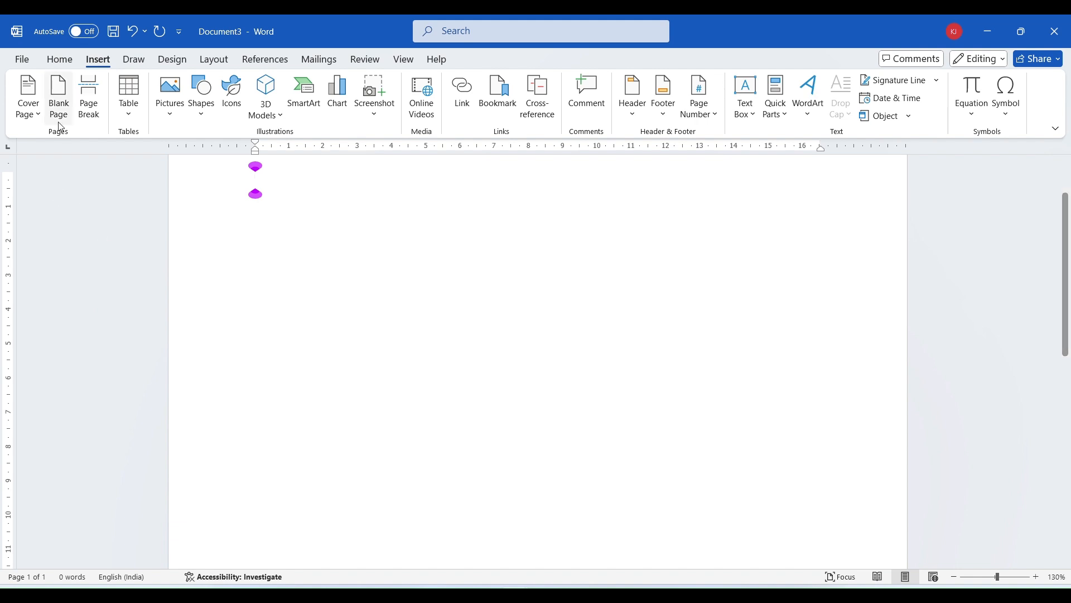
Step: Insert the built-in cover page with the green year block, black title band and train photo
click(33, 100)
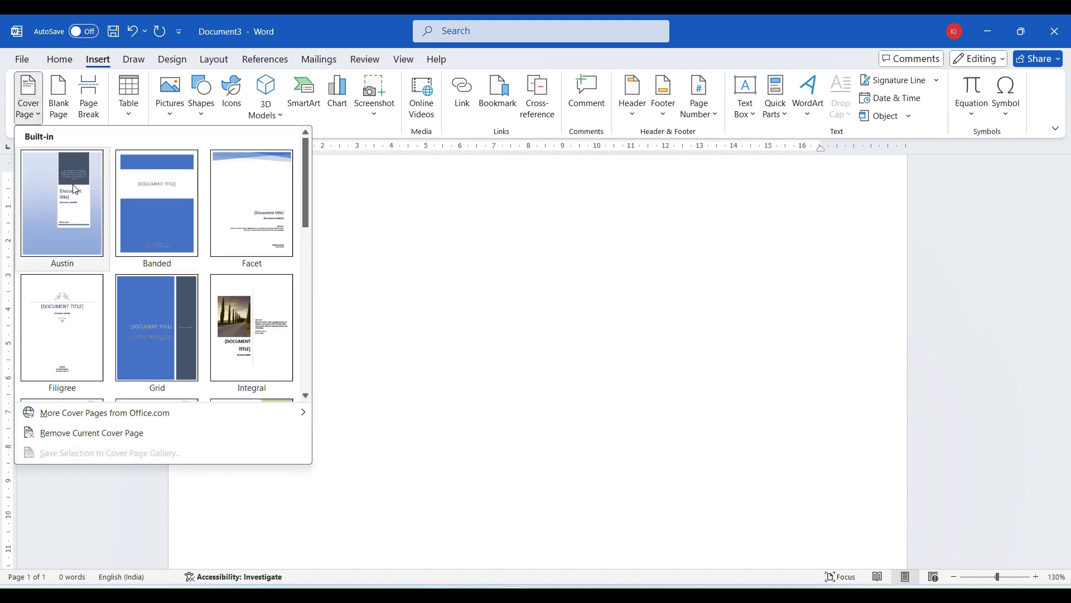
scroll(309, 268, down, 2)
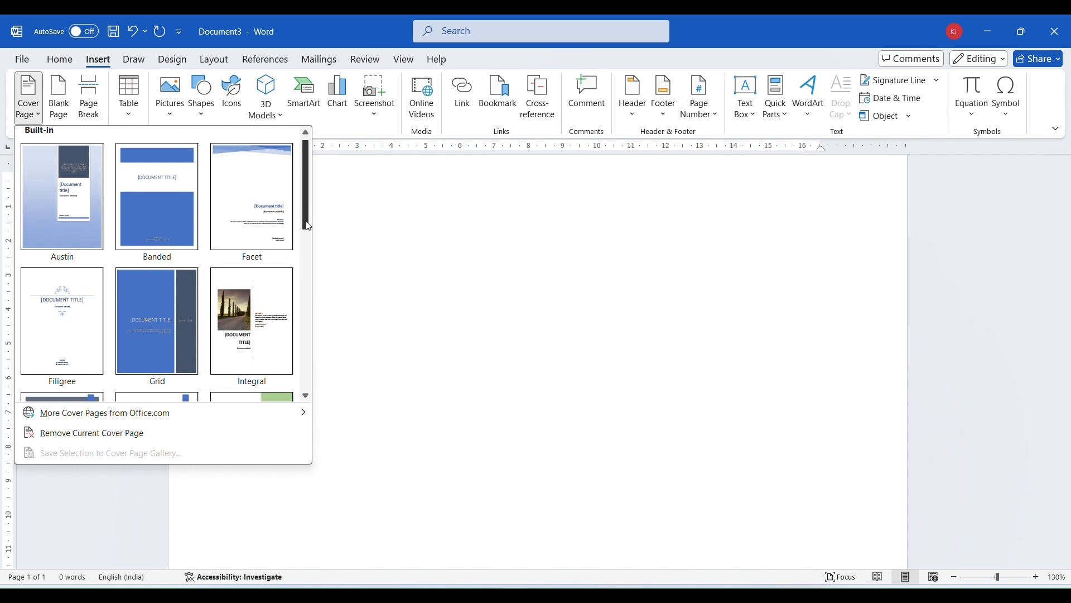
scroll(314, 296, up, 3)
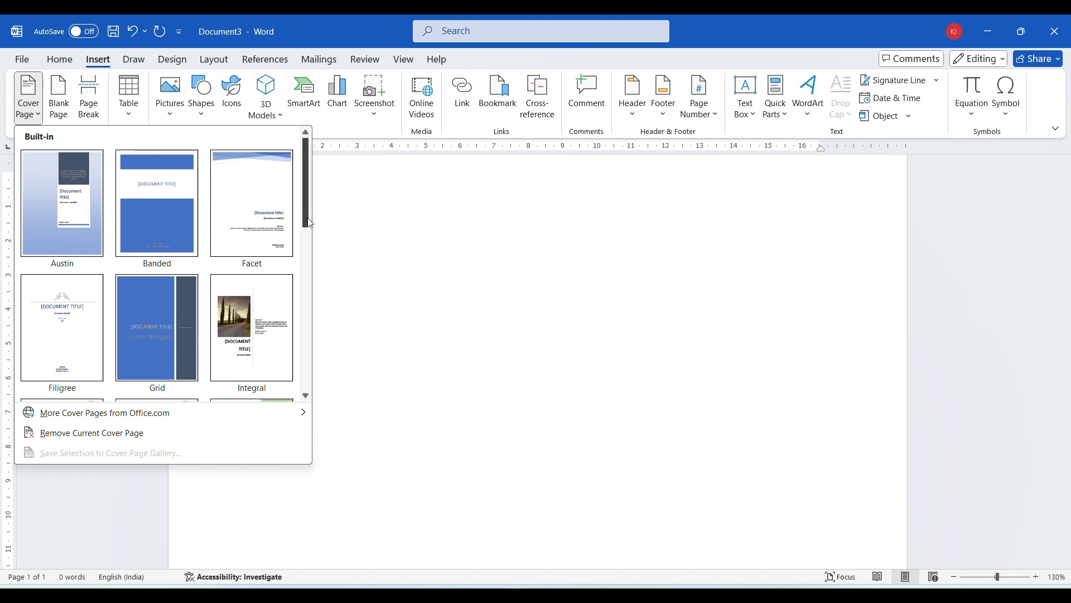
scroll(273, 274, down, 3)
click(273, 273)
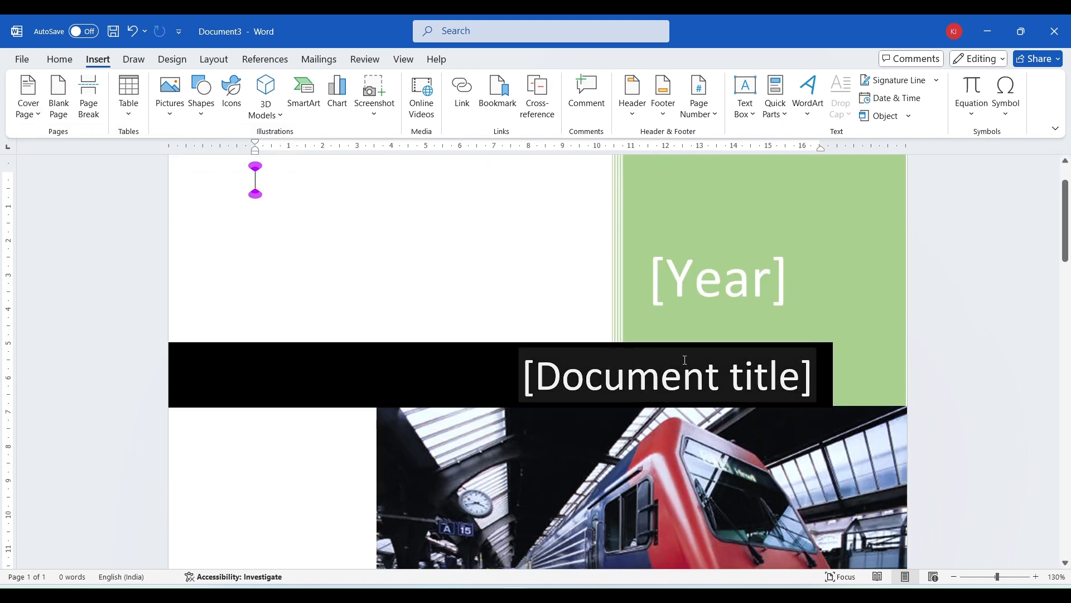
Step: Examine the cover page's year and title placeholders and the page after it, and undo the cover page insertion
drag(1068, 235, 1067, 285)
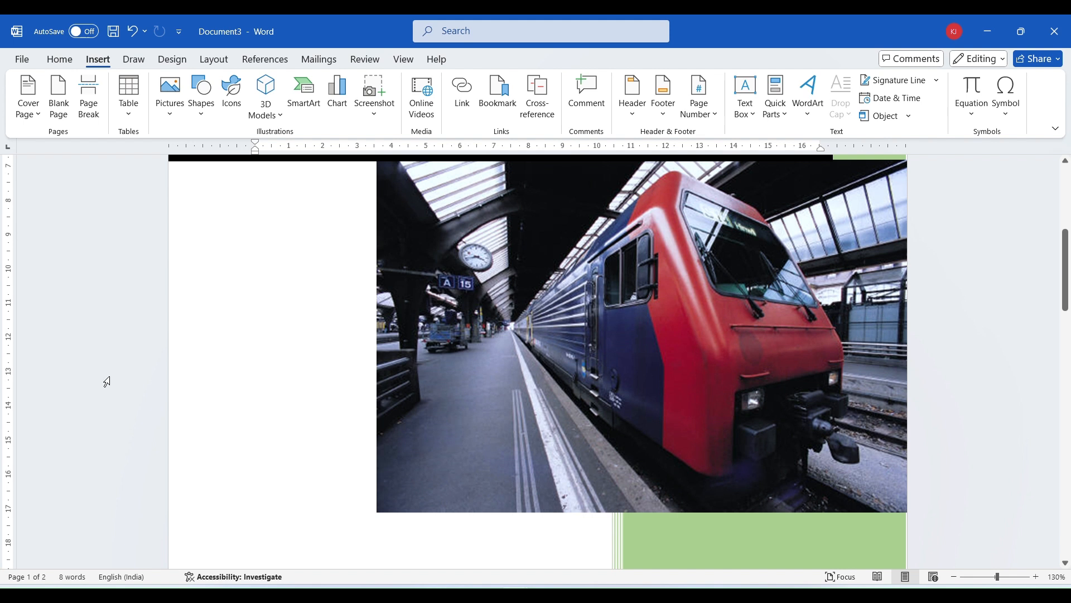
click(1068, 294)
drag(1068, 294, 1067, 264)
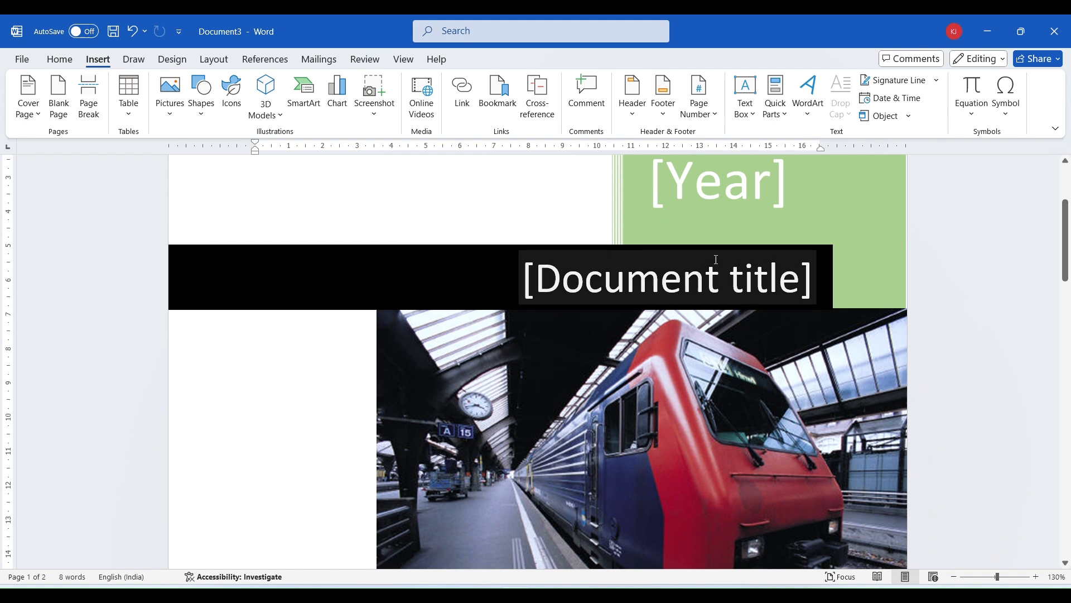
click(705, 198)
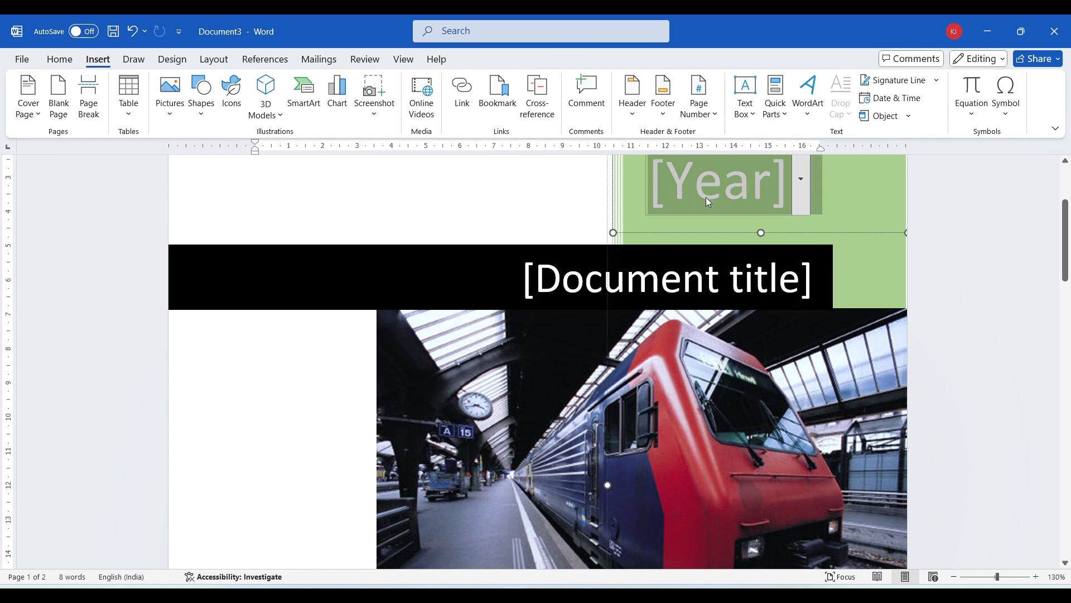
click(589, 283)
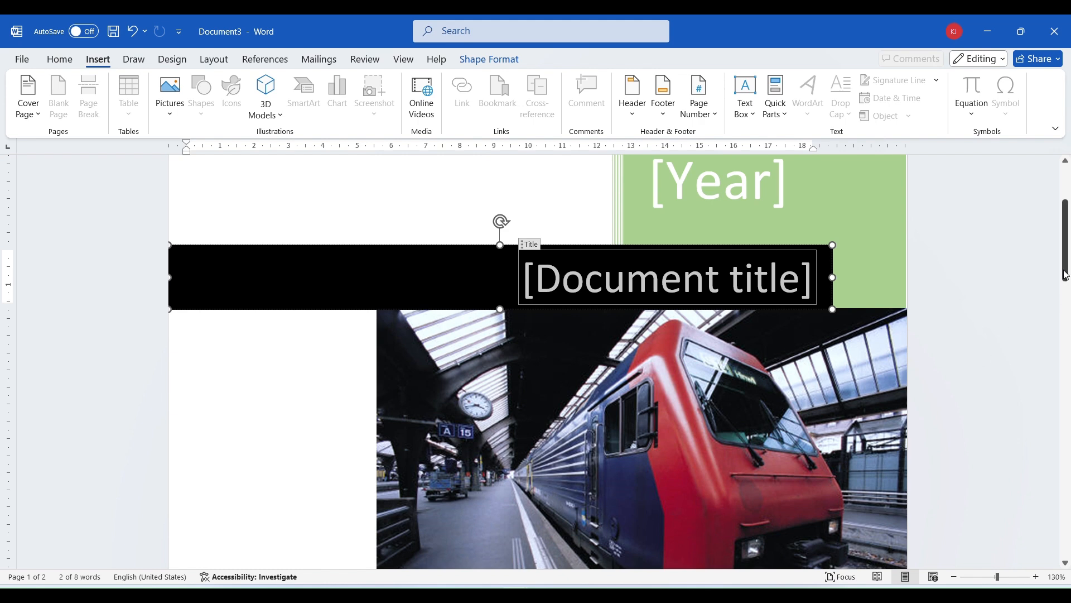
drag(1065, 274, 1056, 441)
click(319, 226)
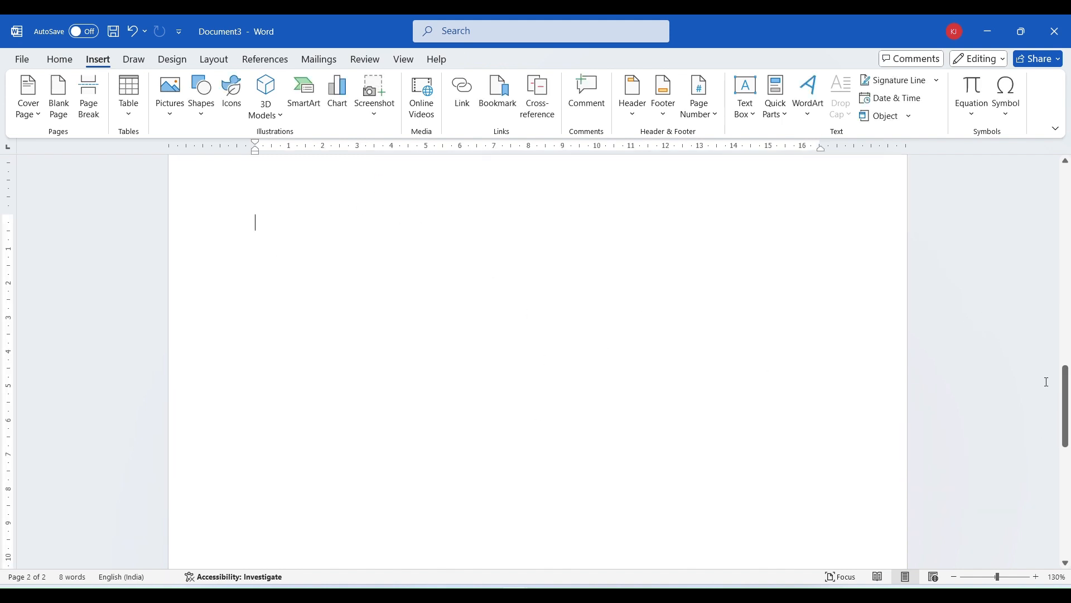
drag(1065, 382, 1065, 179)
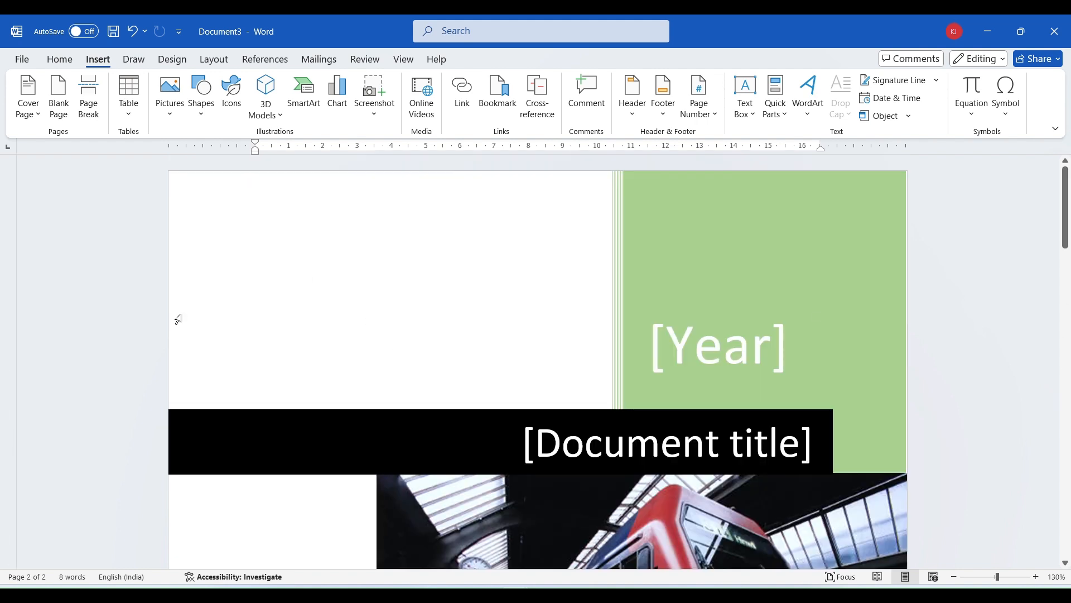
key(ctrl+z)
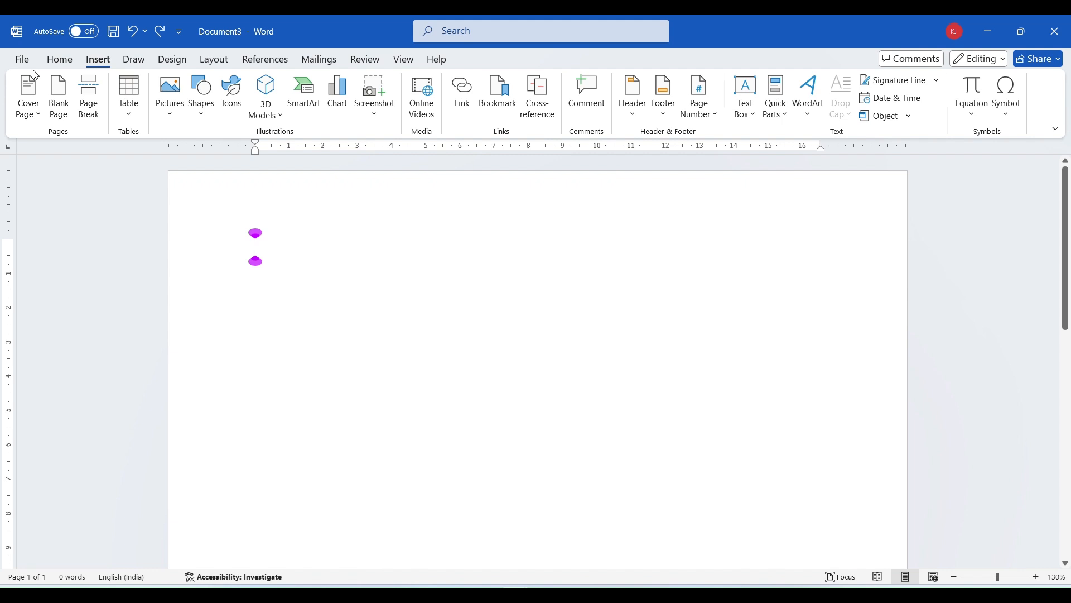
Step: Generate sample paragraphs in the empty document with =rand()
text(=rand()
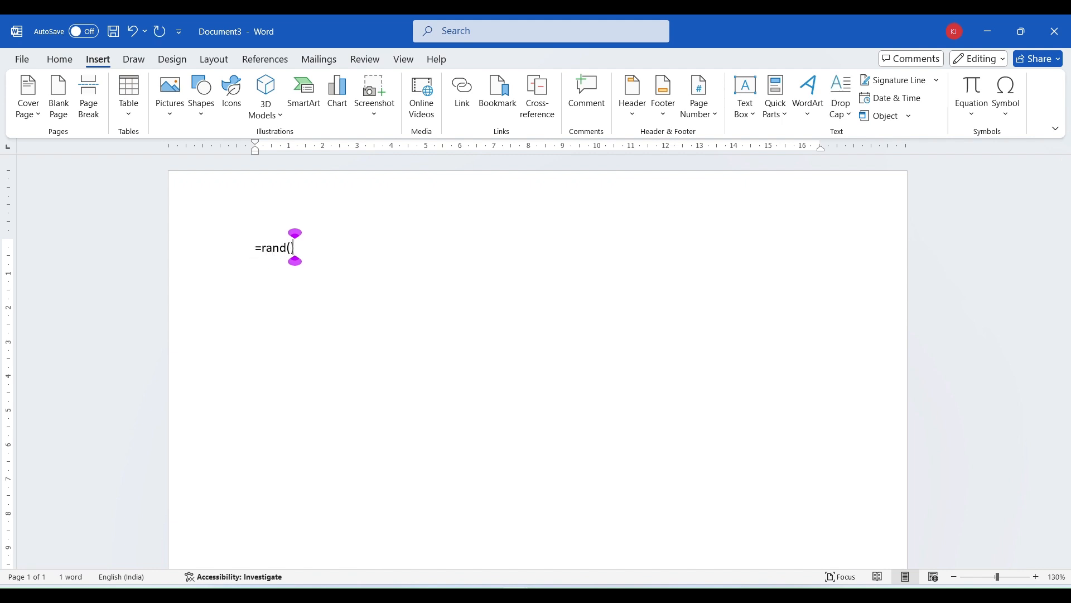
text())
key(Return)
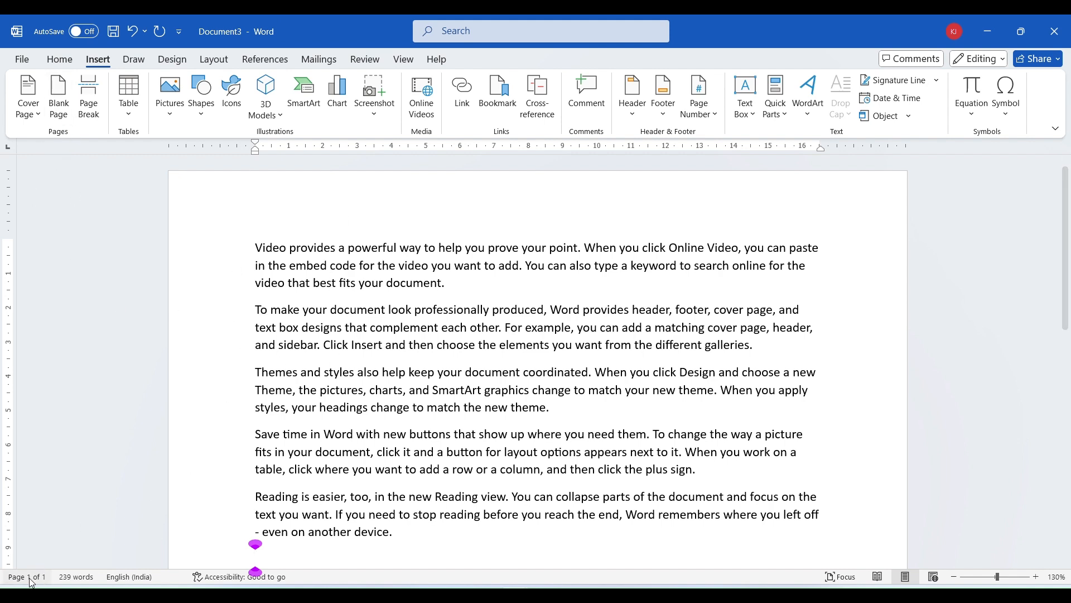
Step: Insert a blank page before the first paragraph, which starts with "Video provides"
click(56, 566)
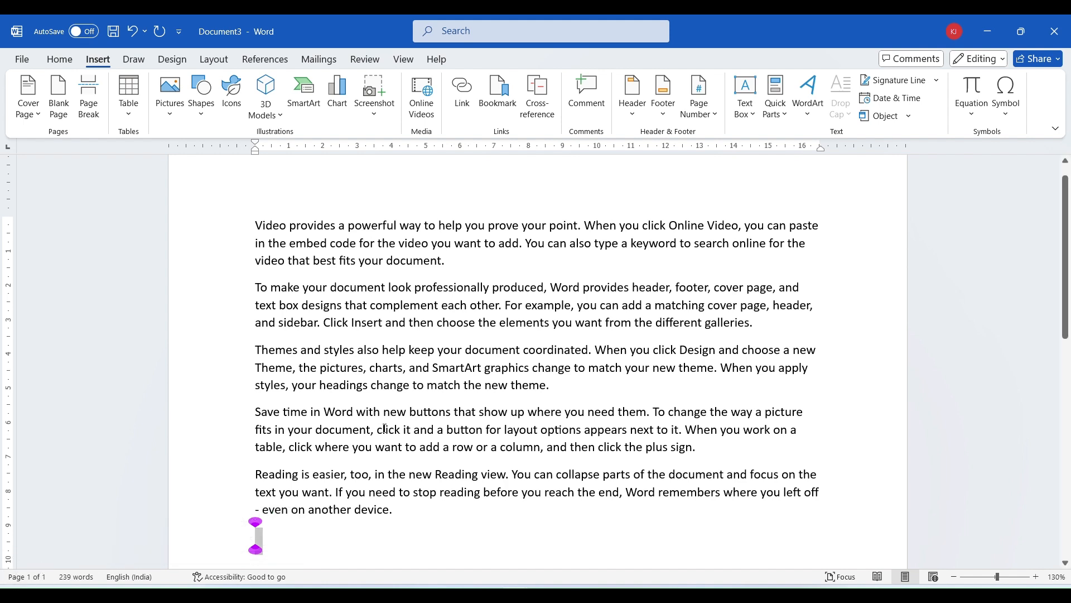
click(252, 214)
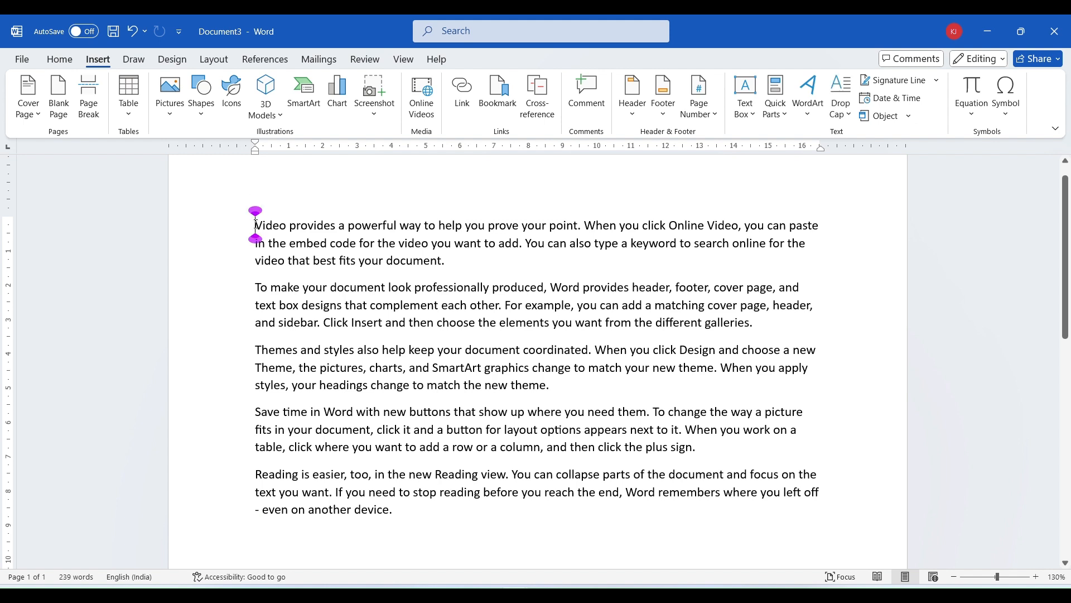
click(57, 105)
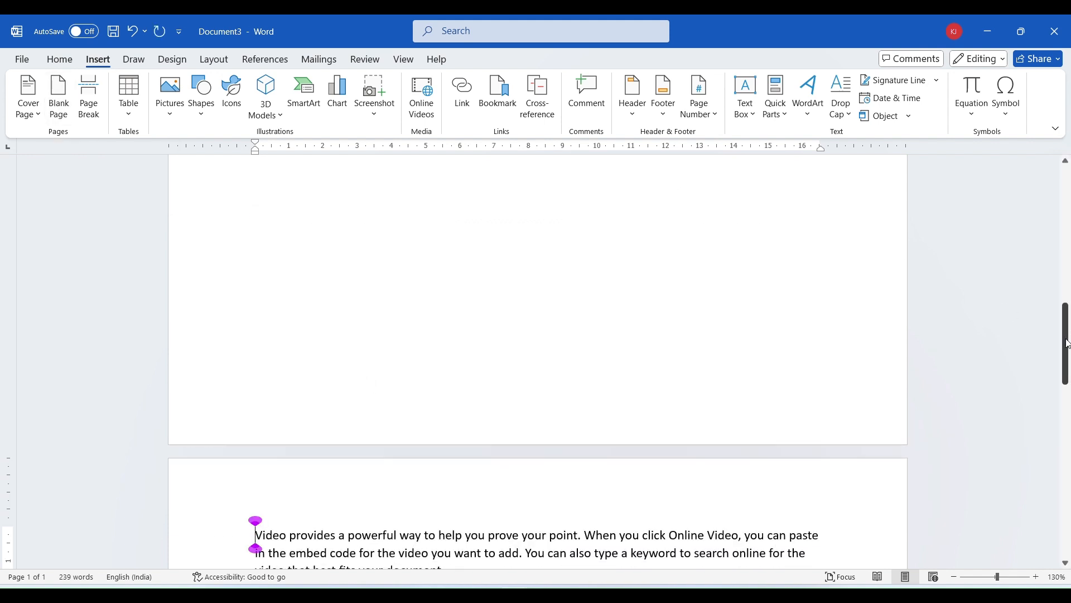
Step: Examine the blank first page and the position of the sample text on the page after it
drag(1067, 343, 1067, 398)
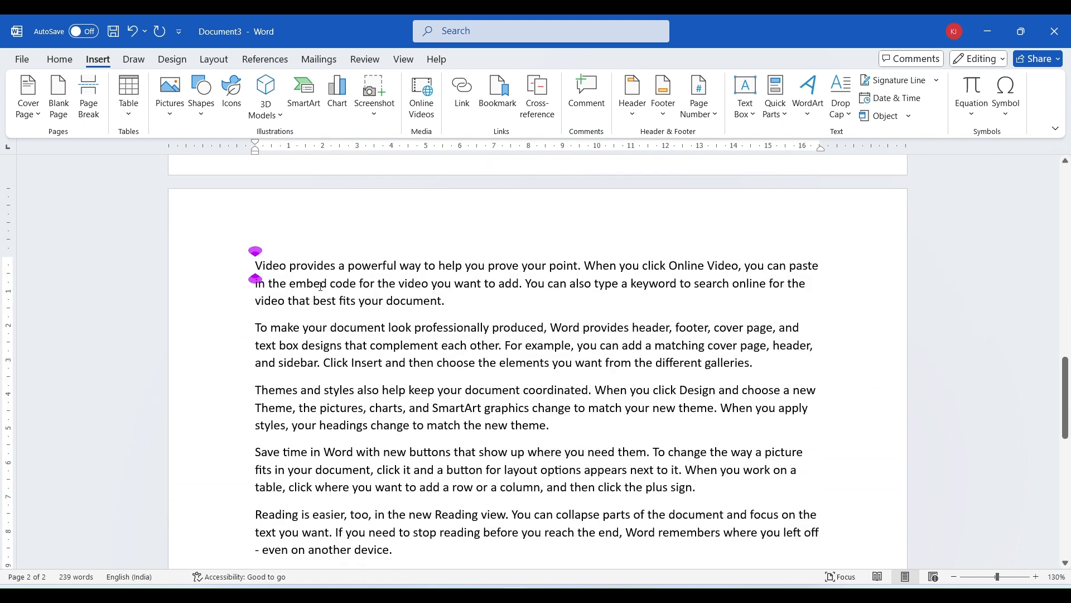
drag(463, 349, 548, 434)
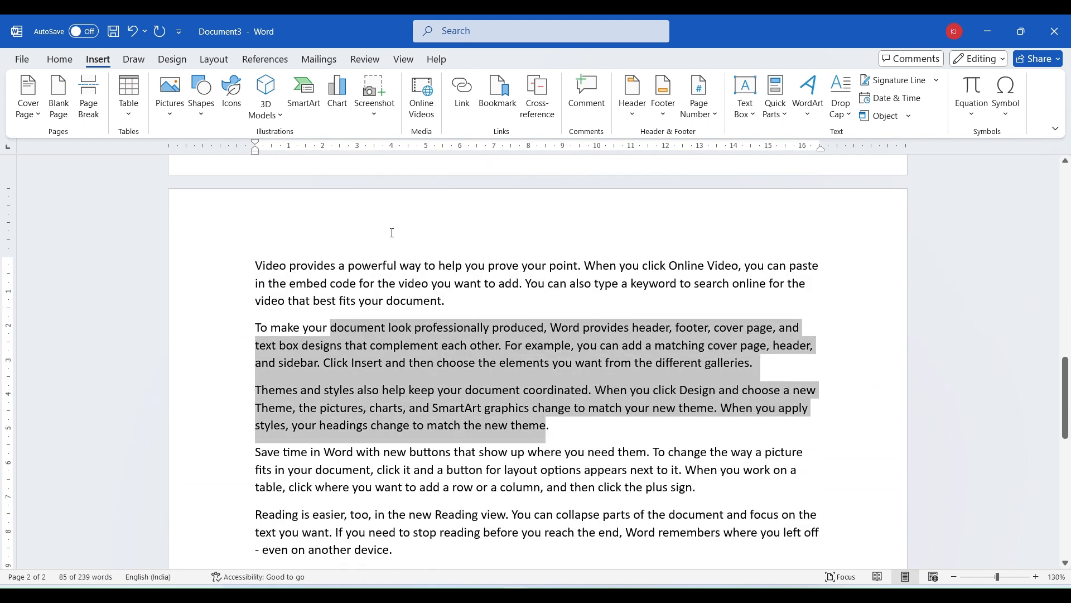
click(424, 265)
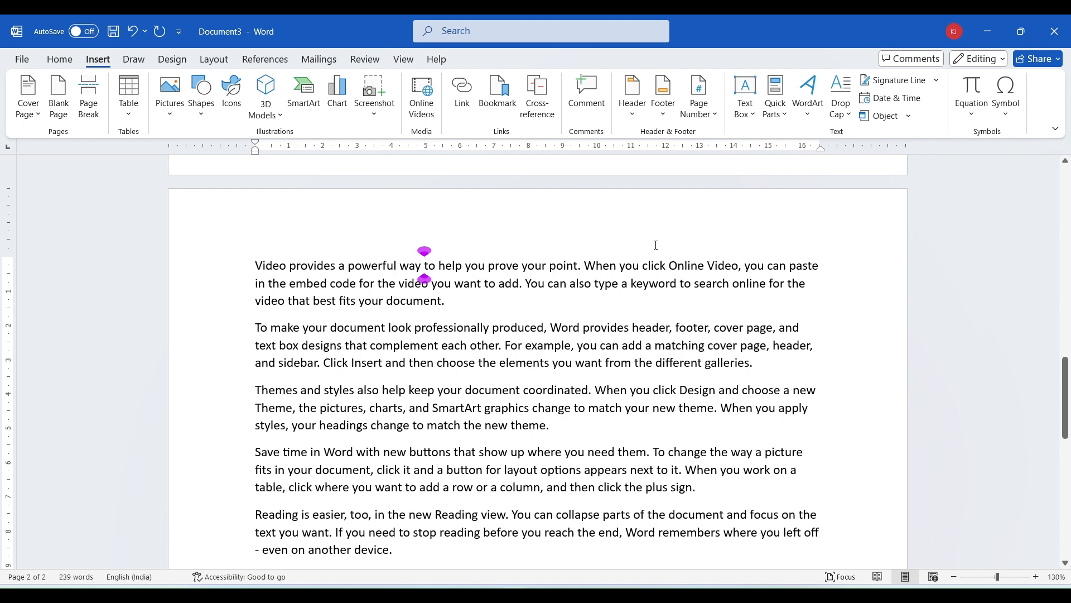
drag(1067, 371, 1068, 180)
click(232, 260)
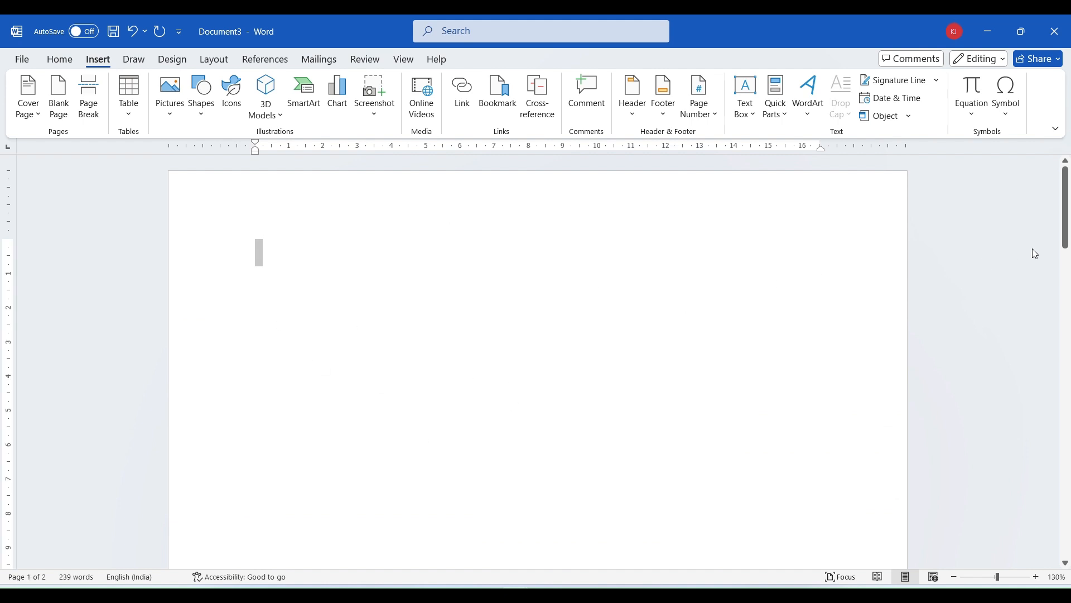
drag(1068, 246, 1070, 385)
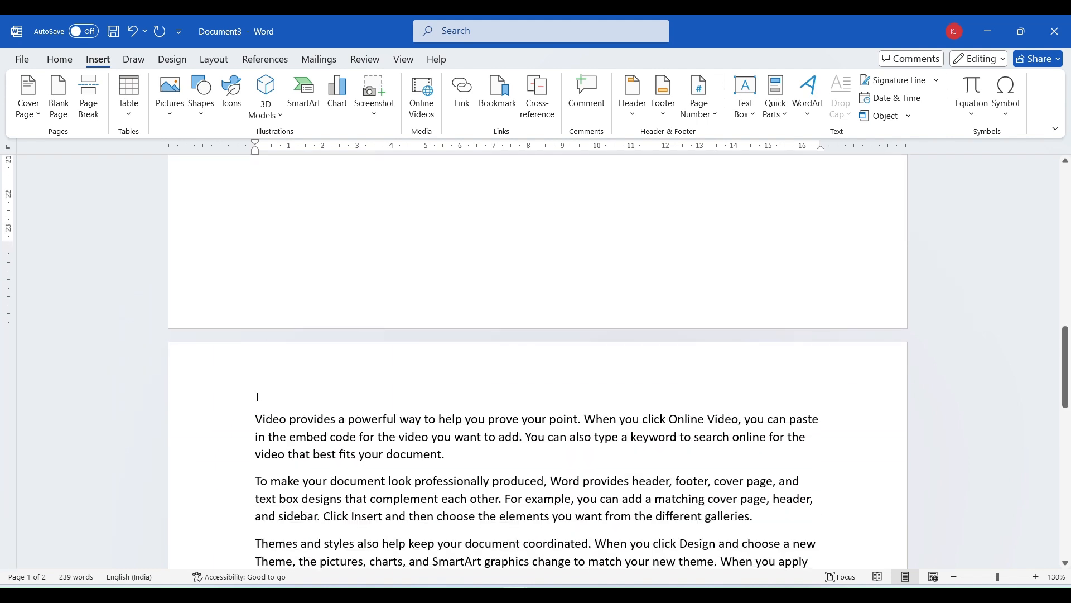
click(307, 436)
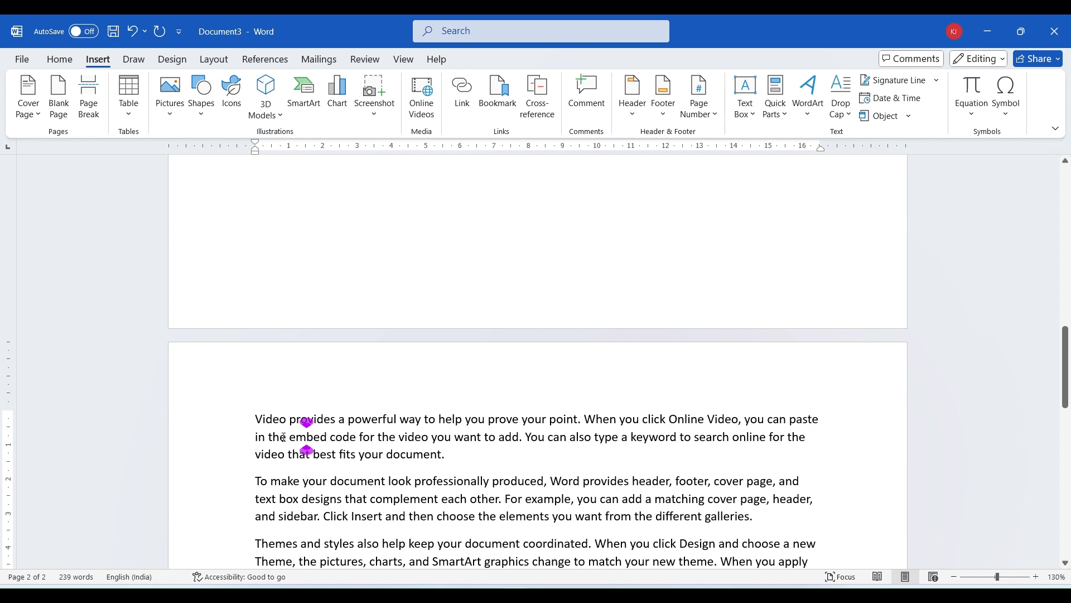
drag(250, 421, 604, 516)
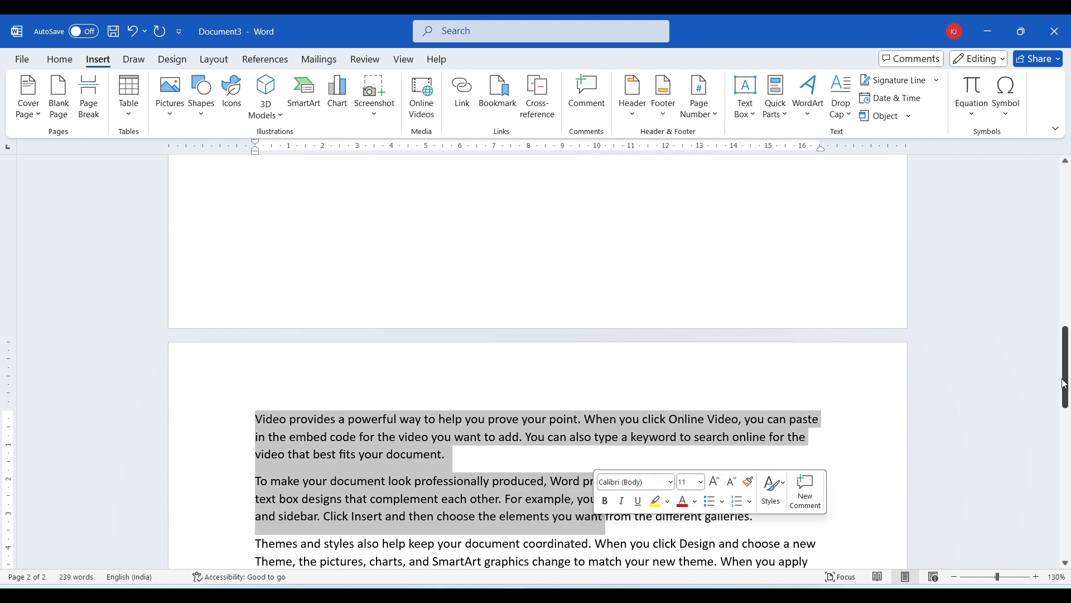
drag(1067, 384, 1068, 225)
click(430, 274)
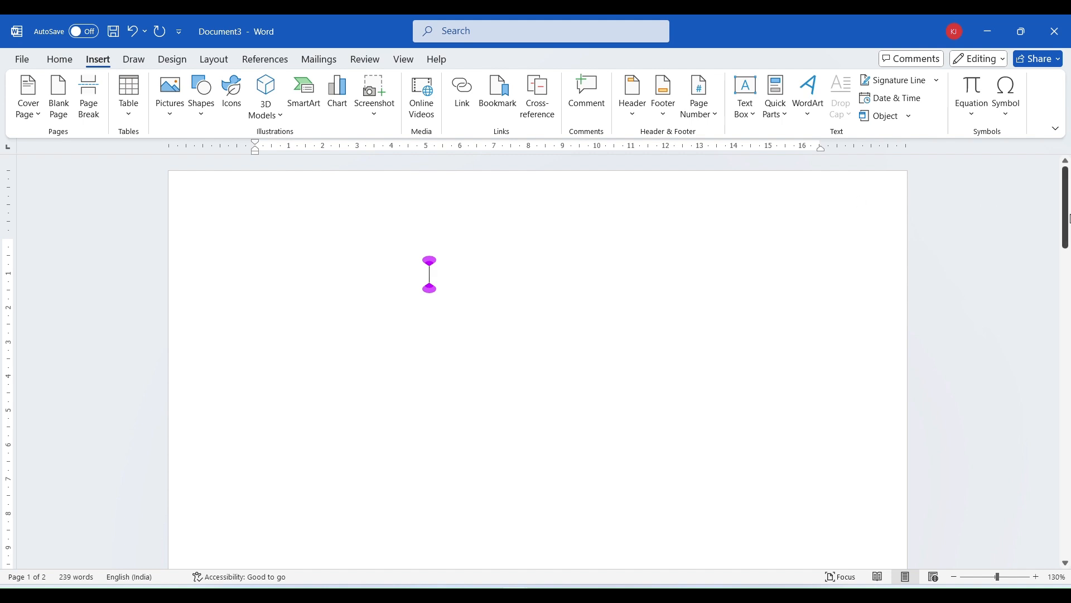
drag(1067, 221, 1069, 396)
click(251, 338)
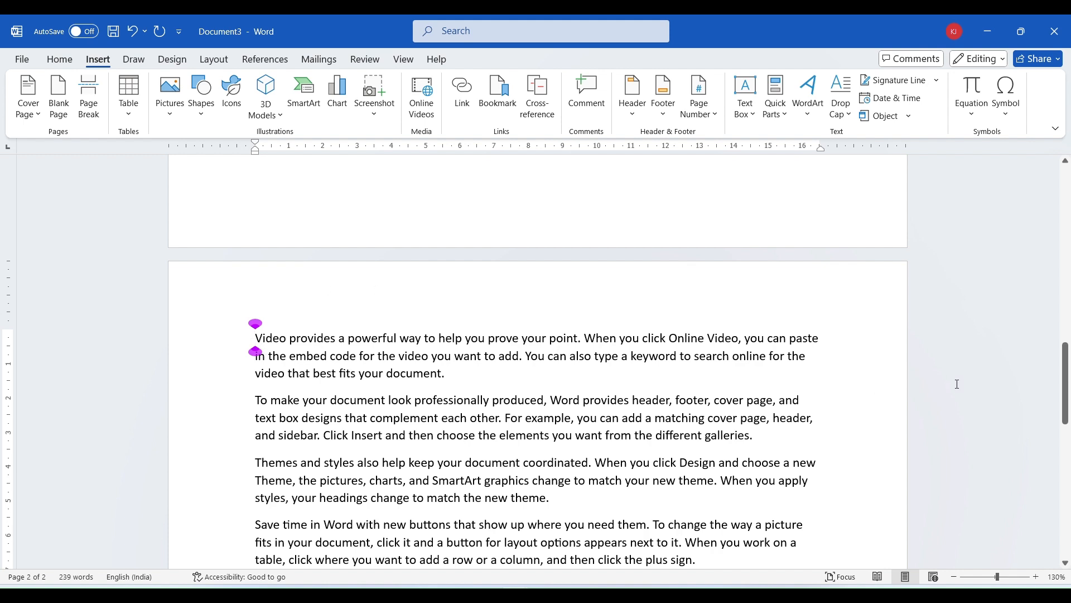
Step: Insert a blank page after the last sample paragraph and check the pages before and after the text
drag(1067, 385, 1068, 427)
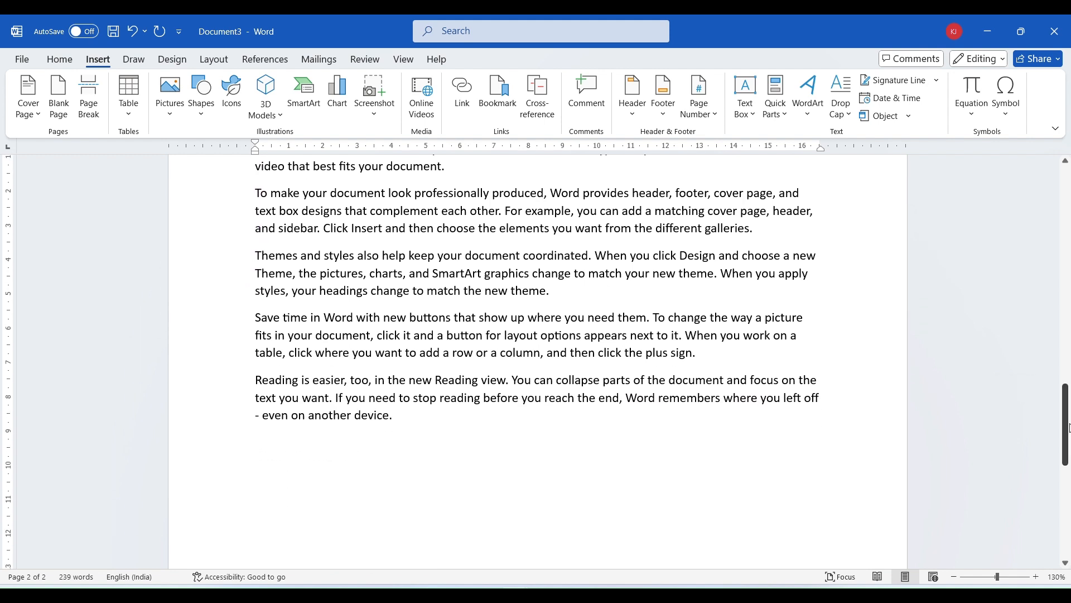
click(254, 467)
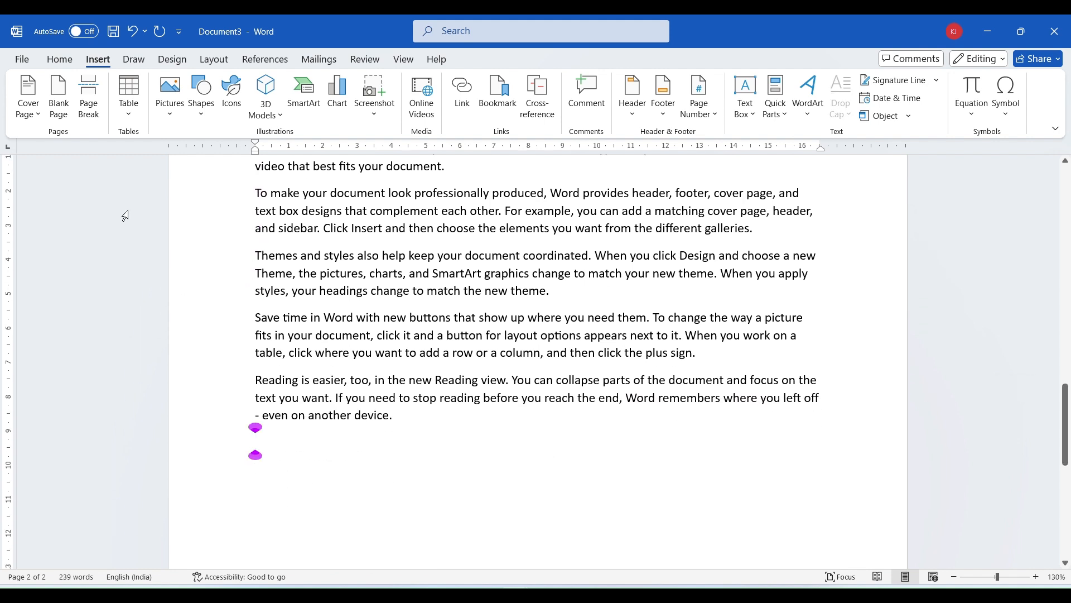
click(58, 86)
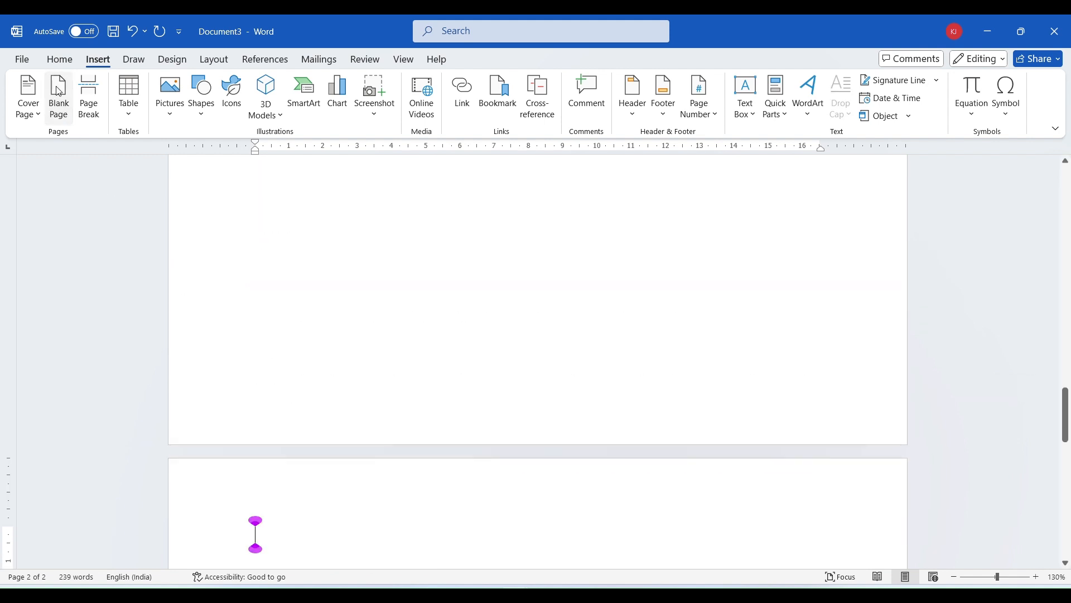
drag(1067, 410, 1033, 312)
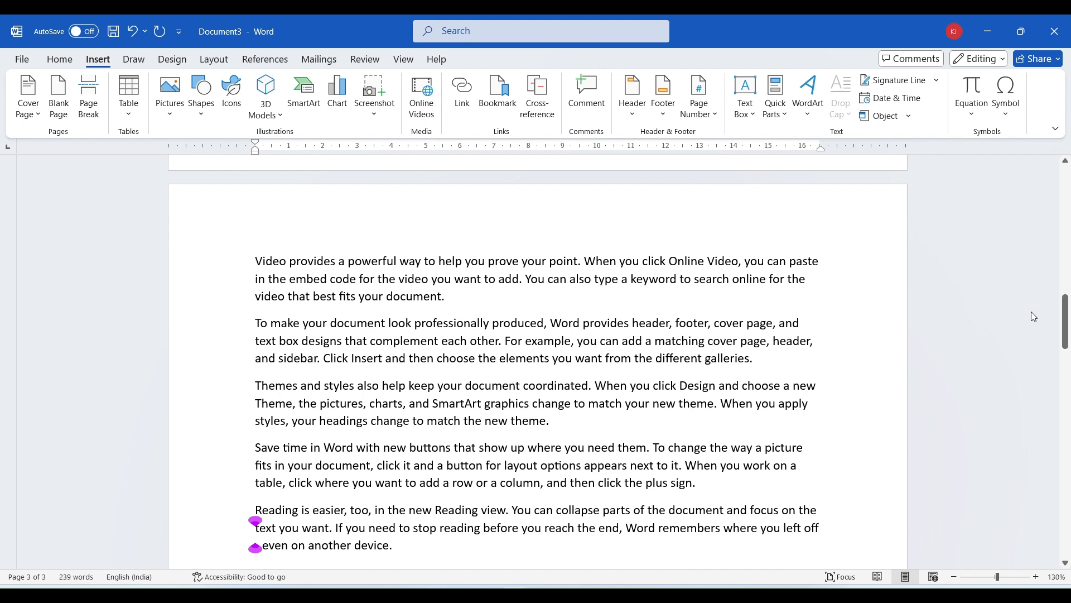
drag(286, 261, 521, 386)
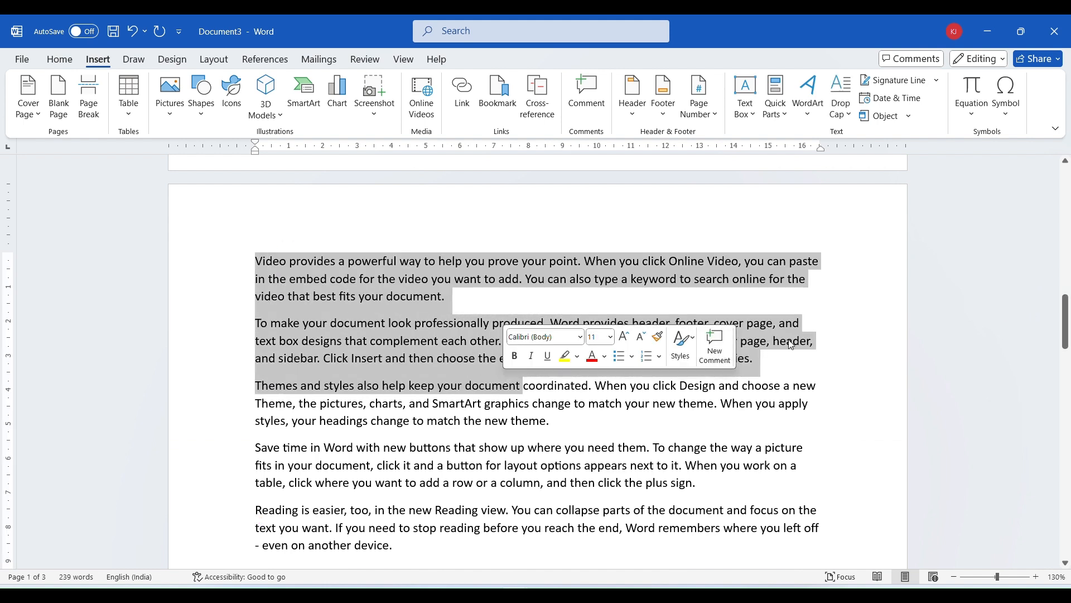
drag(1067, 319, 1066, 433)
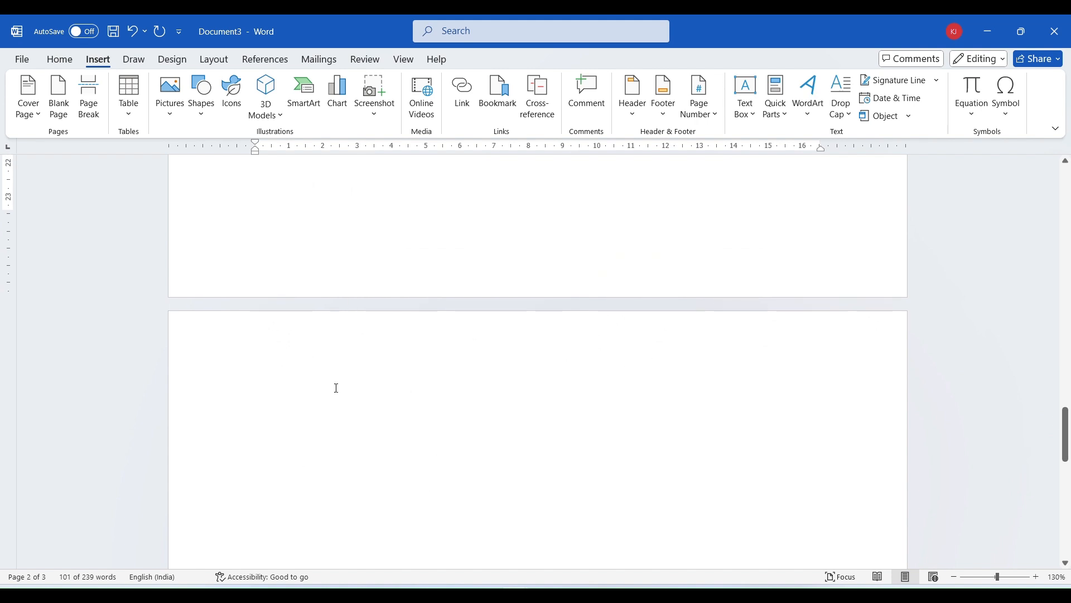
drag(1066, 436, 1067, 200)
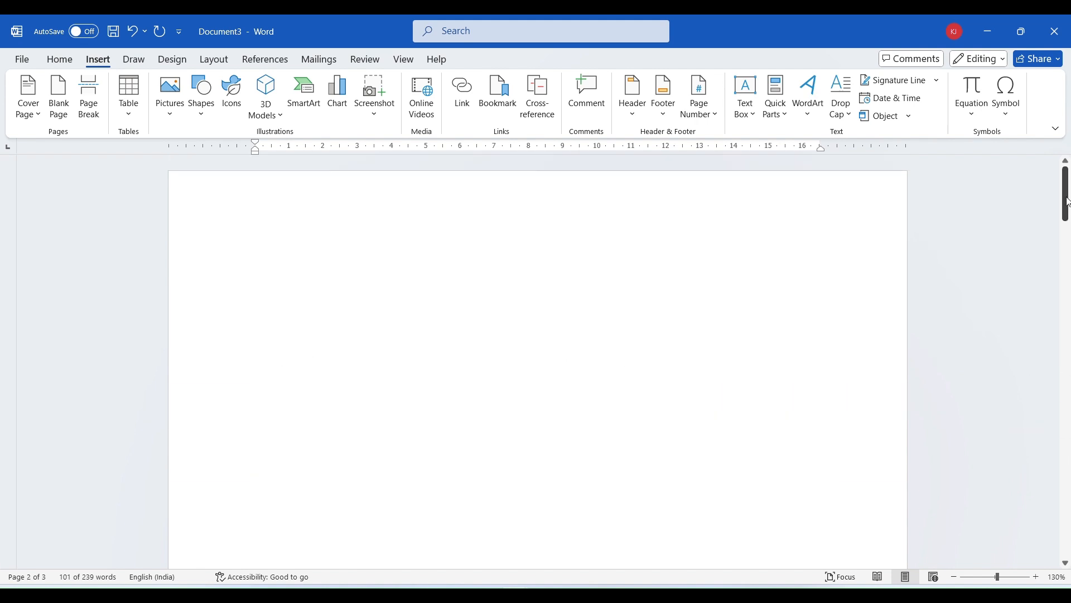
Step: Undo both blank page insertions and return to the start of the sample text
double_click(864, 167)
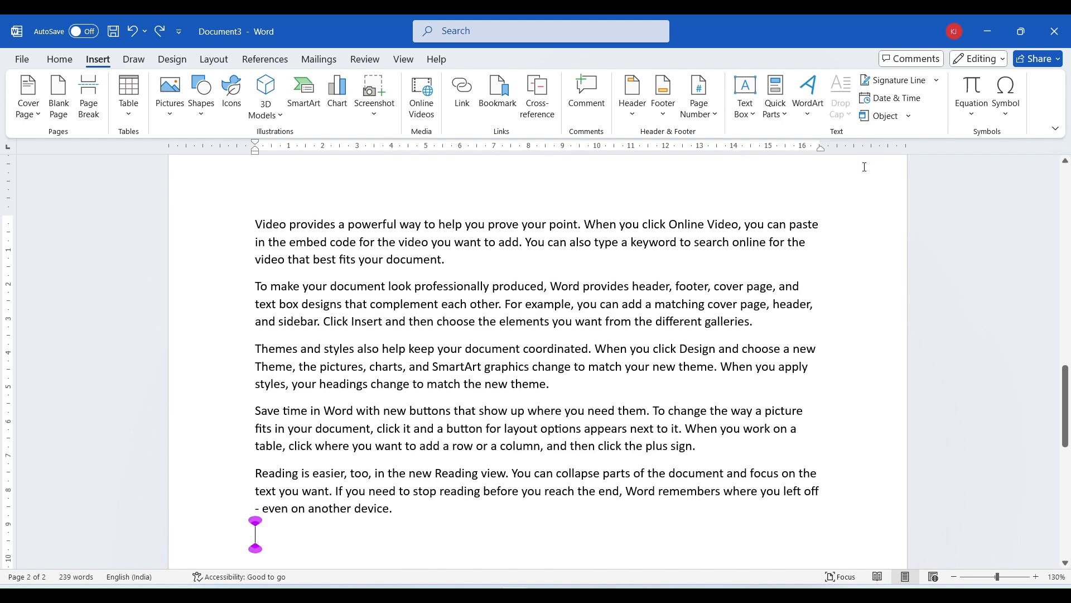
key(ctrl+Home)
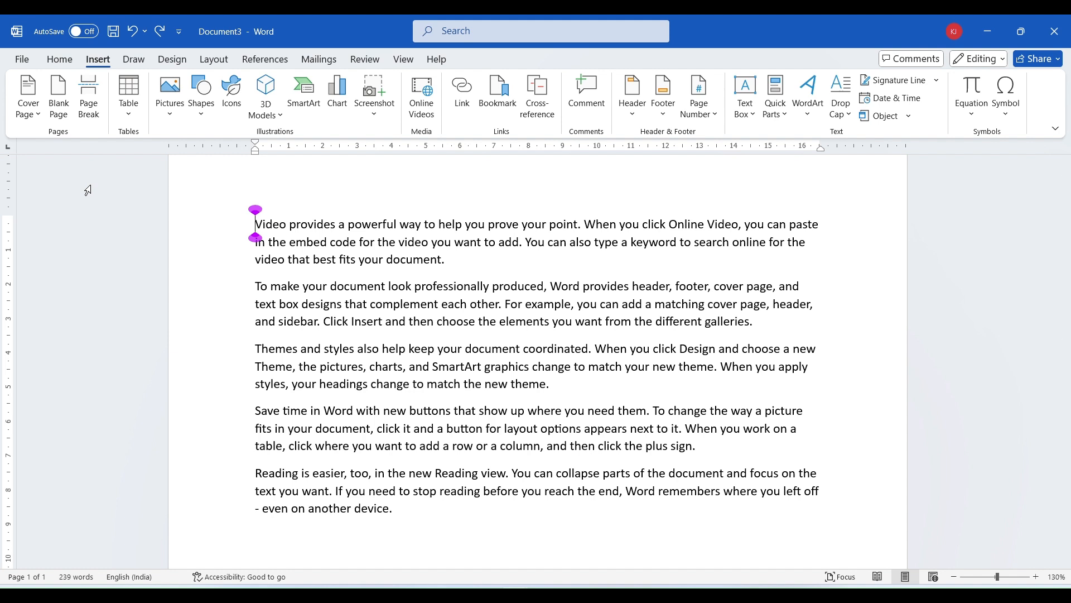
Step: Insert a page break before "keep your document coordinated" in the third paragraph
click(438, 350)
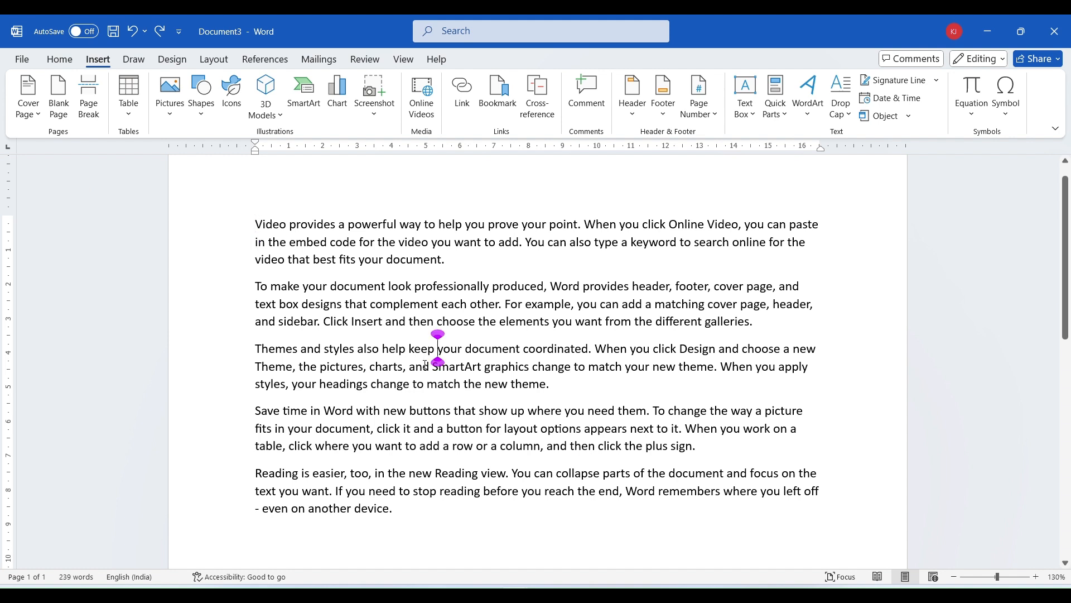
drag(412, 351, 447, 350)
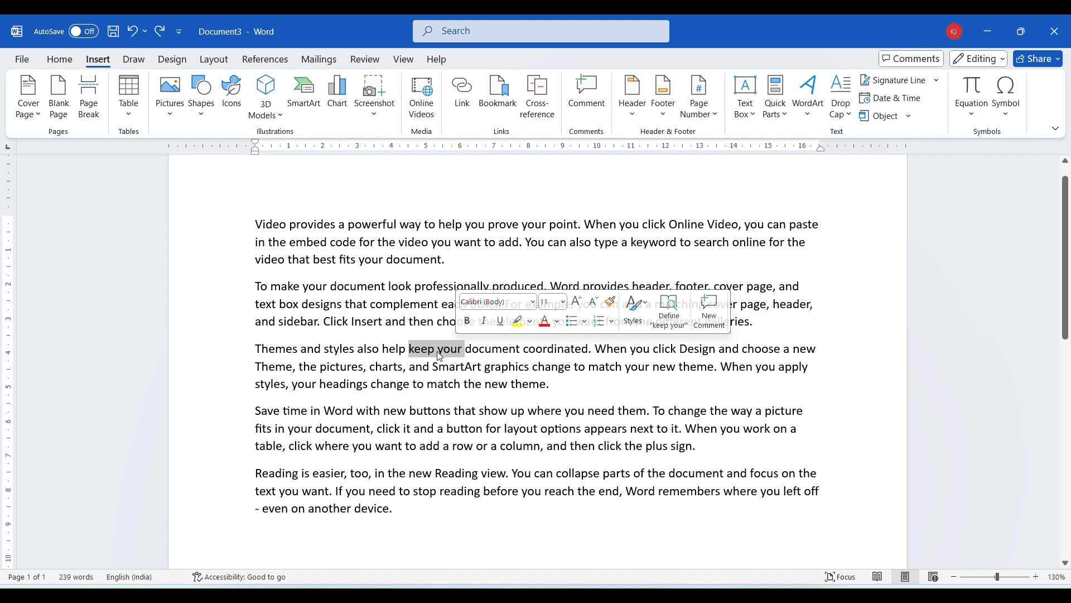
click(409, 357)
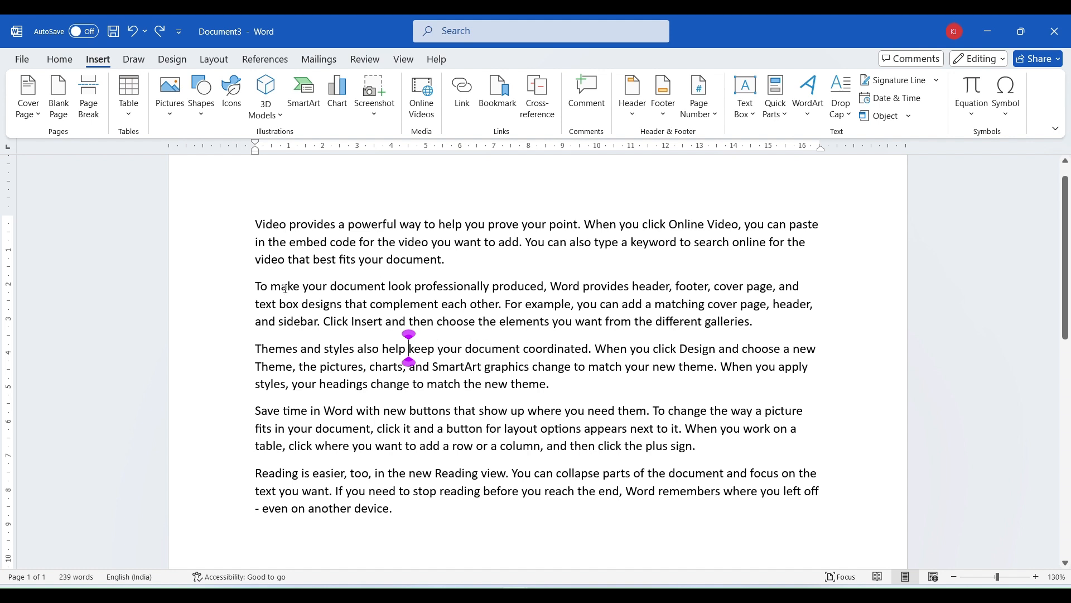
click(90, 97)
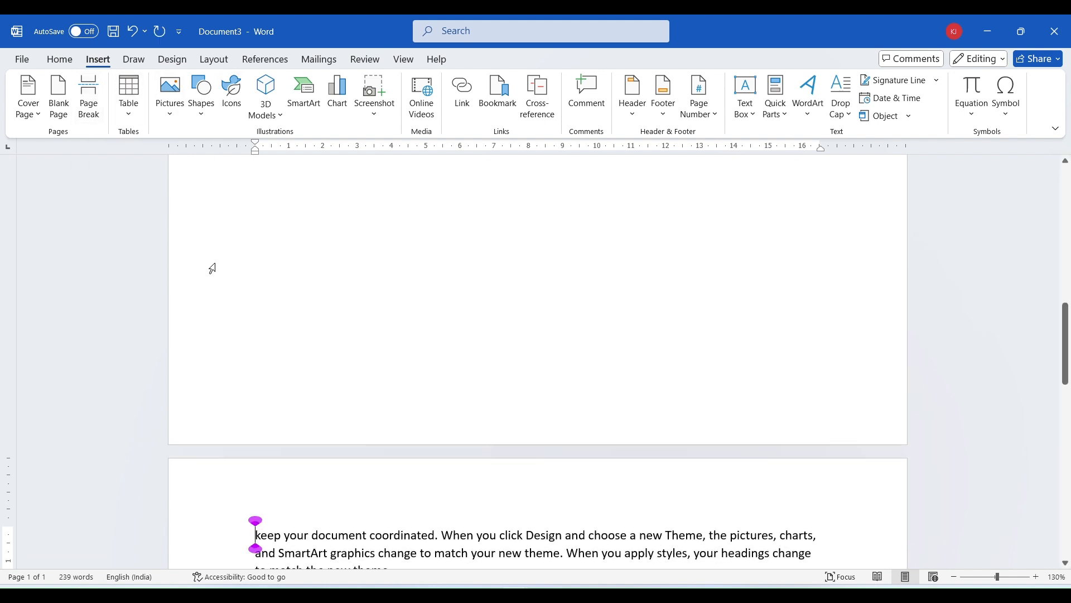
Step: Examine where the third paragraph ends after "Themes and styles also help" and where it continues with "keep your document coordinated"
scroll(236, 313, up, 10)
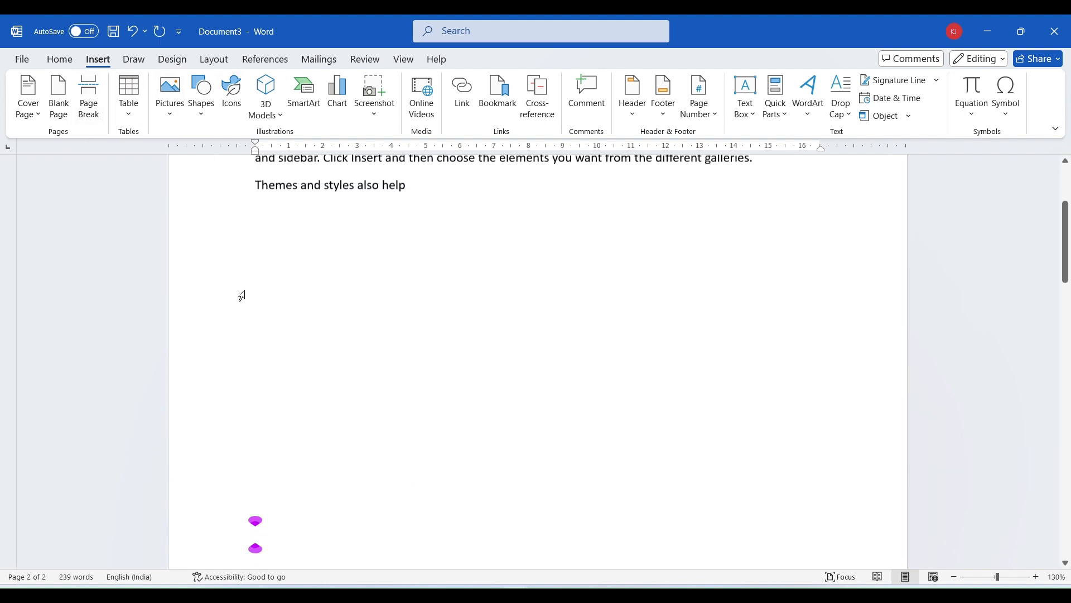
scroll(310, 280, up, 1)
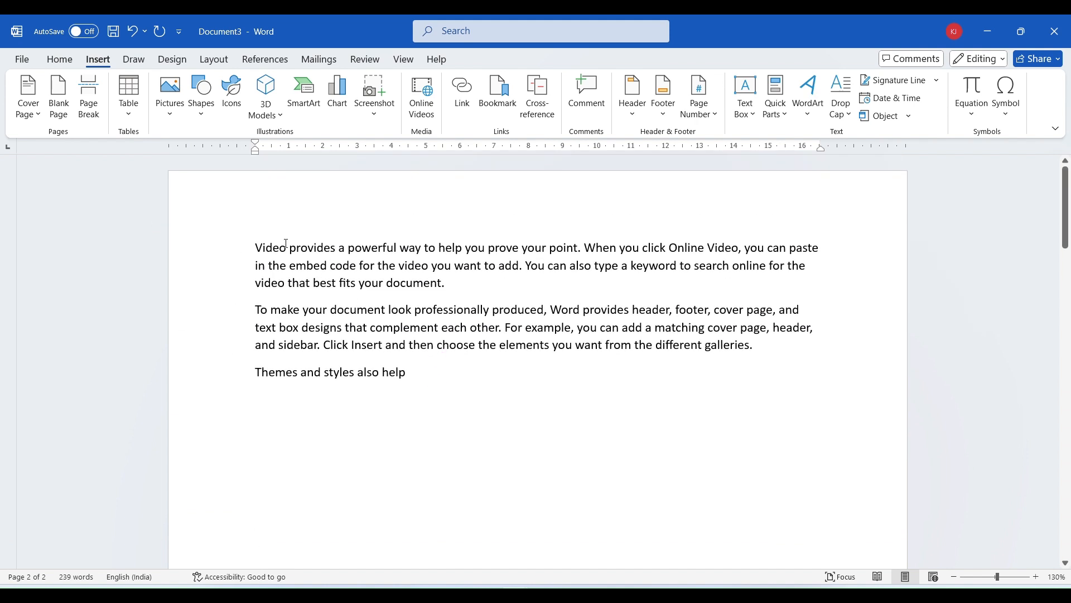
click(406, 374)
scroll(406, 374, down, 15)
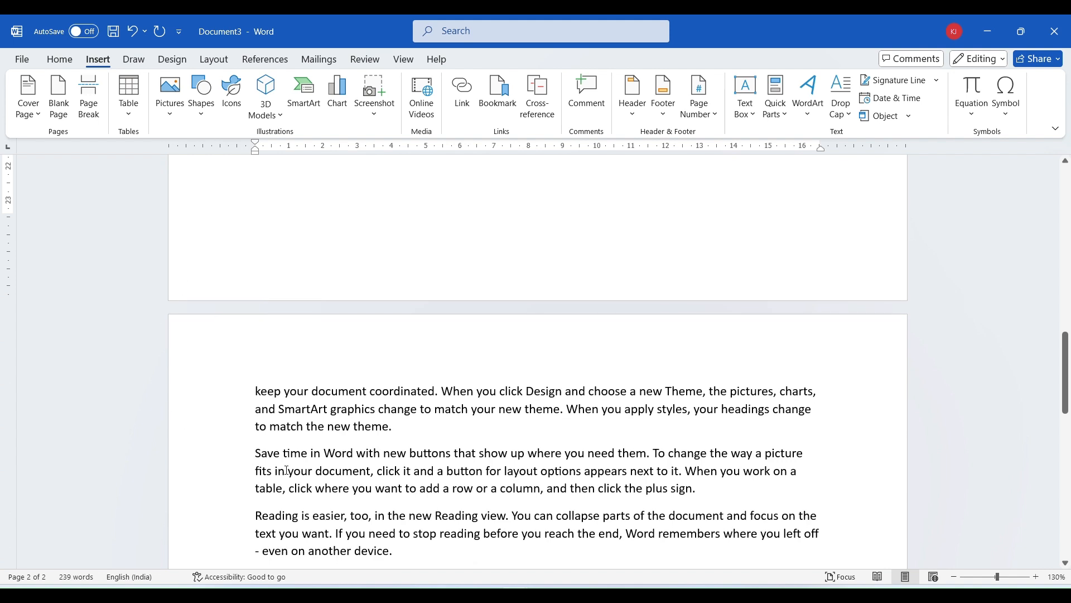
click(254, 391)
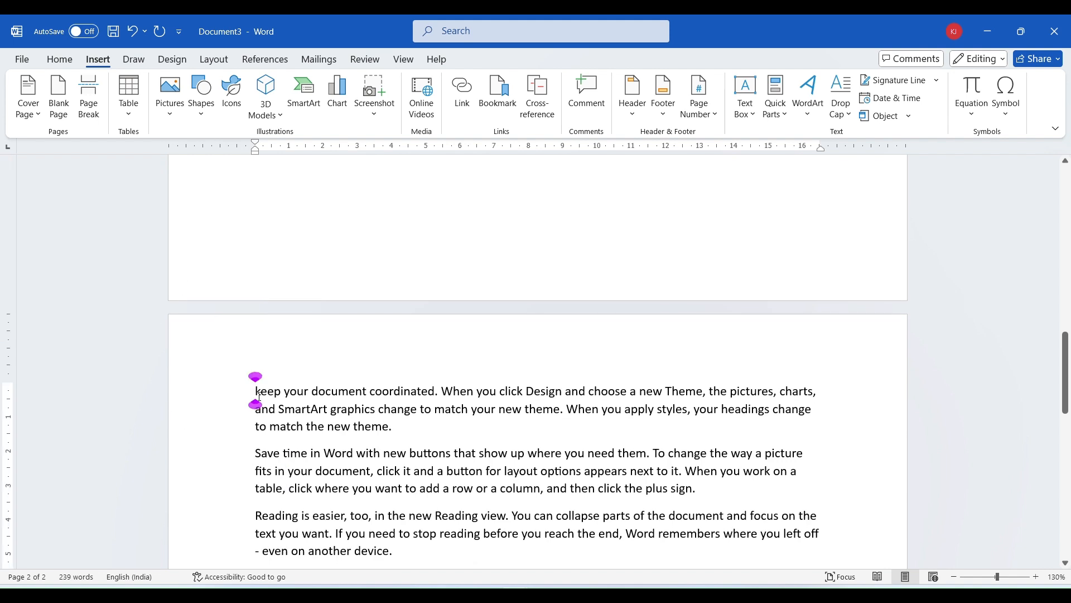
shift+click(435, 392)
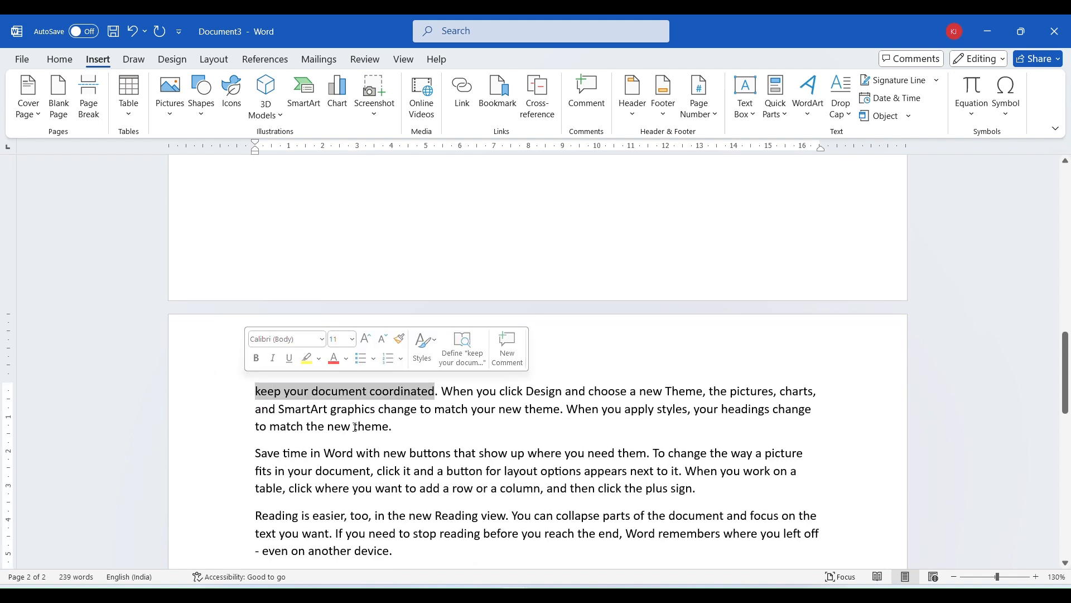
scroll(414, 434, up, 10)
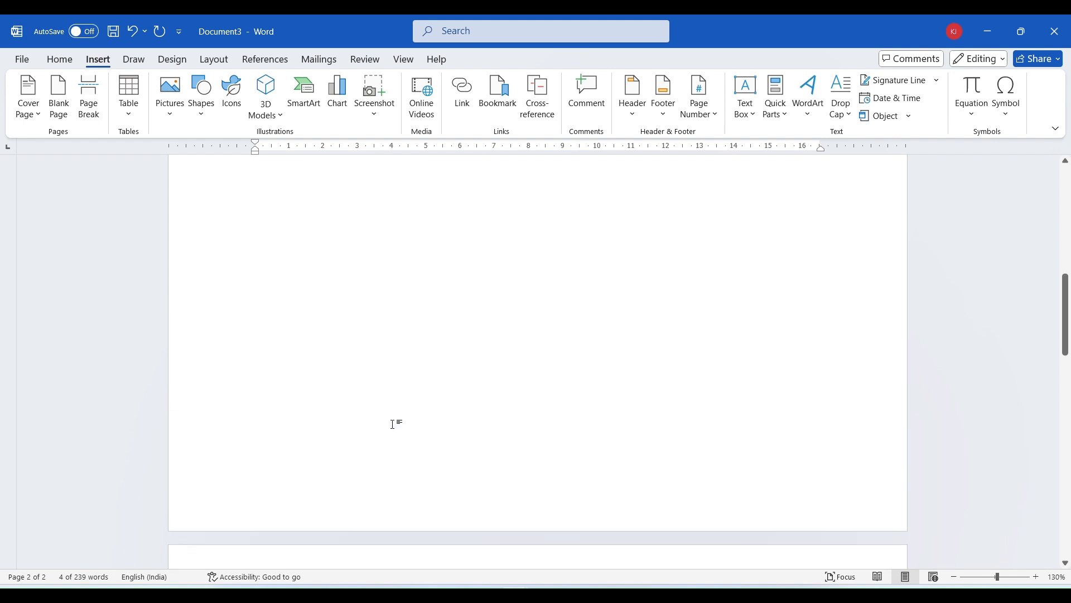
scroll(384, 413, up, 3)
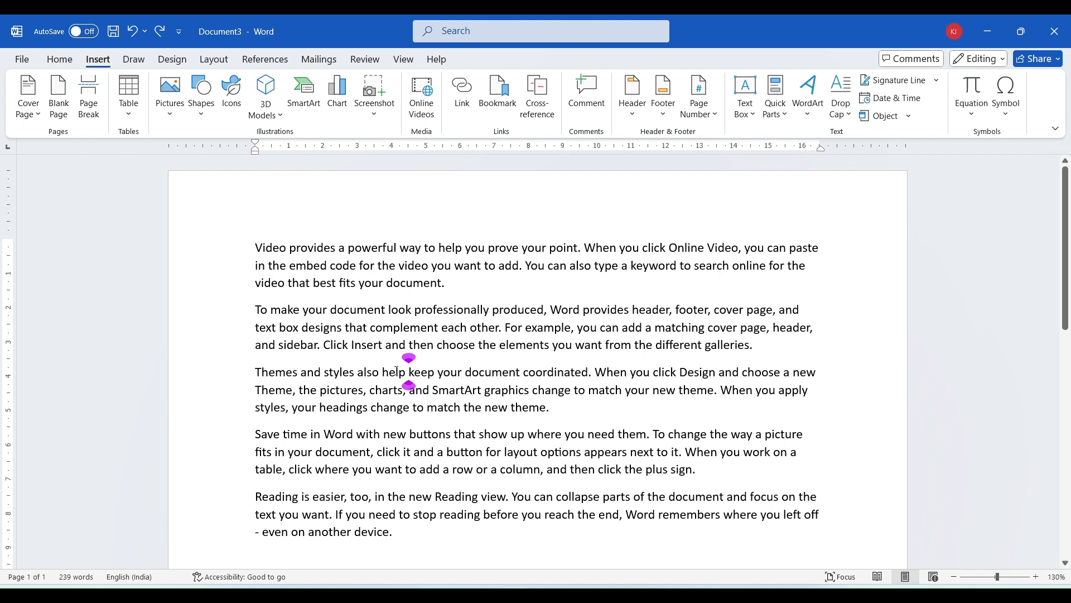
Step: Insert the page break again before the word "keep" in the third paragraph and check the pages around it
key(ctrl+Return)
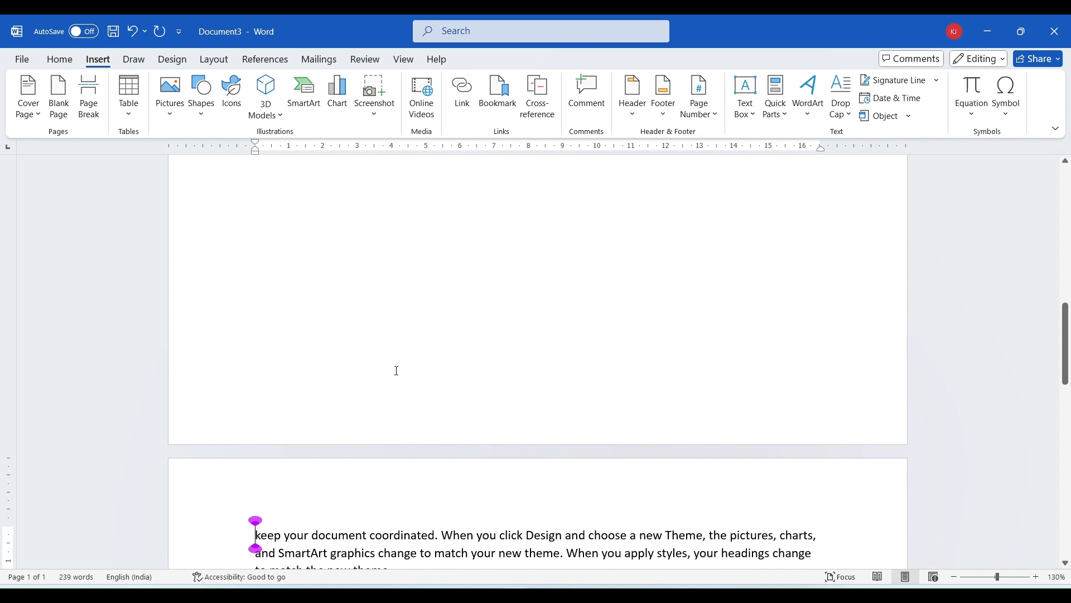
scroll(417, 364, up, 10)
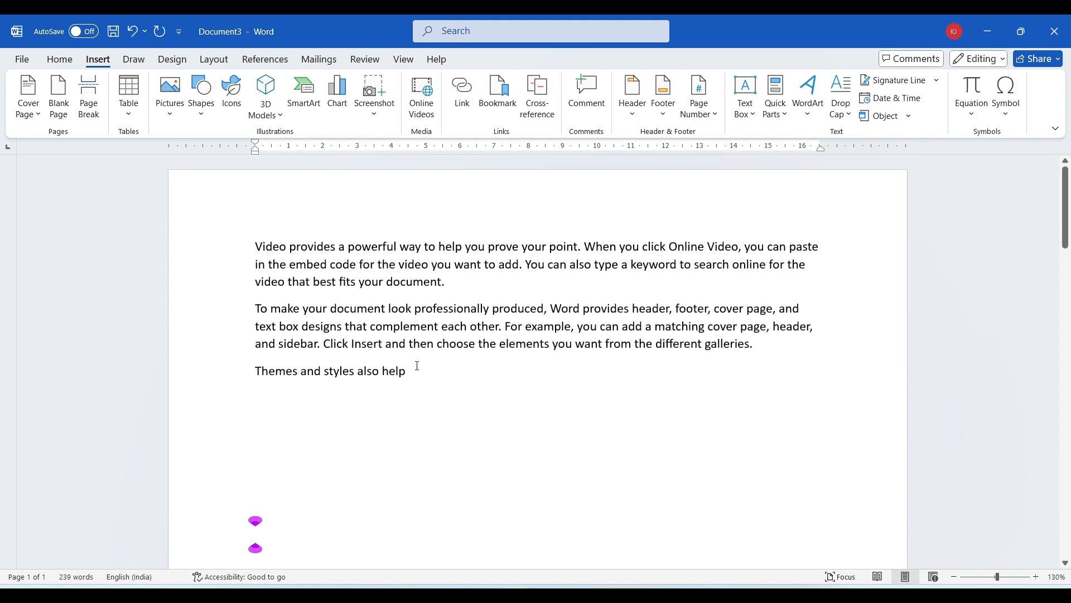
scroll(424, 367, down, 10)
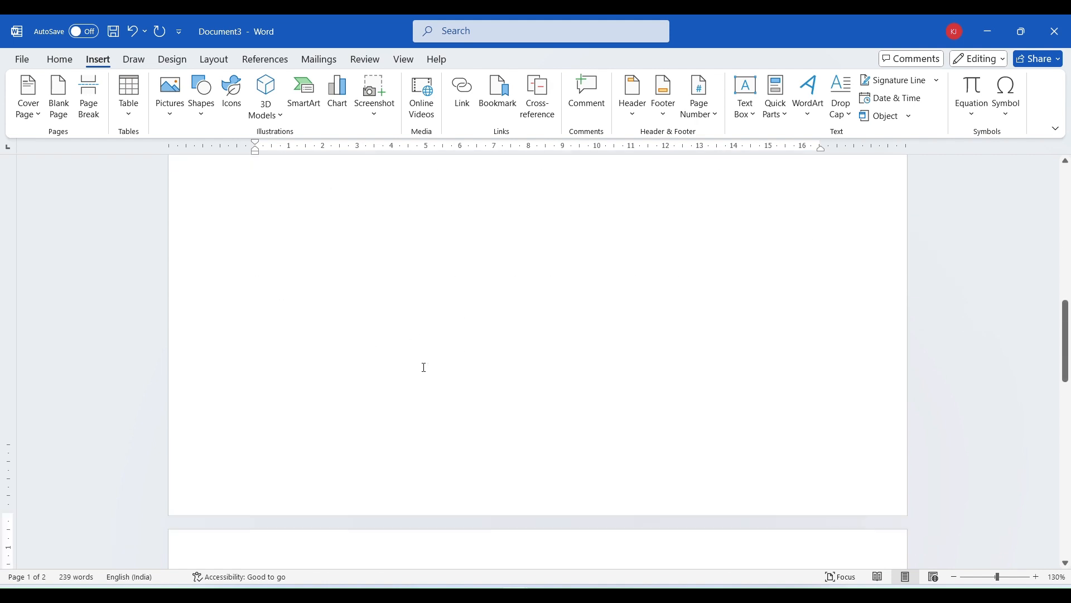
click(362, 407)
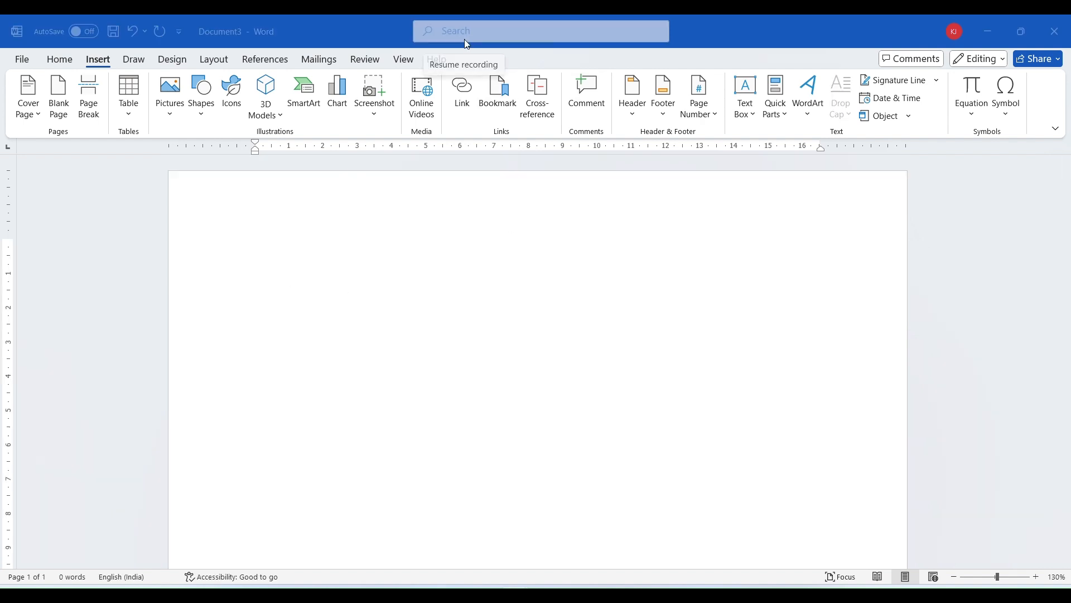
Step: Insert a table with one column and eight rows in the empty document and select the whole table
click(131, 104)
click(131, 114)
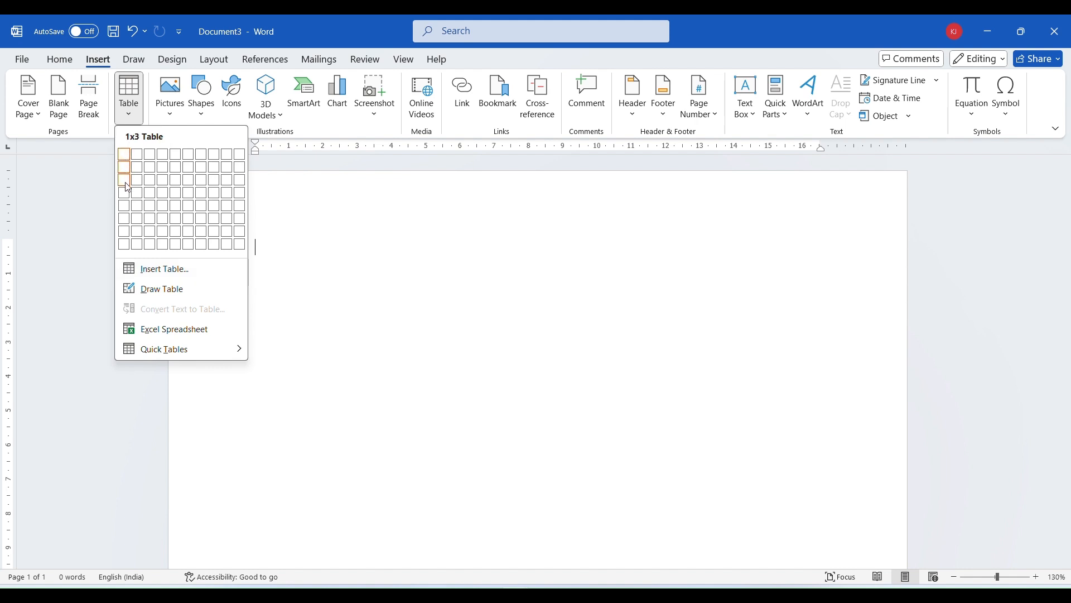
click(124, 245)
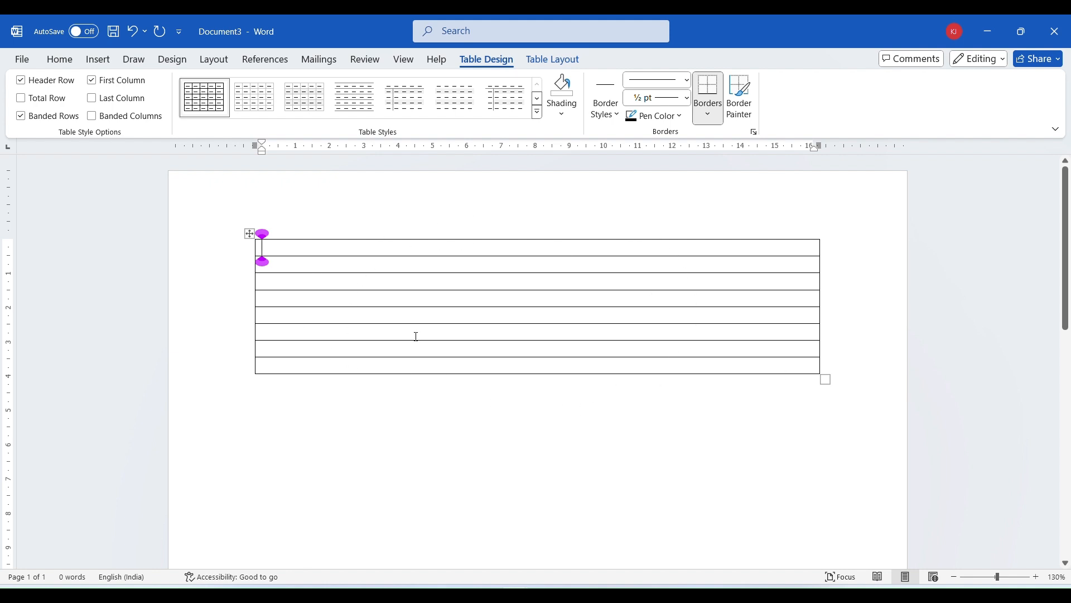
click(248, 234)
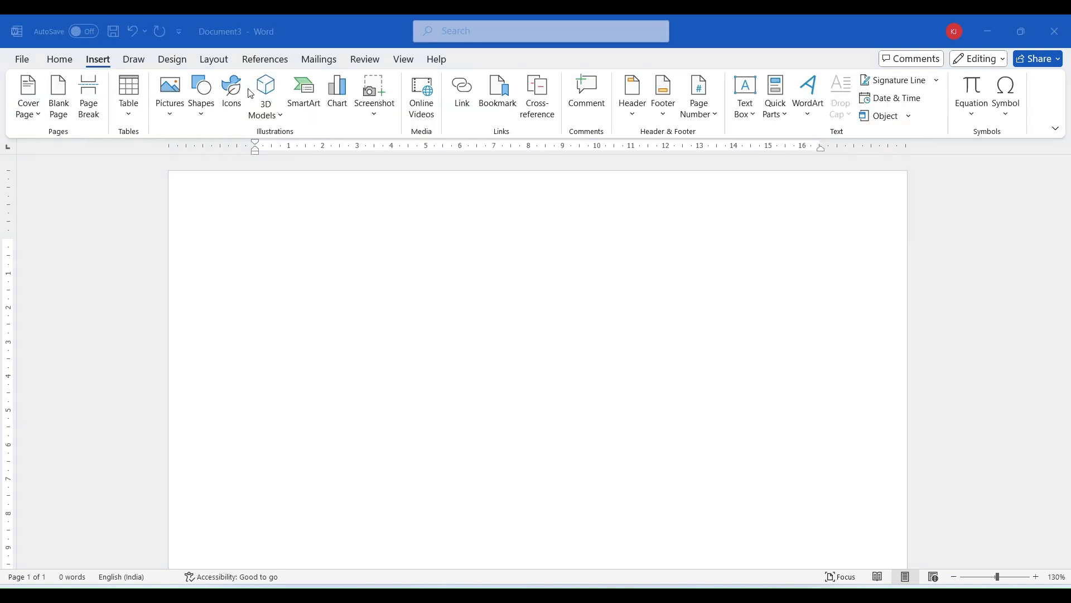
Step: Insert a table with two columns and seven rows using the table size grid
click(135, 102)
click(127, 116)
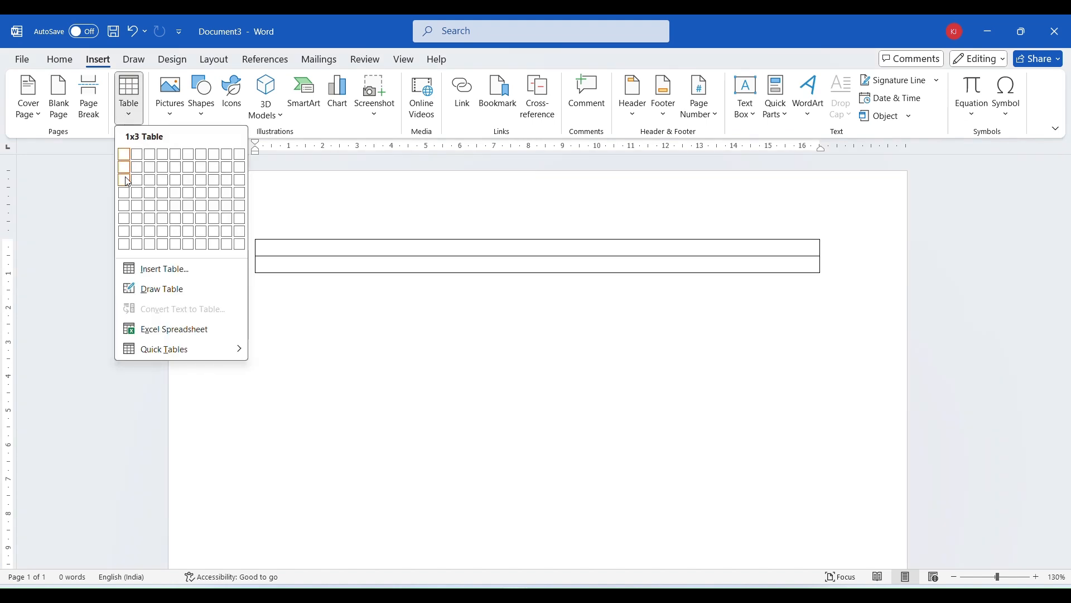
click(137, 230)
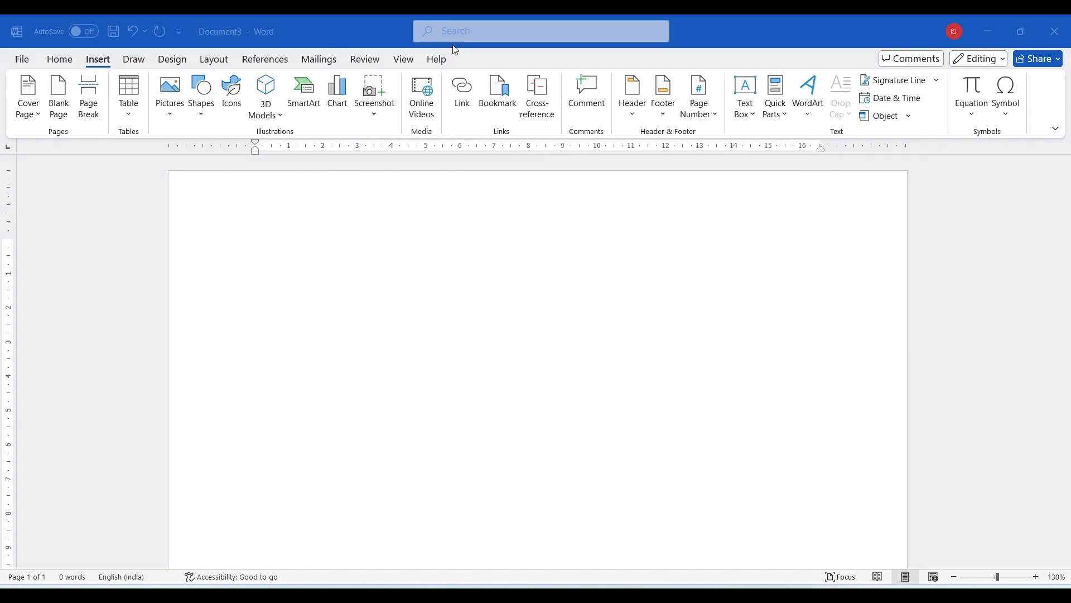
Step: Insert a table with 7 columns and 11 rows by specifying its exact size, keeping the automatic fixed column width
click(130, 116)
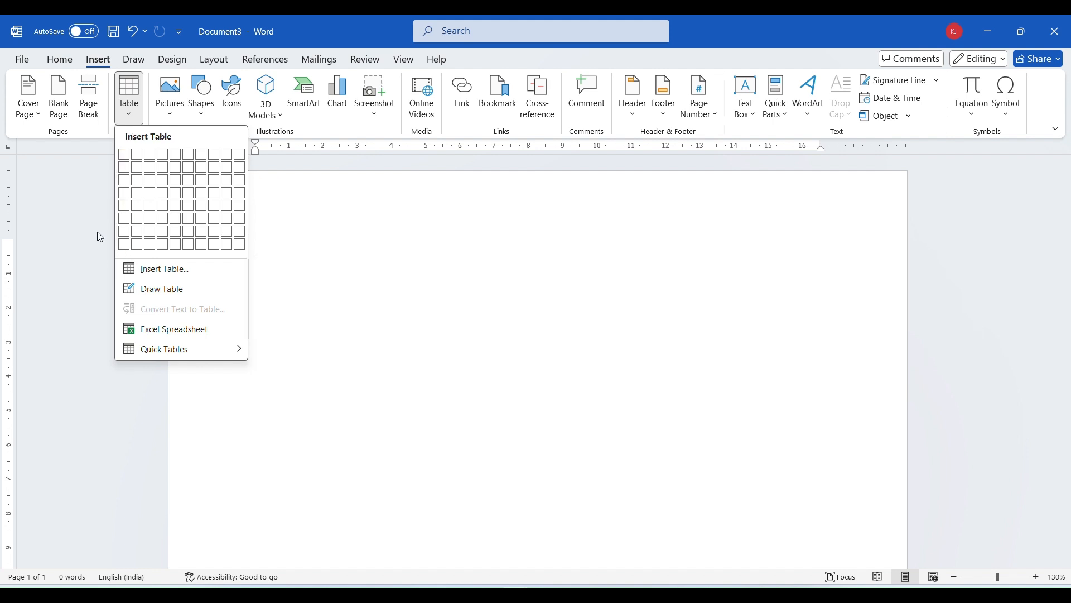
click(151, 273)
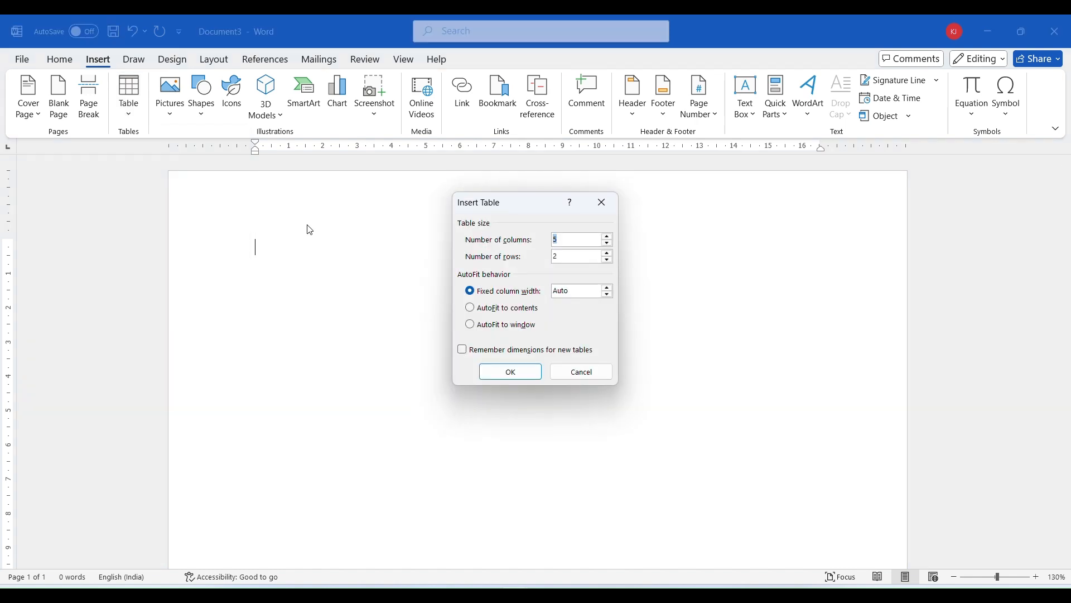
click(564, 241)
key(BackSpace)
text(11)
text(7)
click(508, 371)
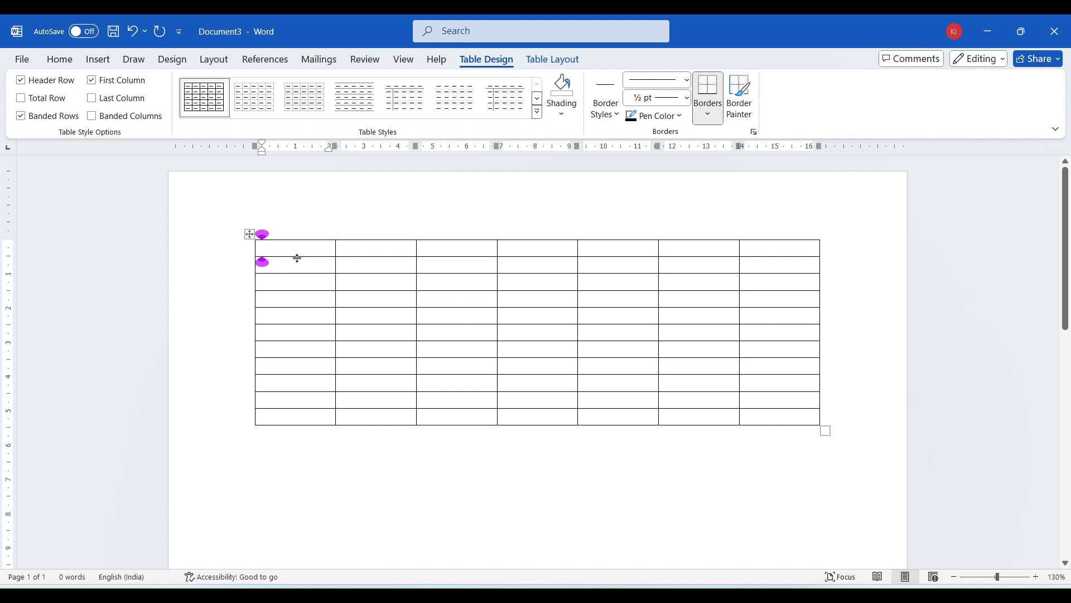
Step: Resize the table by making its first row taller, extending its first column outward and shrinking the whole table to about 10 cm wide
drag(298, 258, 205, 302)
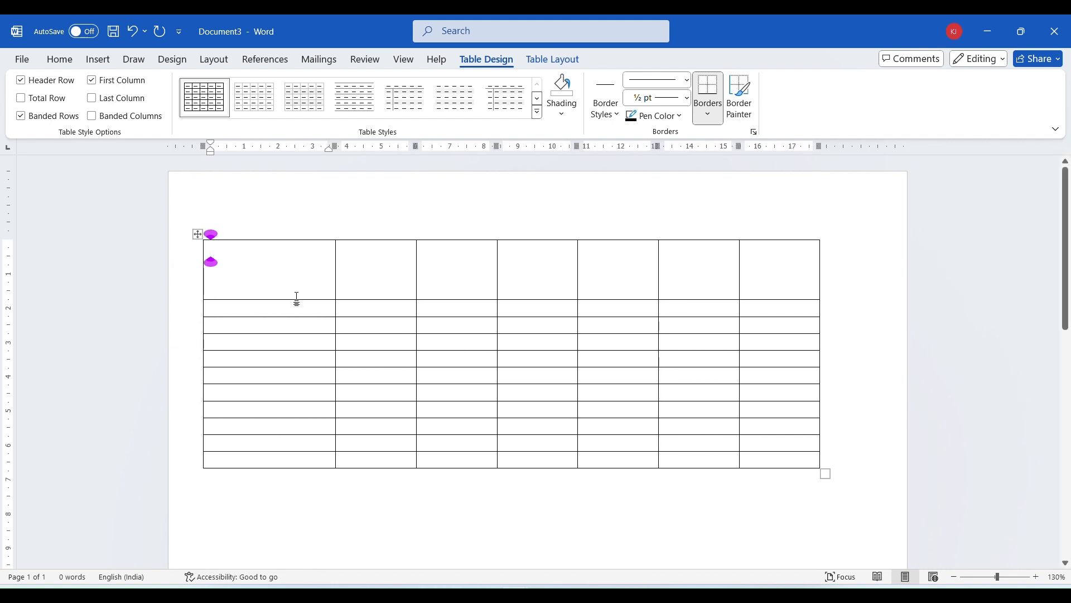
mouse_move(297, 301)
mouse_down()
mouse_move(294, 364)
mouse_move(288, 289)
mouse_up()
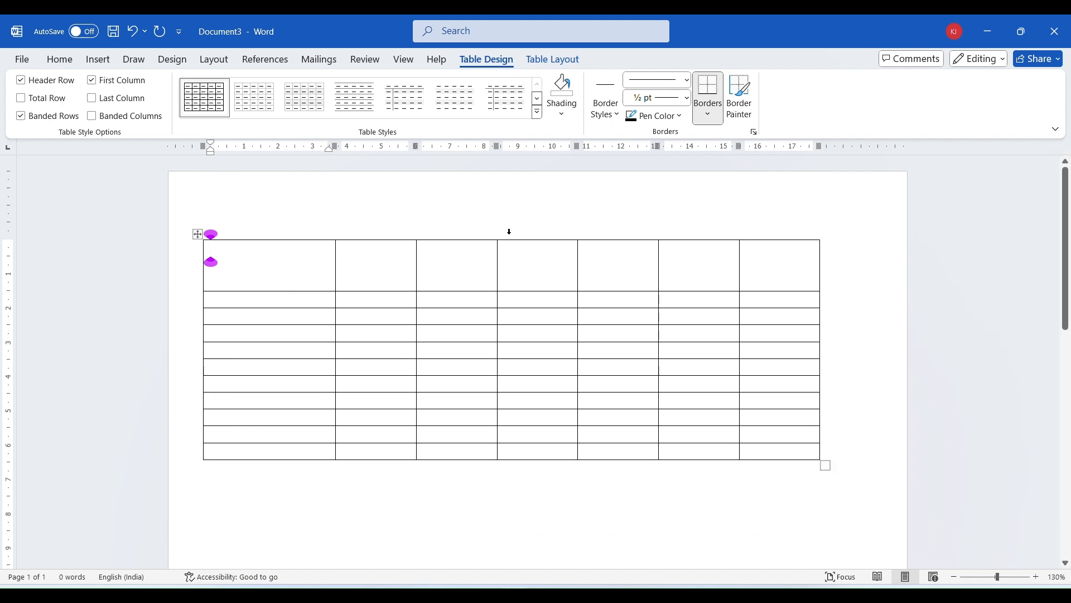
drag(828, 465, 558, 356)
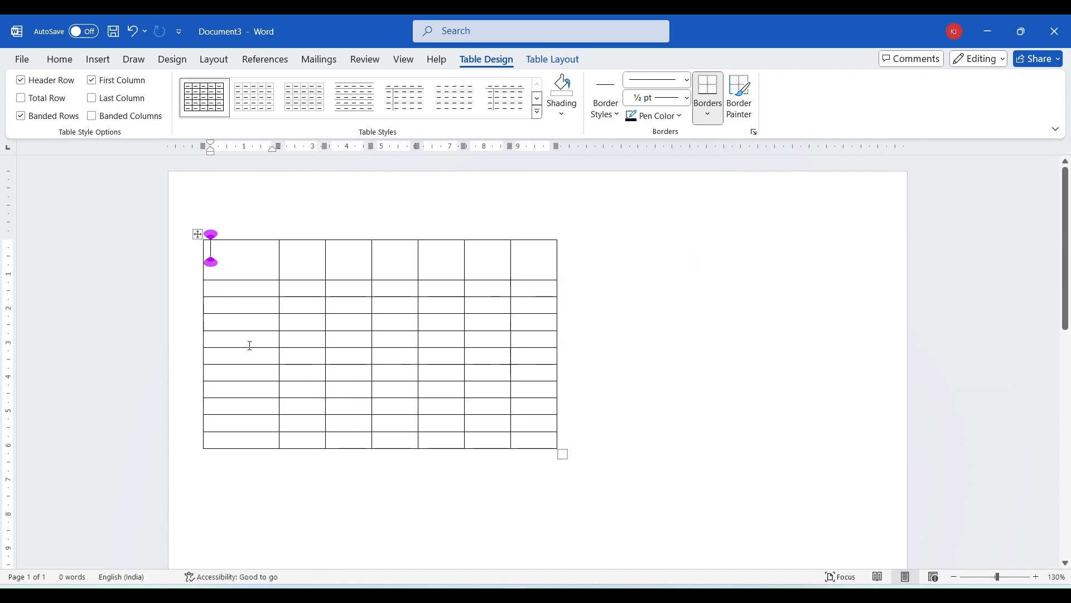
Step: Move the table toward the page's right margin and delete the entire table
drag(199, 234, 526, 232)
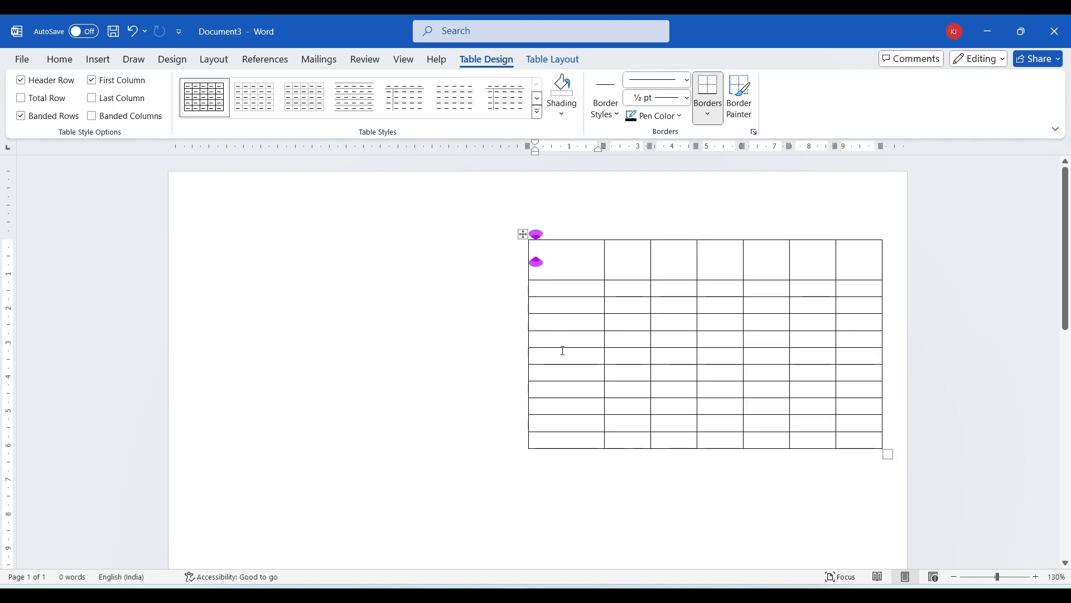
click(523, 233)
key(BackSpace)
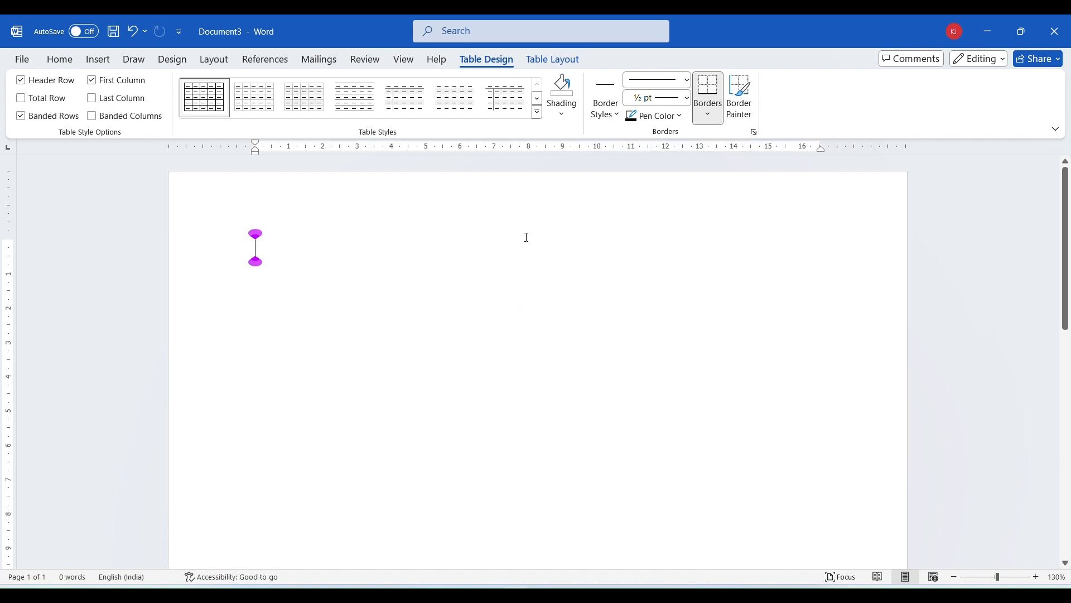
Step: Draw a table outline about 14.1 cm wide and 6.8 cm high on the empty page with Draw Table
click(98, 59)
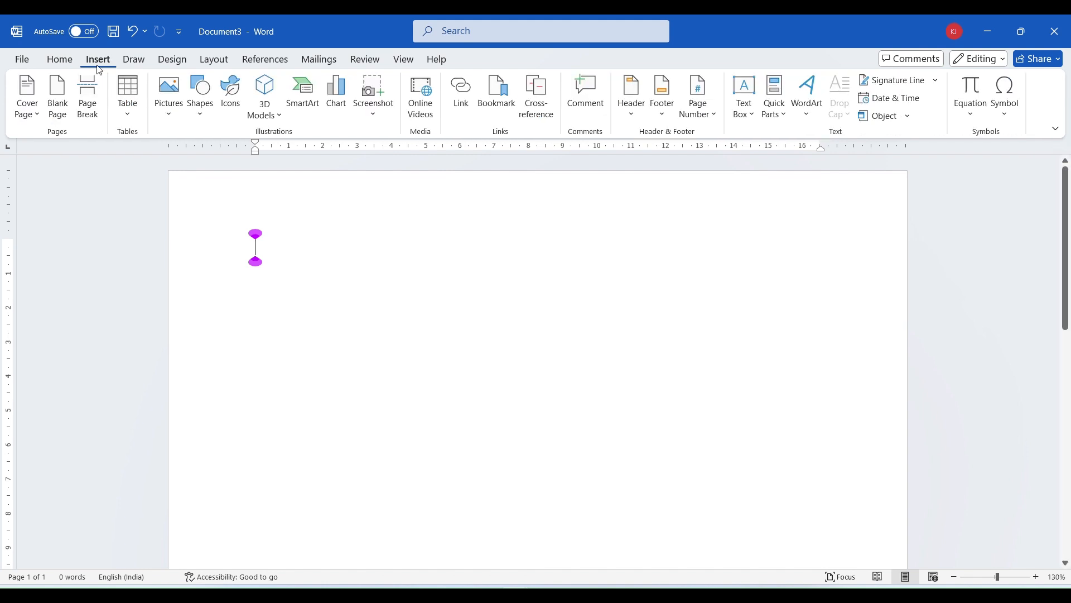
click(135, 98)
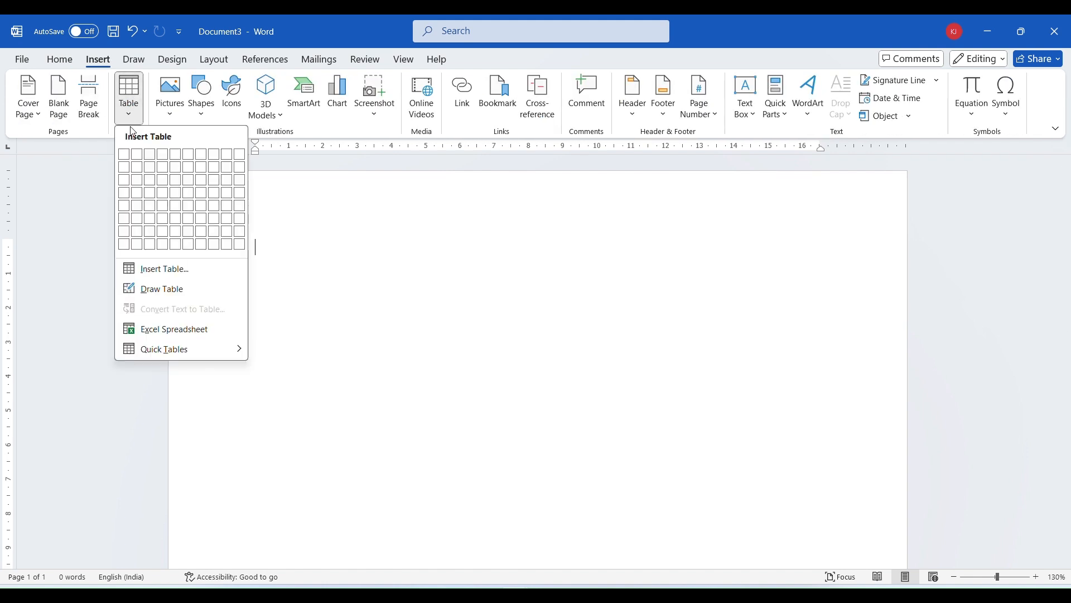
click(167, 289)
mouse_move(266, 241)
mouse_down()
mouse_move(474, 366)
mouse_move(748, 474)
mouse_up()
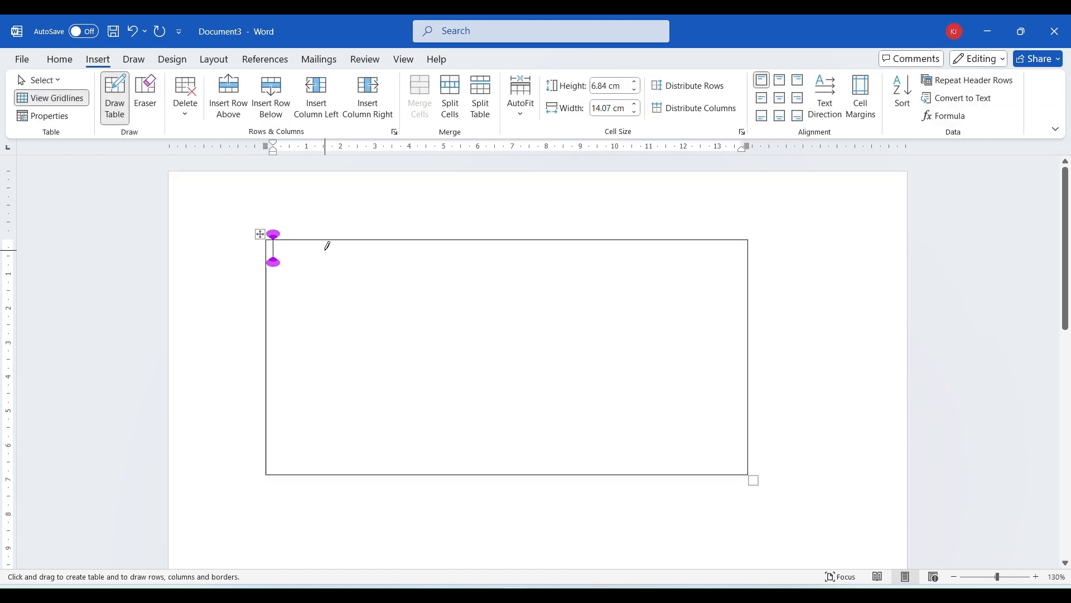
Step: Draw three vertical lines inside the table to make four columns, the first about 1.7 cm and the second about 5 cm wide
drag(324, 249, 322, 437)
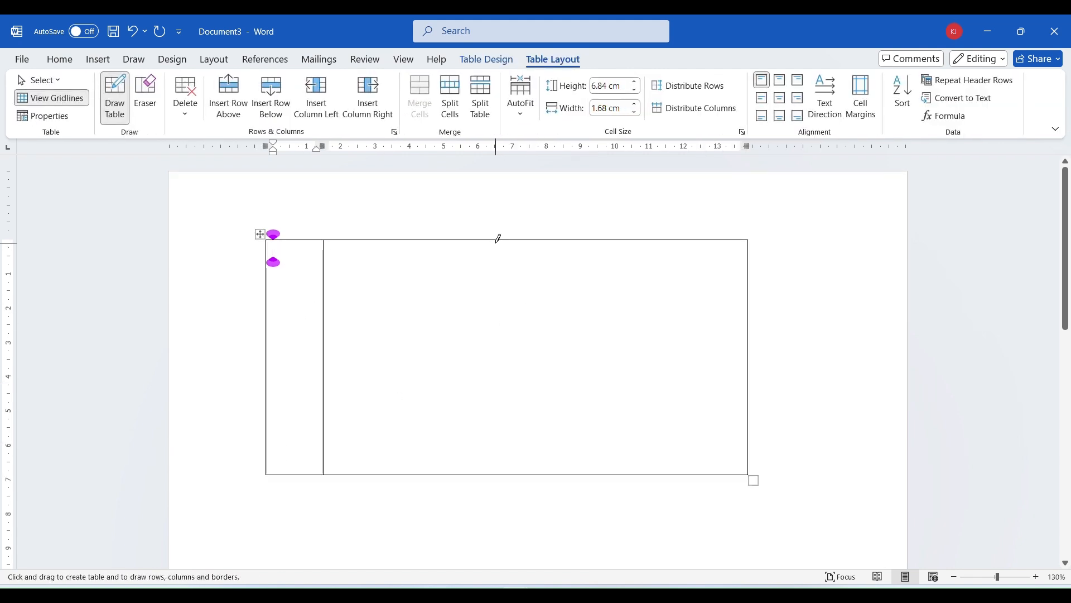
mouse_move(498, 239)
mouse_down()
mouse_move(507, 419)
mouse_move(492, 473)
mouse_up()
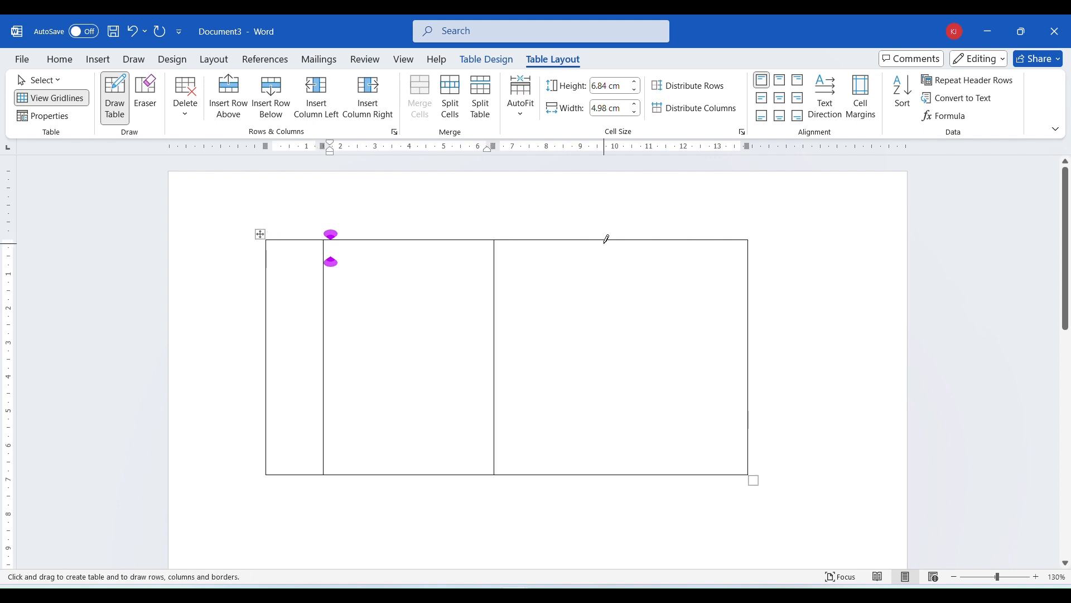
drag(607, 239, 605, 474)
Step: Draw four horizontal lines across the table to make five rows, the upper four about 1.0, 1.3, 1.6 and 1.3 cm high, and stop drawing
mouse_move(267, 273)
mouse_down()
mouse_move(574, 289)
mouse_move(742, 275)
mouse_up()
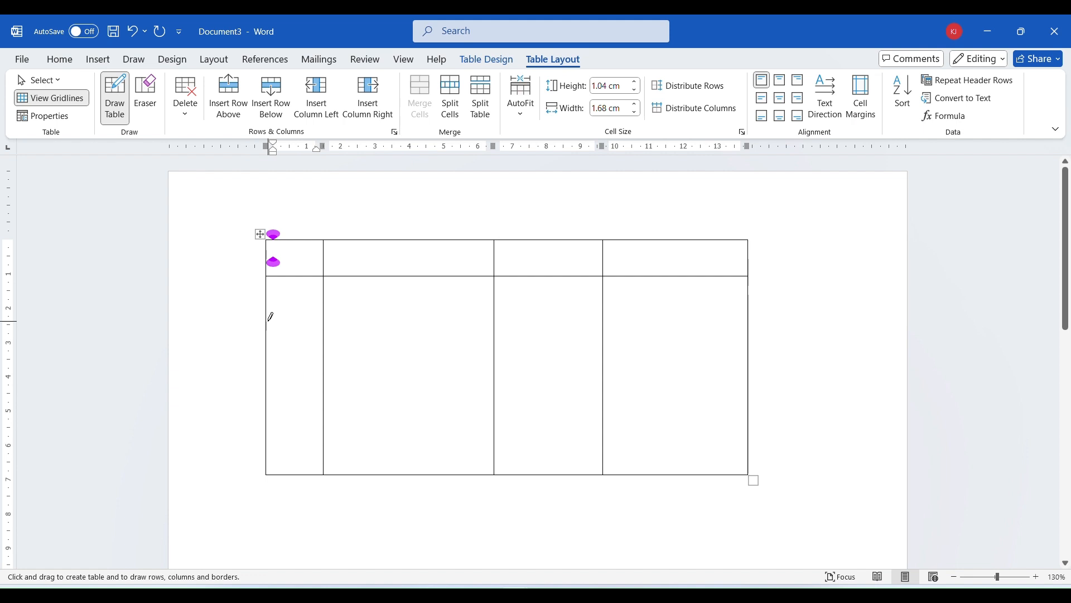
drag(270, 316, 657, 323)
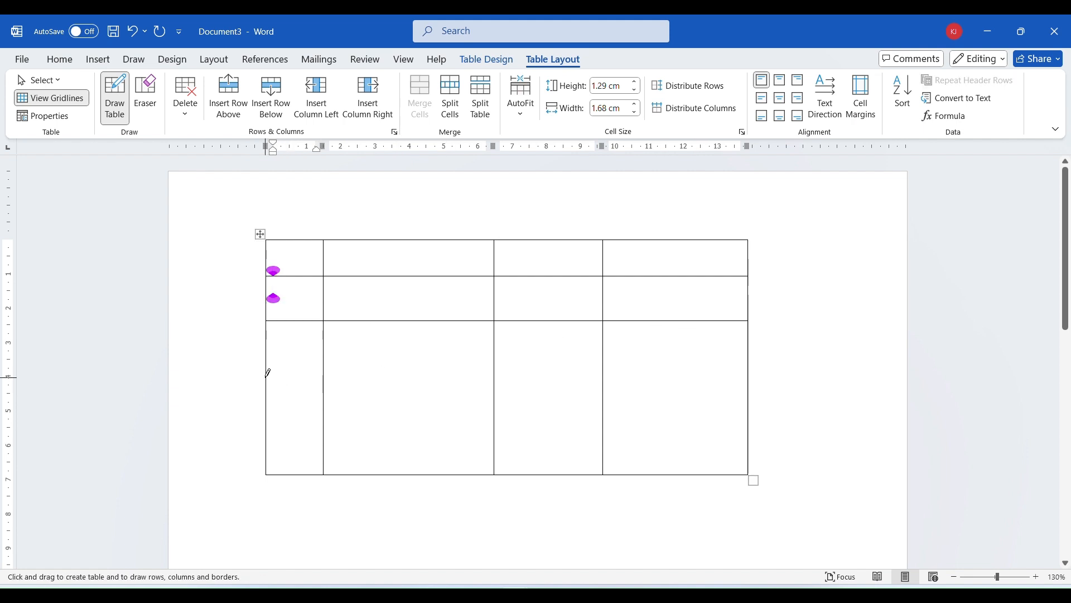
drag(267, 372, 743, 377)
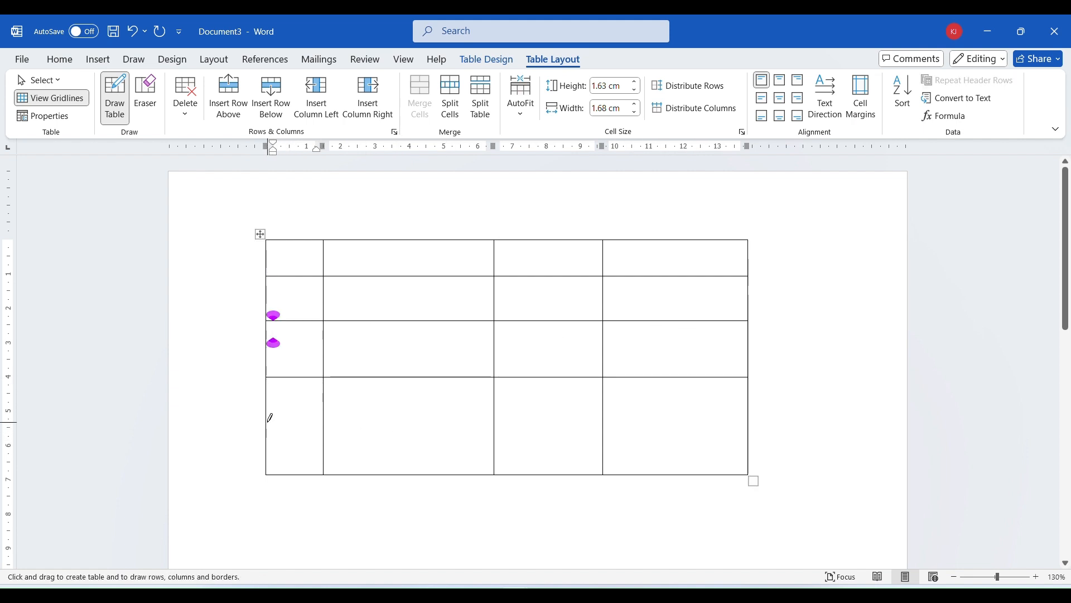
drag(270, 418, 693, 417)
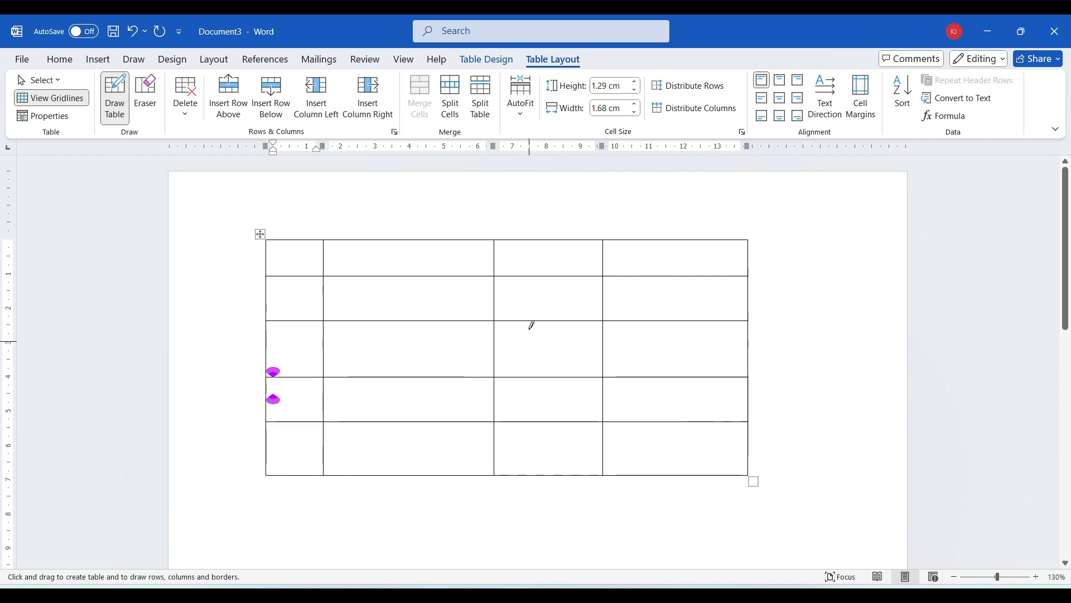
click(115, 98)
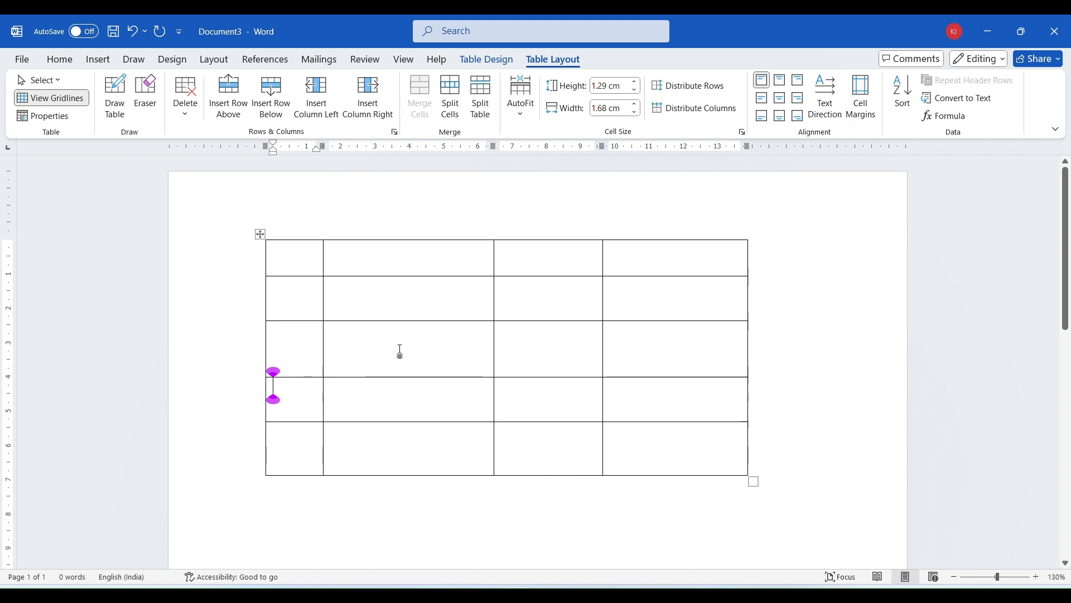
key(ctrl+Home)
drag(366, 282, 364, 308)
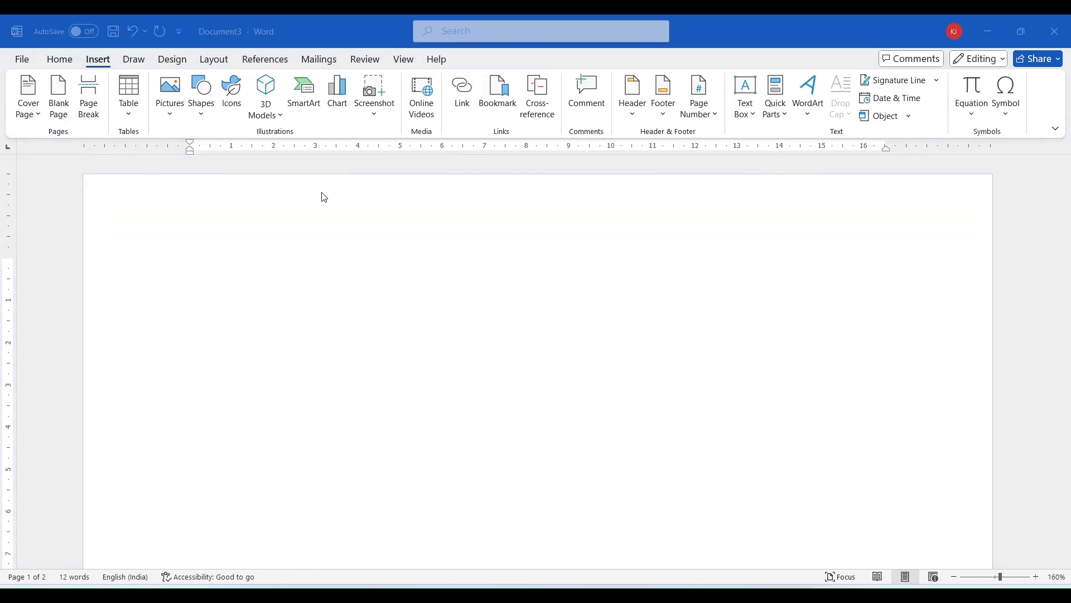
click(128, 117)
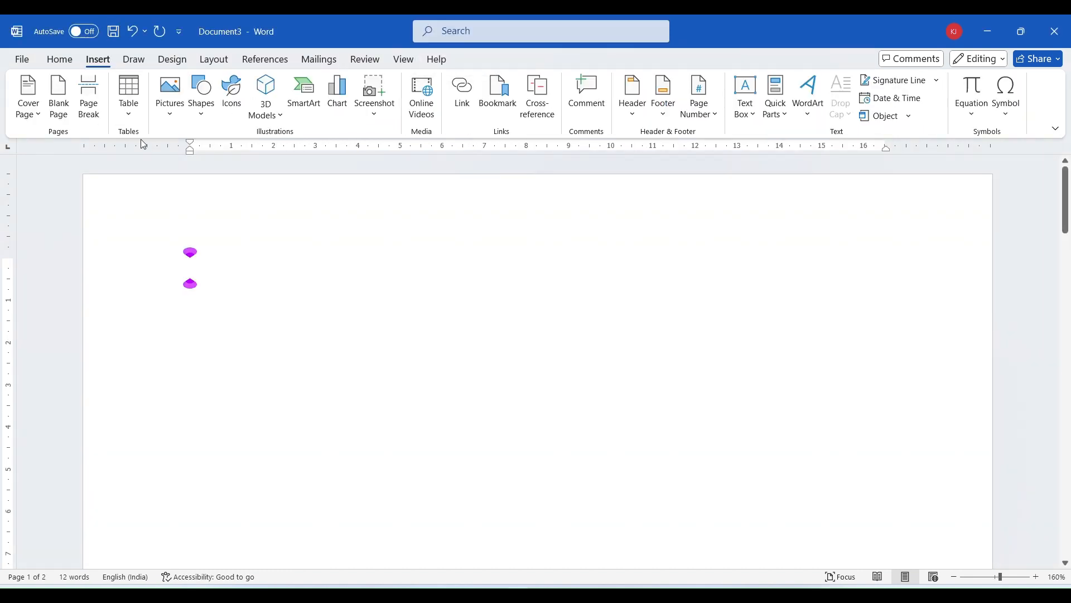
click(128, 116)
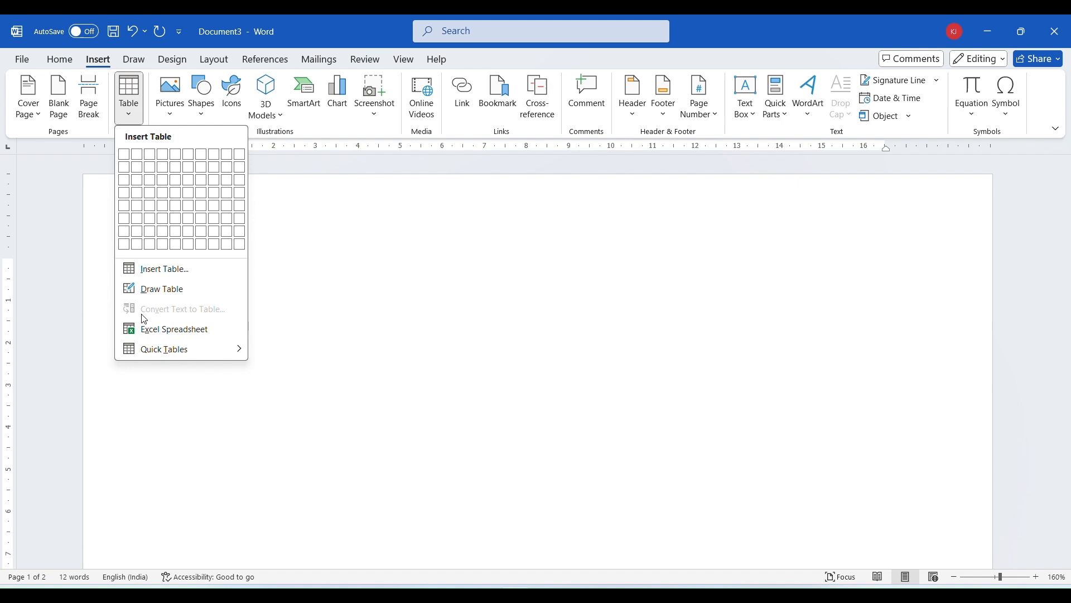
click(262, 291)
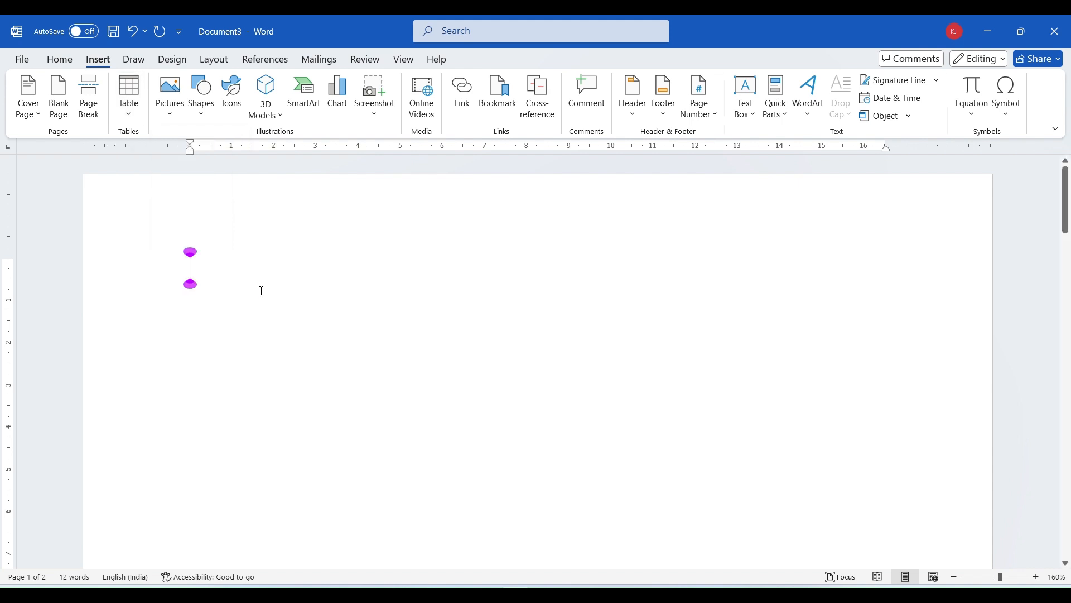
click(128, 106)
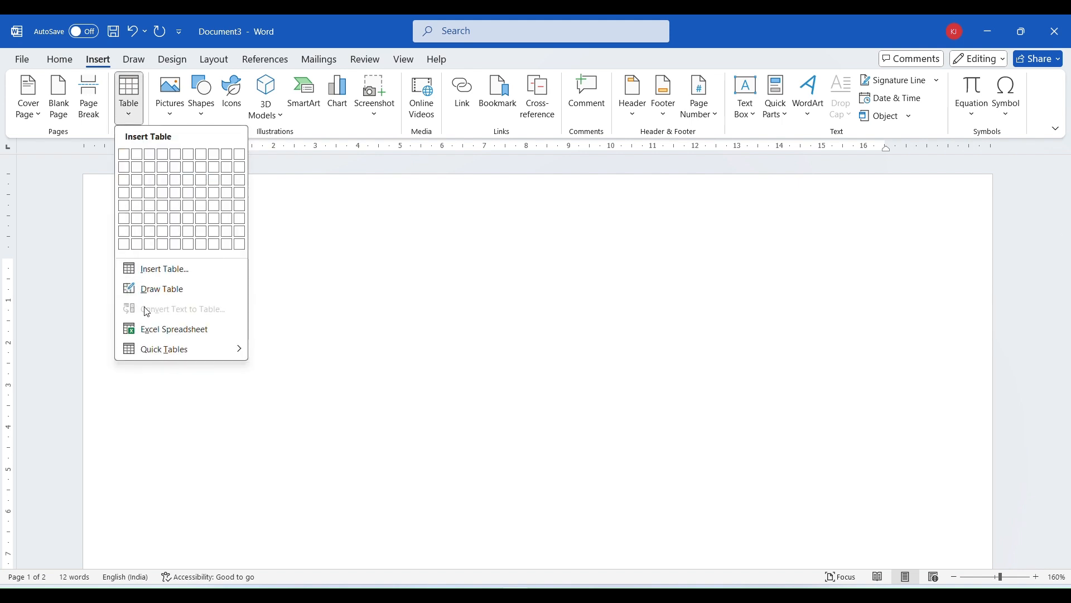
click(257, 284)
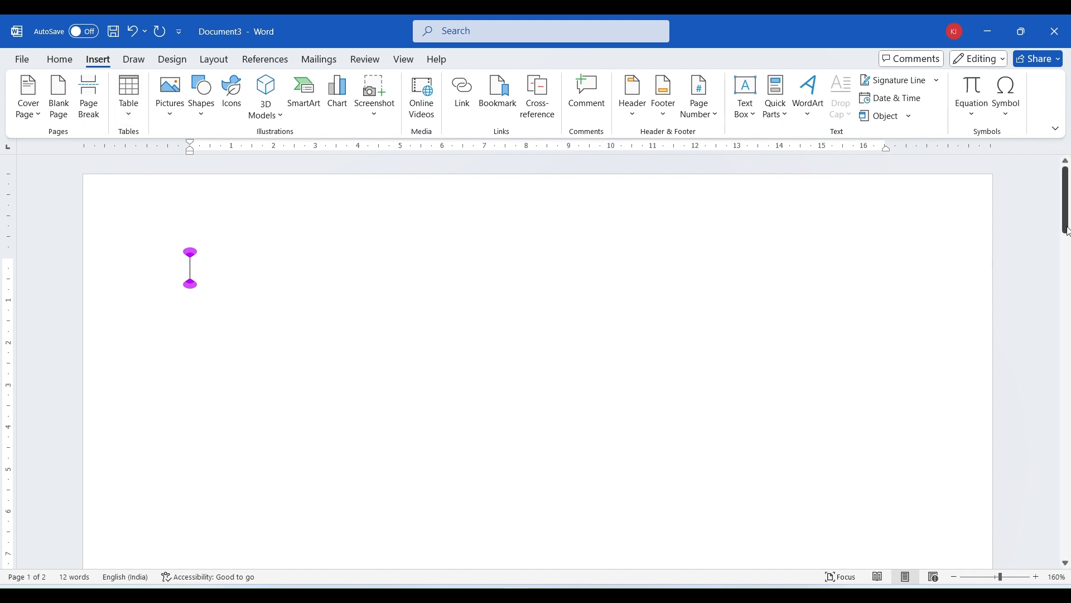
Step: Convert the four lines of student text on page 2 into a 3-column table with Auto fixed column width, separating text at Other
drag(1067, 230, 1067, 419)
click(471, 294)
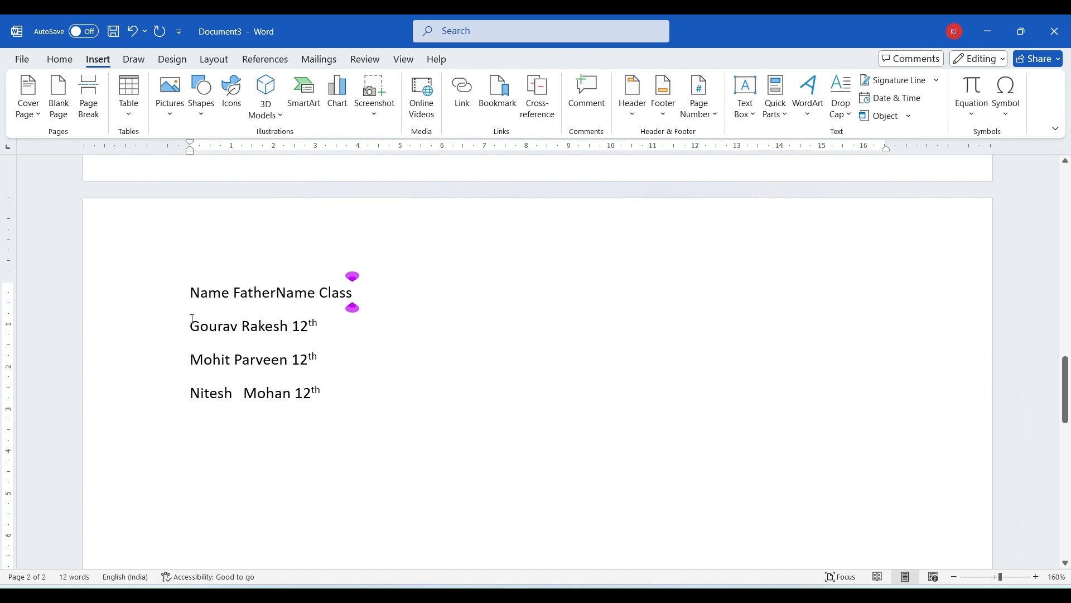
drag(174, 289, 327, 412)
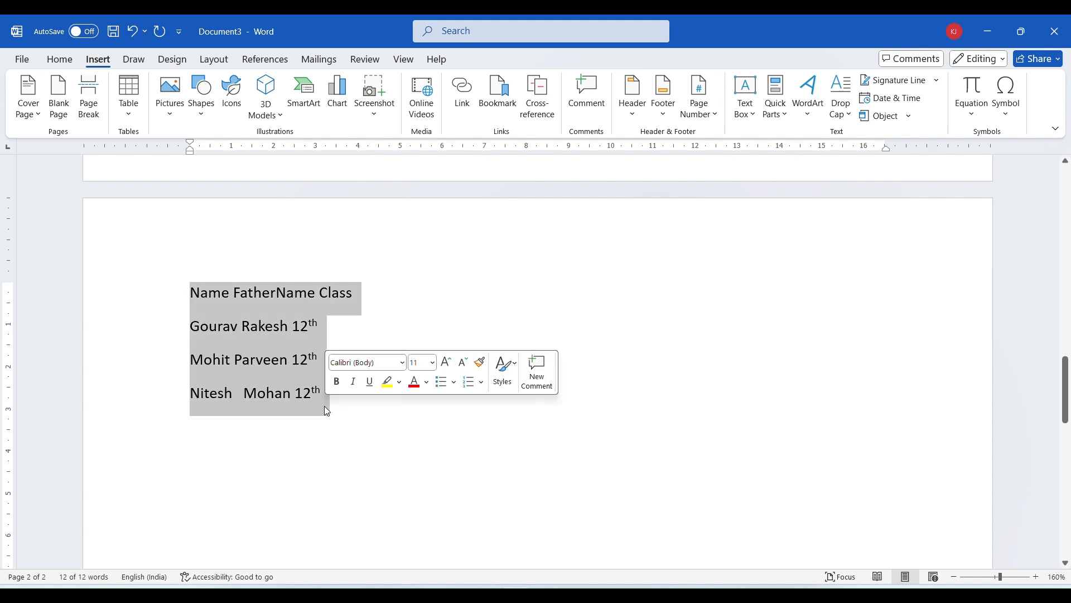
click(121, 111)
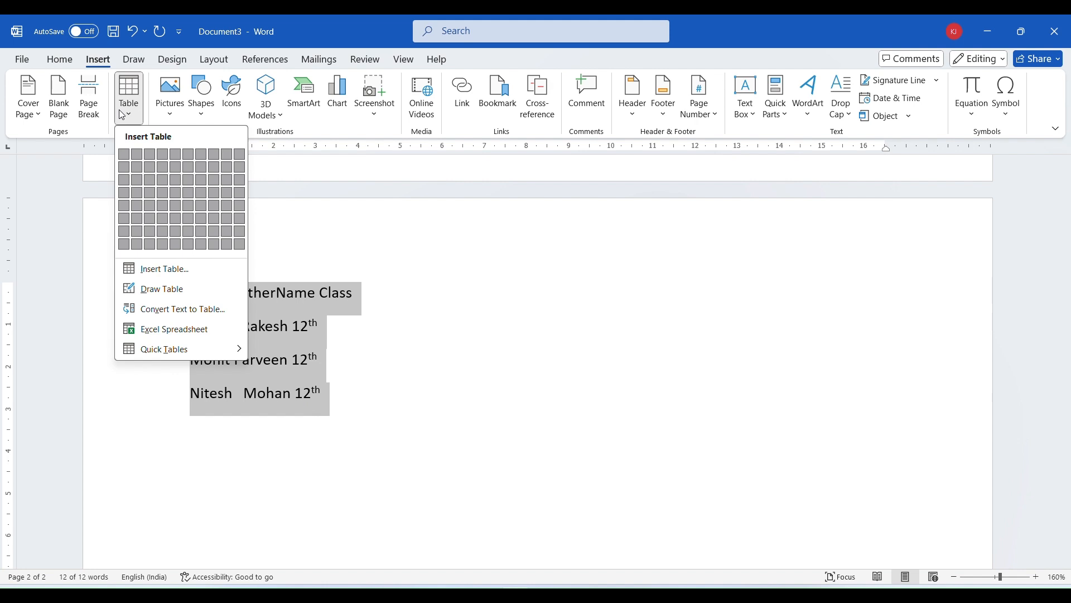
click(163, 309)
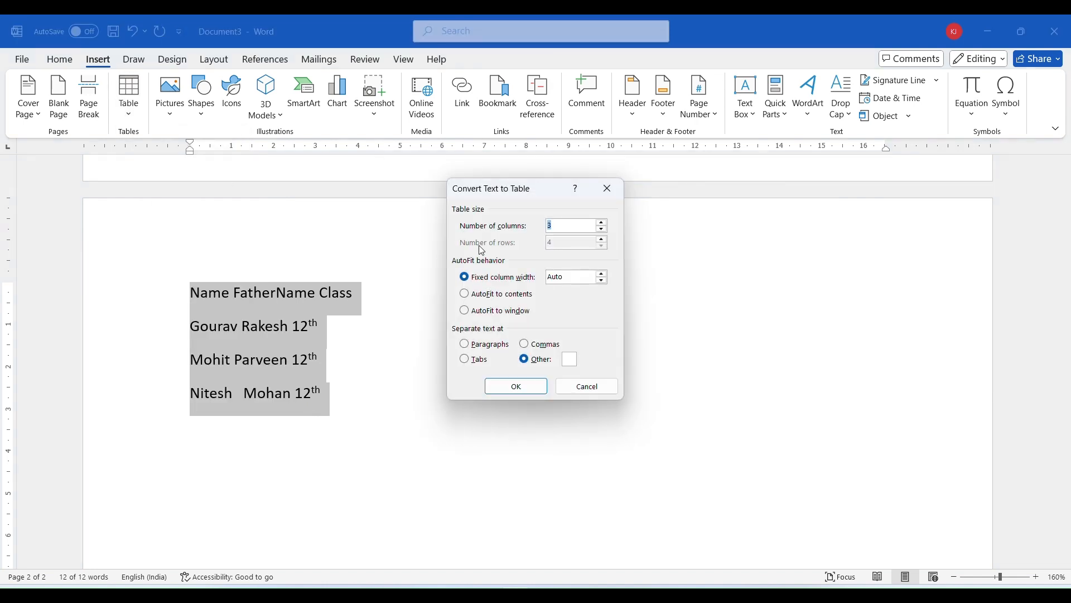
click(528, 365)
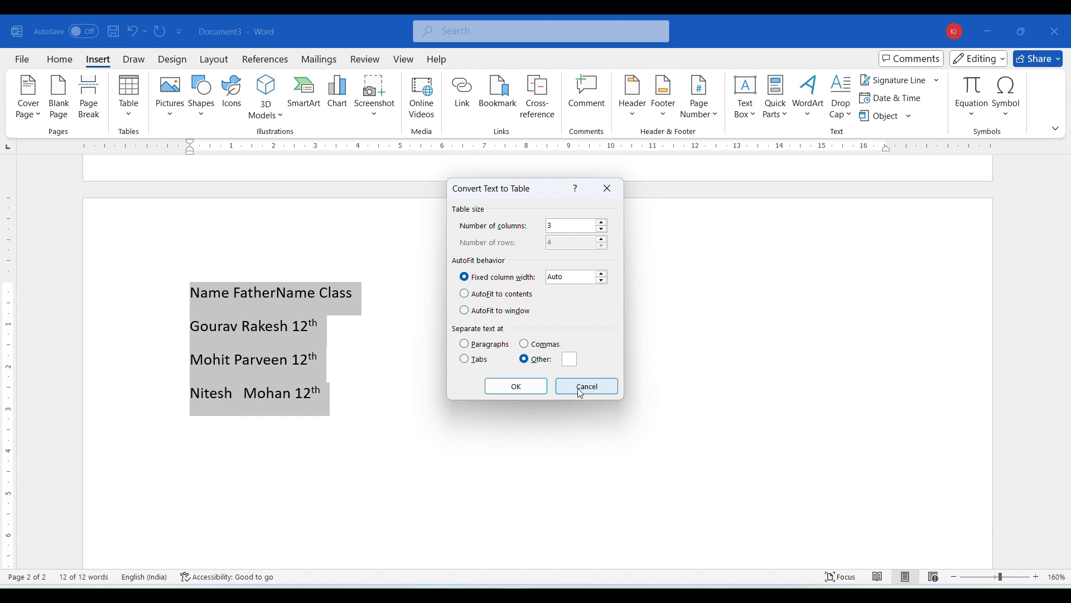
click(512, 393)
click(543, 406)
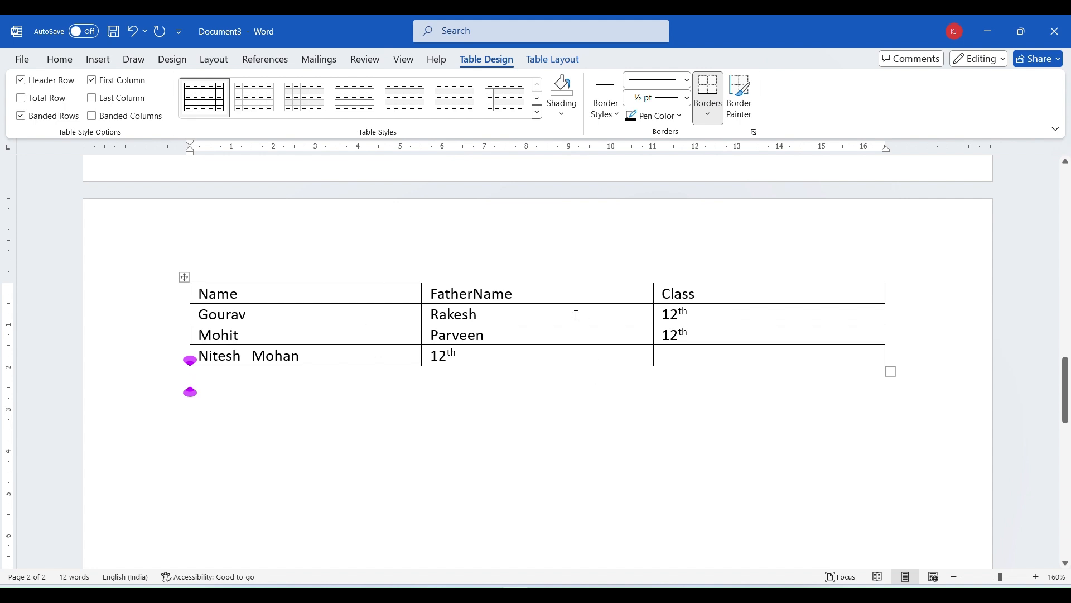
Step: Insert an embedded Excel spreadsheet directly below the student table and try its cells
click(133, 62)
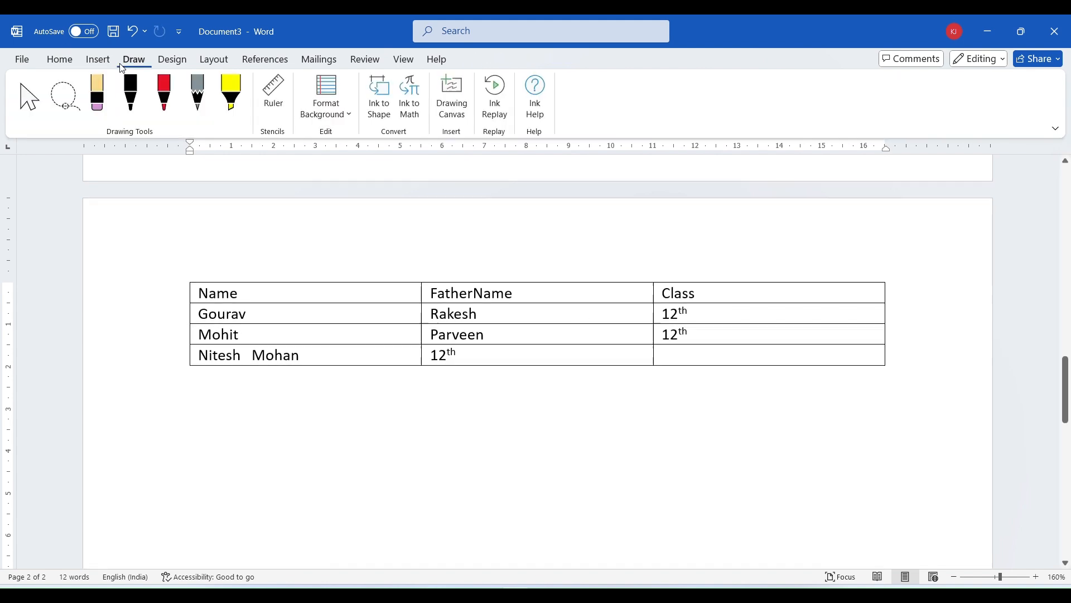
click(98, 59)
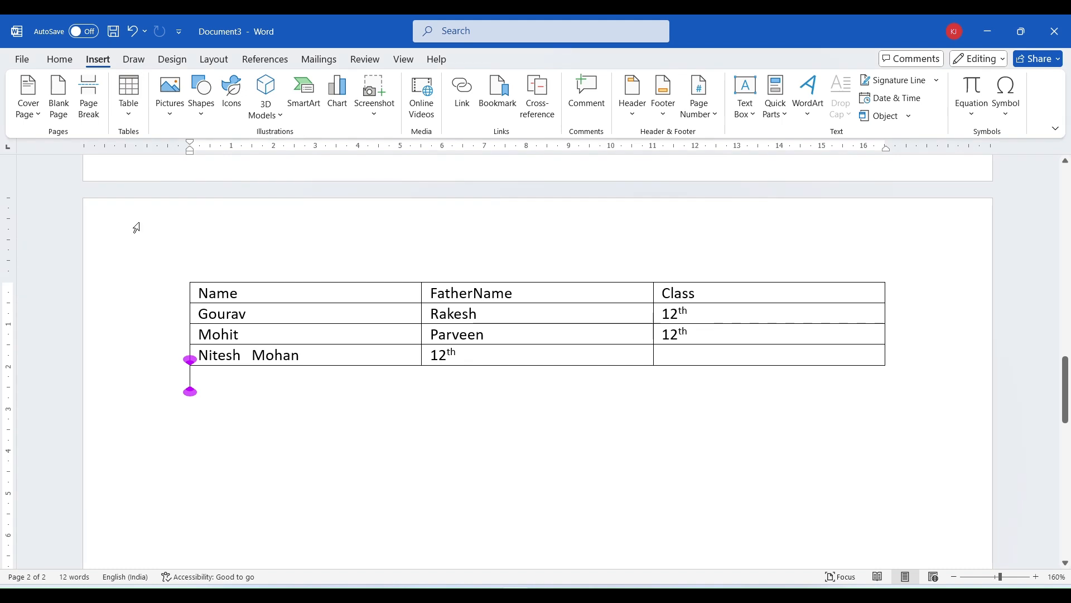
click(129, 97)
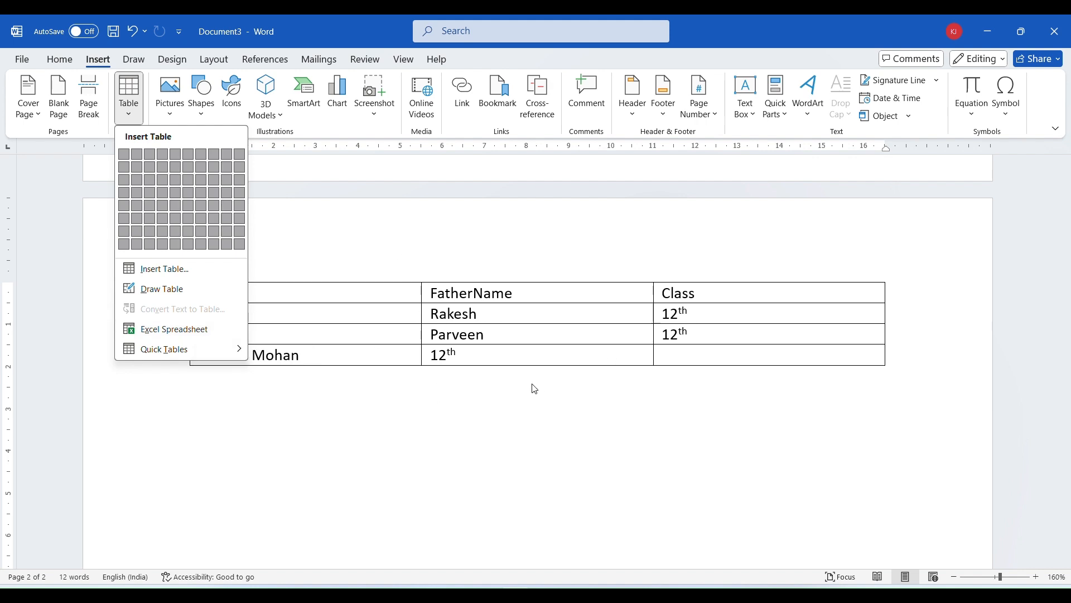
click(181, 329)
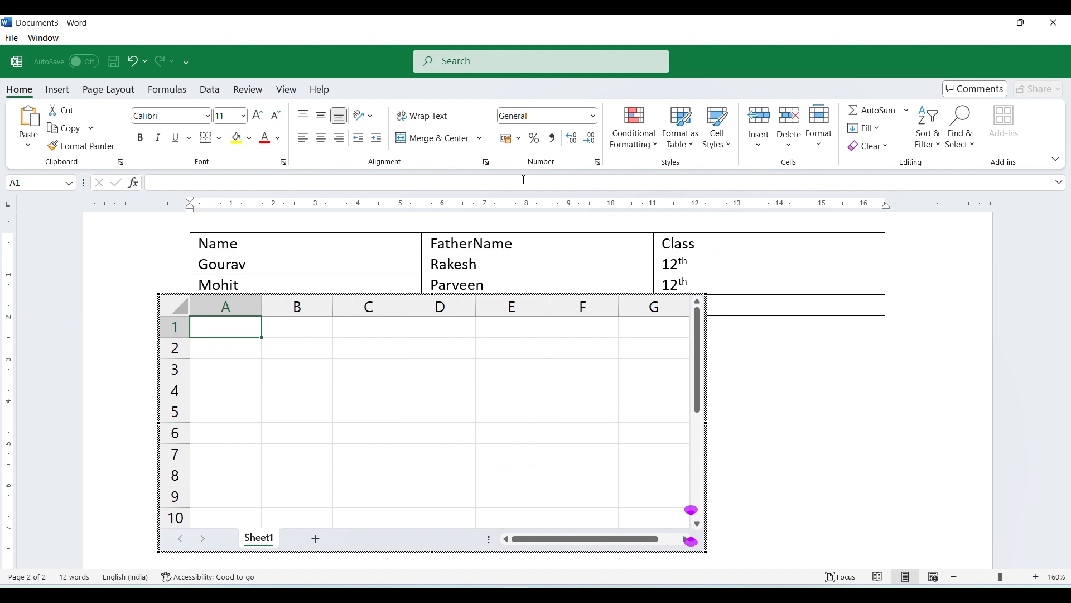
click(345, 385)
click(233, 330)
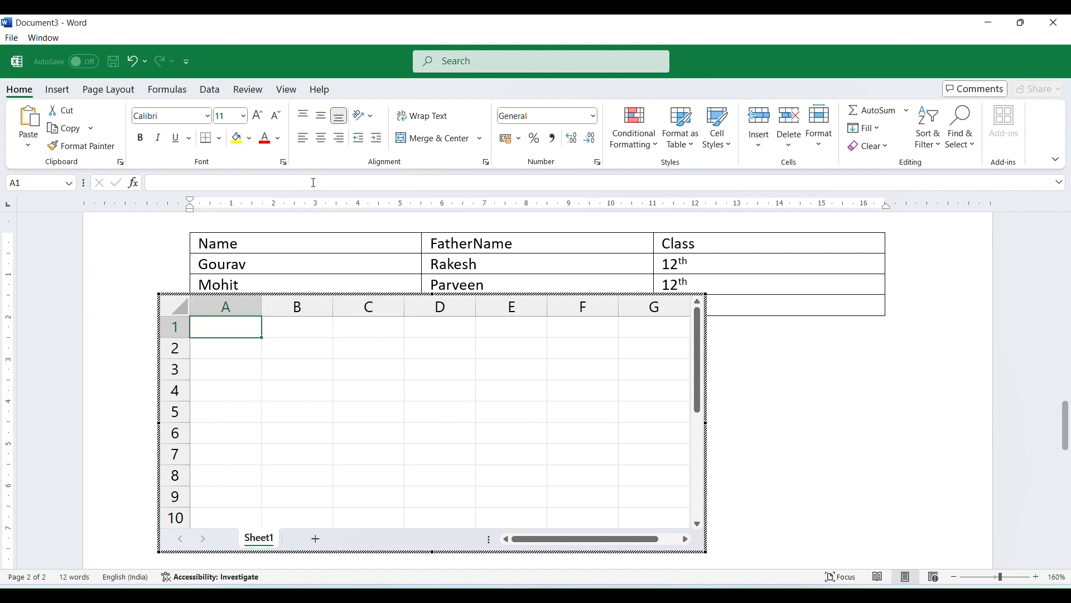
click(283, 352)
click(254, 331)
click(282, 334)
click(251, 332)
Step: Leave the embedded spreadsheet's editing mode and undo its insertion
click(202, 223)
scroll(207, 227, up, 1)
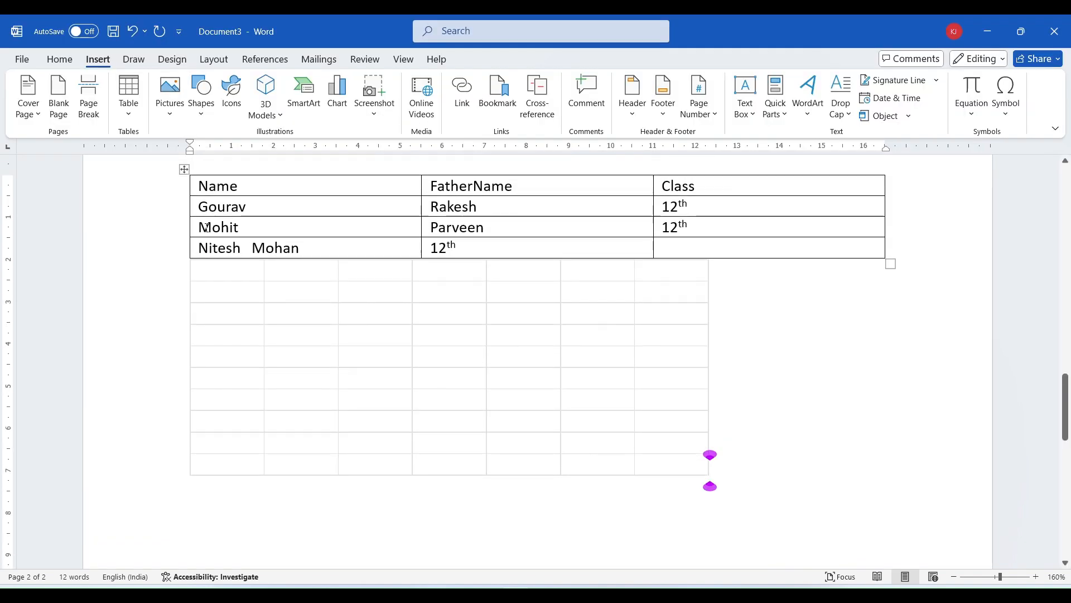
key(ctrl+z)
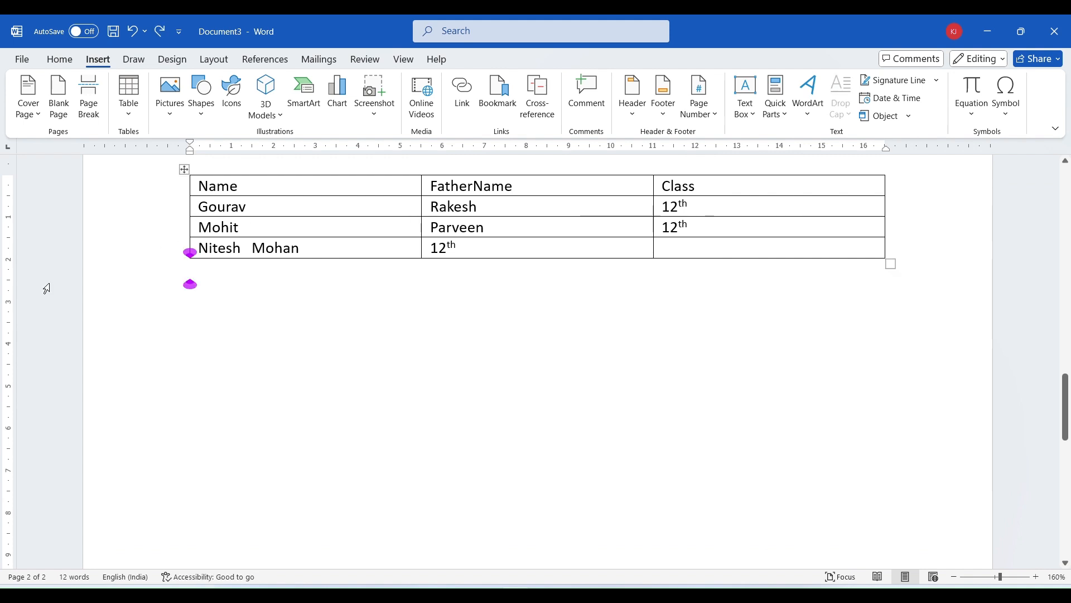
Step: Insert the Calendar 2 quick table below the student table
click(132, 107)
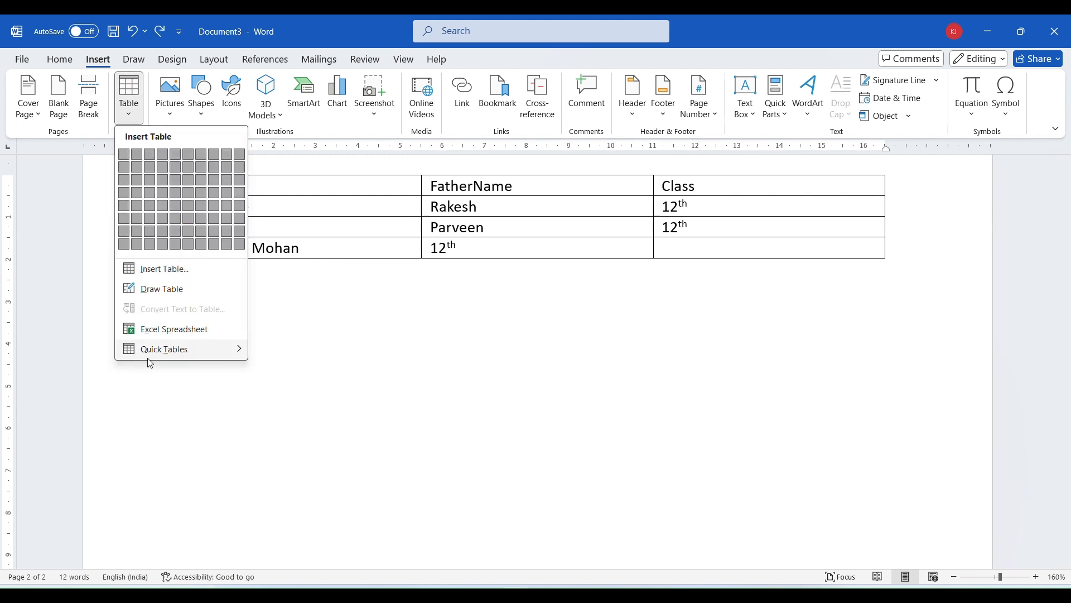
mouse_move(152, 355)
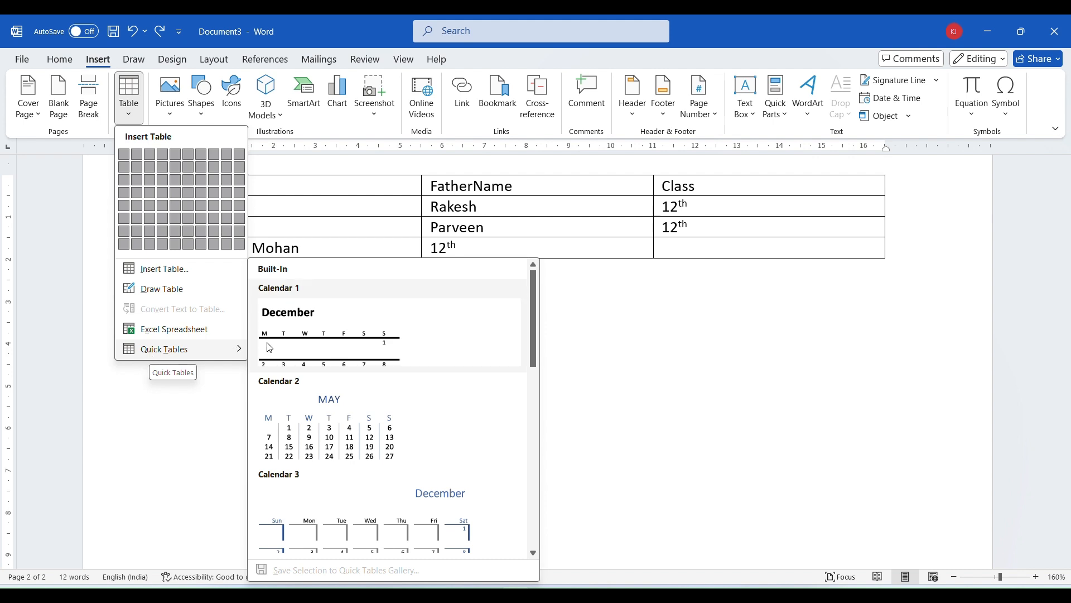
click(343, 454)
click(327, 359)
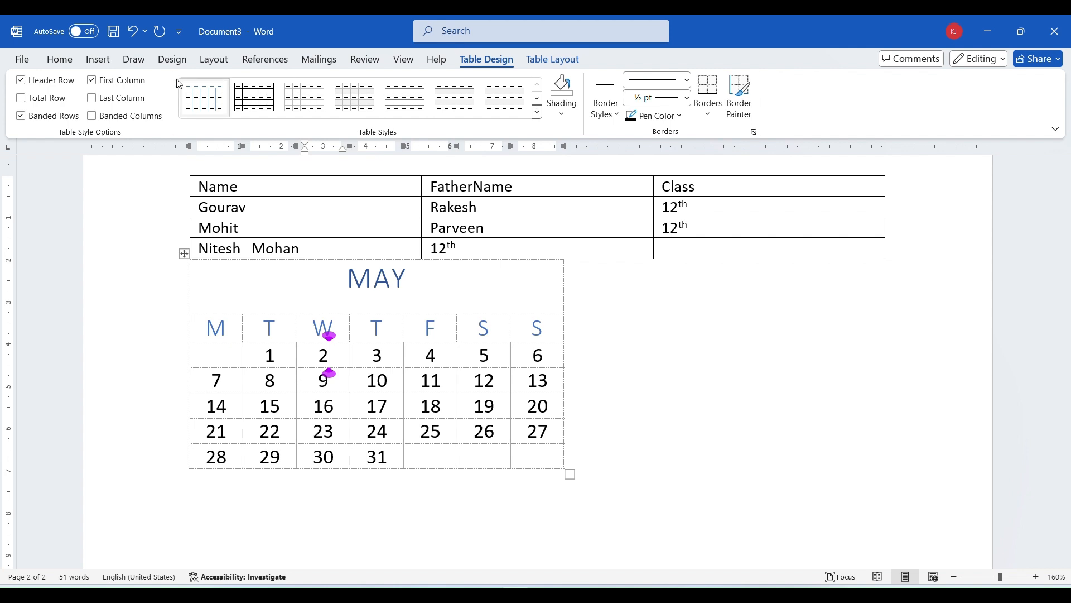
click(276, 224)
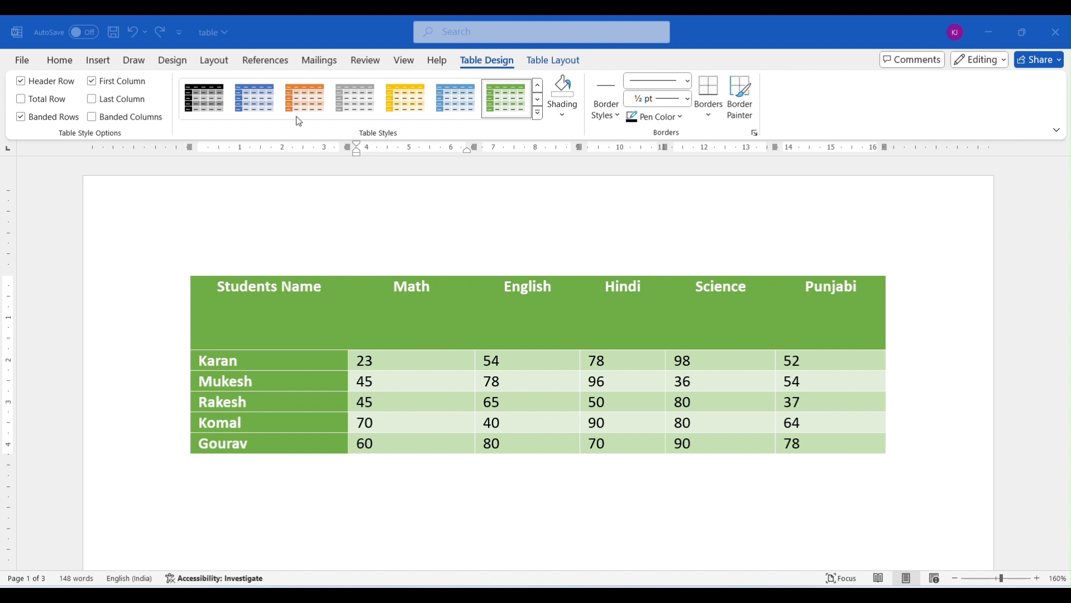
Step: Apply the green dark-header grid table style to the students' marks table
click(545, 112)
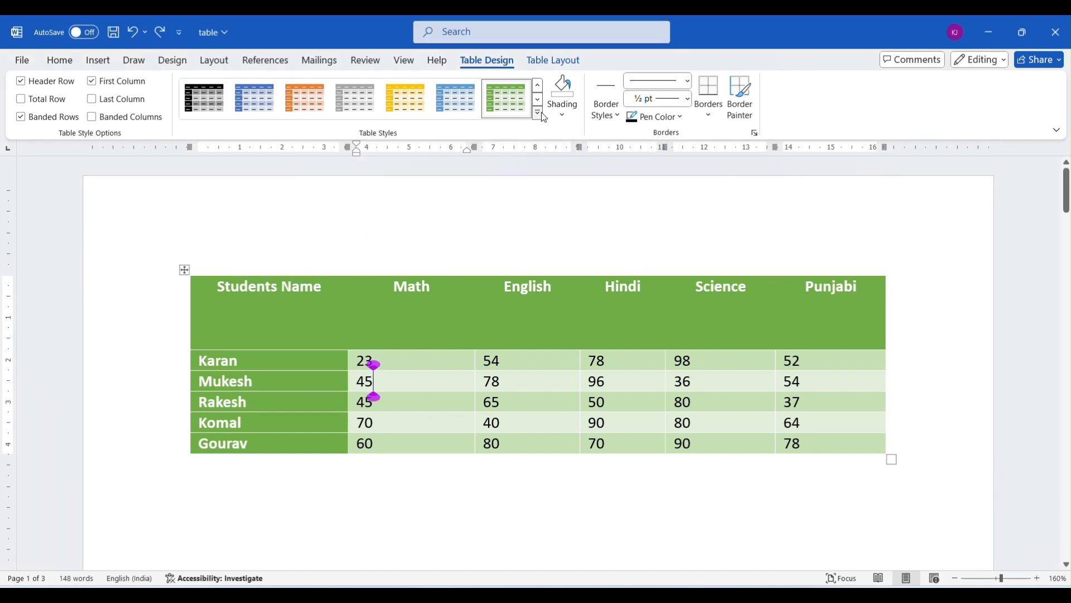
click(538, 113)
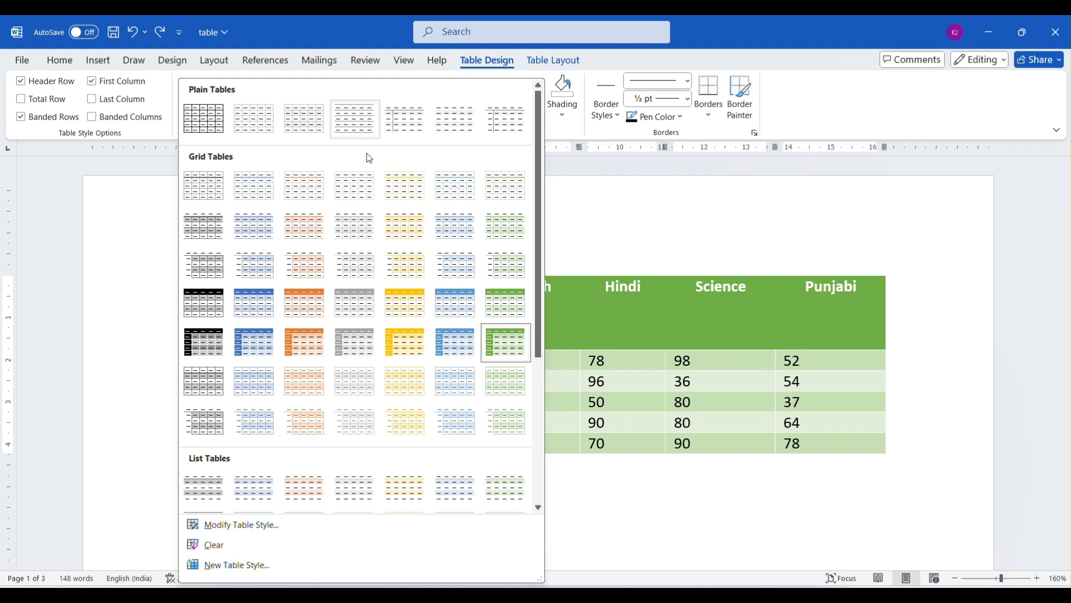
click(502, 347)
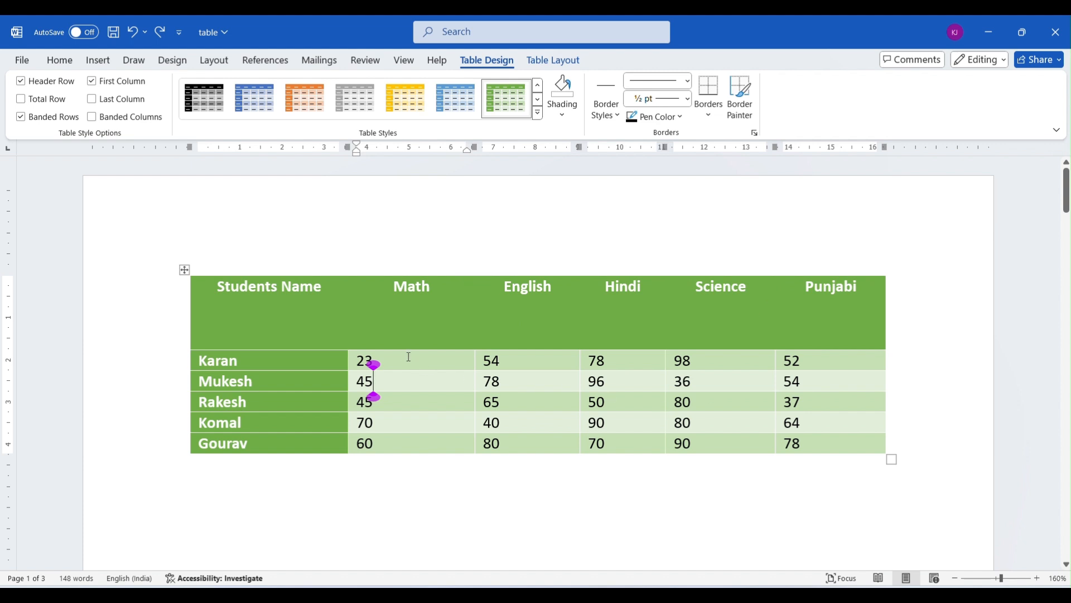
Step: Turn off the Header Row and First Column style options for the students' marks table
drag(407, 354, 781, 455)
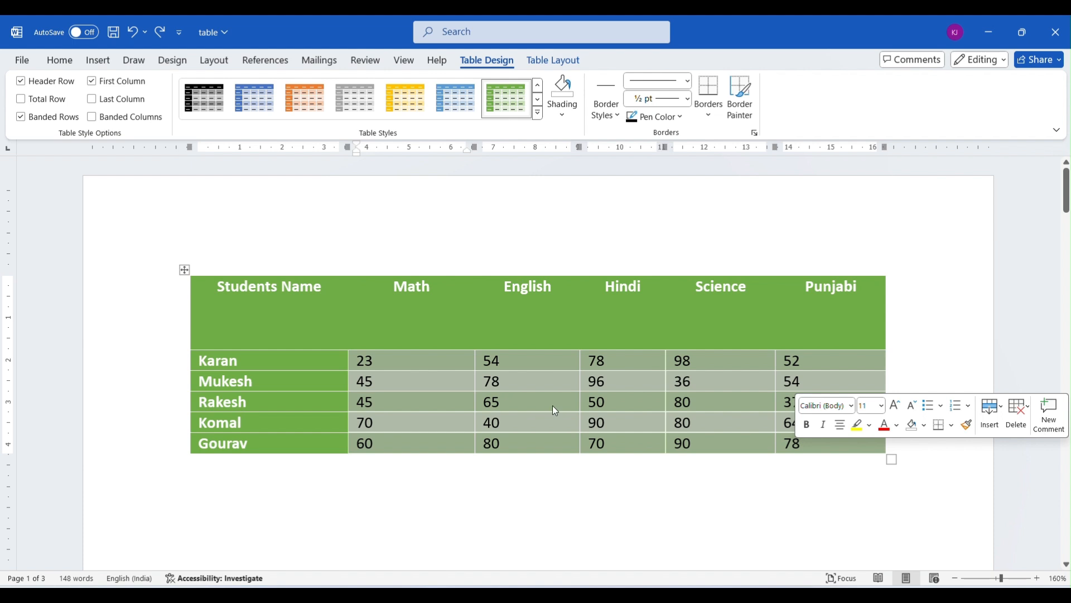
click(501, 401)
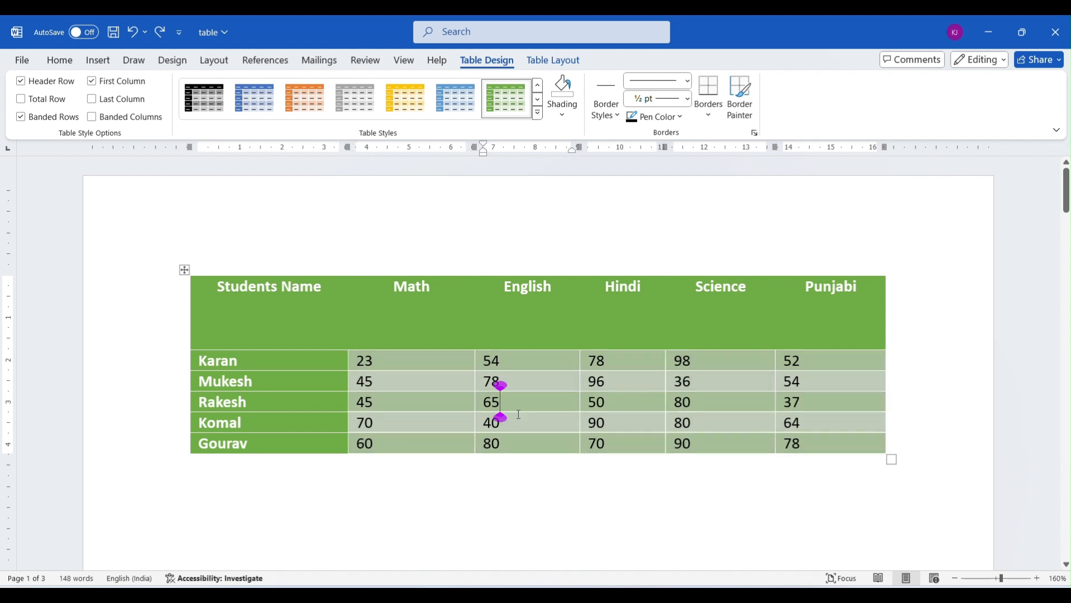
click(21, 81)
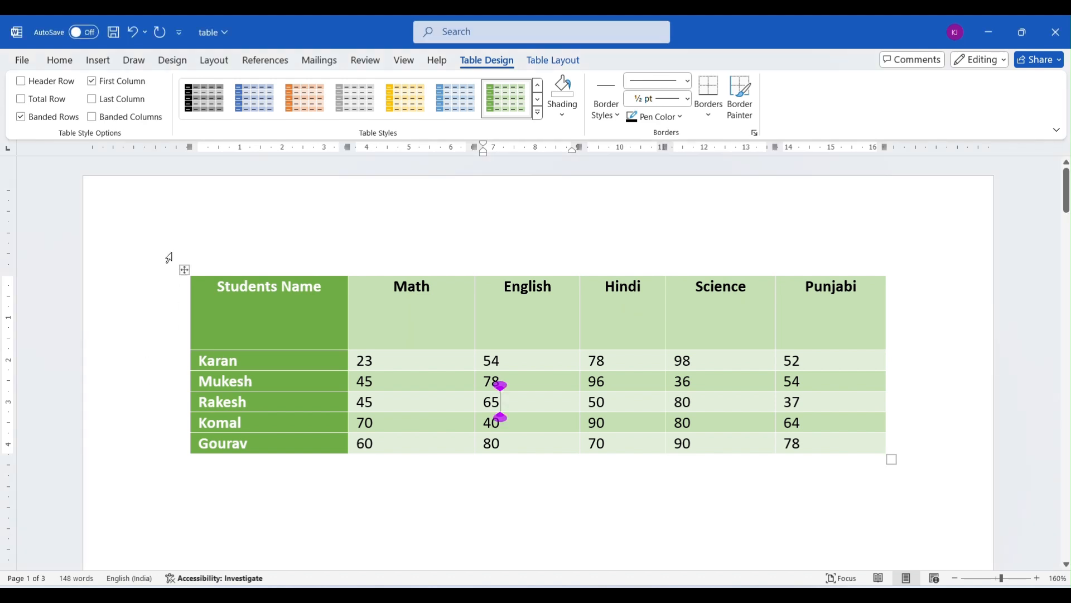
click(91, 81)
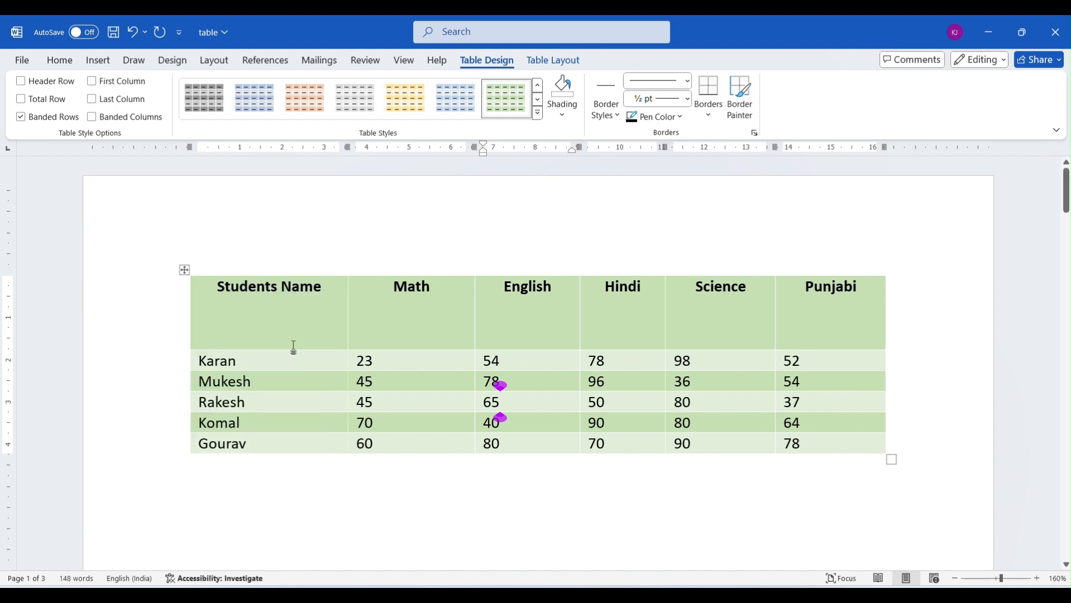
Step: Try the First Column style option on the students' marks table and turn on the Total Row option
click(92, 81)
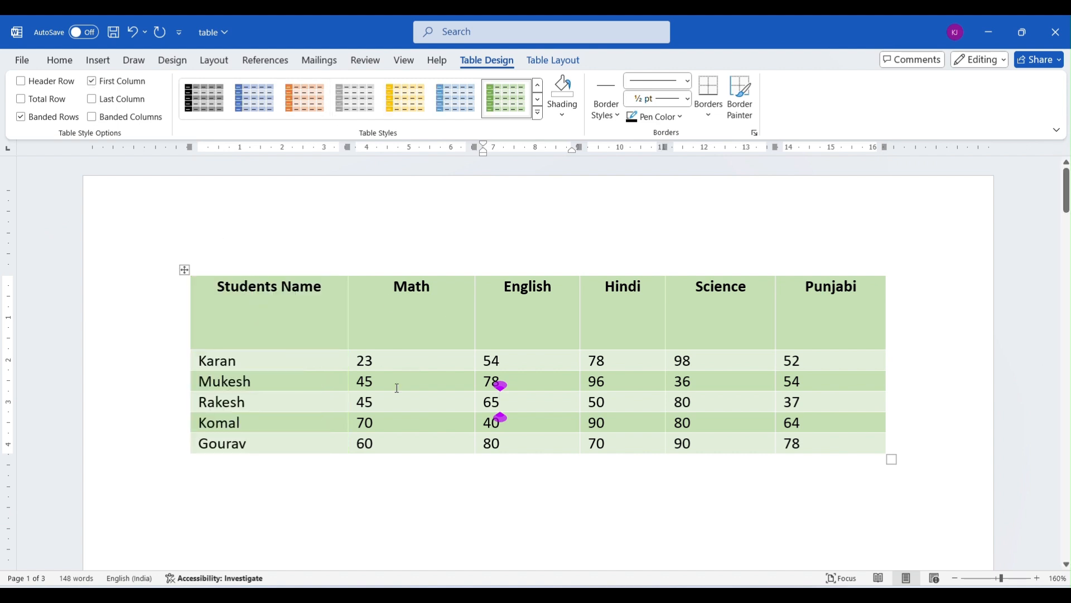
click(91, 81)
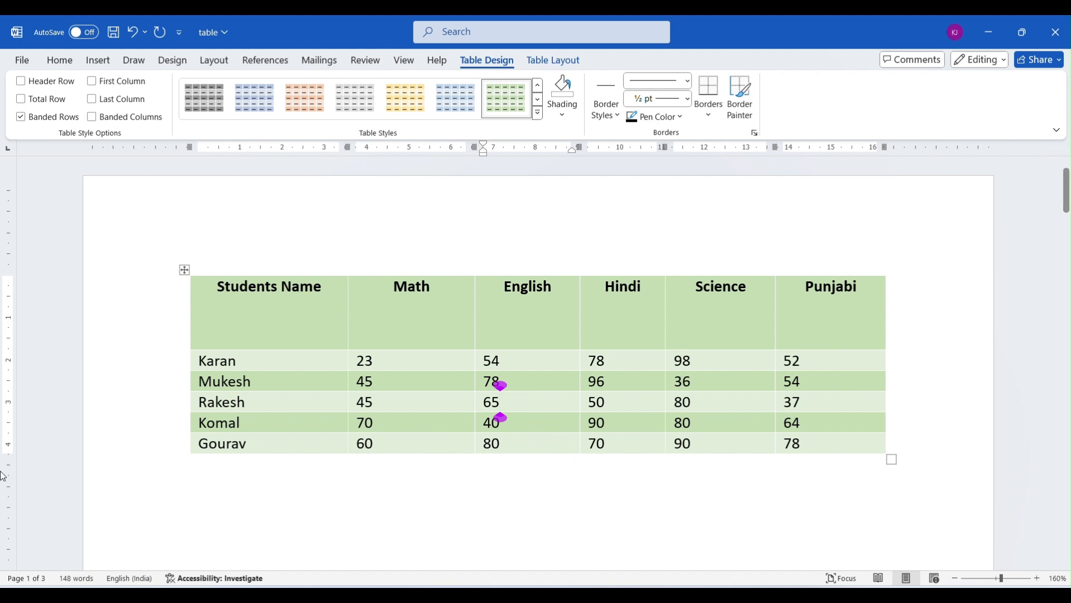
click(21, 99)
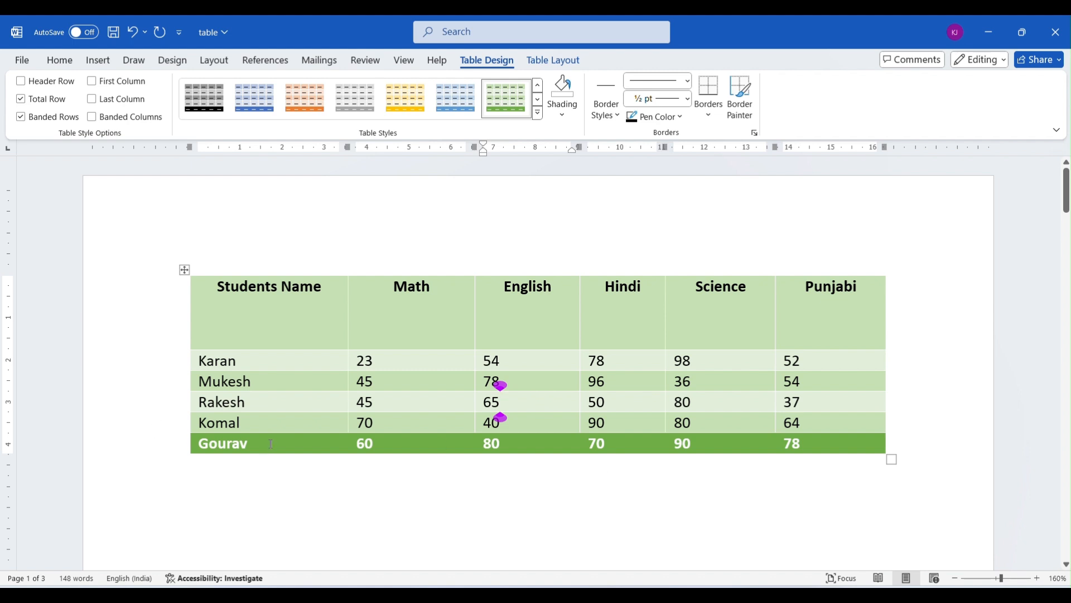
Step: Replace the student name in the last row of the marks table with "Total Marks"
drag(271, 444, 160, 443)
key(Delete)
text(tota)
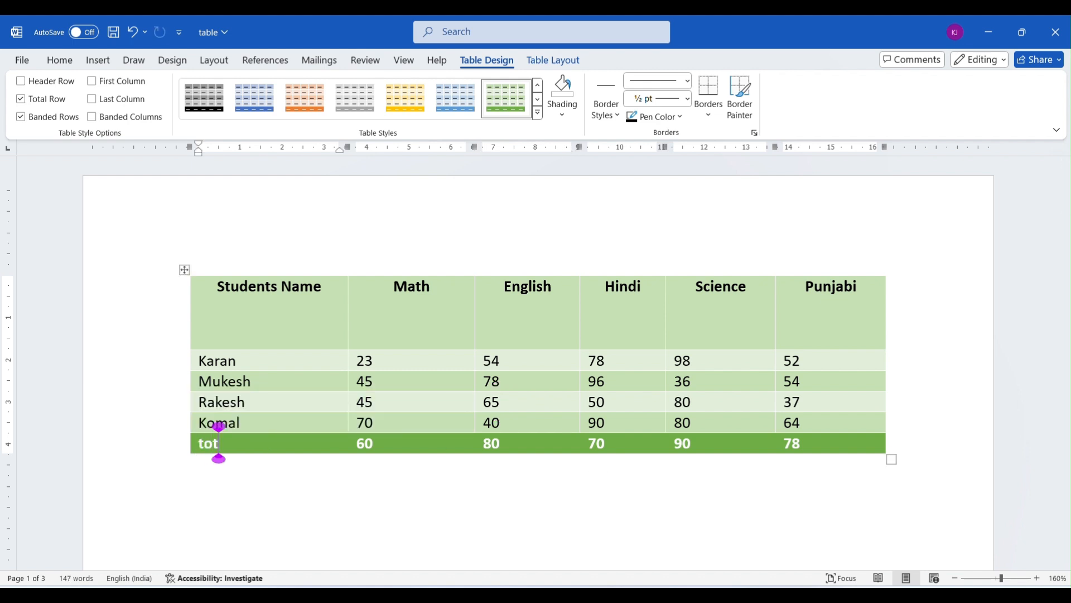
key(BackSpace)
key(BackSpace)
key(BackSpace)
key(BackSpace)
text(Total)
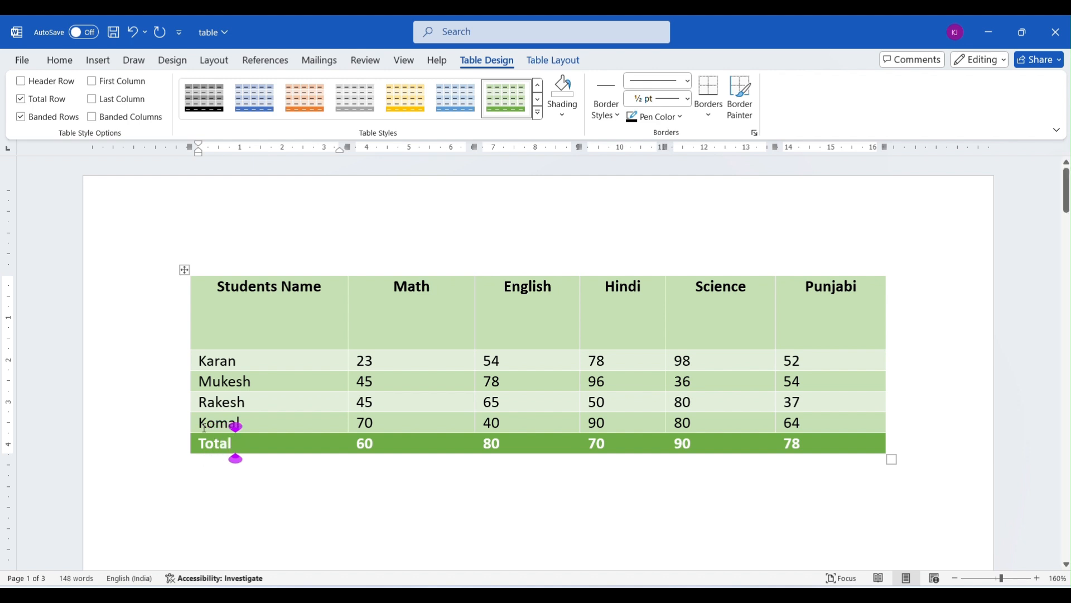
text( mar)
key(BackSpace)
key(BackSpace)
key(BackSpace)
text(jM)
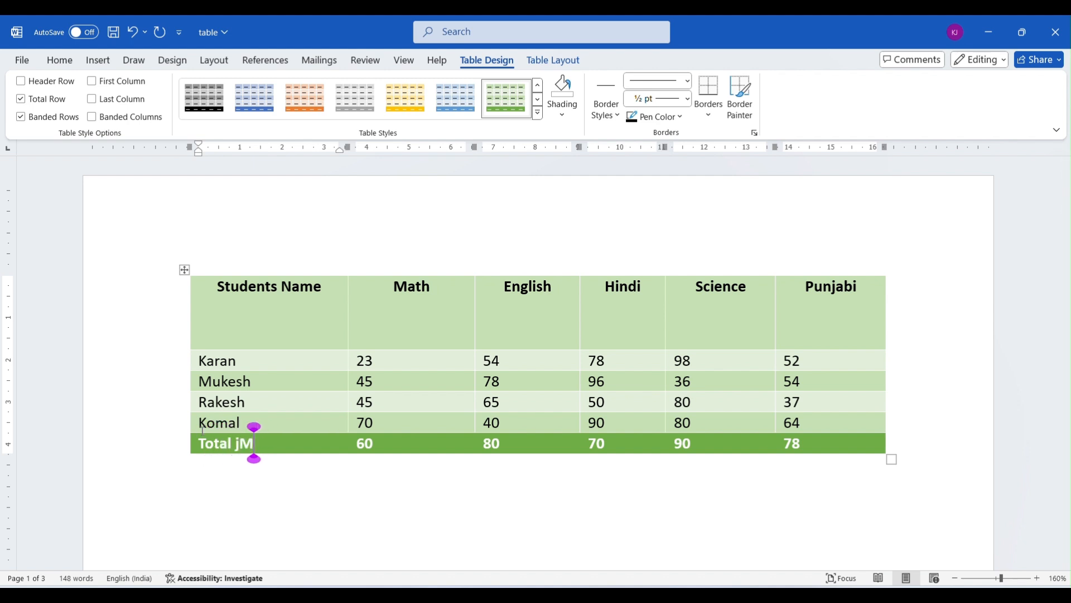
key(BackSpace)
key(BackSpace)
text(Marks)
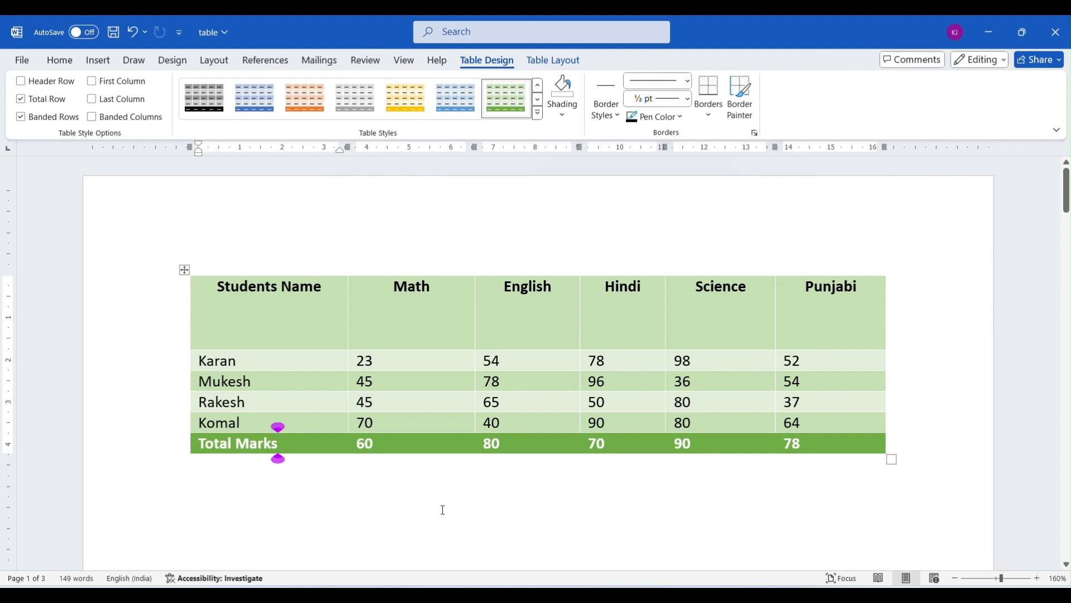
Step: Turn off the Total Row style option and turn on Last Column for the marks table
click(25, 102)
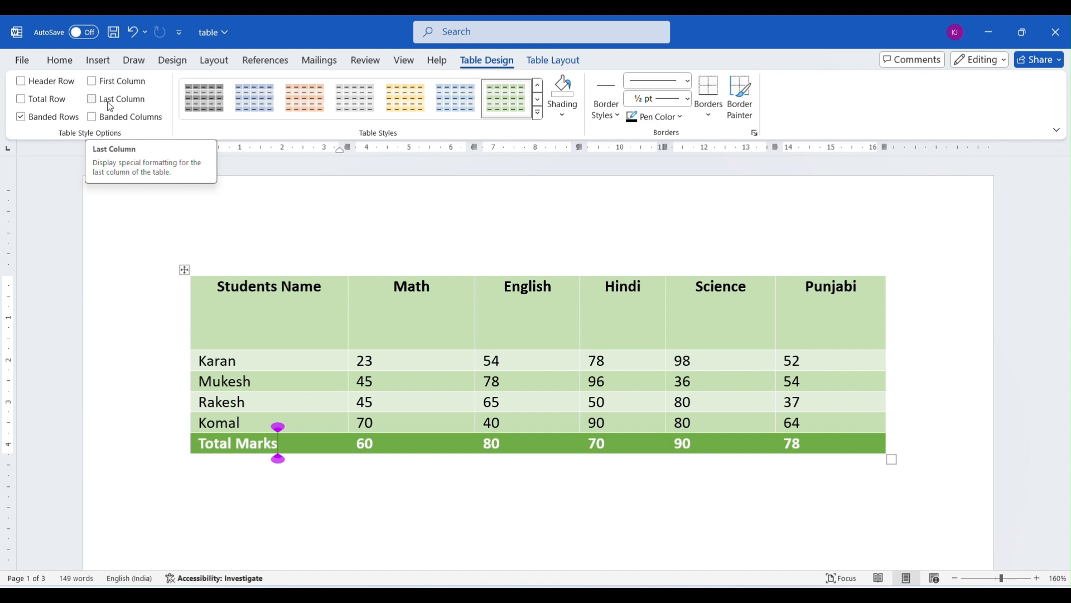
click(309, 360)
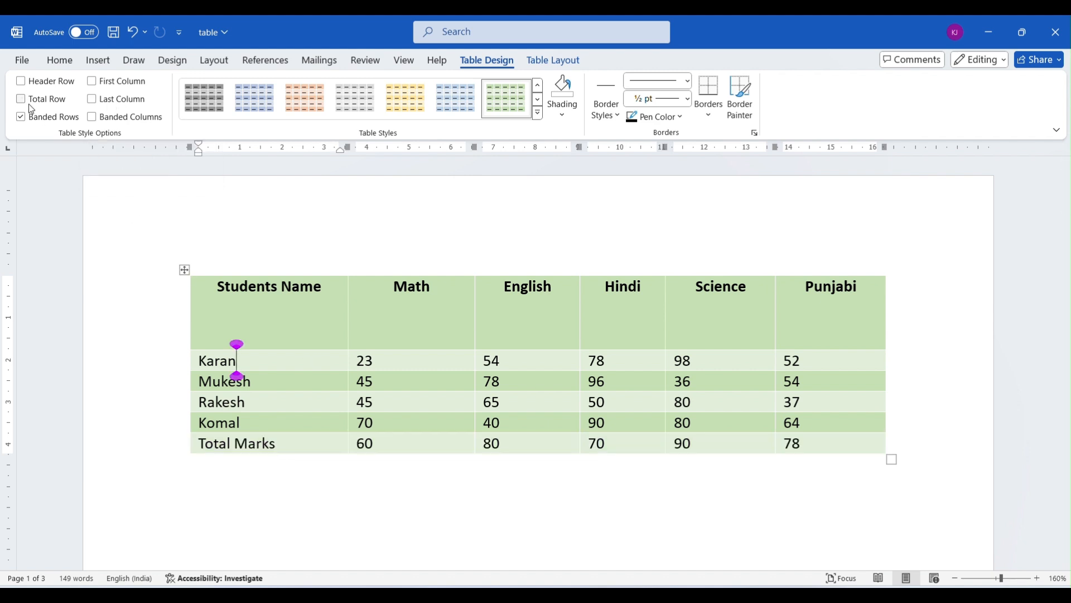
click(93, 100)
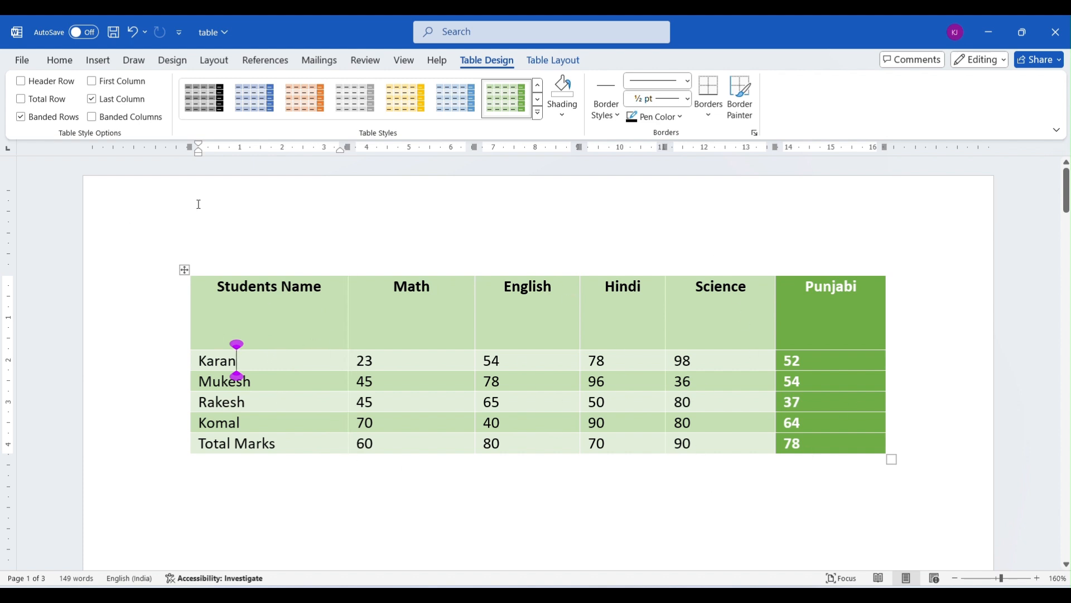
Step: Switch the marks table from Banded Rows to Banded Columns and turn on Header Row and First Column
click(21, 117)
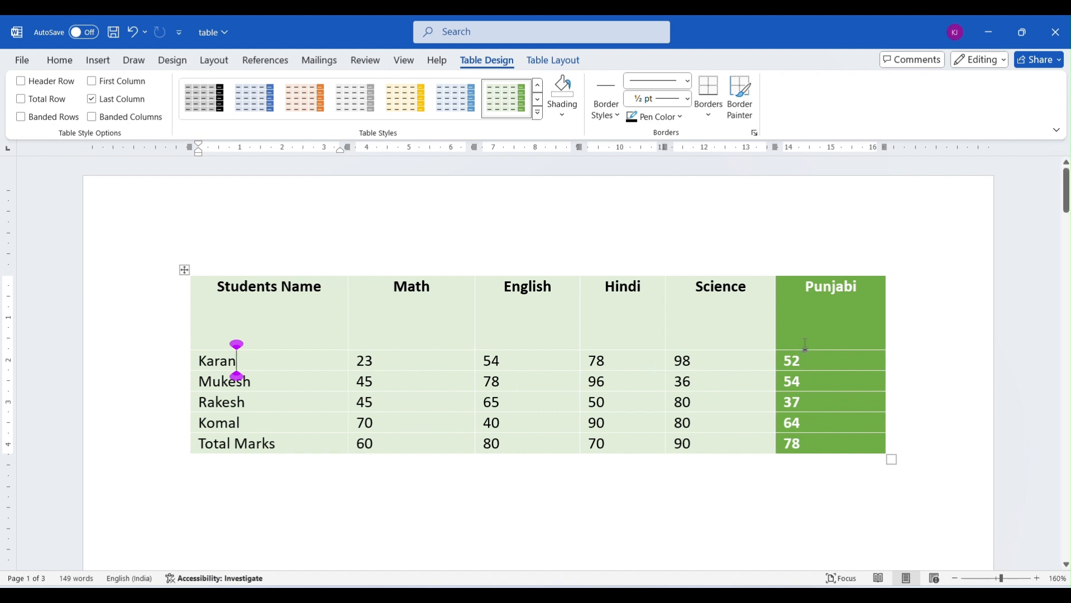
click(92, 116)
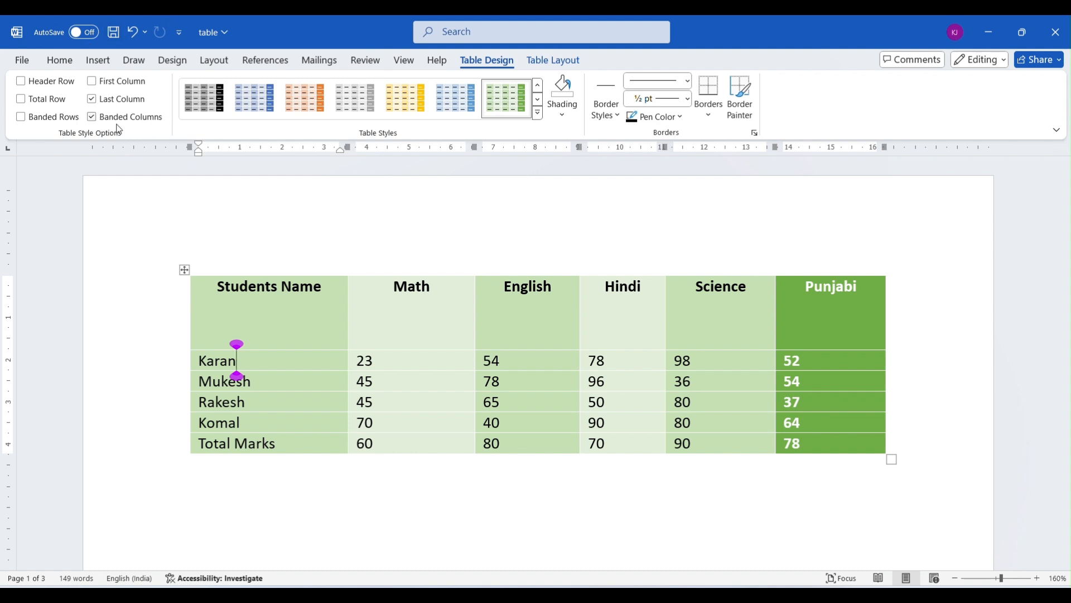
click(21, 81)
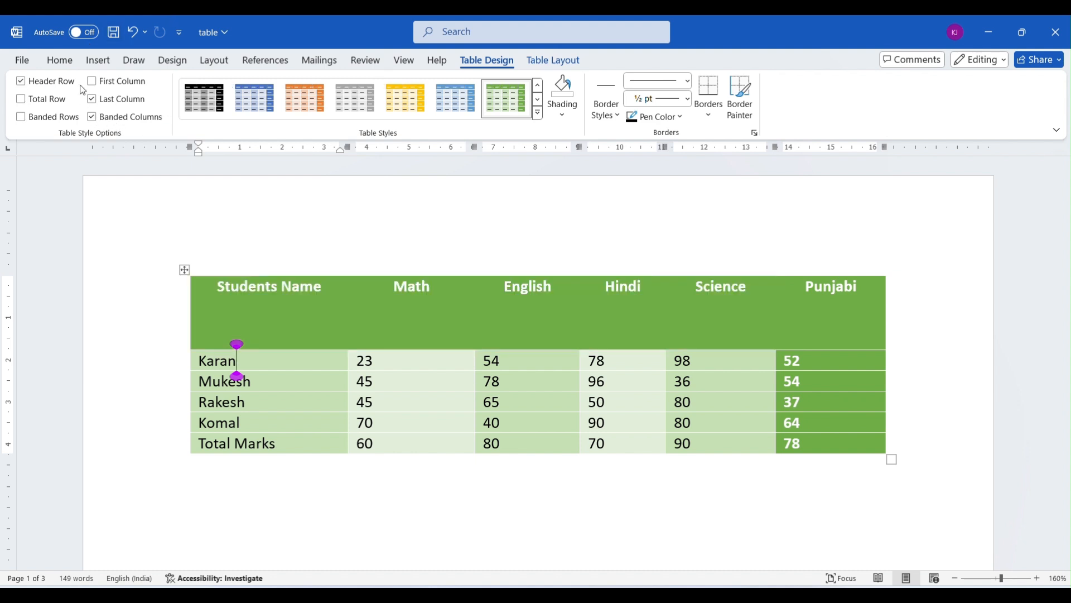
click(92, 80)
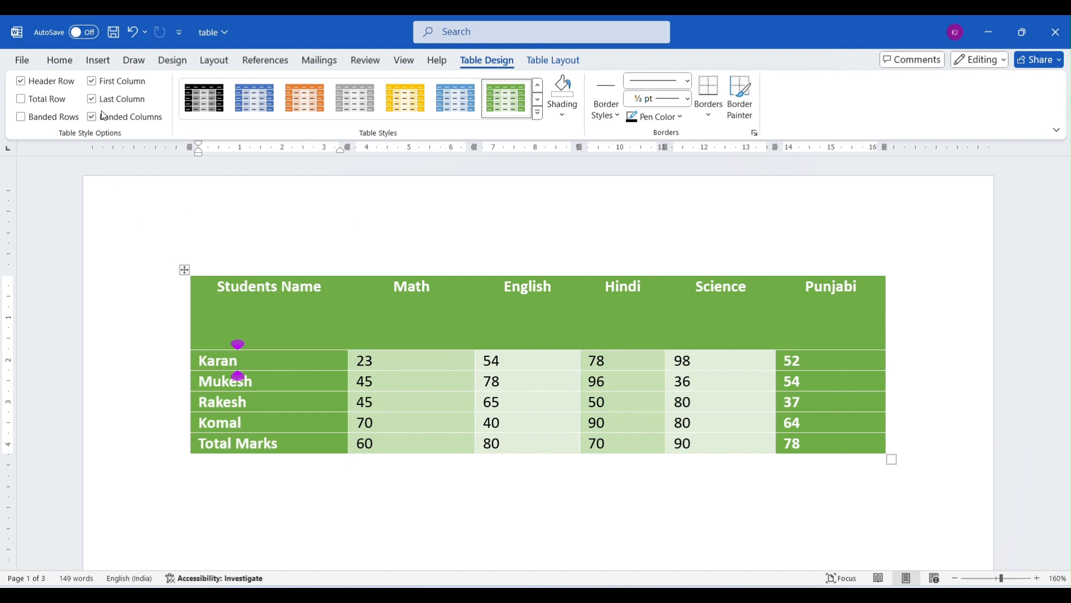
Step: Compare Banded Rows with Banded Columns, keep only Banded Columns, and turn off Last Column
click(25, 119)
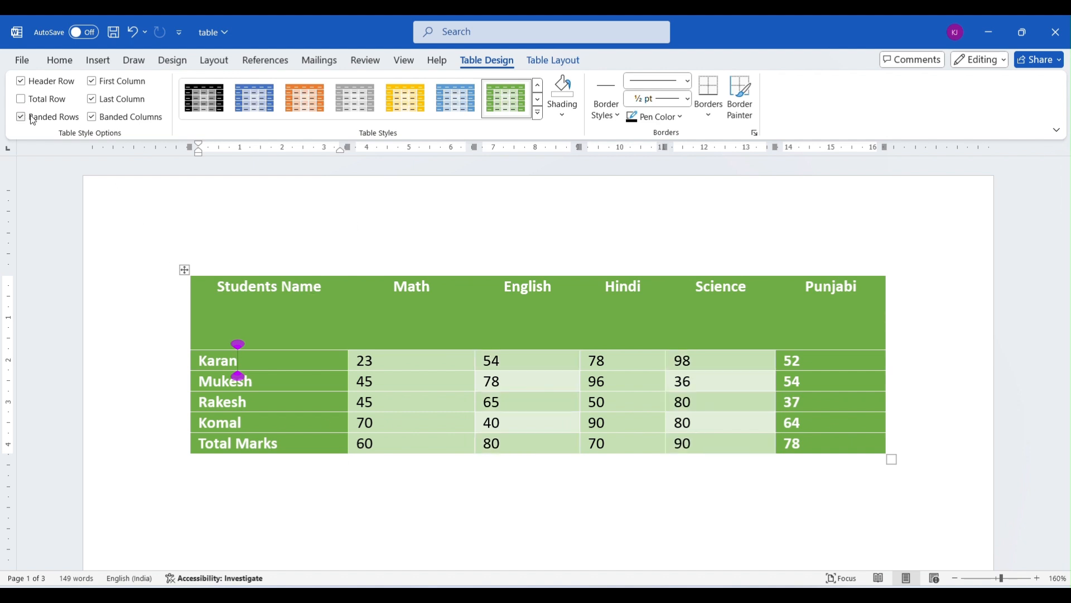
click(92, 118)
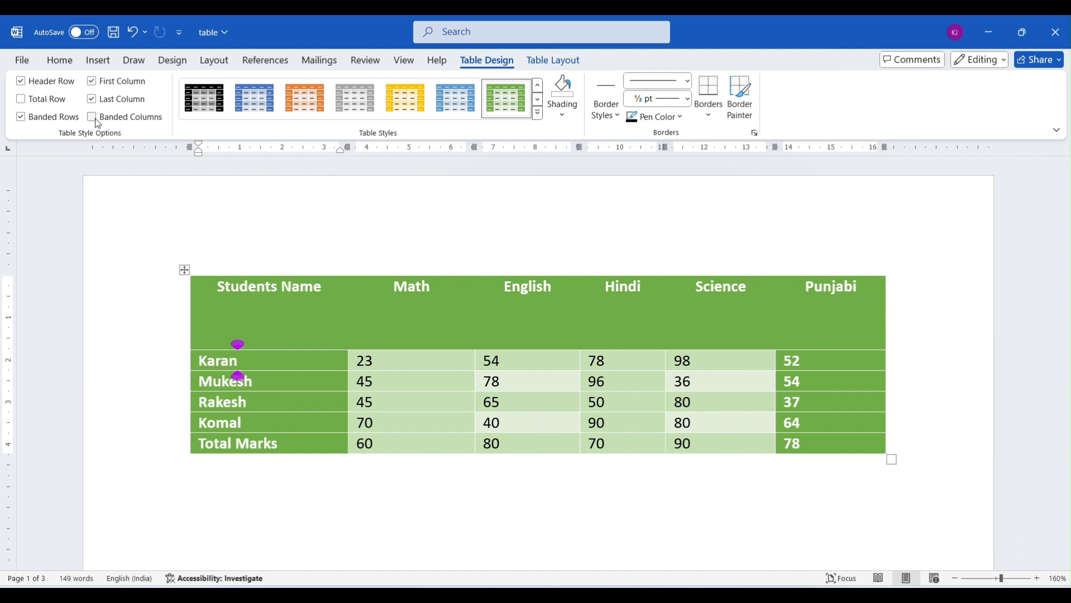
click(32, 118)
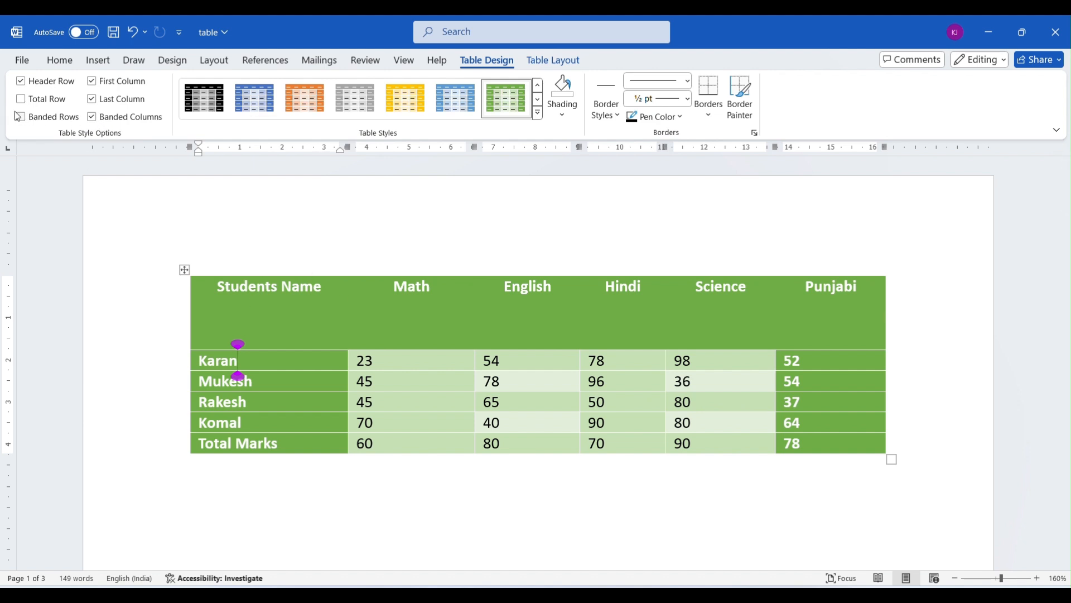
click(92, 99)
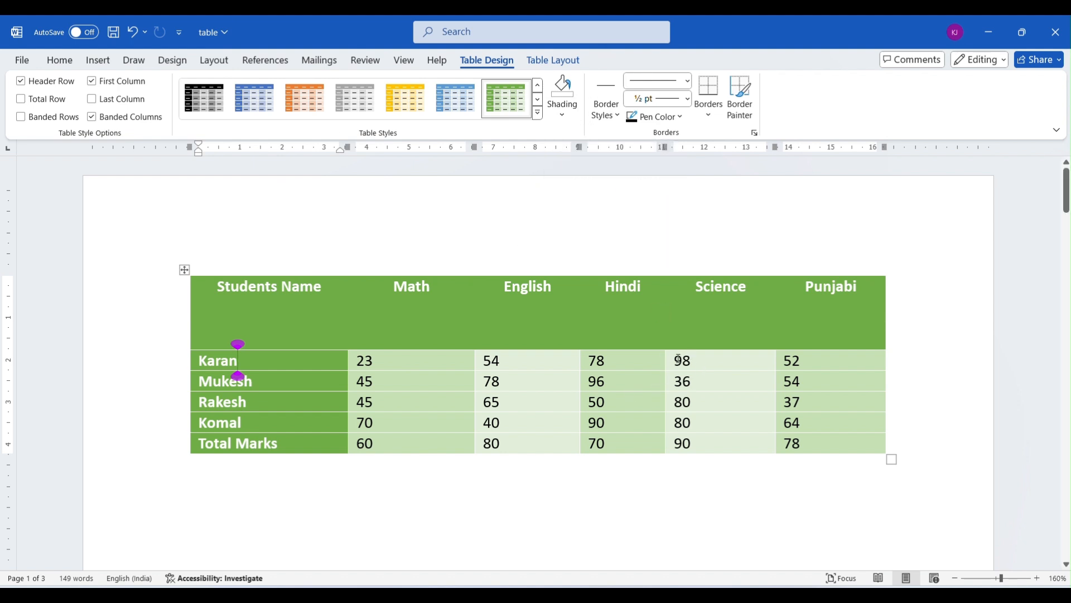
Step: Preview standard shading colors on the mark cells of the Science column without applying one
drag(711, 368, 748, 439)
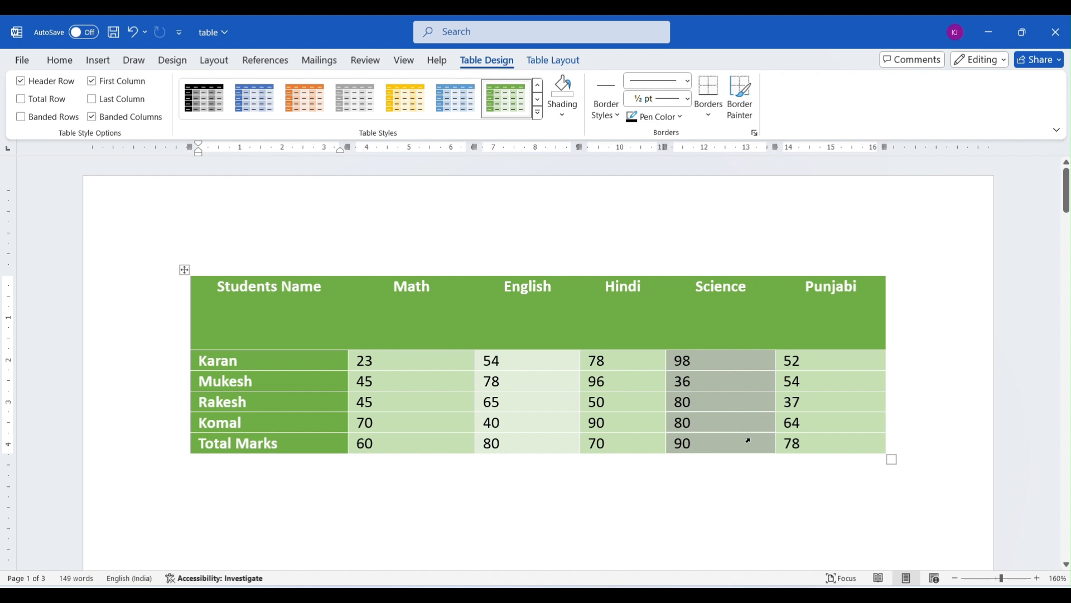
click(565, 108)
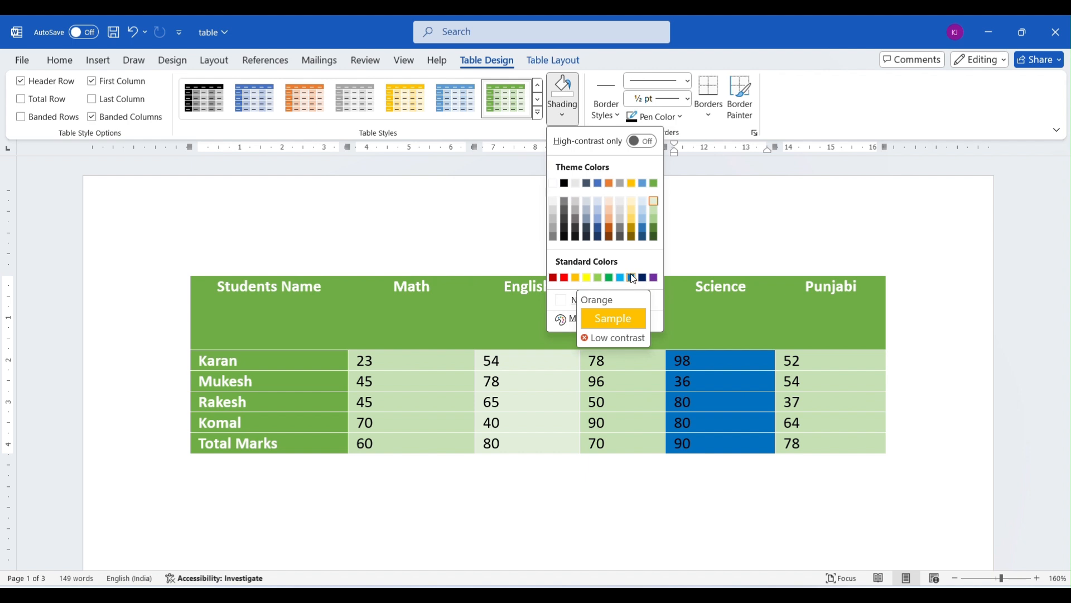
click(693, 247)
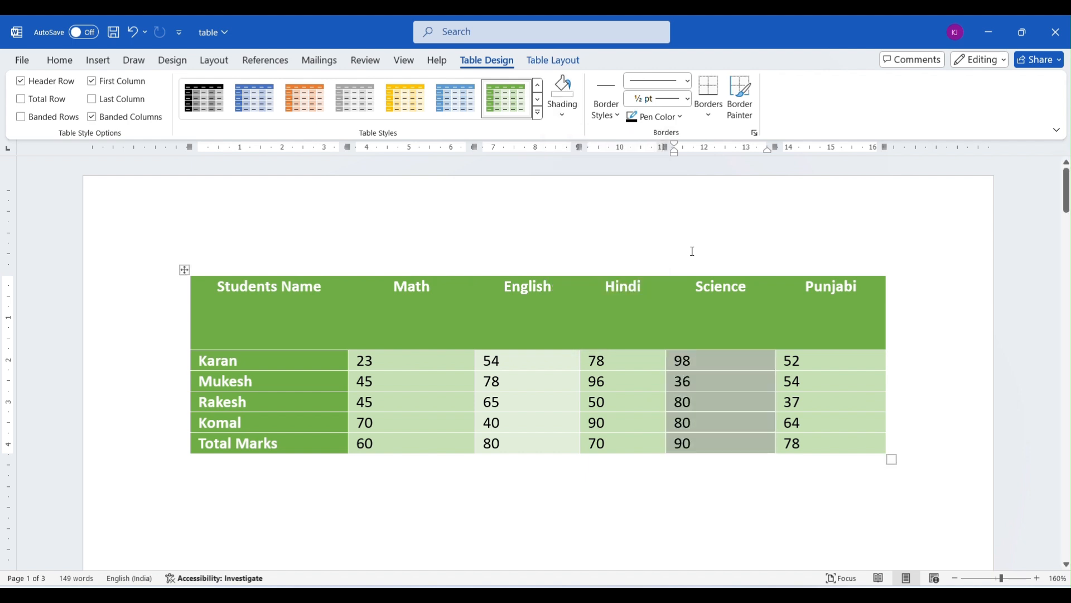
Step: Browse the available table styles, shading colors and theme border styles without applying any
click(538, 112)
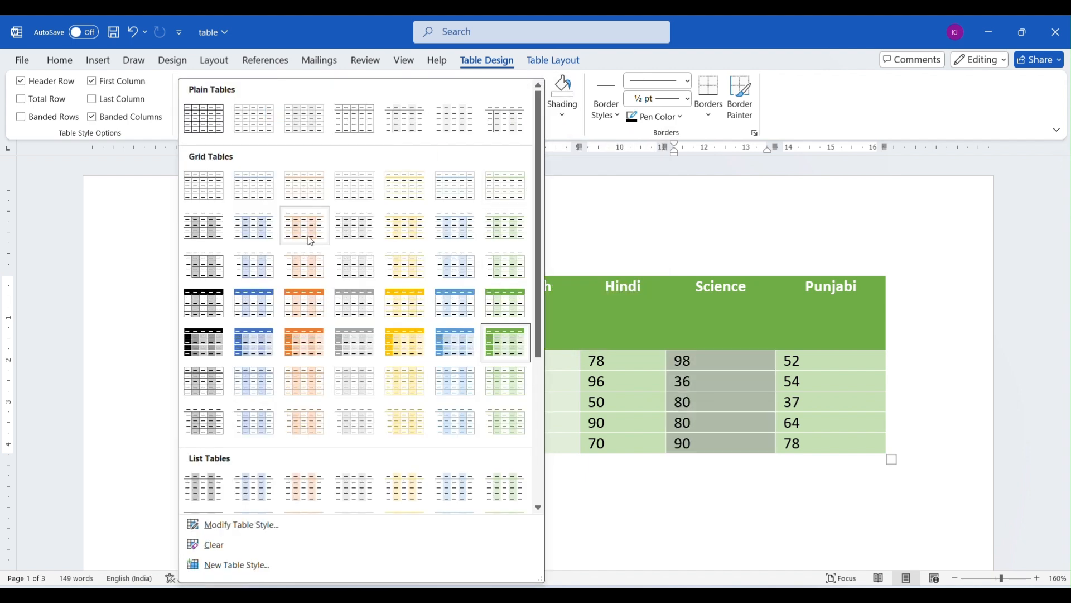
click(713, 260)
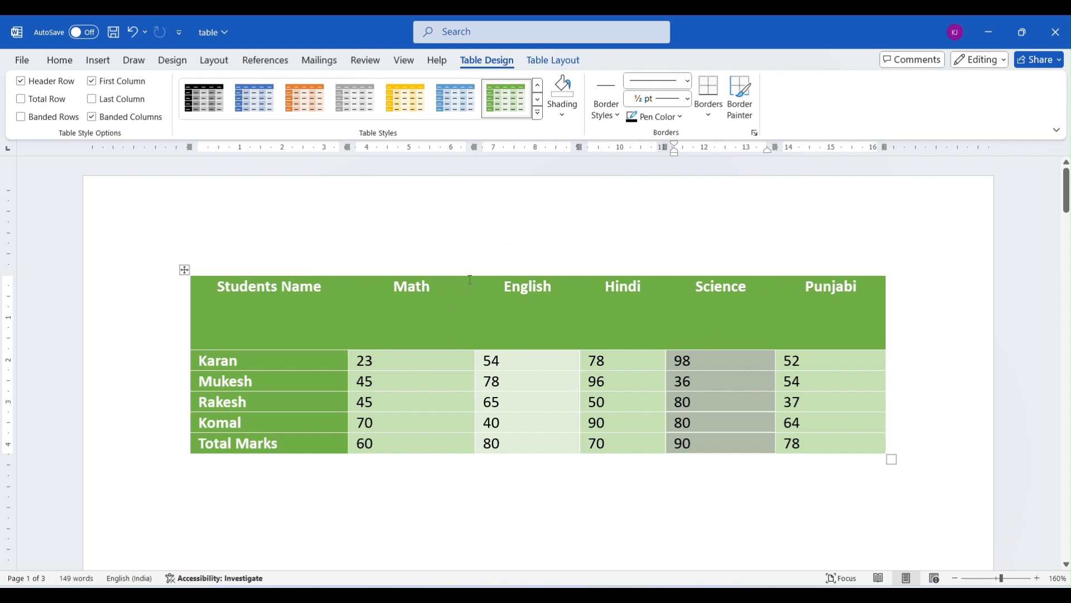
click(562, 114)
click(563, 115)
click(603, 114)
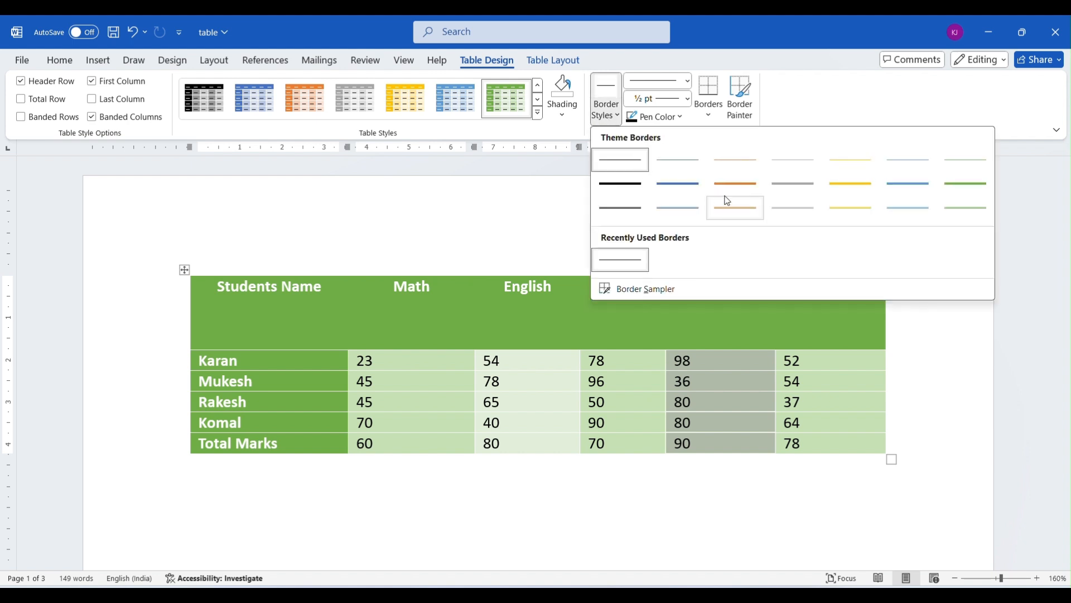
click(471, 34)
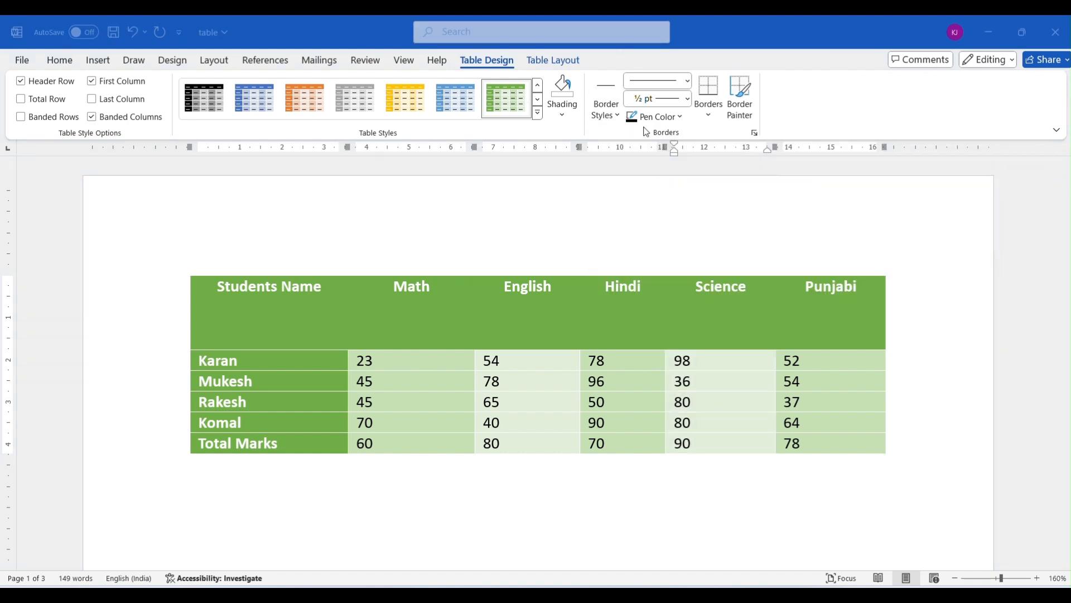
Step: Paint a black 1½ pt theme border along the line between the Students Name and Math columns
click(607, 118)
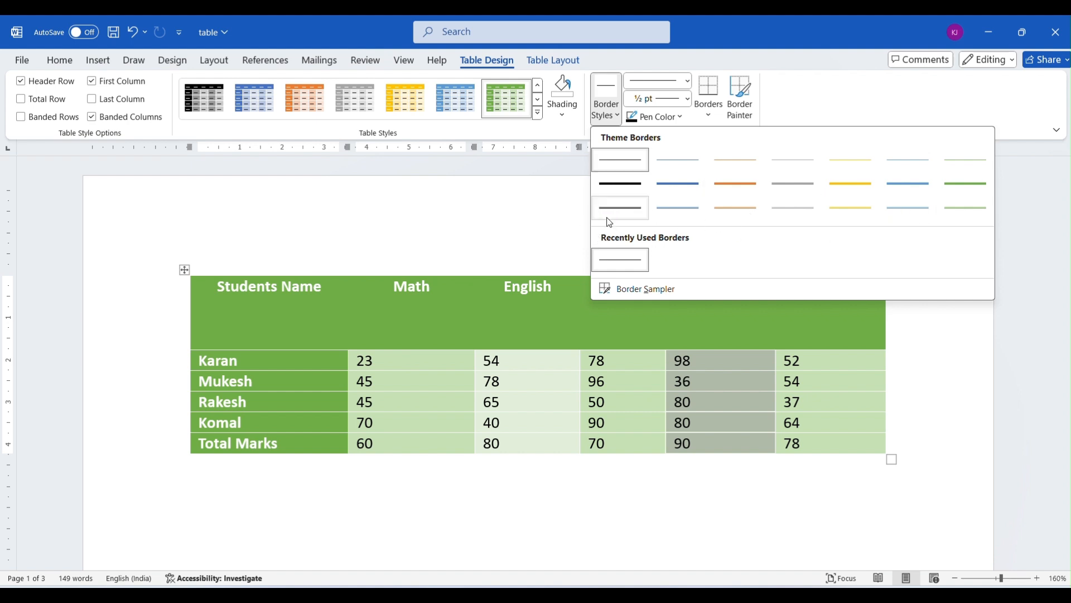
click(626, 190)
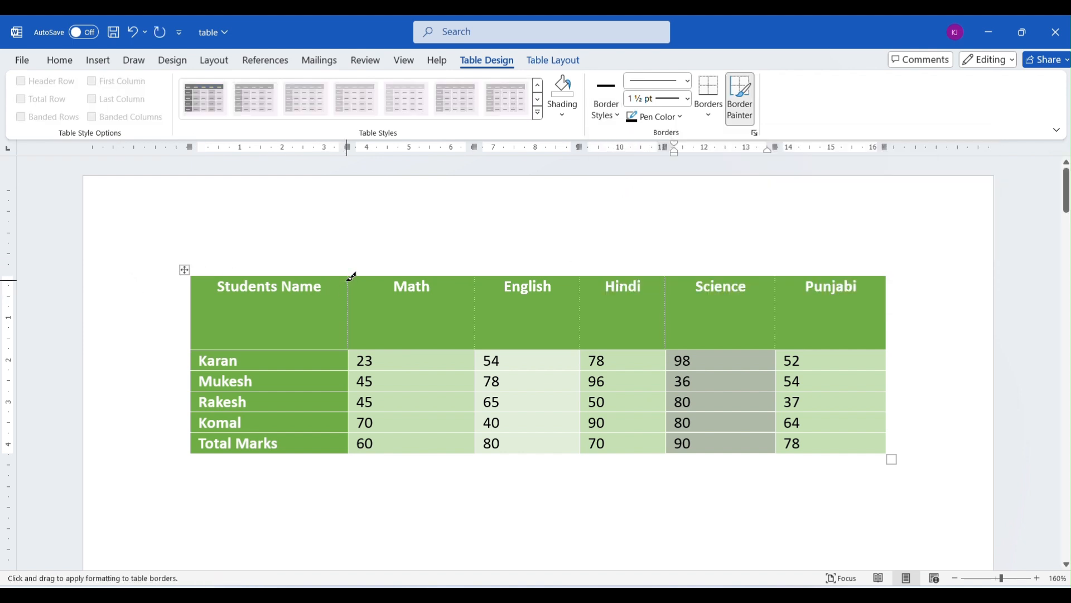
drag(352, 276, 362, 443)
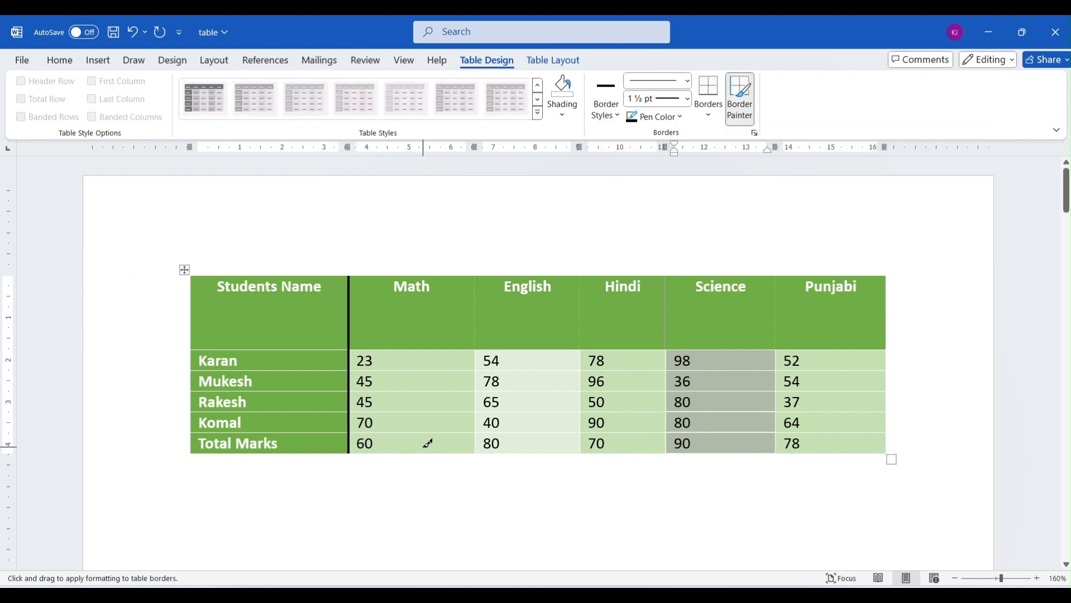
Step: Paint a gray ½ pt theme border along the line between the Math and English columns
click(606, 109)
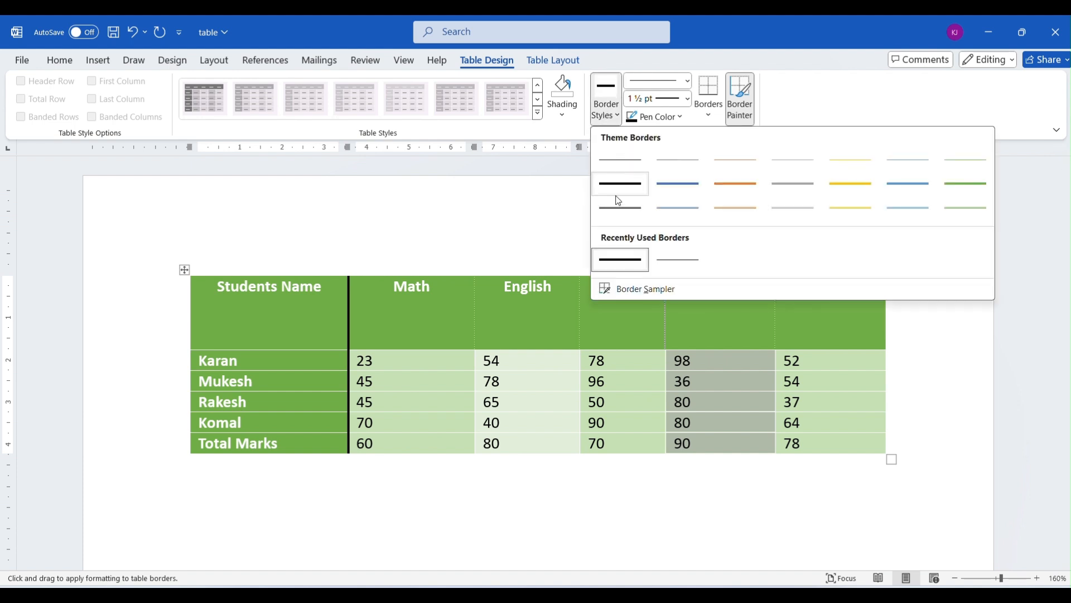
click(618, 201)
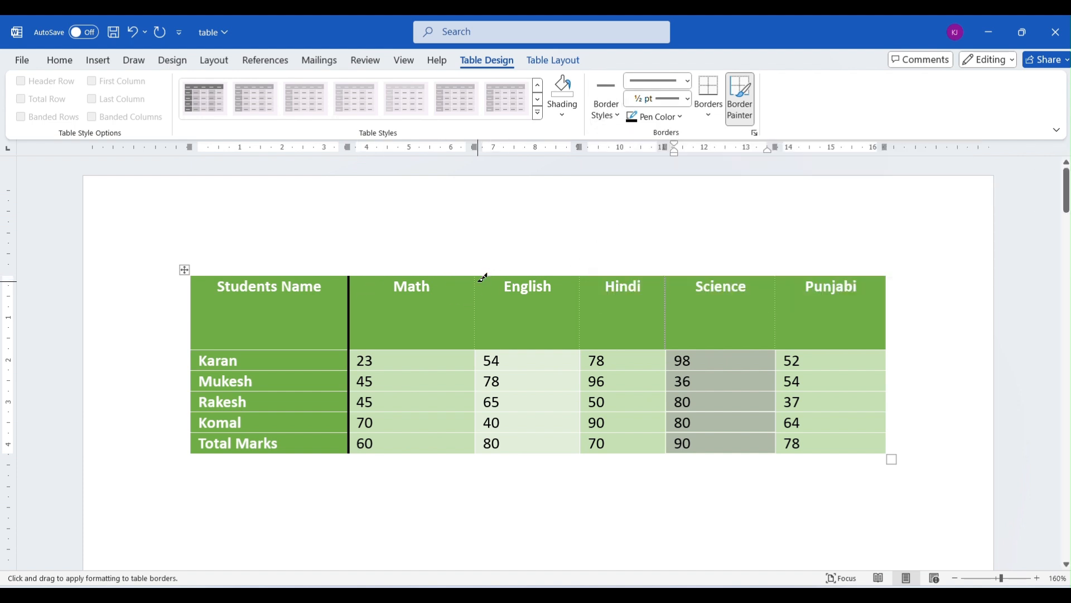
drag(480, 279, 472, 446)
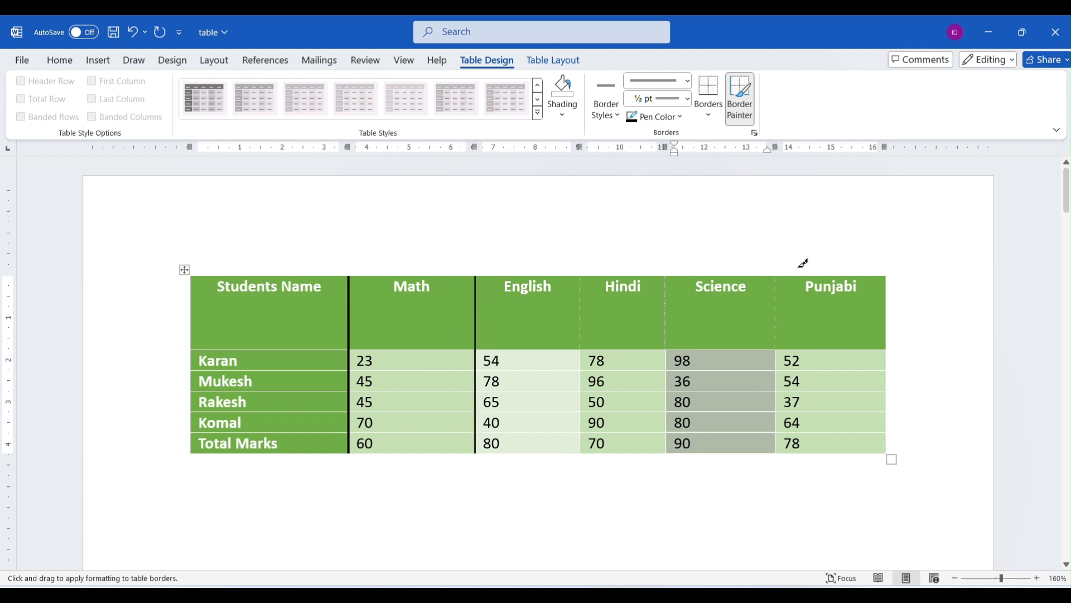
Step: Paint a red ½ pt border along the line between the English and Hindi columns
click(1037, 578)
click(1037, 579)
click(1037, 579)
click(1037, 579)
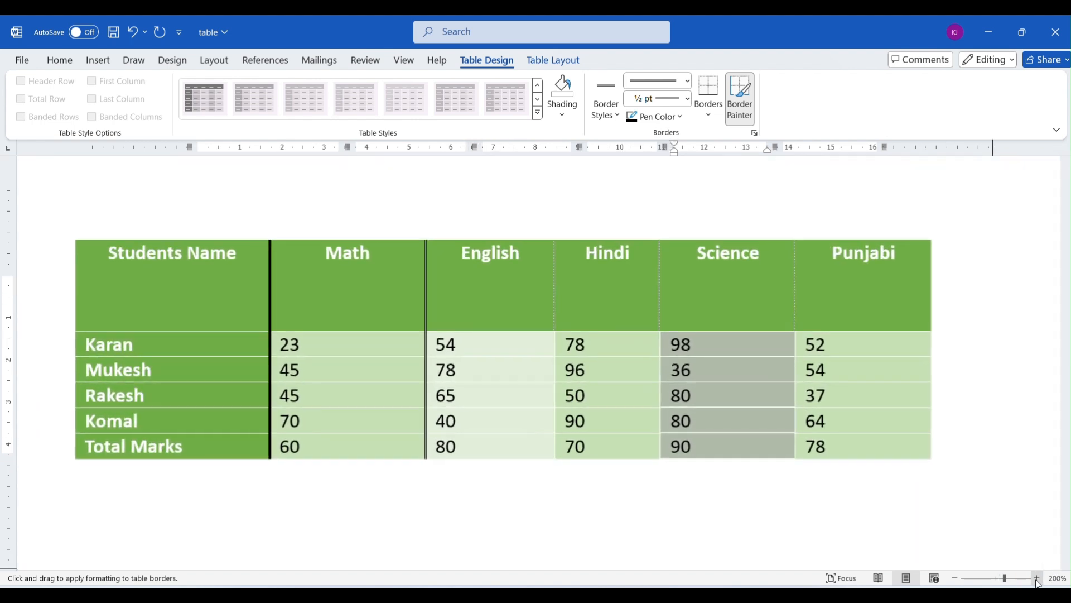
click(1037, 578)
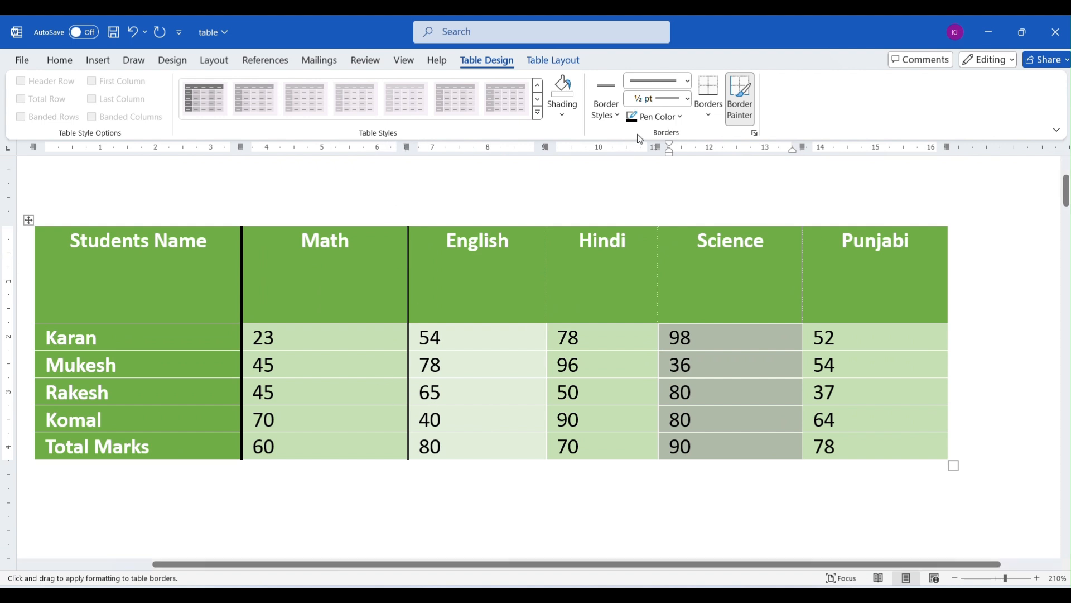
click(677, 123)
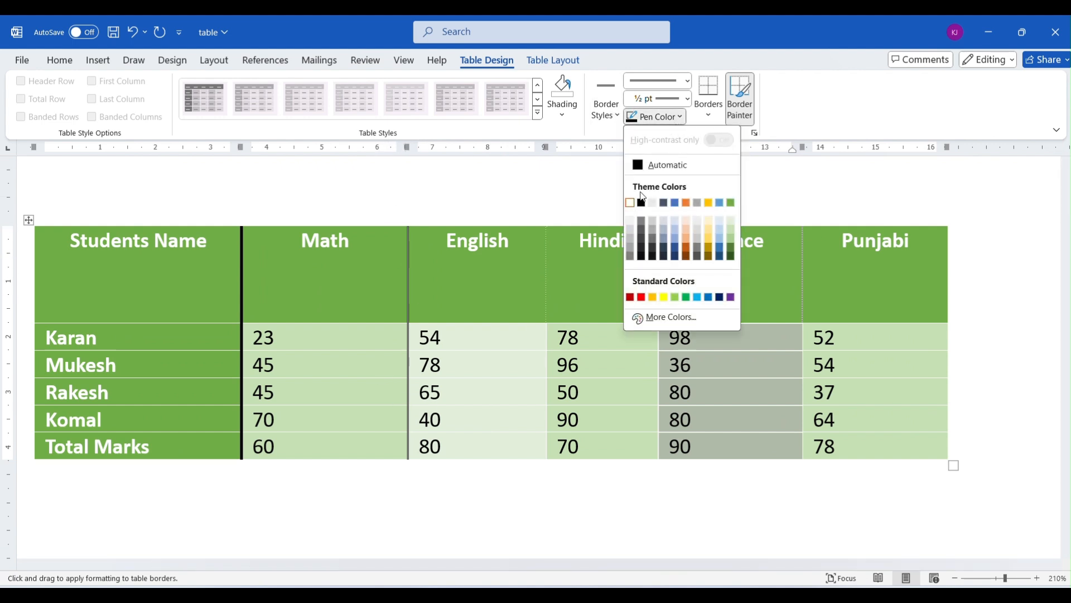
click(642, 298)
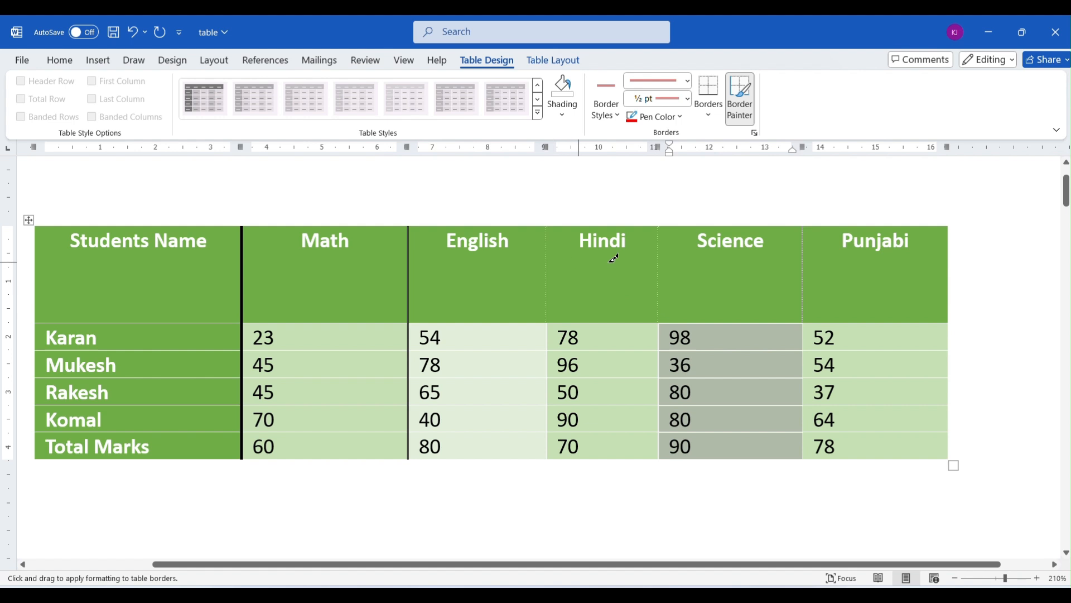
mouse_move(562, 229)
mouse_down()
mouse_move(547, 471)
mouse_move(548, 453)
mouse_up()
Step: Paint a thin black ½ pt theme border along the line between the Hindi and Science columns
click(606, 109)
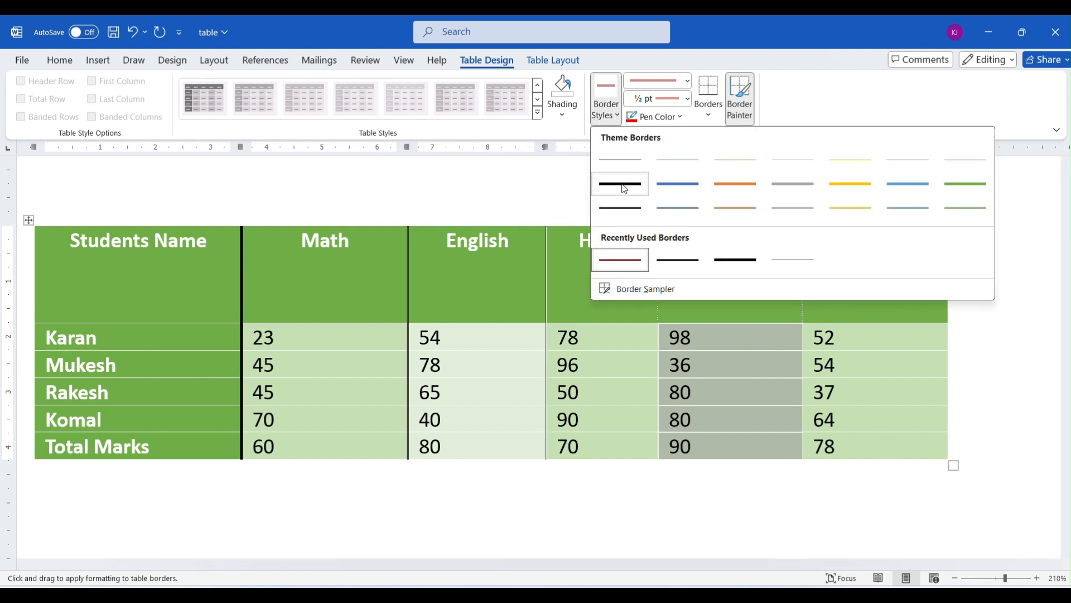
click(617, 164)
drag(664, 226, 661, 449)
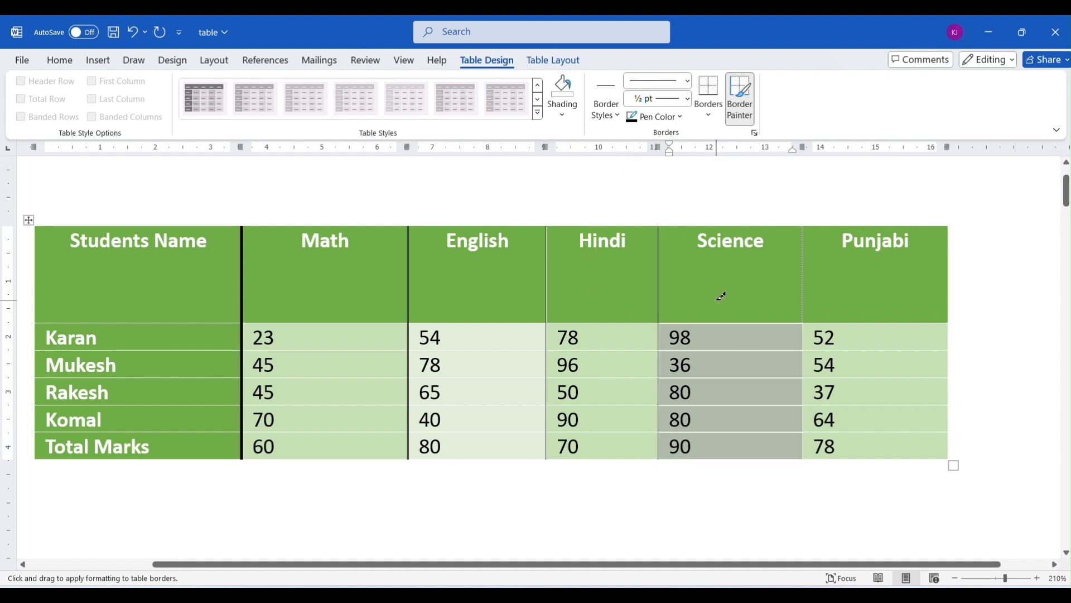
Step: Paint a red 3 pt thin-thick-thin border along the line between the Hindi and Science columns
click(654, 117)
click(641, 297)
click(687, 81)
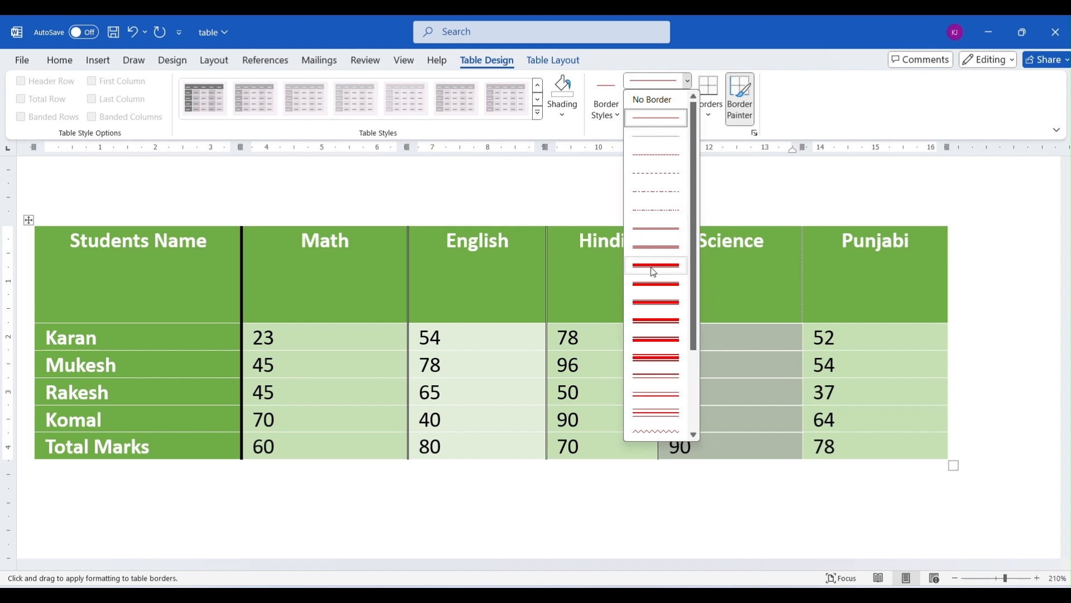
click(661, 302)
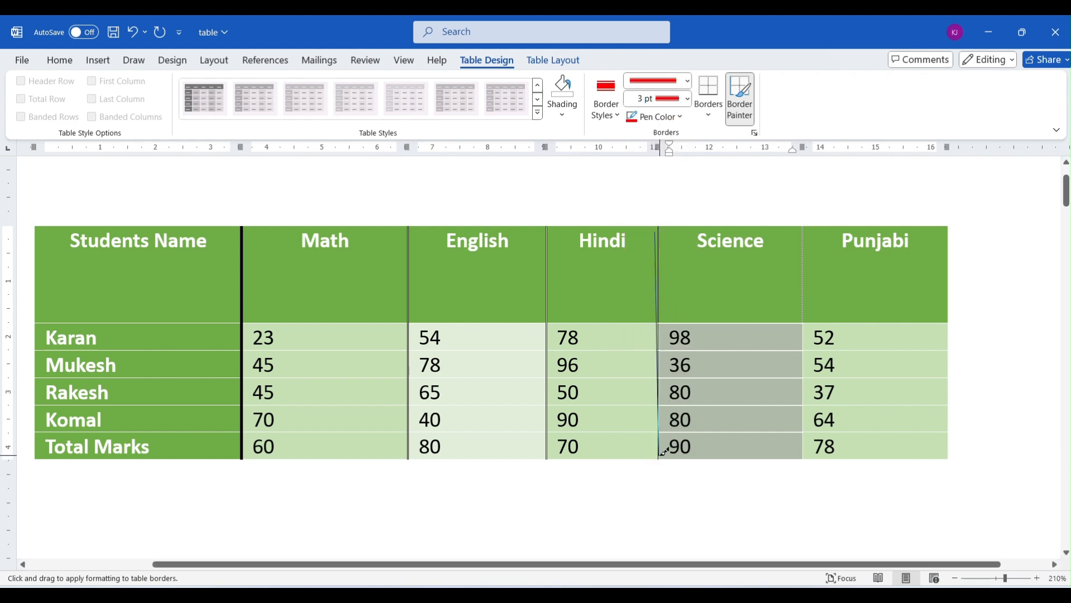
drag(663, 225, 658, 472)
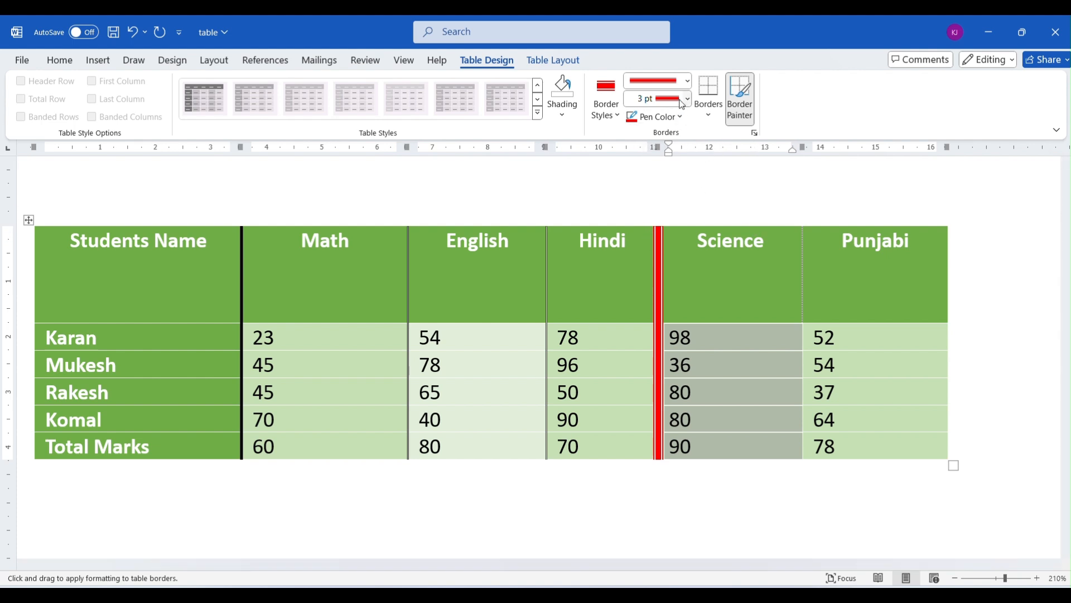
Step: Paint a red 3 pt thin-thick border along the line between the Science and Punjabi columns
click(687, 81)
click(648, 124)
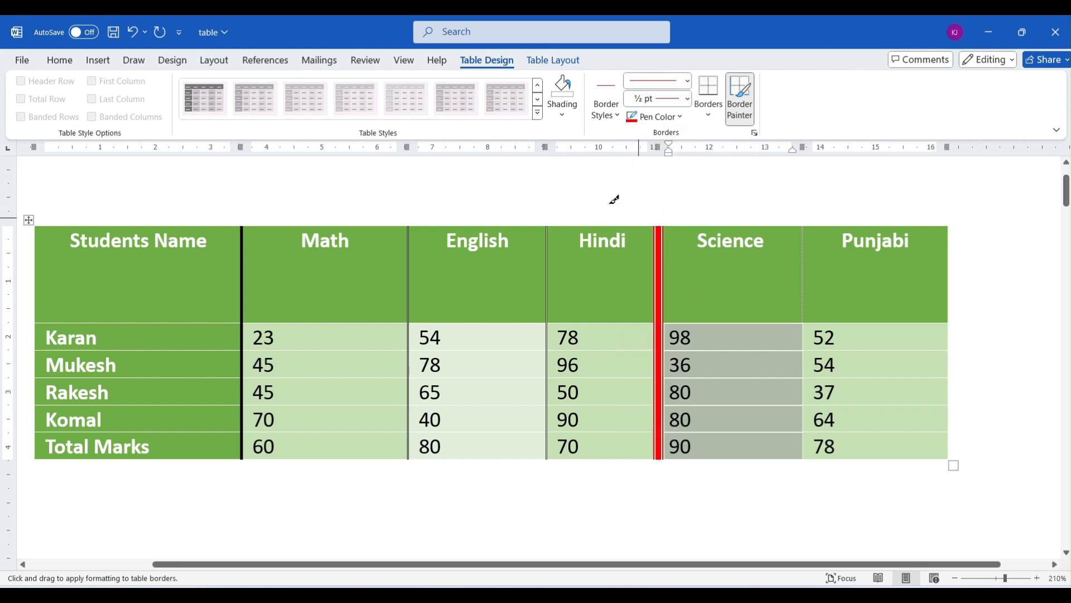
click(688, 99)
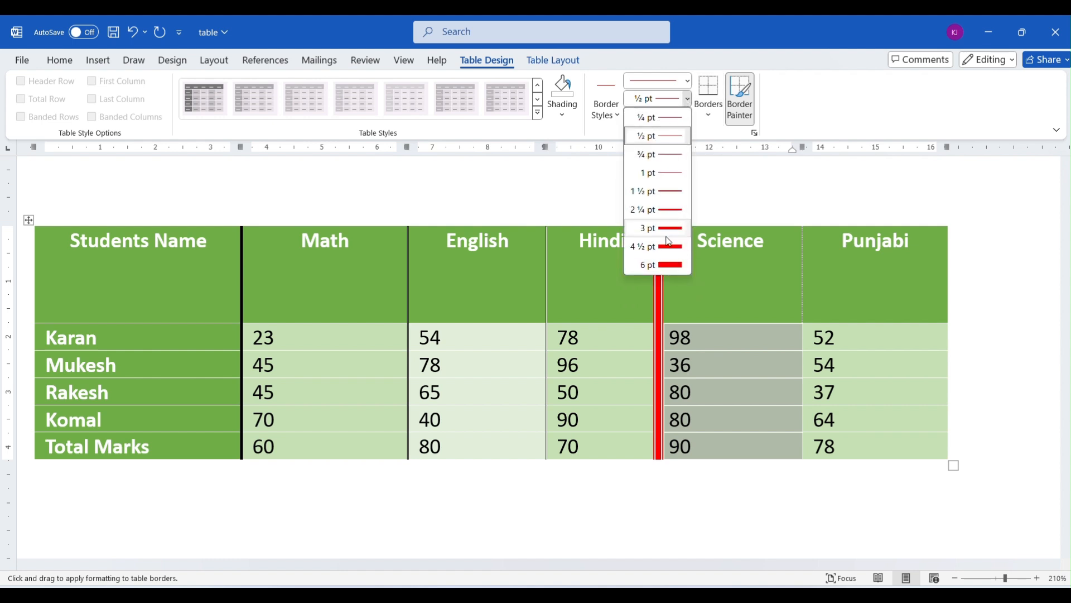
click(687, 81)
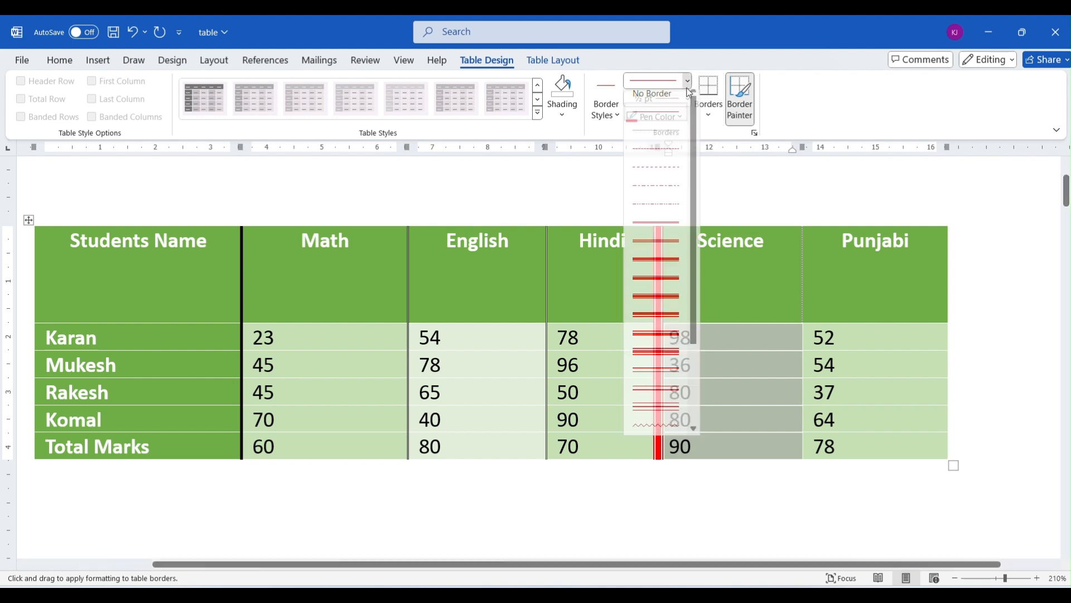
click(651, 274)
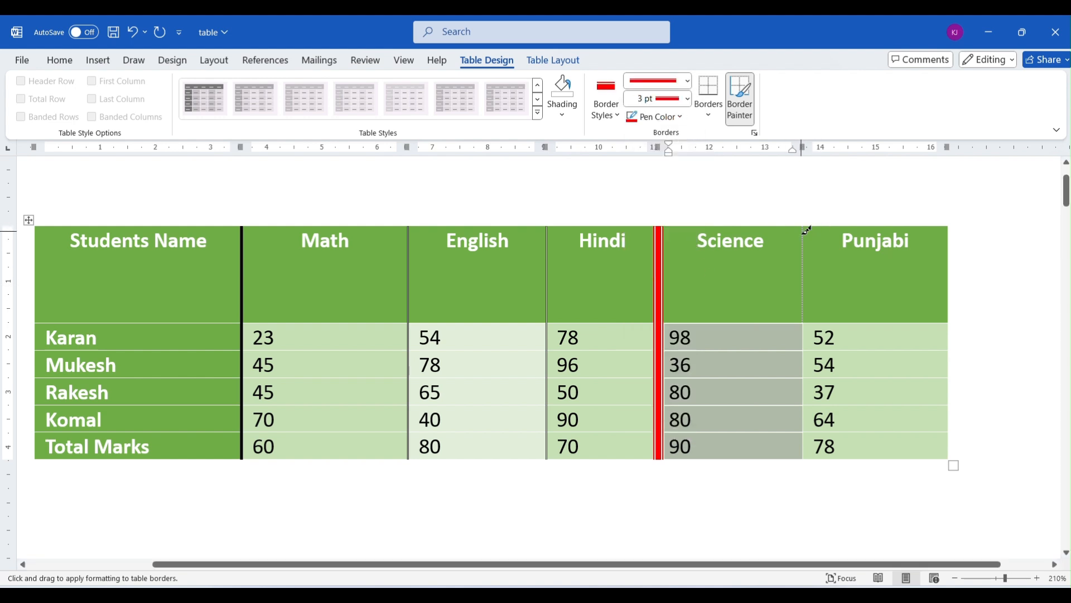
drag(807, 229, 809, 438)
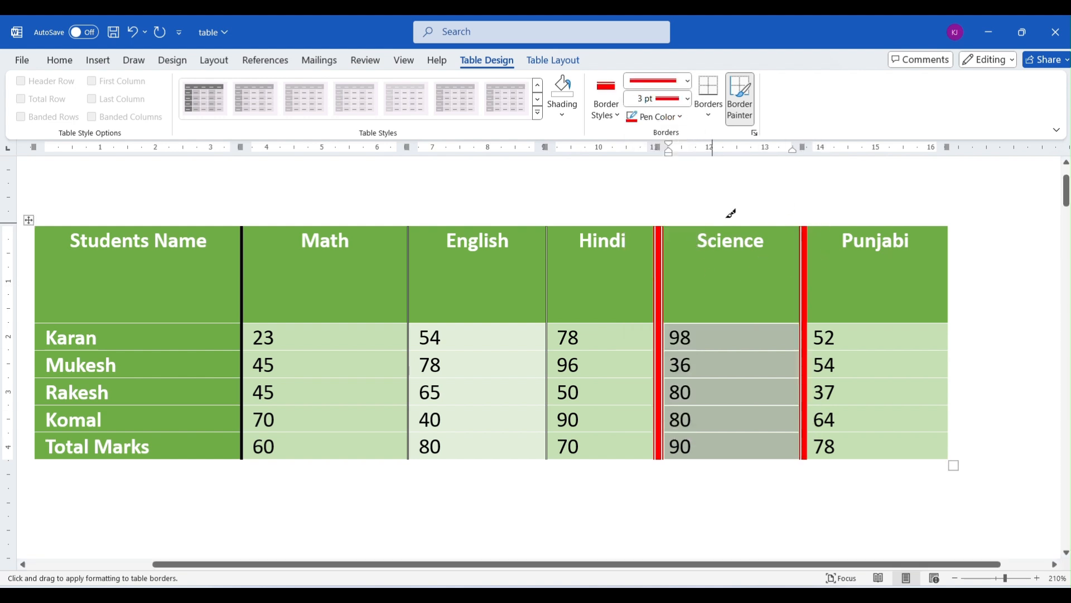
Step: Paint red 1½ pt borders along the outer edge of the Punjabi column and between the Math and English columns
click(687, 99)
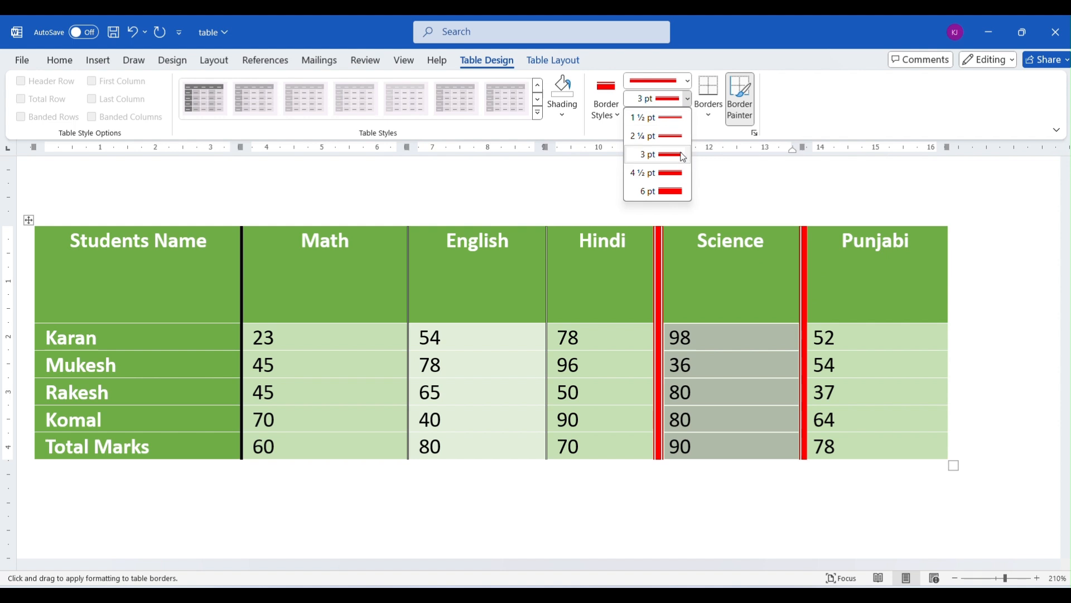
click(653, 118)
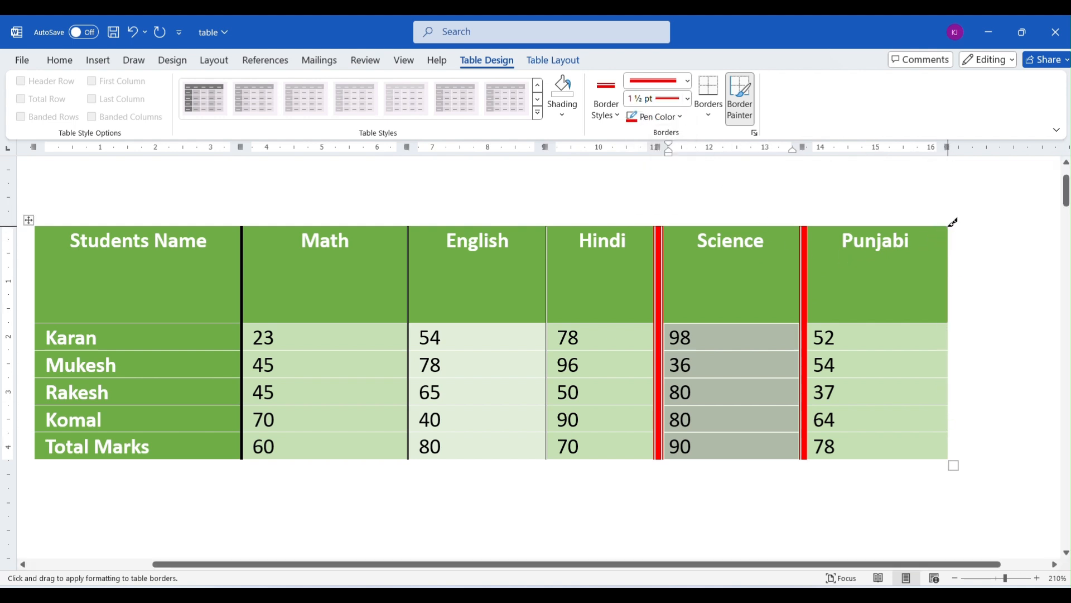
drag(953, 222, 950, 459)
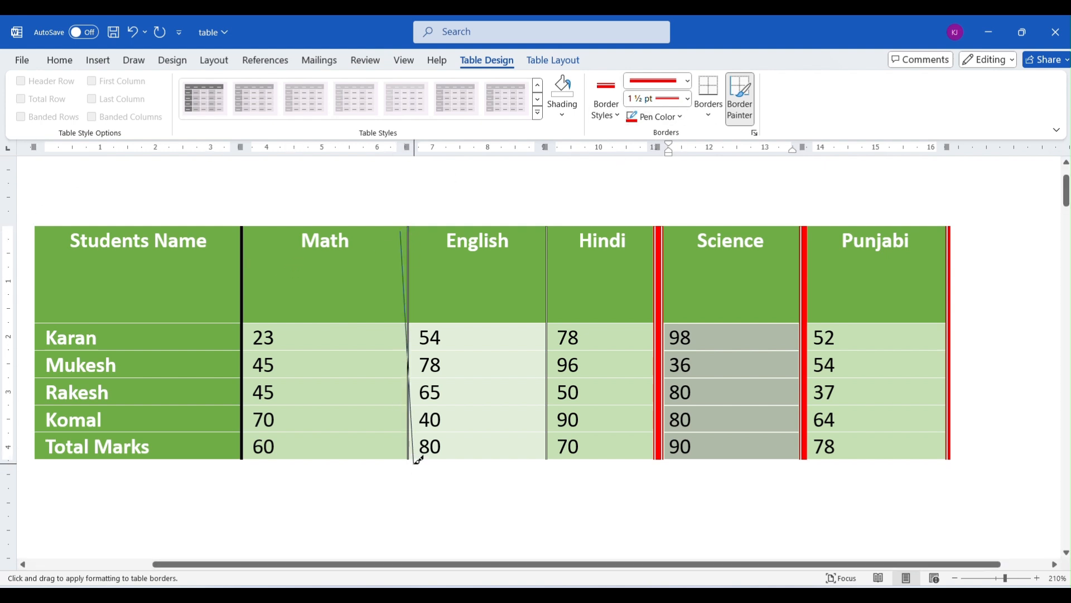
drag(411, 228, 411, 455)
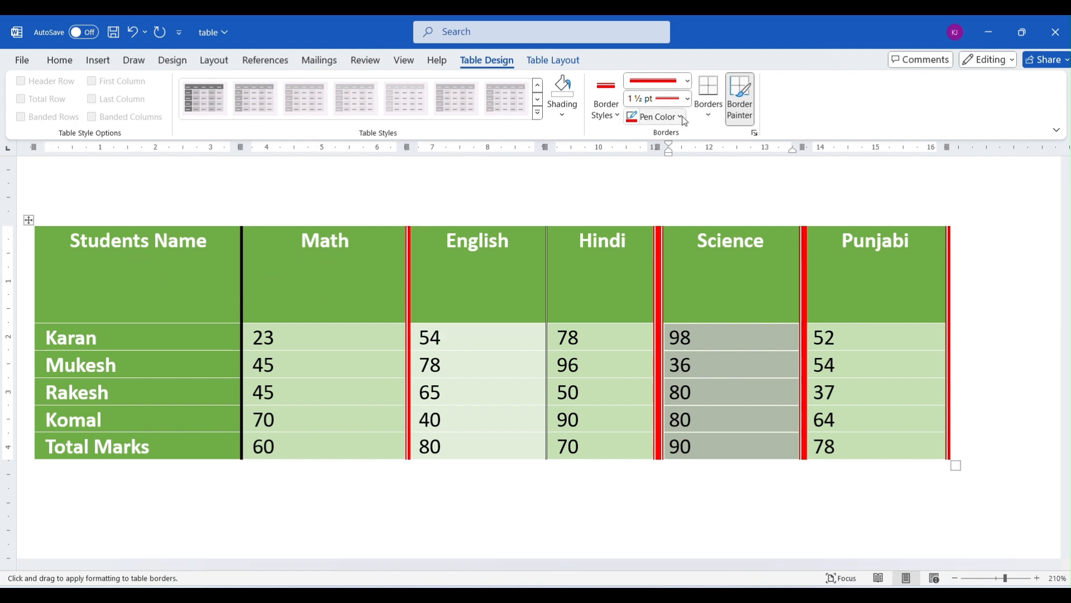
click(737, 117)
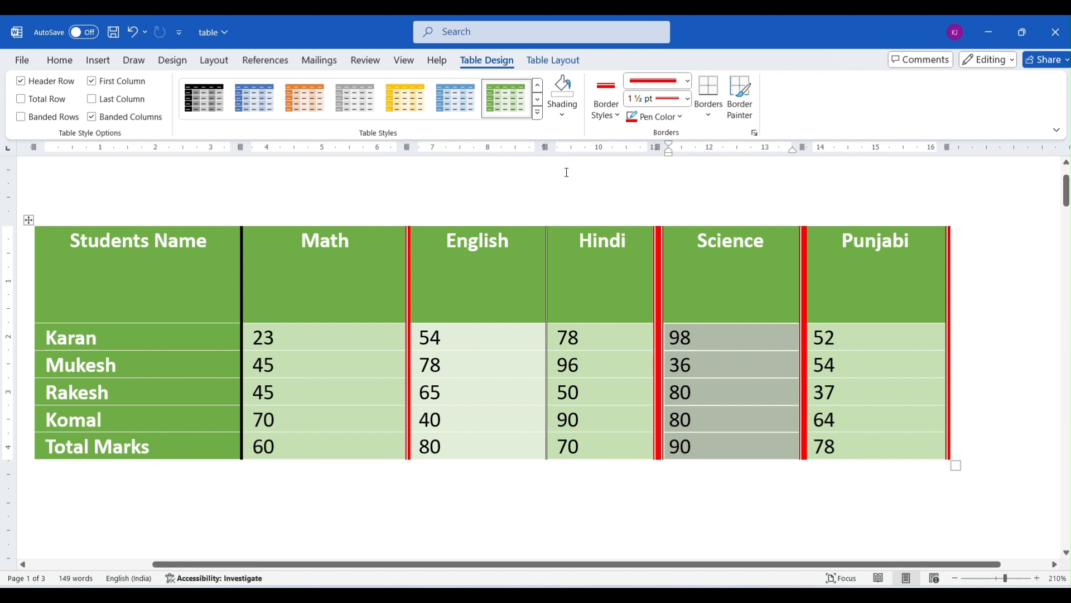
Step: Apply the red 1½ pt line to all borders of the entire marks table
click(29, 220)
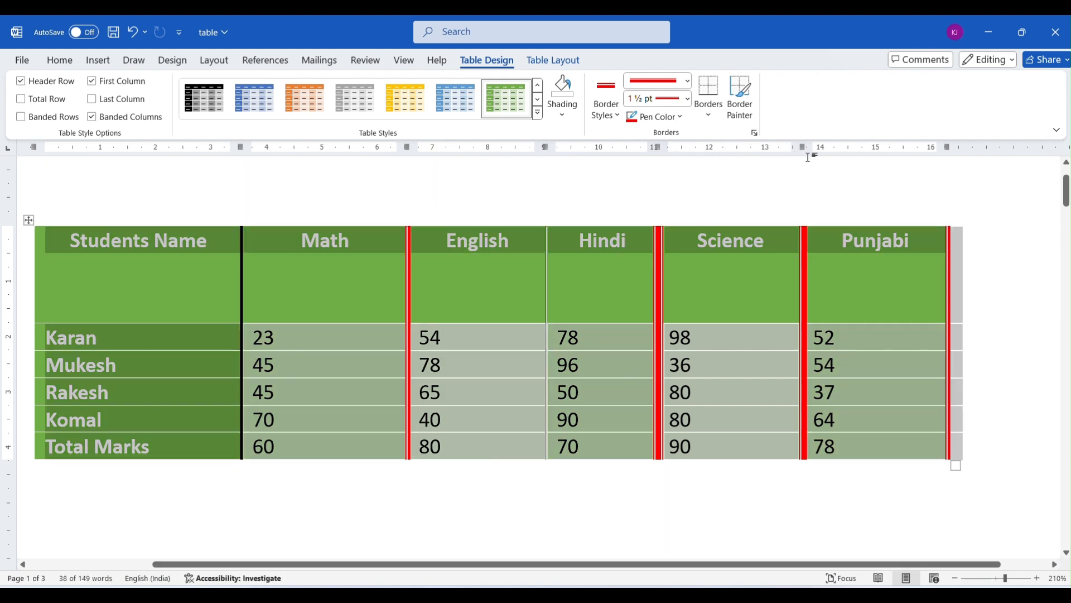
click(717, 120)
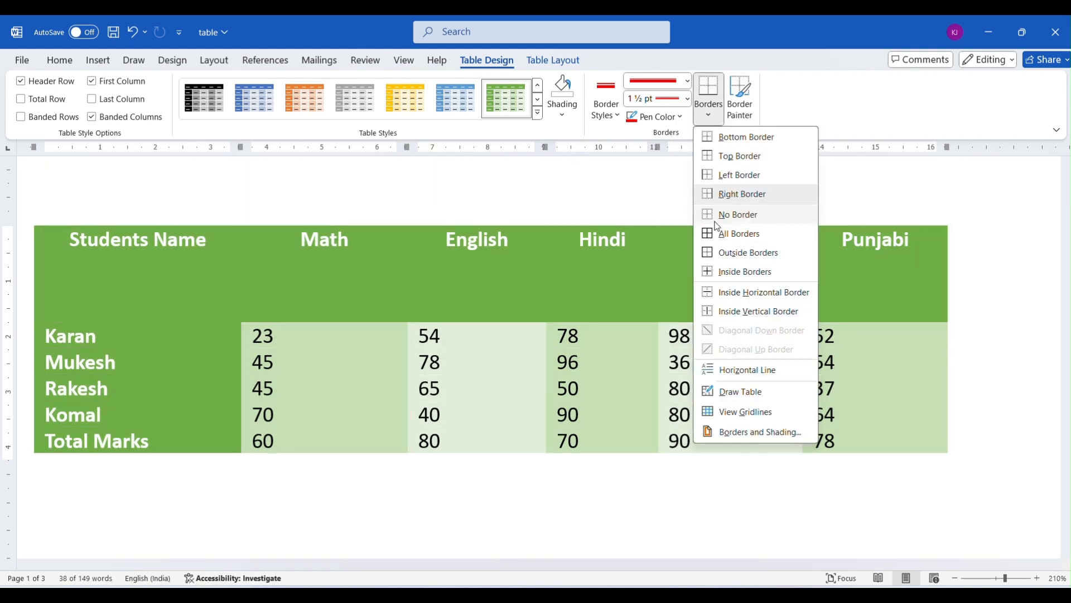
click(725, 239)
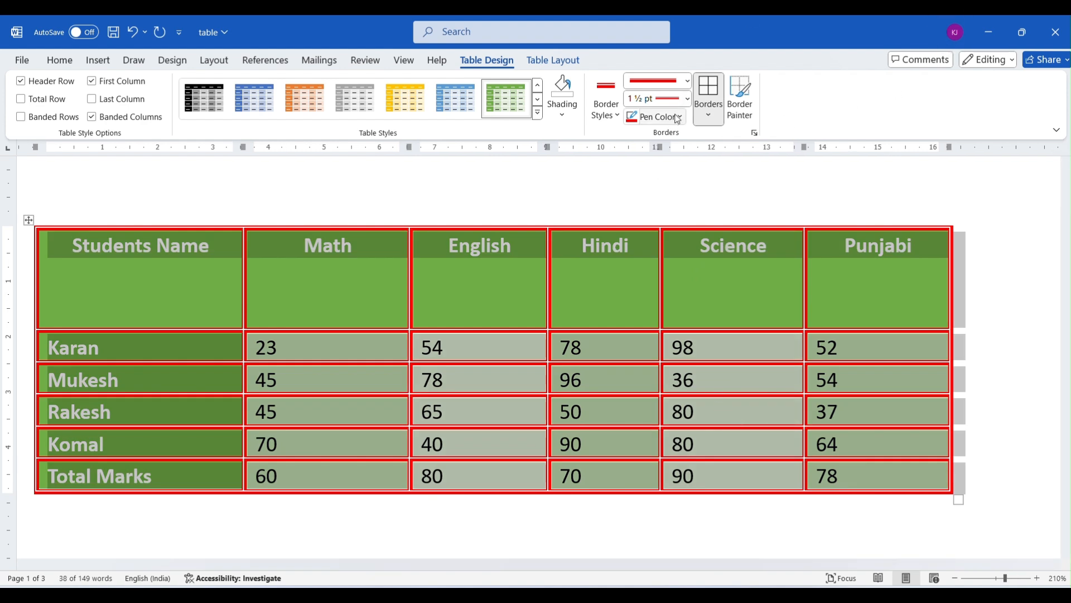
Step: Apply a single-line ½ pt border in the automatic black color to all borders of the selected table
click(687, 99)
click(655, 149)
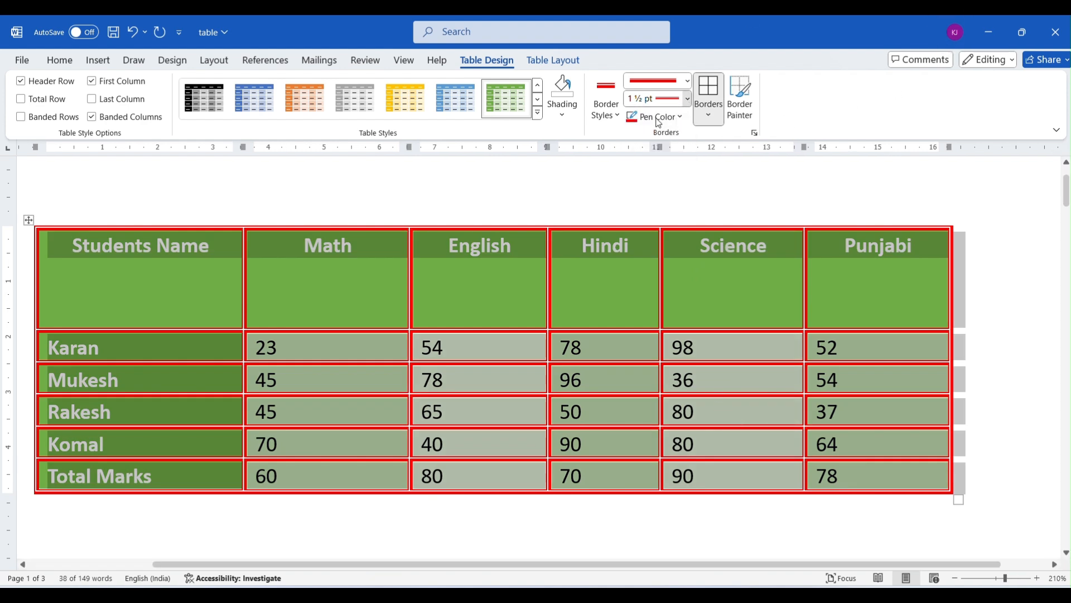
click(687, 81)
click(664, 119)
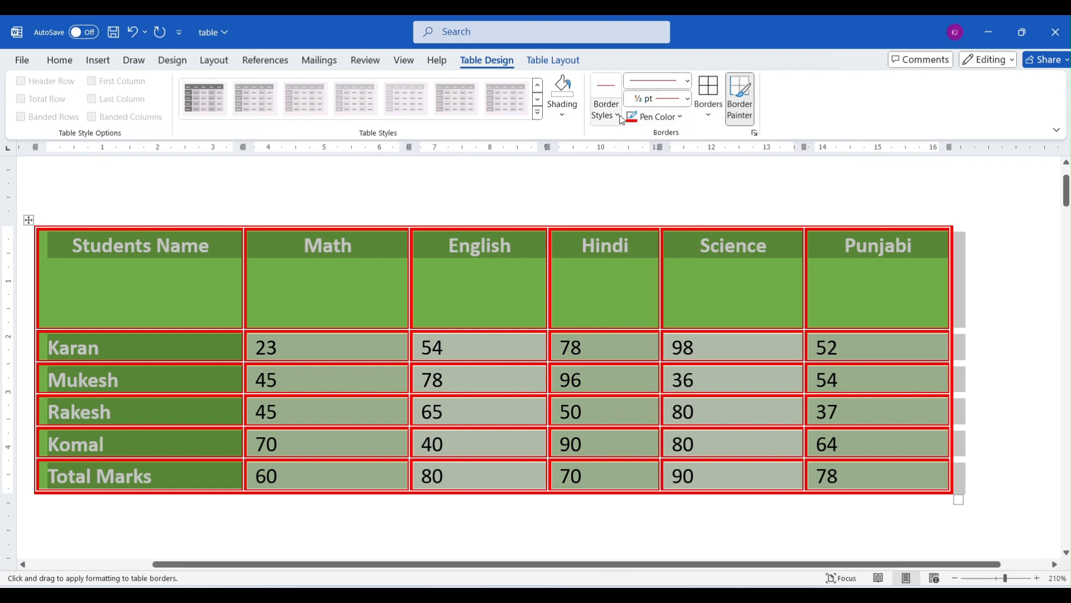
click(655, 117)
click(635, 163)
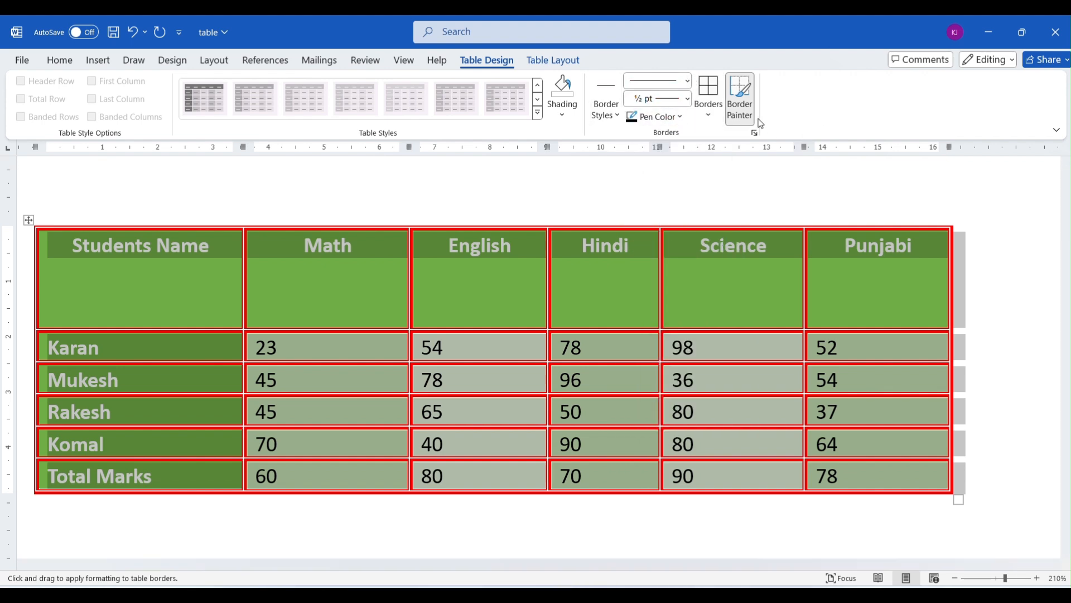
click(709, 111)
click(743, 233)
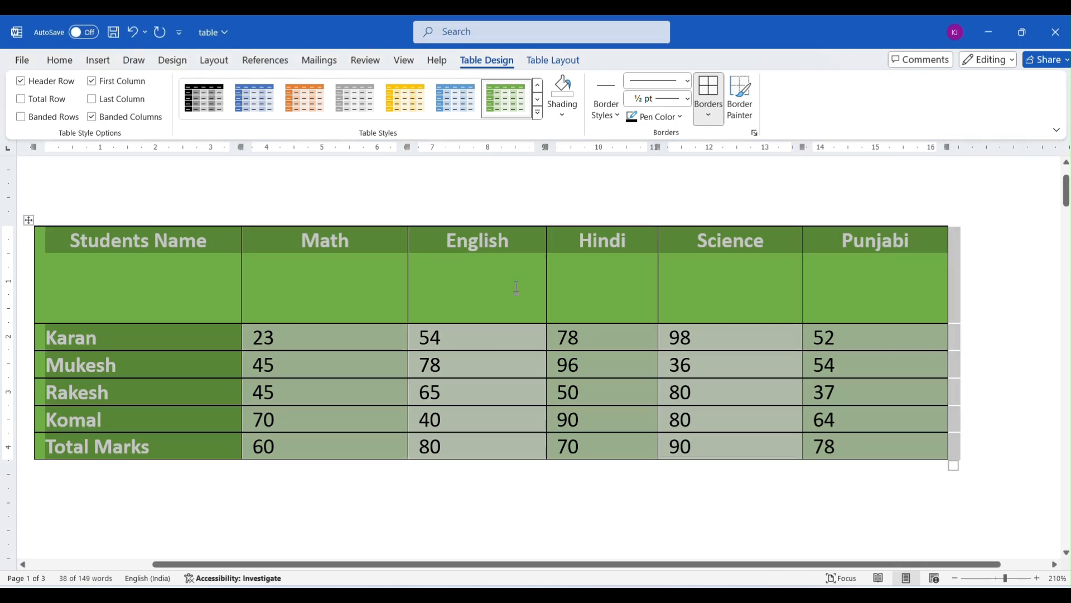
click(709, 116)
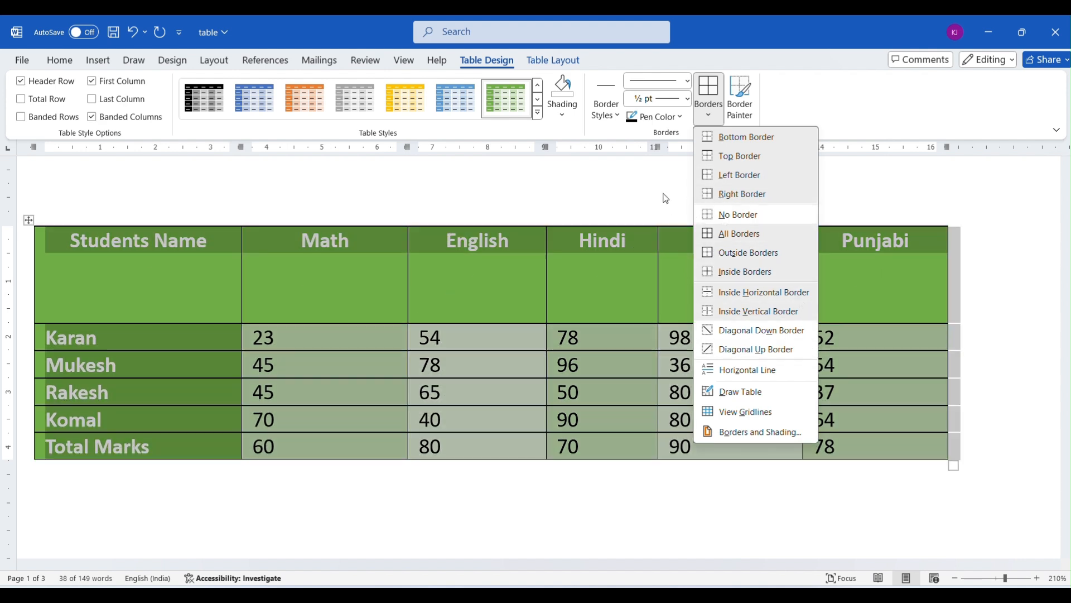
click(708, 233)
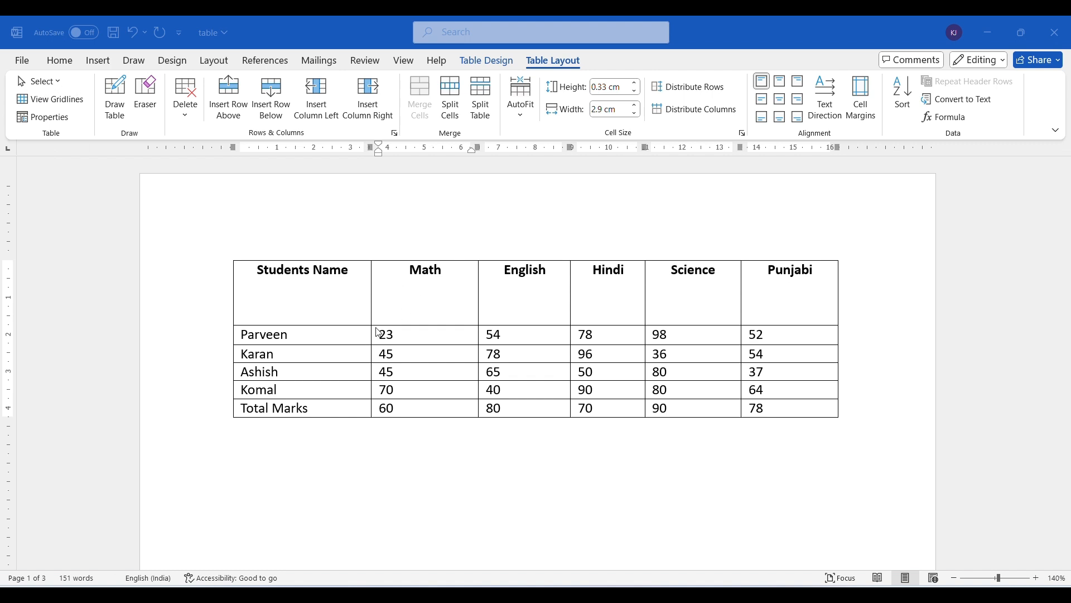
Step: Select the second student's Math mark cell, followed by that student's entire row
click(425, 354)
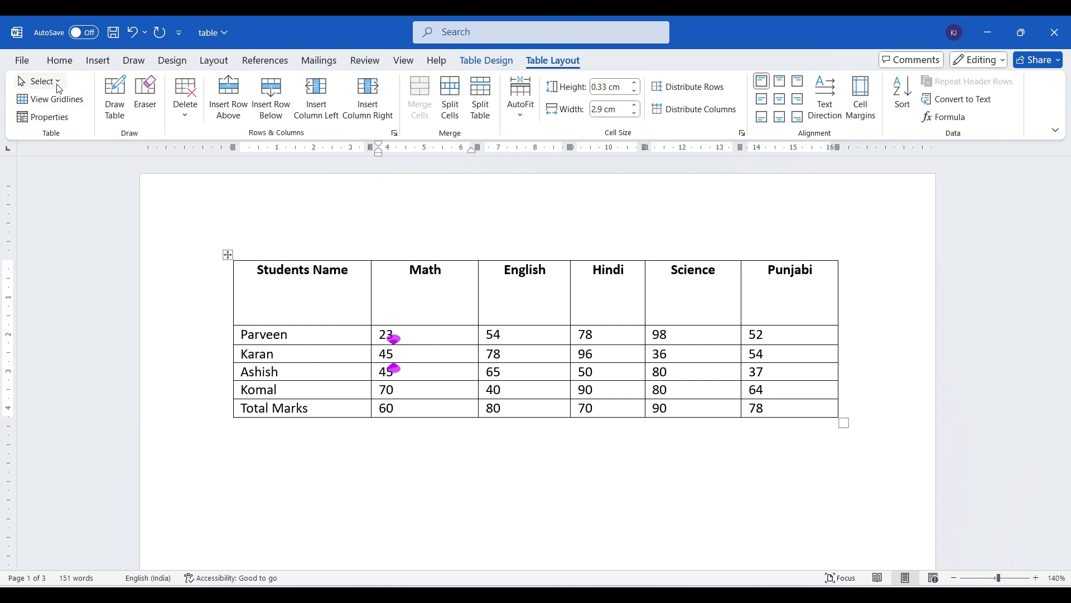
click(38, 81)
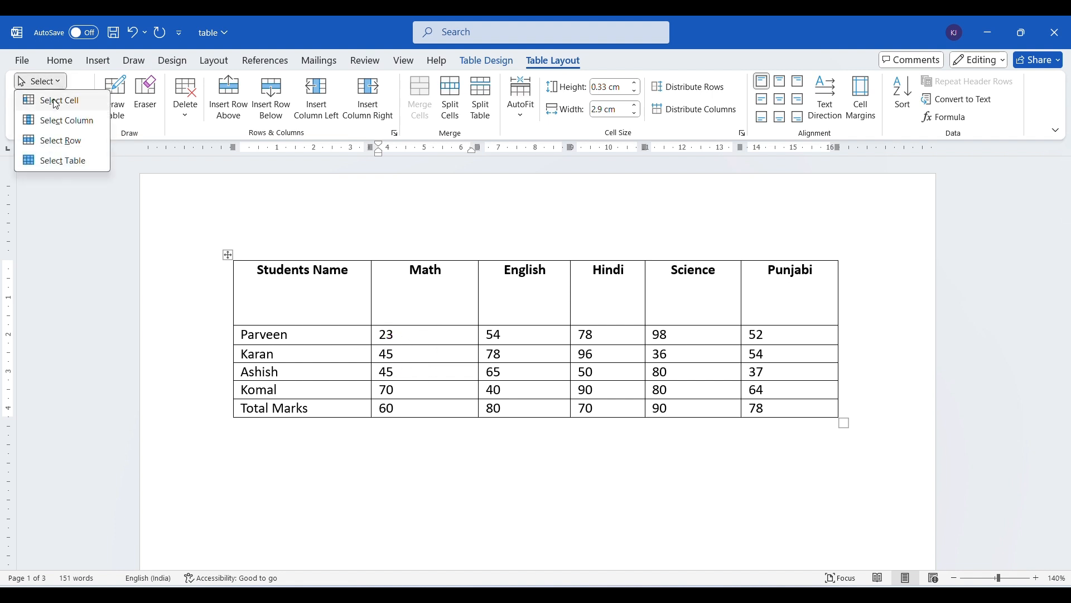
click(56, 102)
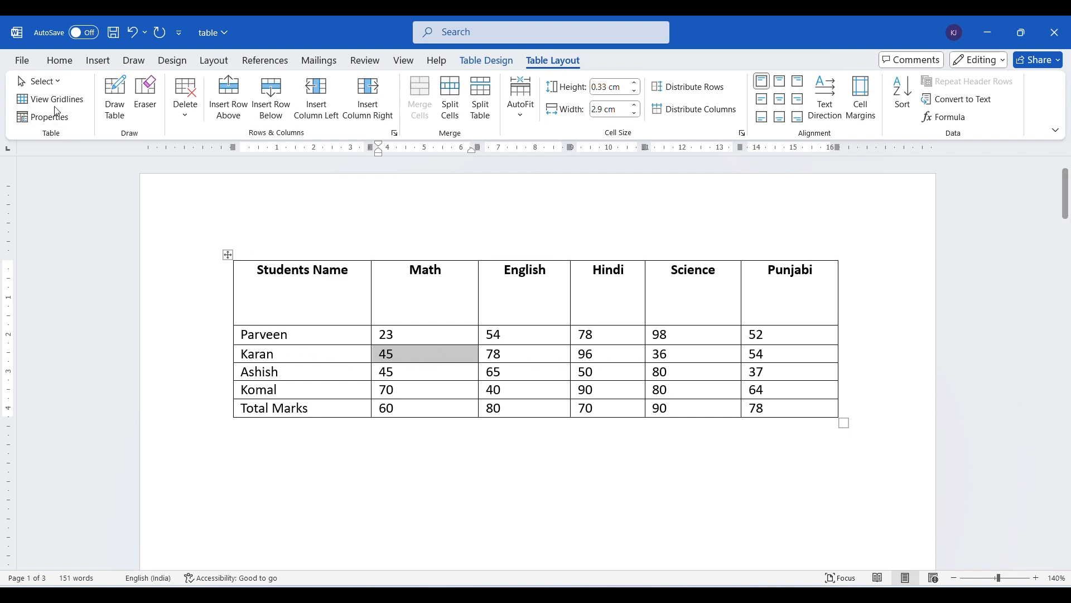
click(59, 81)
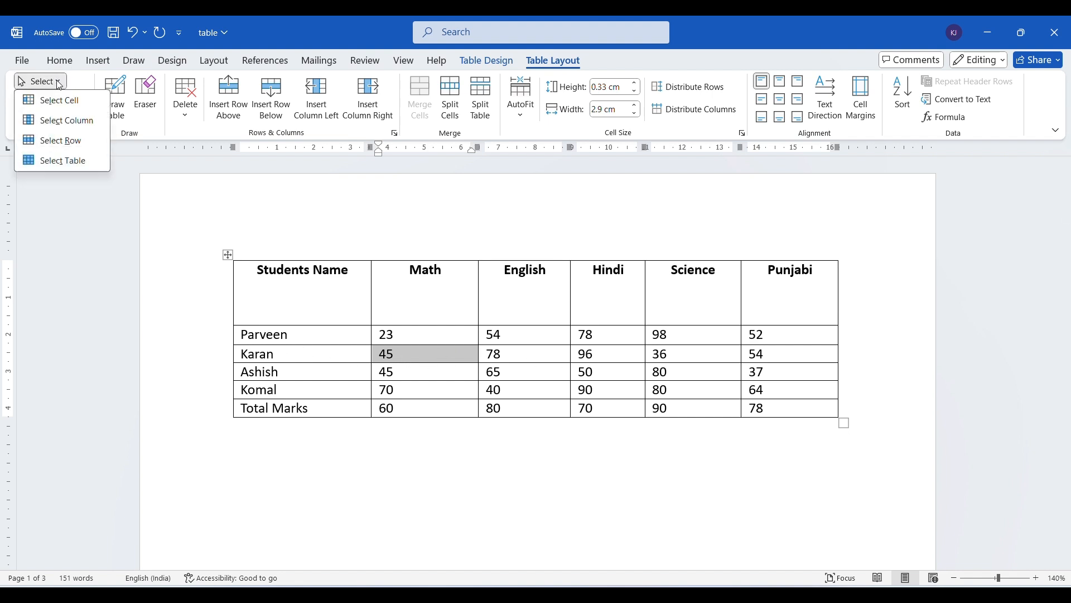
click(61, 141)
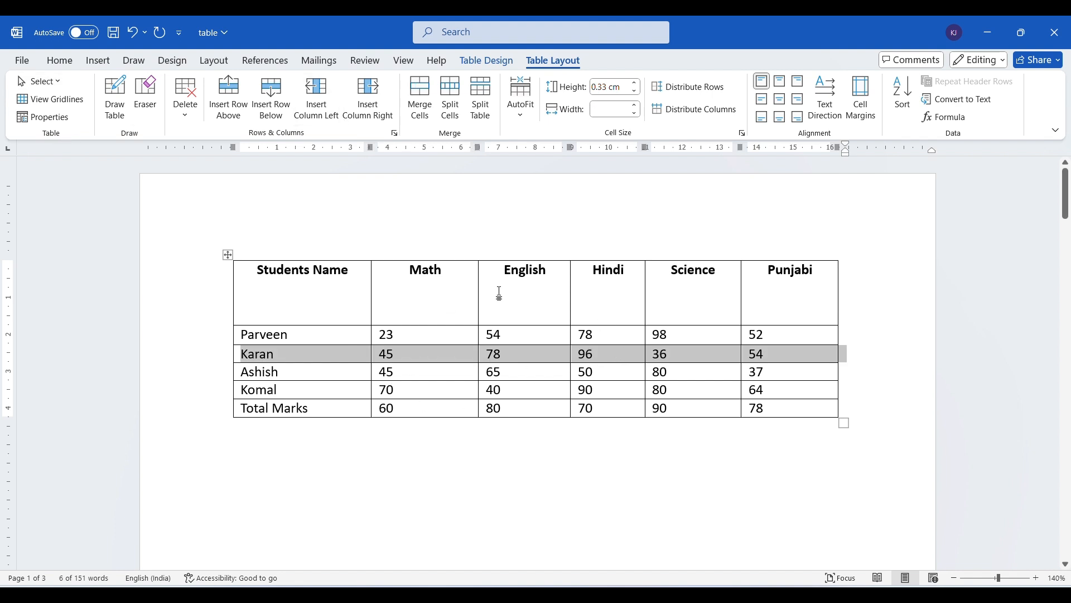
Step: Select the English column of the marks table, followed by the entire table, and clear the selection
click(552, 275)
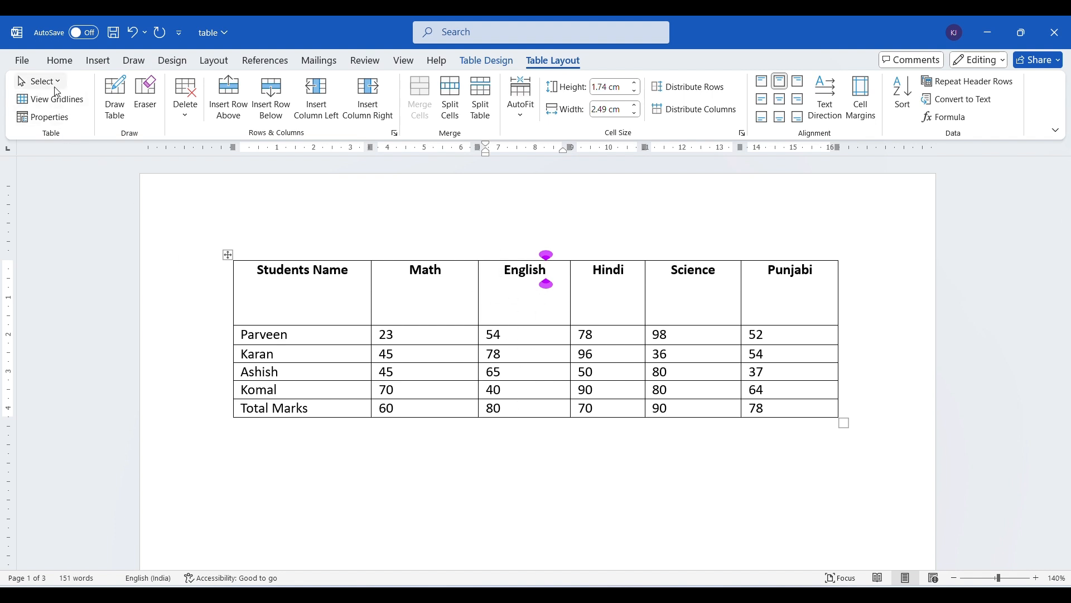
click(38, 81)
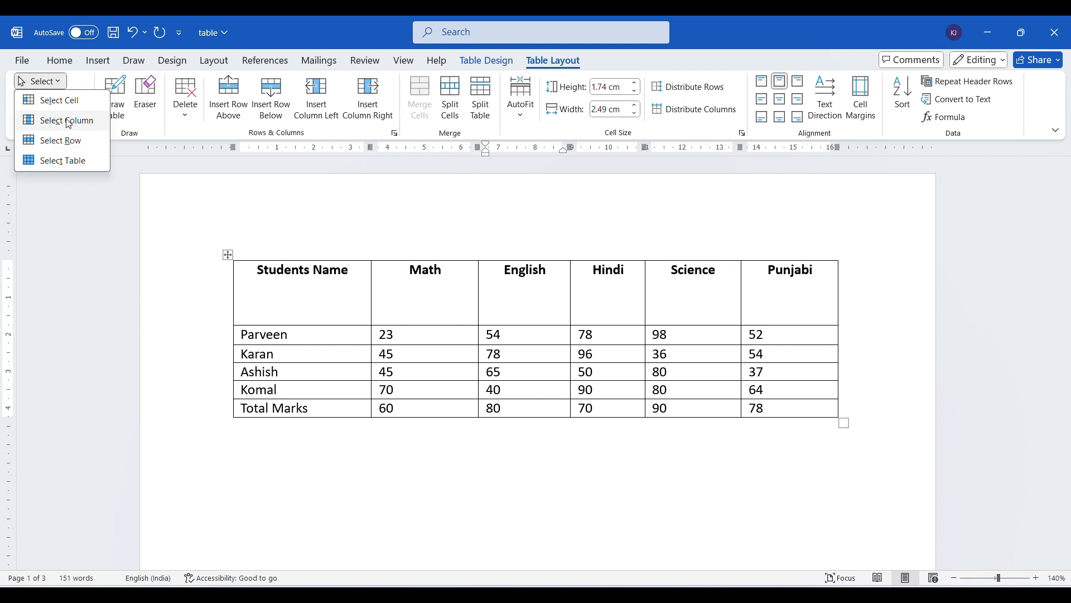
click(68, 121)
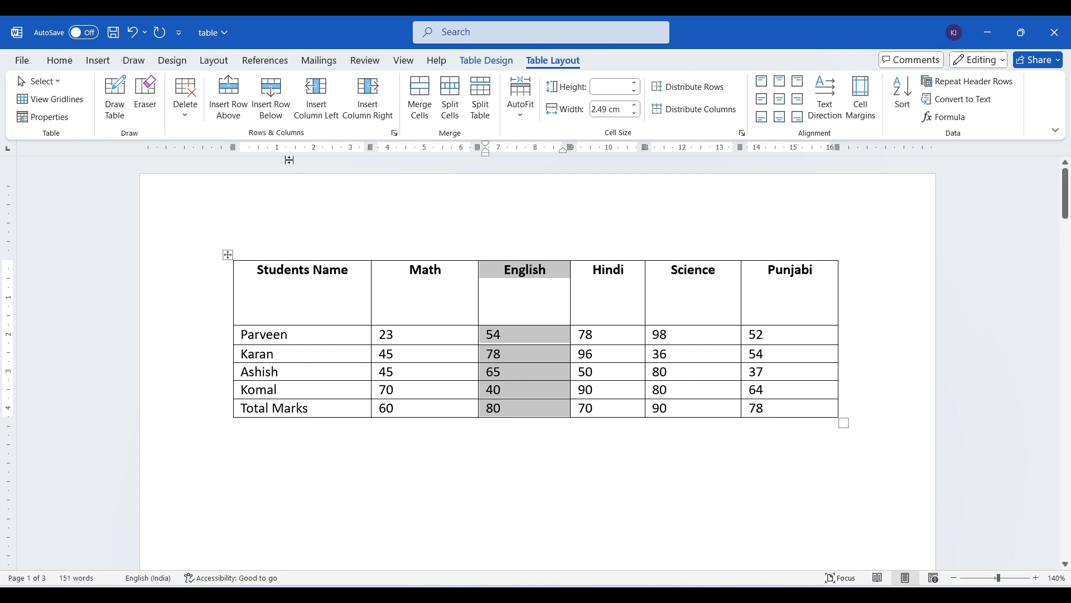
click(56, 83)
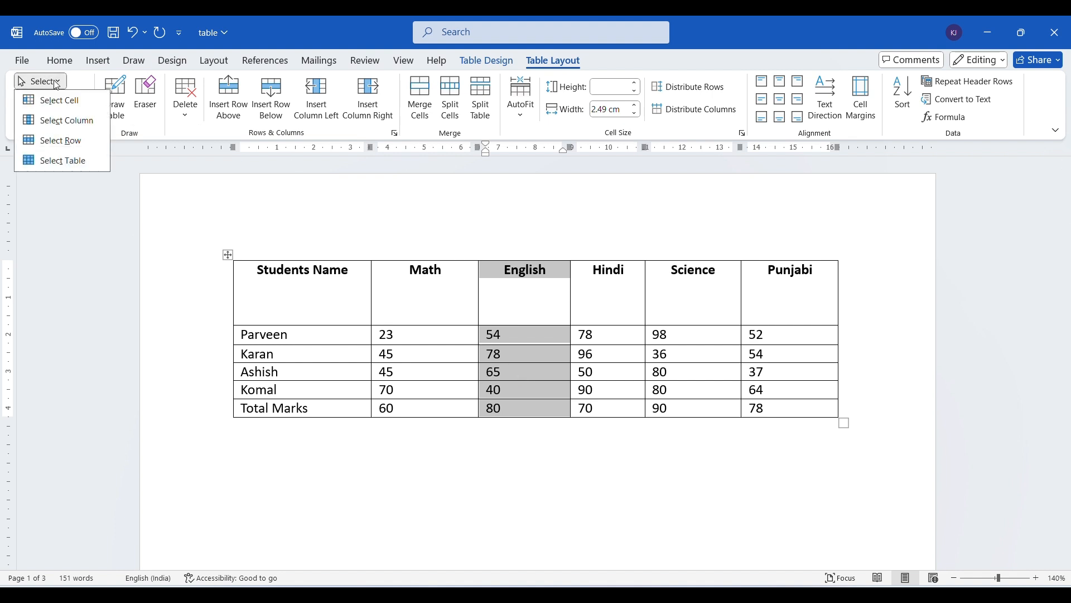
click(63, 160)
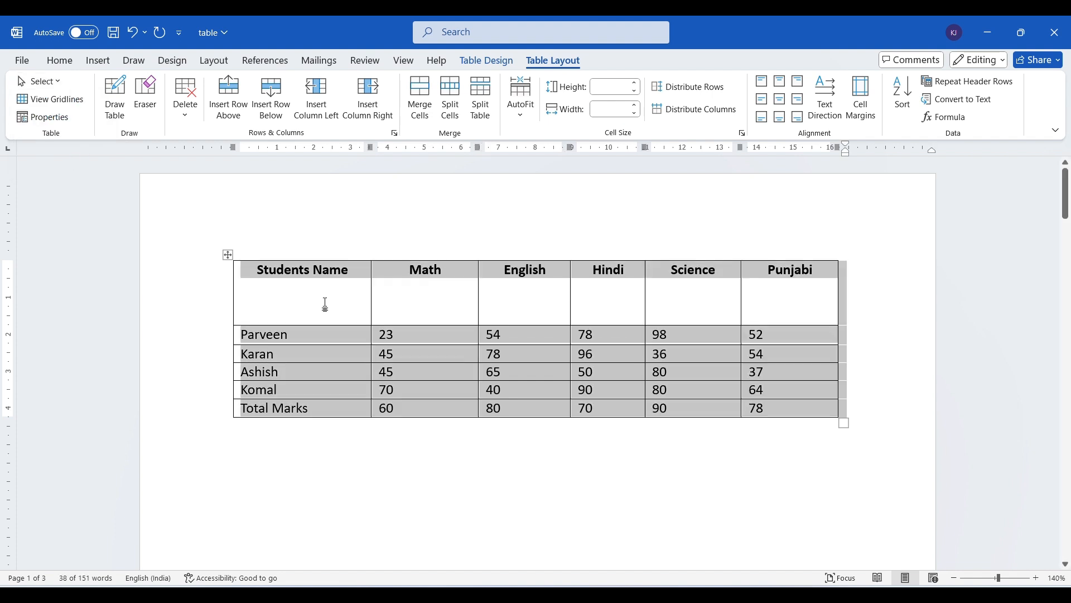
click(408, 338)
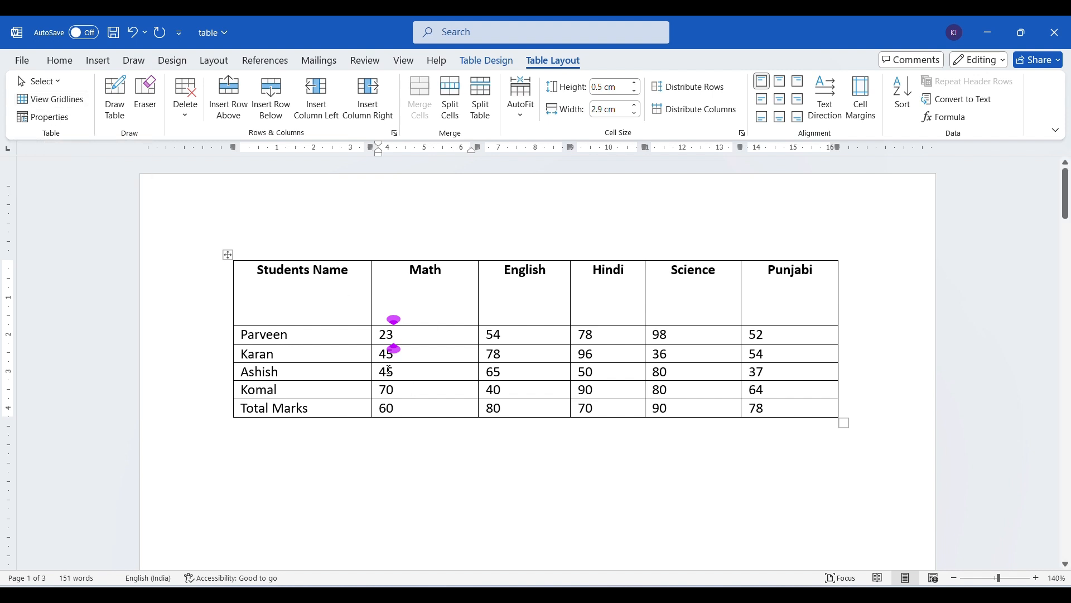
Step: Show the gridlines of the borderless marks table lower on the first page, then hide them again
scroll(389, 370, down, 5)
scroll(378, 340, up, 4)
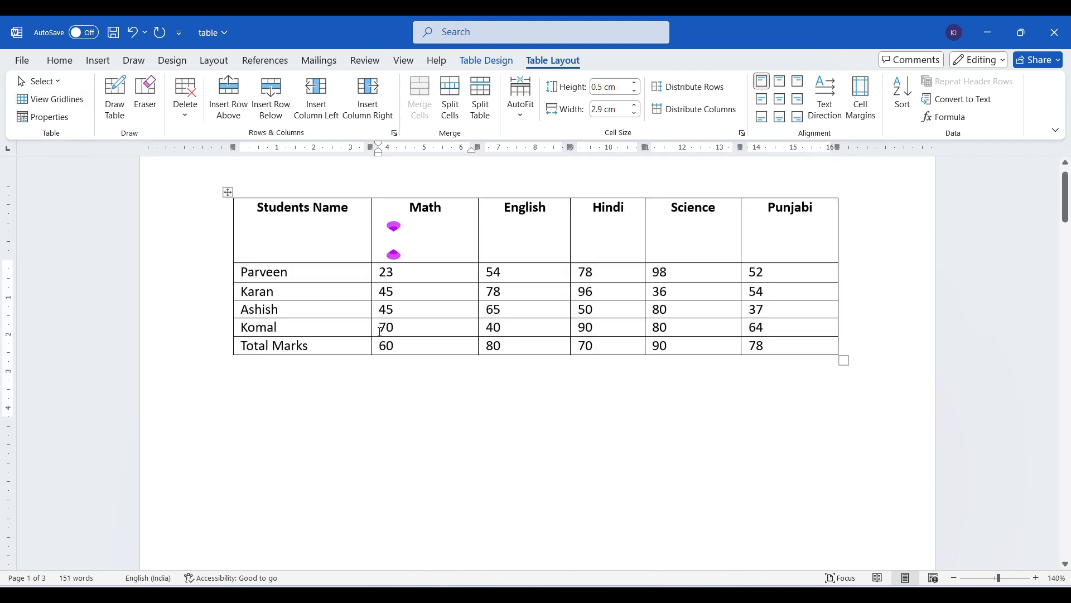
scroll(396, 366, up, 1)
scroll(450, 337, down, 6)
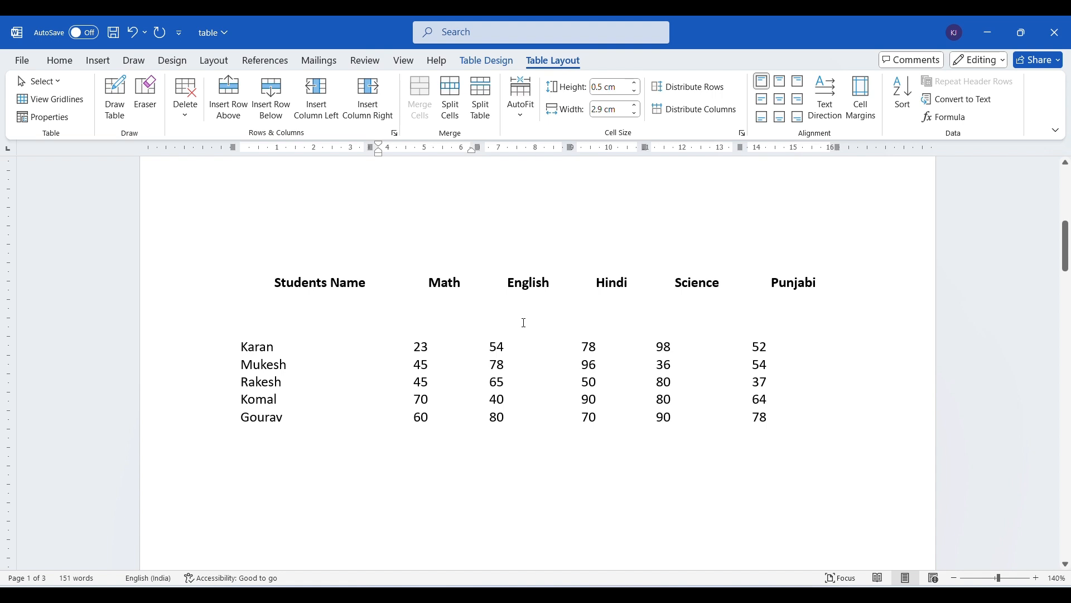
click(463, 313)
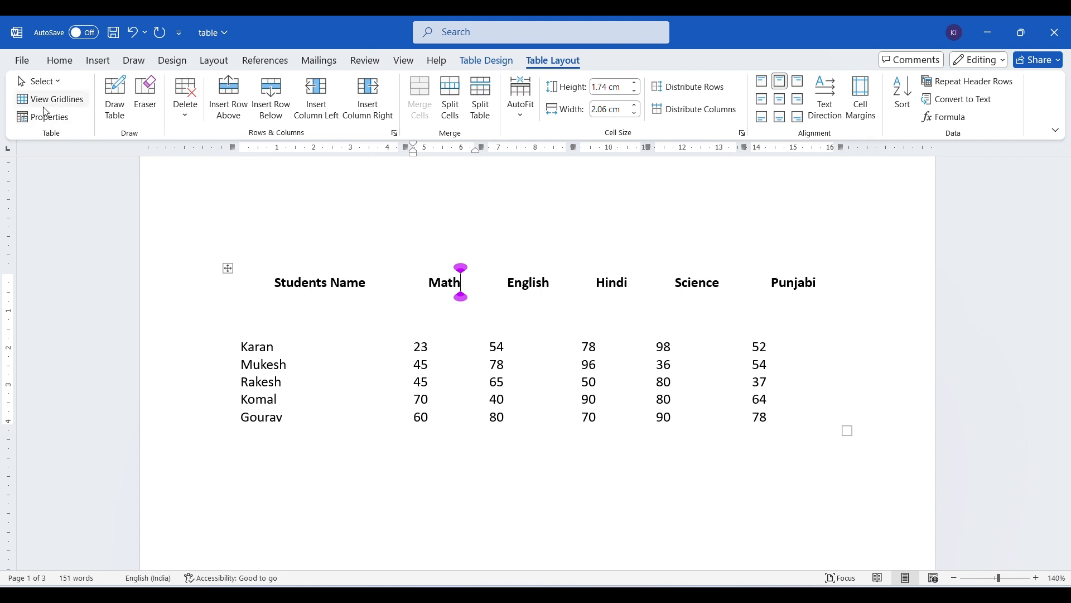
click(80, 100)
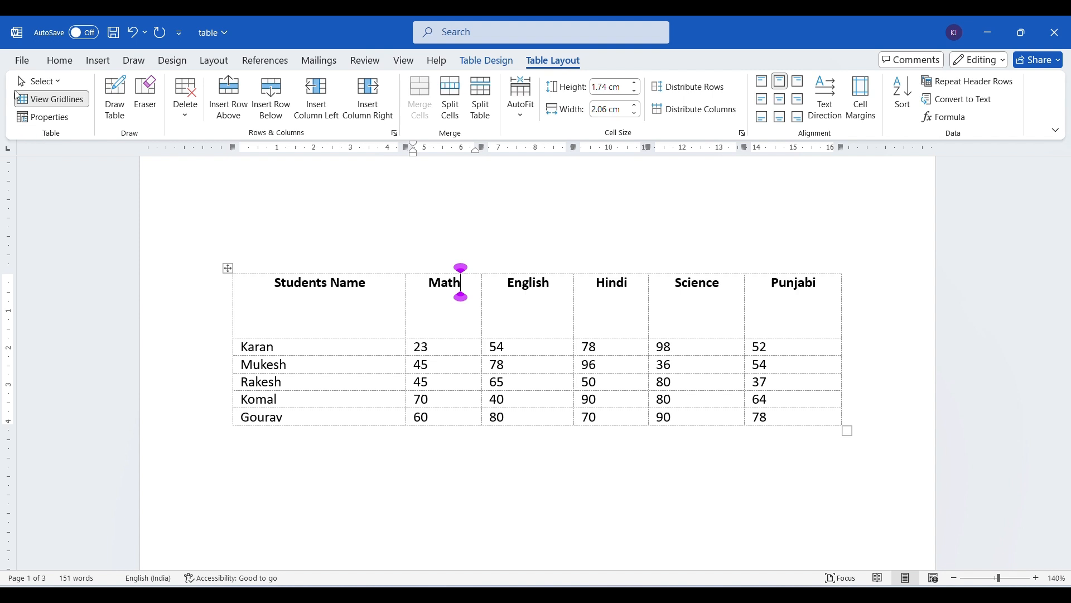
click(48, 101)
click(48, 101)
click(48, 100)
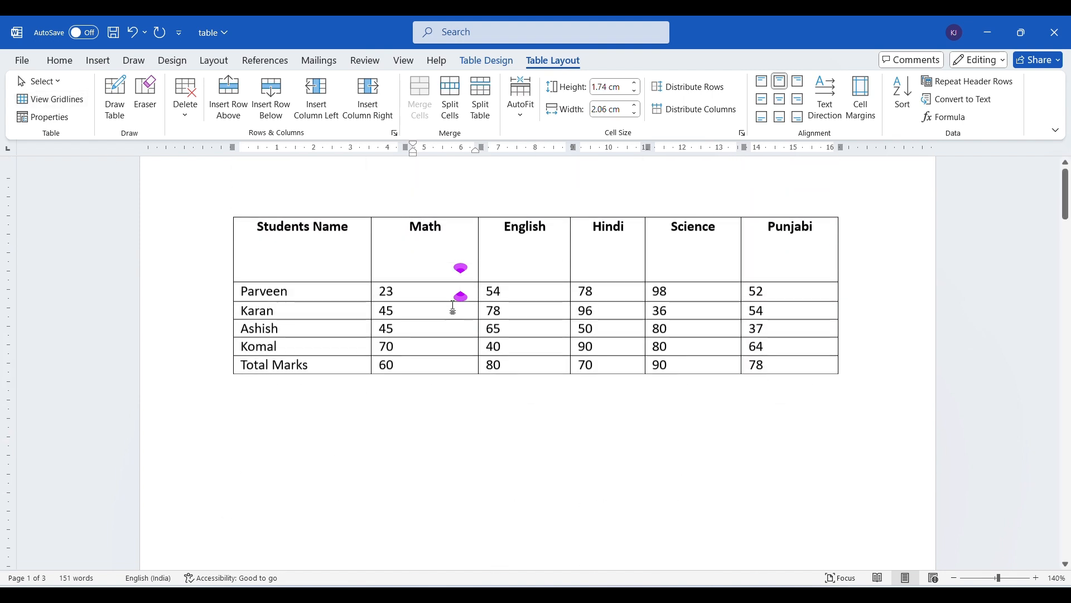
Step: Try right and center alignment and no text wrapping in the first marks table's properties
scroll(438, 326, up, 1)
click(437, 323)
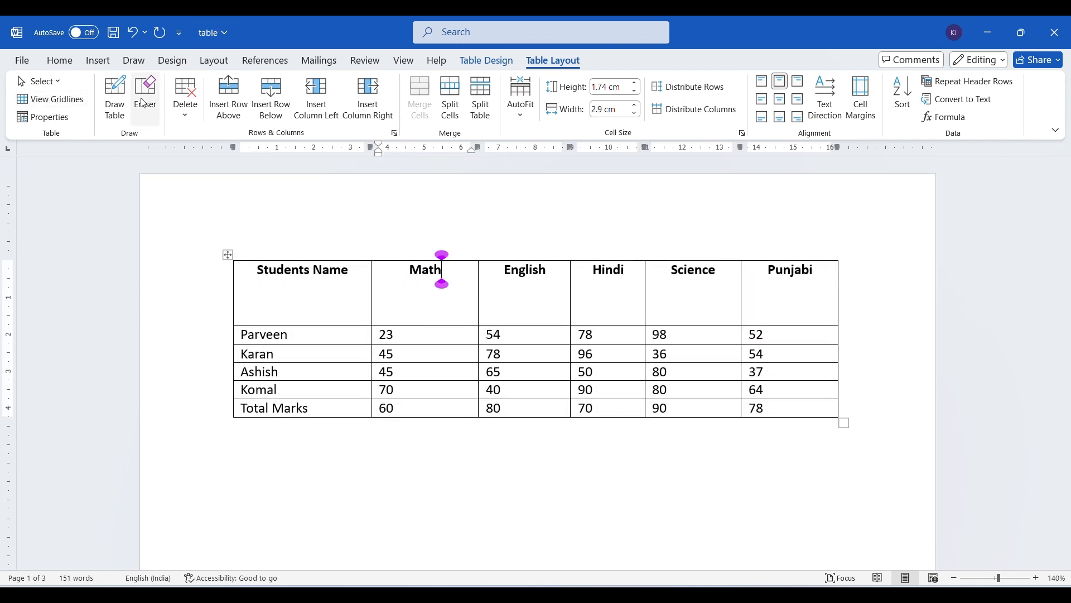
click(42, 118)
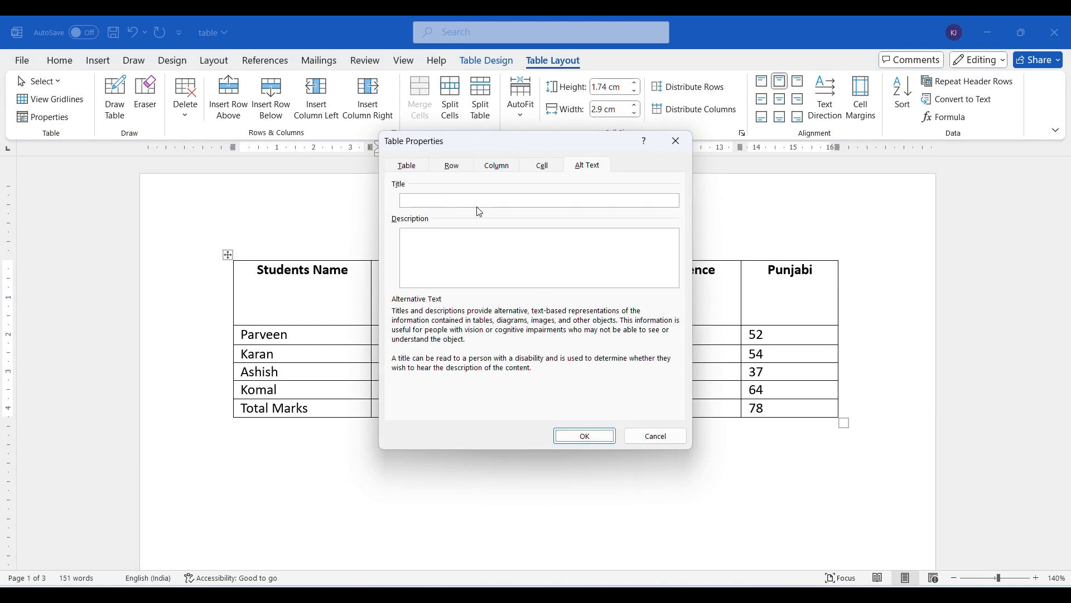
click(416, 166)
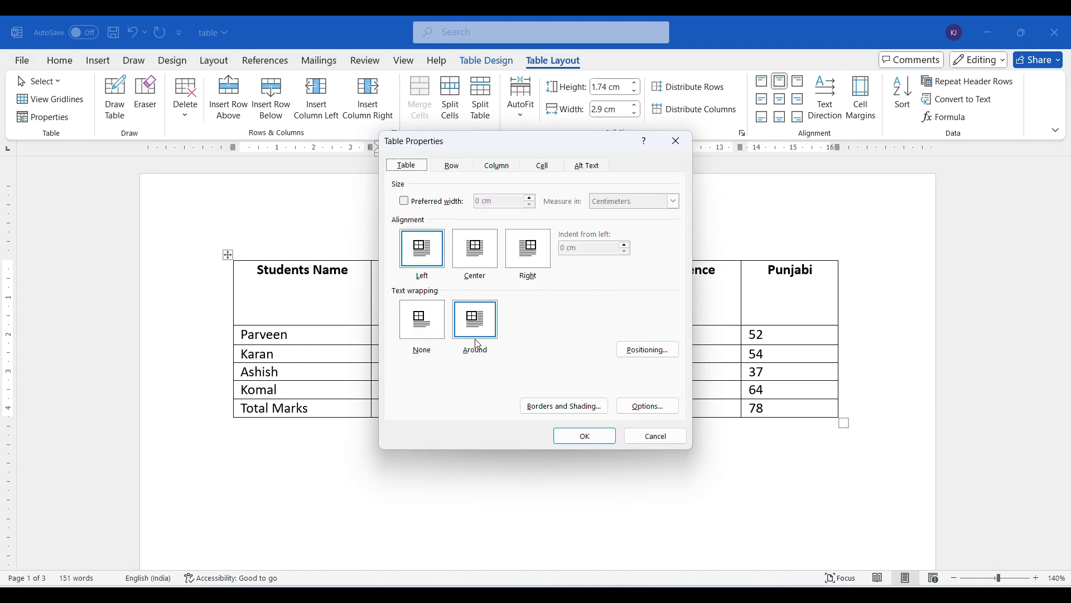
click(528, 250)
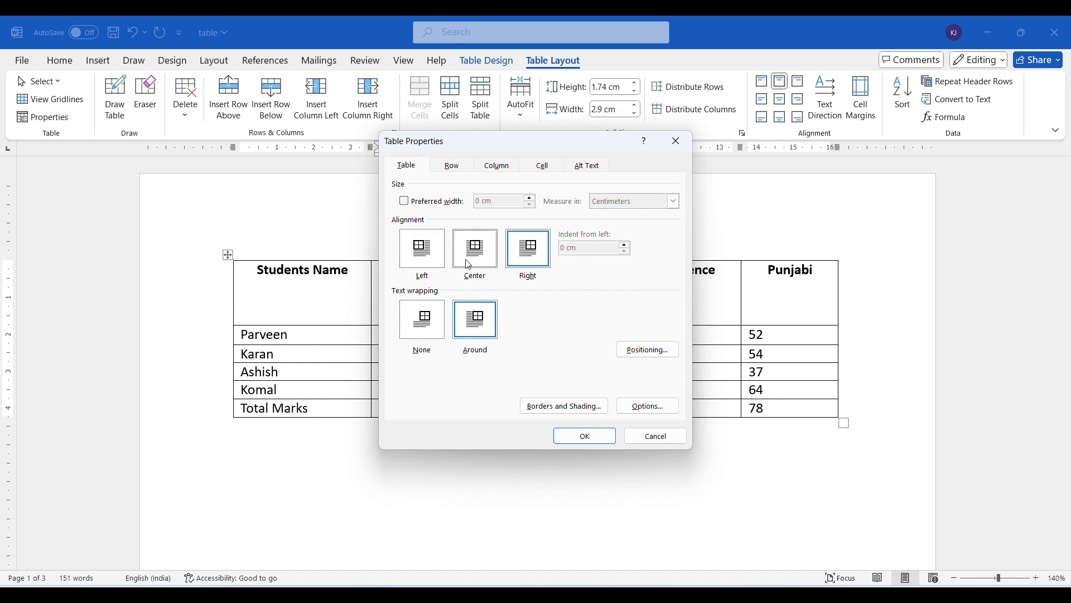
click(475, 250)
click(422, 320)
Step: Review the row, column, cell and alt text settings in the table properties, and close them without applying changes
click(452, 165)
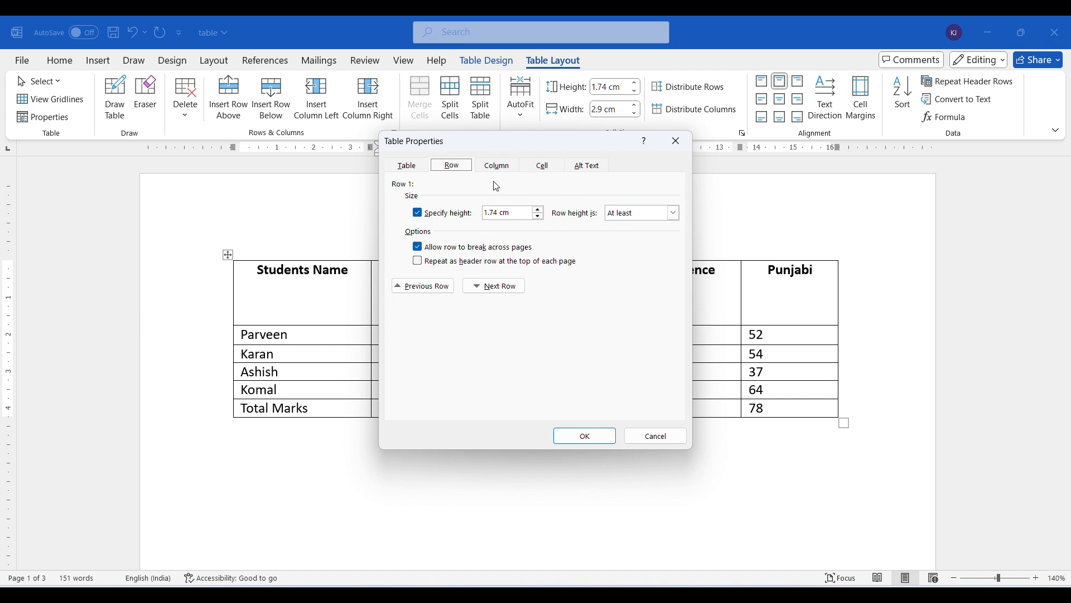
click(496, 167)
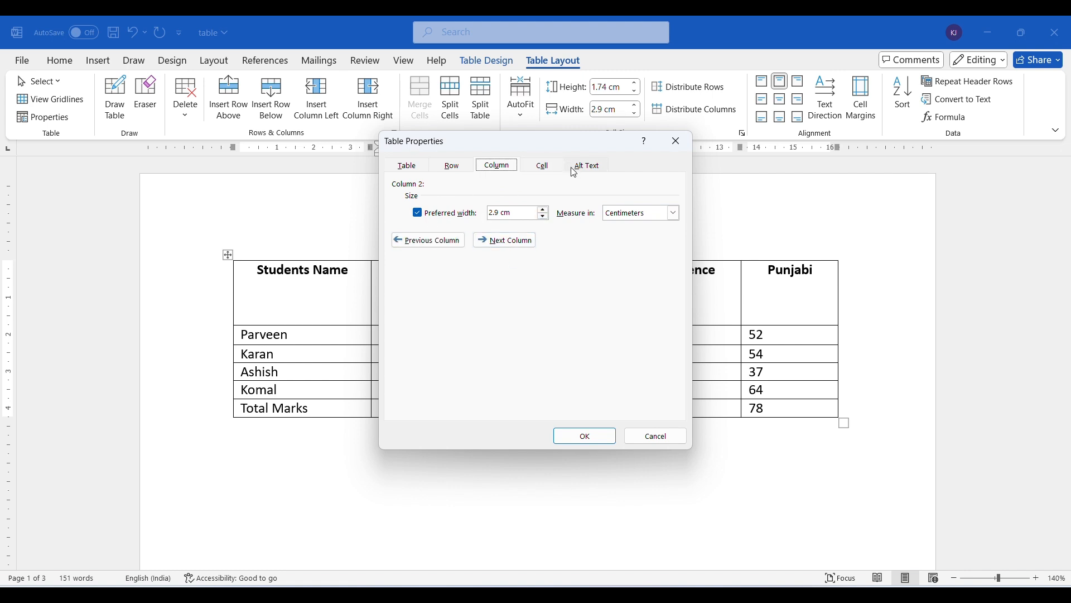
click(549, 170)
click(583, 170)
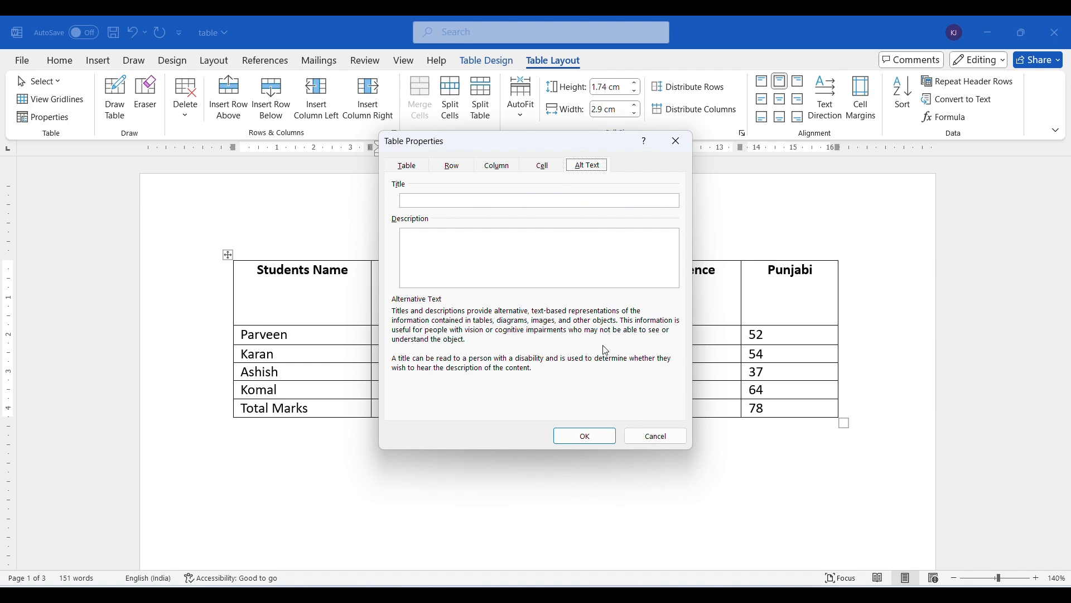
click(679, 144)
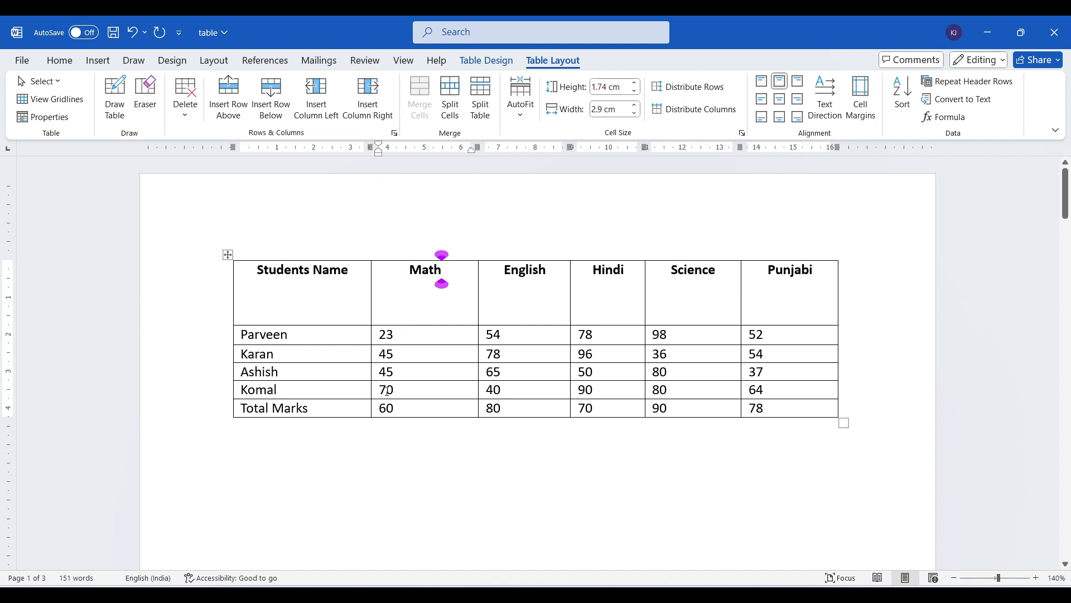
Step: Erase the inner borders across rows 2 to 5 of the second and third columns in the blank table on page 2
scroll(387, 391, down, 12)
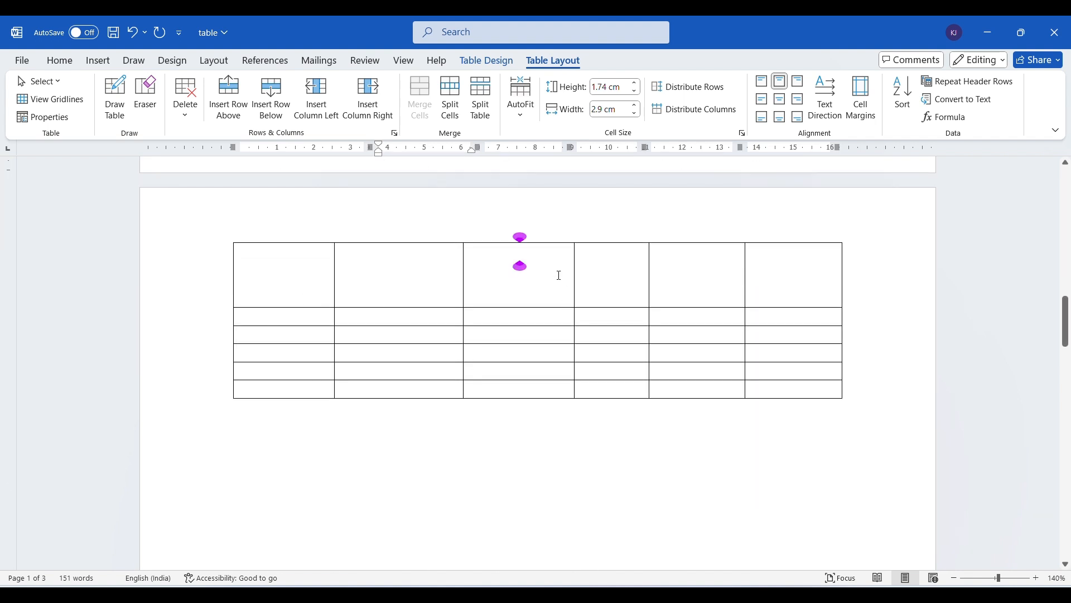
click(559, 276)
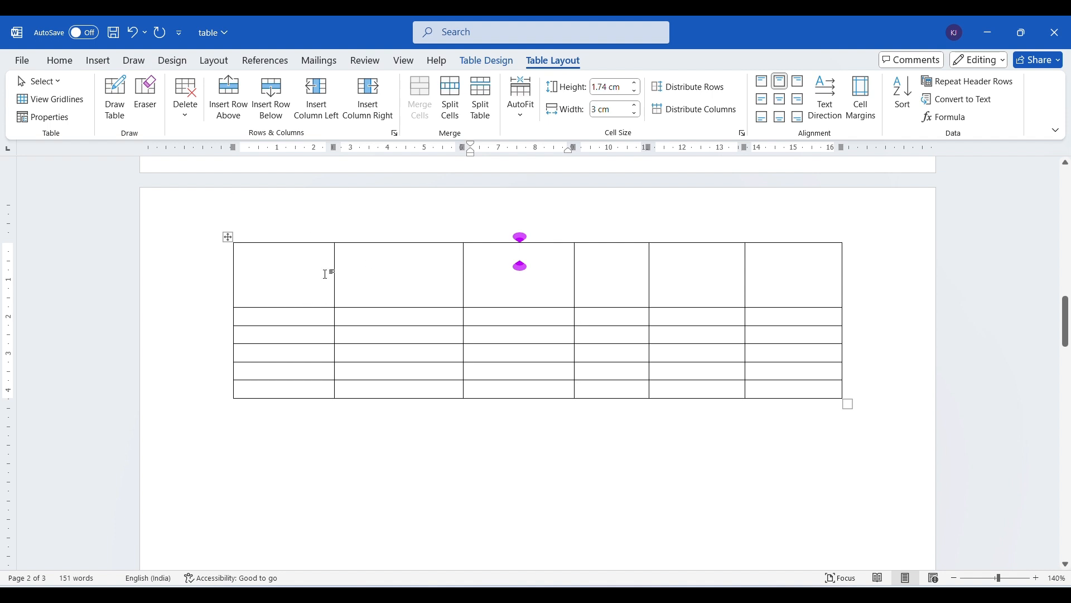
click(145, 100)
mouse_move(410, 310)
mouse_down()
mouse_move(540, 350)
mouse_move(555, 370)
mouse_up()
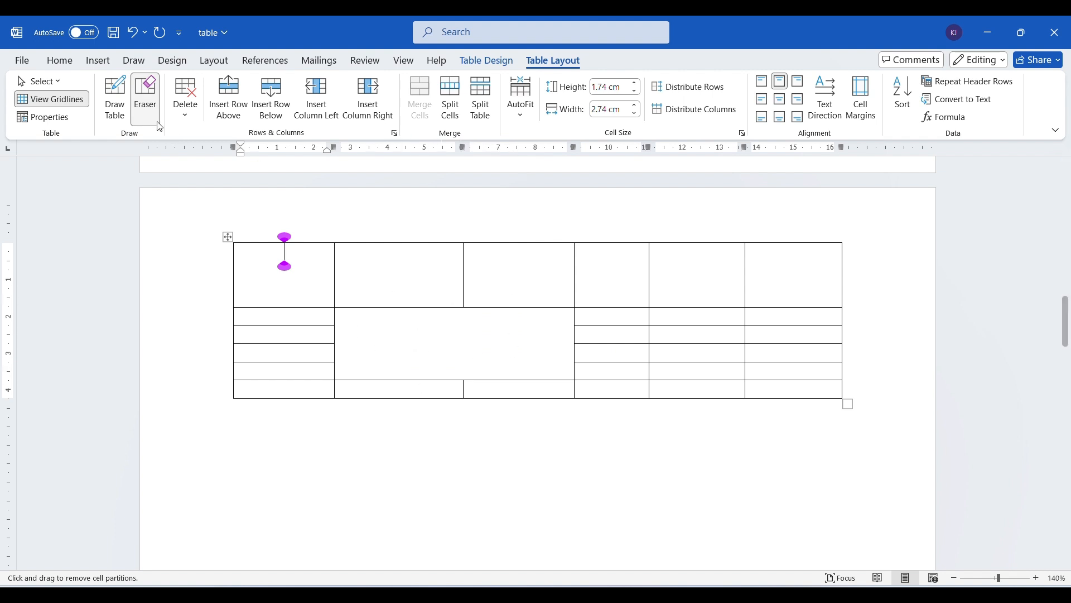
key(Escape)
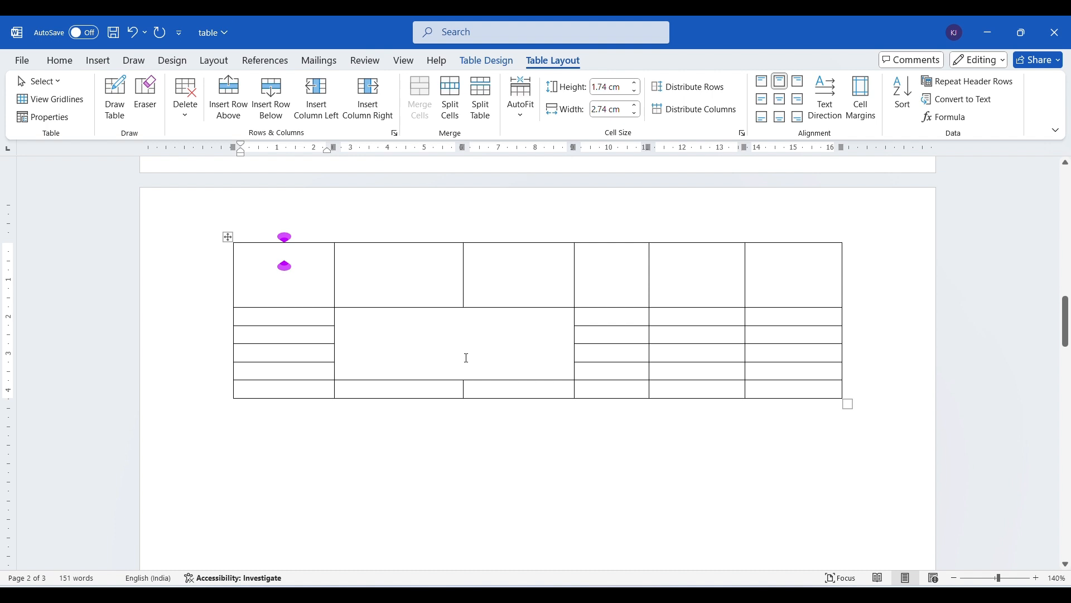
Step: Redraw the missing column divider and three row lines in the blank table's second and third columns with Draw Table
click(115, 100)
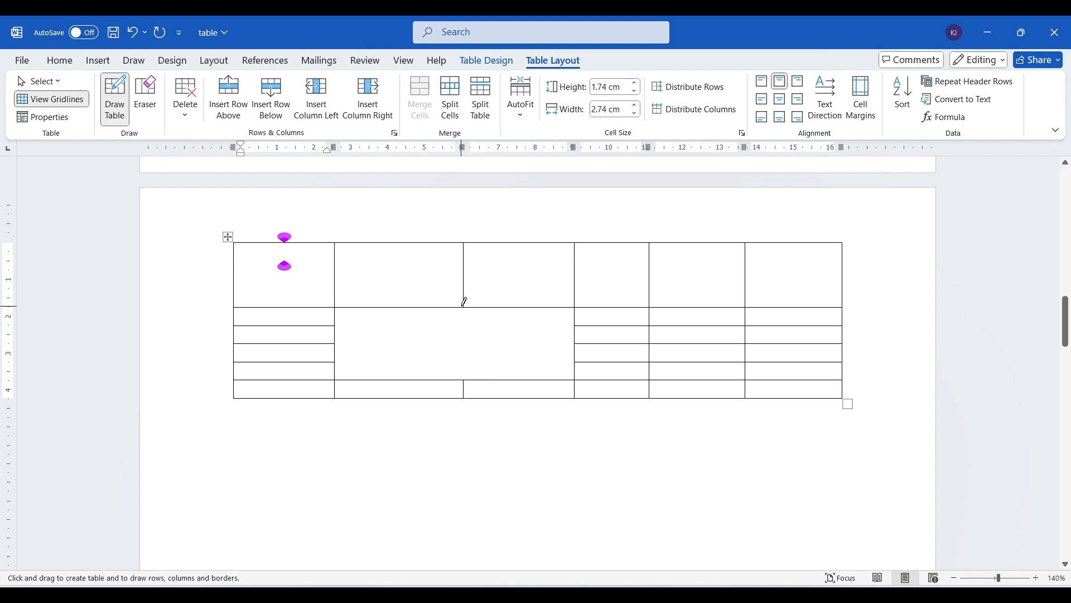
drag(464, 302, 463, 379)
click(336, 326)
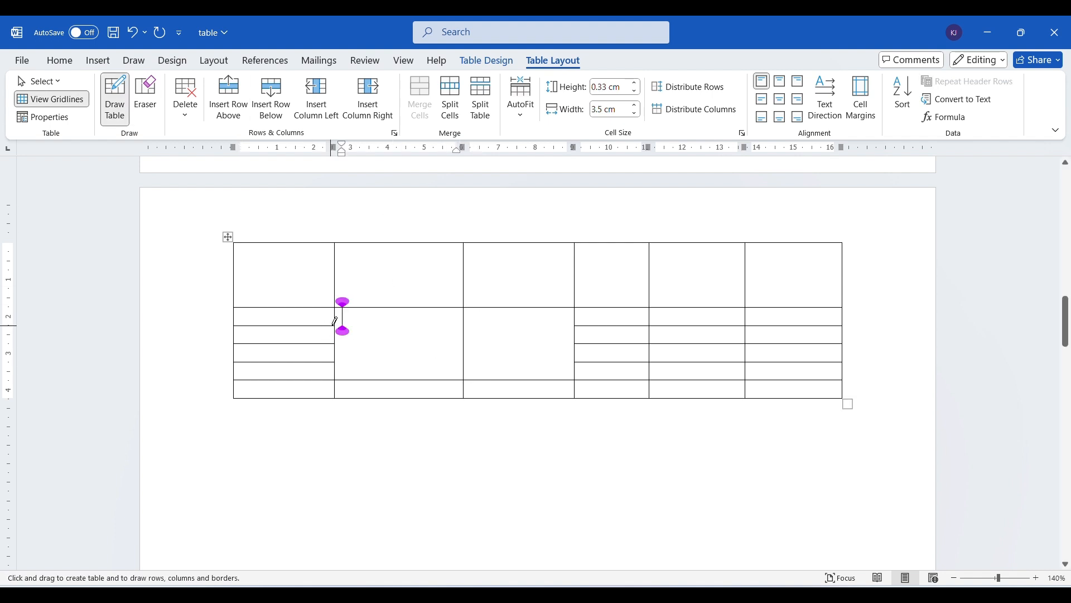
drag(336, 322, 521, 320)
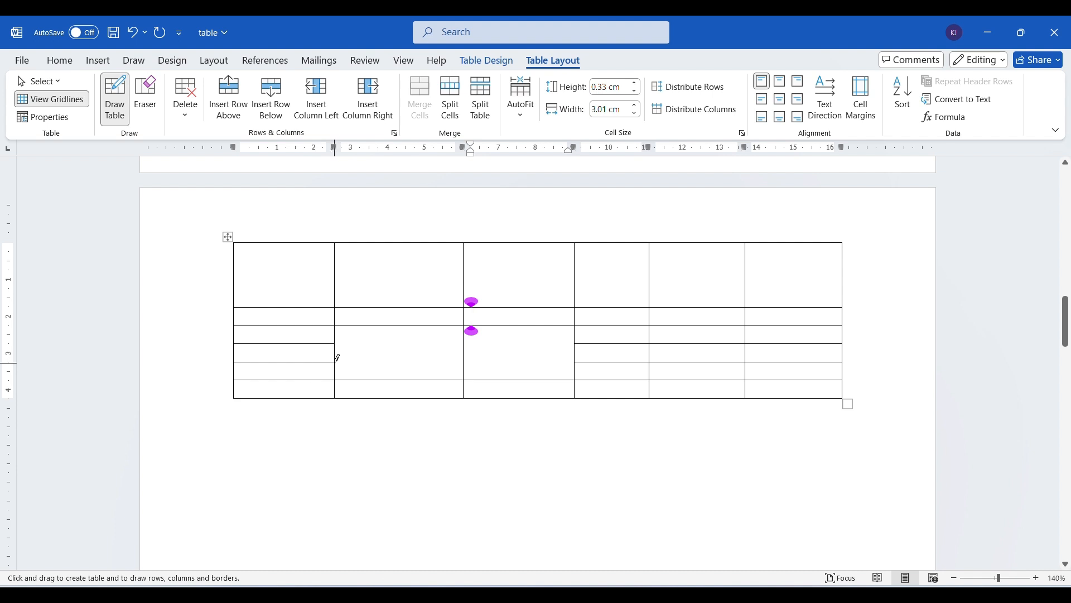
drag(336, 361, 546, 361)
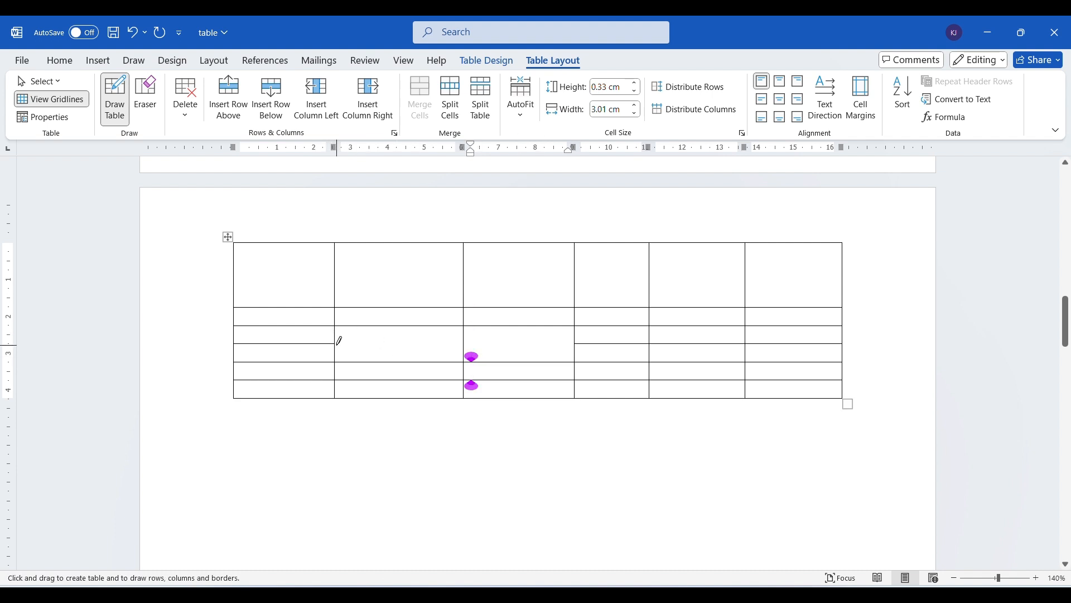
drag(339, 340, 524, 341)
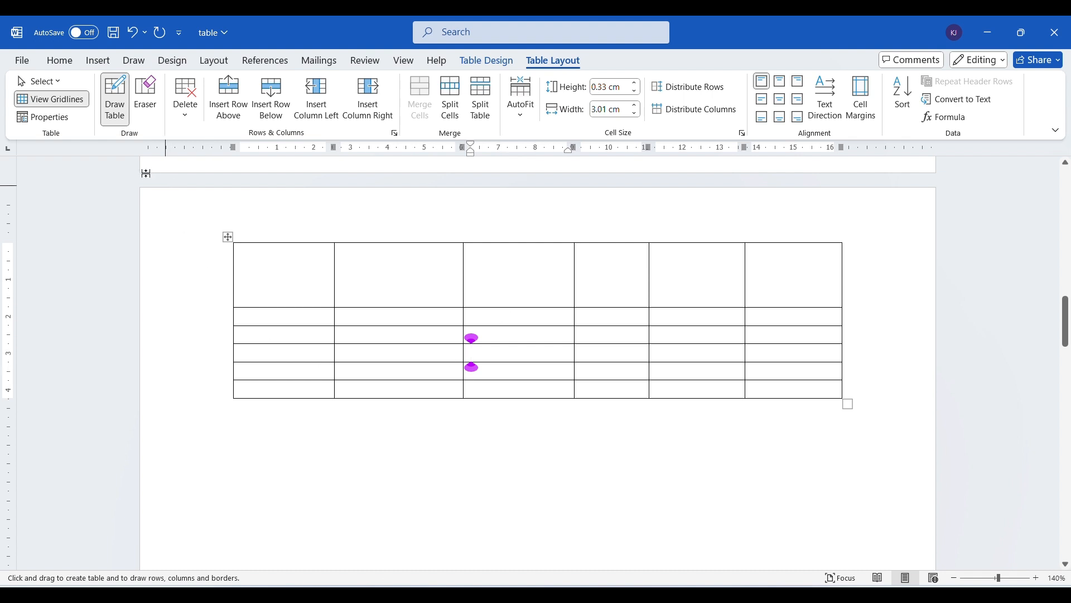
click(114, 101)
click(360, 301)
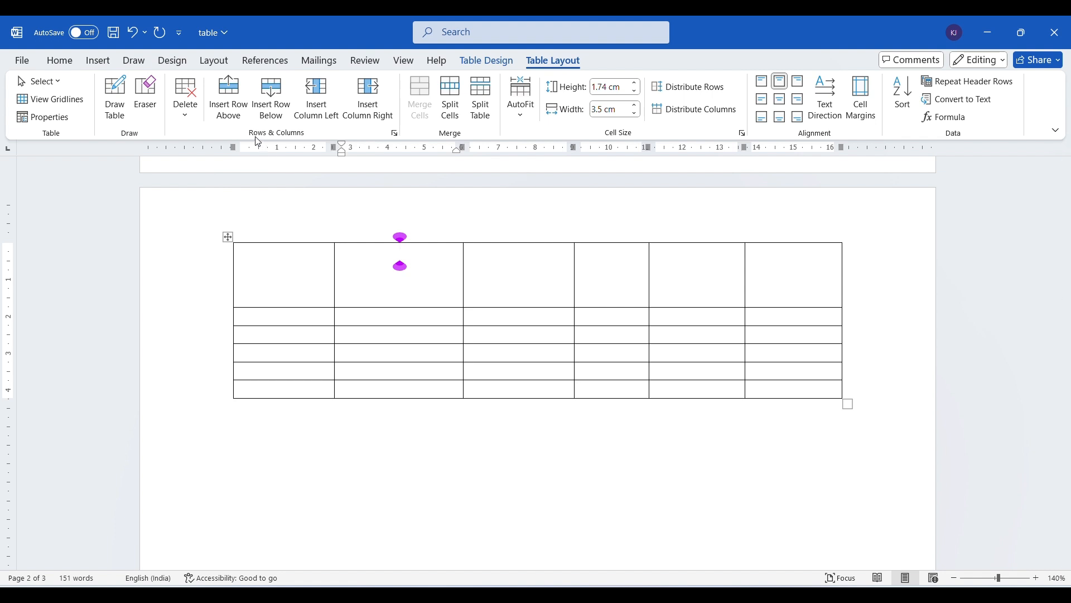
Step: Insert a blank row above the second student's row in the first marks table
scroll(420, 301, up, 12)
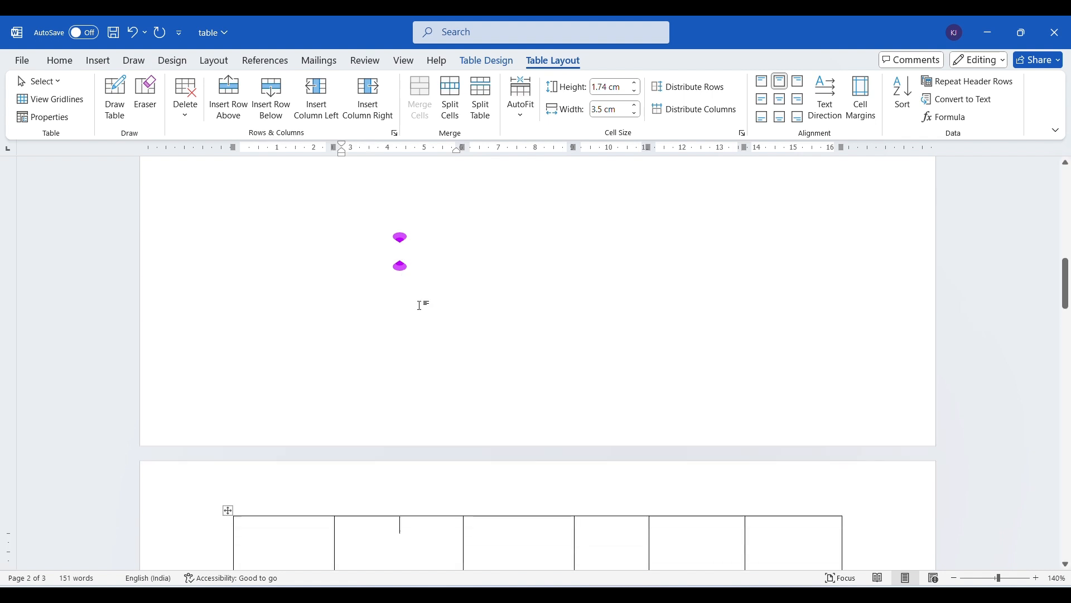
scroll(419, 307, up, 1)
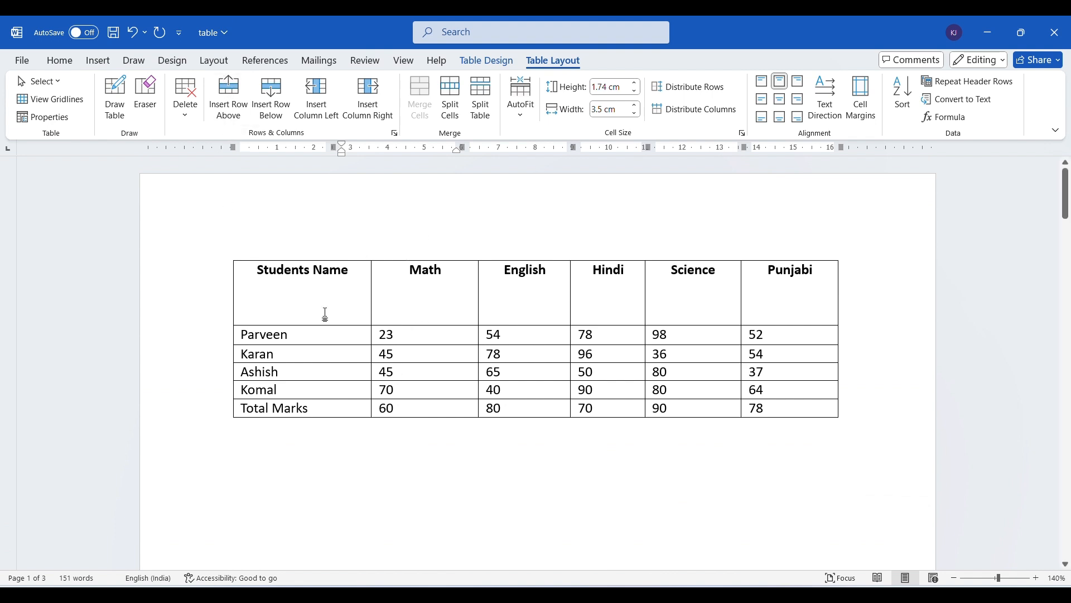
click(238, 354)
click(278, 352)
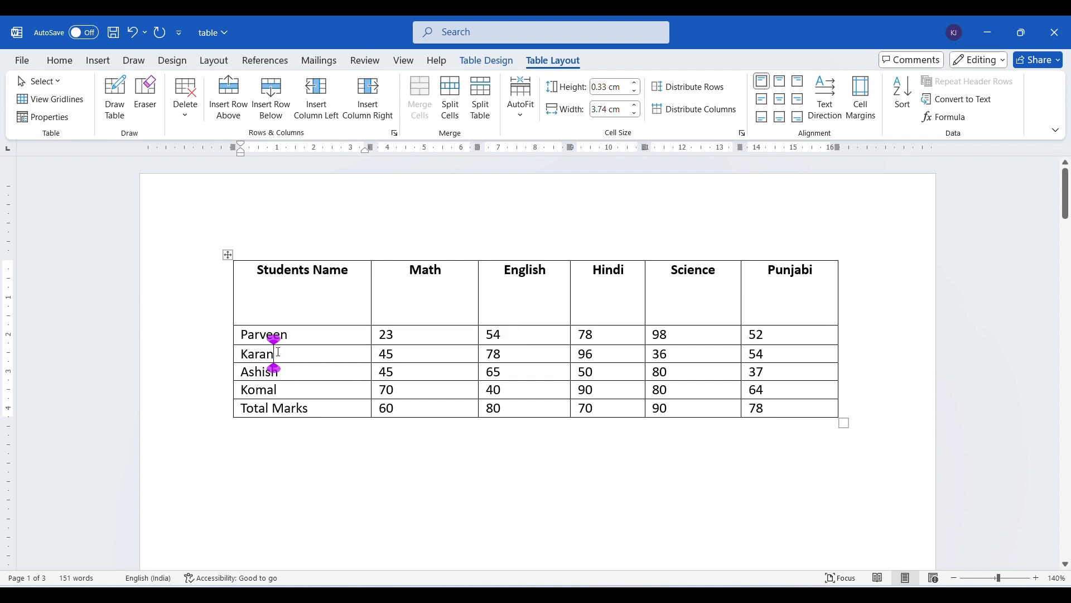
click(245, 352)
click(233, 113)
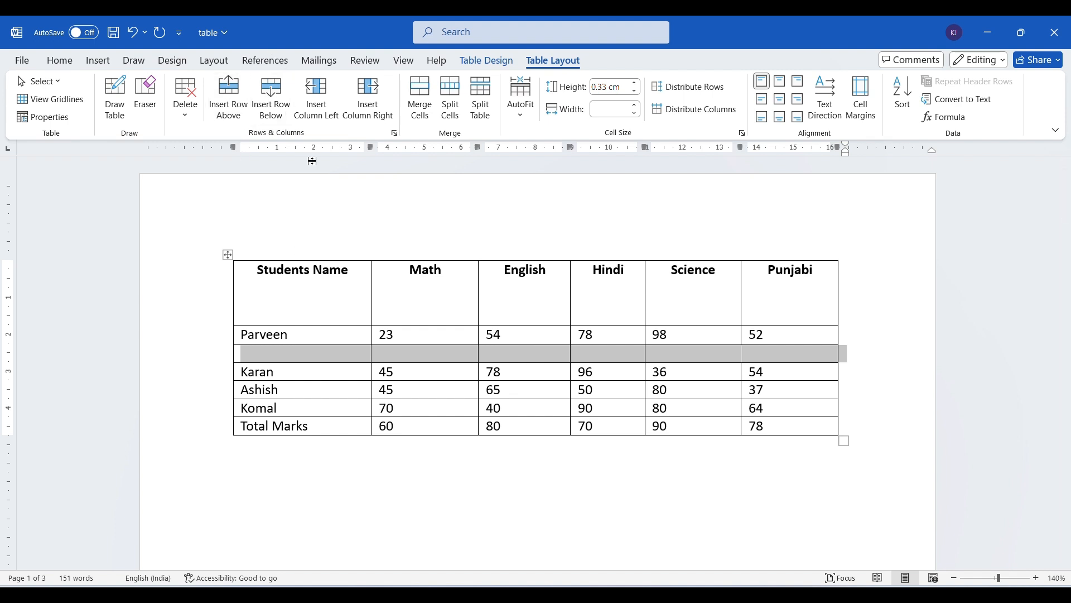
Step: Insert a blank row below the second student's row
click(263, 375)
click(242, 372)
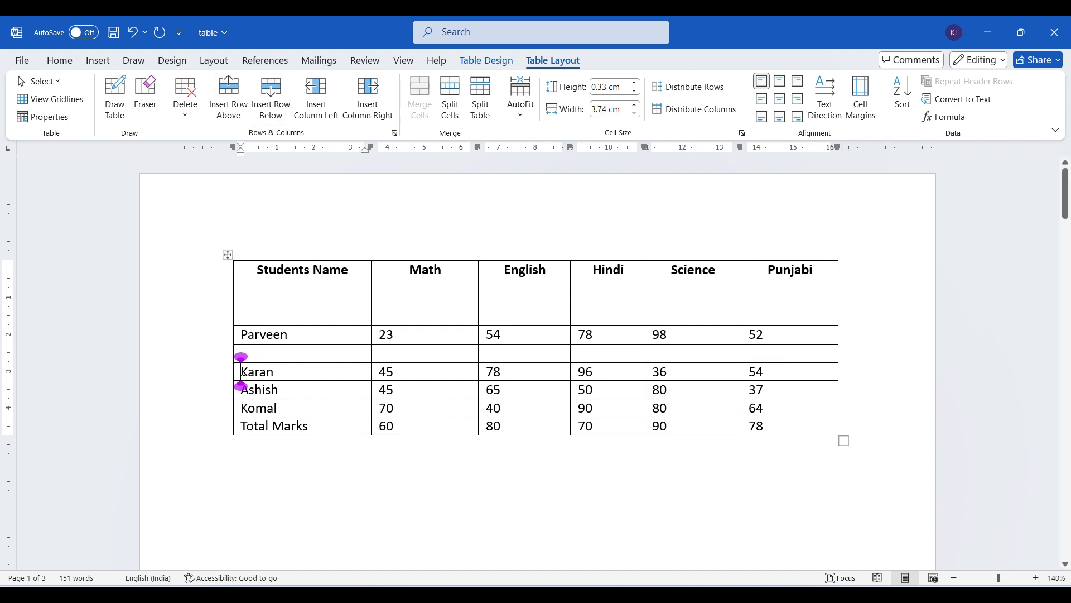
click(273, 119)
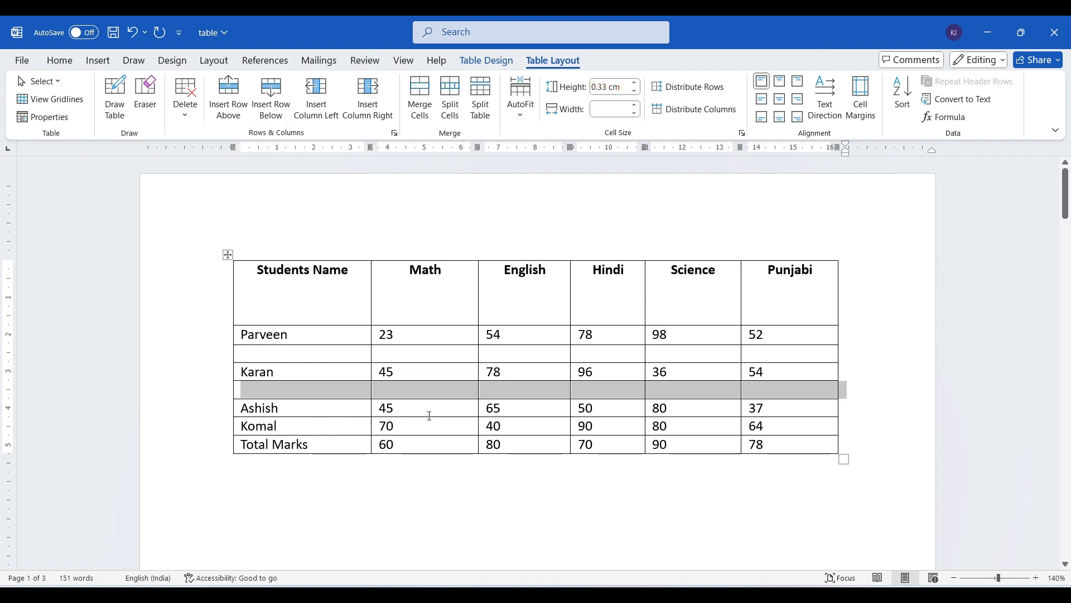
Step: Fill the two blank rows with student names and the marks 45, 45, 76, 56, 76 and 65, 60, 70, 59, 60
click(389, 370)
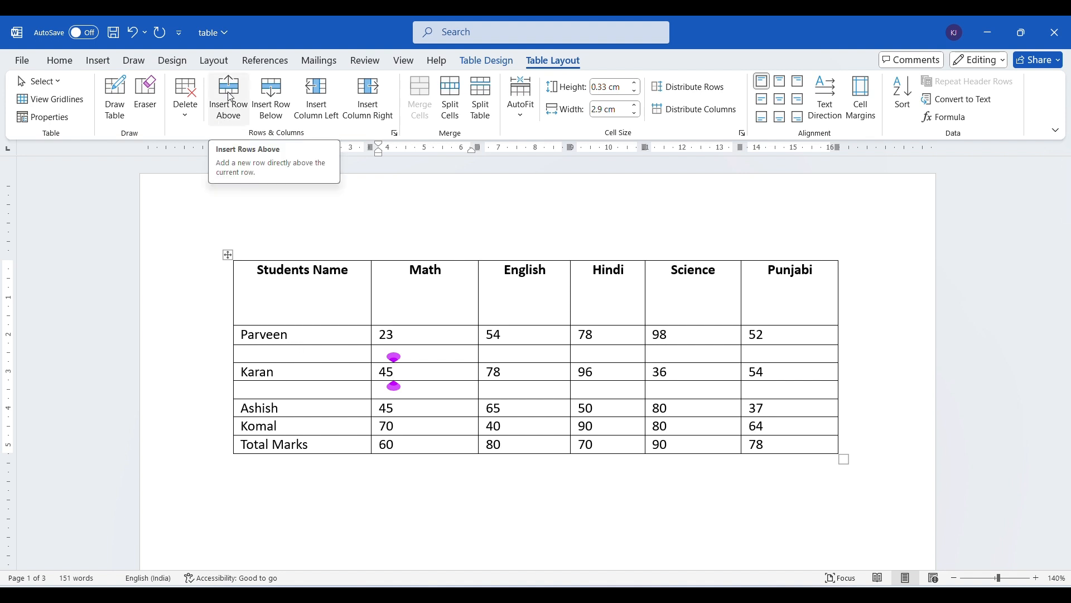
click(250, 352)
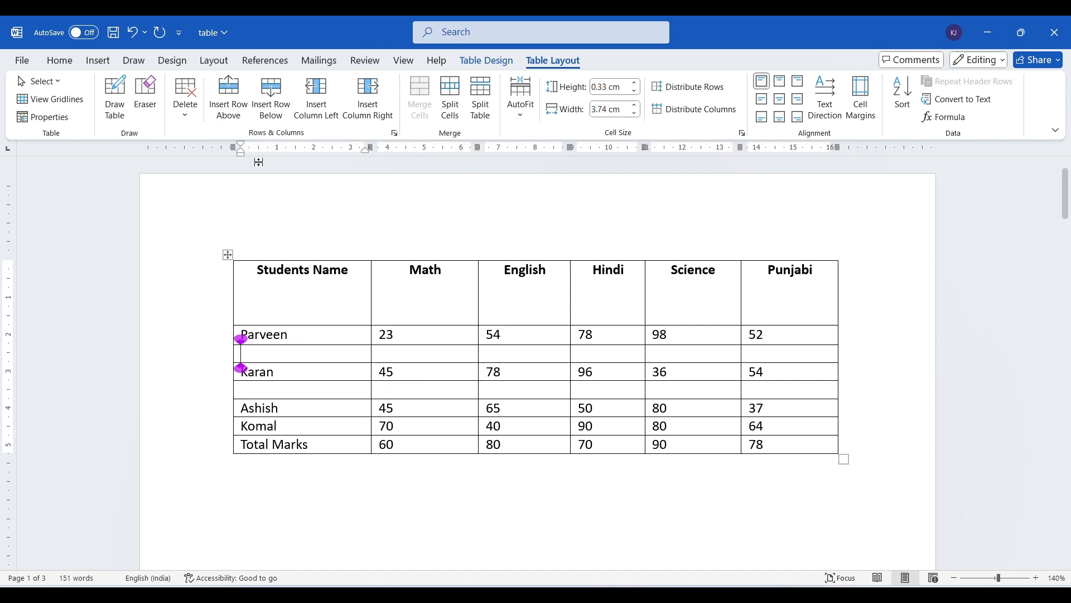
click(282, 391)
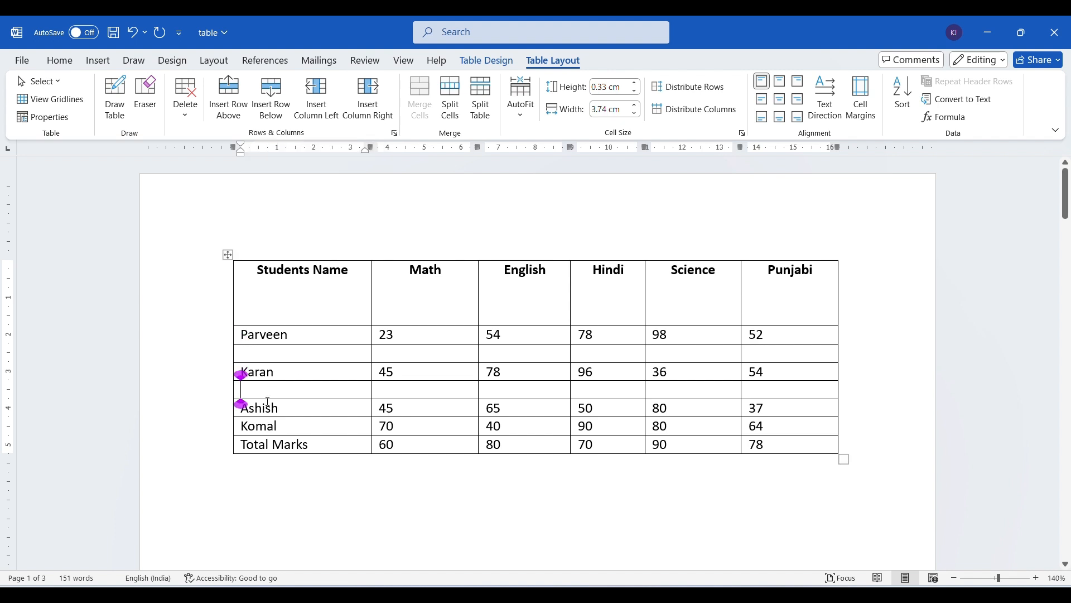
click(249, 350)
text(Gourav)
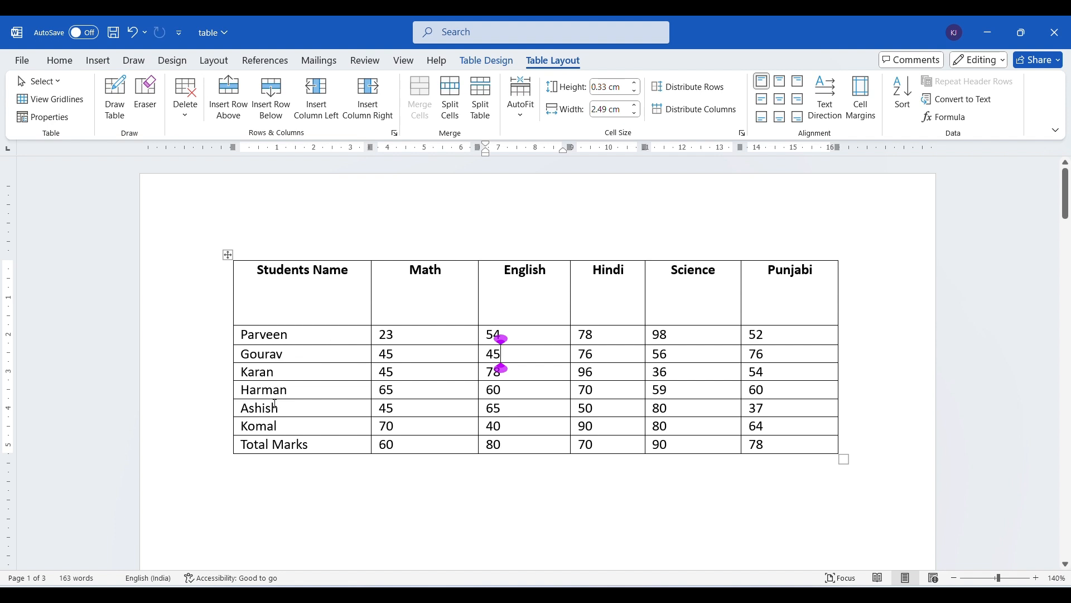
Step: Insert a blank column to the left of the English column in the first marks table
click(341, 372)
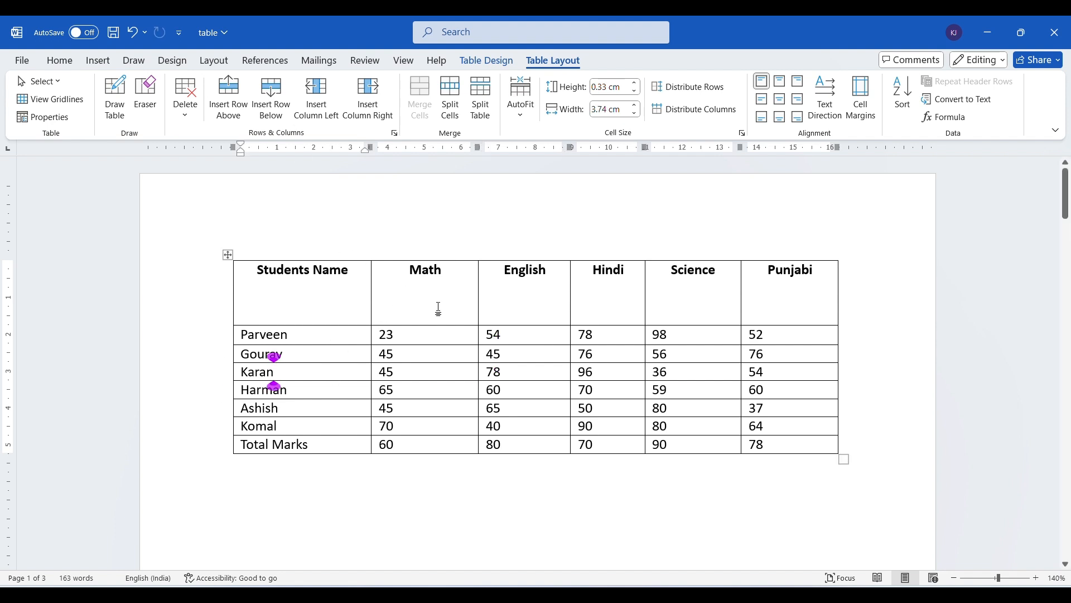
click(450, 372)
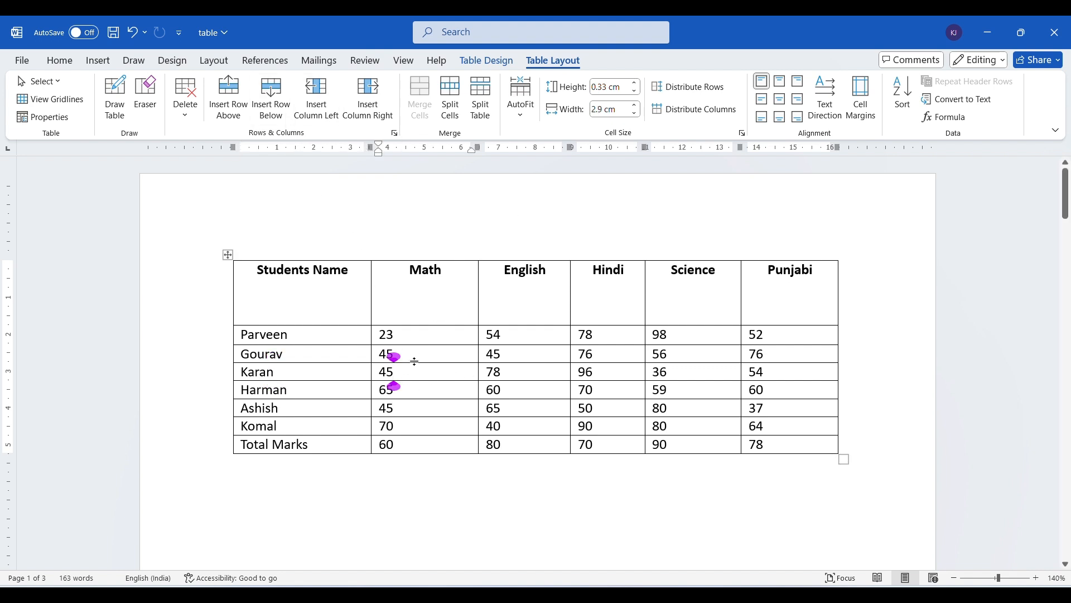
click(481, 371)
click(487, 373)
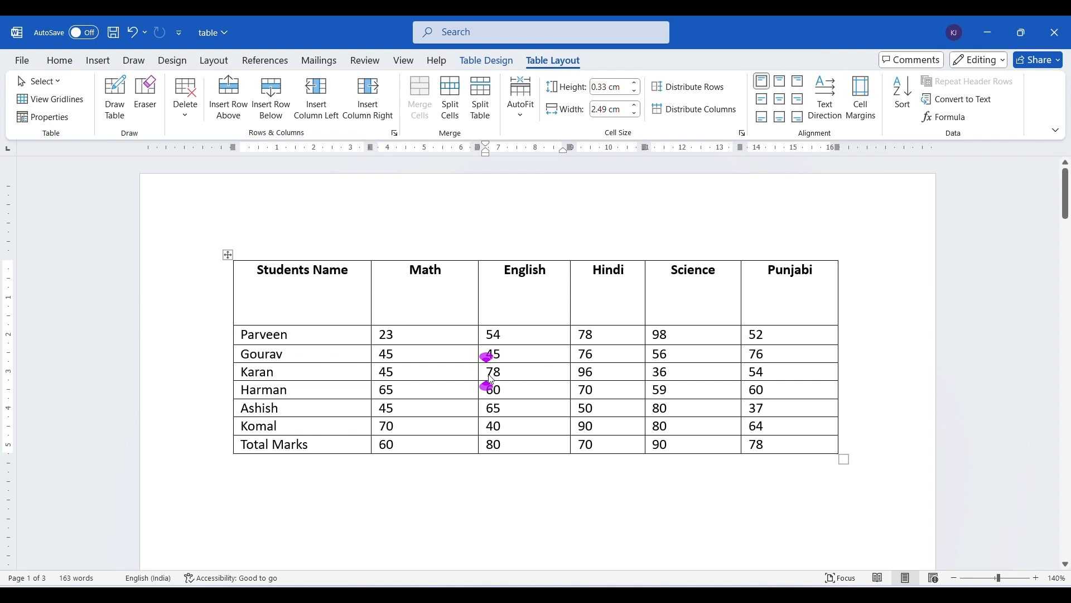
click(498, 291)
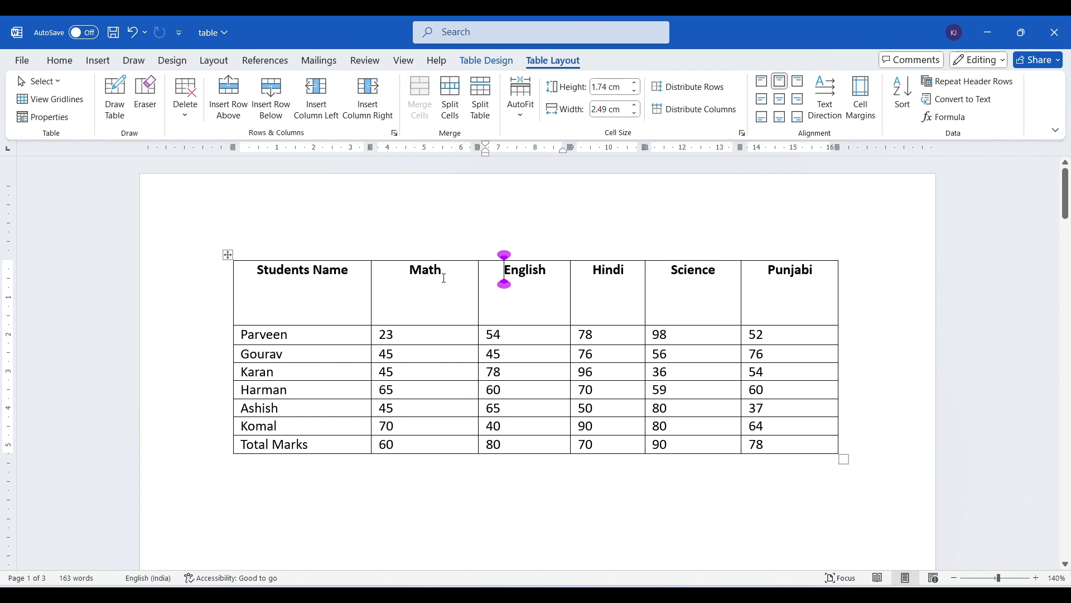
click(504, 255)
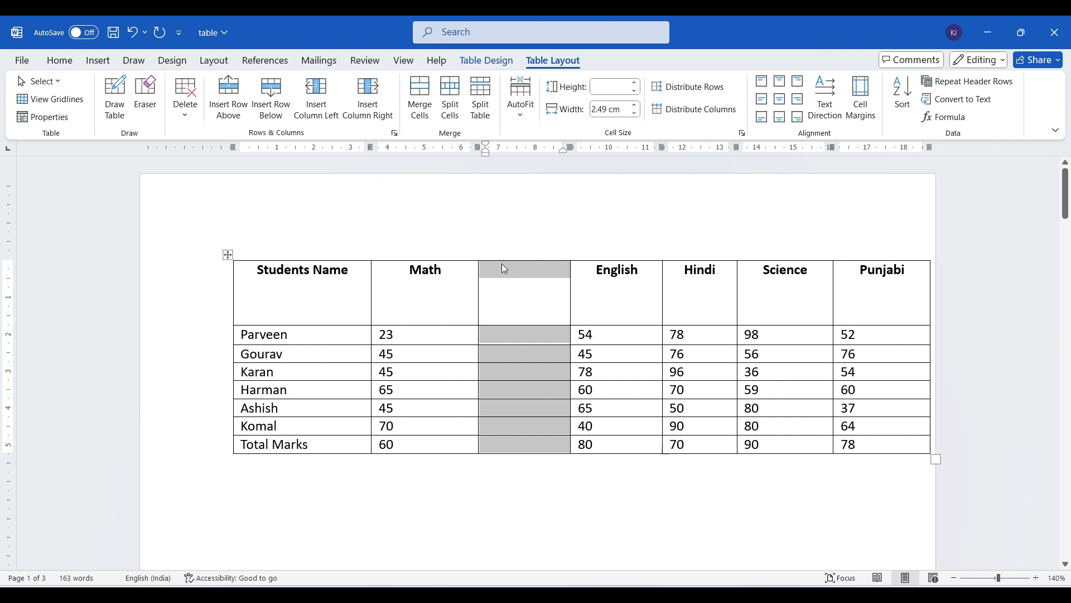
Step: Insert a blank column to the right of the English column
click(524, 284)
click(410, 284)
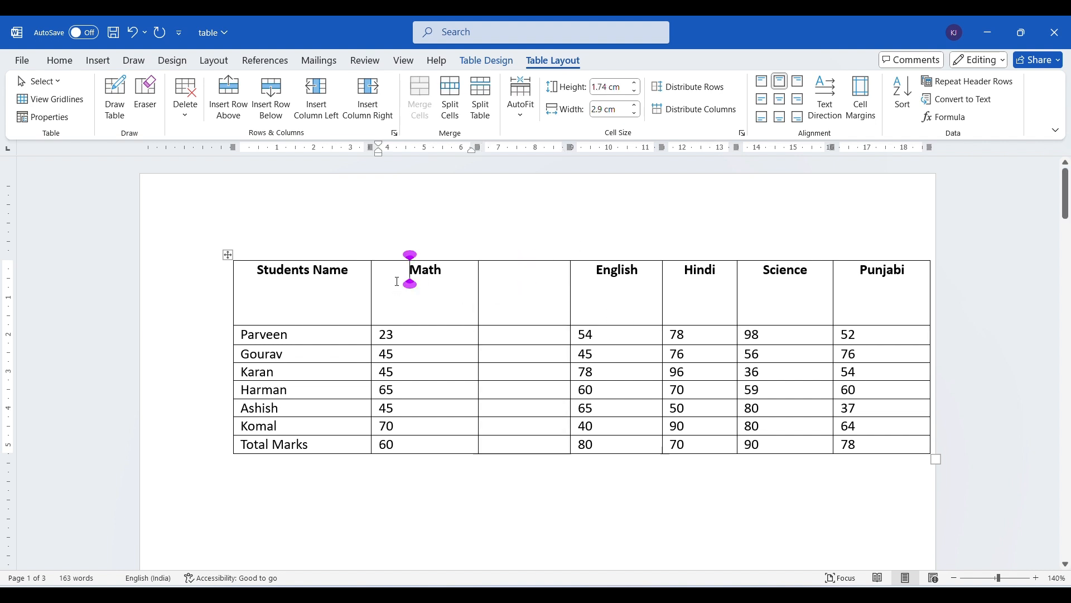
click(603, 269)
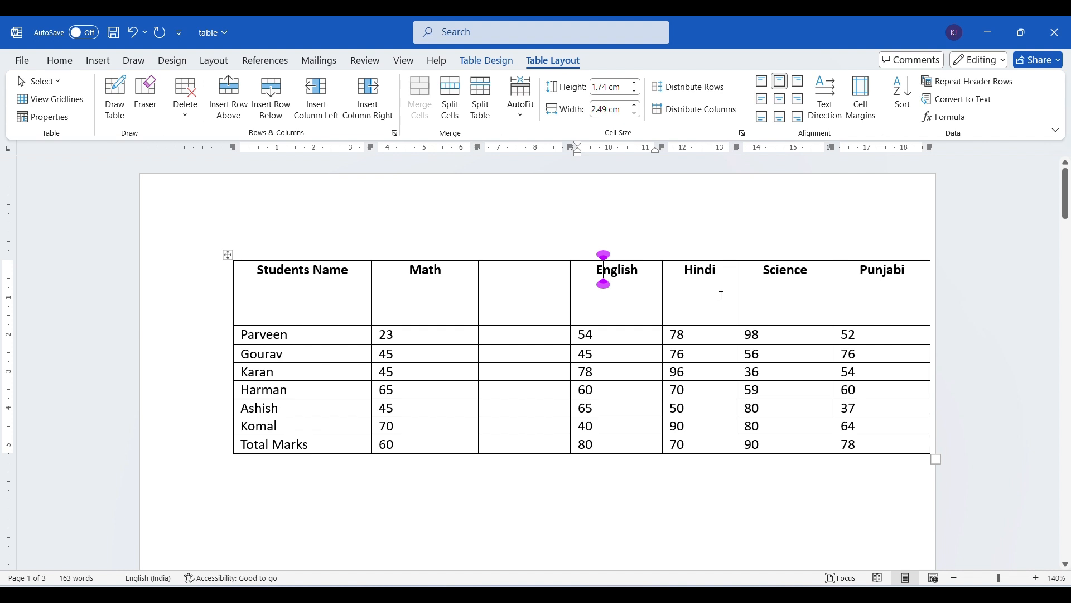
click(368, 100)
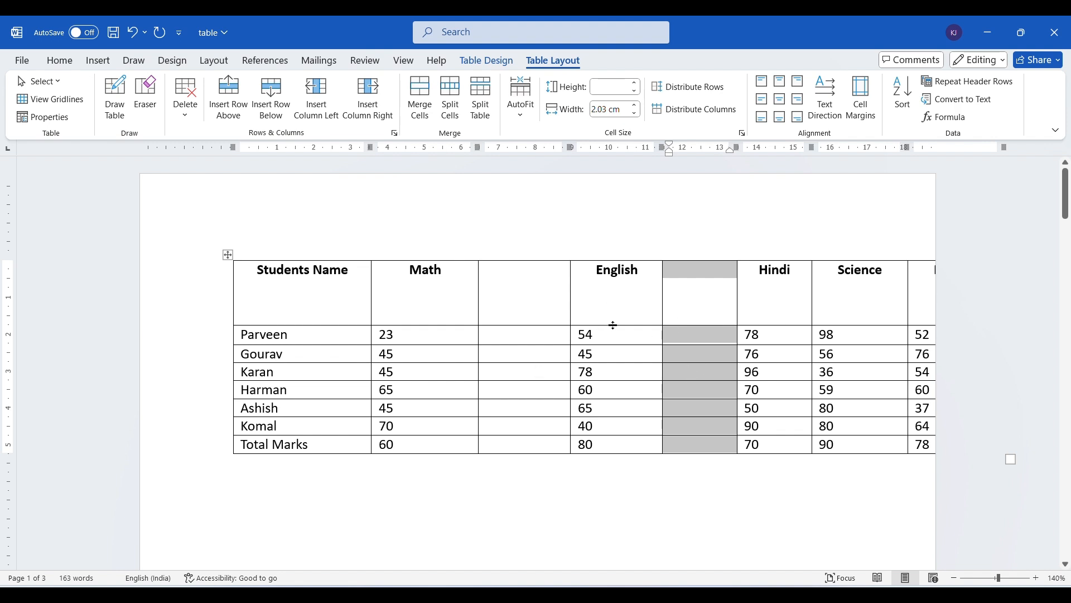
Step: Delete the two blank columns on either side of the English column
click(184, 103)
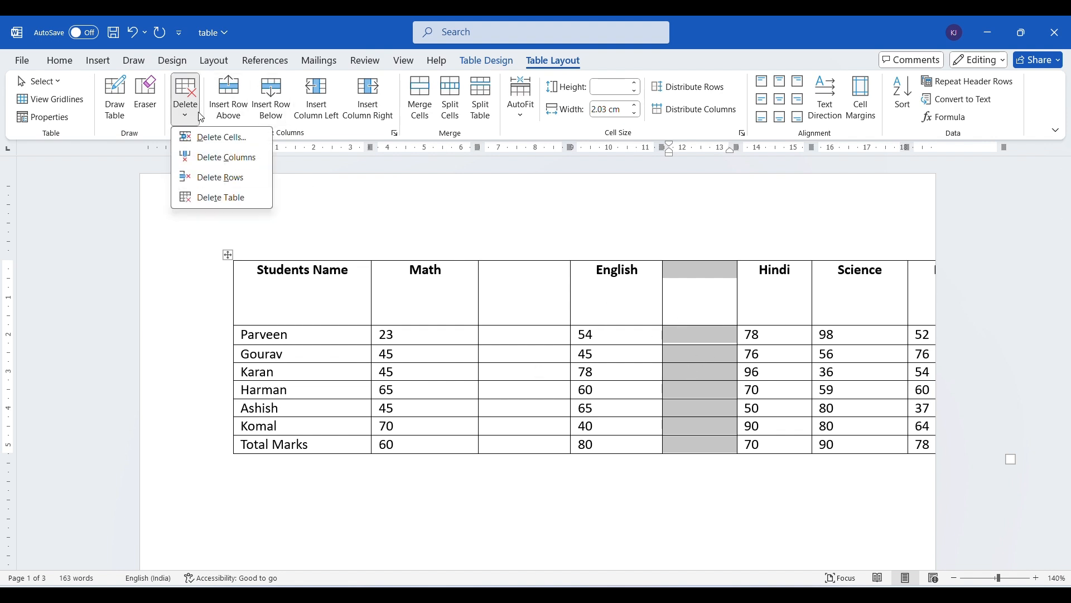
click(212, 162)
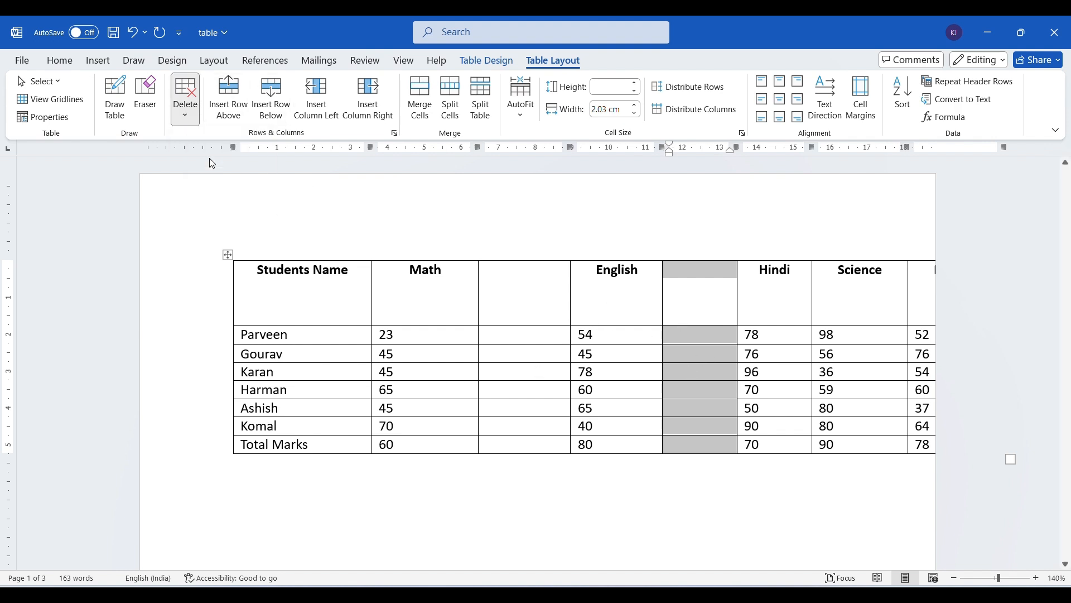
click(522, 346)
click(491, 297)
click(180, 116)
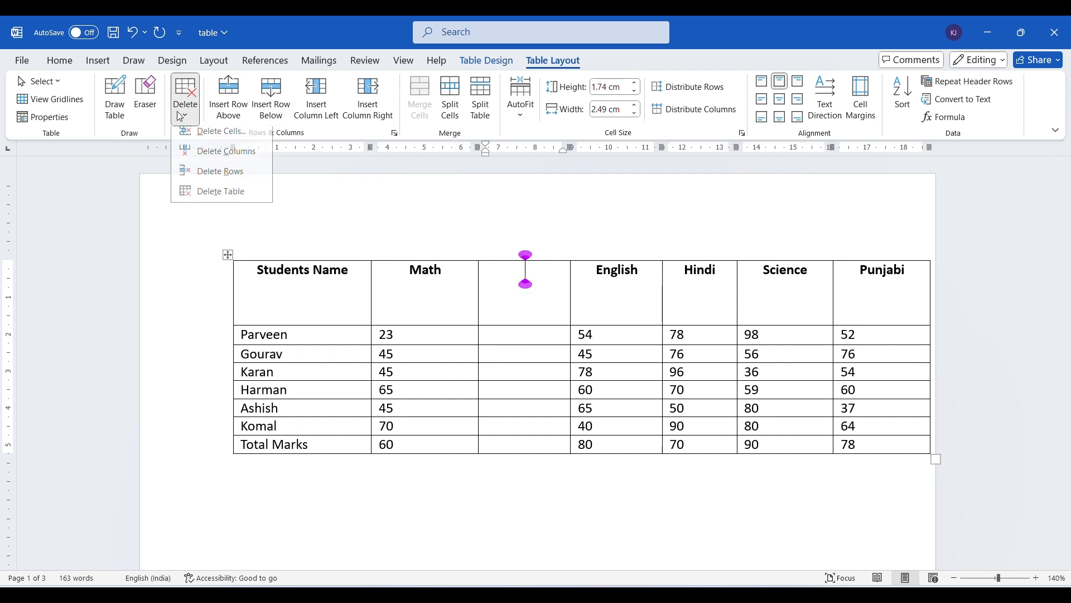
click(230, 159)
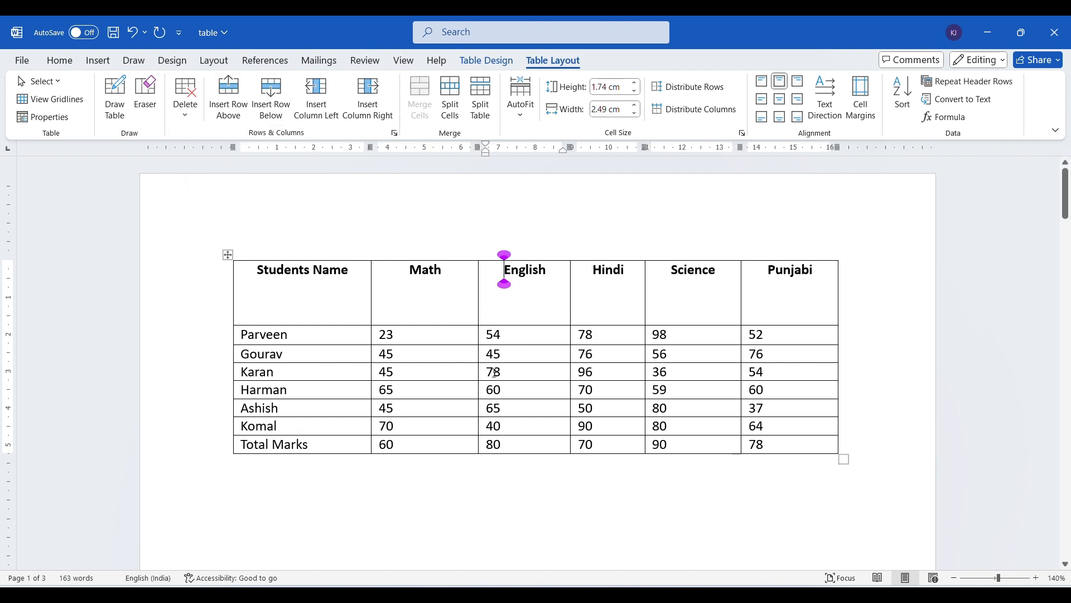
Step: Delete the whole borderless marks table below the first one on page 1
click(394, 372)
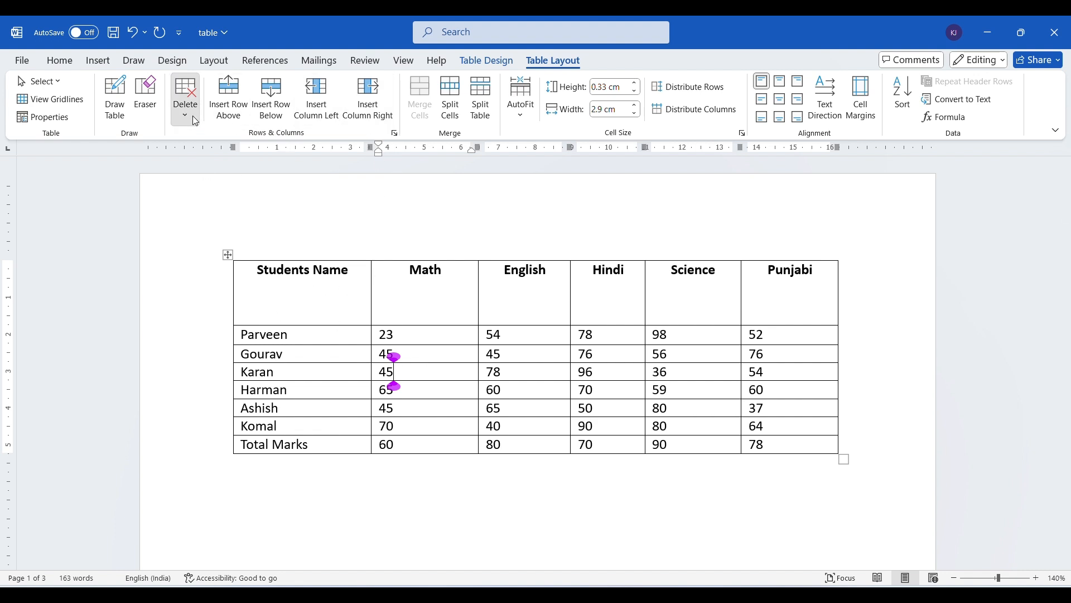
click(185, 99)
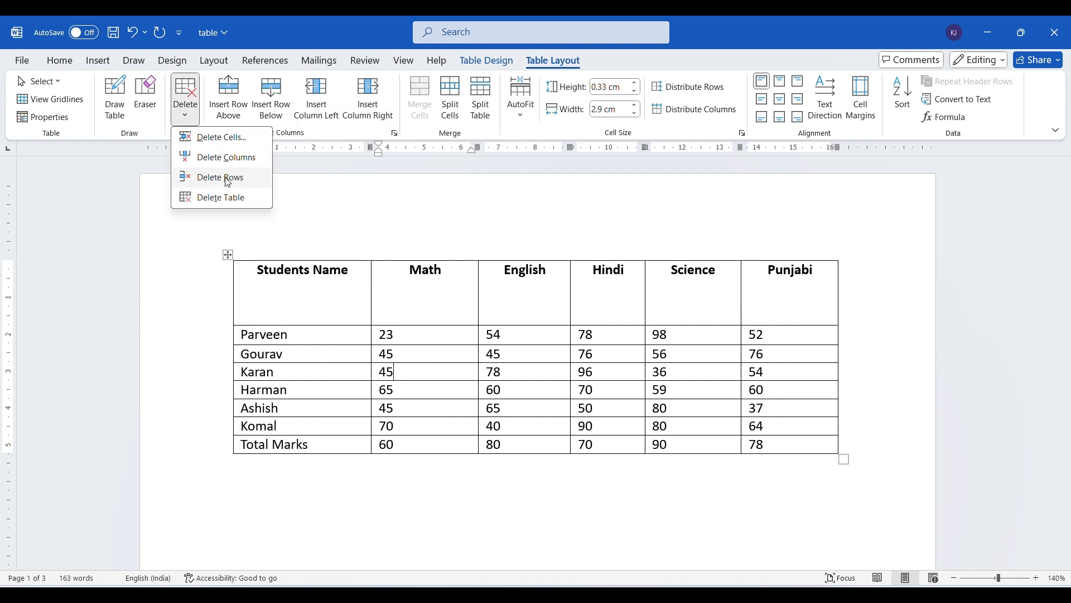
scroll(409, 337, down, 7)
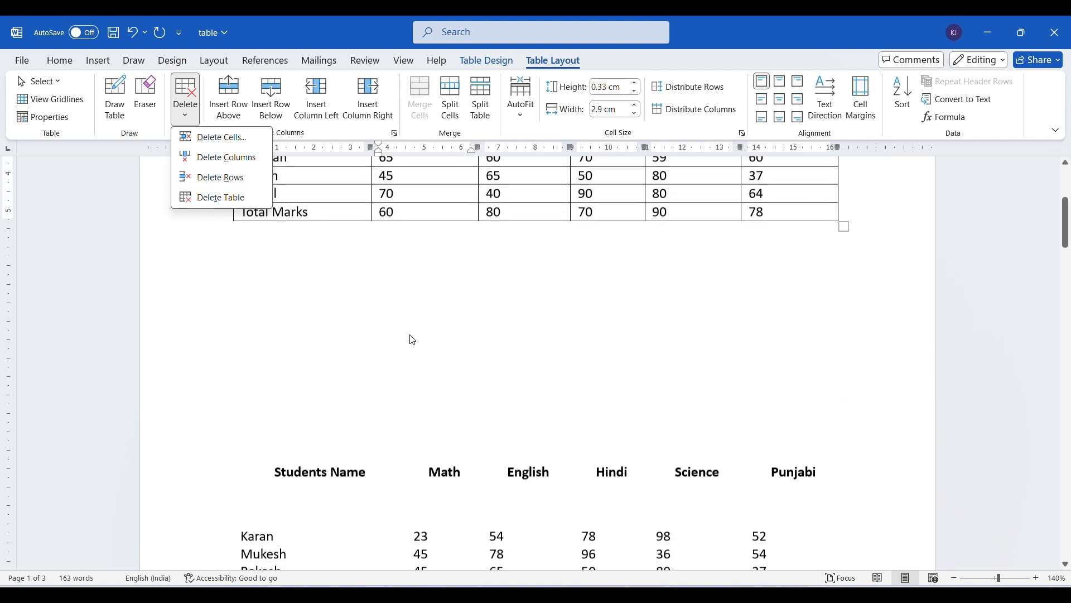
click(302, 282)
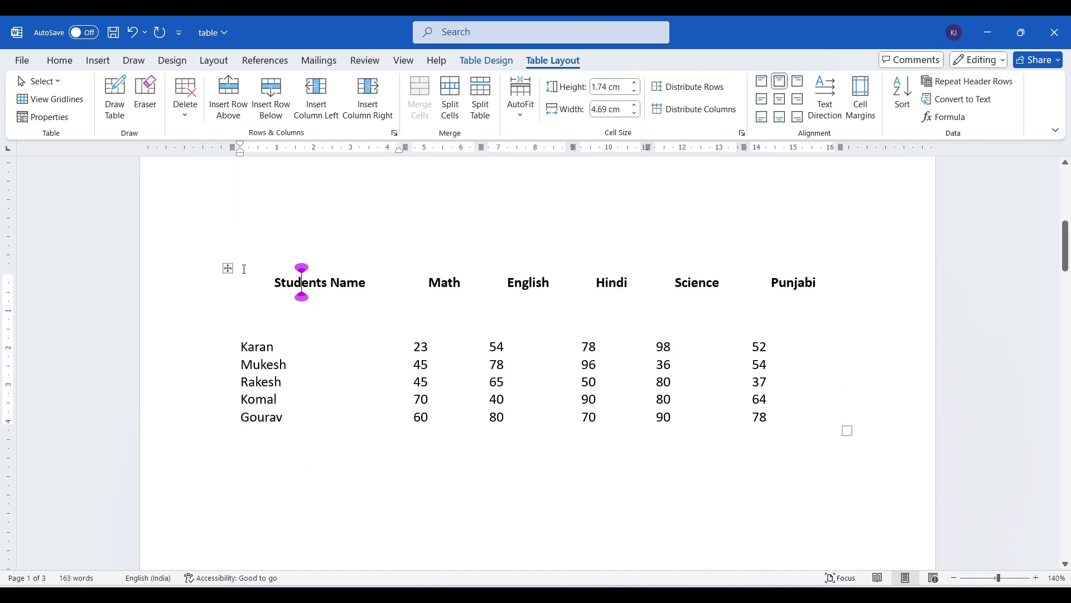
click(229, 268)
click(185, 100)
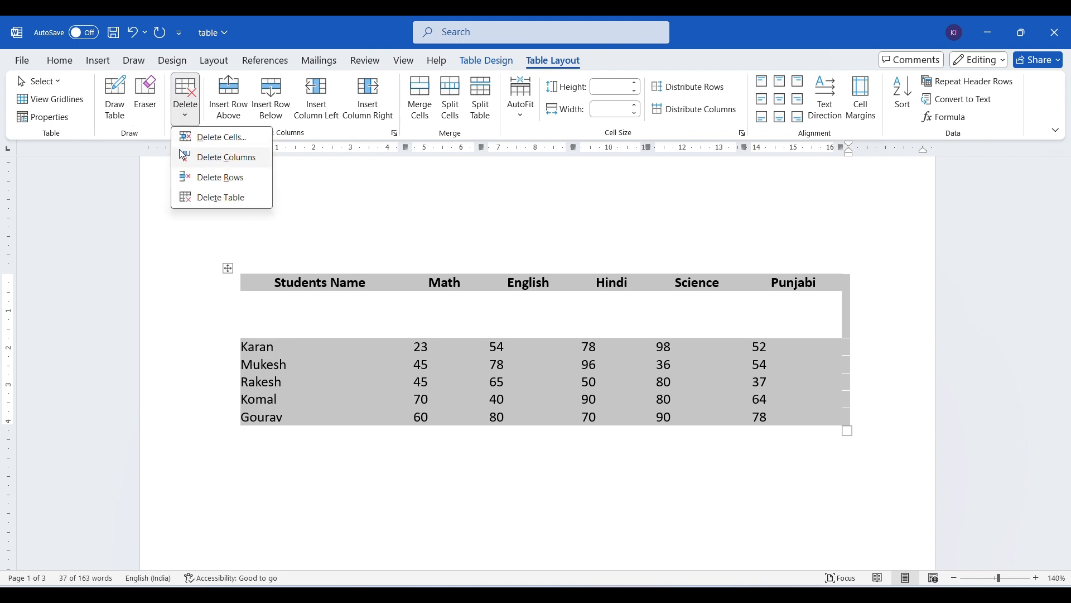
click(212, 197)
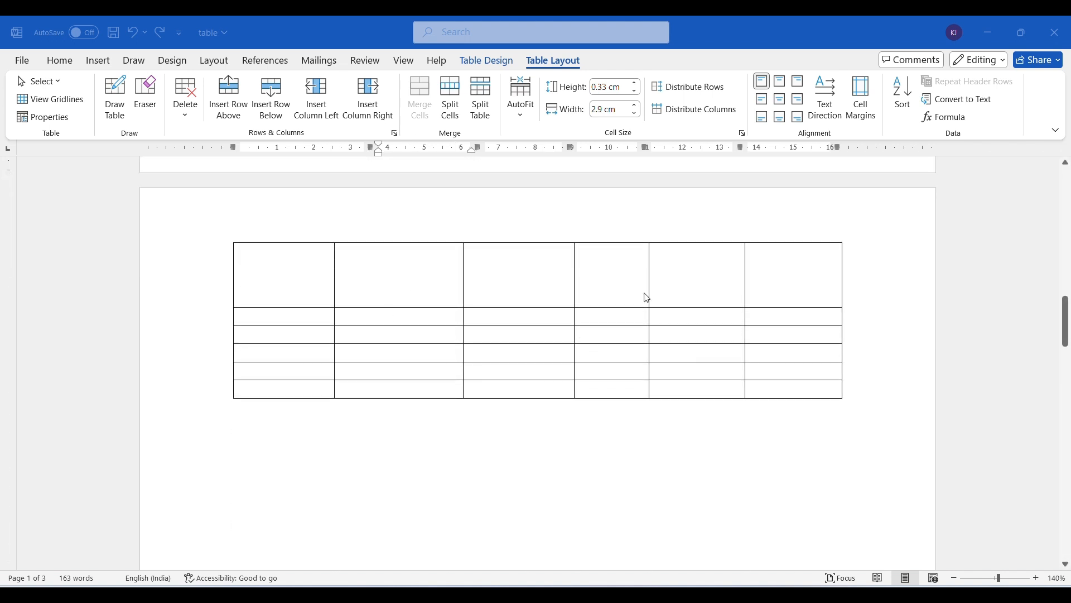
Step: Merge the second and third cells of the second row in the blank table on page 2
click(509, 328)
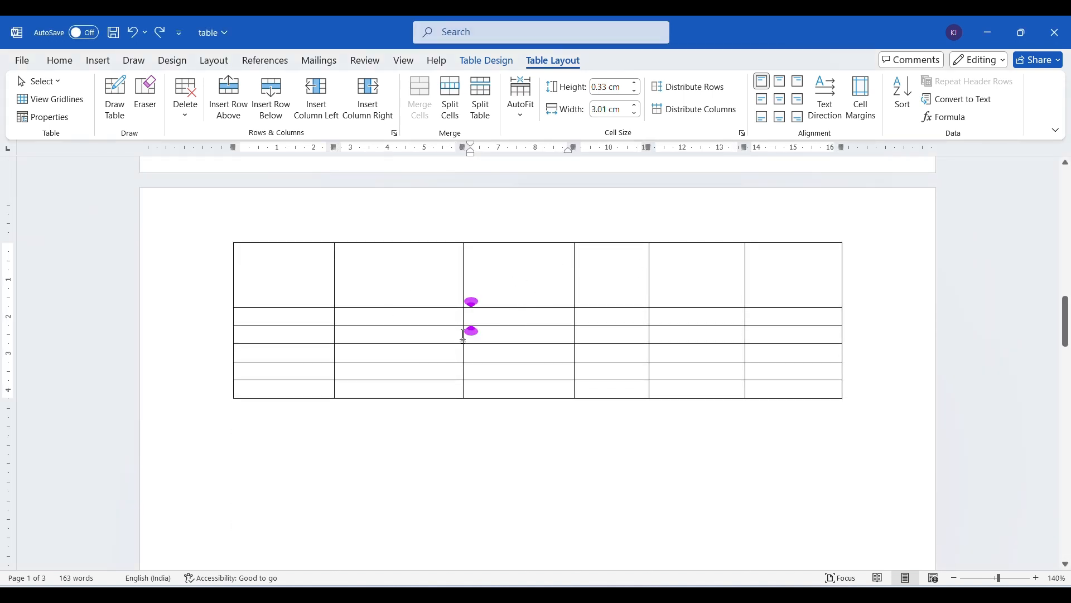
drag(472, 317, 394, 318)
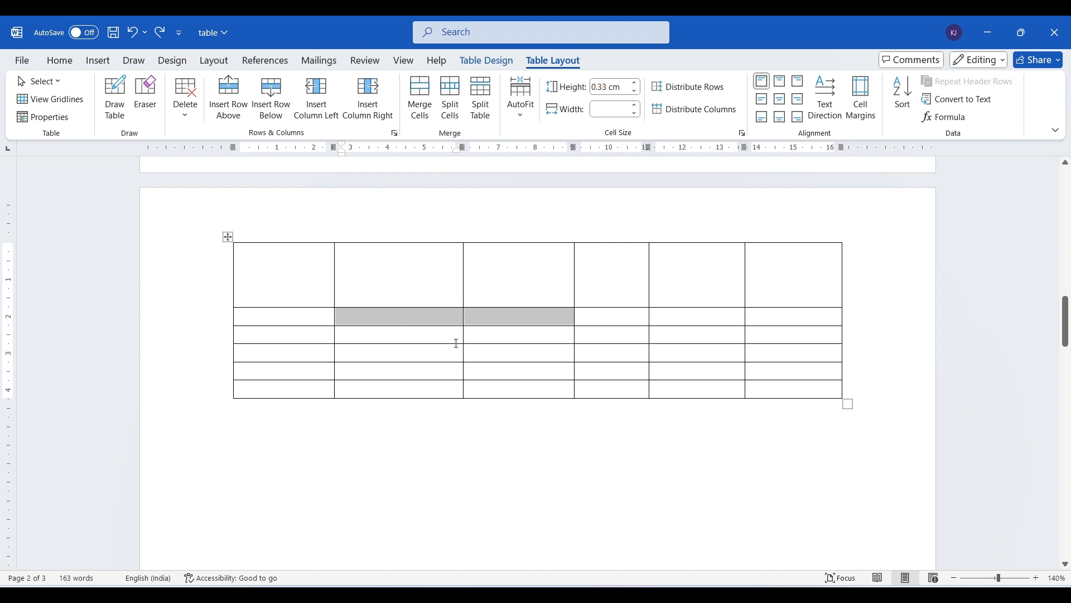
click(419, 100)
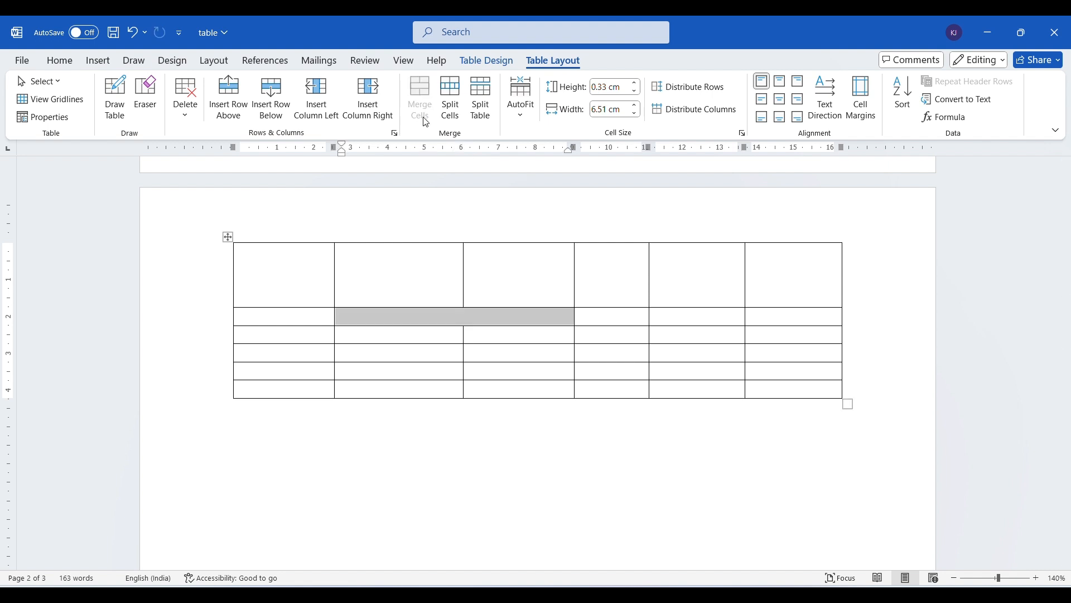
click(531, 357)
Step: Split the merged cell in the blank table's second row into 2 columns and 1 row
click(361, 318)
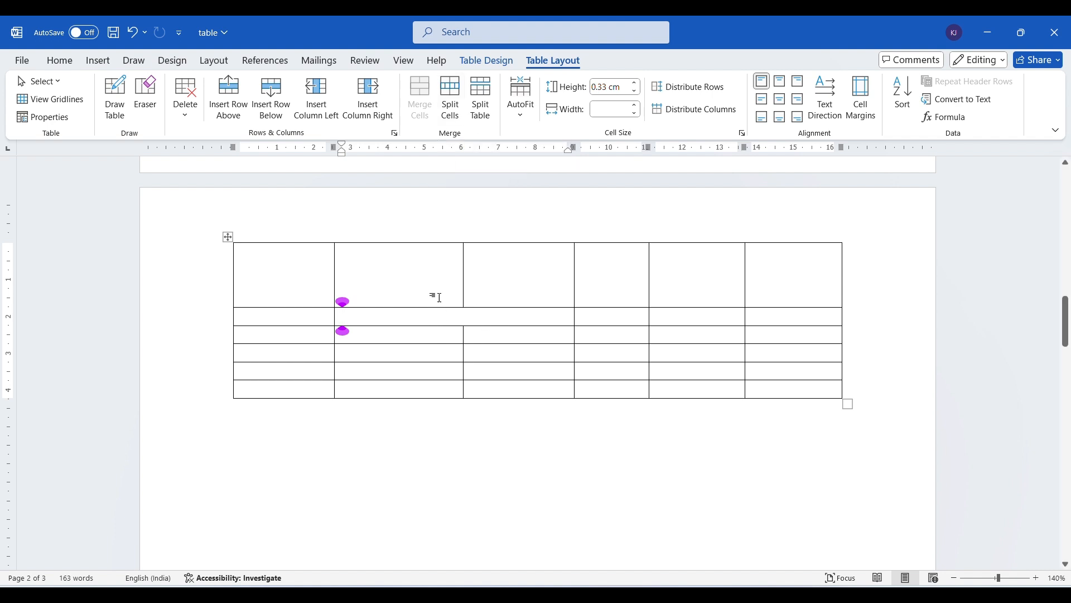
click(450, 98)
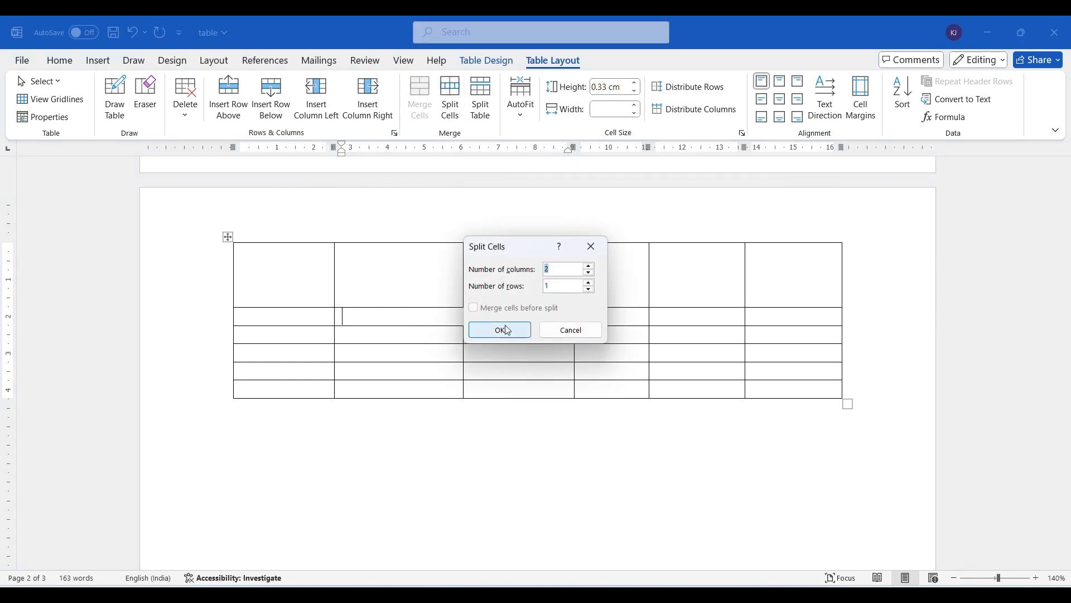
drag(503, 246, 655, 256)
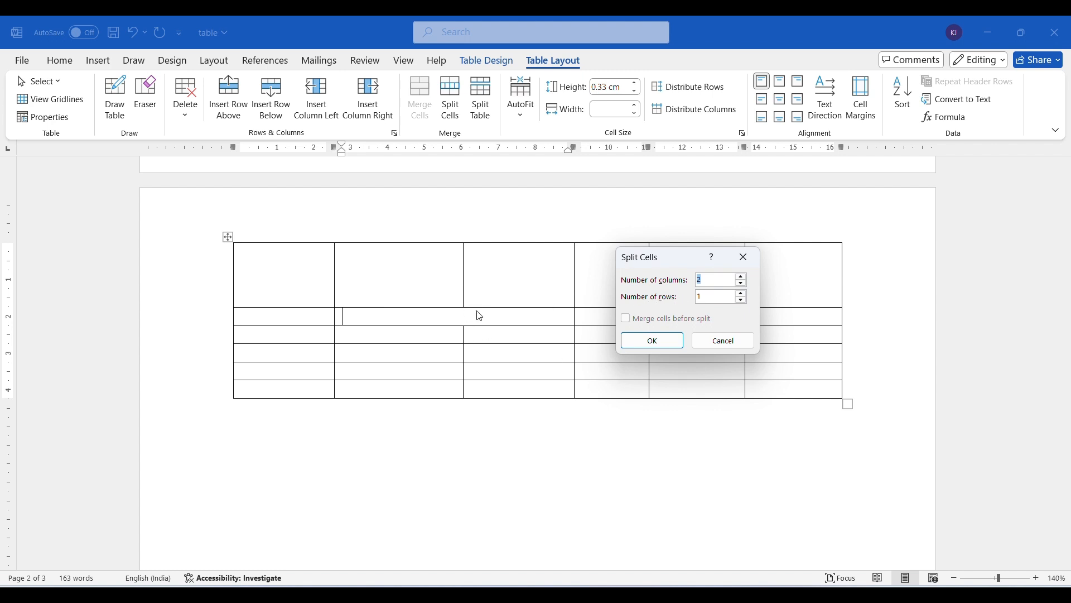
click(649, 340)
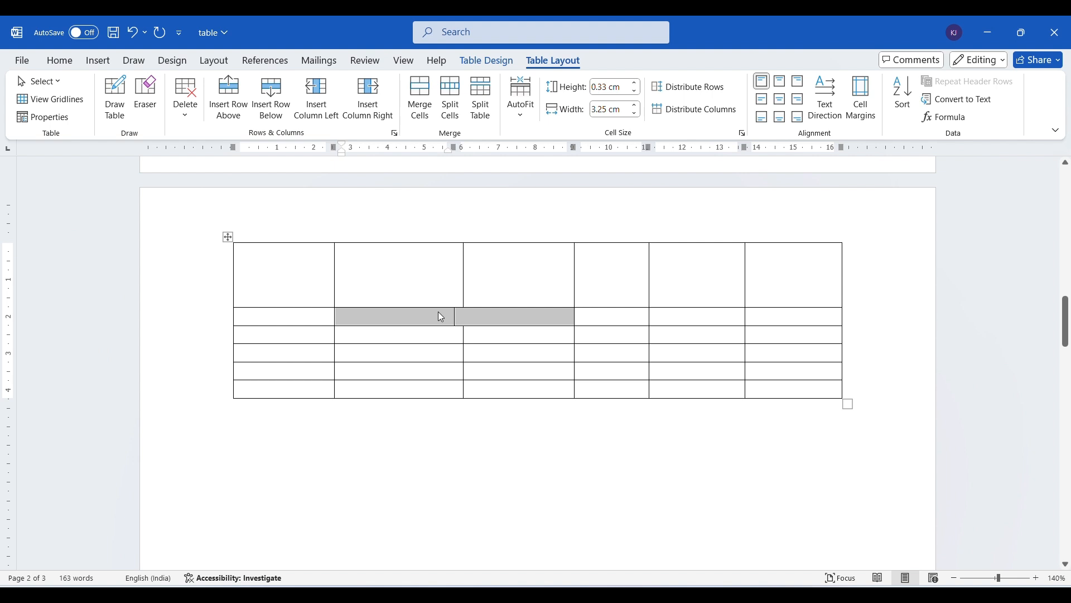
click(480, 340)
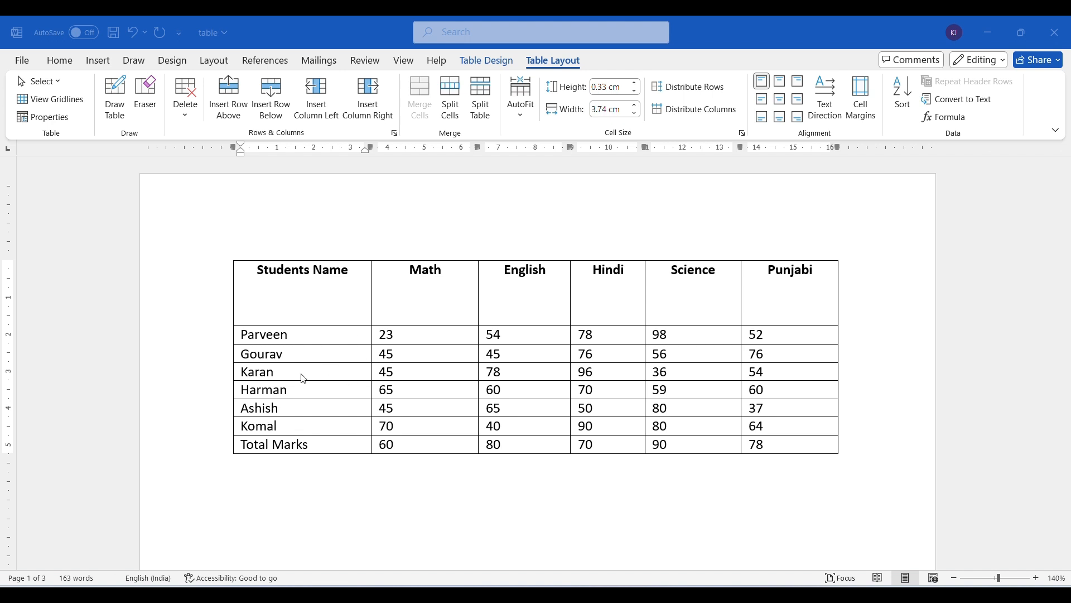
Step: Split the first marks table in two so the second part starts at the third student's row
click(242, 371)
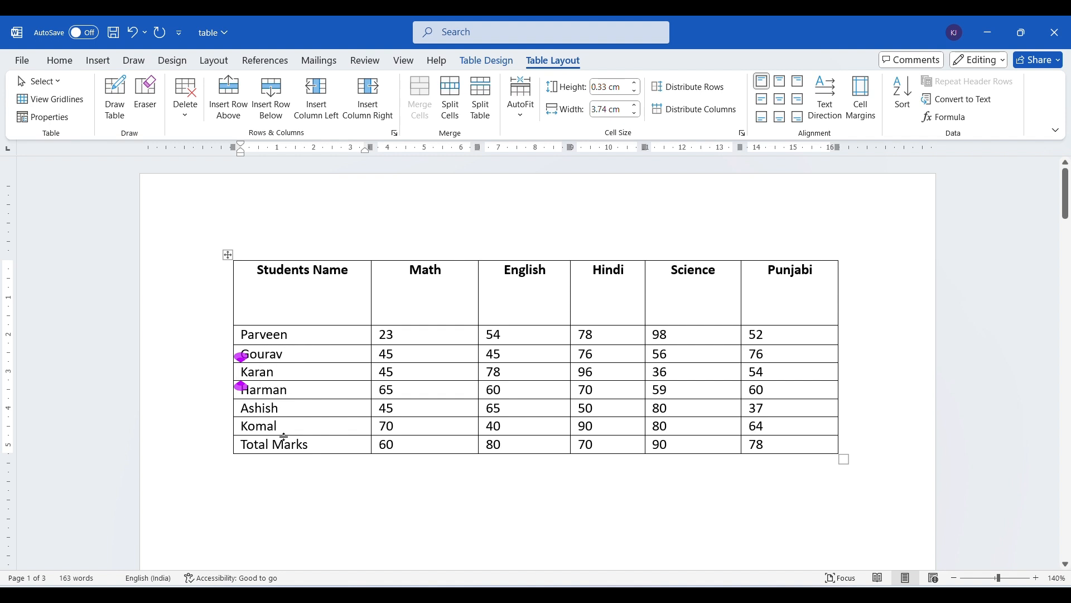
click(480, 100)
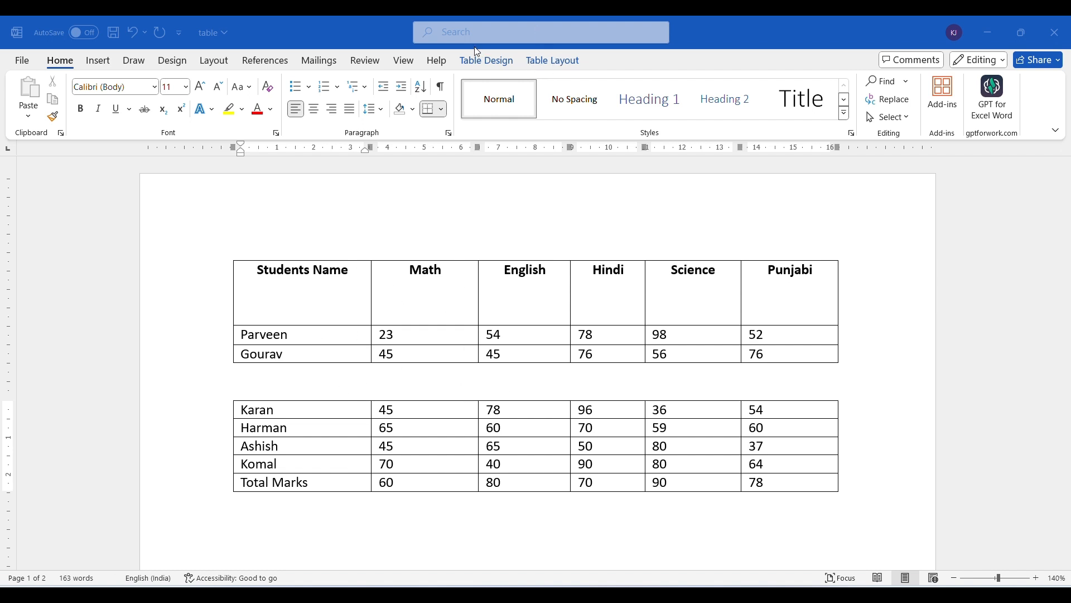
Step: Apply AutoFit Contents to the six-column marks table at the end of page 2
click(552, 61)
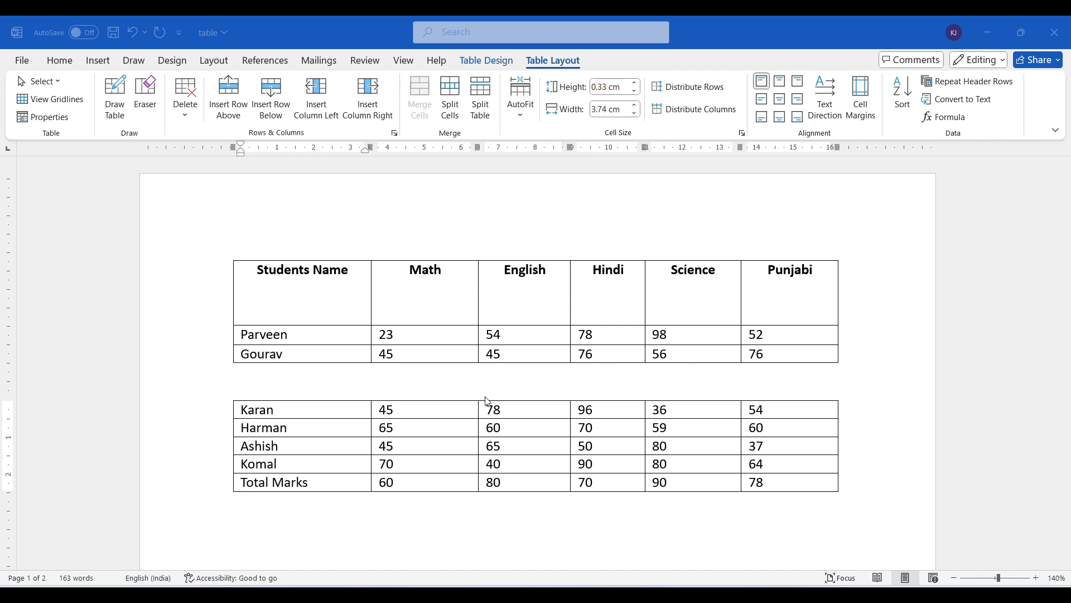
scroll(331, 350, down, 15)
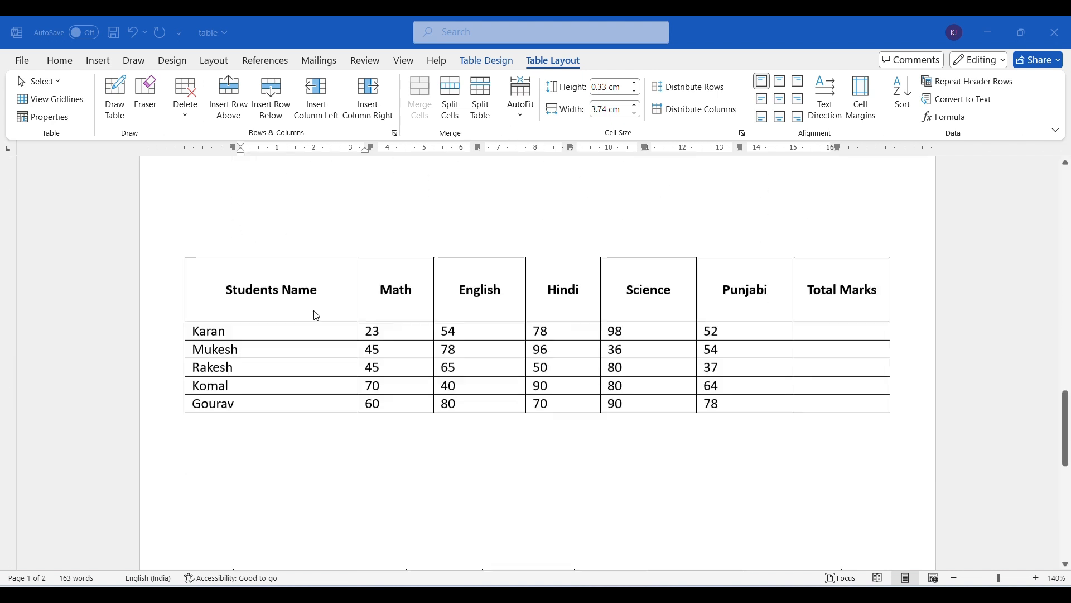
scroll(316, 313, down, 4)
scroll(316, 318, up, 3)
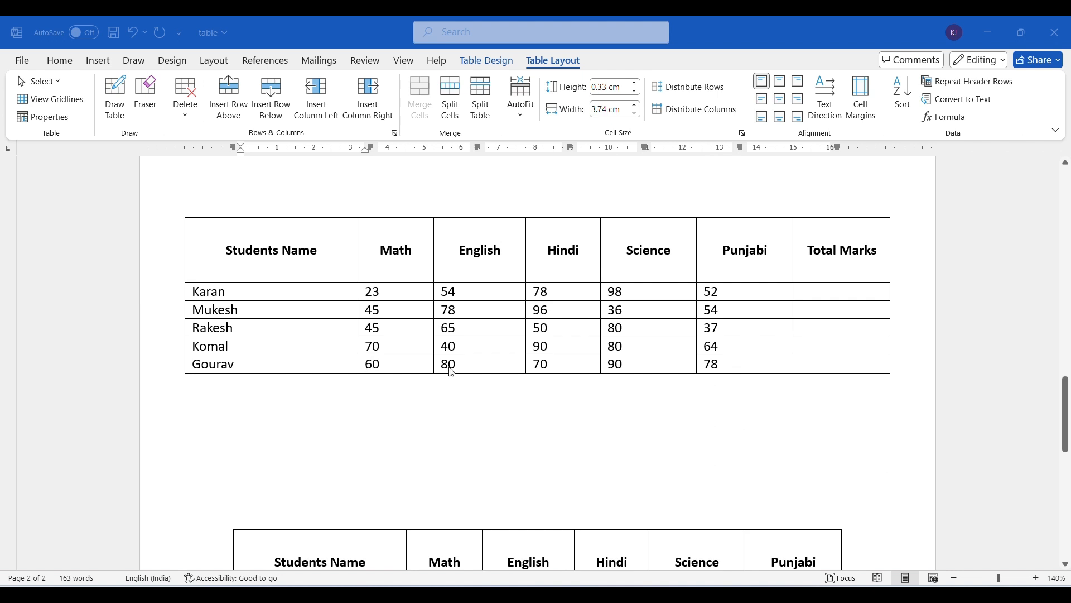
scroll(452, 371, down, 5)
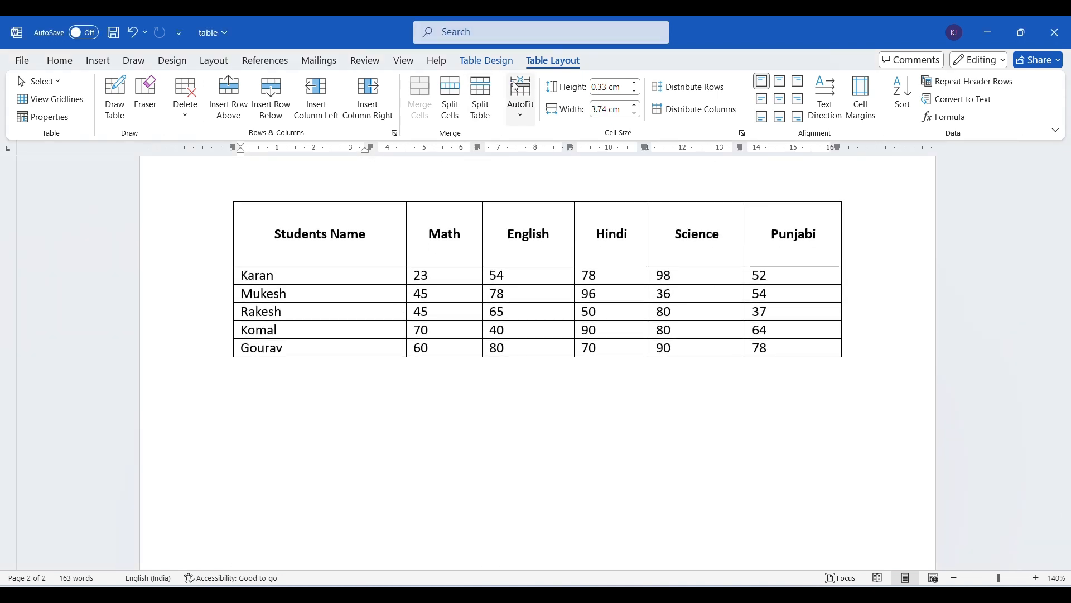
click(521, 107)
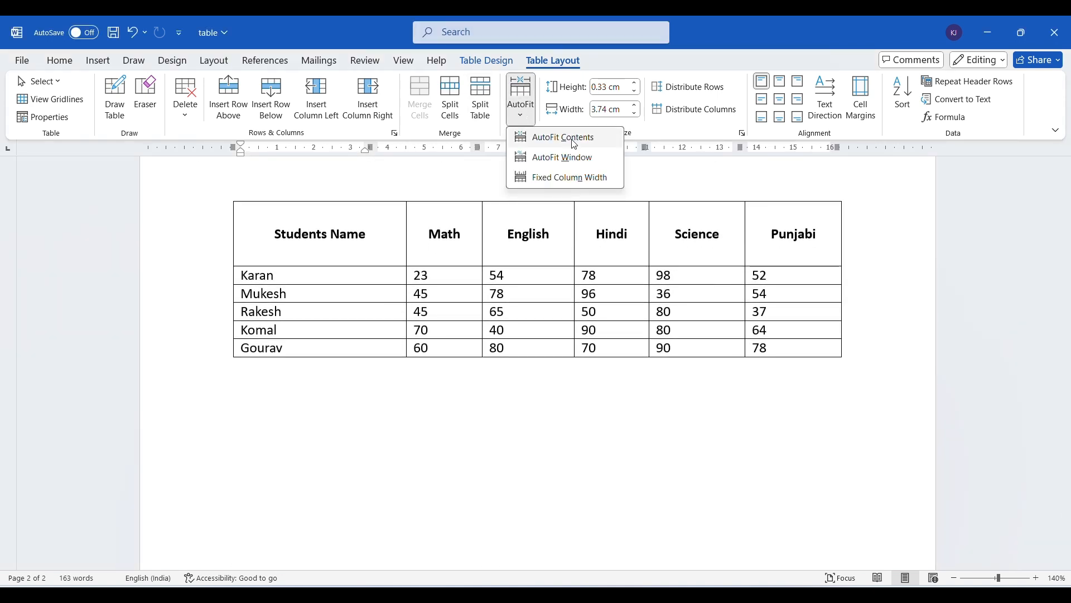
click(532, 300)
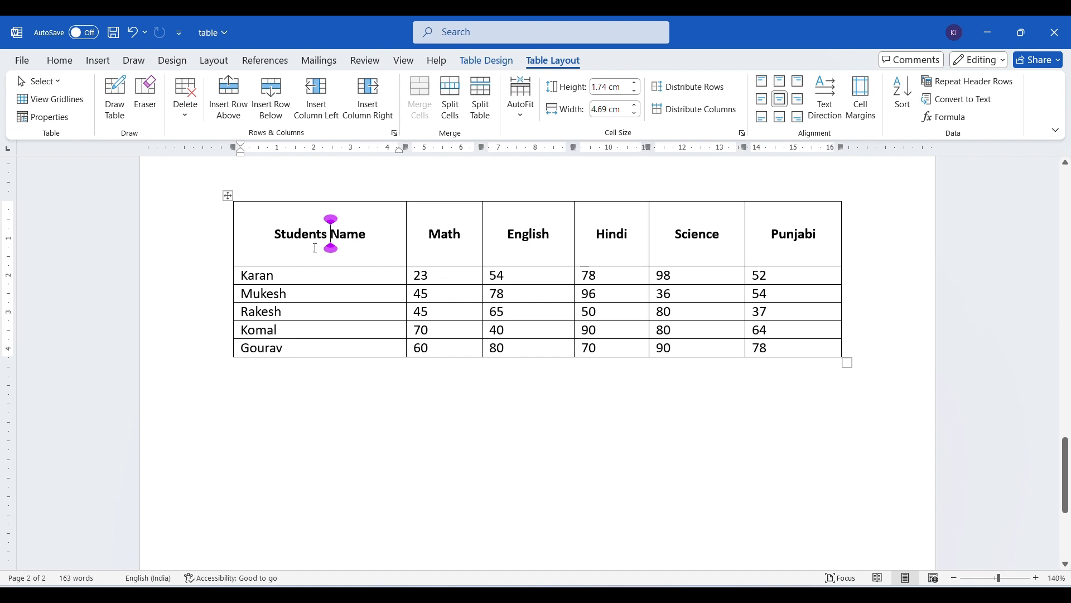
click(227, 195)
click(519, 111)
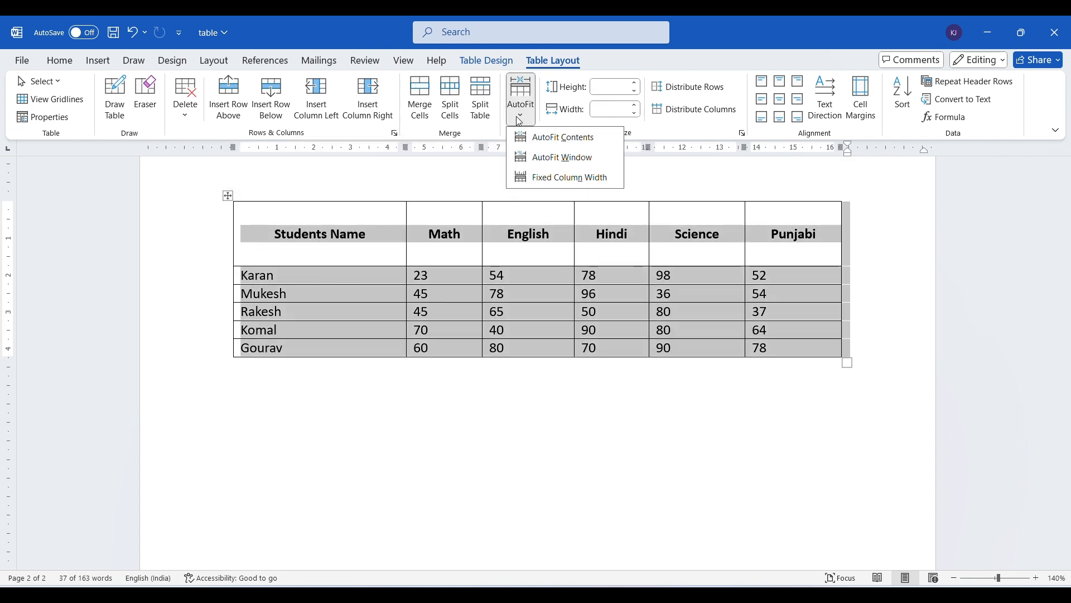
click(583, 140)
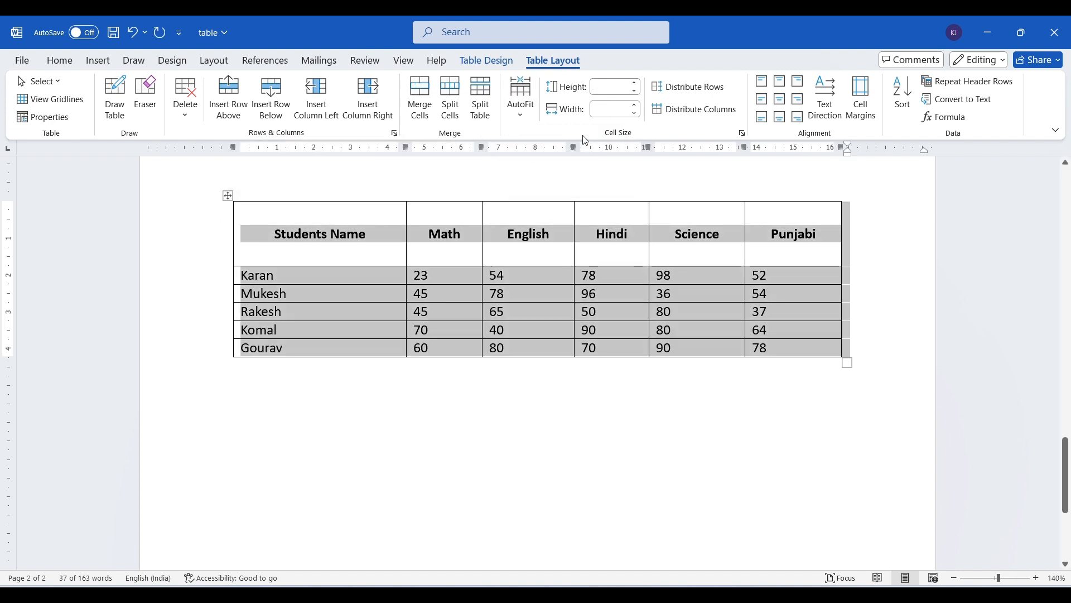
click(532, 116)
click(467, 266)
click(434, 289)
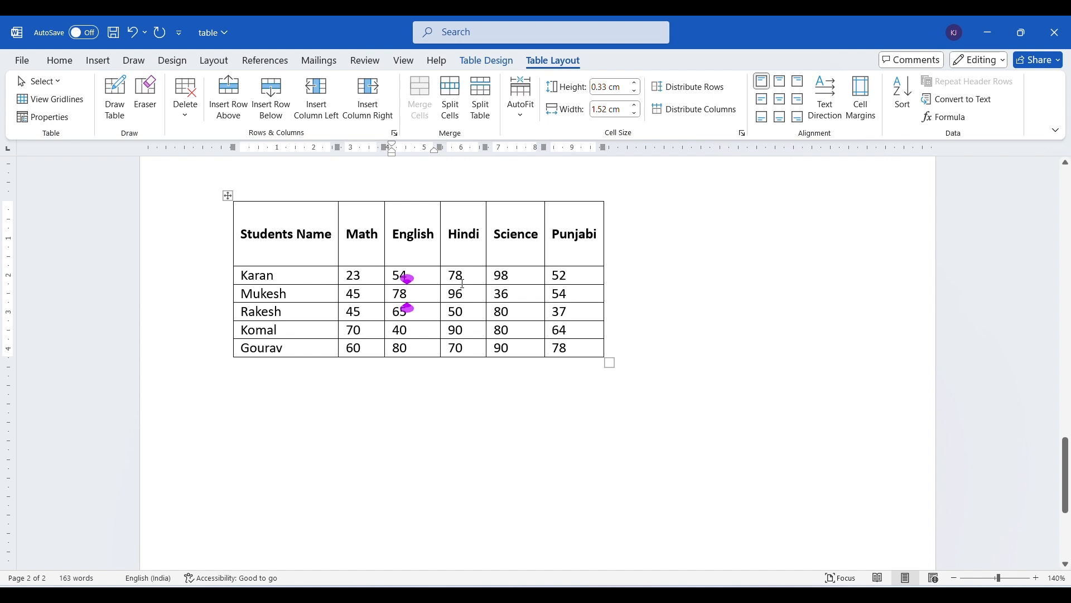
Step: Apply AutoFit Window to the whole six-column marks table
click(456, 235)
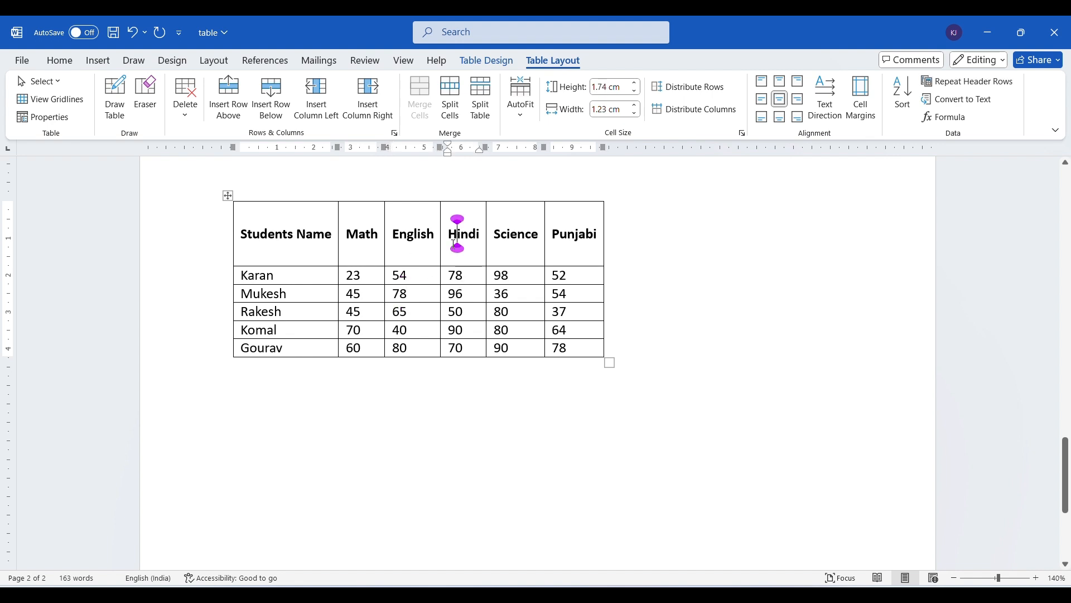
click(228, 196)
click(521, 99)
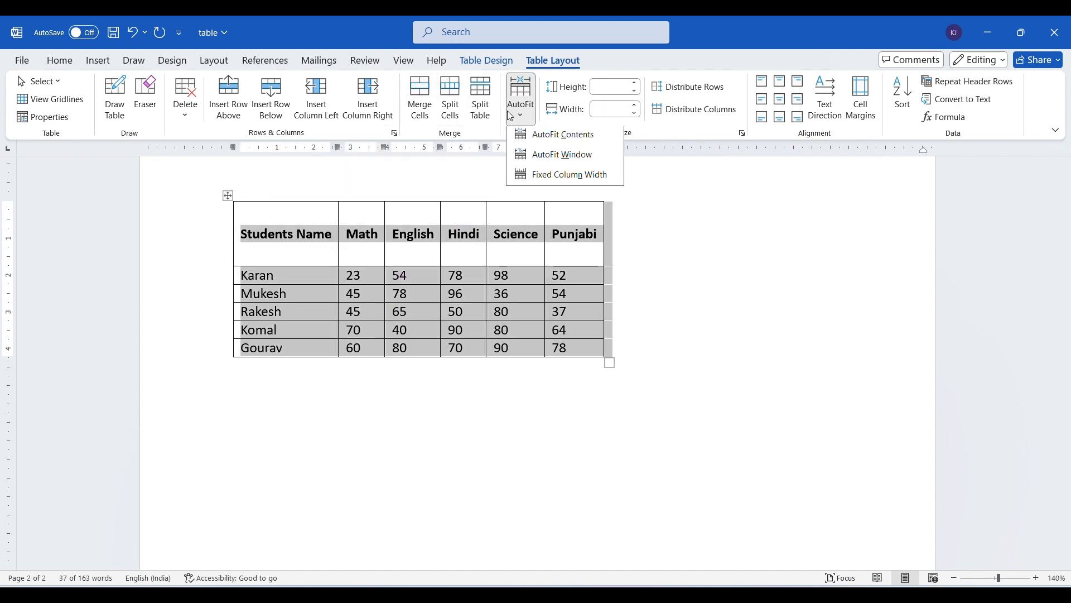
click(569, 161)
click(392, 333)
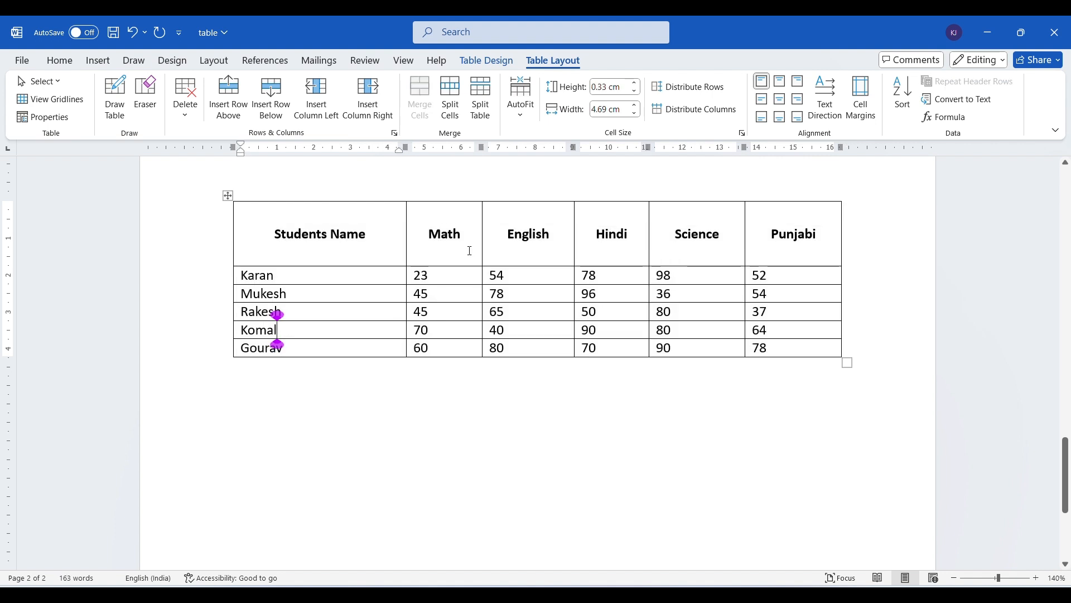
Step: Apply Fixed Column Width to the whole six-column marks table
click(521, 111)
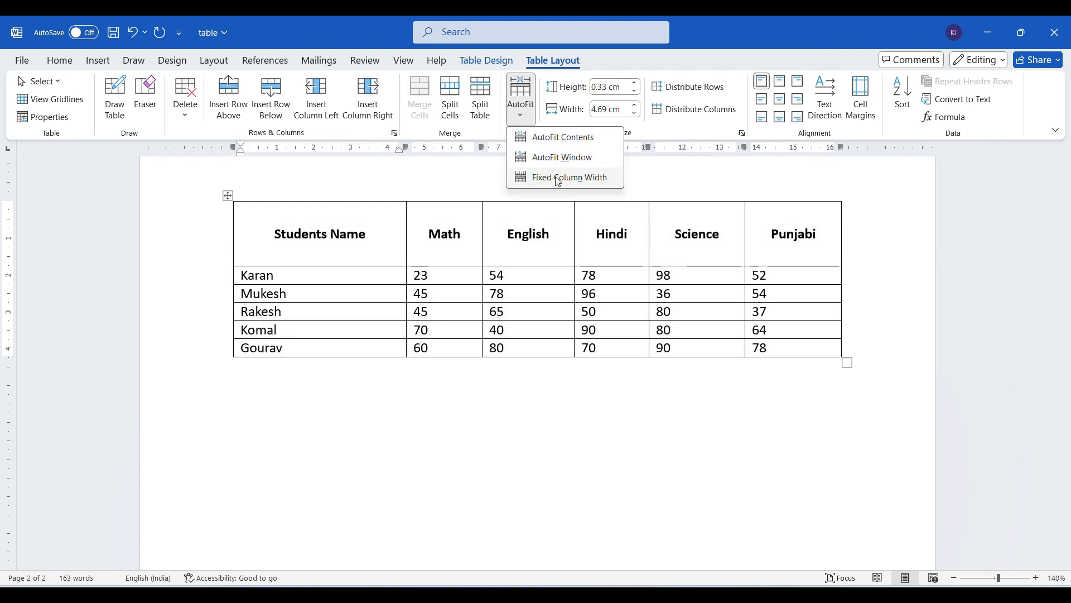
click(278, 246)
click(228, 196)
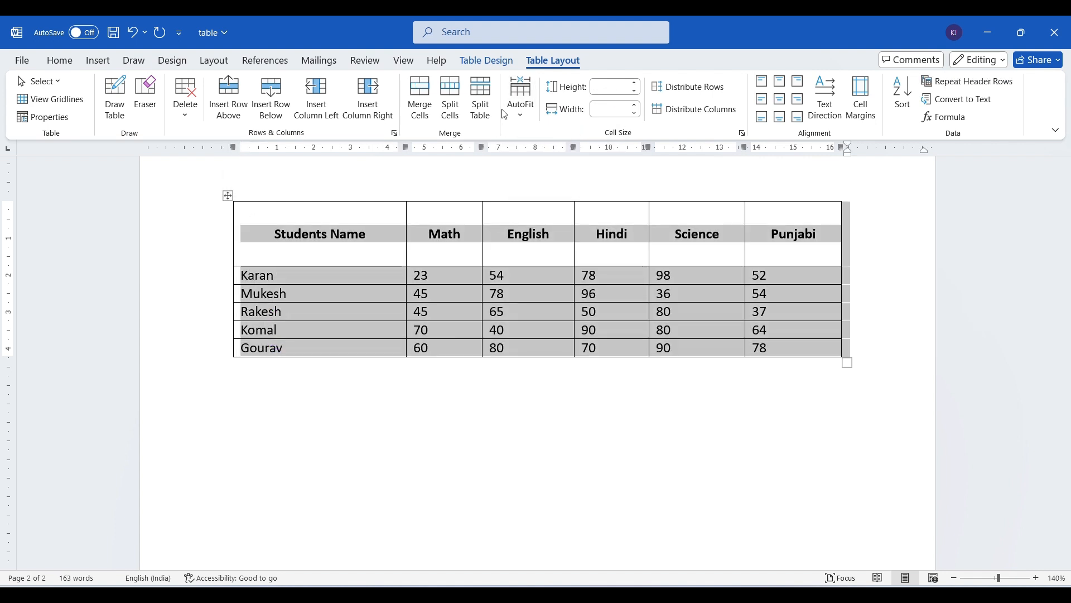
click(520, 101)
click(539, 178)
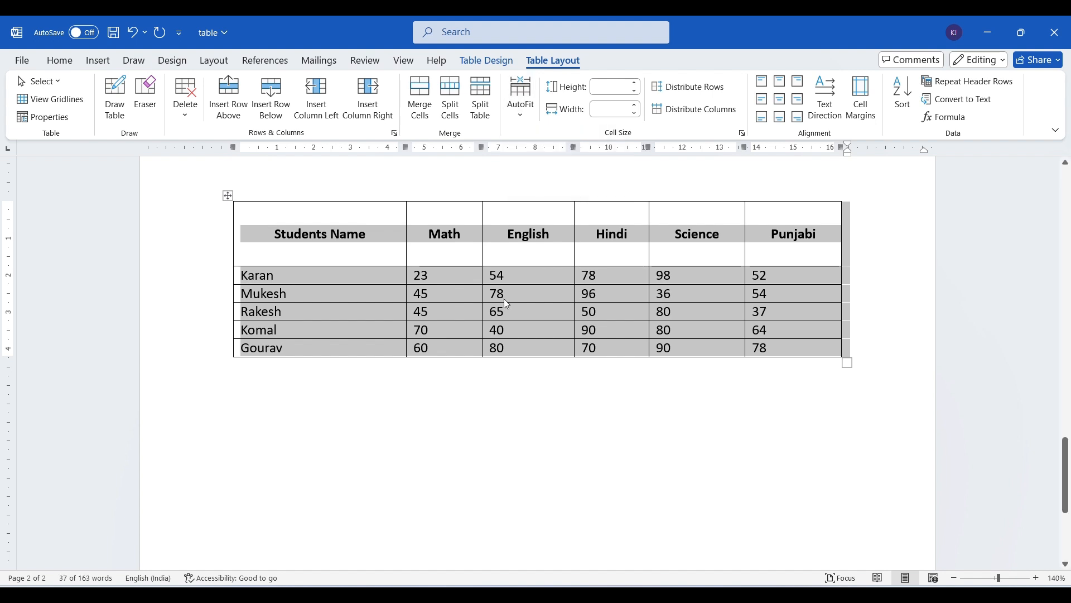
click(505, 307)
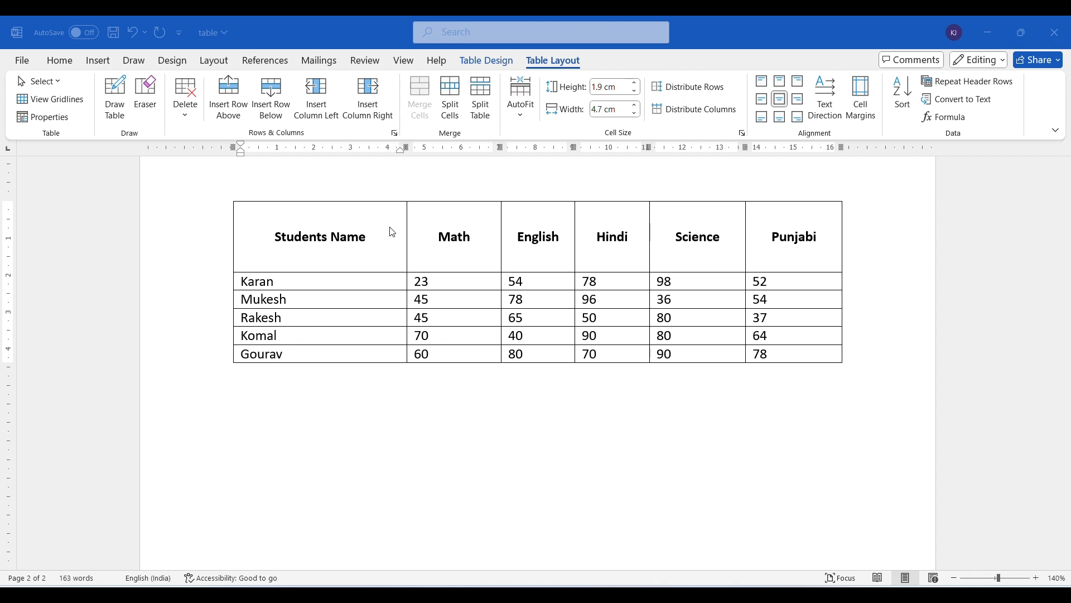
Step: Increase the header row's height to 3.5 cm in the six-column marks table
click(274, 236)
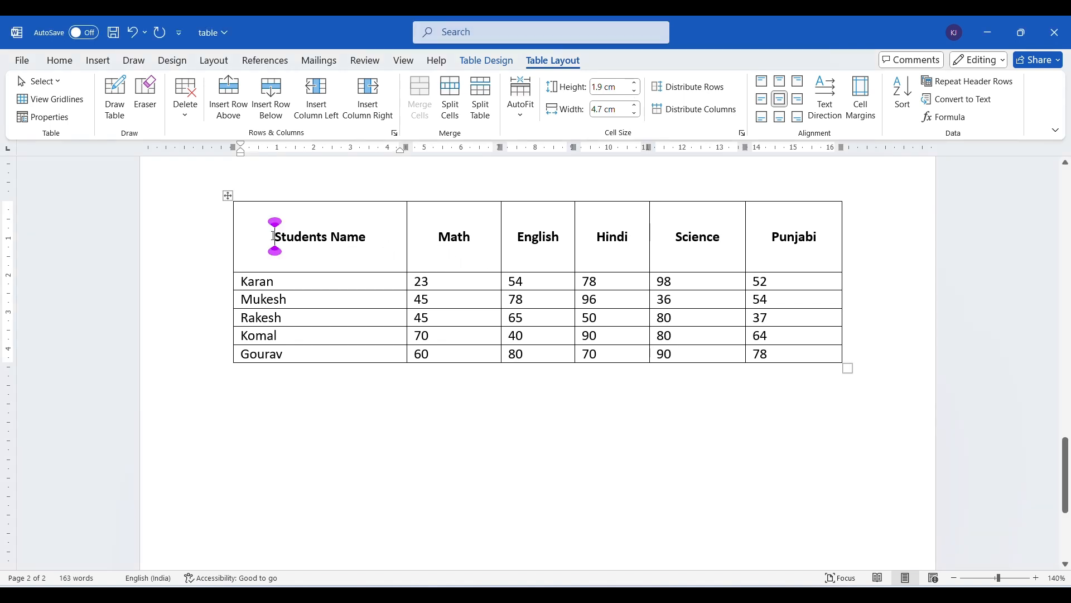
drag(367, 241, 252, 243)
click(270, 246)
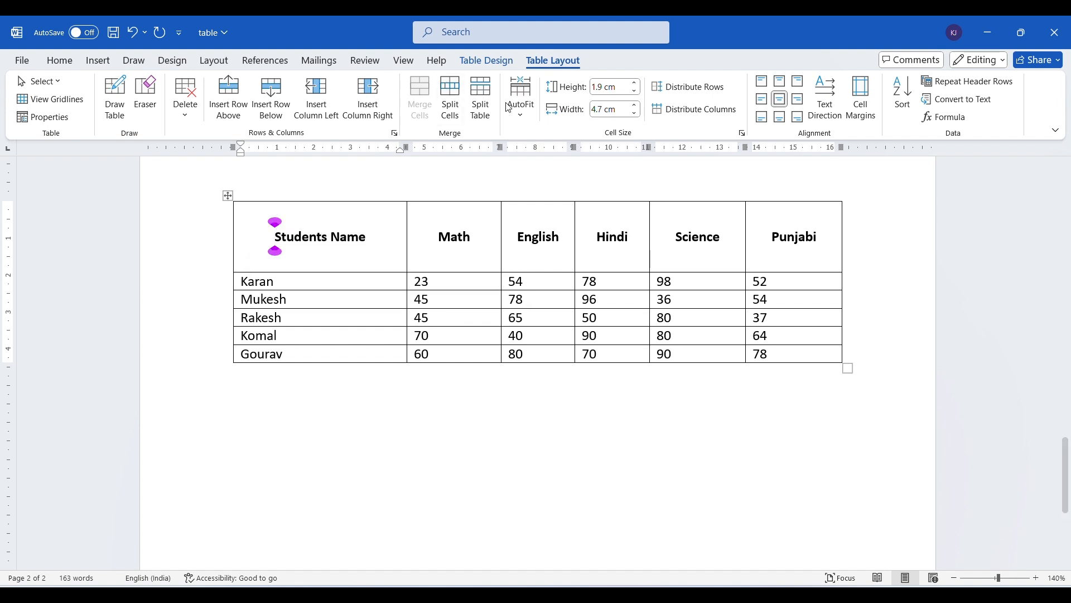
click(636, 82)
click(636, 83)
click(636, 83)
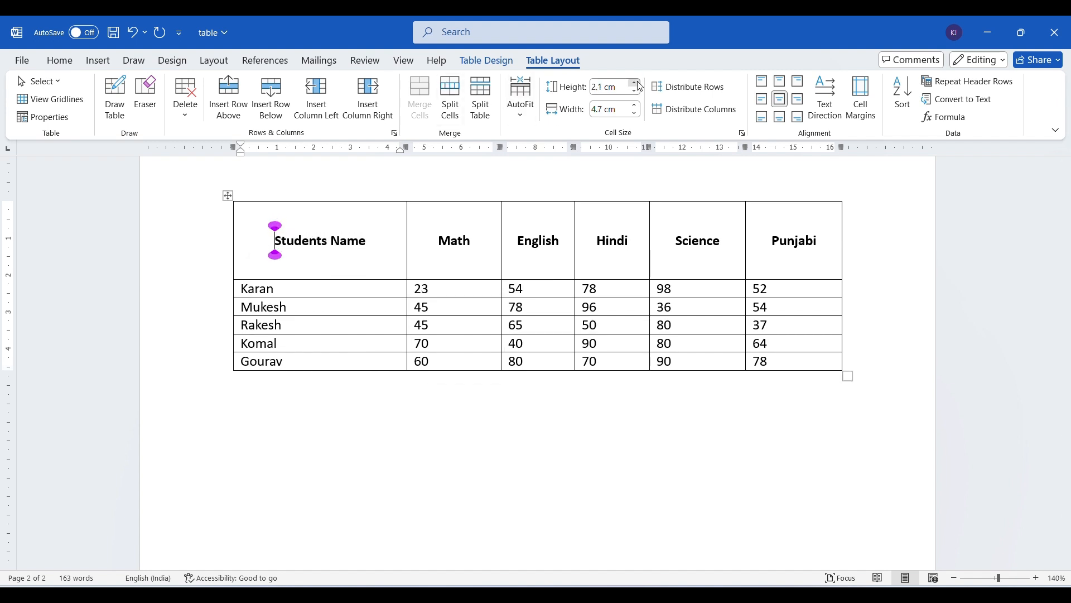
click(637, 83)
click(637, 82)
click(637, 83)
click(638, 82)
click(638, 82)
click(638, 83)
click(638, 82)
click(637, 83)
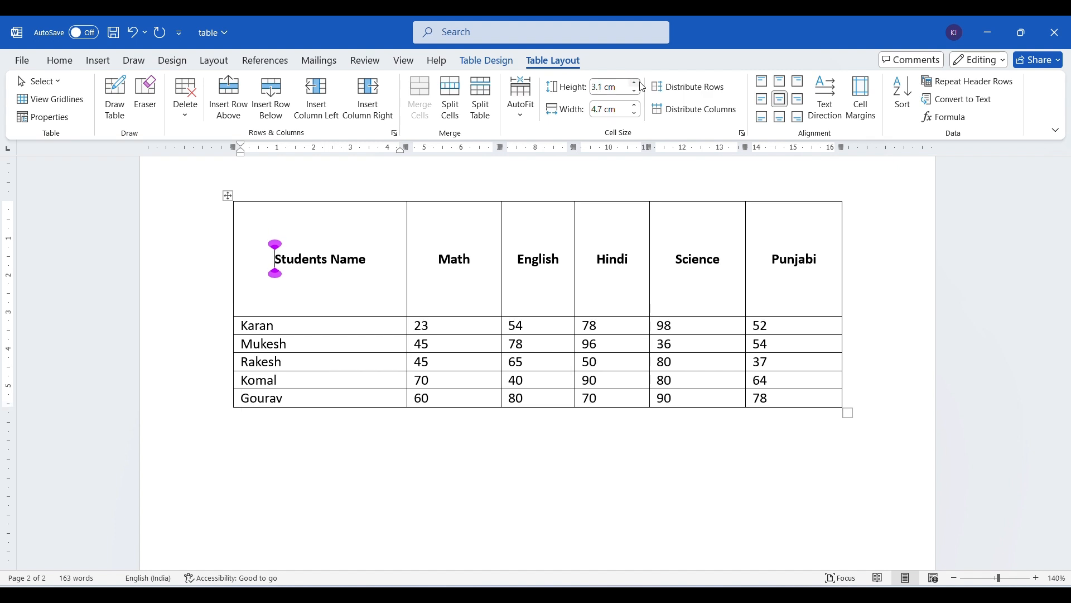
click(638, 83)
click(638, 82)
click(638, 82)
click(638, 83)
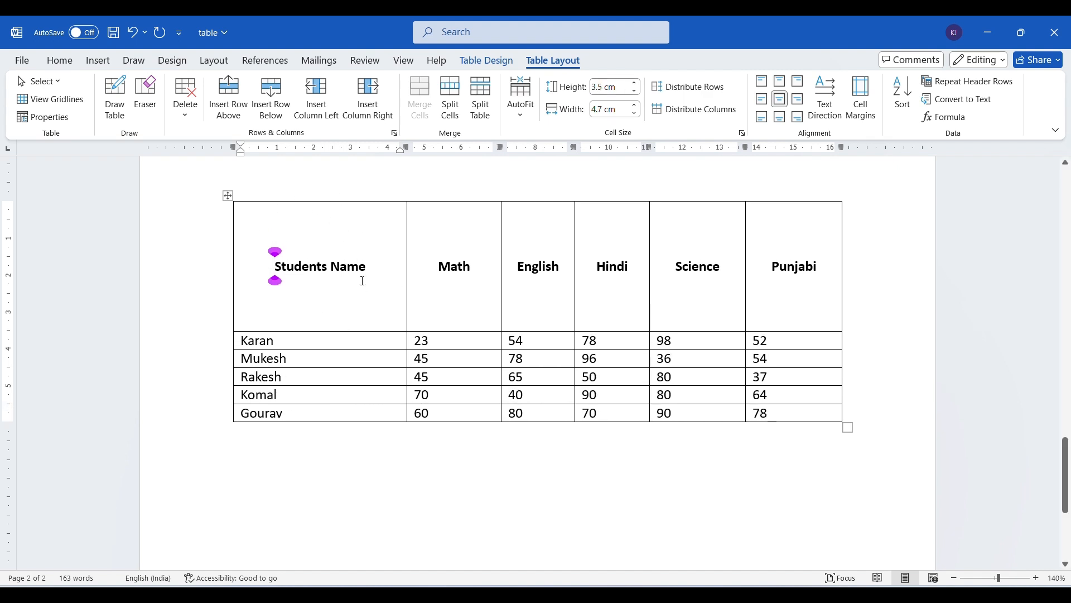
Step: Widen the Students Name column to 6.3 cm
click(637, 105)
click(637, 105)
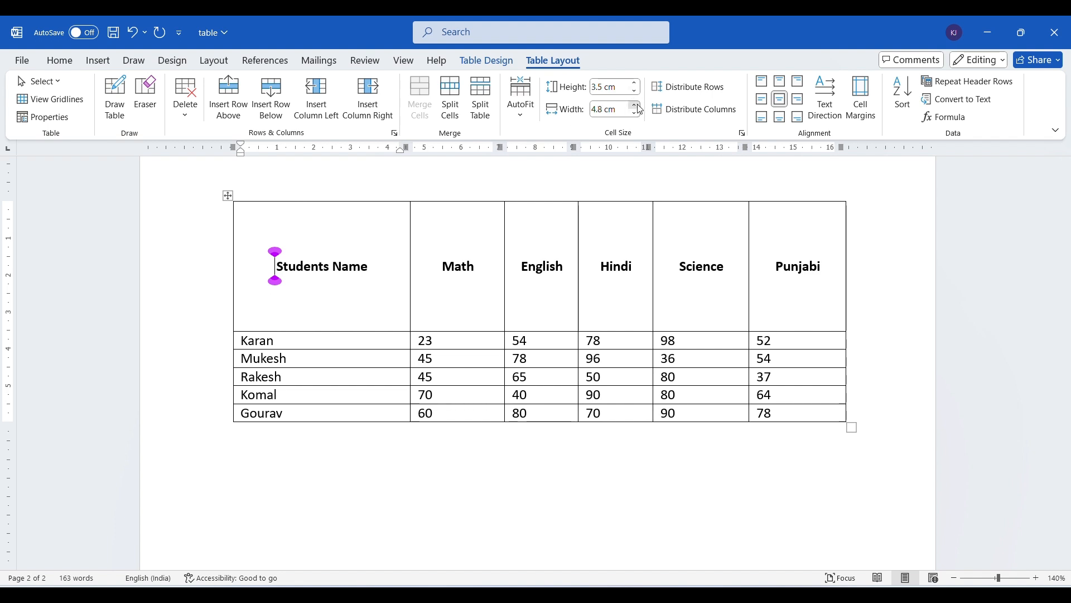
click(636, 105)
click(636, 104)
click(637, 105)
click(636, 106)
click(637, 105)
click(637, 105)
click(637, 105)
click(637, 105)
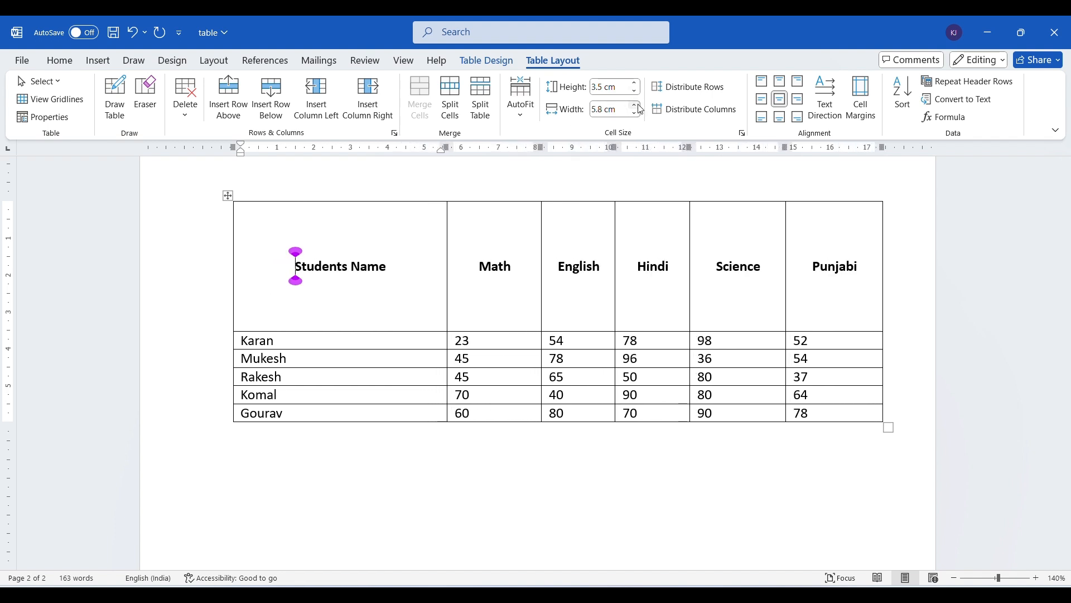
click(637, 106)
click(637, 105)
click(636, 105)
click(637, 105)
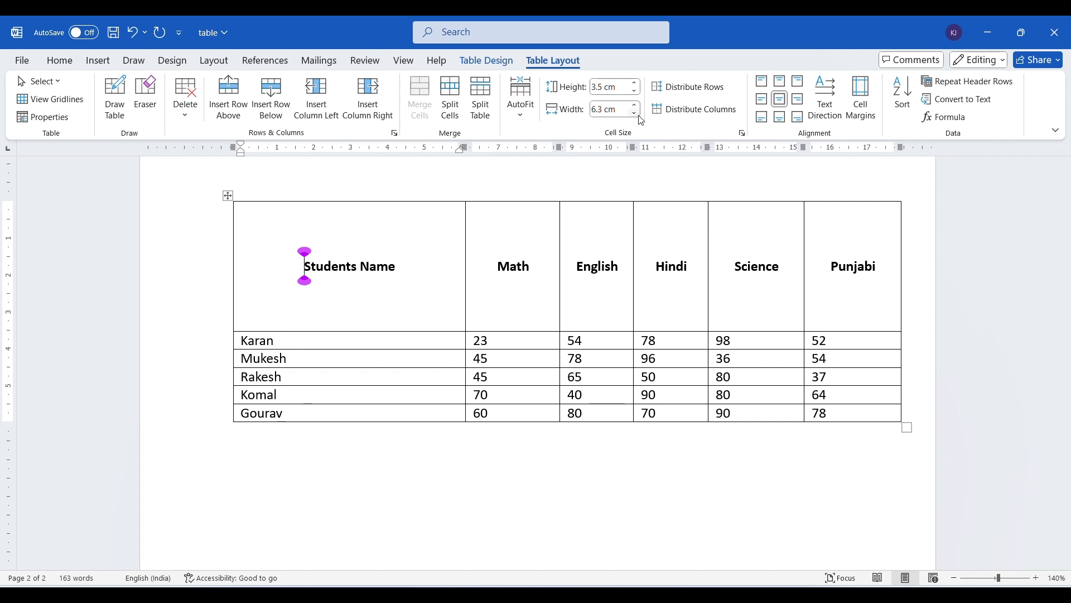
Step: Reduce the Students Name column's width to 4.7 cm
click(636, 113)
click(640, 116)
click(640, 116)
click(640, 116)
click(639, 116)
click(639, 116)
click(639, 116)
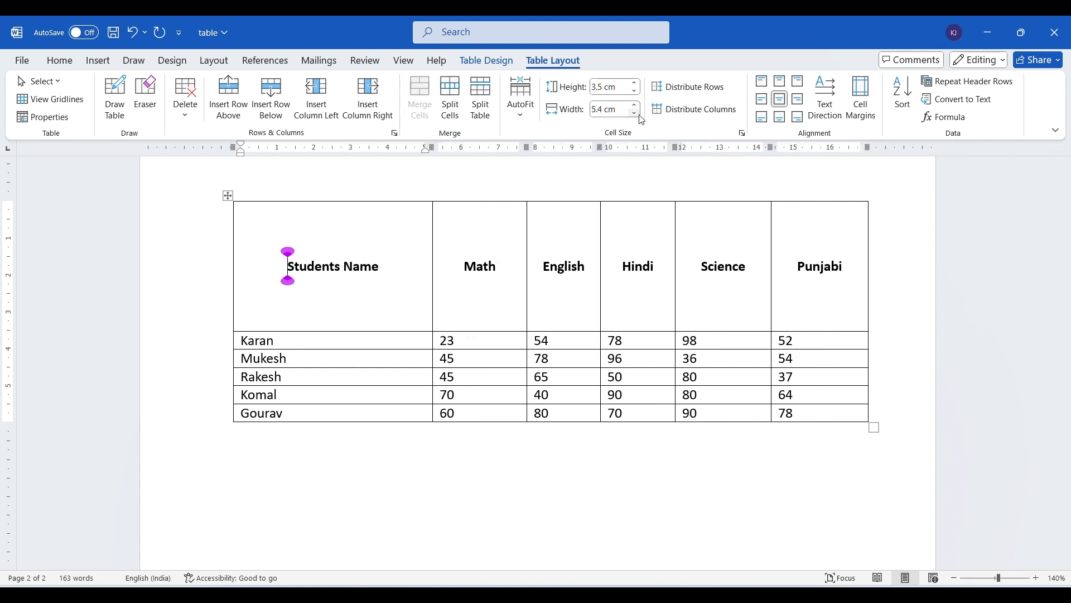
click(640, 116)
click(640, 116)
click(640, 115)
click(639, 115)
click(639, 115)
click(640, 115)
click(640, 115)
Step: Set the header row's height to 4 cm
click(616, 110)
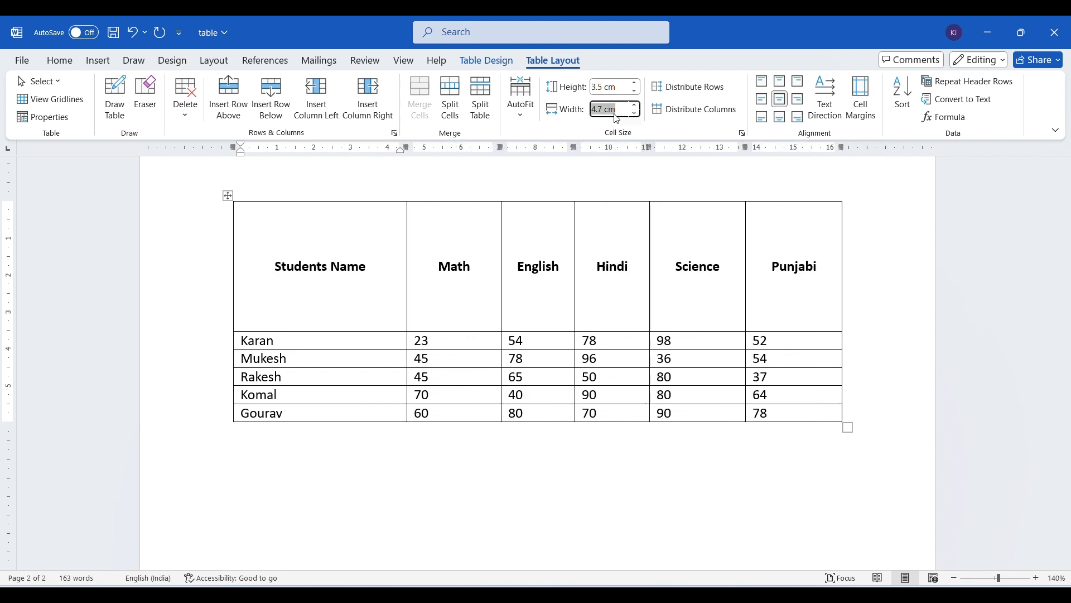
click(619, 88)
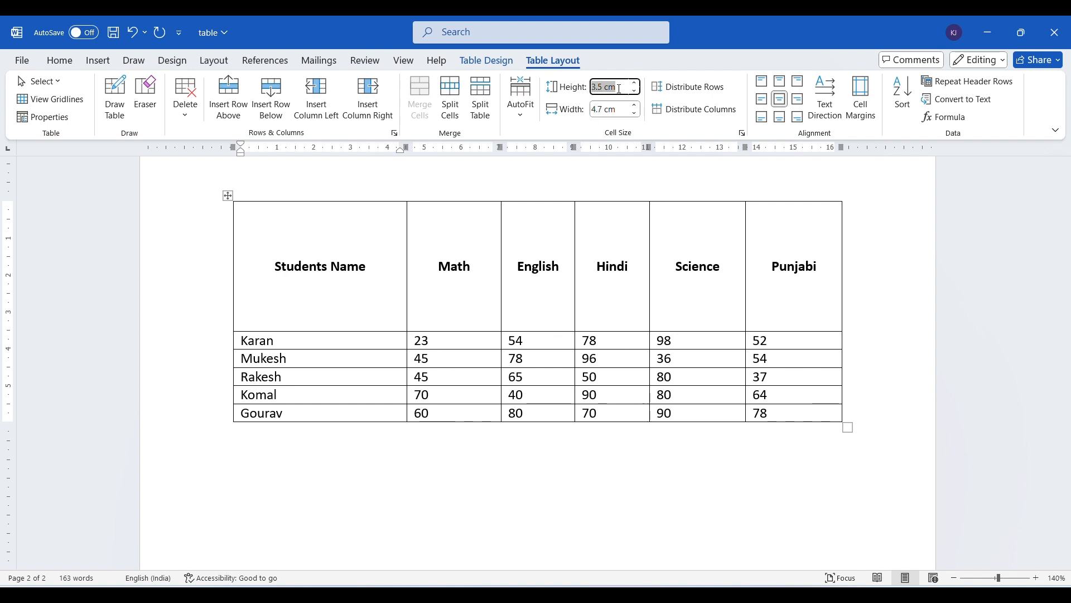
text(4)
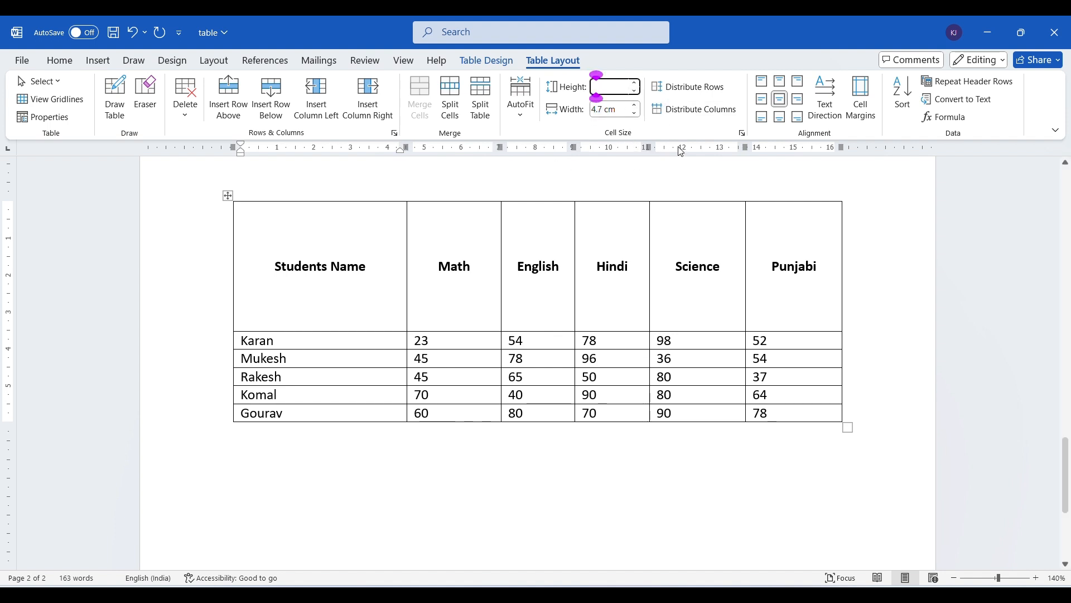
key(Return)
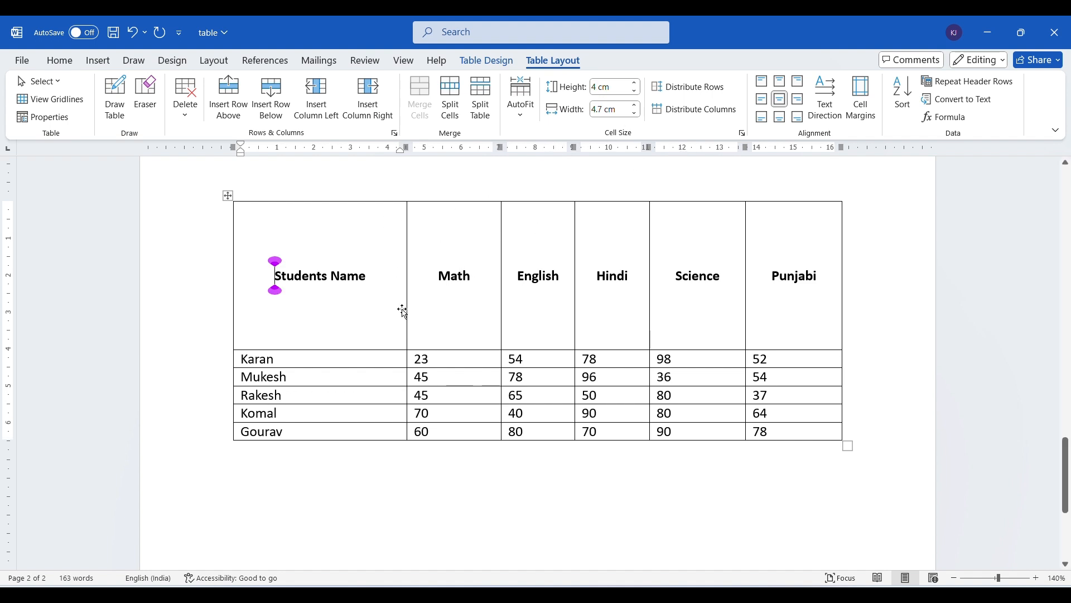
Step: Shrink the header row to about 1.99 cm high by moving its lower border up
drag(380, 351, 378, 274)
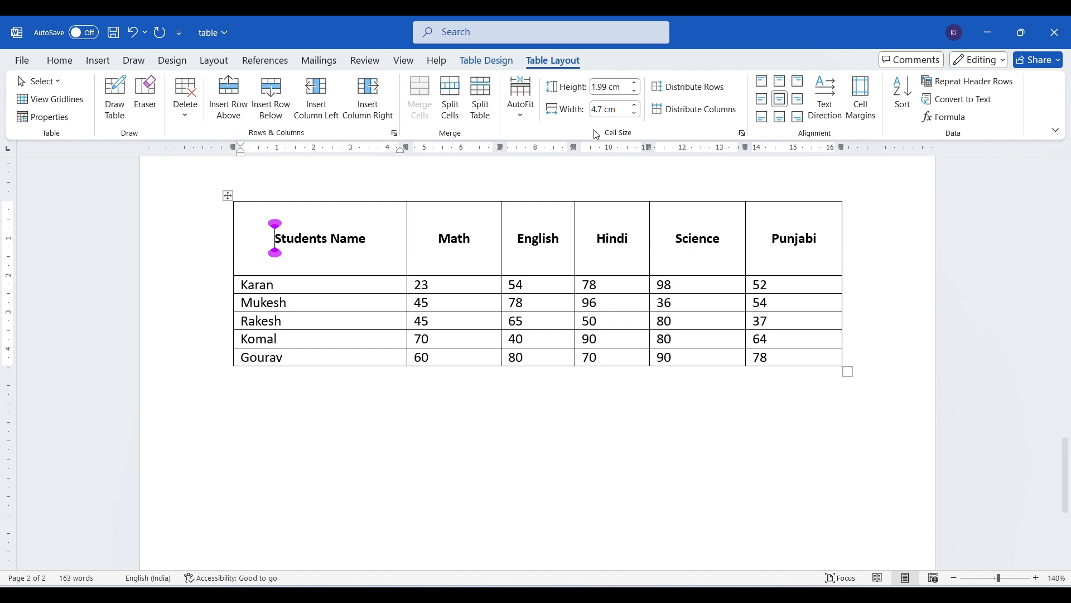
click(624, 111)
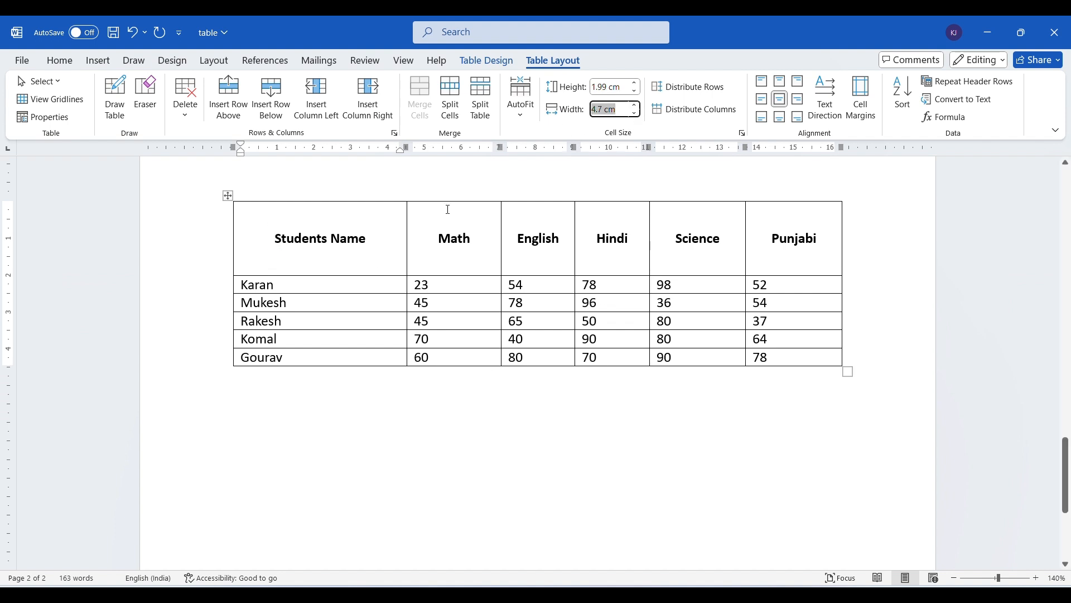
key(Escape)
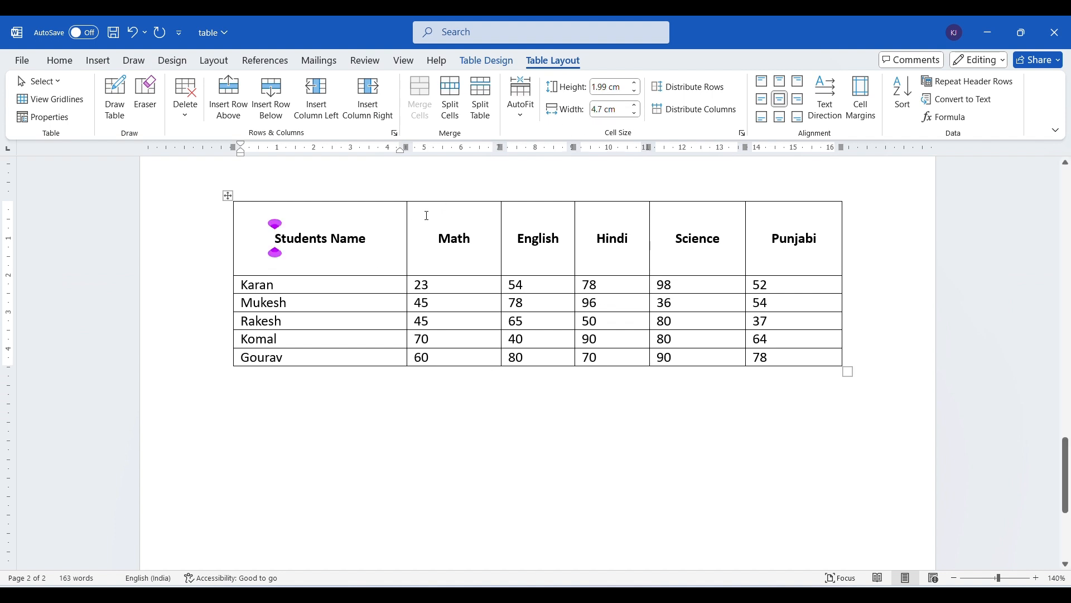
Step: Move the border between Students Name and Math to narrow the first column to about 2.99 cm, and set that column's width to 4 cm
drag(404, 214, 344, 218)
click(617, 108)
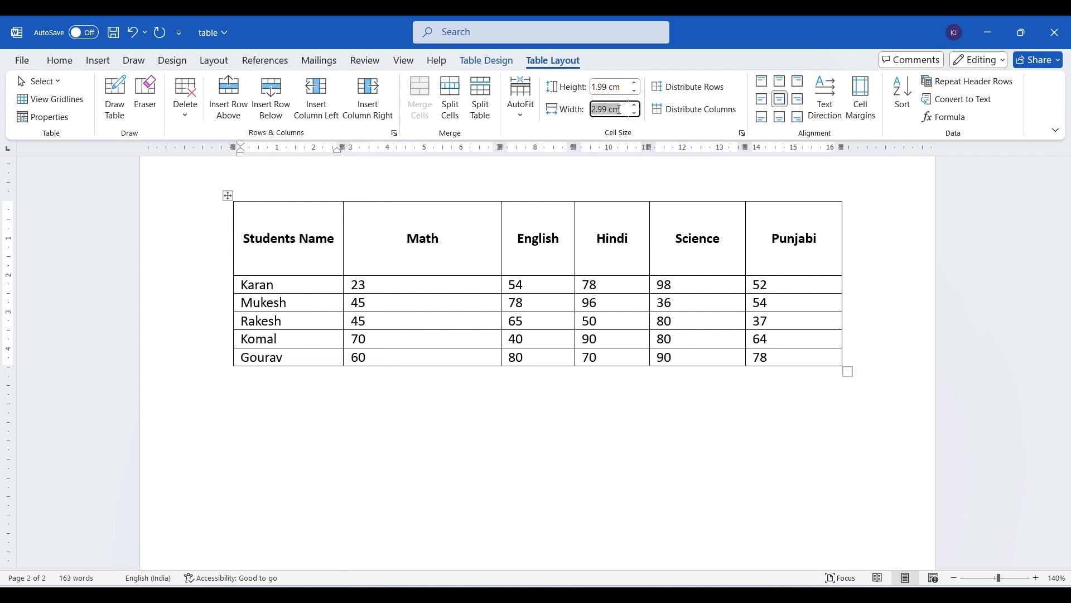
key(BackSpace)
text(4)
key(Return)
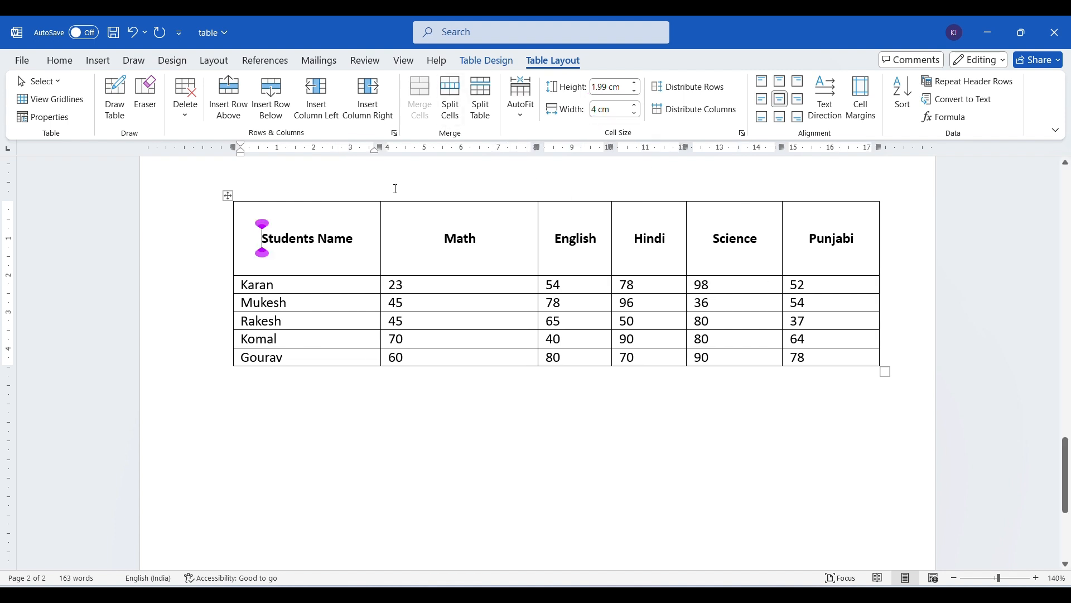
Step: Set the header row's height to 4 cm
click(614, 86)
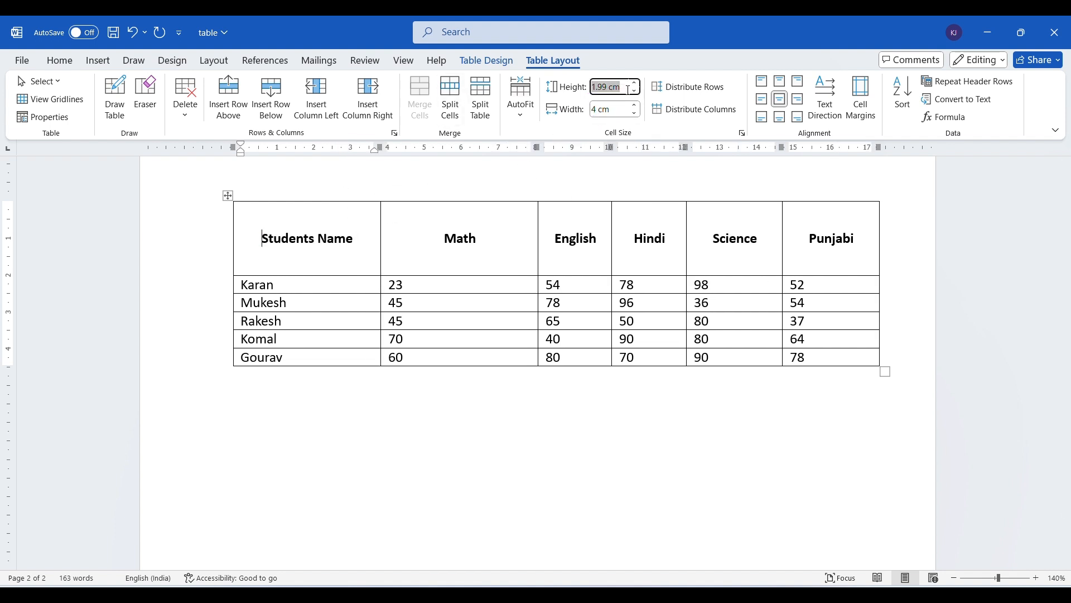
key(BackSpace)
text(4)
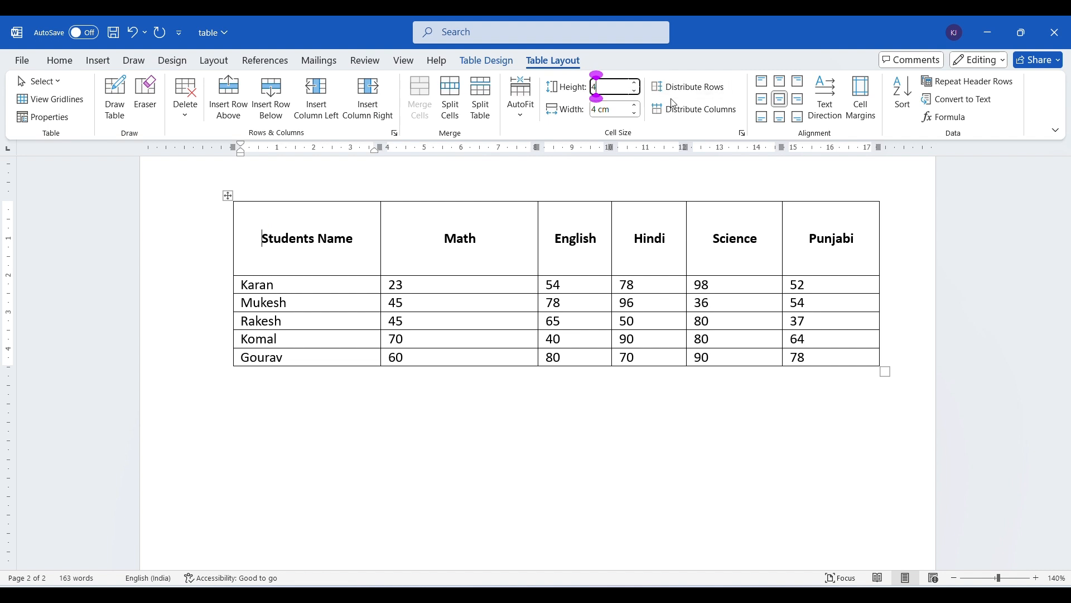
key(Return)
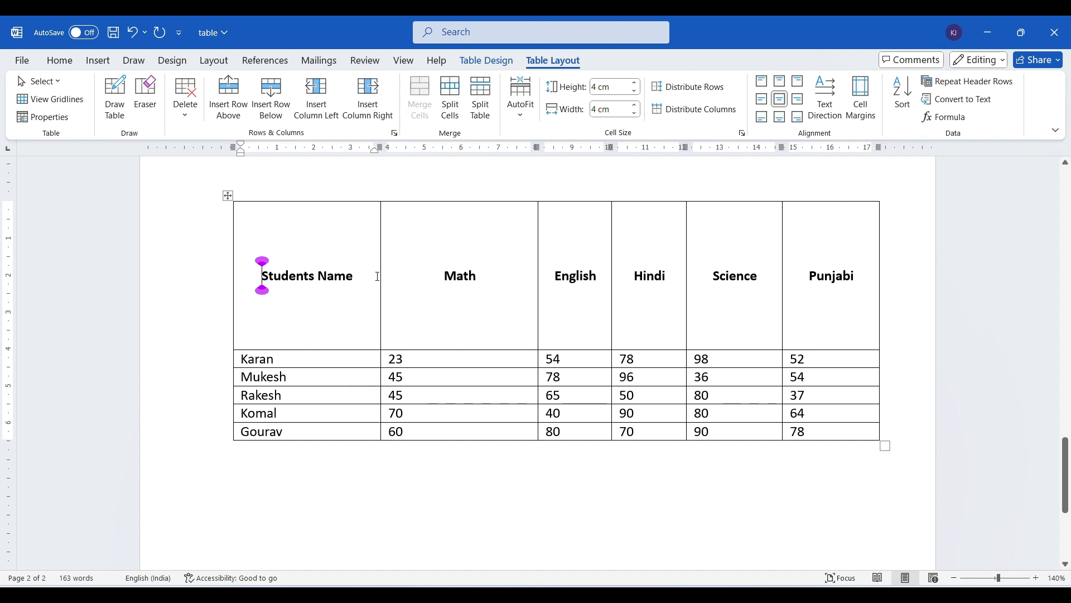
Step: Move the cell borders to widen the Students Name column to about 6.24 cm and shorten the header row to about 1.98 cm
drag(379, 238, 463, 239)
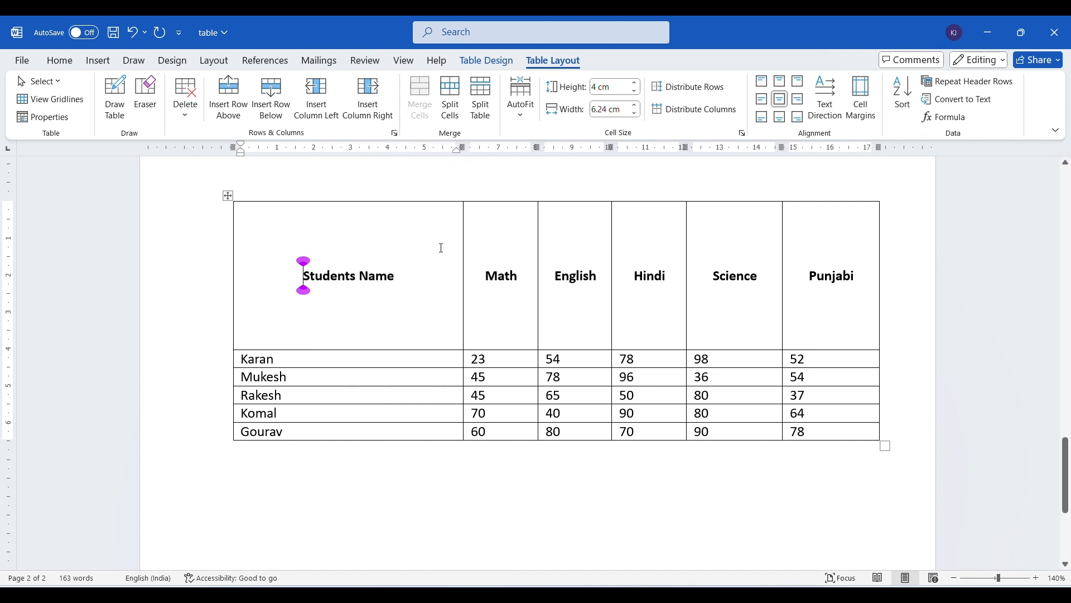
drag(353, 348, 362, 276)
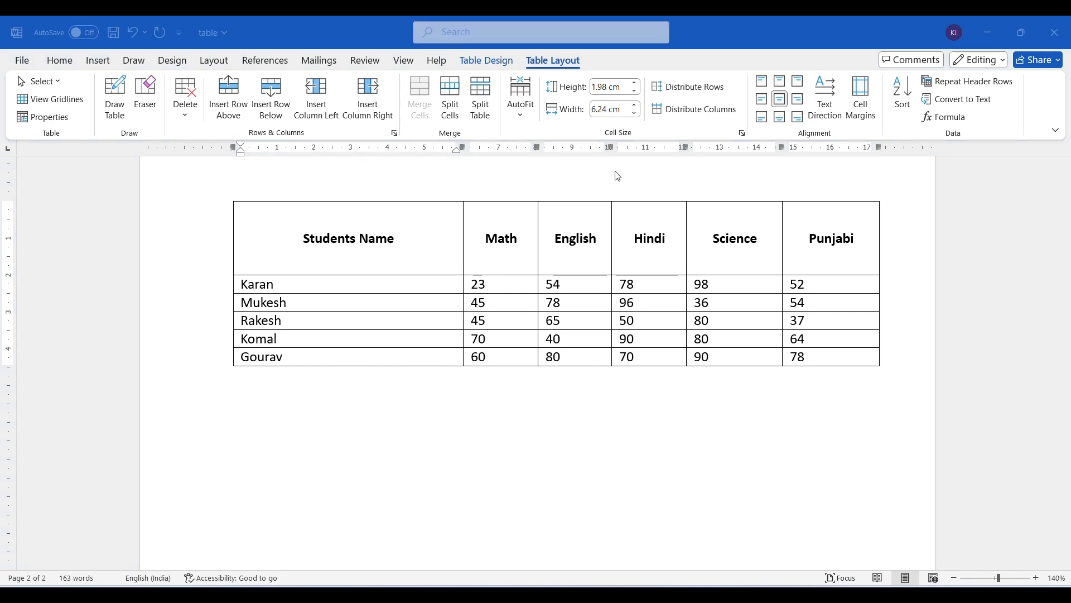
click(340, 252)
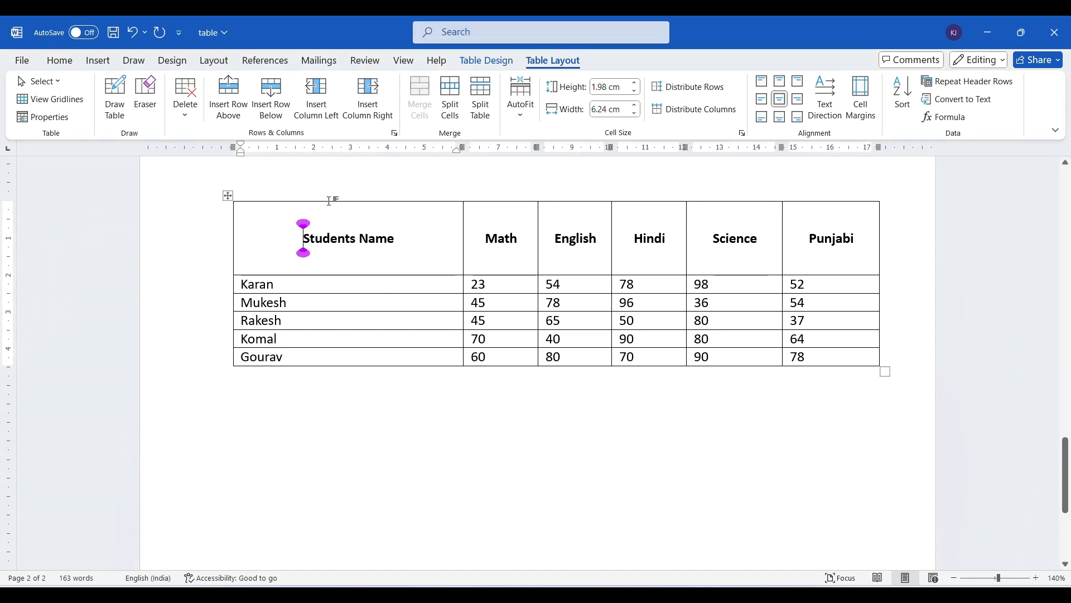
click(228, 196)
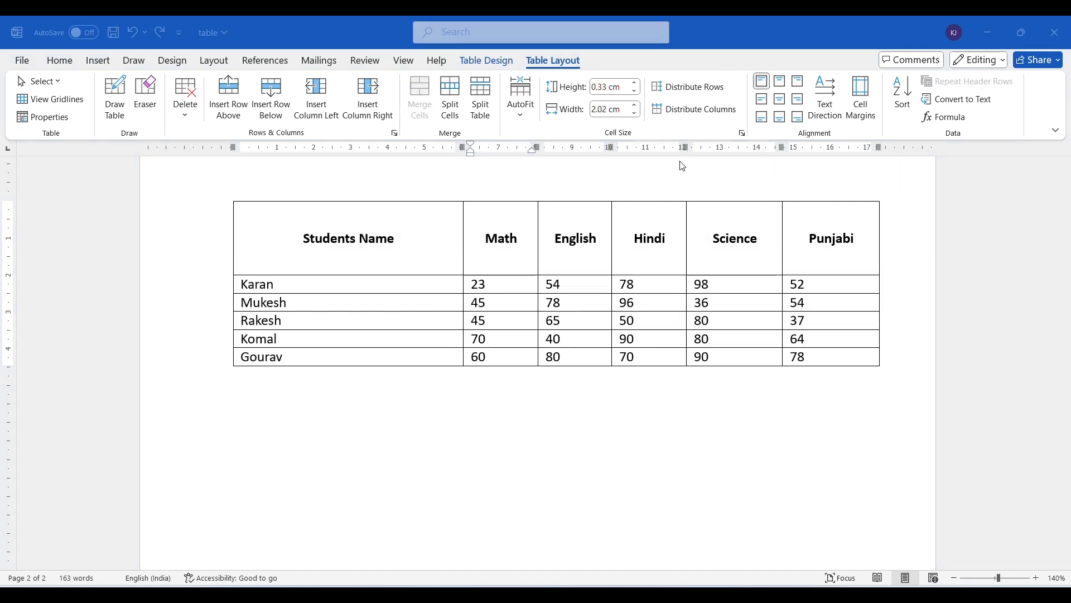
click(269, 224)
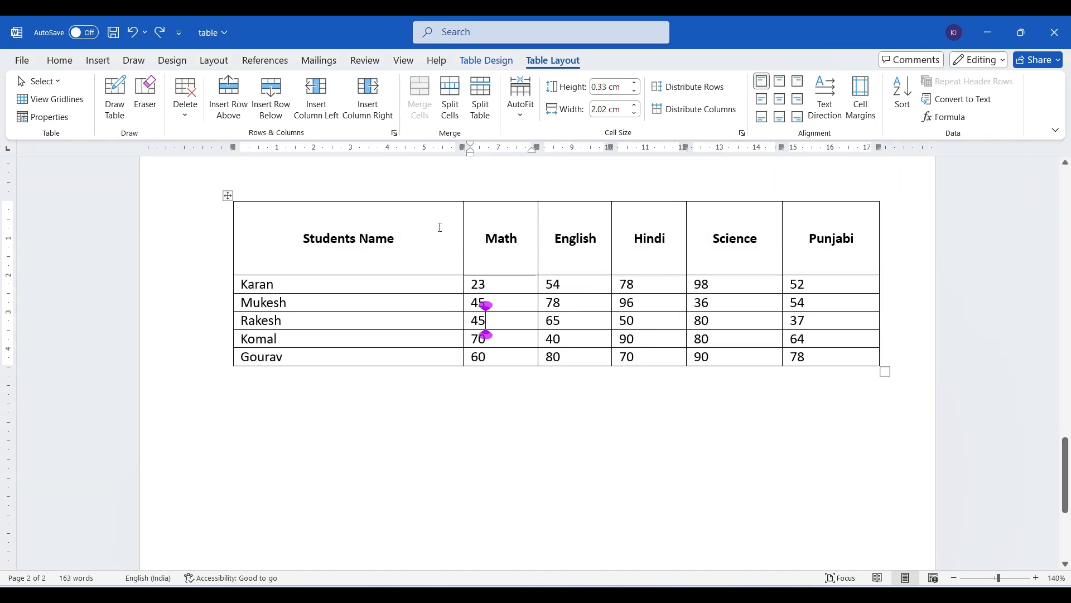
mouse_move(856, 238)
mouse_down()
mouse_move(296, 265)
mouse_move(290, 245)
mouse_up()
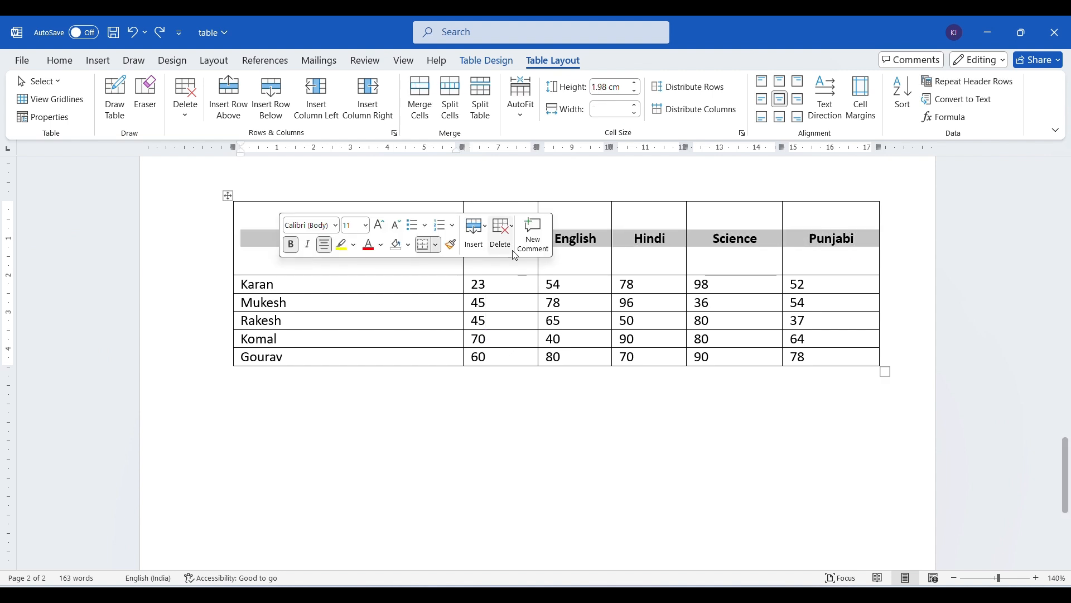
click(762, 232)
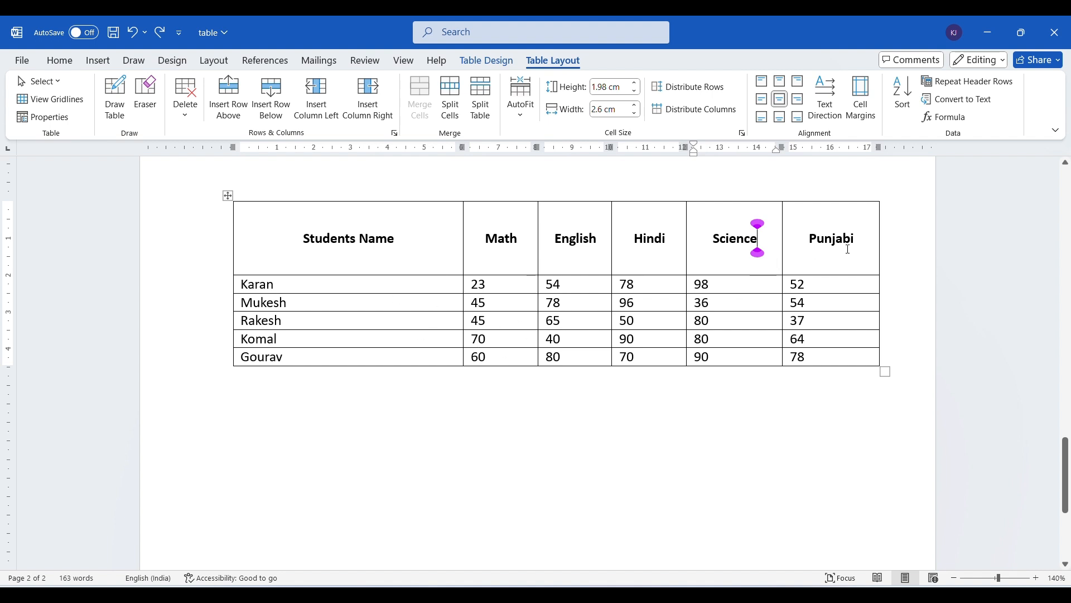
drag(848, 249, 283, 251)
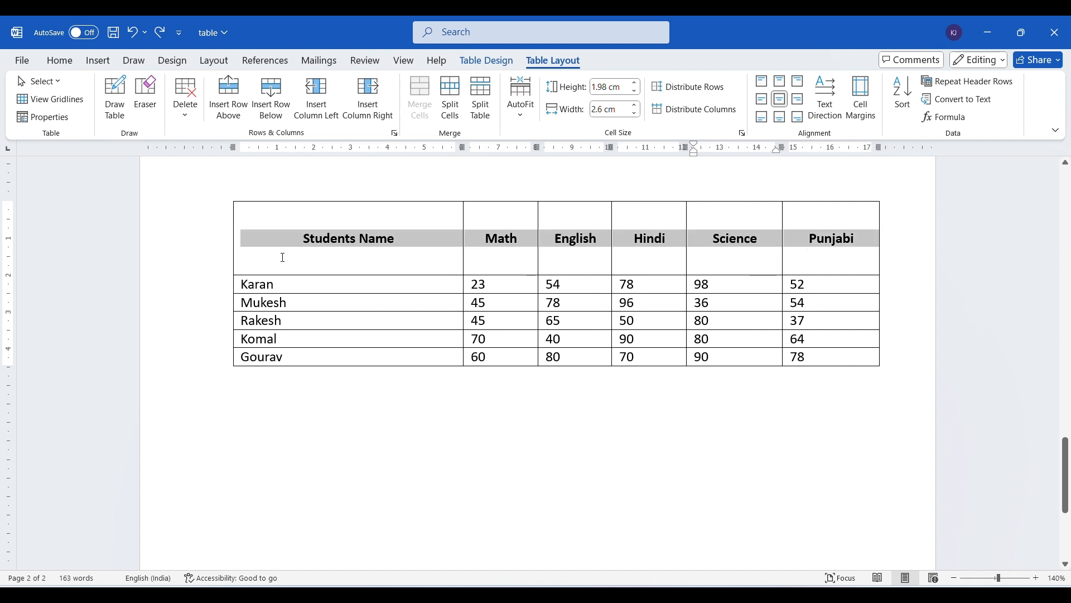
click(455, 337)
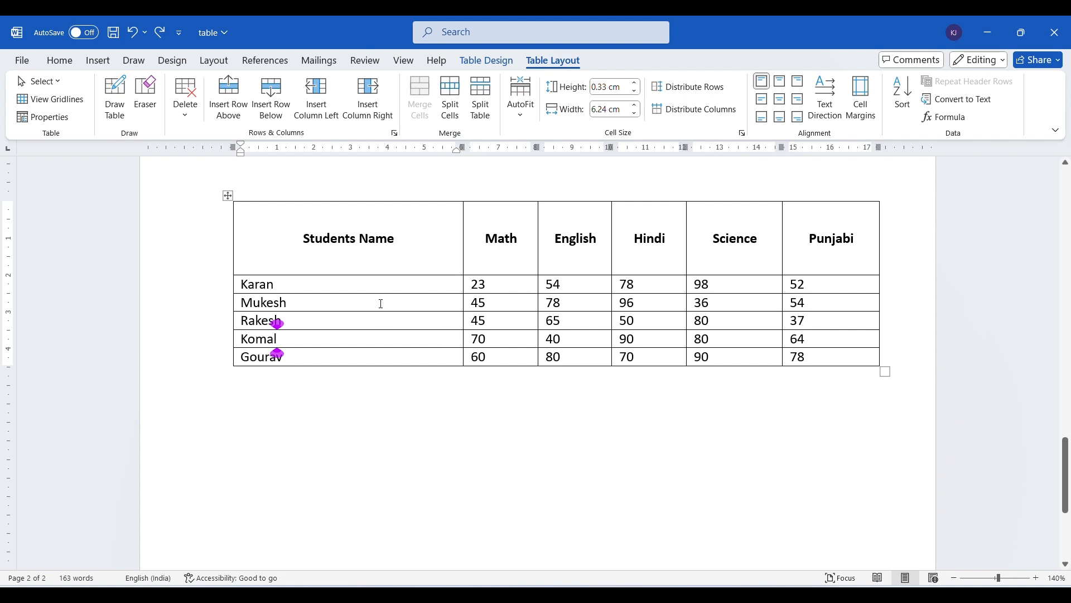
Step: Select the whole marks table and distribute its rows evenly
click(228, 195)
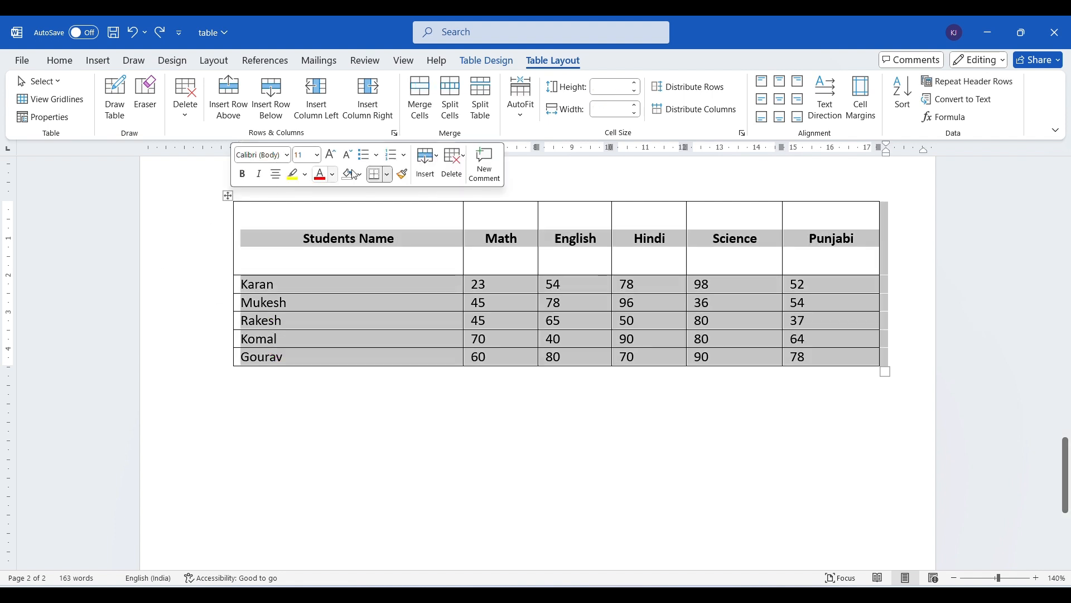
click(680, 94)
click(553, 296)
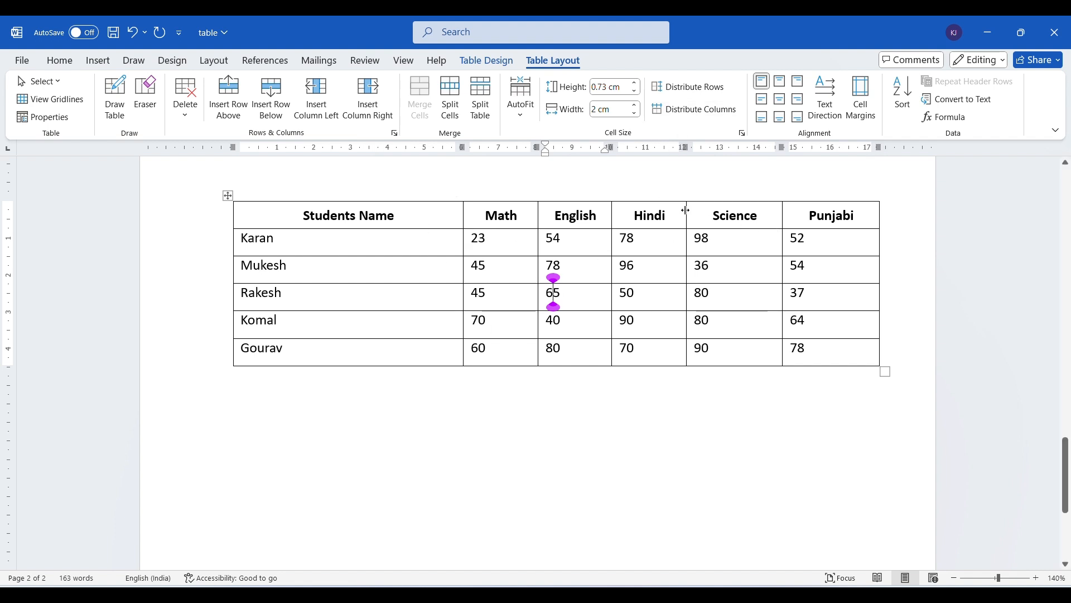
Step: Move the right borders of the Hindi and Science columns, and distribute all columns of the table evenly
mouse_move(685, 212)
mouse_down()
mouse_move(634, 227)
mouse_move(667, 223)
mouse_up()
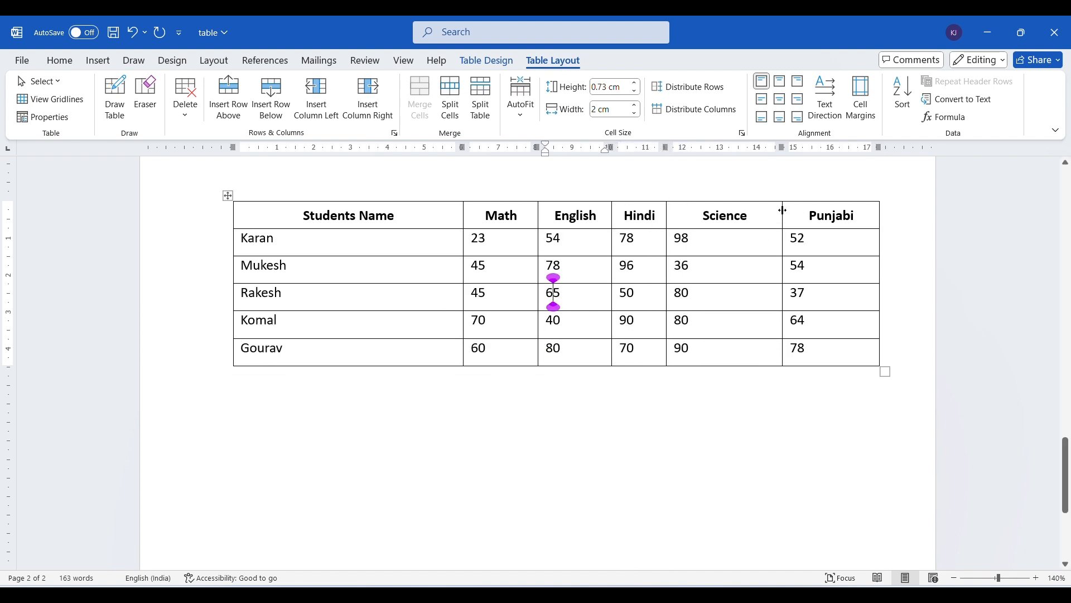
drag(782, 210, 841, 211)
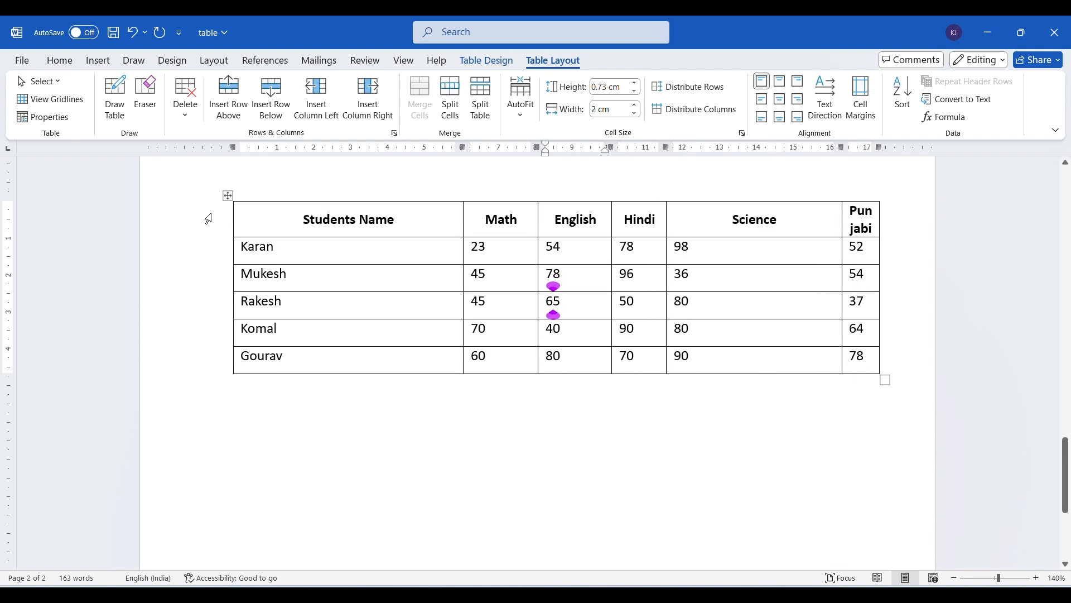
click(228, 195)
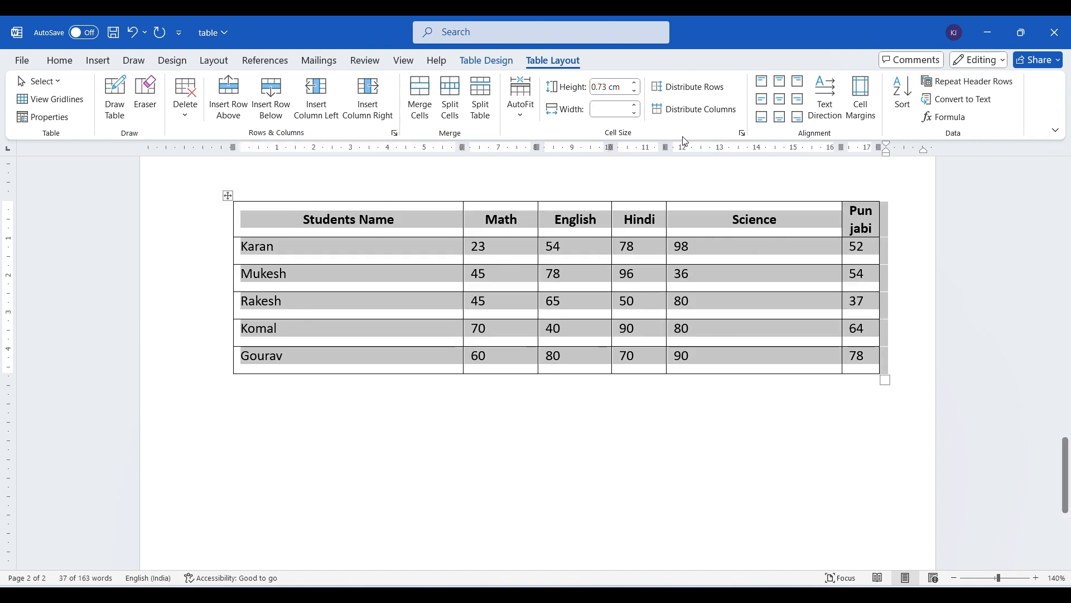
click(718, 111)
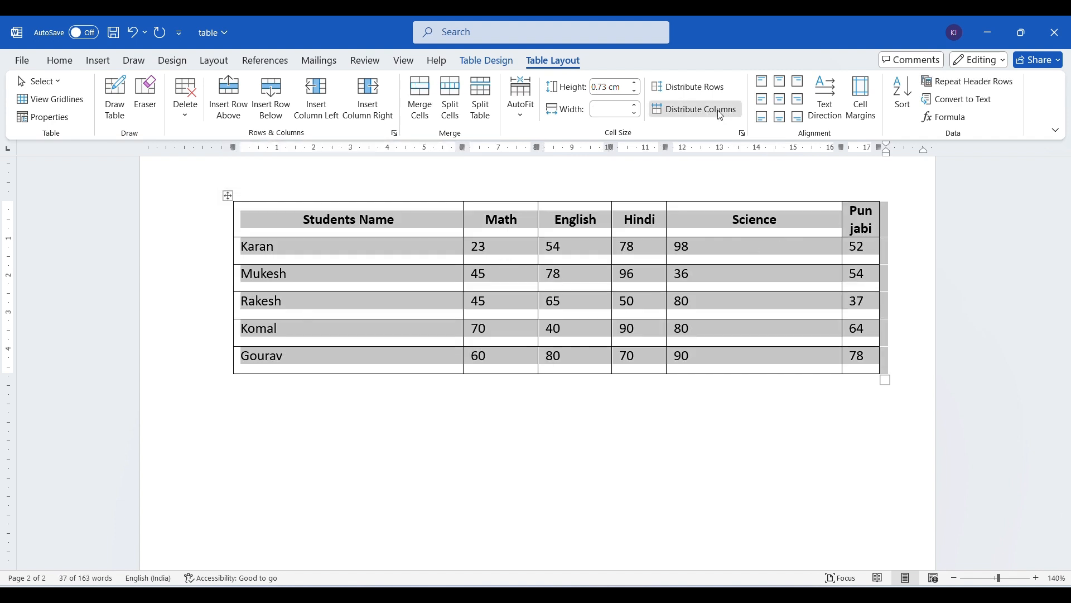
click(625, 277)
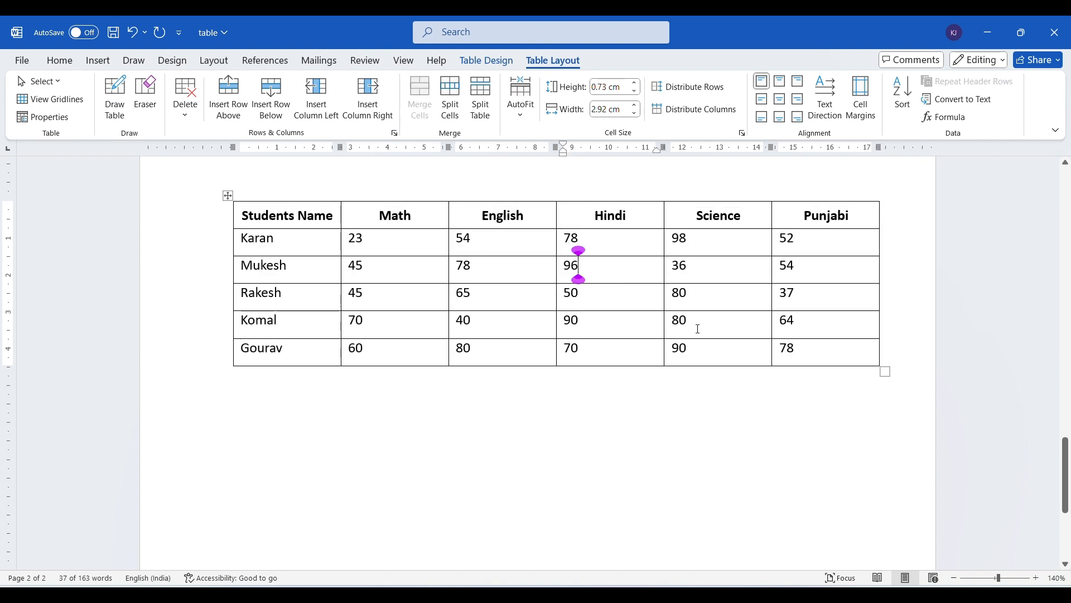
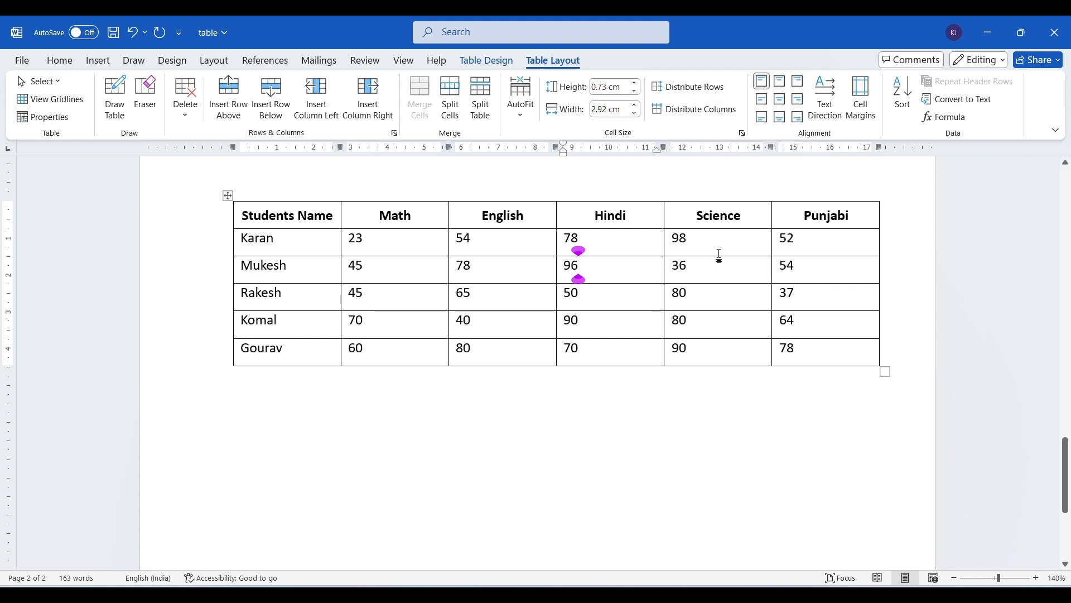
Step: Enlarge the header row to about 3.24 cm high and align the Students Name heading to the top left of its cell
drag(519, 229, 518, 324)
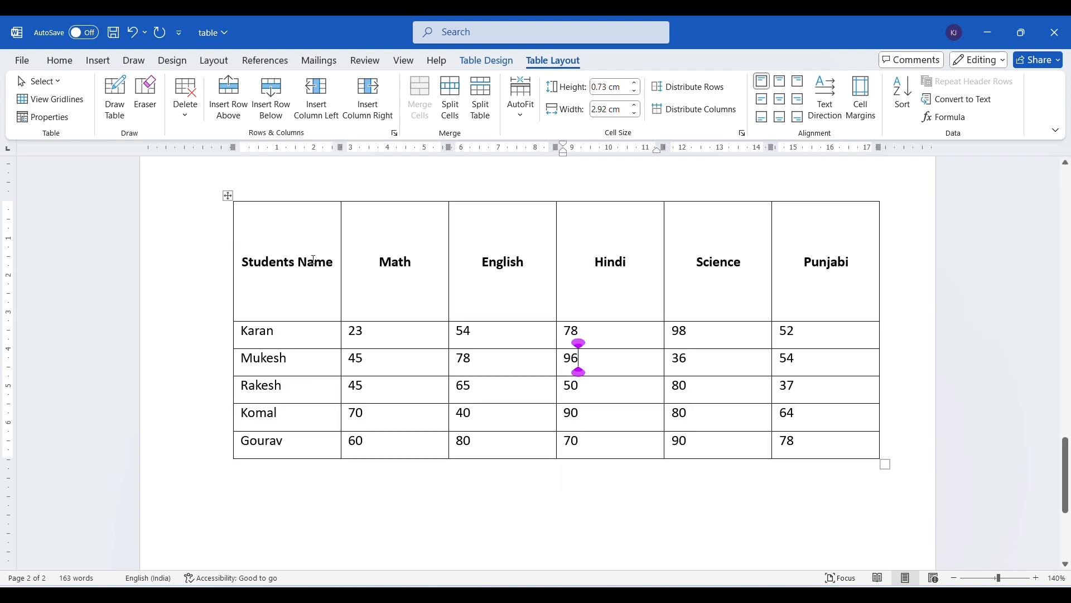
drag(244, 263, 330, 270)
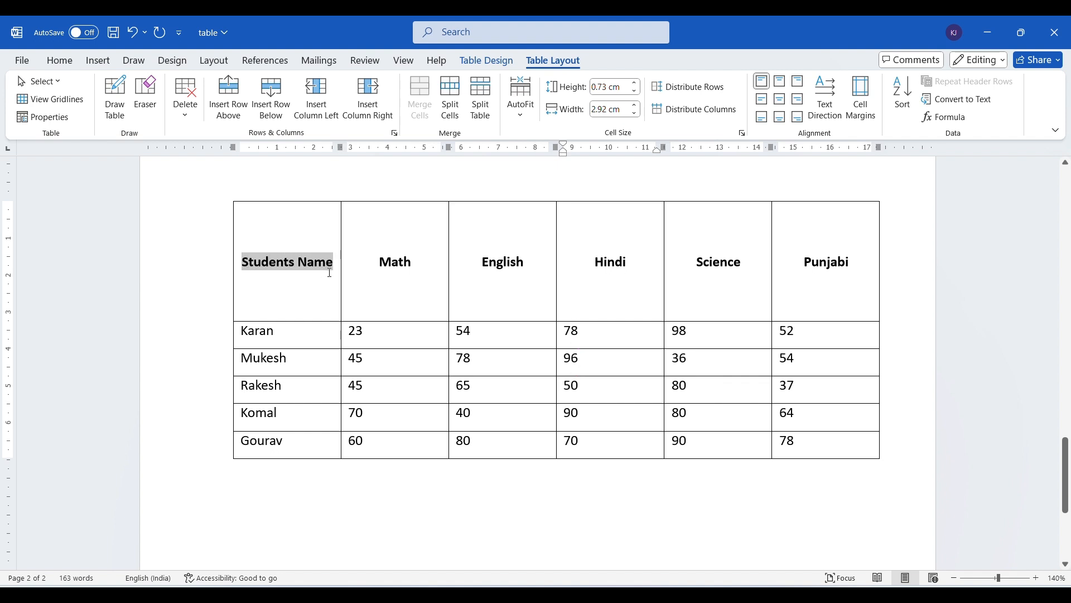
click(762, 82)
click(324, 234)
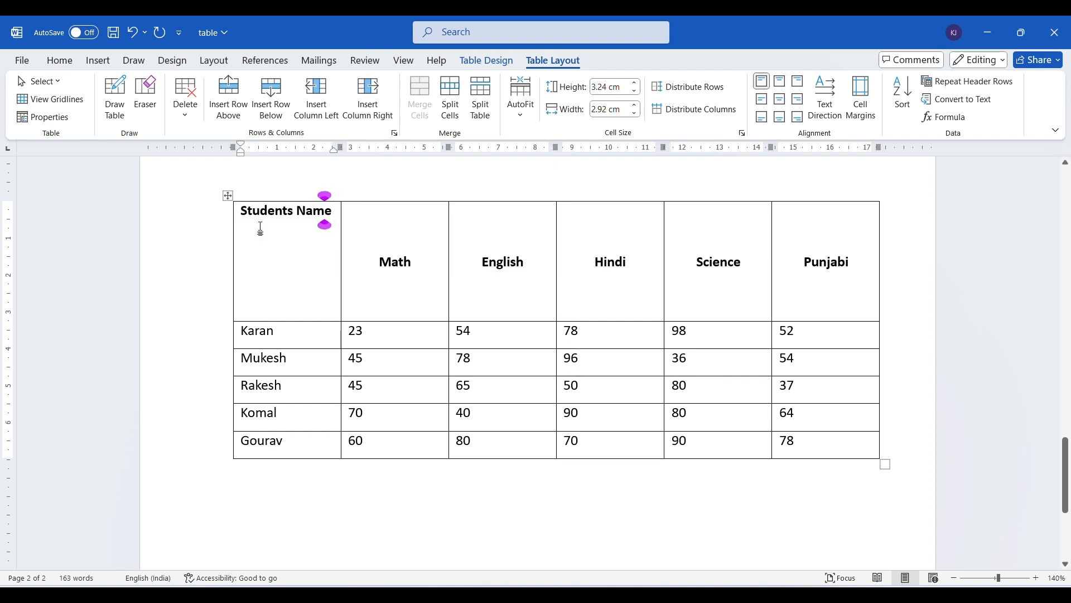
Step: Widen the Students Name column to about 5.42 cm and align its heading to the top center of the cell
drag(332, 214, 242, 213)
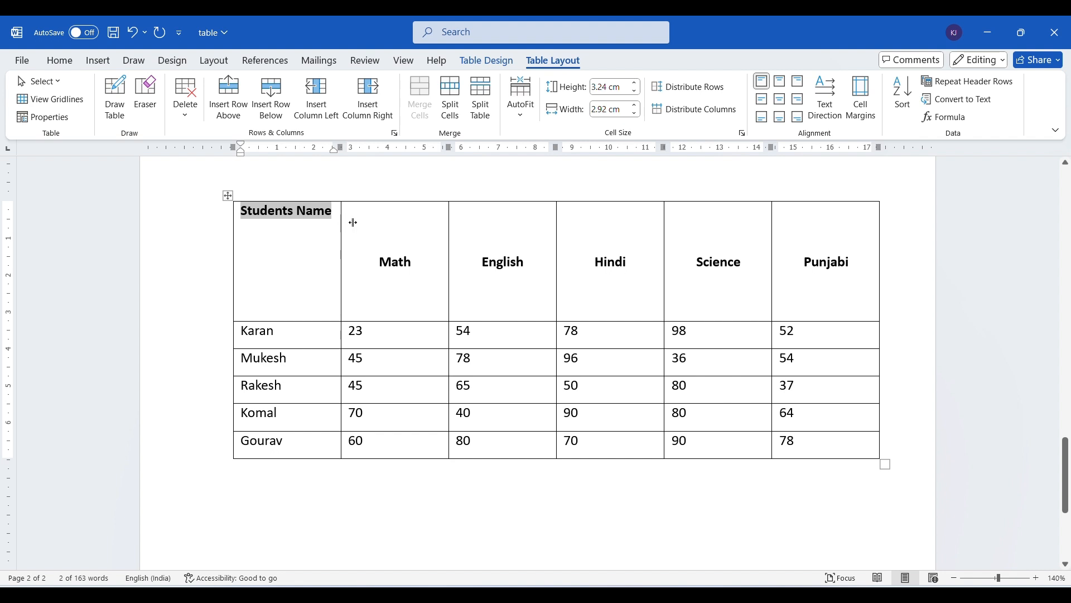
drag(352, 223, 445, 222)
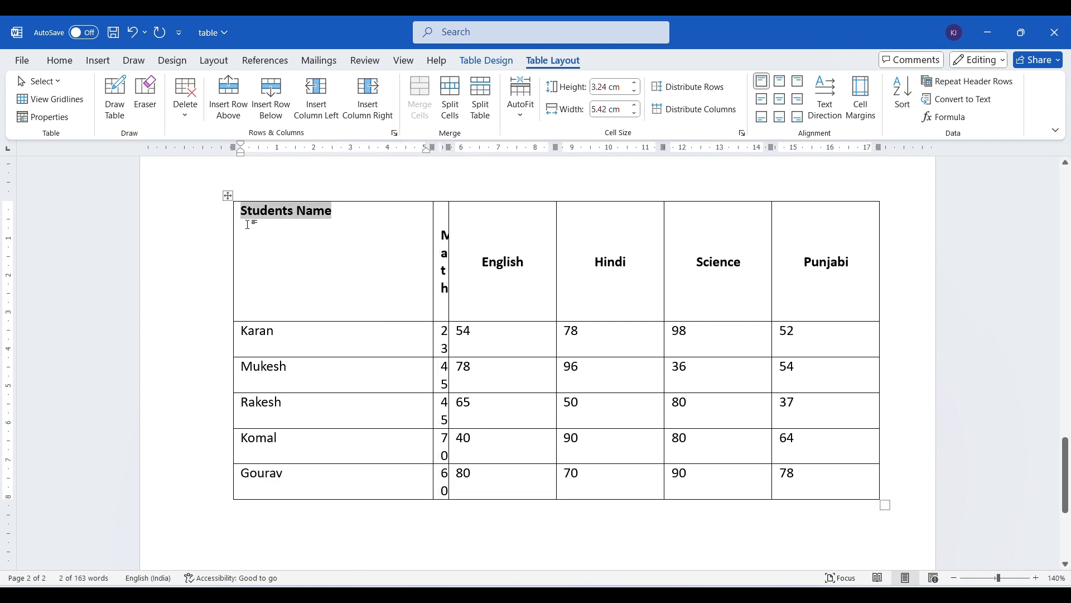
click(779, 81)
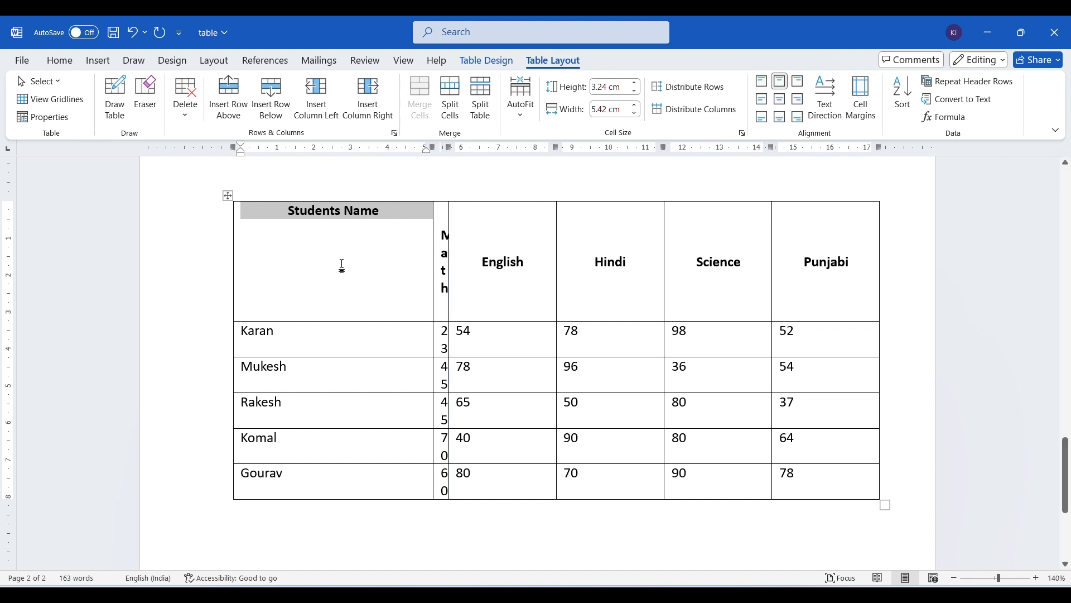
Step: Try the middle and bottom cell alignments on the Students Name heading, finishing with it centered both ways
click(781, 102)
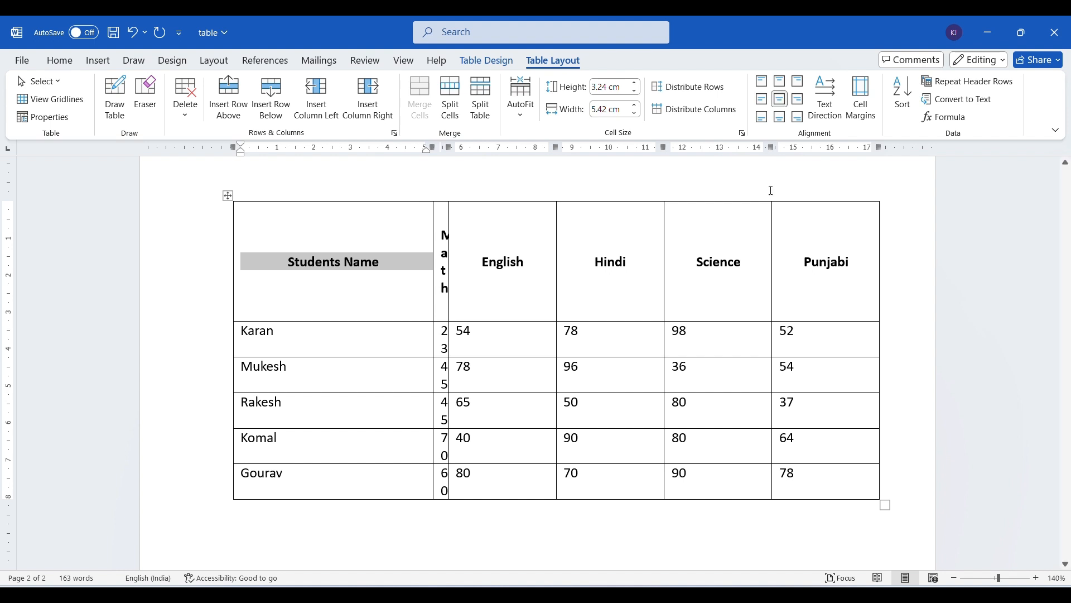
click(762, 100)
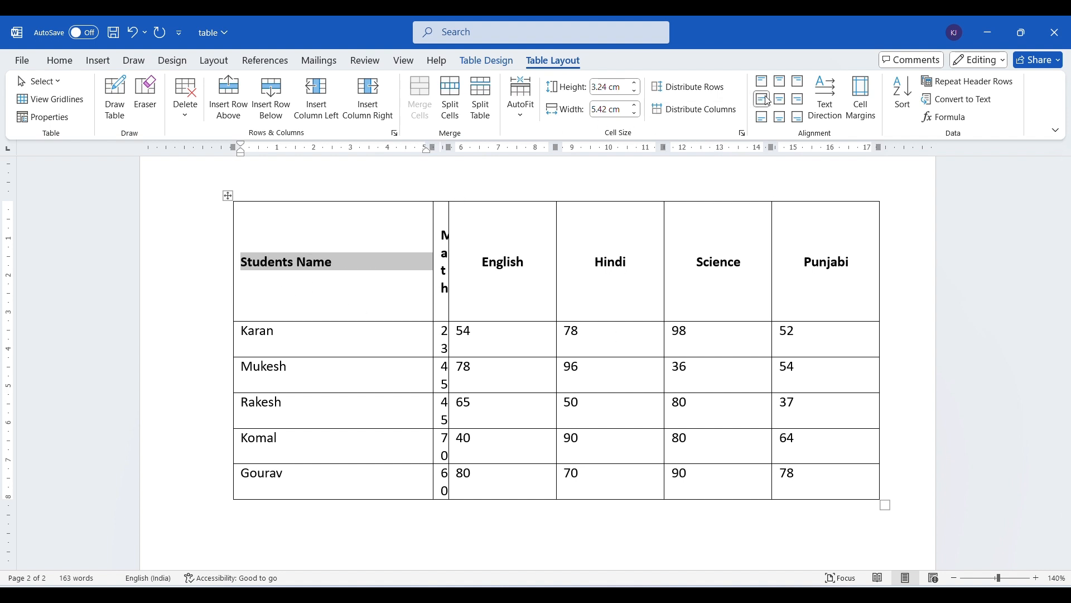
click(799, 100)
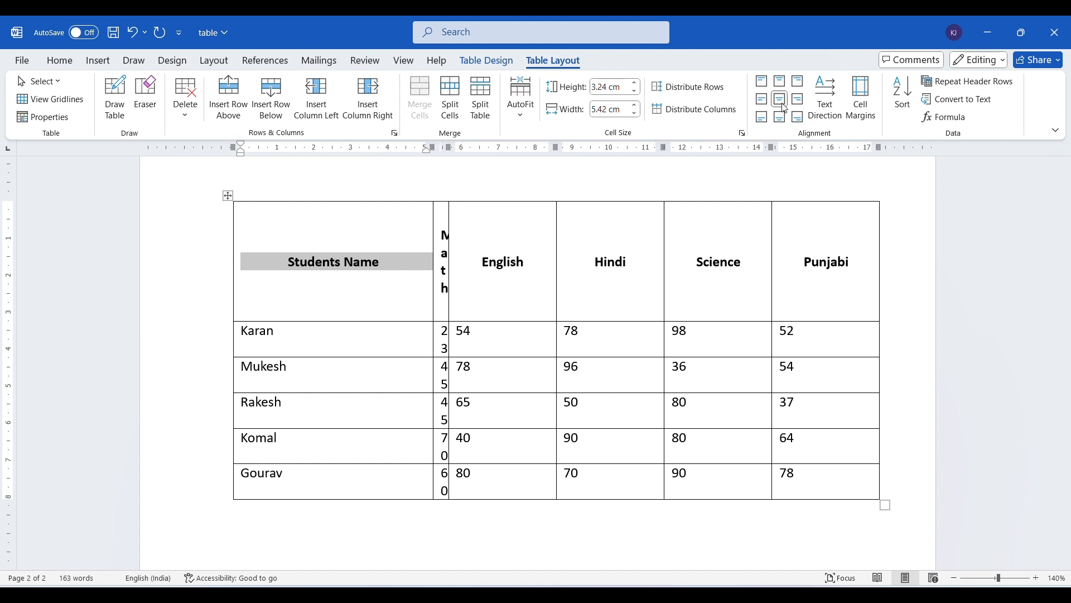
click(762, 118)
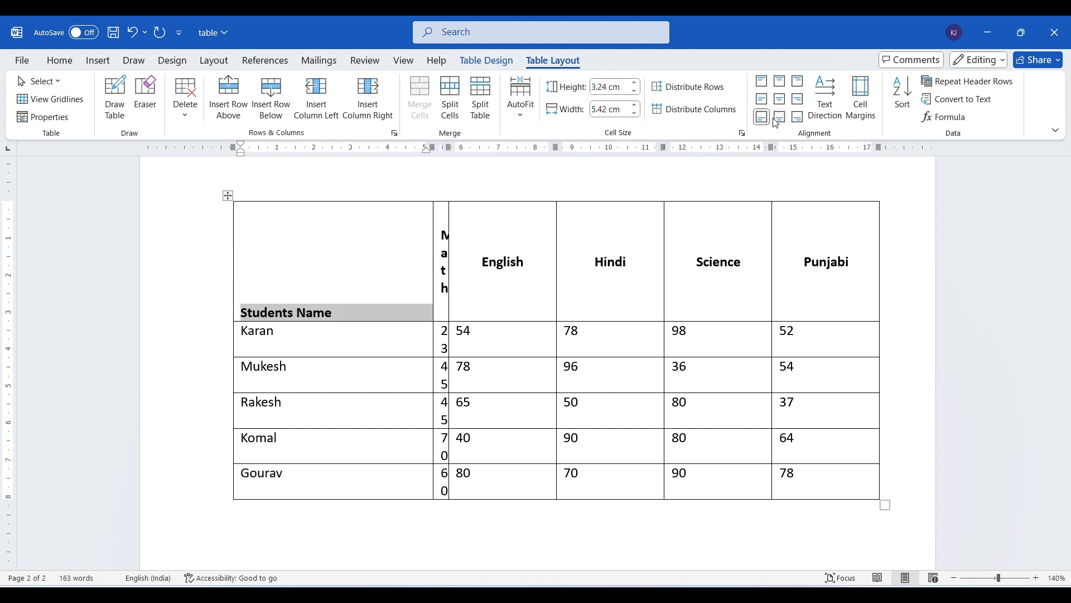
click(780, 118)
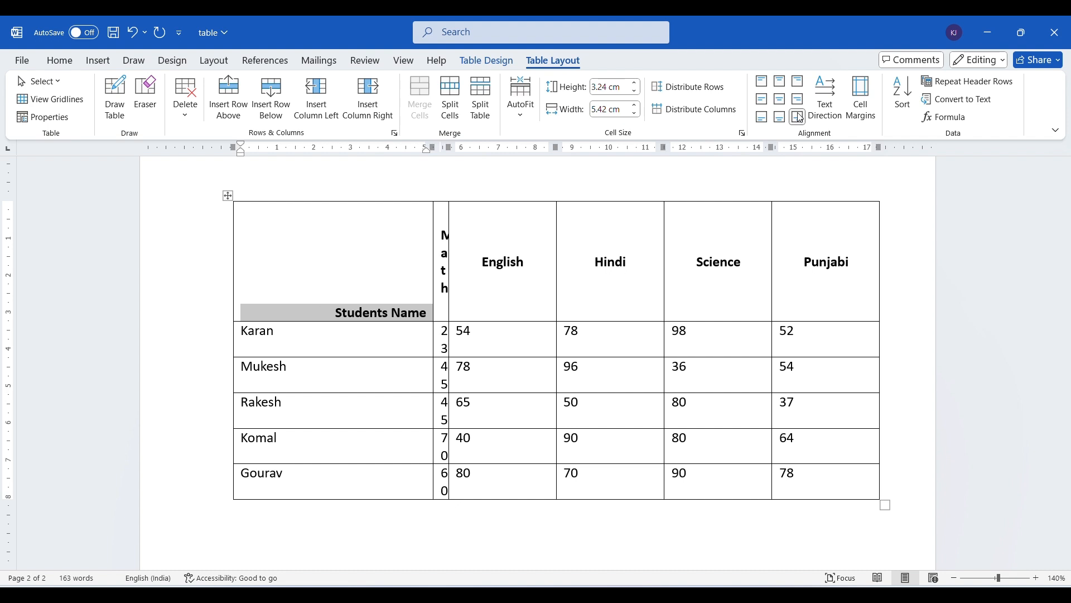
click(781, 99)
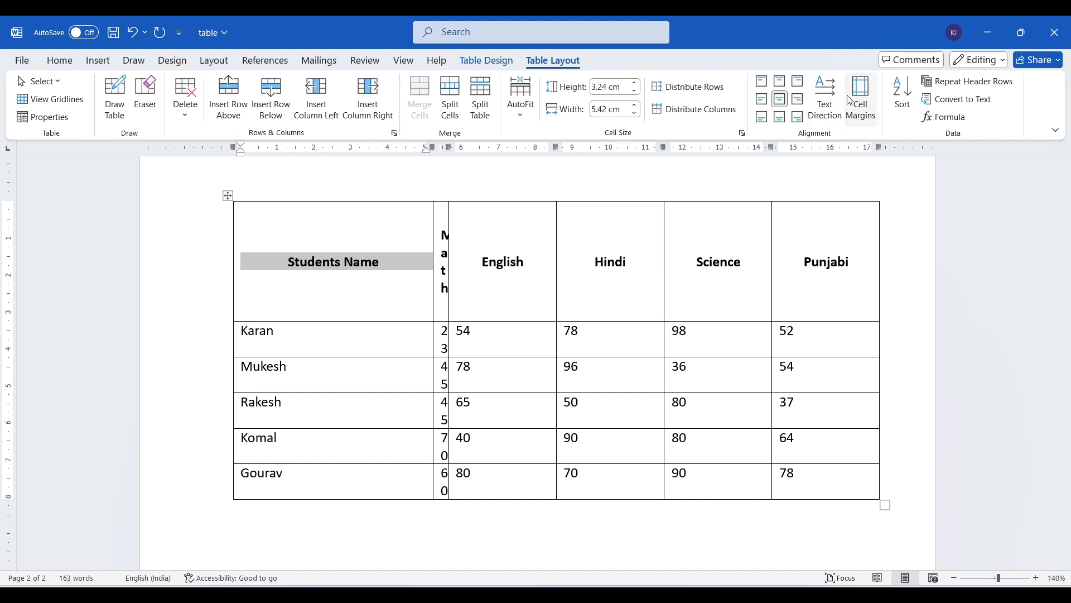
Step: Cycle the Students Name heading through the vertical text directions and return it to horizontal
click(822, 108)
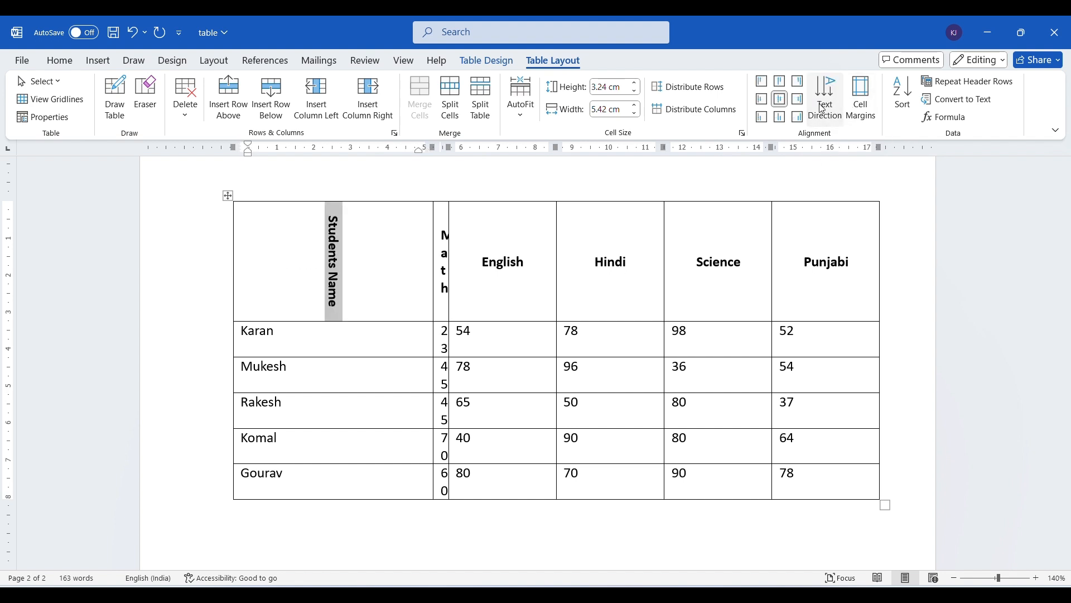
click(823, 108)
click(823, 109)
click(824, 109)
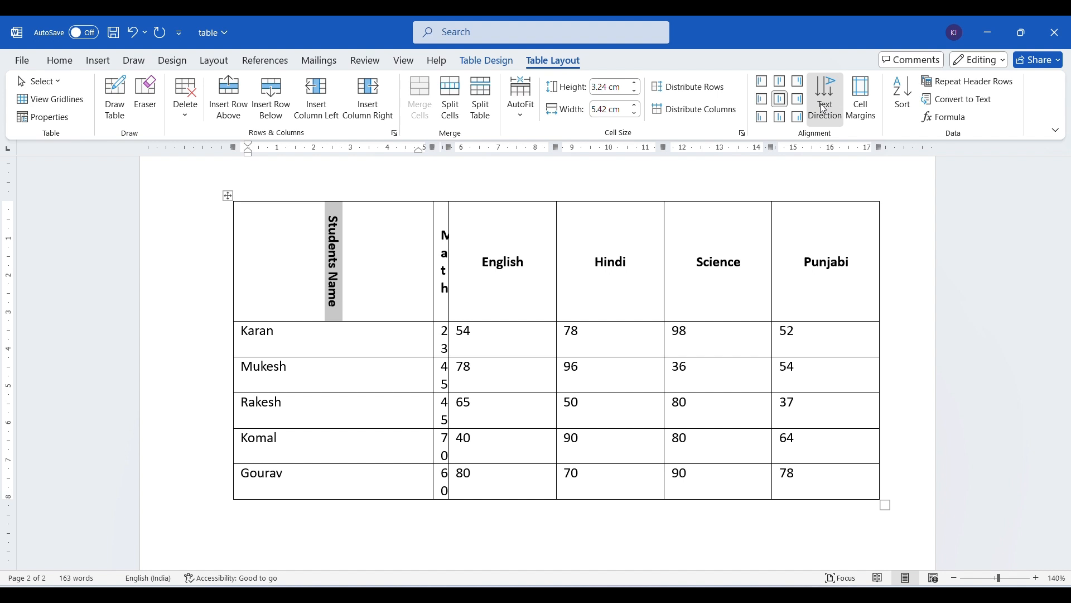
click(824, 109)
click(824, 109)
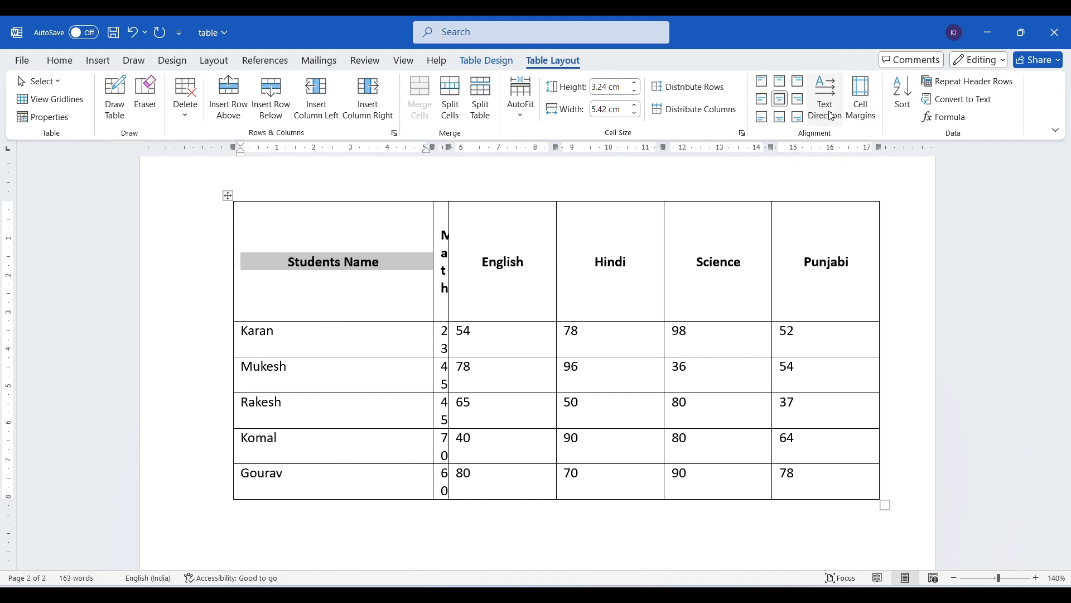
Step: Set the default top cell margin of the marks table to 1 cm
click(867, 114)
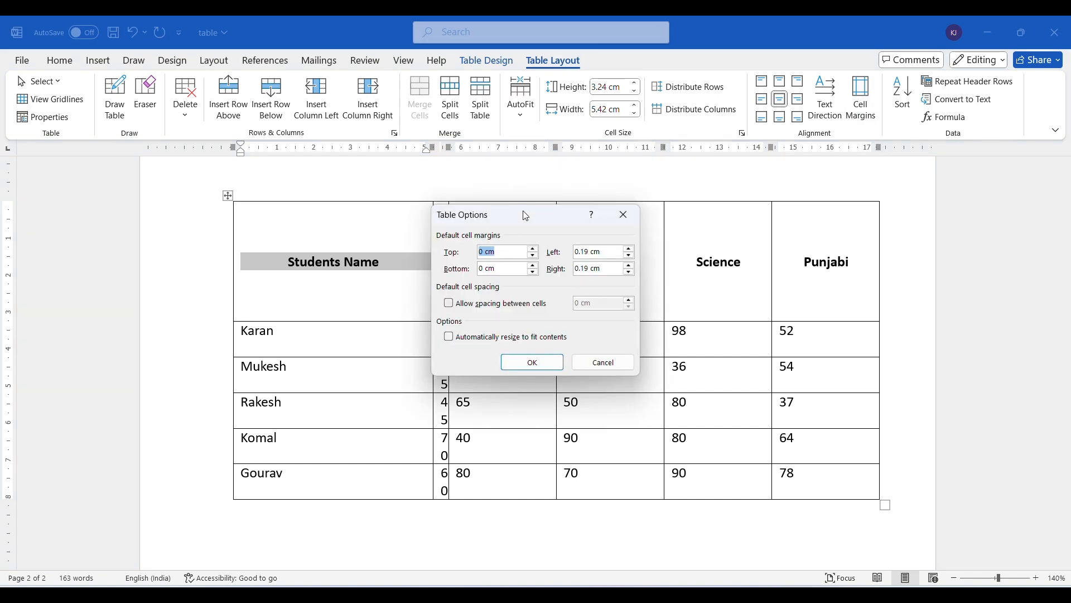
drag(523, 210, 674, 176)
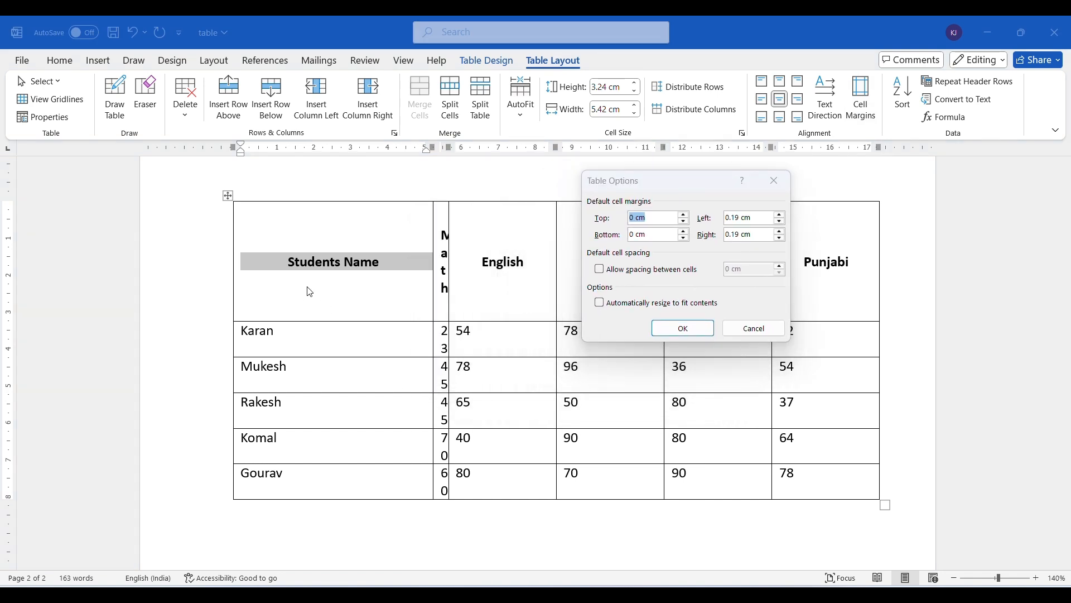
click(660, 216)
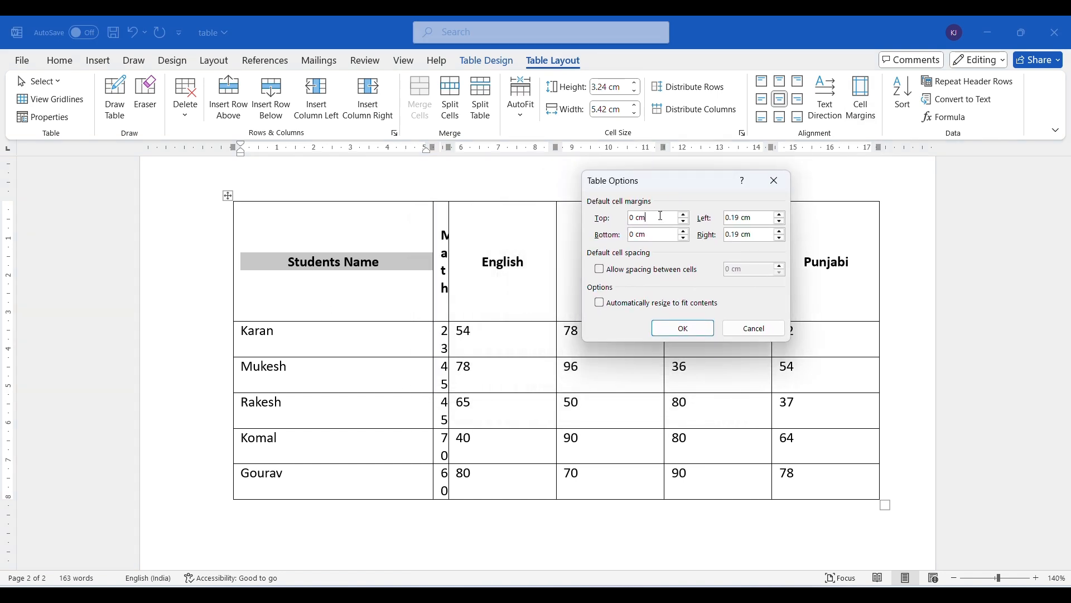
key(BackSpace)
key(BackSpace)
key(BackSpace)
key(BackSpace)
text(1)
key(Return)
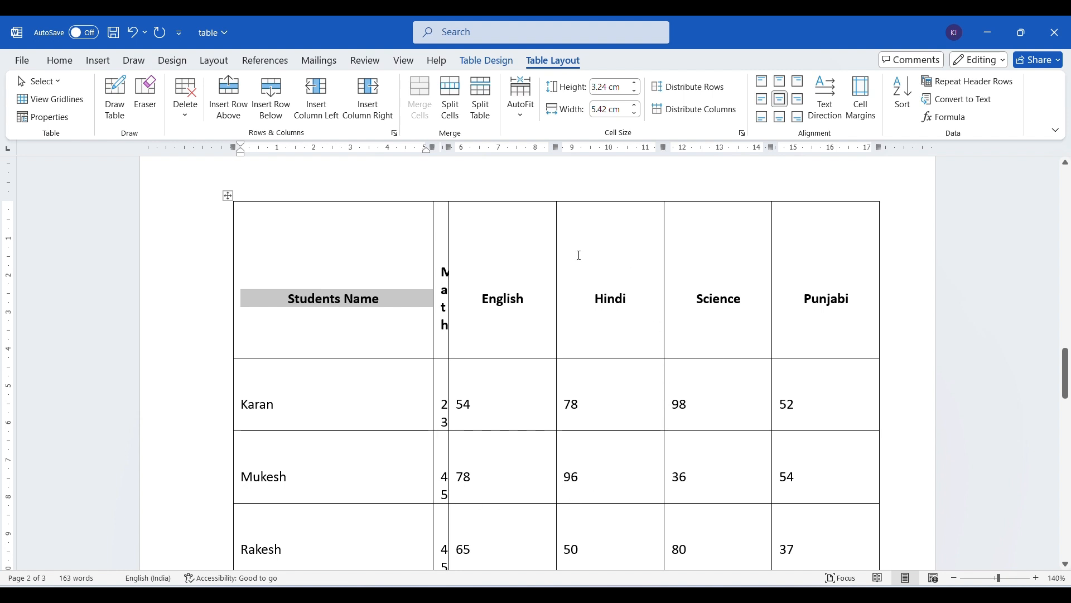
Step: Undo the cell margin change and widen the Math column enough for its heading to fit on one line
key(ctrl+z)
key(ctrl+z)
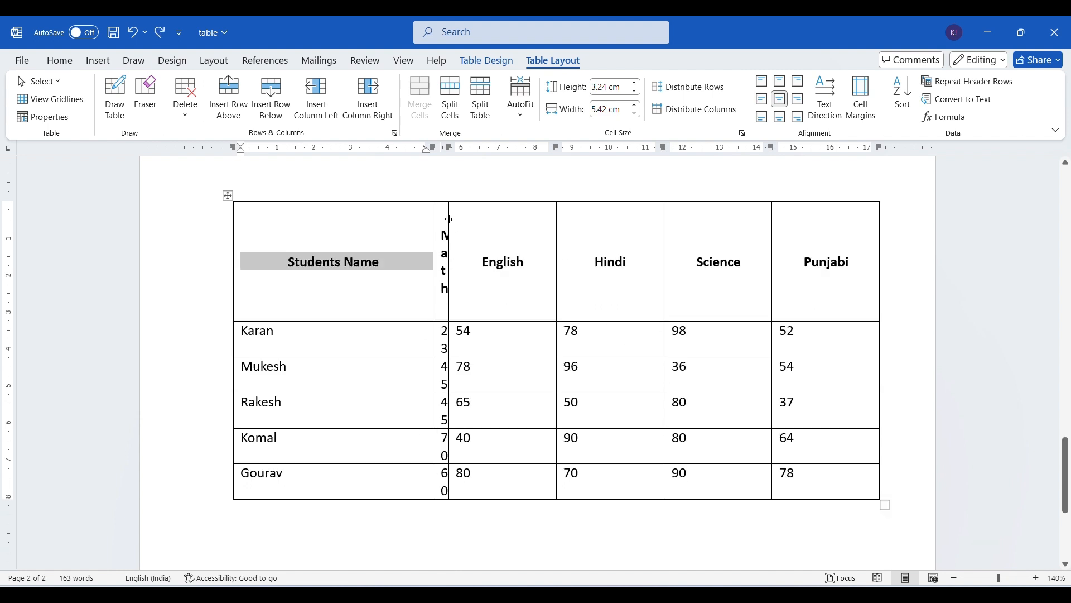
drag(449, 219, 483, 219)
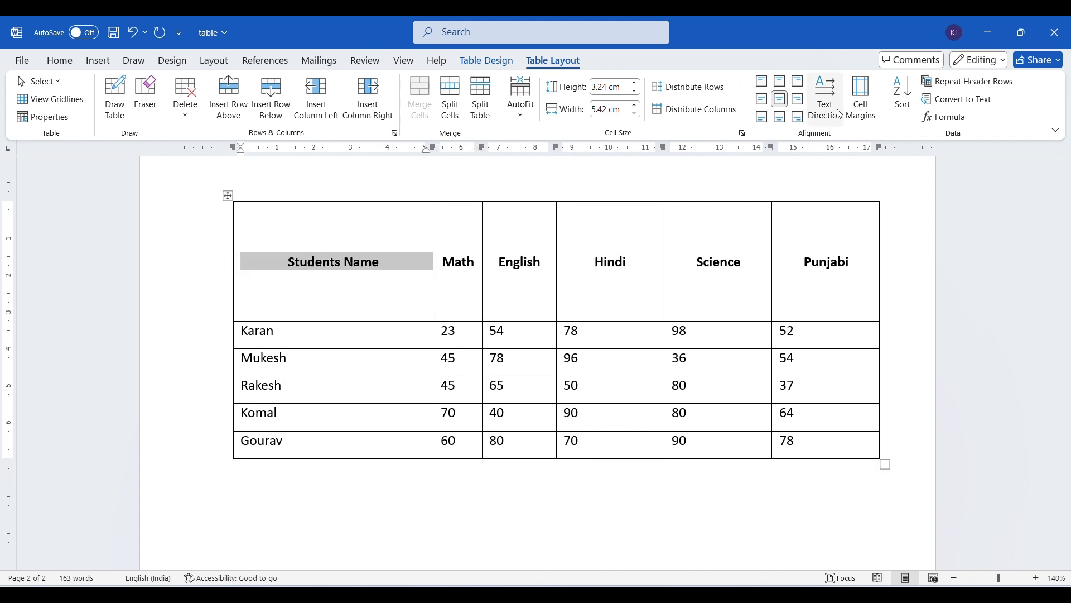
Step: Try the 1 cm top cell margin on the marks table again and look over its rows
click(861, 99)
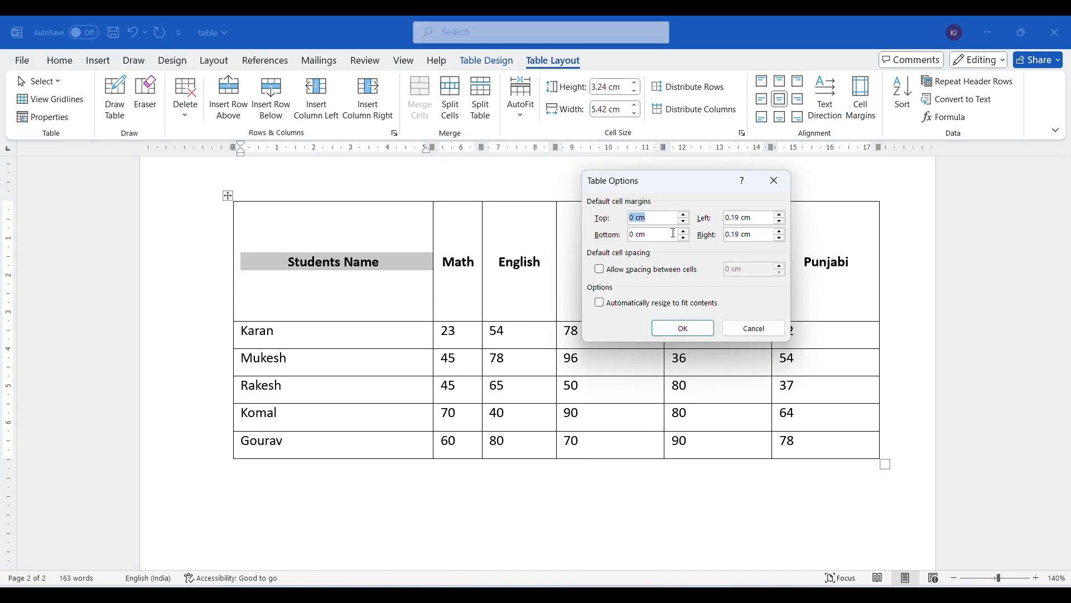
key(BackSpace)
key(Return)
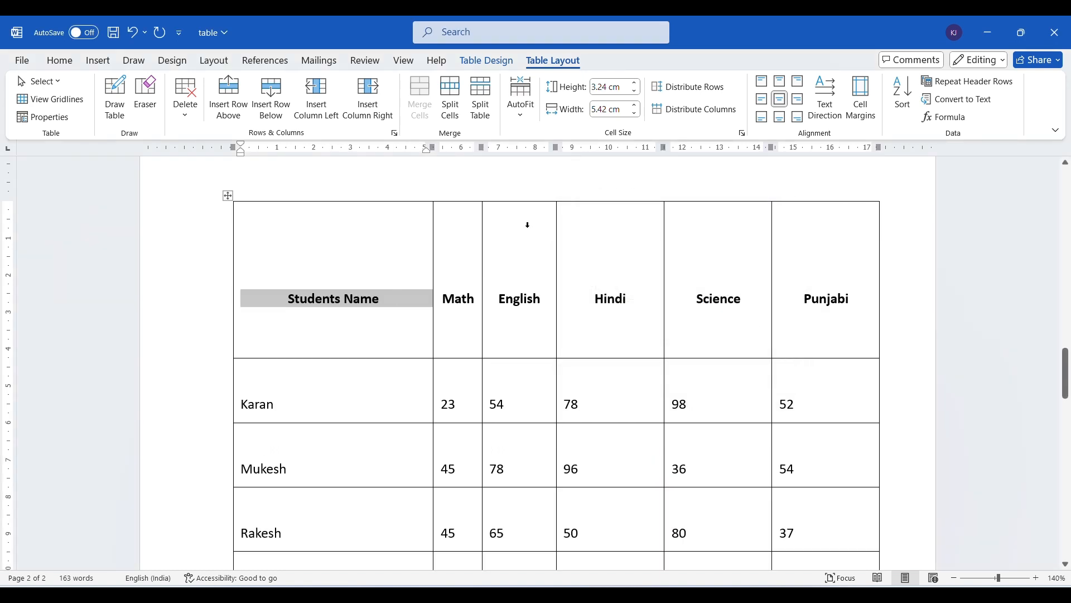
scroll(581, 432, down, 4)
scroll(524, 421, up, 5)
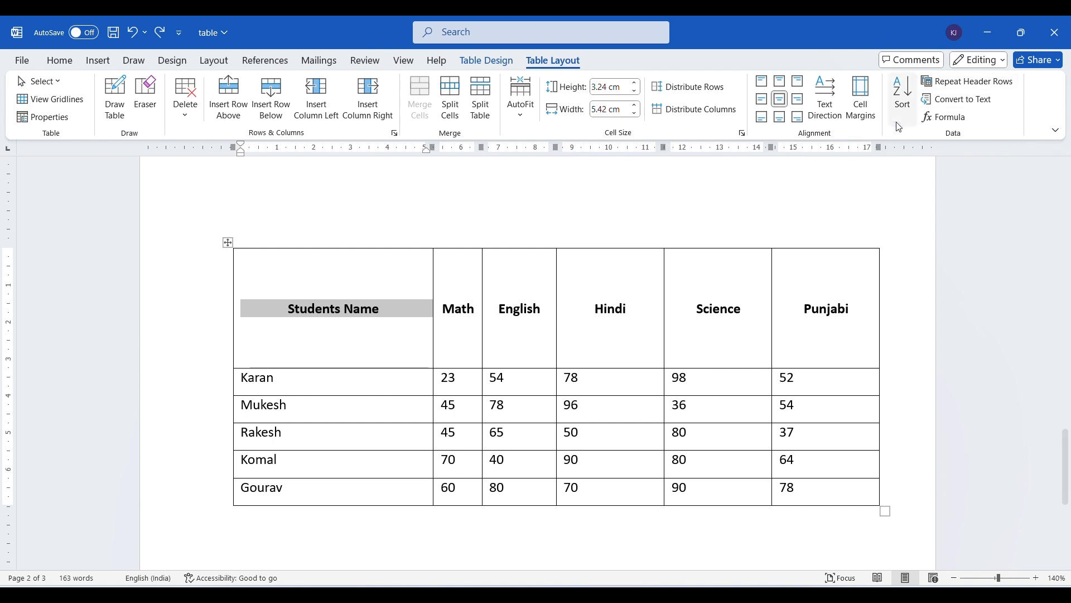
Step: Sort the whole marks table that has the Total Marks column by Students Name in ascending order
click(372, 410)
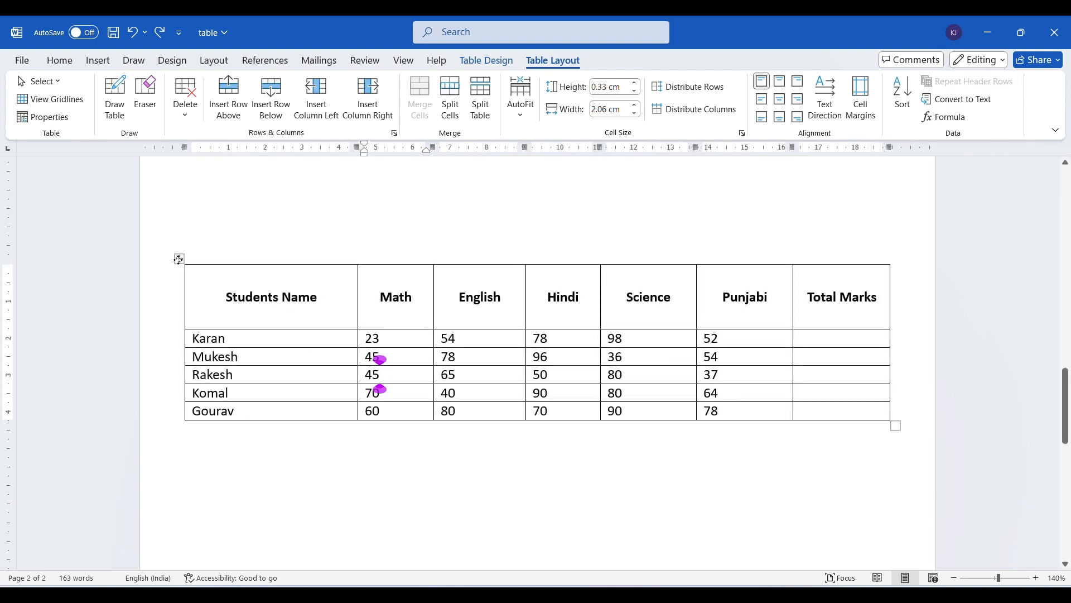
click(178, 259)
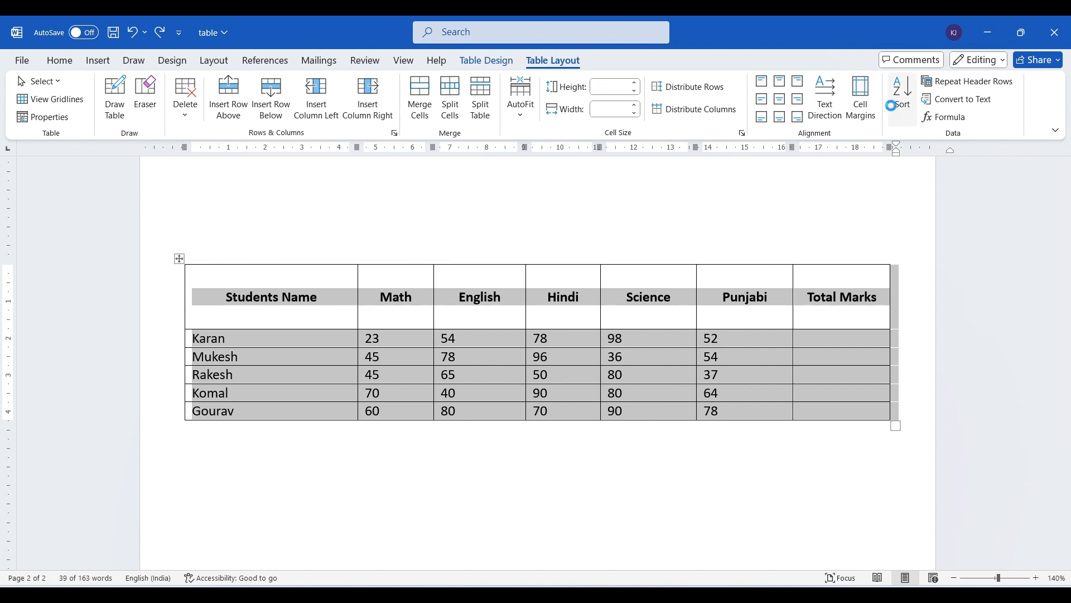
click(902, 92)
click(643, 402)
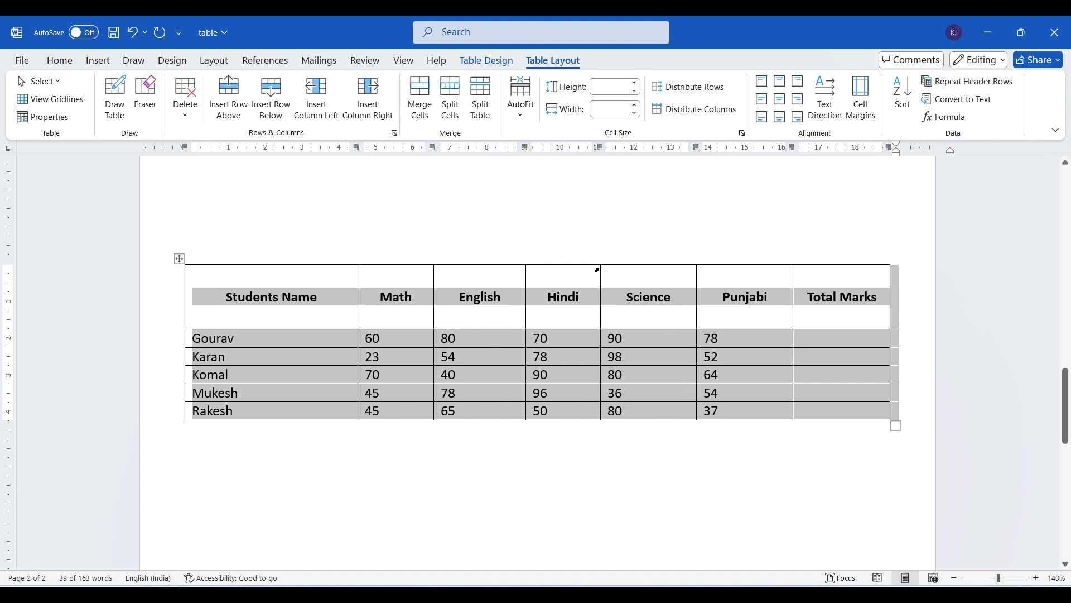
click(528, 411)
click(674, 373)
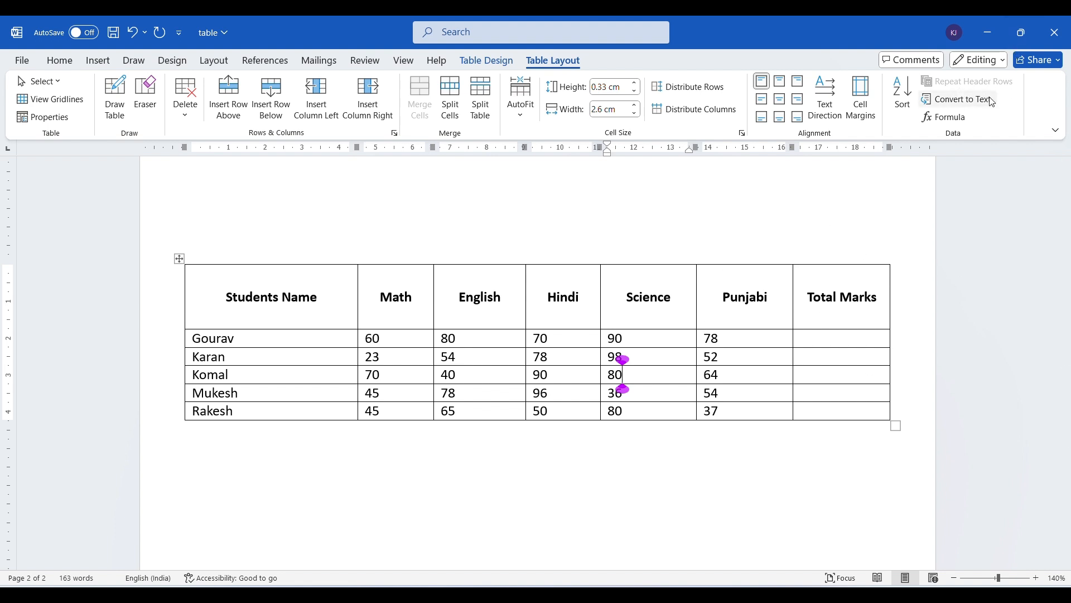
click(551, 393)
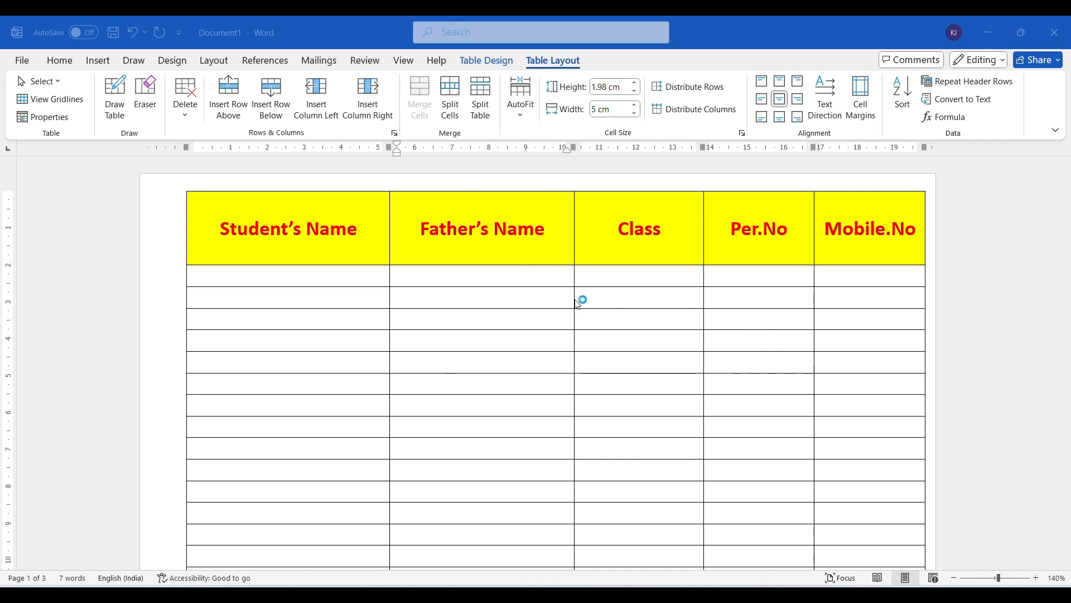
Step: Examine how the student register table in Document1 continues across its pages, viewing all pages side by side at 50% zoom
scroll(495, 397, down, 5)
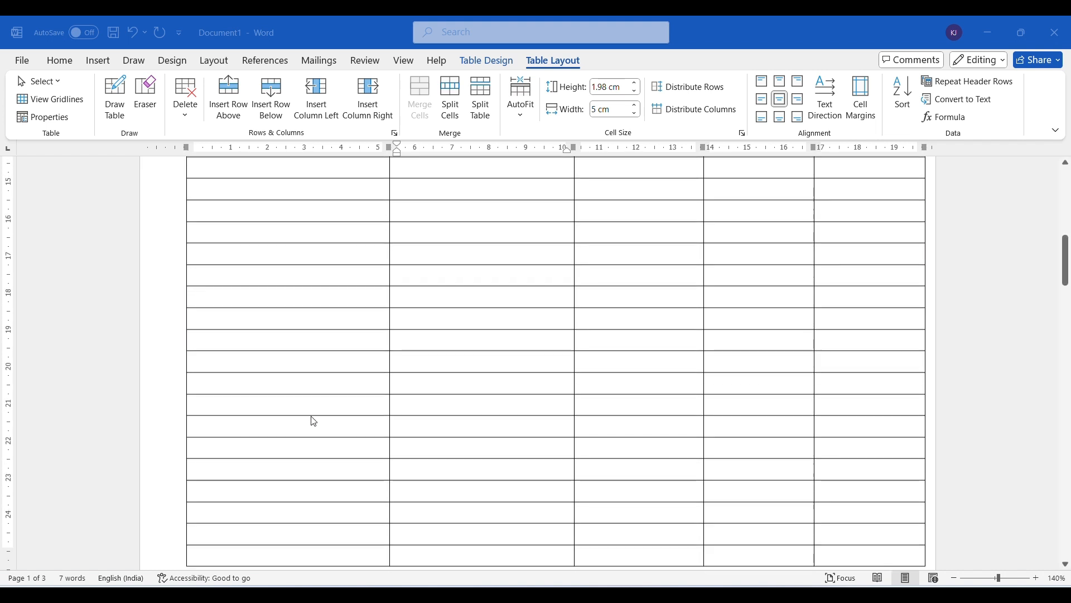
scroll(306, 421, down, 10)
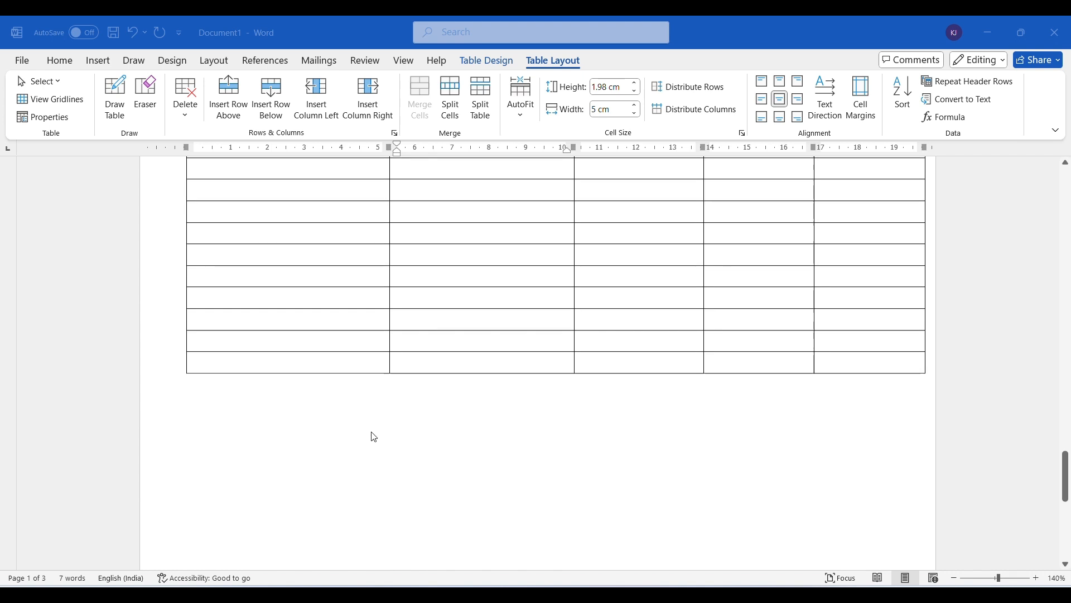
click(955, 577)
click(956, 577)
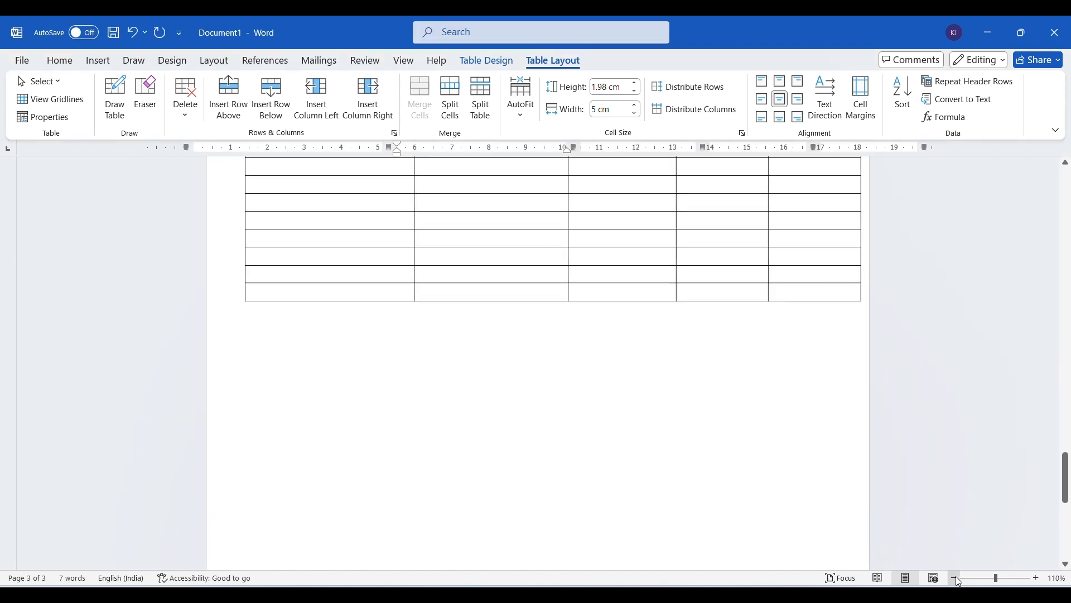
click(956, 577)
click(956, 578)
click(956, 578)
click(955, 577)
click(956, 578)
click(956, 577)
click(956, 578)
click(955, 577)
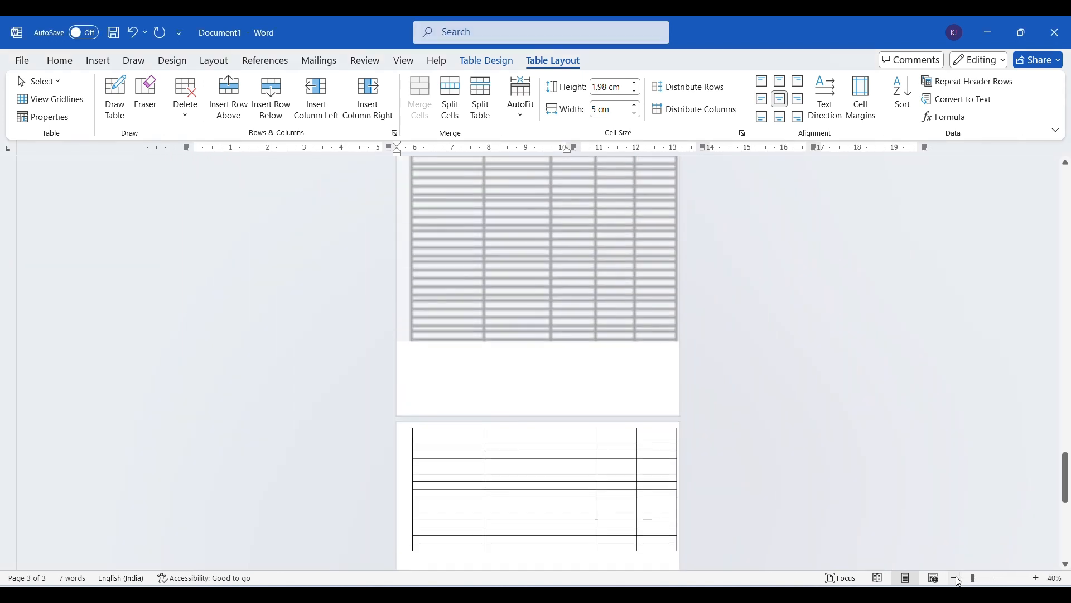
click(956, 577)
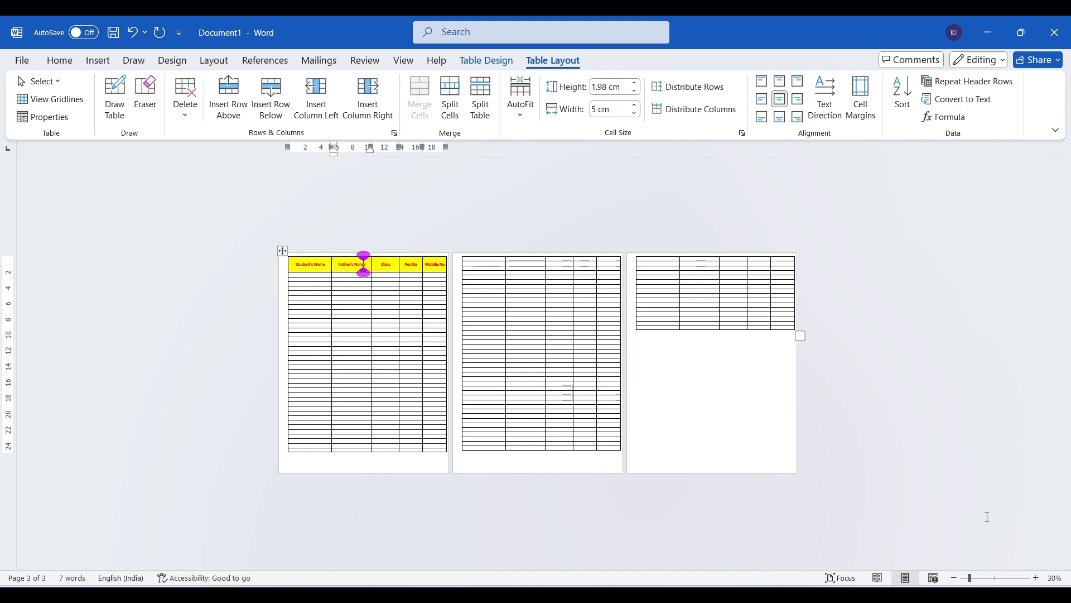
click(1038, 578)
click(1038, 578)
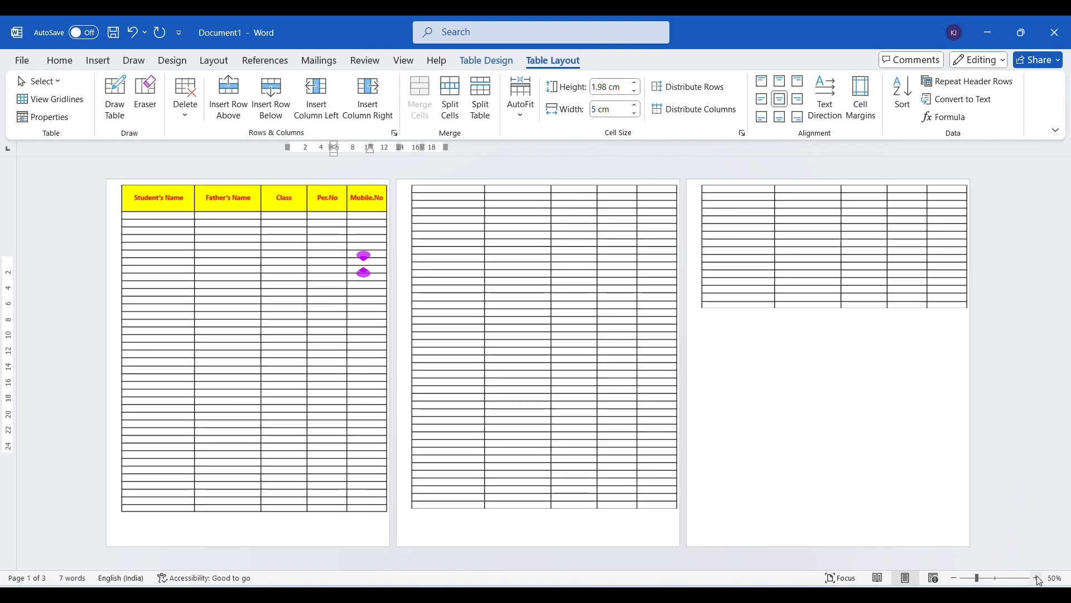
Step: Make the yellow heading row of the student register table repeat at the start of every page
click(331, 217)
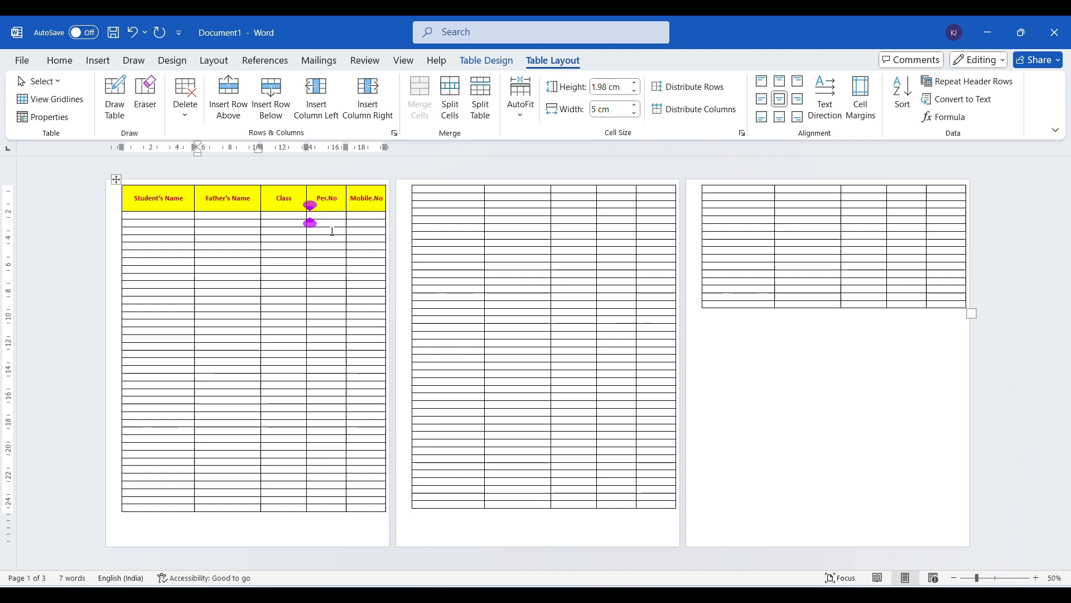
drag(368, 198, 137, 195)
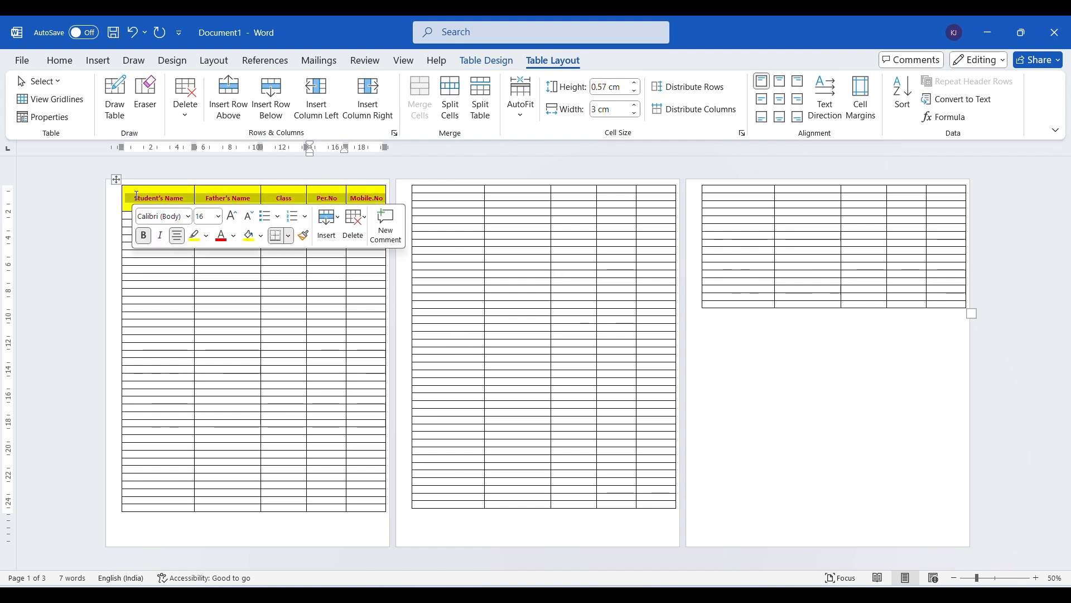
drag(619, 199, 523, 193)
drag(858, 197, 785, 204)
click(554, 226)
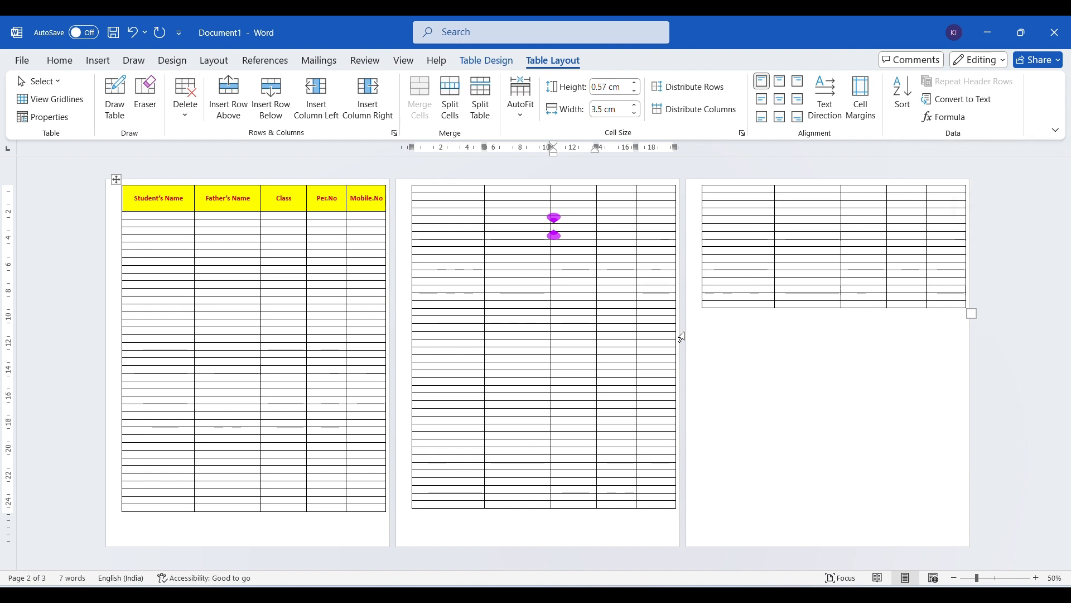
click(316, 202)
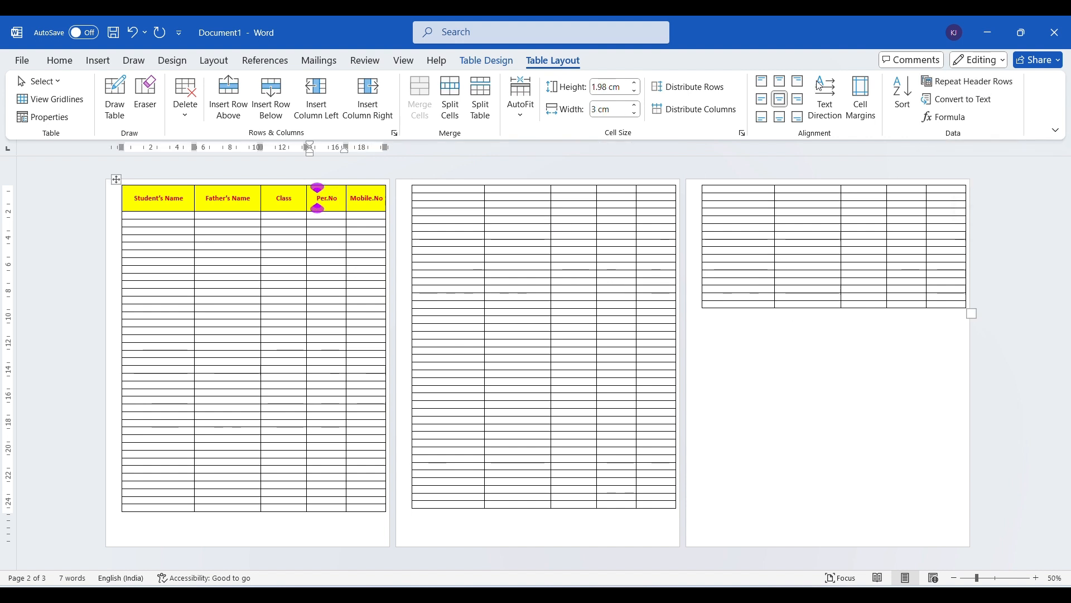
click(948, 81)
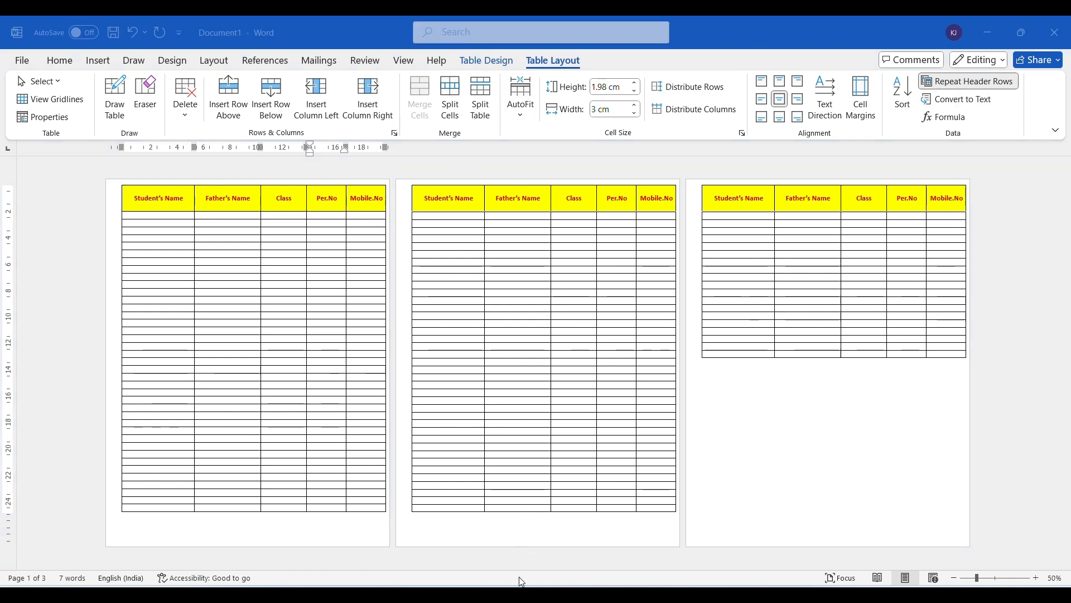
Step: Switch back to the table document and convert the marks table without the Total Marks column to text separated with tabs
mouse_move(522, 582)
click(444, 533)
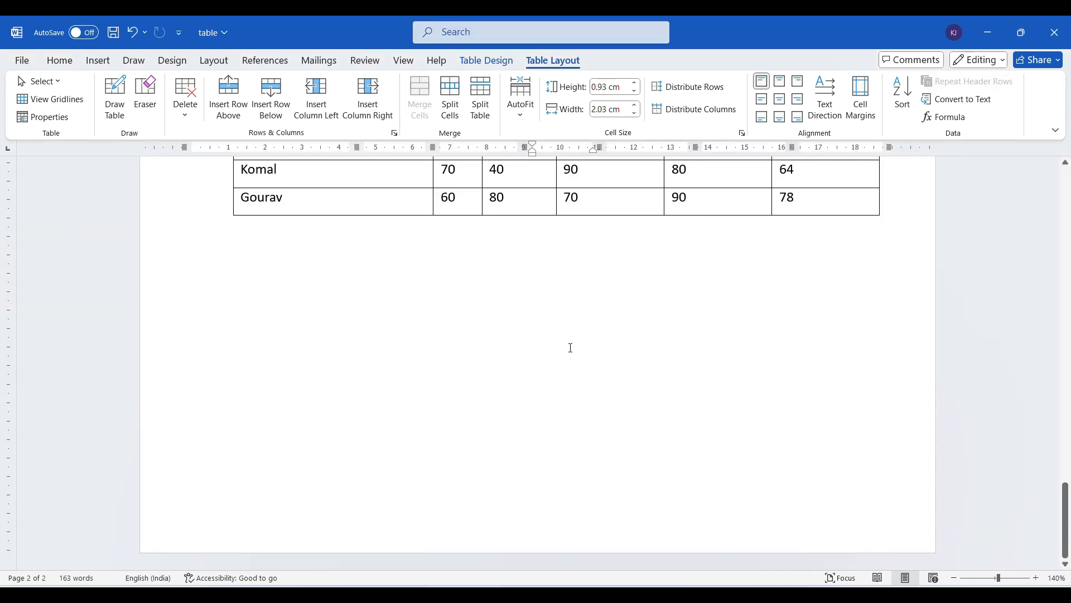
scroll(558, 352, up, 6)
scroll(447, 363, down, 1)
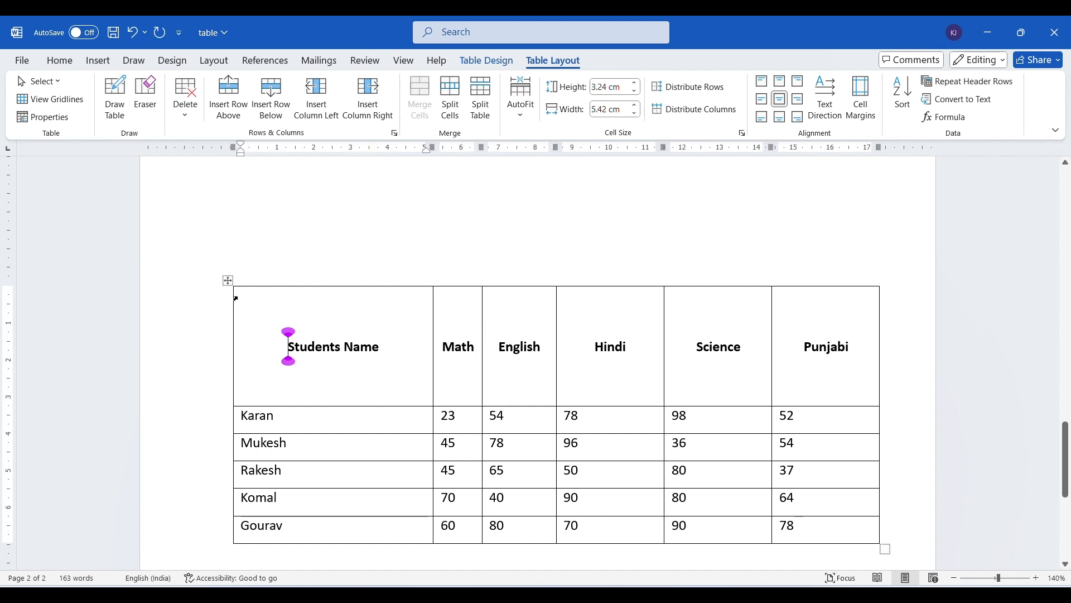
click(227, 279)
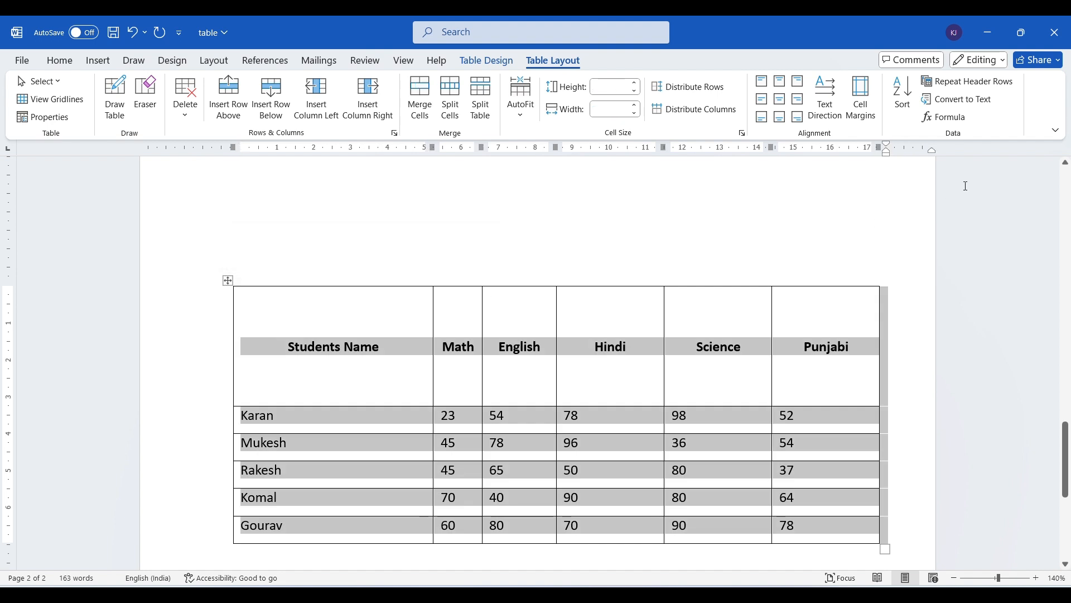
click(968, 100)
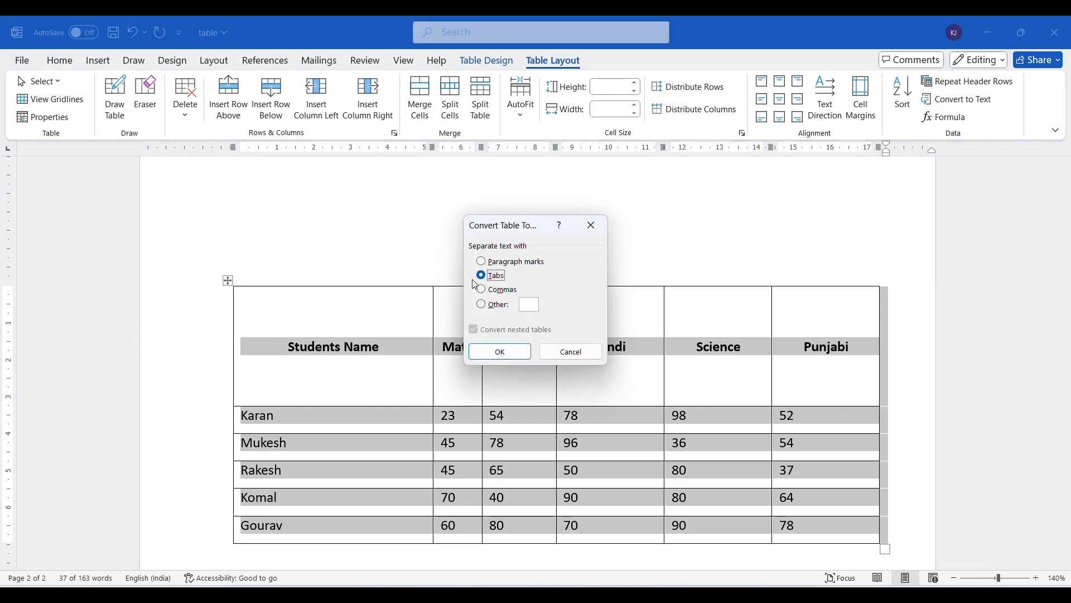
click(502, 352)
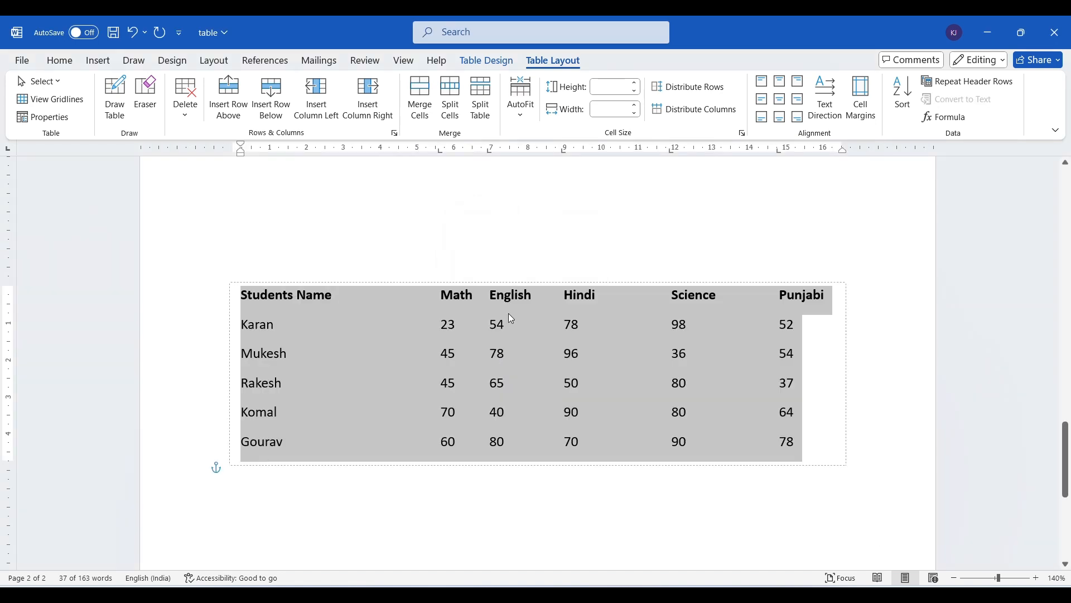
click(672, 354)
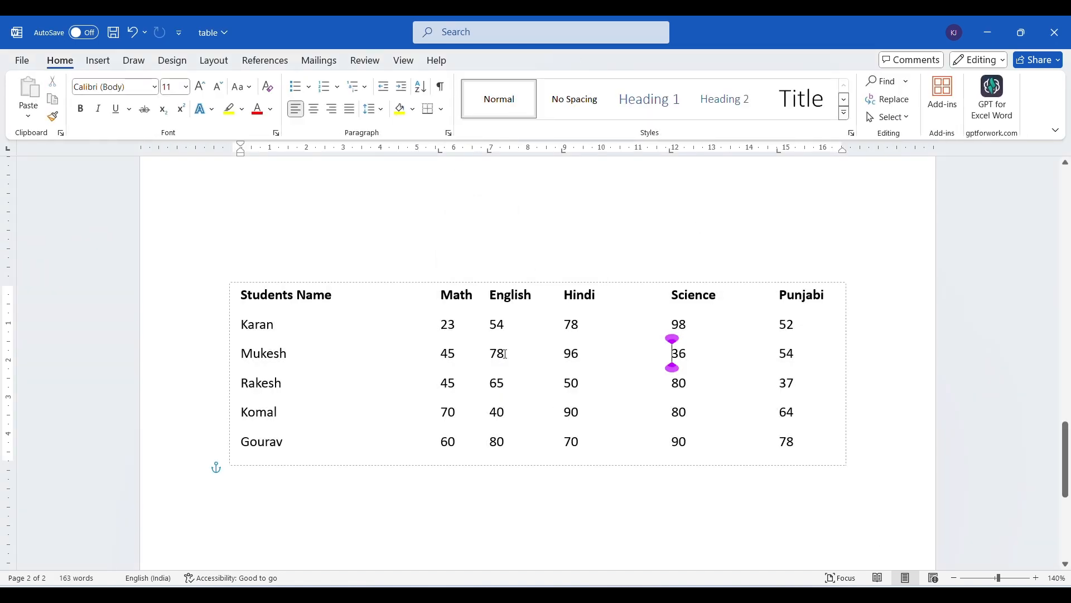
click(580, 349)
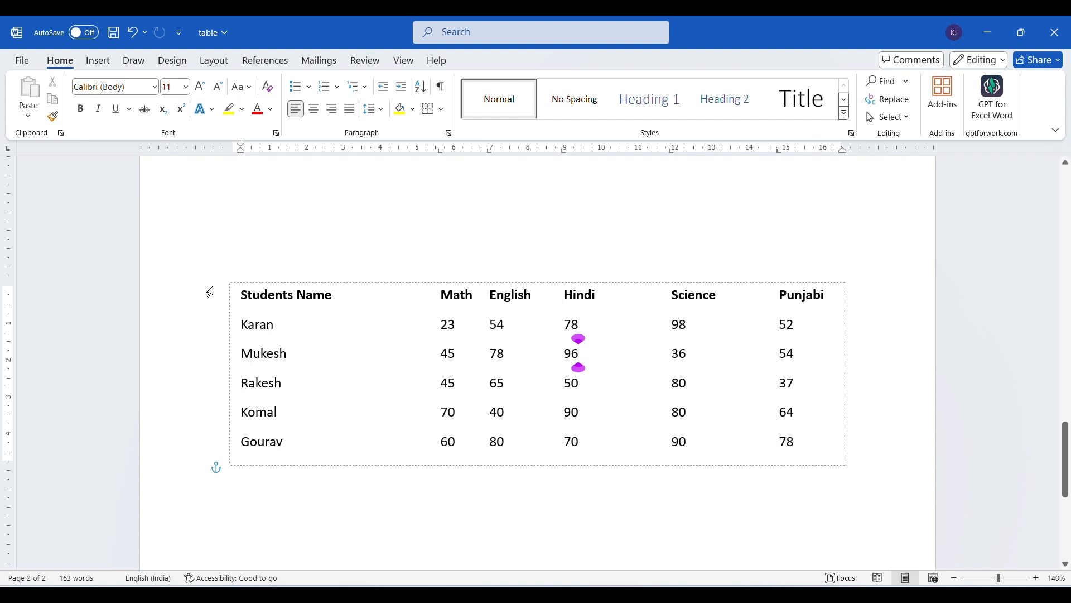
click(239, 291)
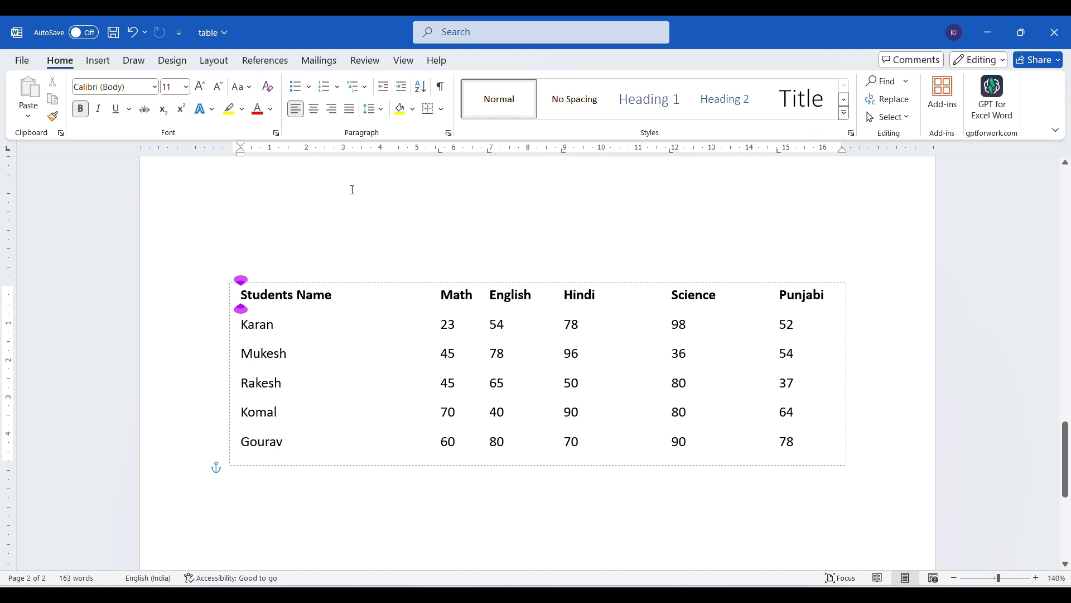
click(293, 296)
click(288, 296)
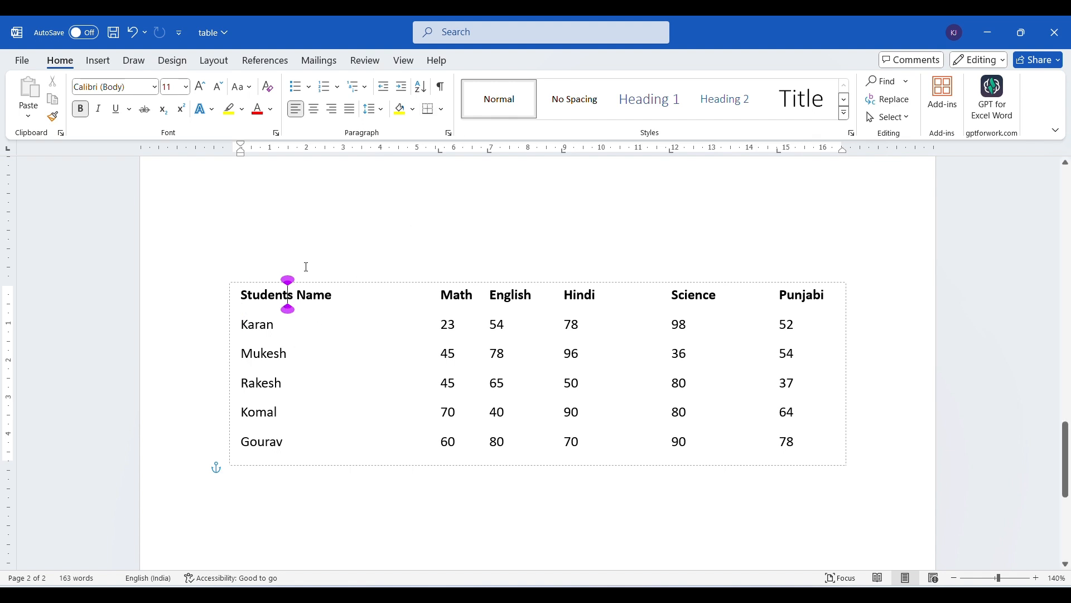
click(491, 334)
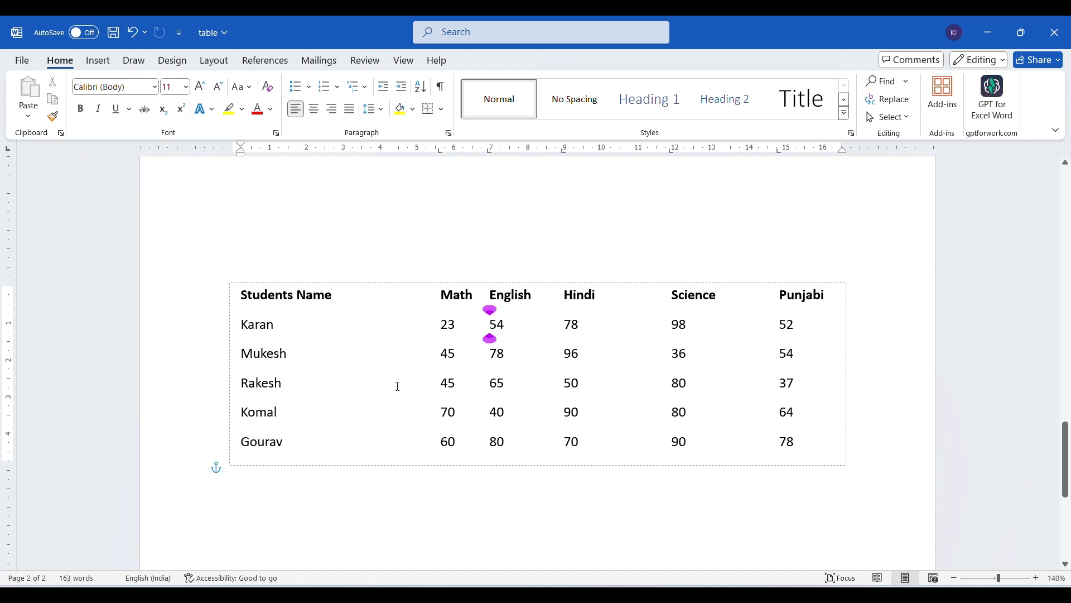
click(97, 60)
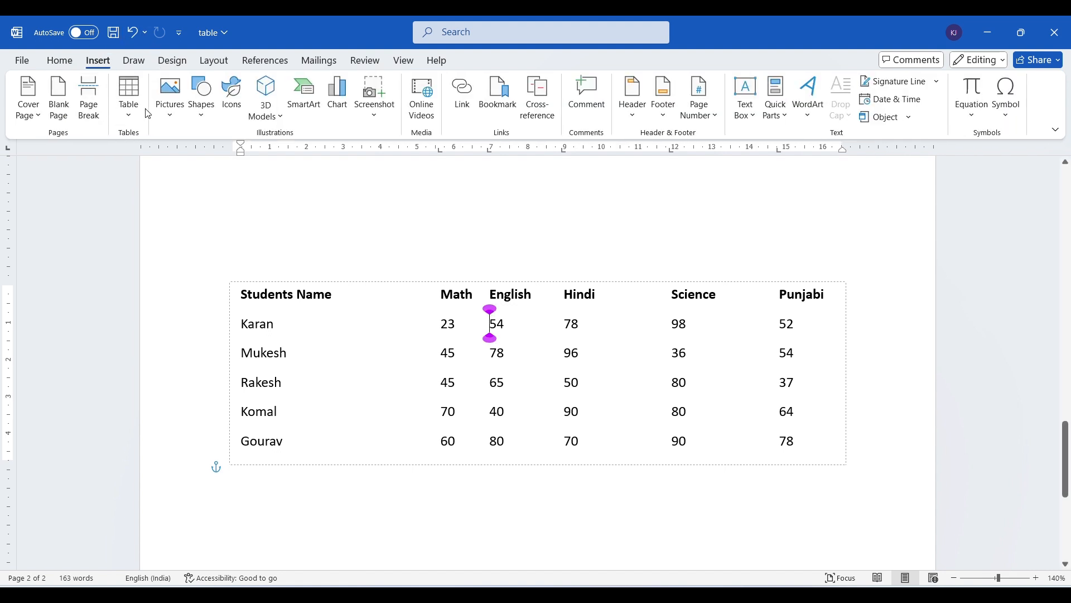
click(133, 115)
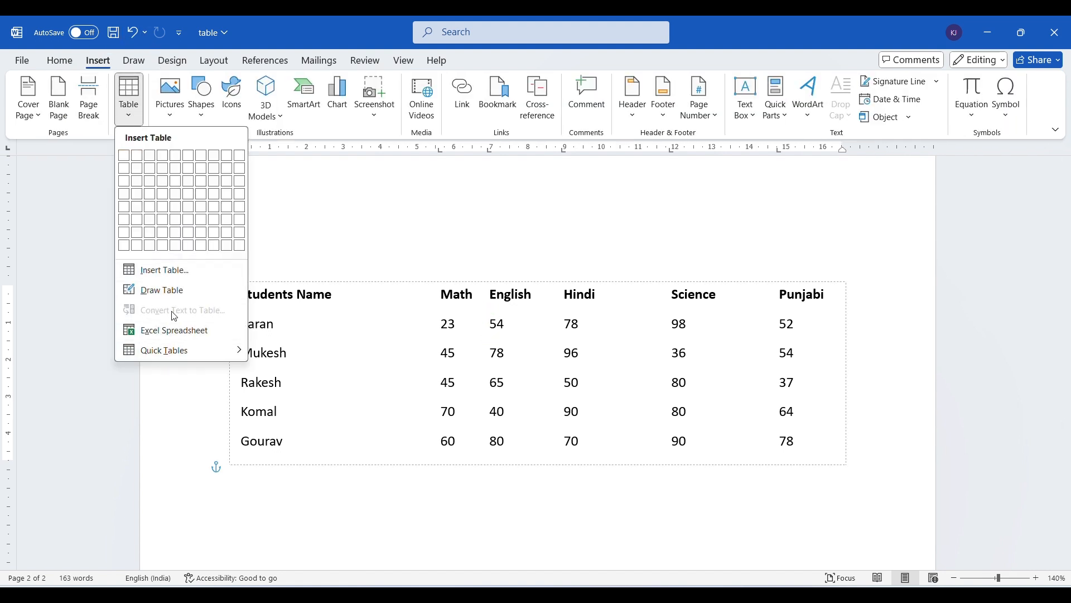
click(445, 329)
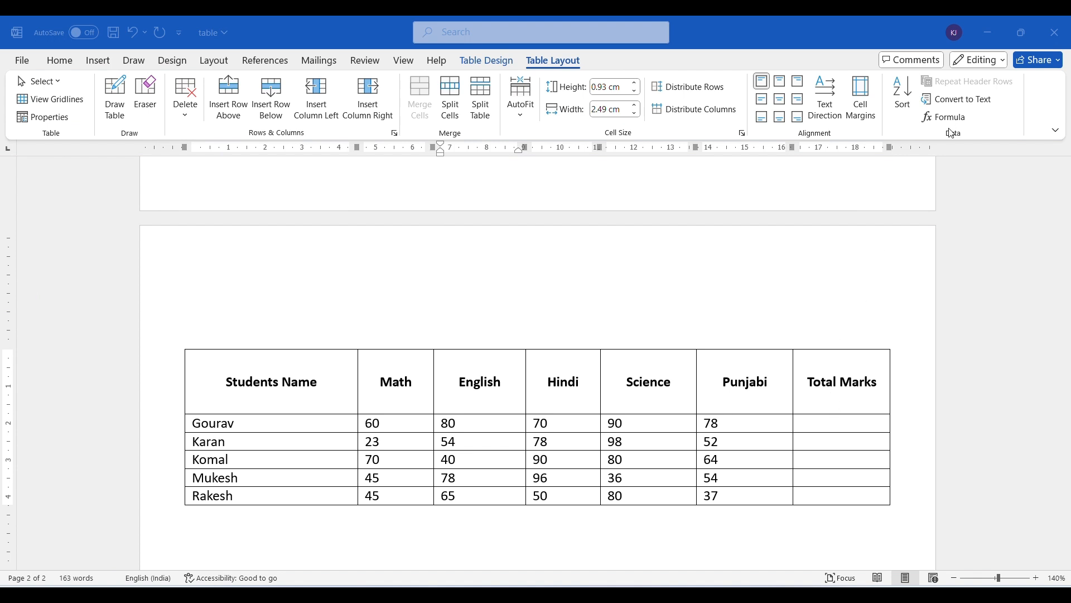
Step: Insert the formula =SUM(LEFT) in the Total Marks cell of the first student's row
click(798, 424)
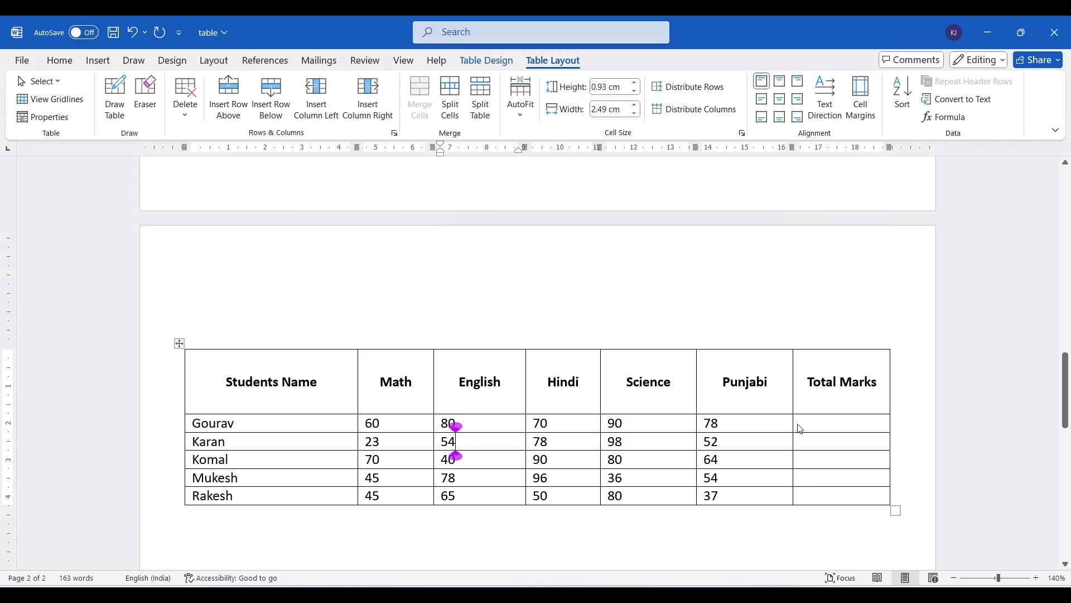
click(802, 427)
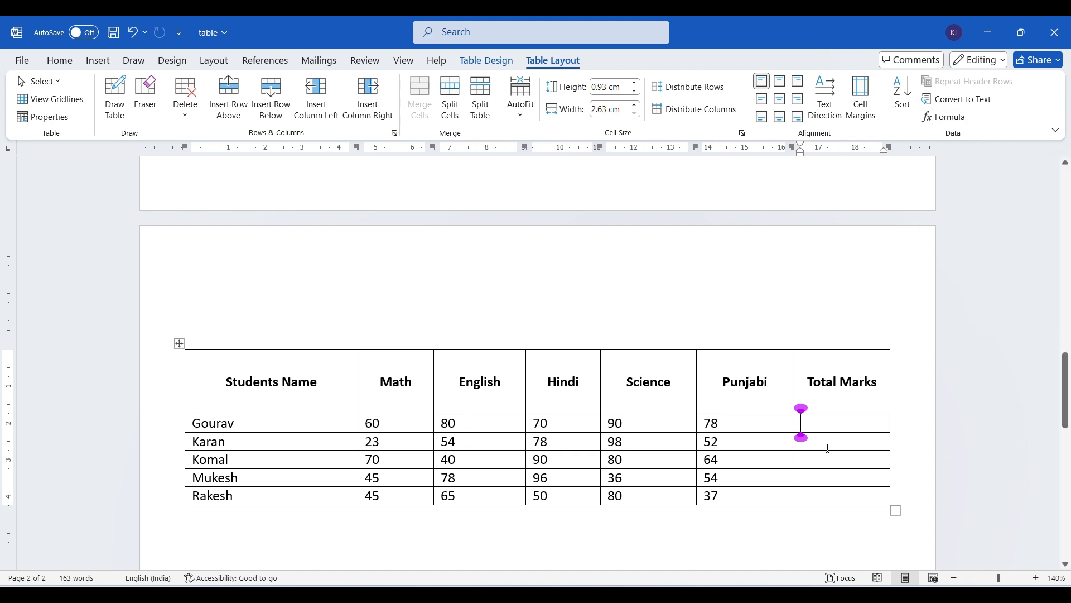
click(944, 117)
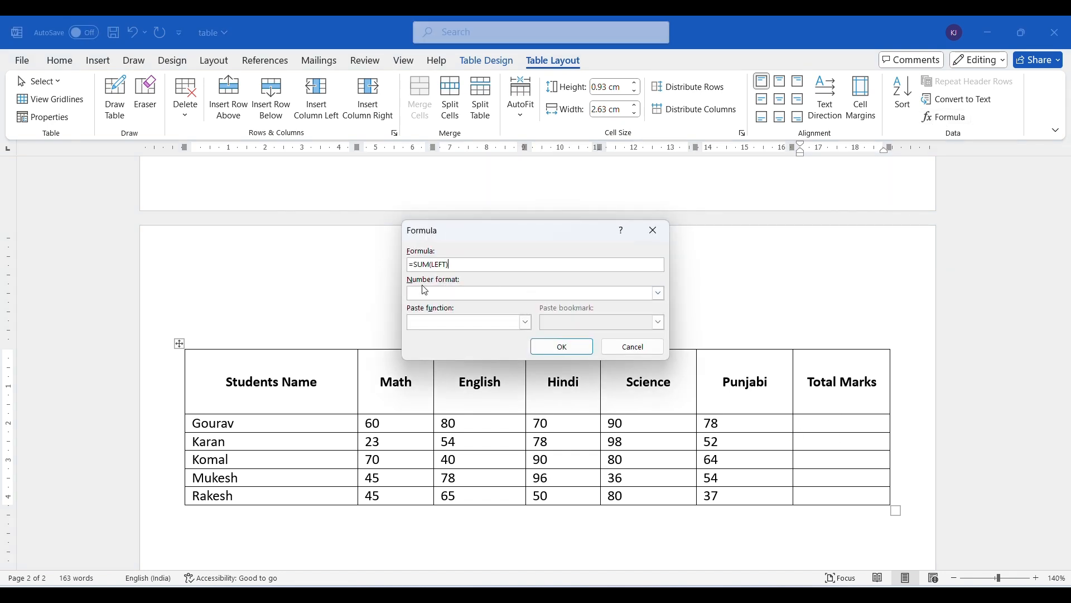
click(561, 346)
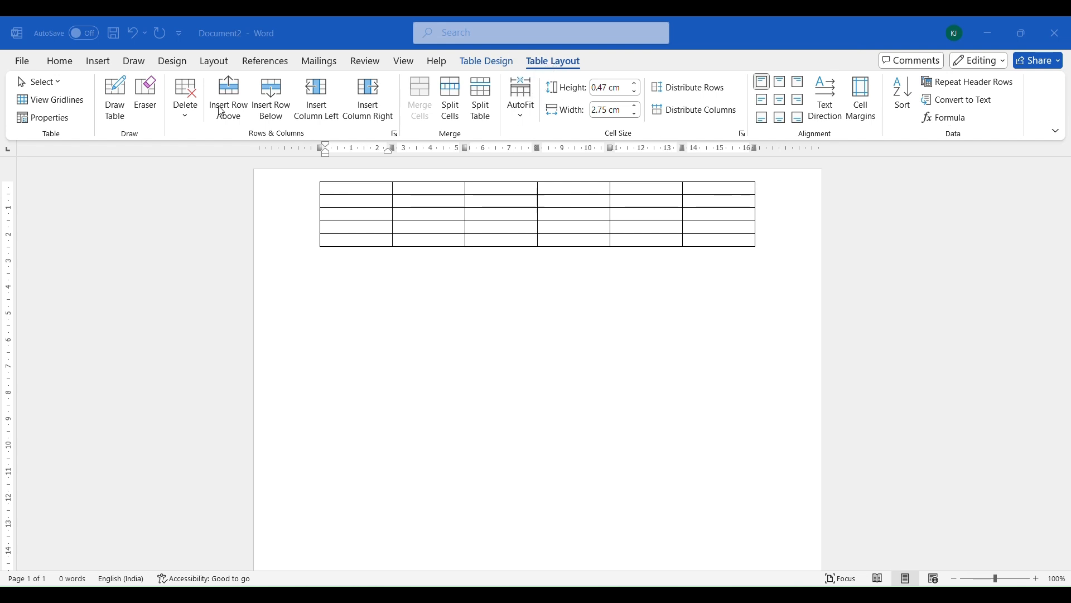
Step: Delete the entire empty six-column table from Document2
click(98, 62)
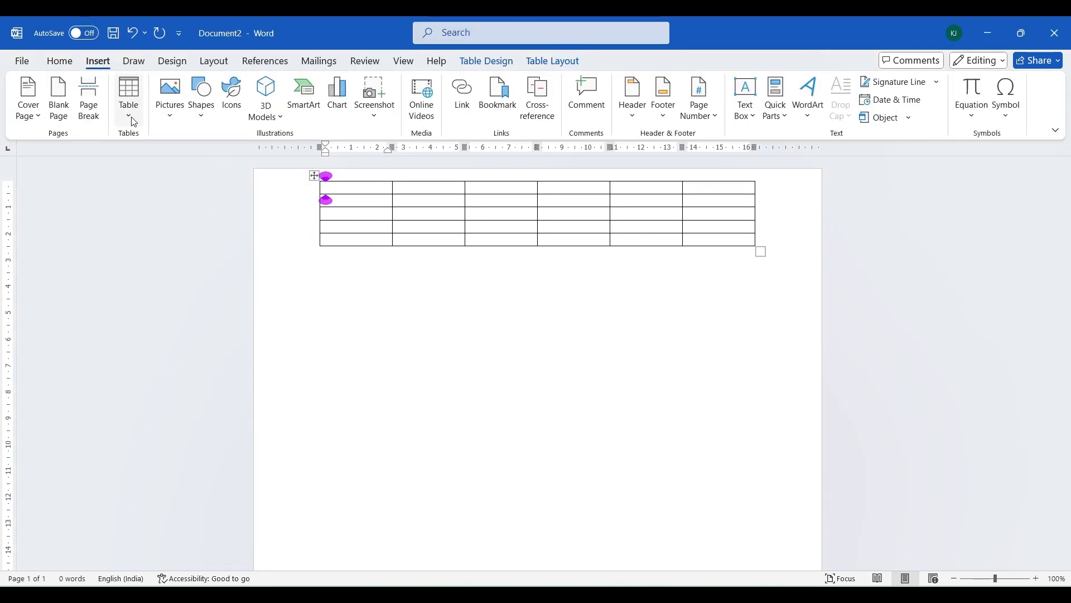
click(313, 175)
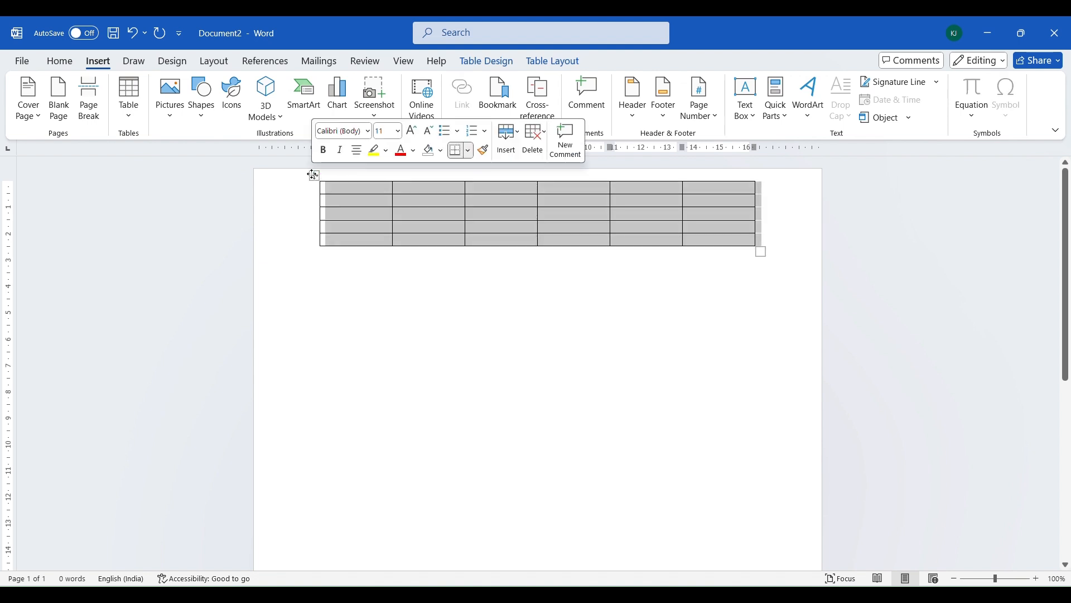
key(BackSpace)
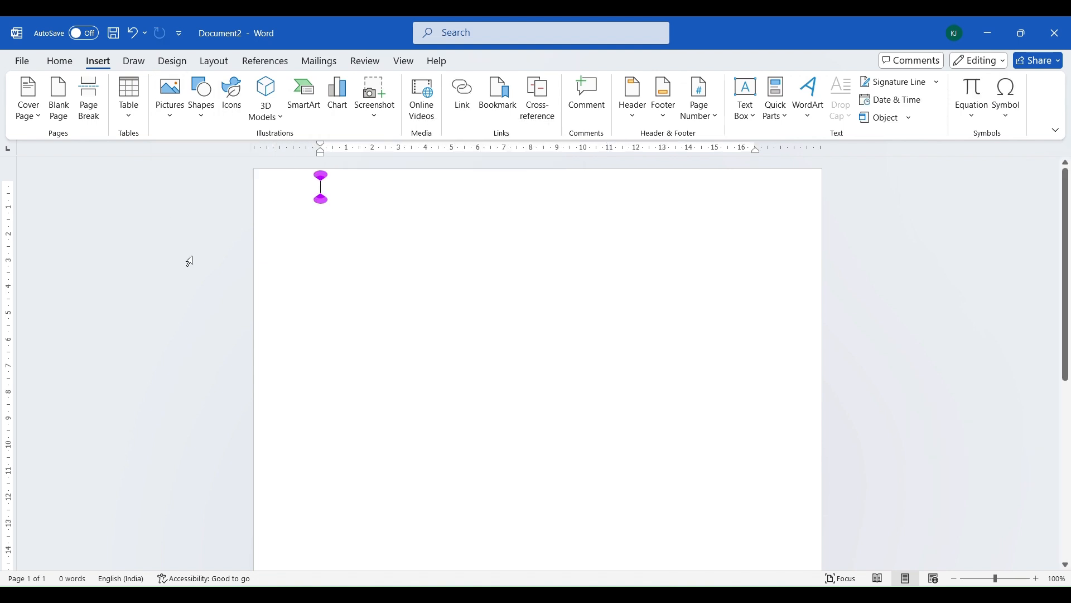
Step: Insert the picture ELEPHANT PIC from the Downloads folder on this device into the blank page
click(162, 108)
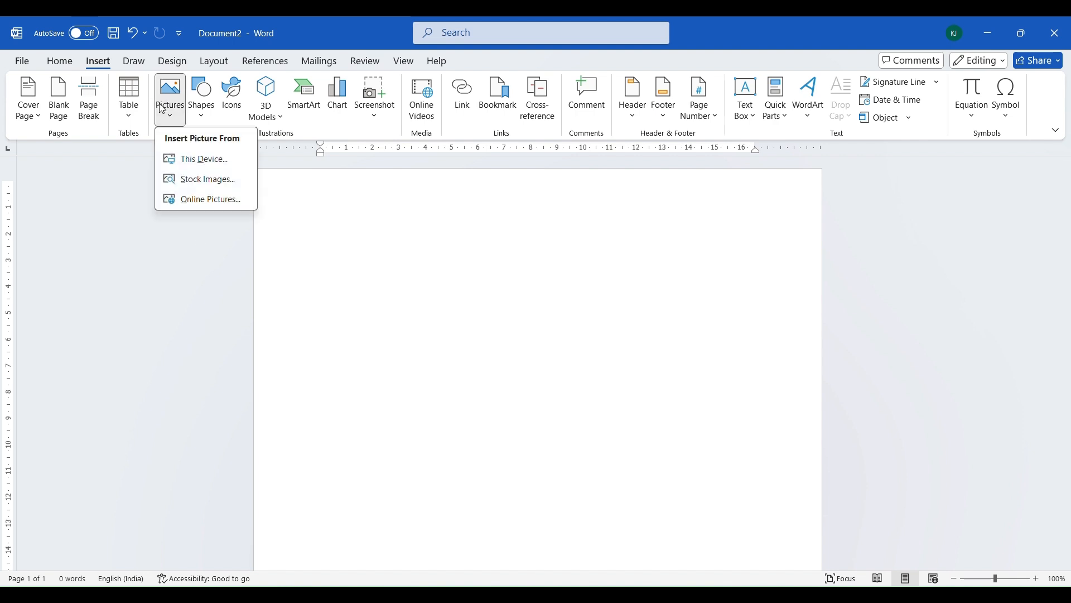
click(277, 265)
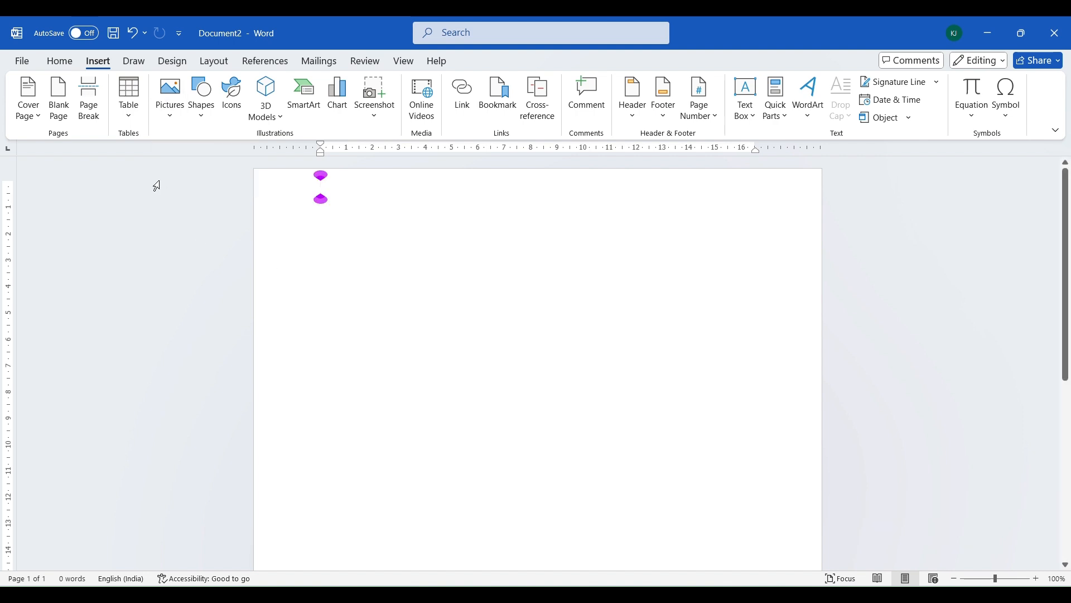
click(170, 109)
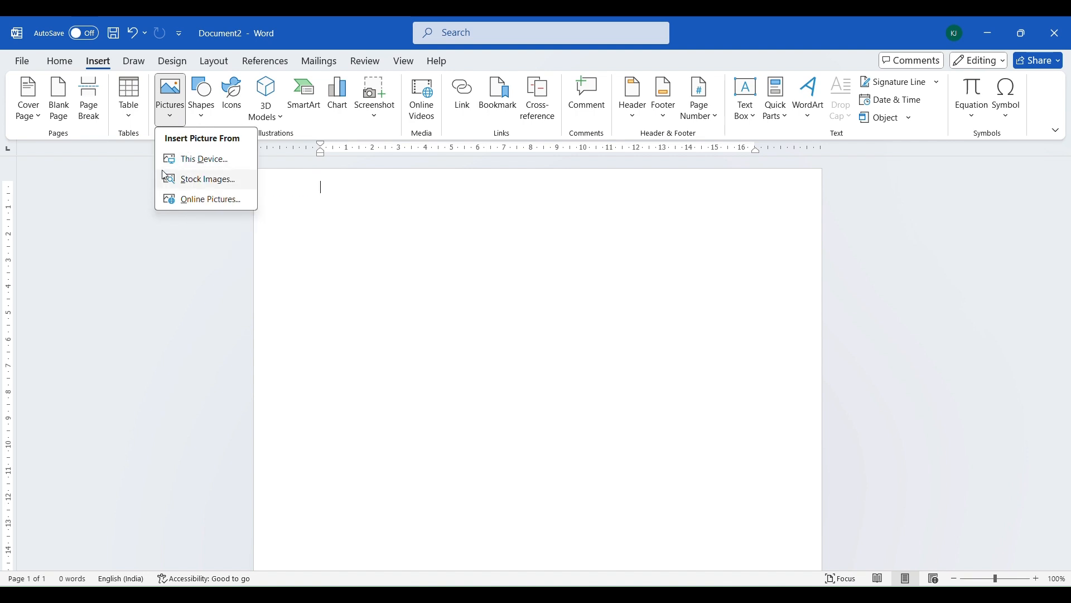
click(204, 158)
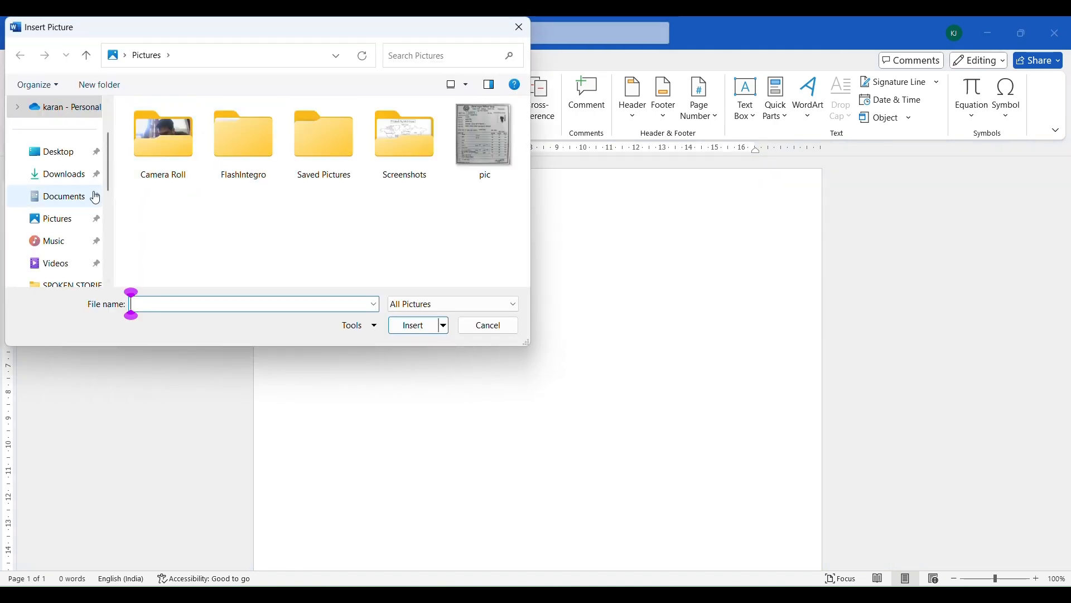
click(55, 175)
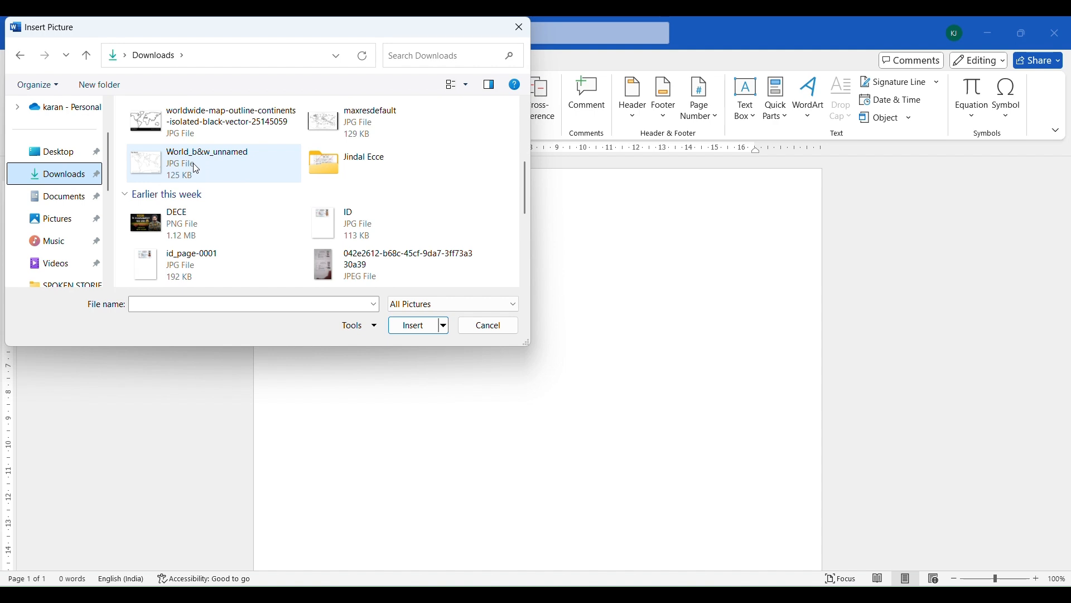
scroll(196, 168, down, 10)
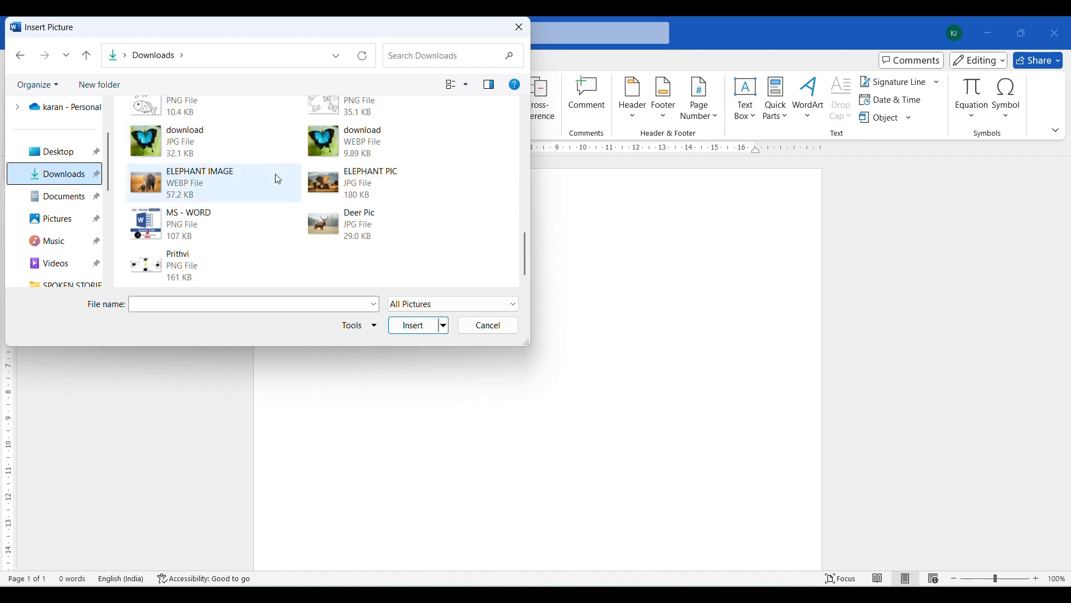
click(326, 189)
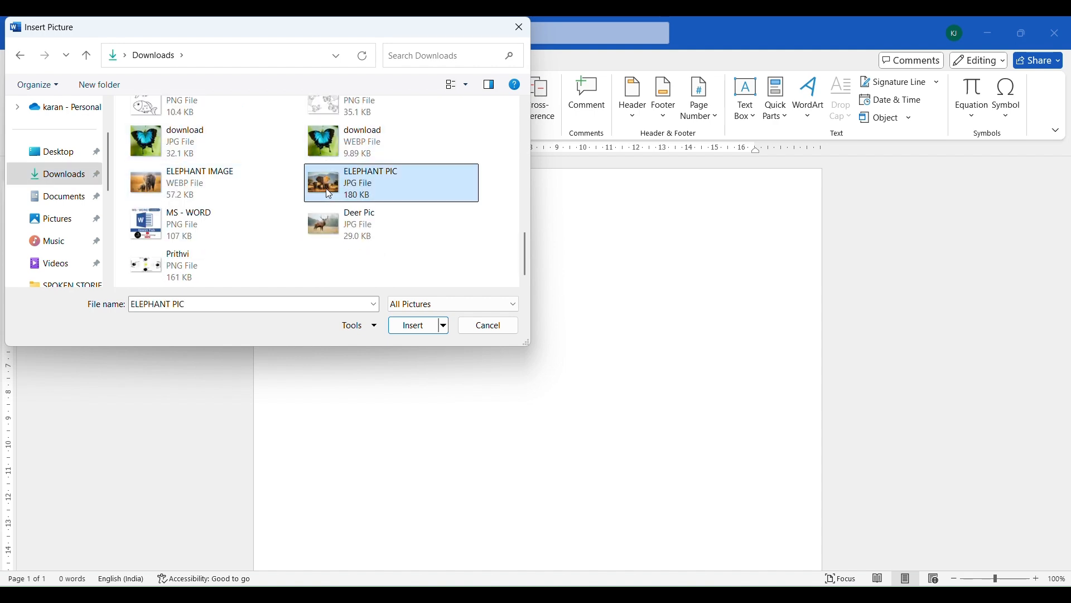
click(415, 326)
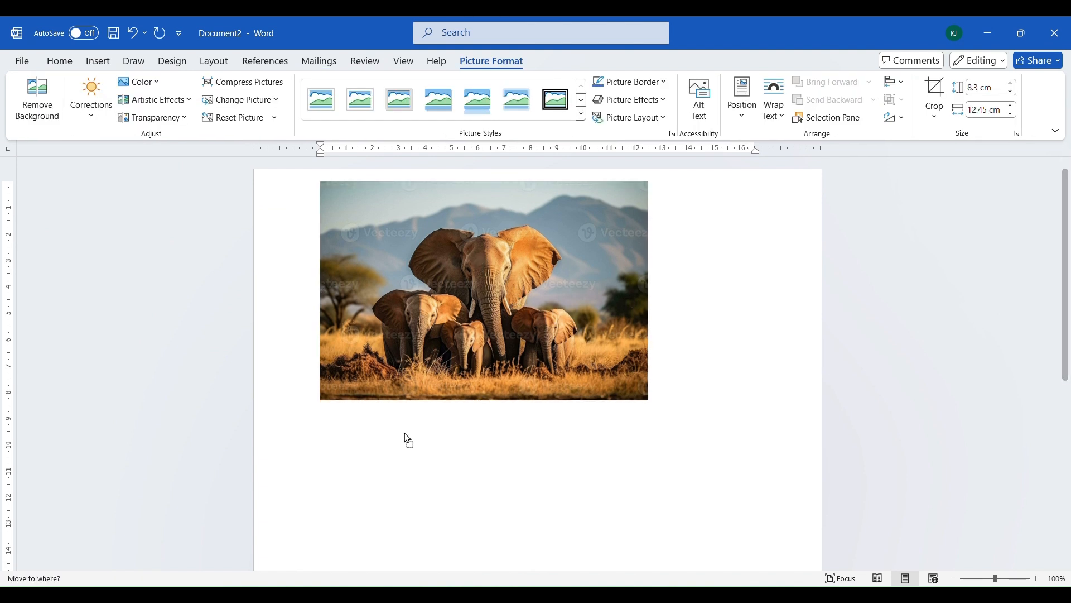
Step: Select the inserted elephant picture and open its text wrapping options
click(420, 408)
click(609, 358)
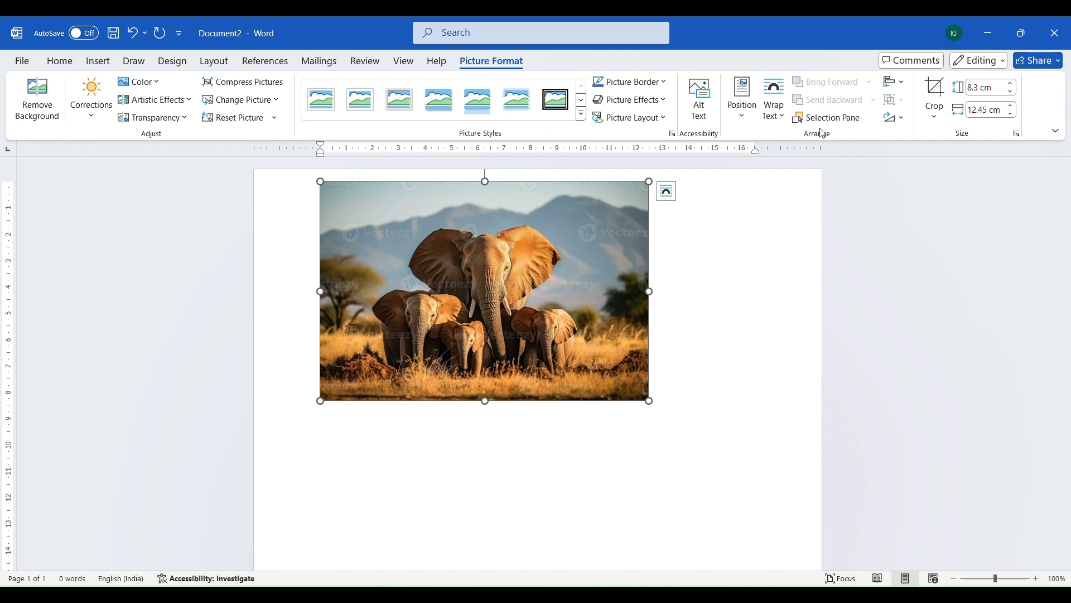
click(774, 111)
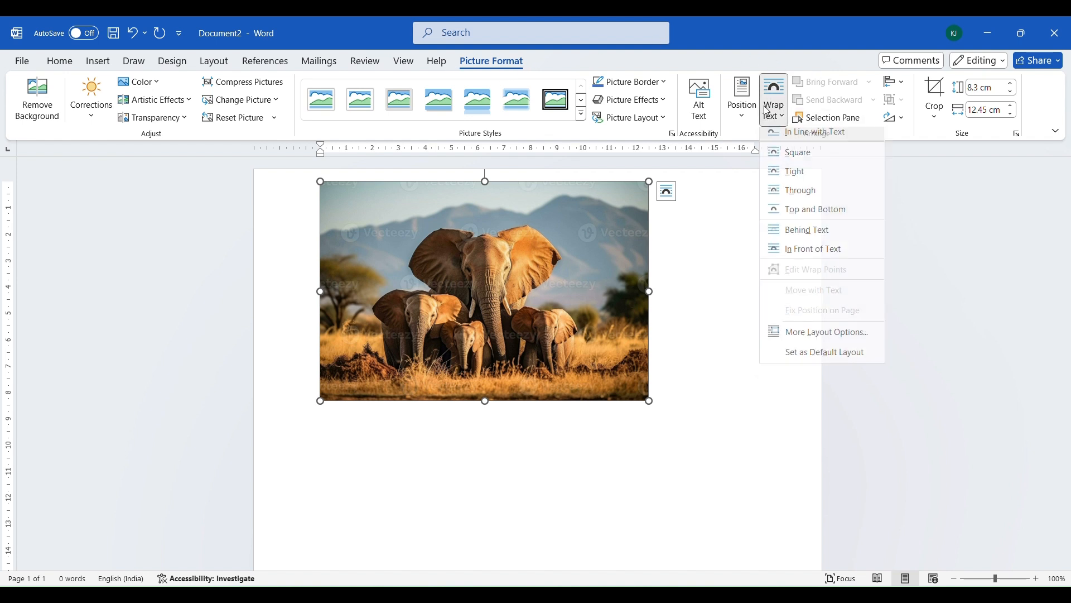
Step: Set the elephant picture's wrapping to In Front of Text, shrink it to about 5.9 × 8.9 cm and place it near the page's upper middle
click(789, 255)
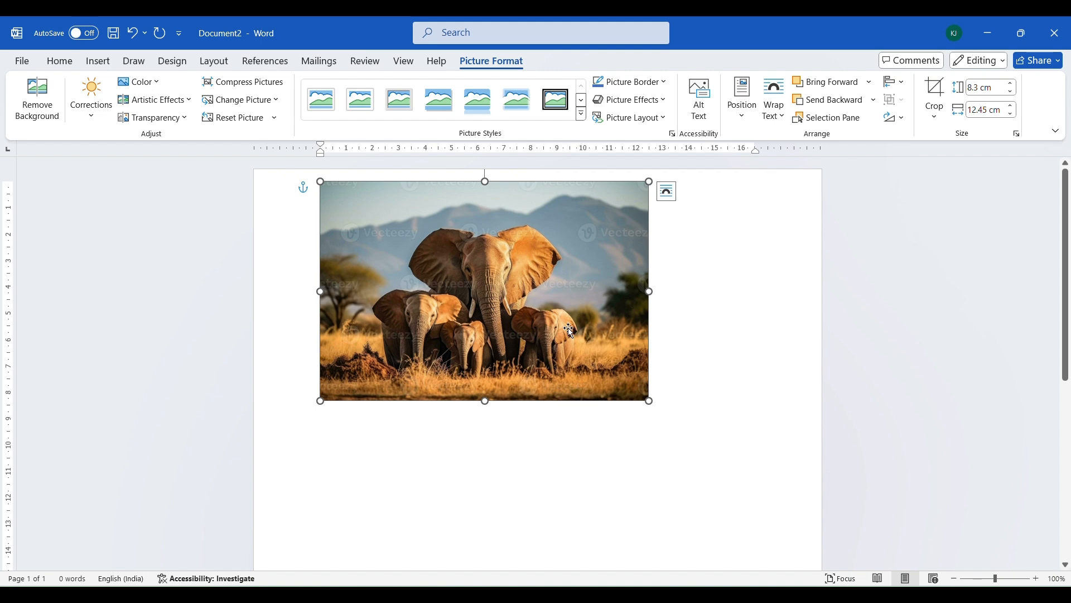
drag(540, 273, 705, 268)
drag(753, 222, 659, 284)
drag(517, 366, 539, 314)
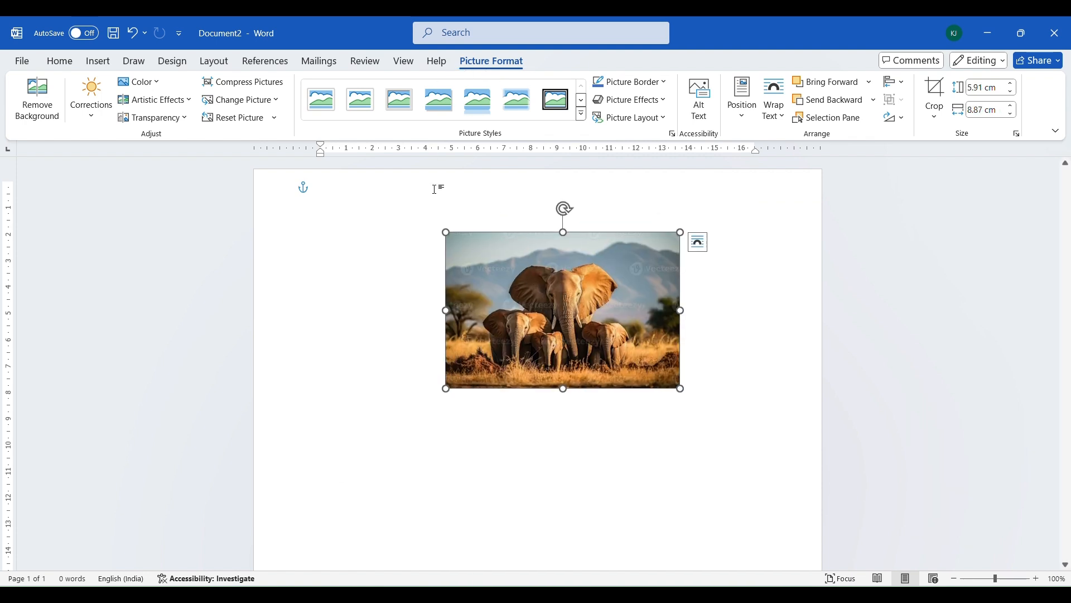
click(581, 113)
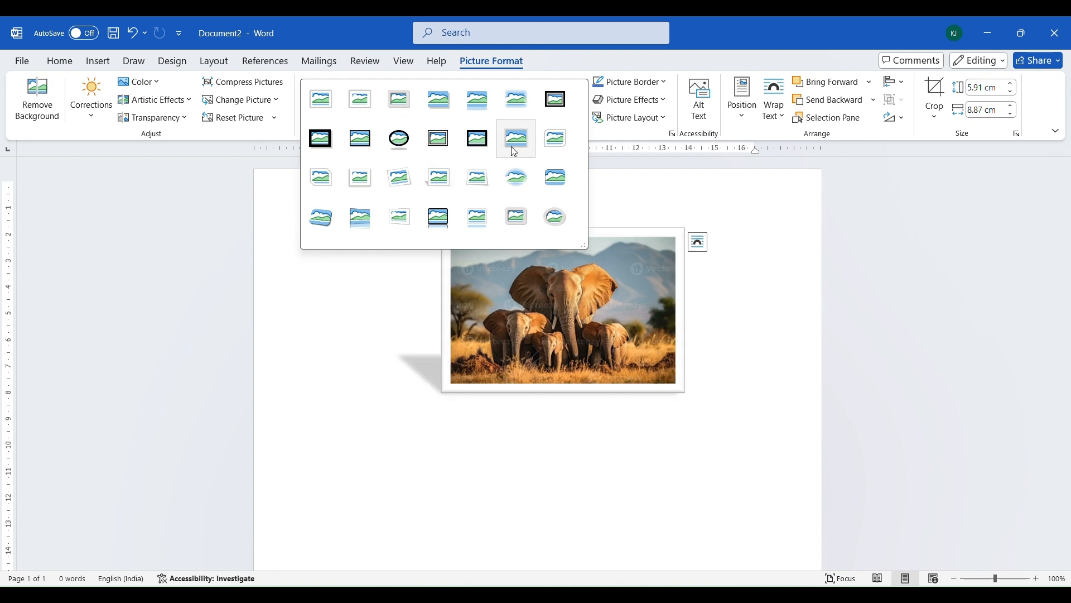
click(372, 262)
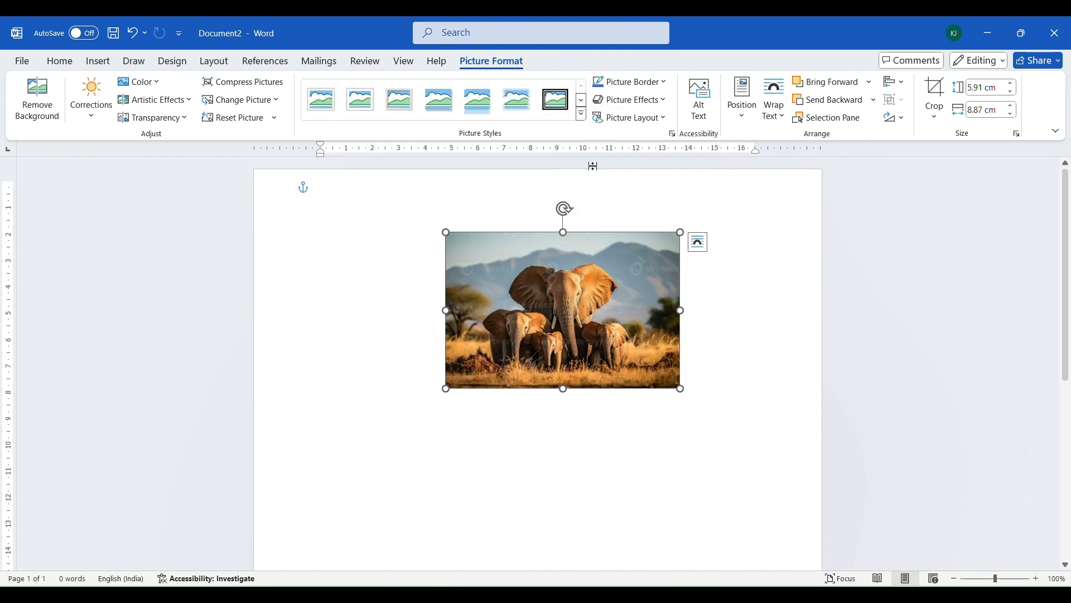
click(664, 83)
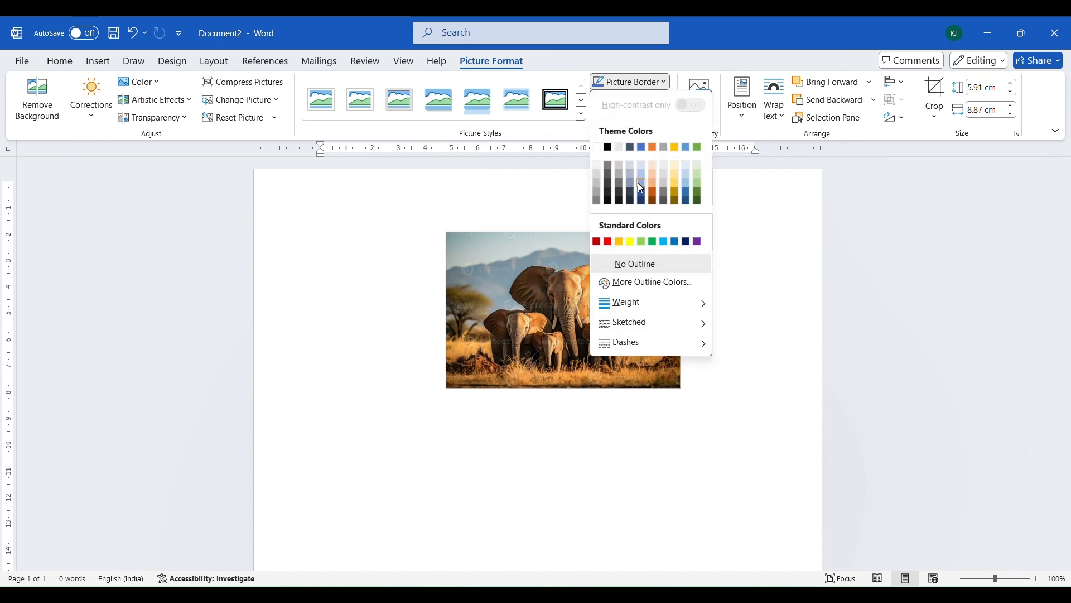
click(546, 191)
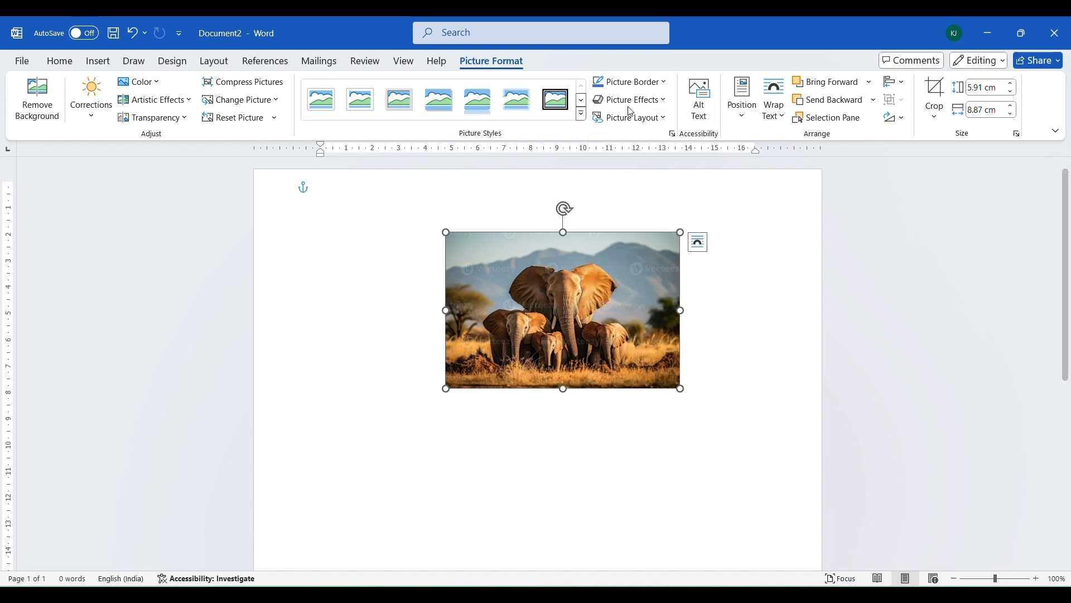
Step: Apply the middle variation of the Reflection effect to the elephant picture
click(661, 104)
mouse_move(663, 161)
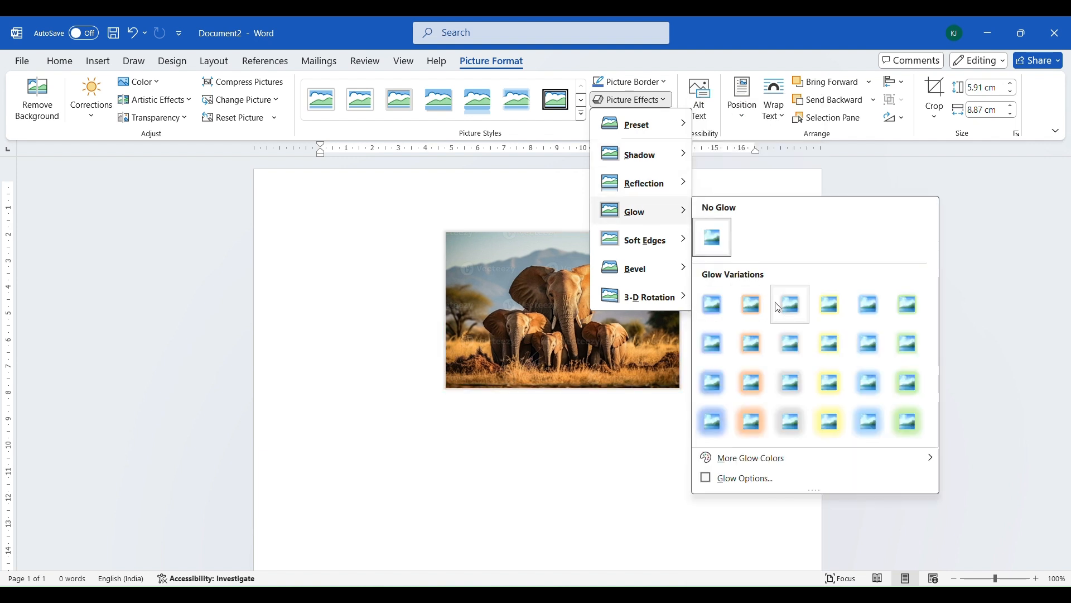
mouse_move(642, 183)
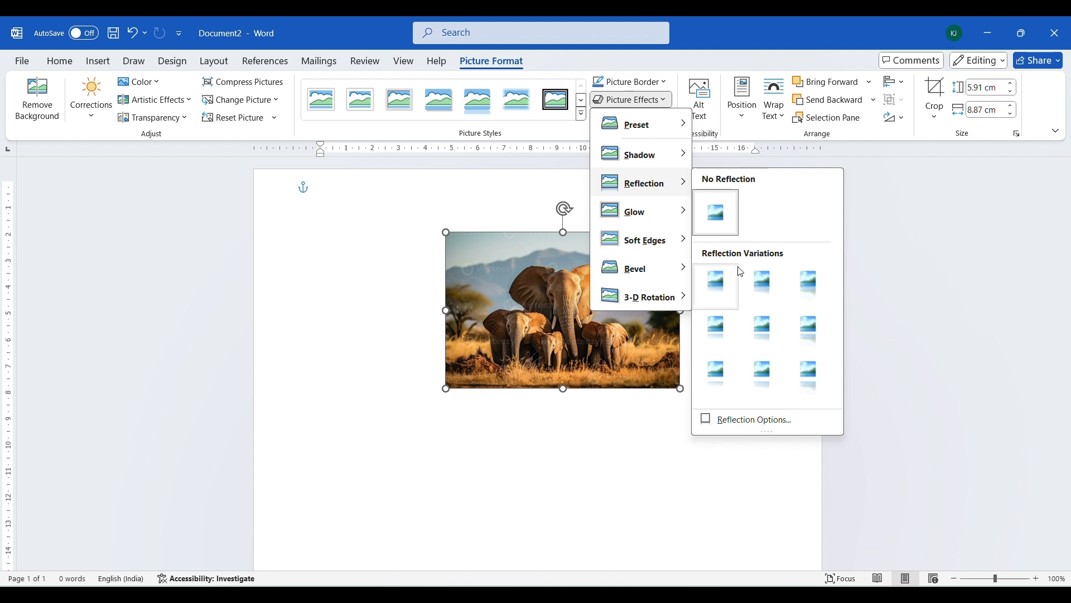
click(773, 314)
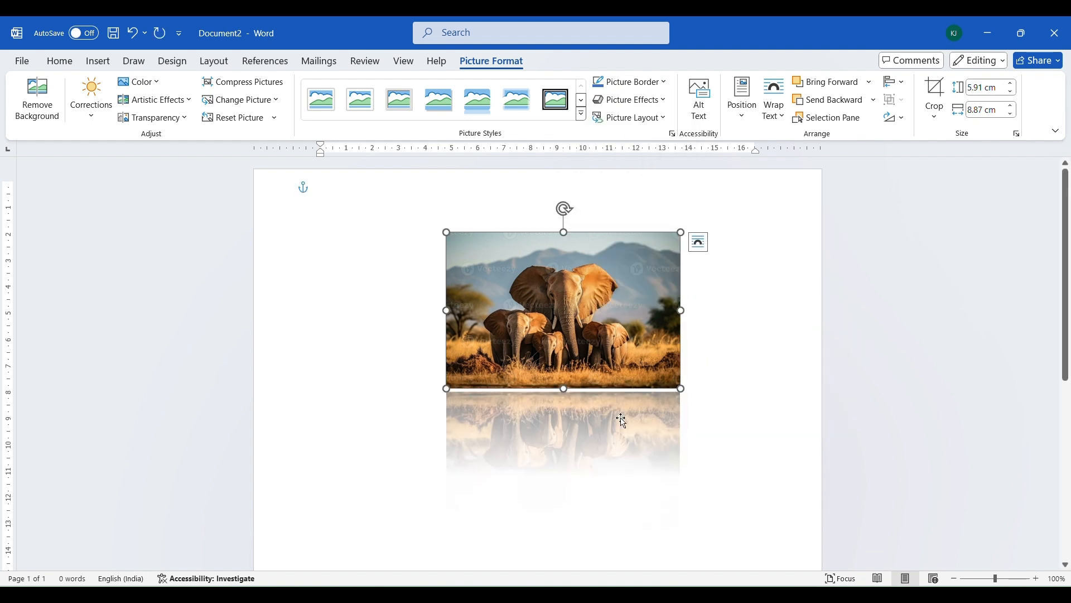
Step: Apply the strongest Soft Edges variation to the elephant picture and shift it slightly down and to the left
click(631, 99)
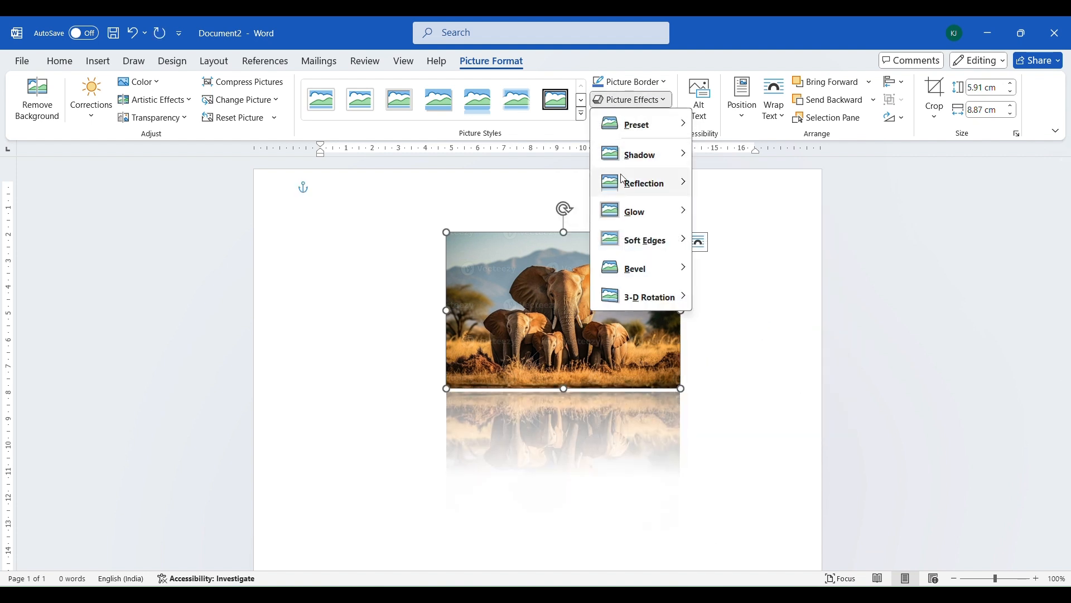
mouse_move(636, 211)
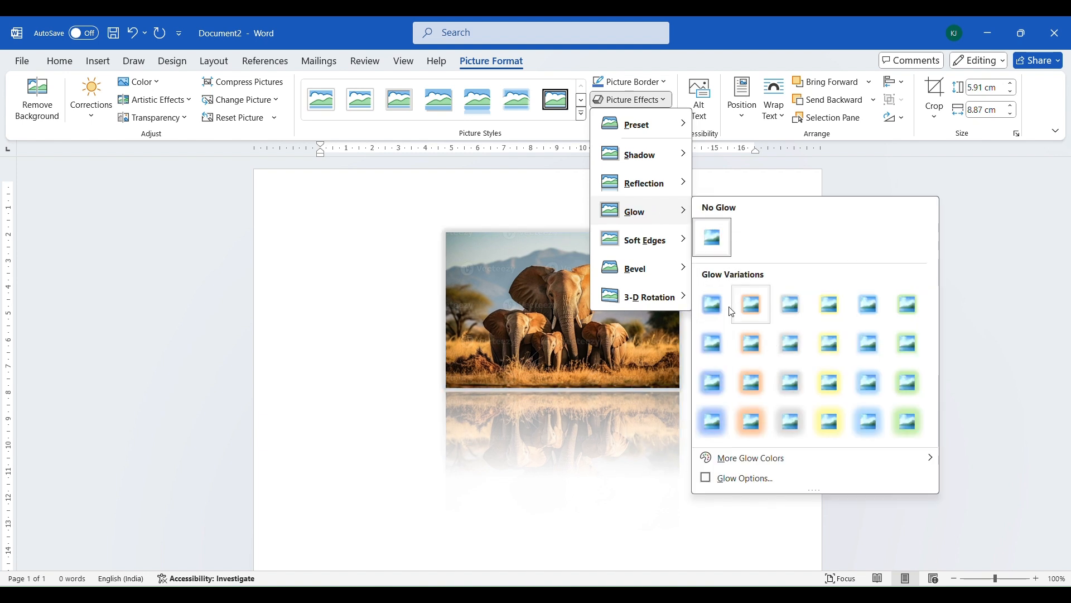
mouse_move(646, 240)
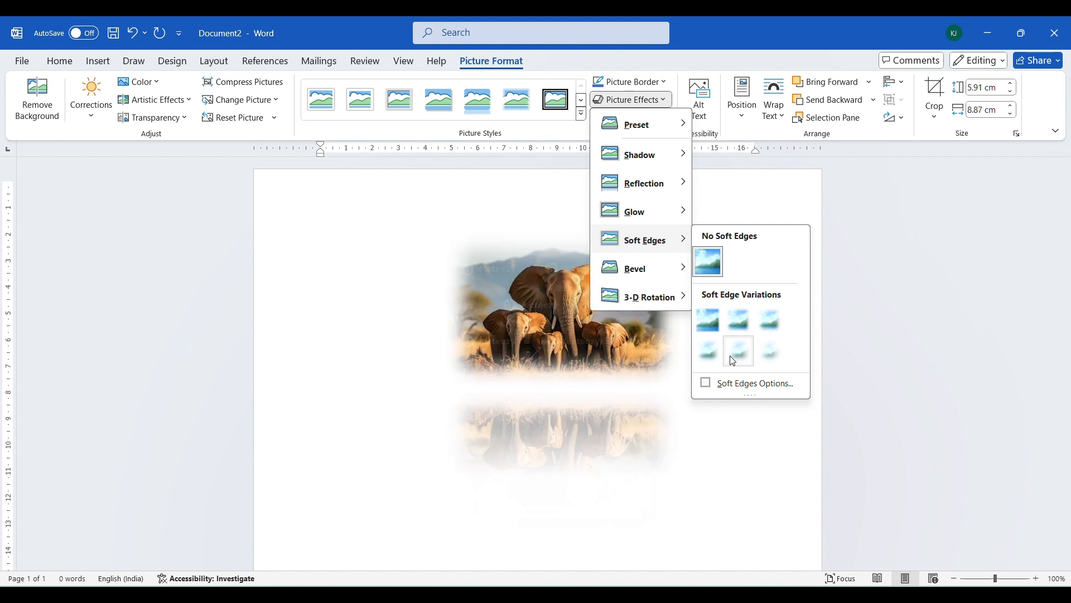
click(767, 356)
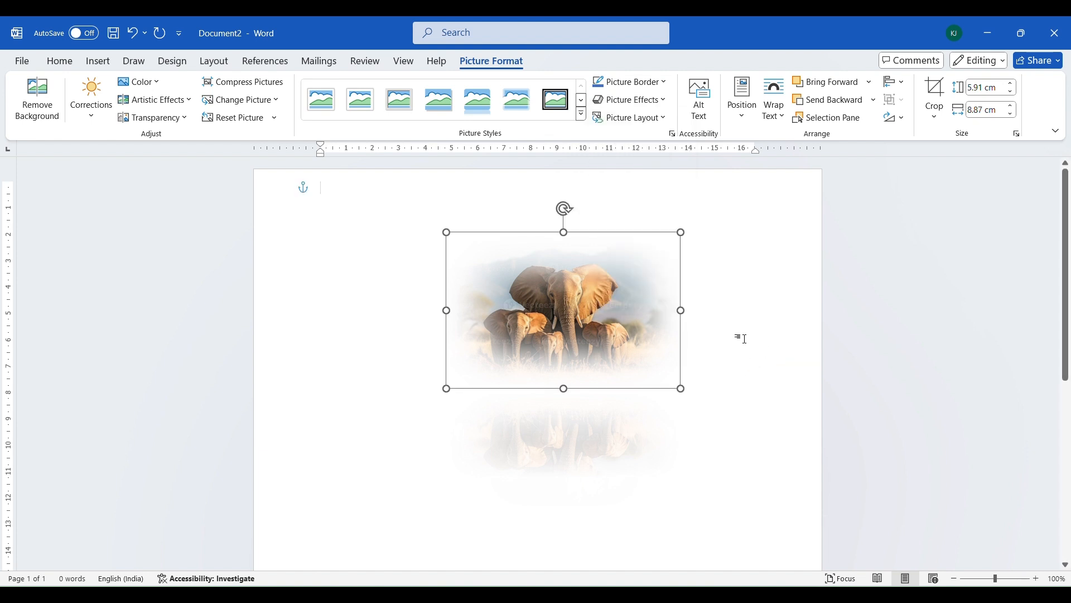
click(321, 187)
click(588, 323)
drag(588, 322, 596, 328)
click(770, 366)
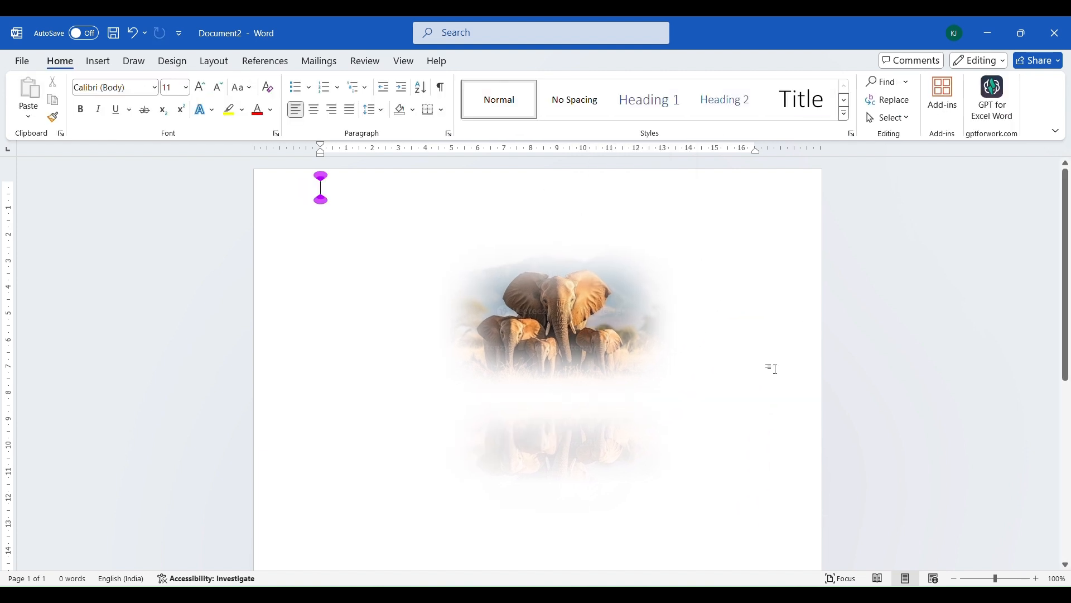
click(649, 357)
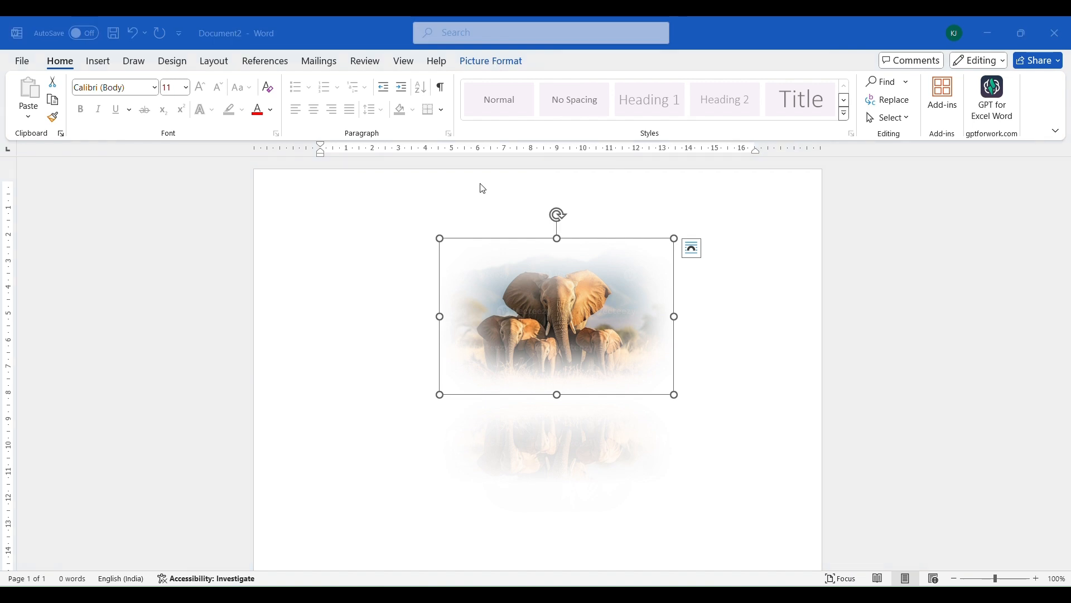
click(491, 62)
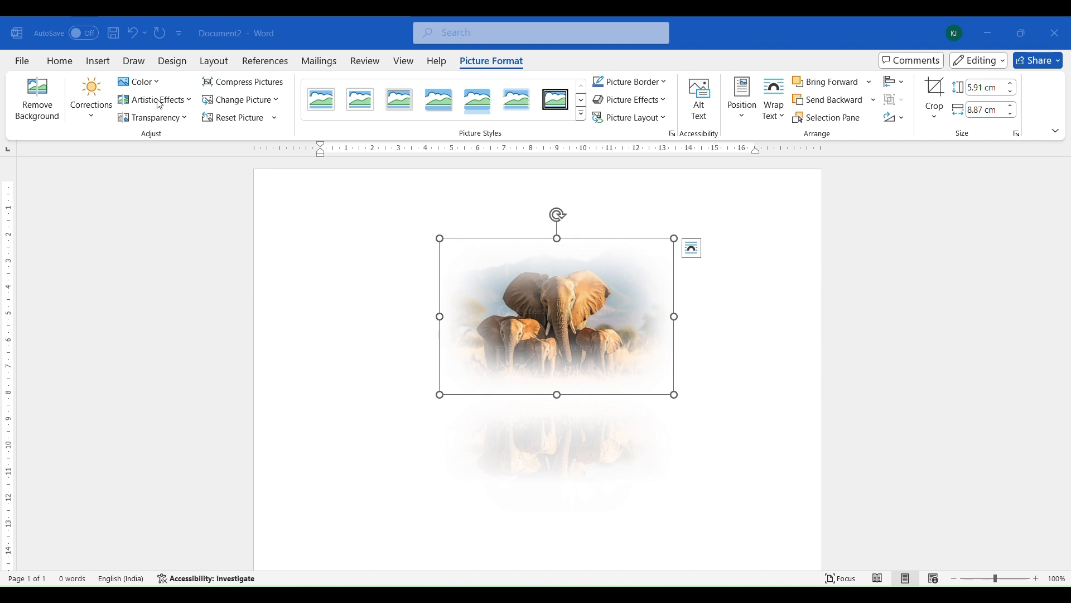
click(179, 106)
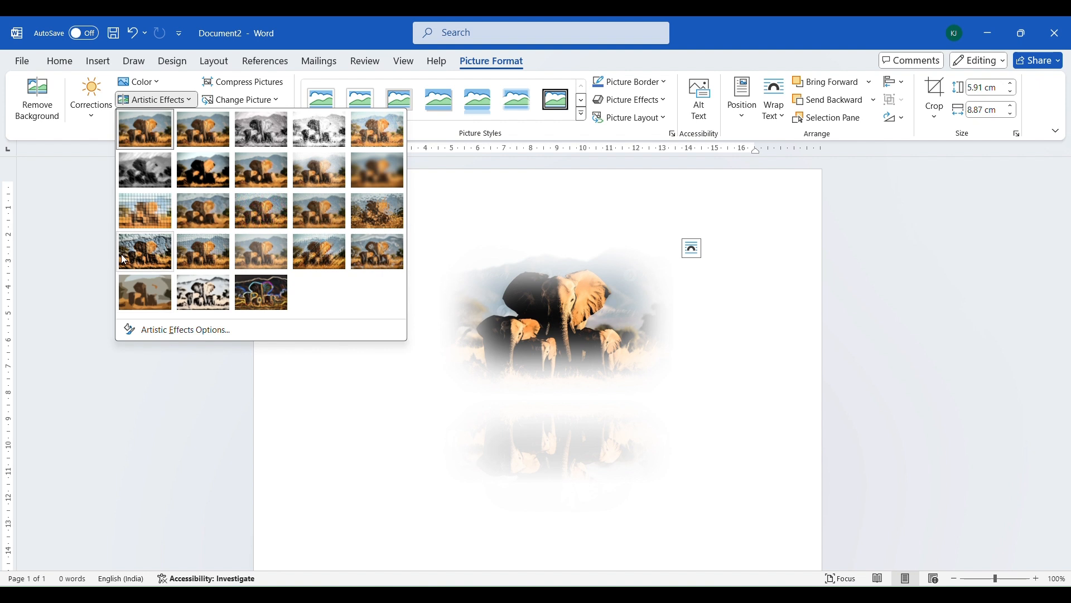
click(81, 159)
click(153, 118)
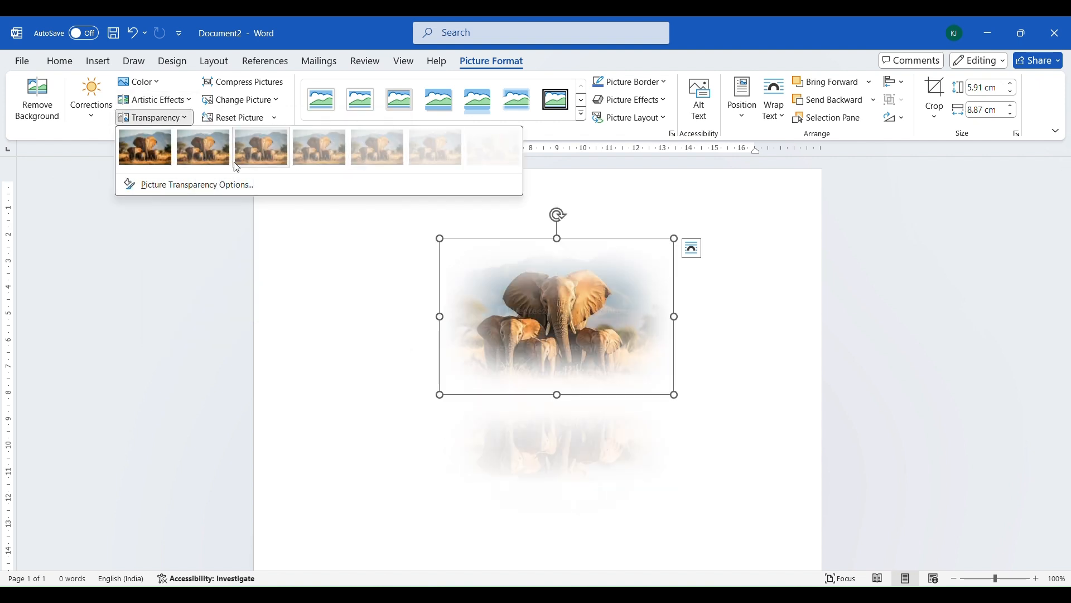
click(95, 216)
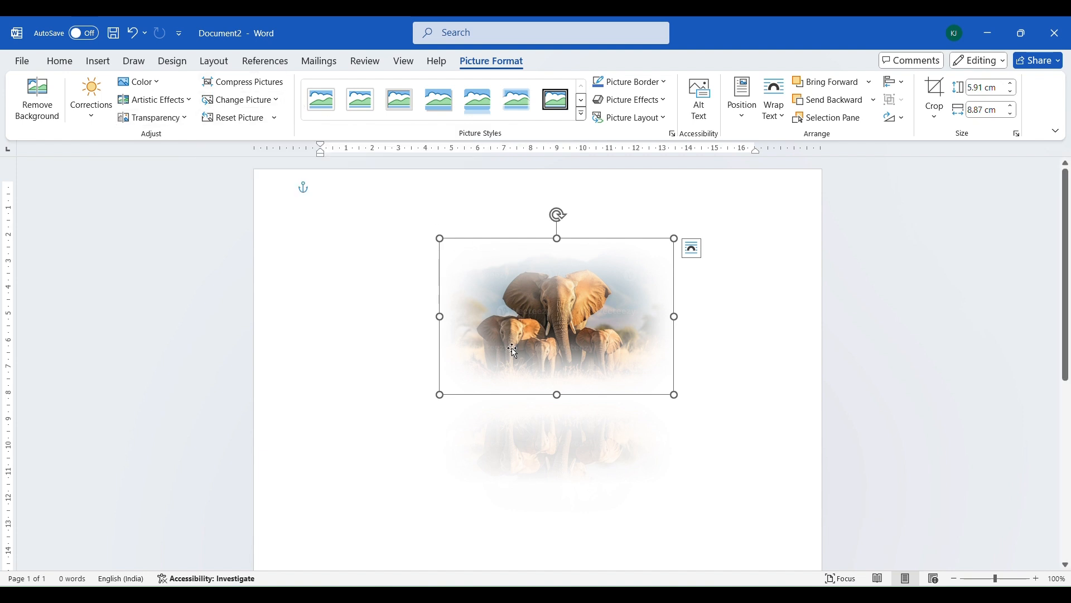
Step: Replace the picture with the file ELEPHANT IMAGE from the Downloads folder on this device
click(240, 99)
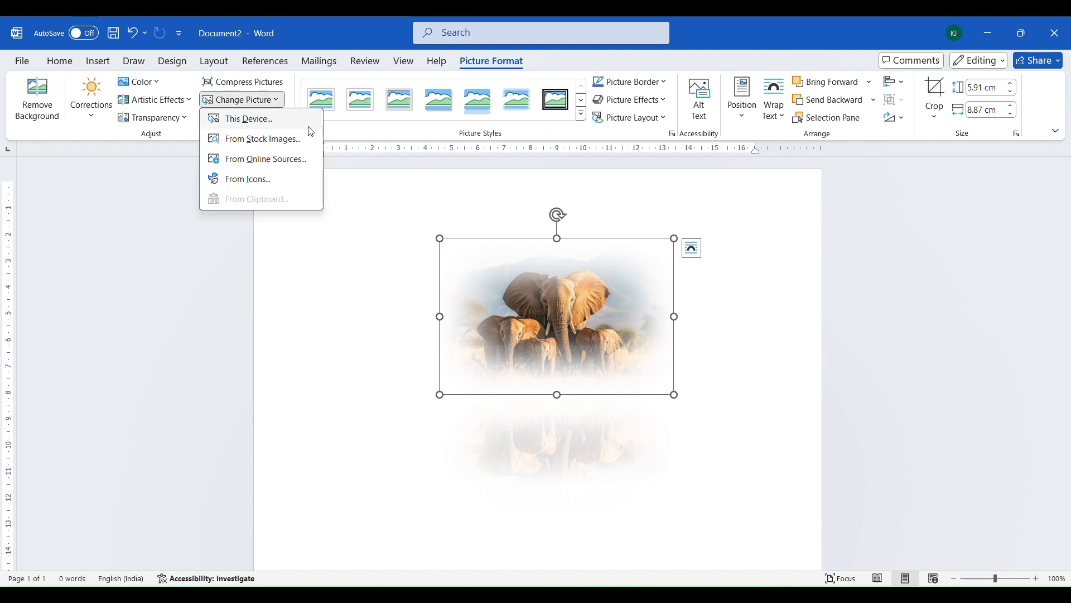
click(252, 125)
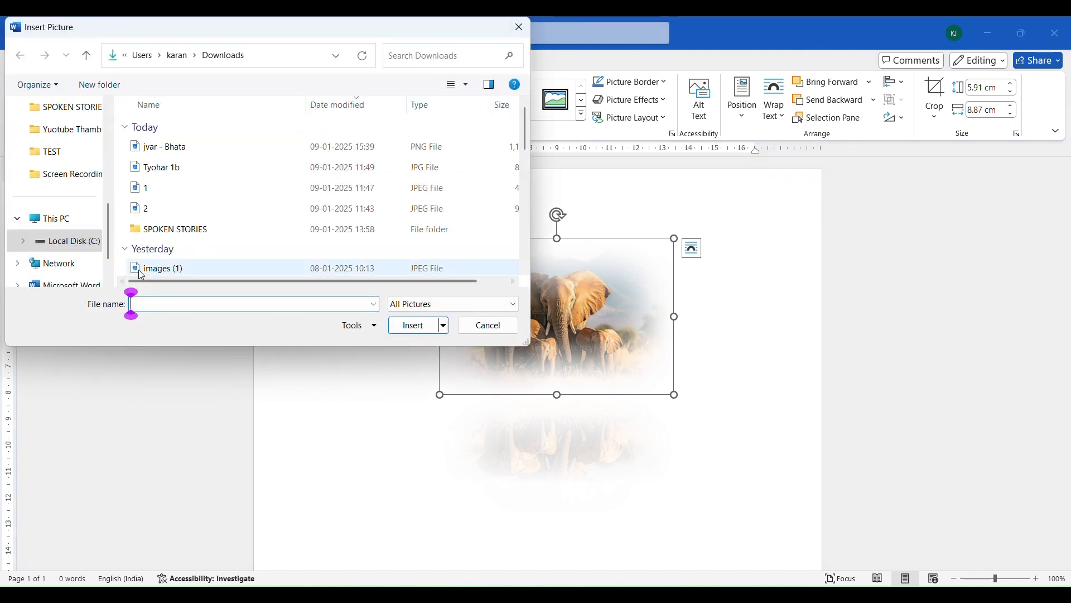
scroll(57, 177, up, 5)
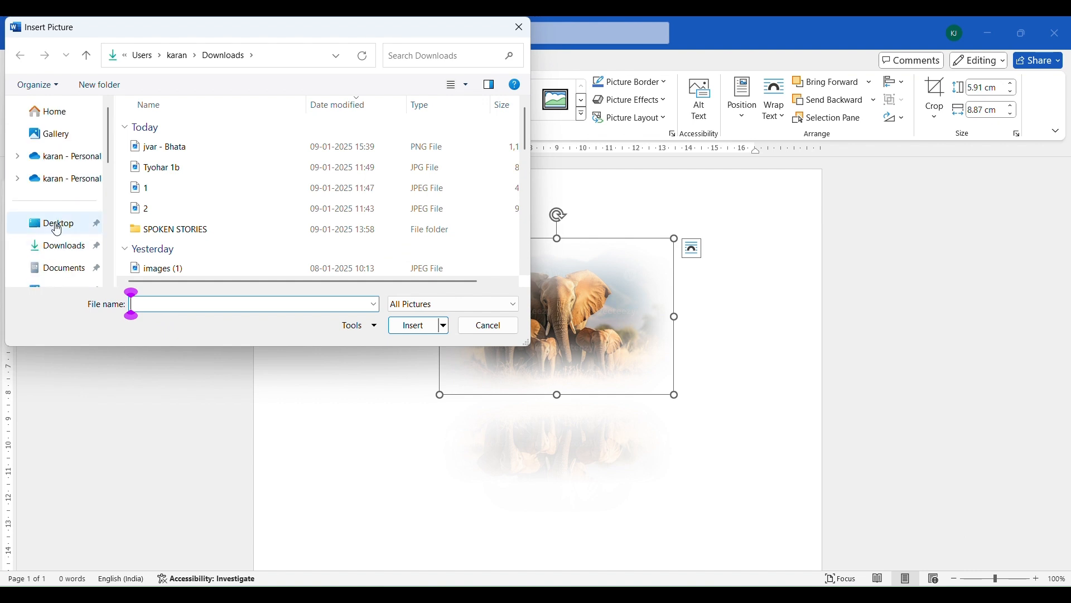
click(53, 246)
scroll(213, 206, down, 10)
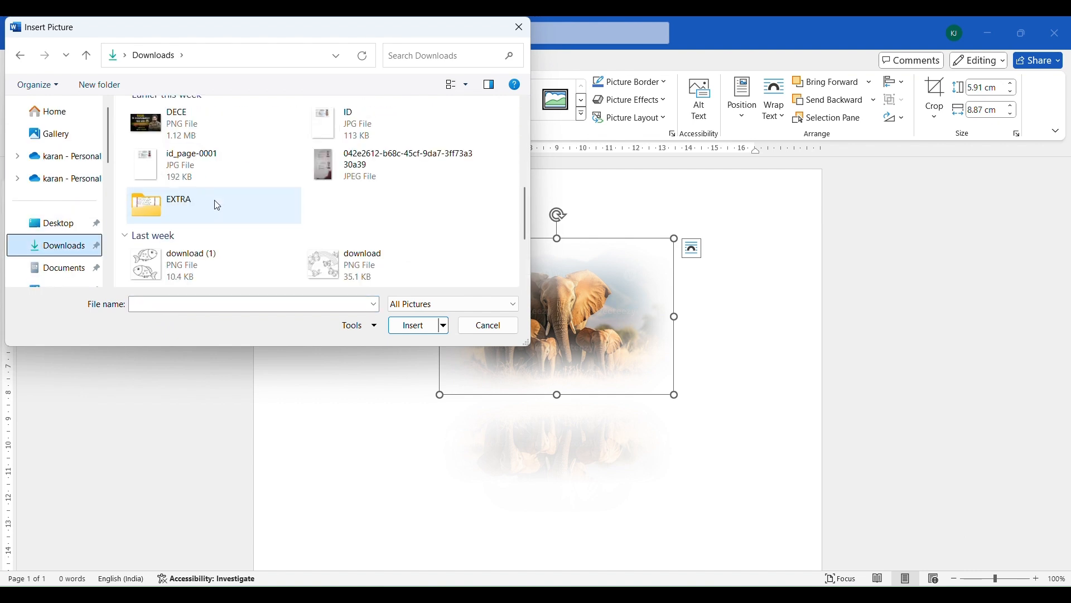
click(205, 200)
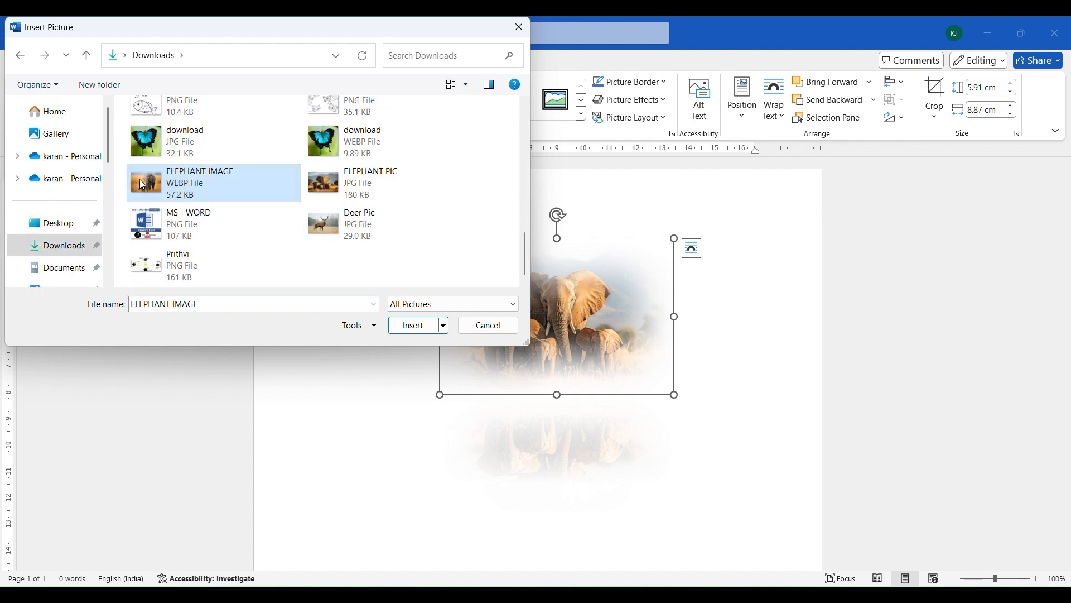
click(393, 324)
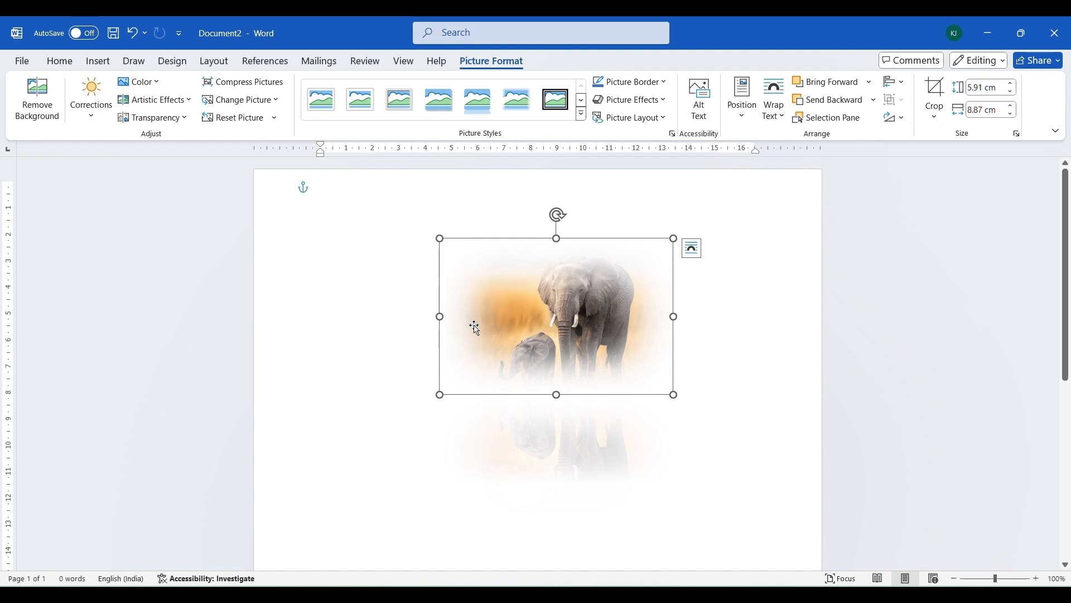
Step: Reset the new picture's formatting and shift it slightly to the left on the page
click(245, 120)
drag(568, 358, 542, 375)
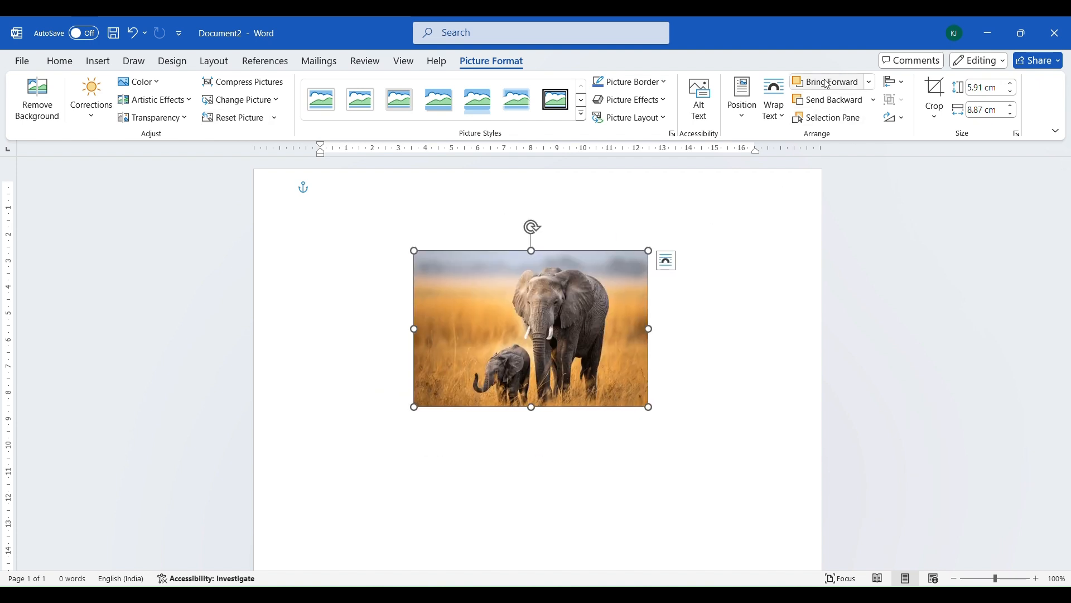
mouse_move(565, 302)
mouse_down()
mouse_move(581, 305)
mouse_move(557, 292)
mouse_up()
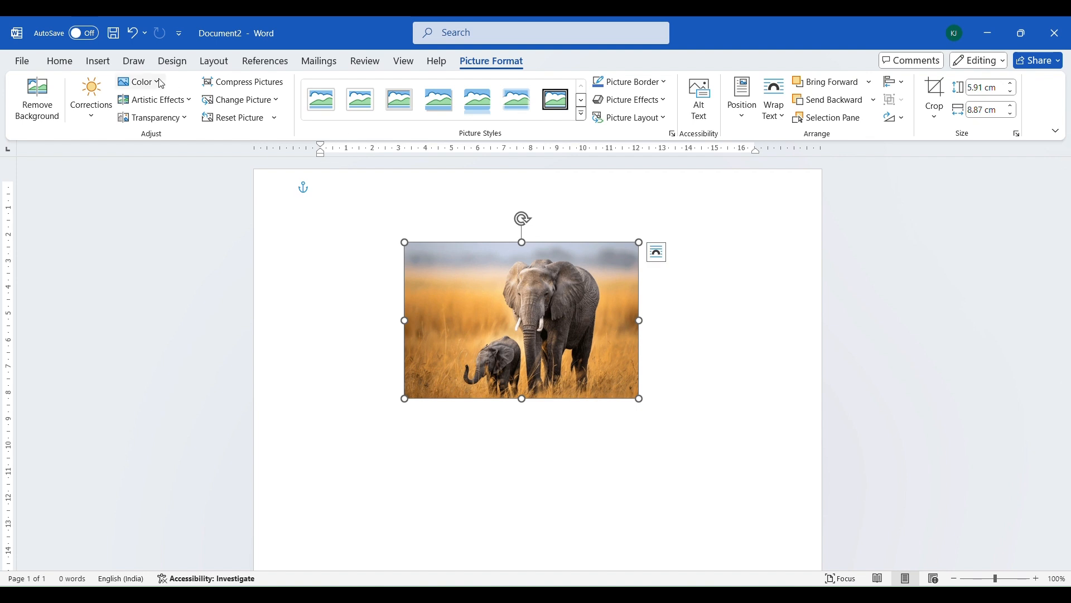
Step: Draw an oval about 8 × 12.2 cm over the elephant picture, leaving the picture's upper part uncovered
click(97, 61)
click(202, 105)
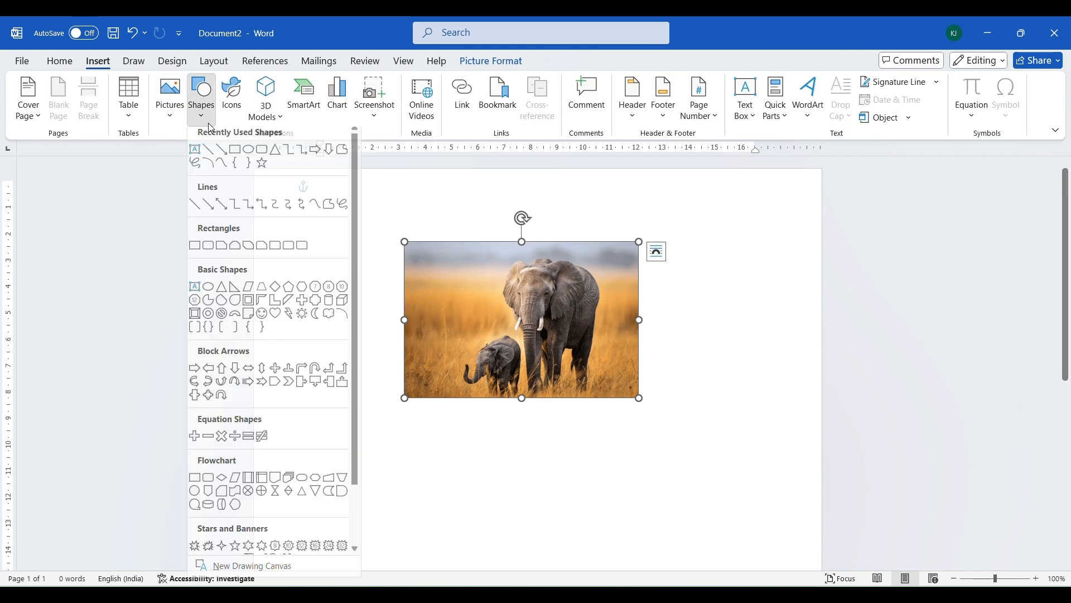
click(235, 149)
mouse_move(372, 296)
mouse_down()
mouse_move(731, 476)
mouse_move(694, 506)
mouse_up()
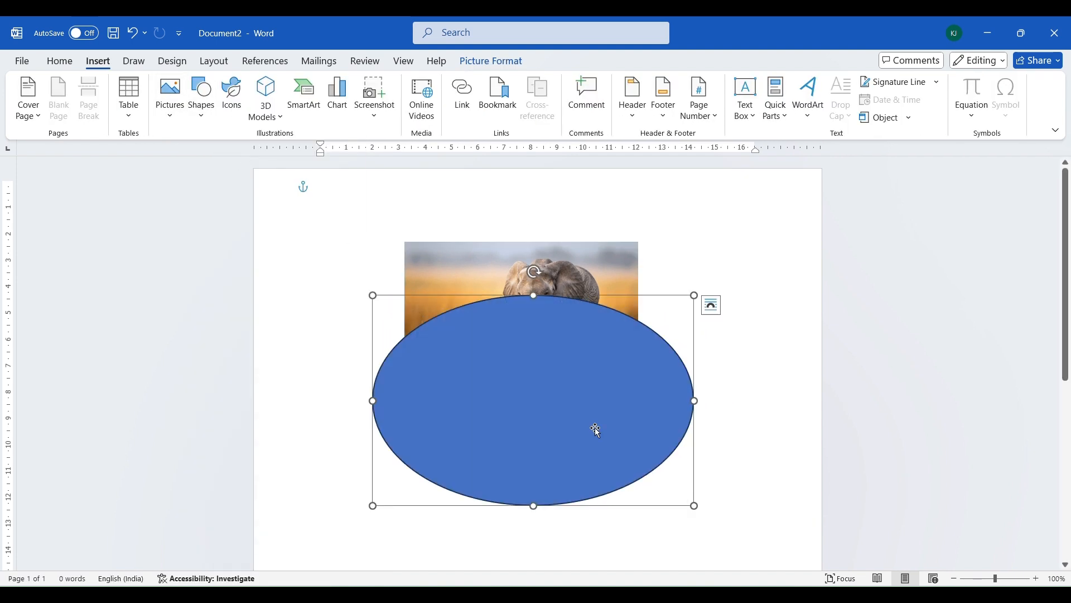
drag(592, 433, 596, 410)
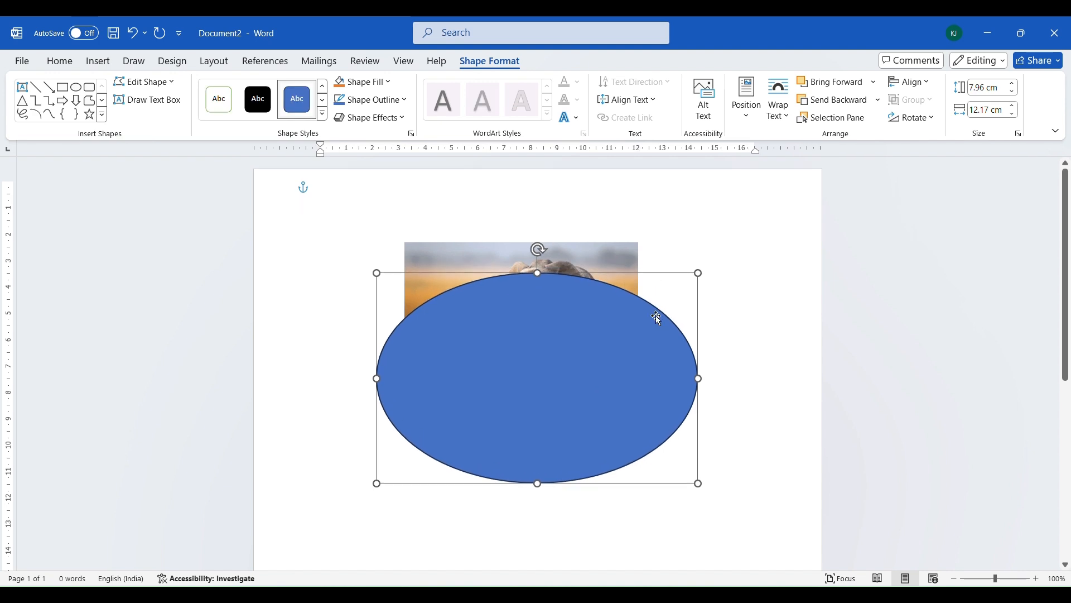
Step: Bring the elephant picture to the front of the oval and send it to the back again
click(606, 258)
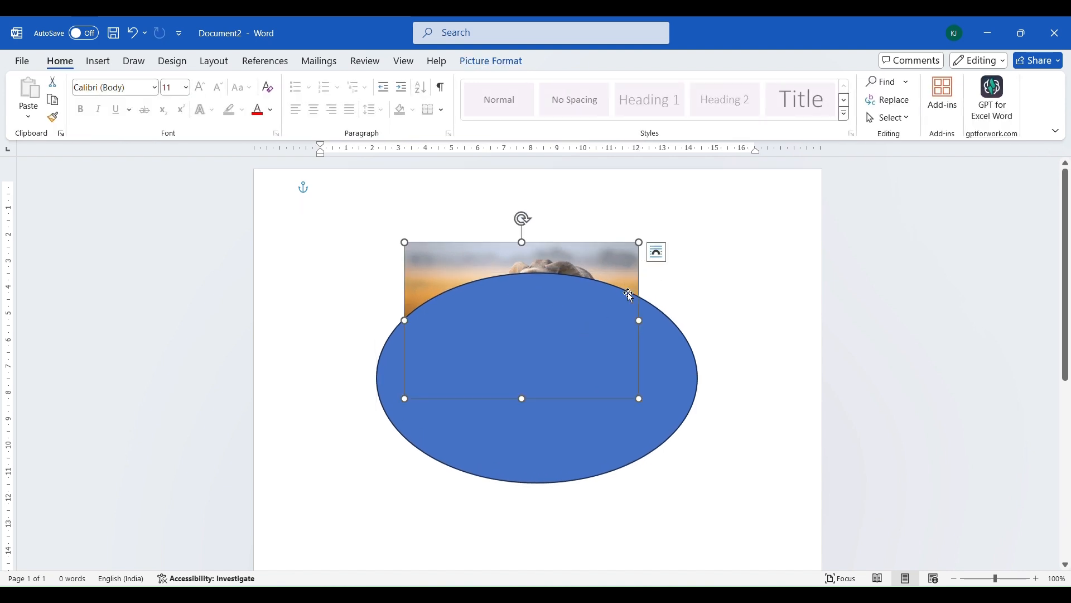
click(491, 61)
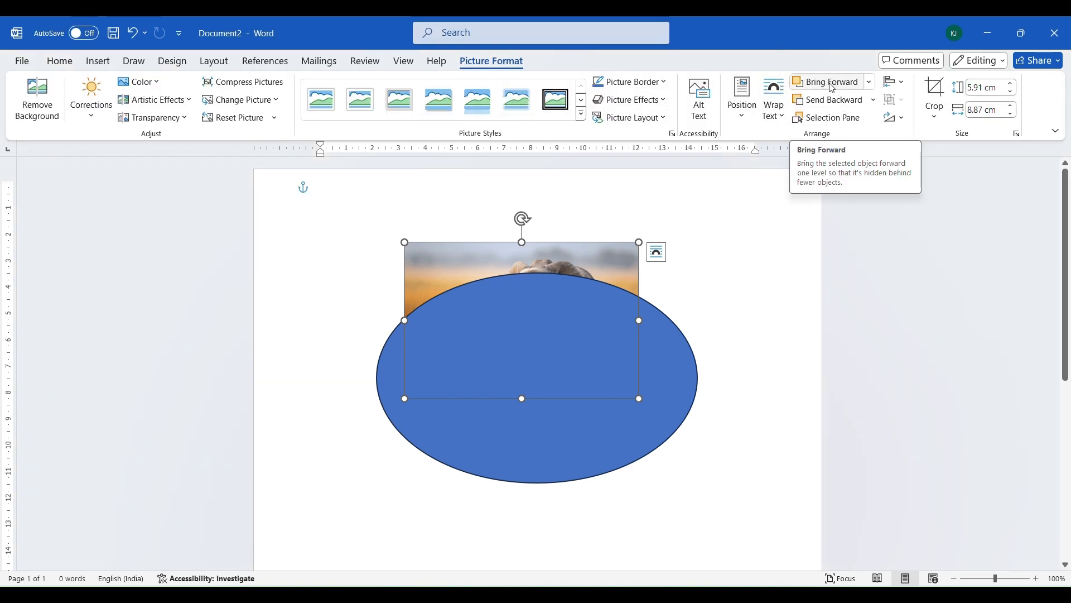
click(869, 82)
click(841, 125)
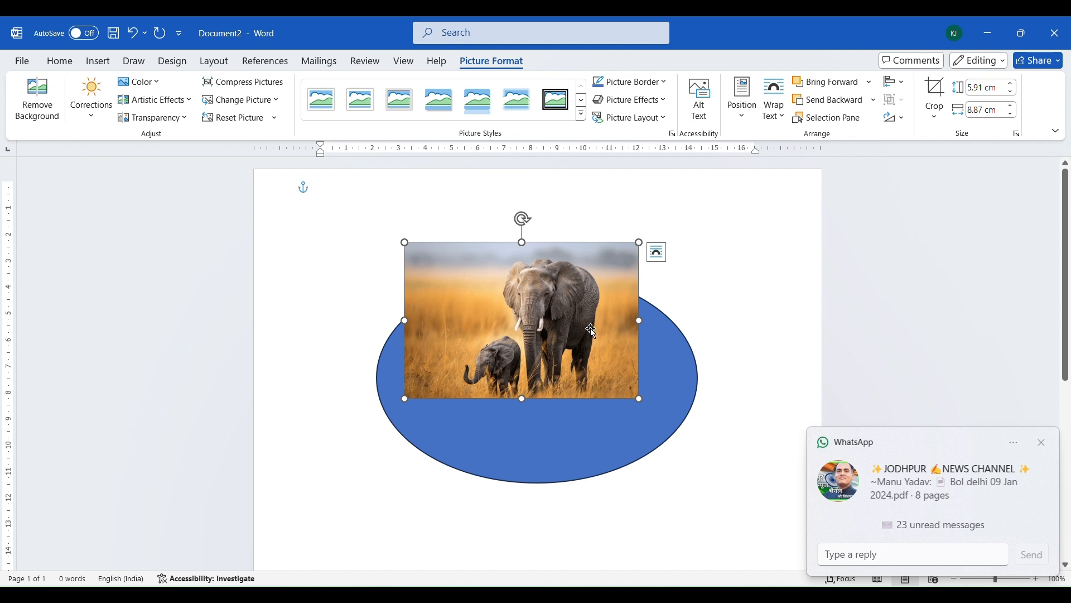
click(873, 100)
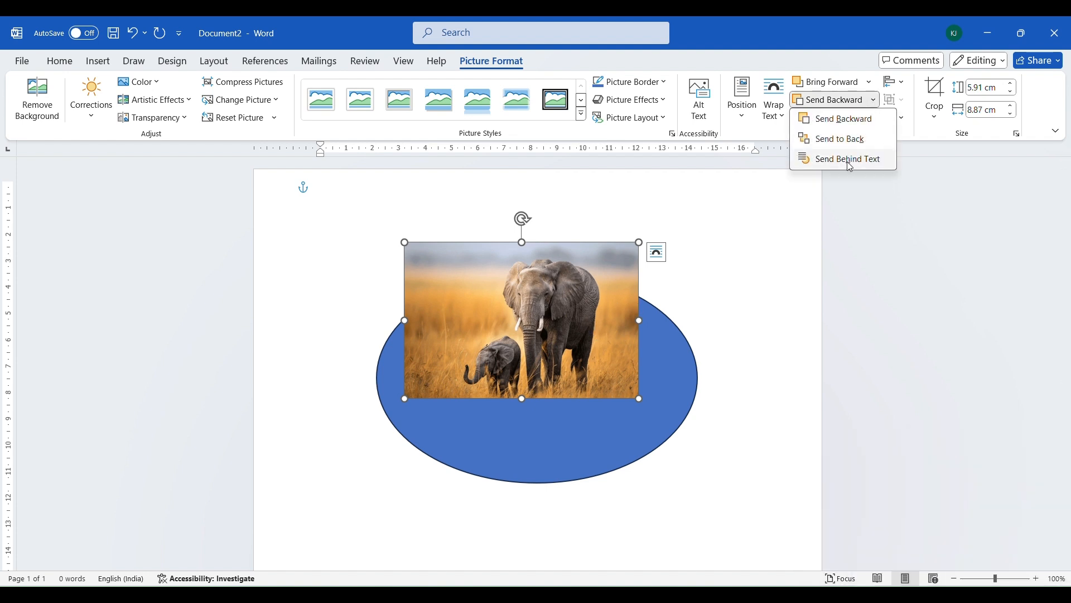
click(835, 138)
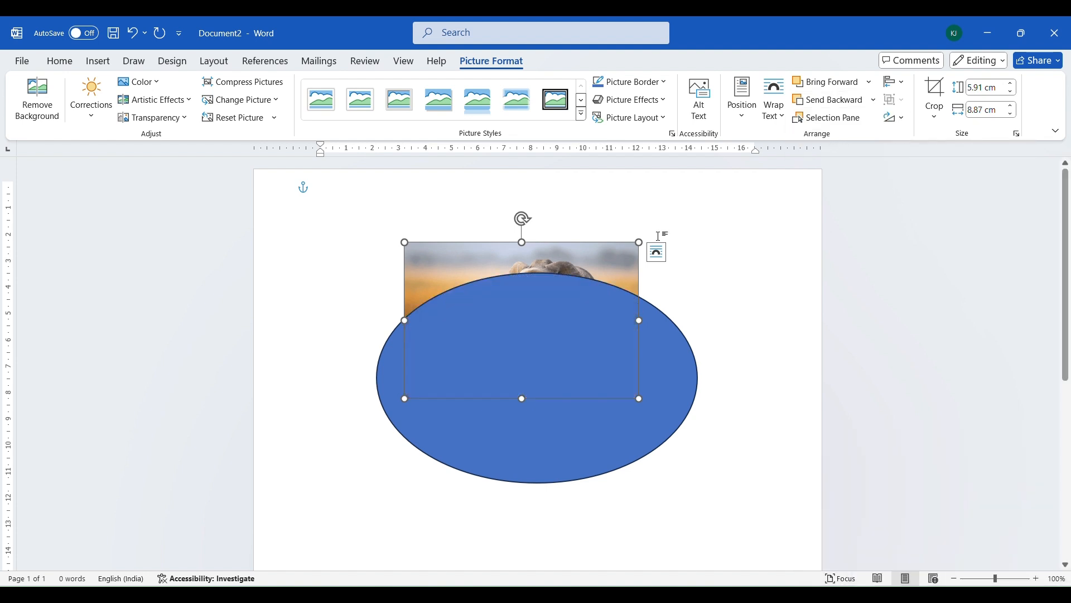
Step: Delete the oval covering the elephant picture
click(935, 116)
click(649, 347)
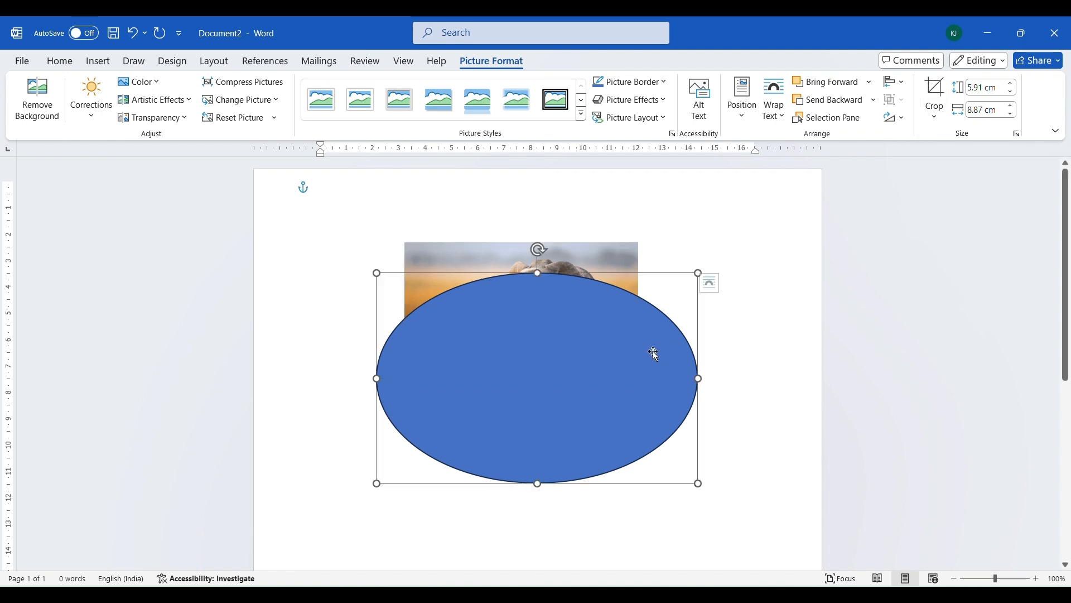
key(Delete)
Step: Crop the elephant picture from both sides to a width of about 4.08 cm, cutting off part of the baby elephant
click(634, 342)
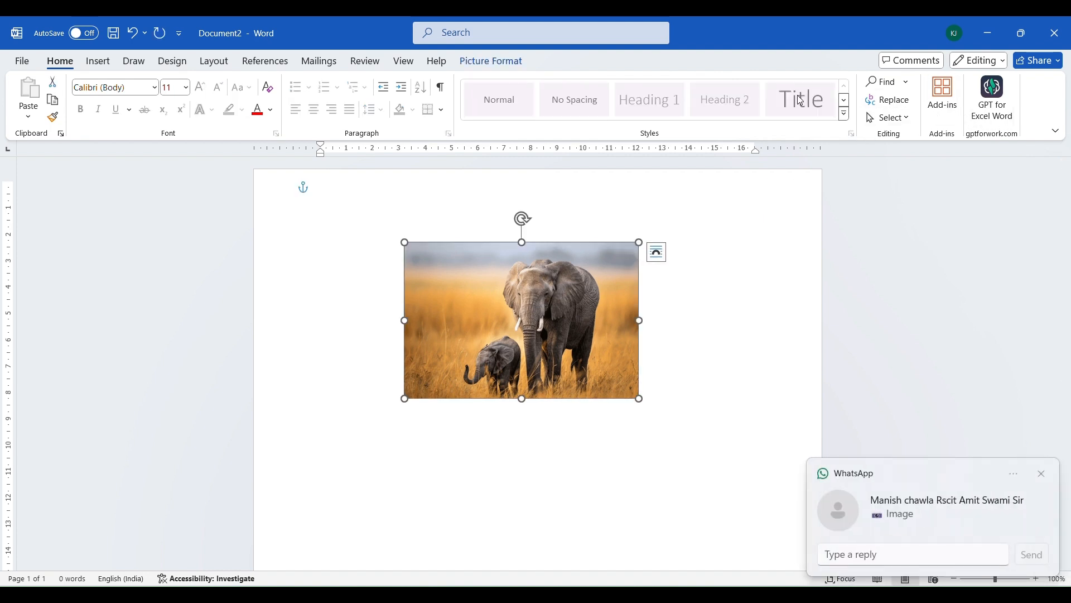
click(488, 64)
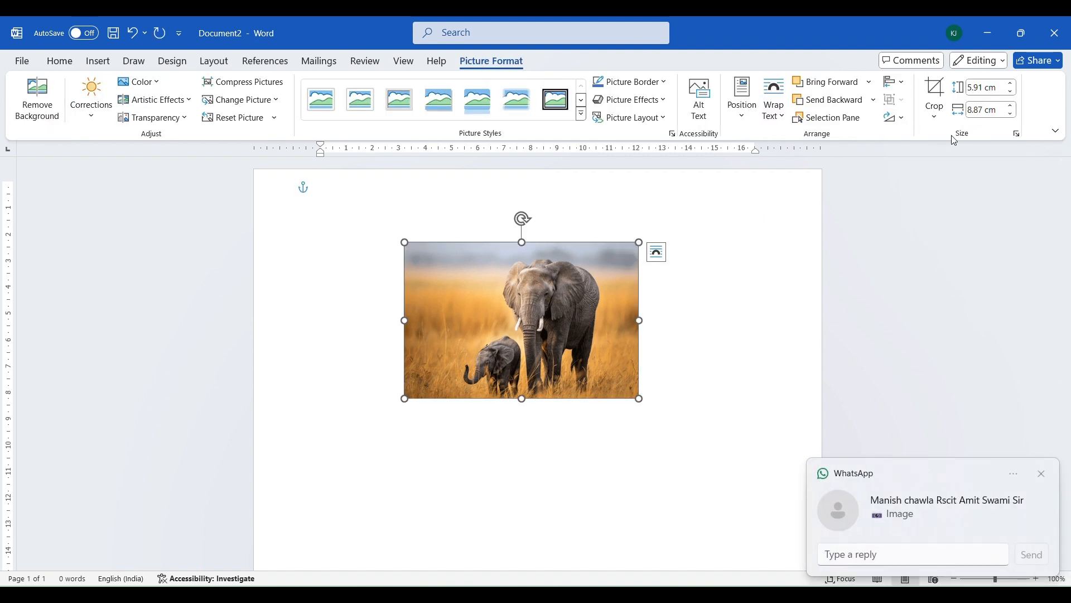
click(934, 110)
click(950, 138)
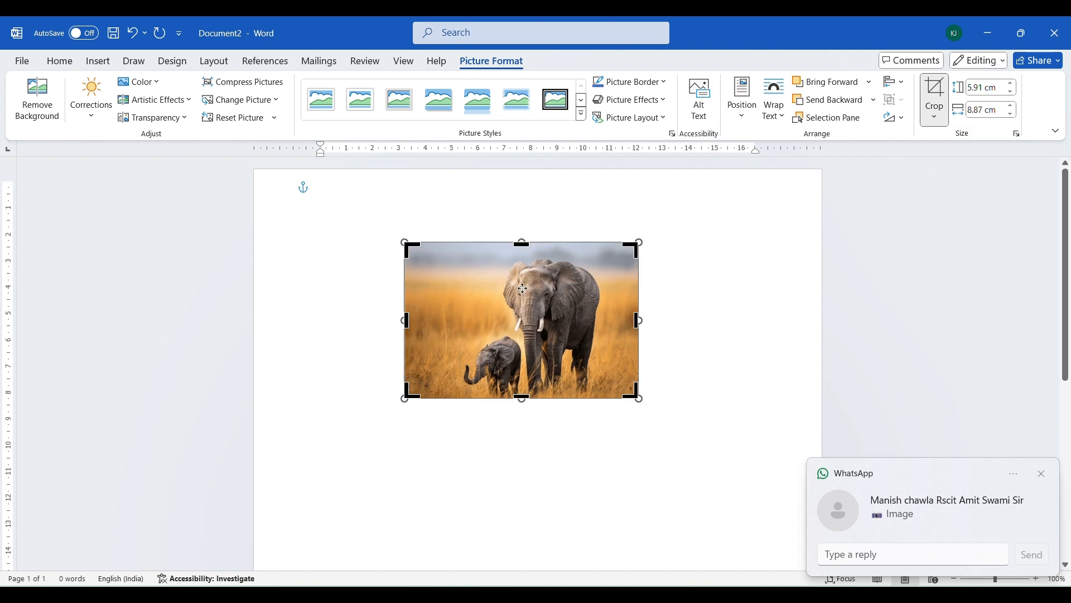
drag(637, 320, 603, 321)
drag(405, 320, 532, 335)
click(746, 305)
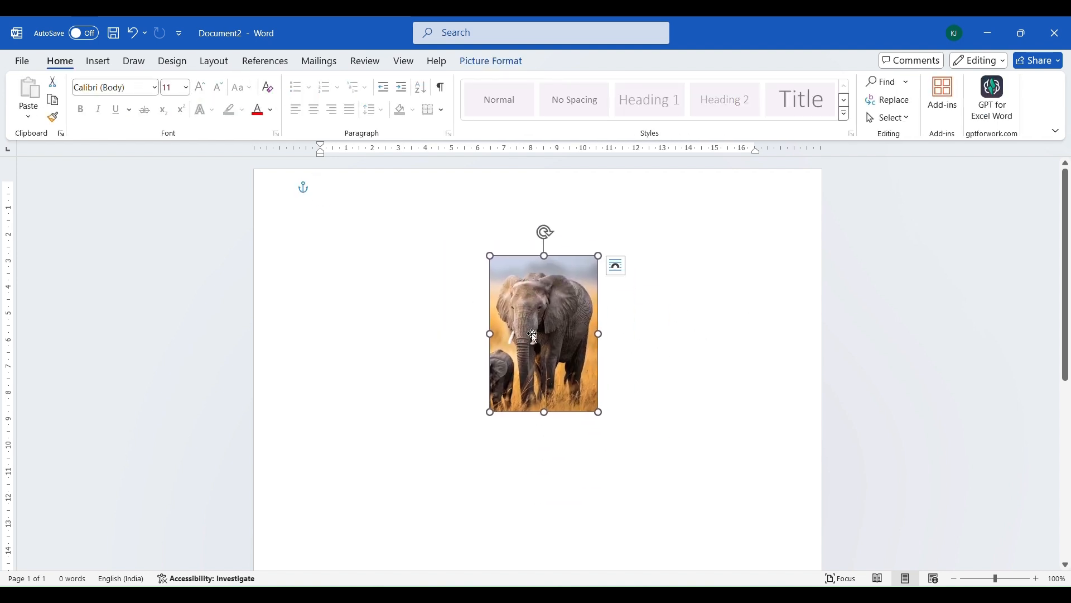
Step: Align the cropped elephant picture to the horizontal center between the margins
click(490, 65)
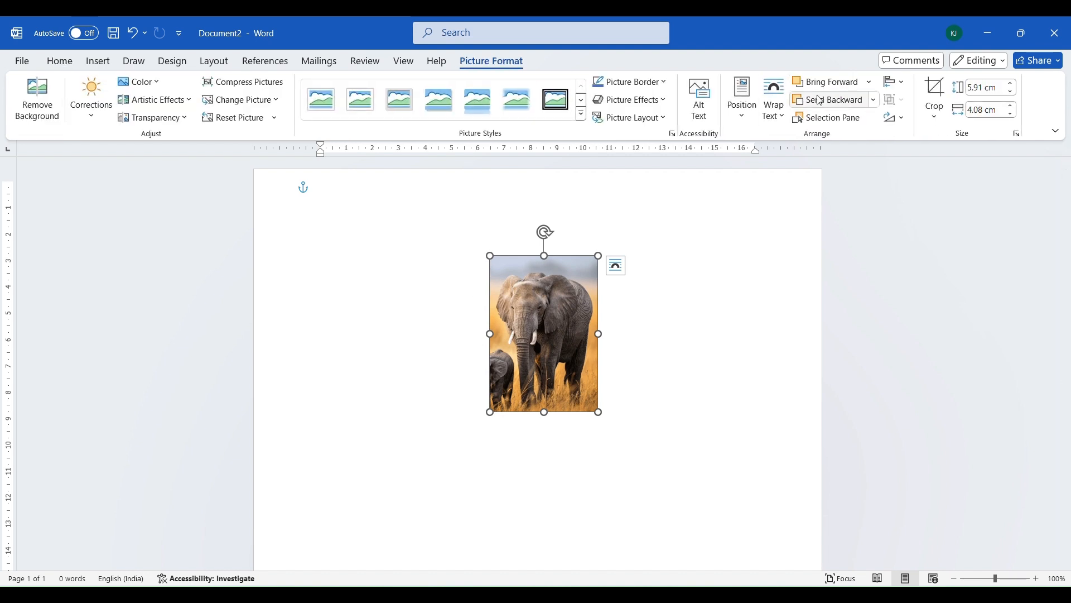
click(896, 84)
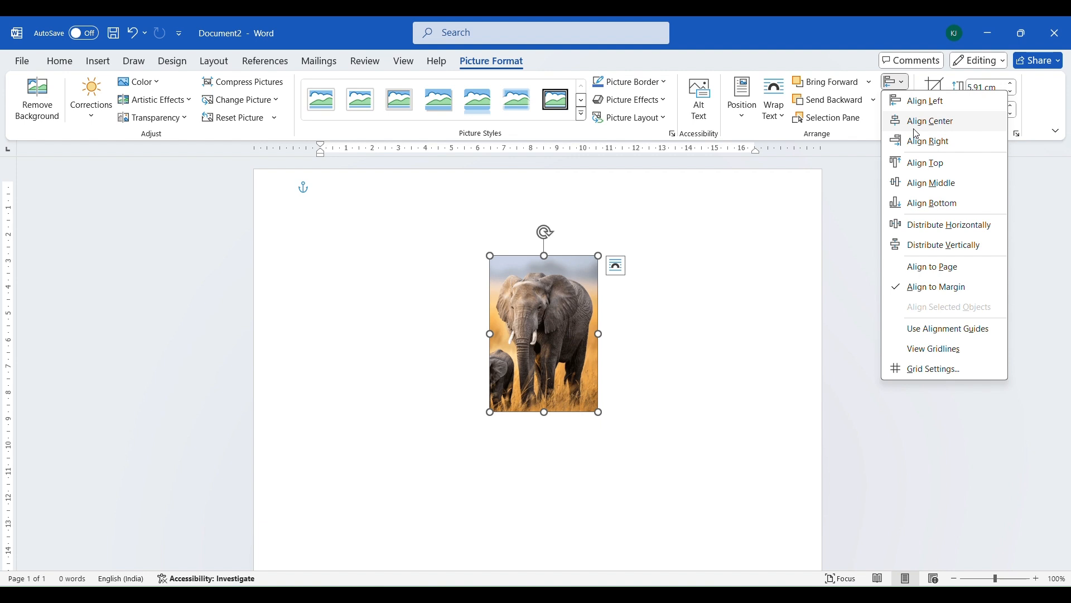
click(915, 124)
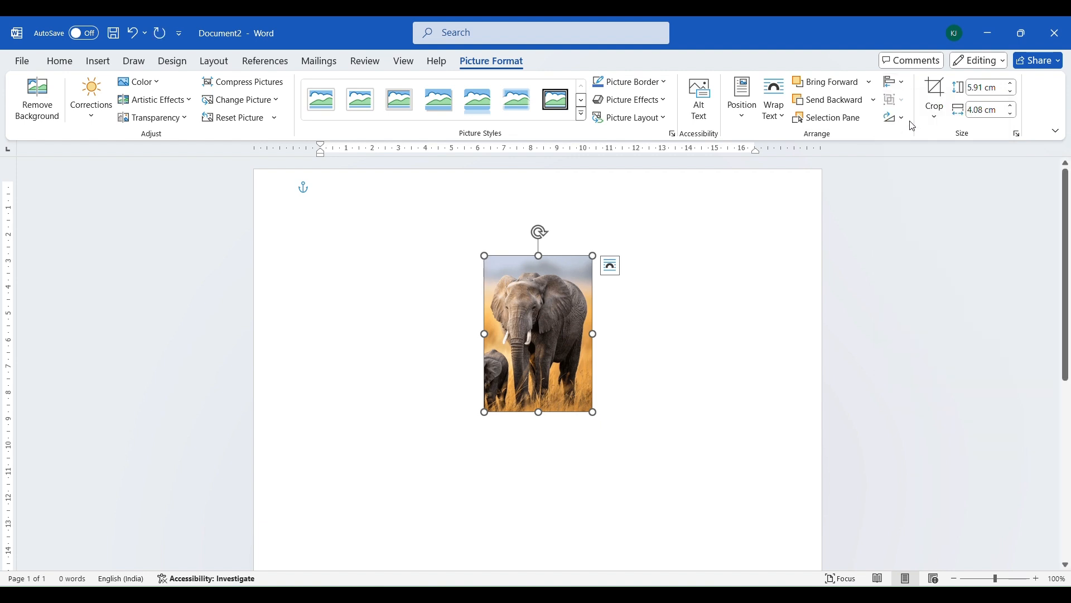
Step: Preview the rotation options on the elephant picture without applying any of them
click(904, 89)
click(904, 89)
click(896, 118)
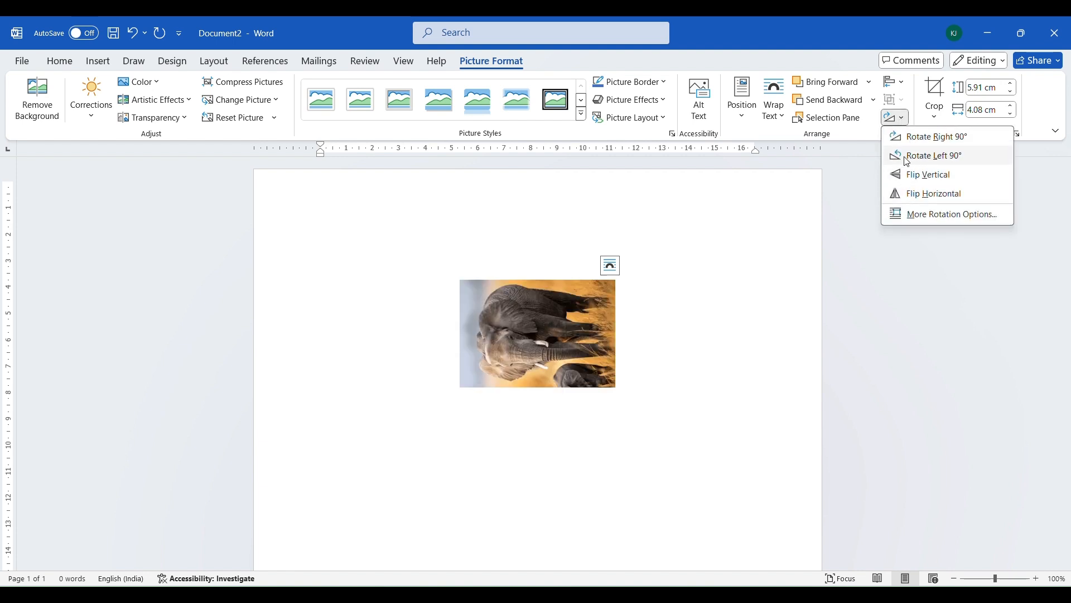
click(781, 218)
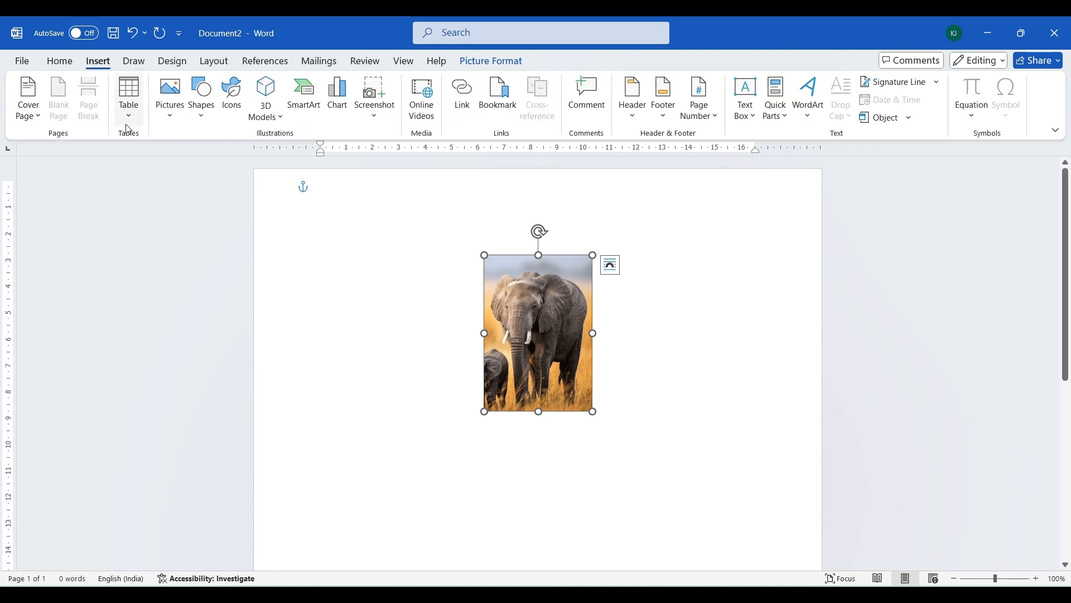
Step: Delete the elephant picture from the page
click(174, 121)
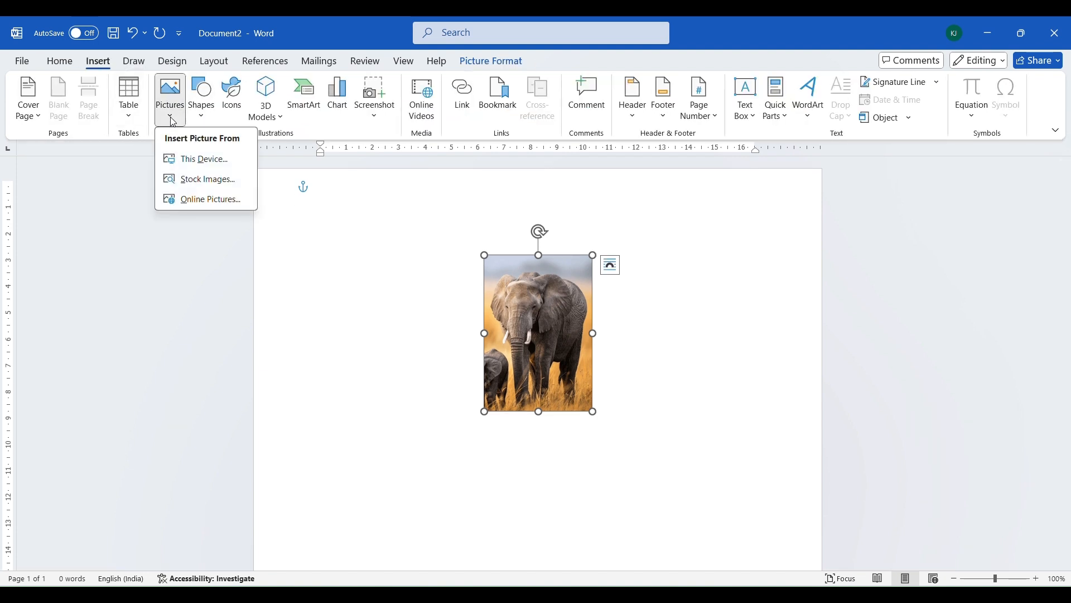
click(524, 323)
key(Delete)
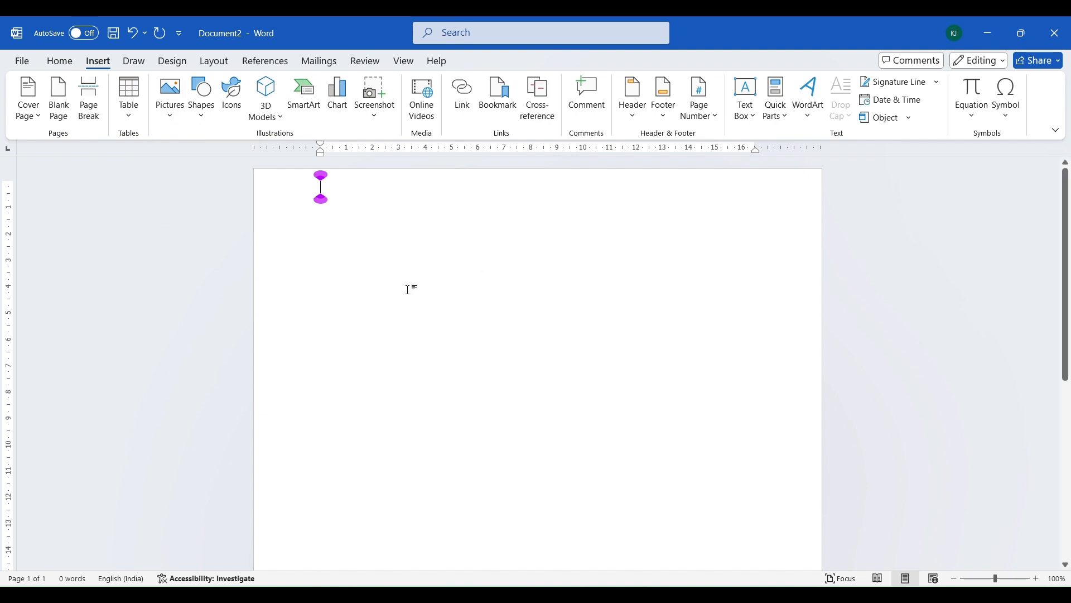
Step: Insert the stock photo of a dark suit with a white rose from the Flower category
click(170, 103)
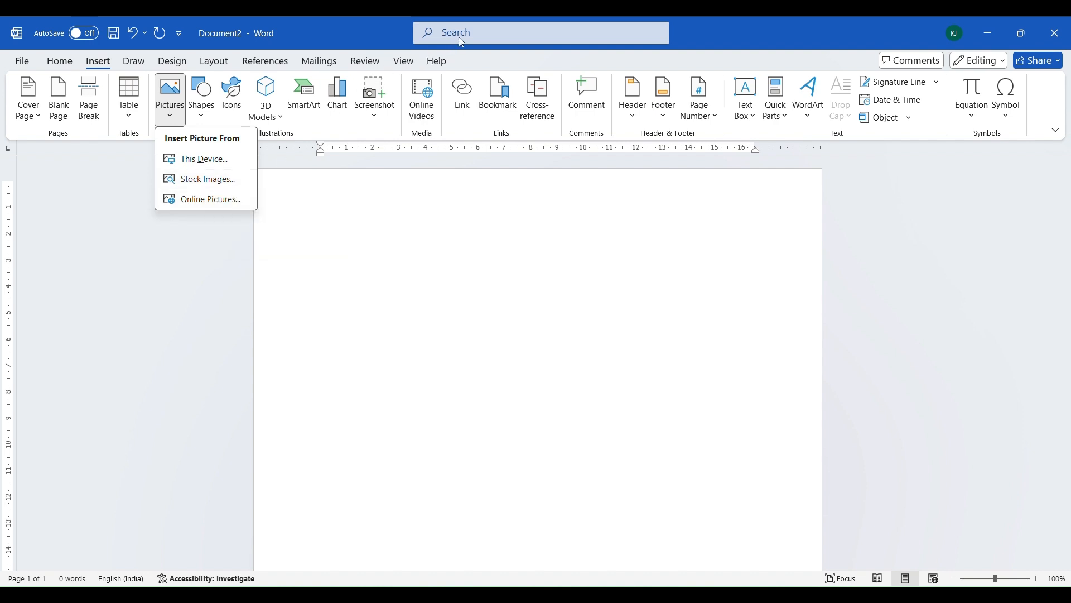
click(157, 112)
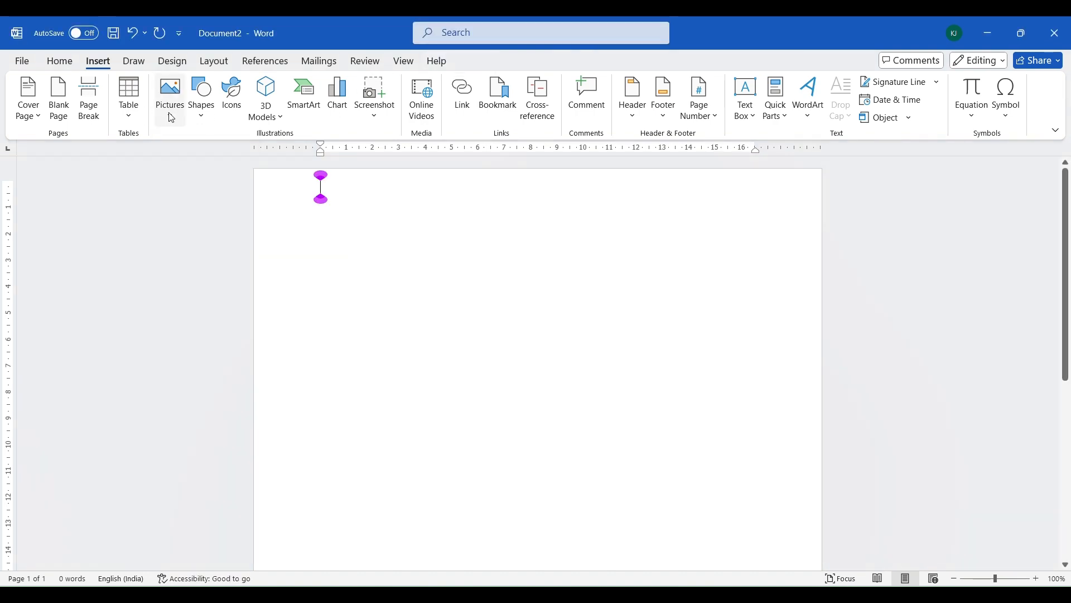
click(173, 118)
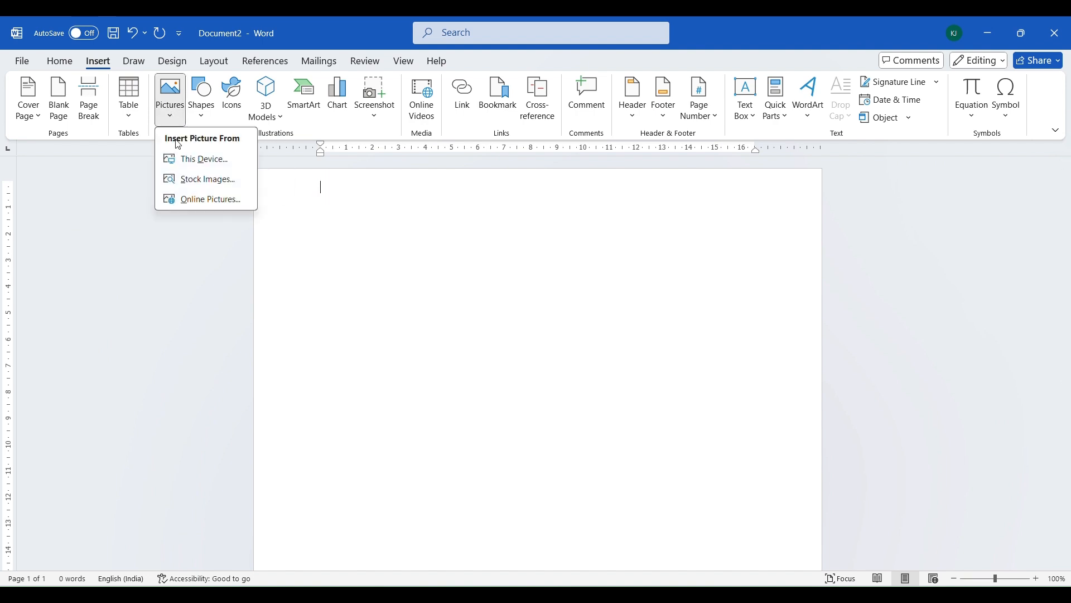
click(207, 180)
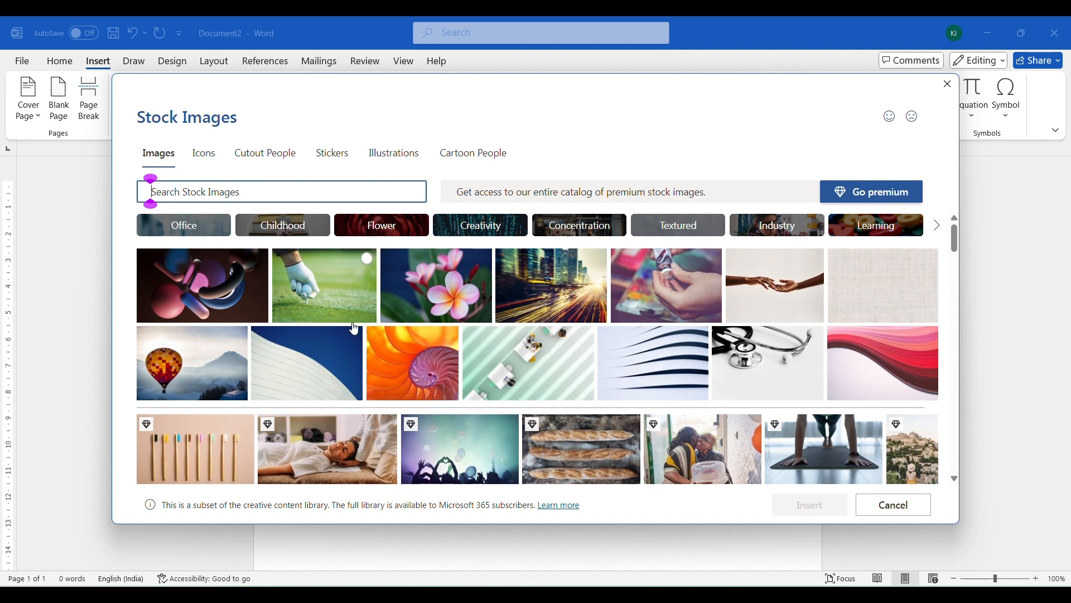
click(360, 226)
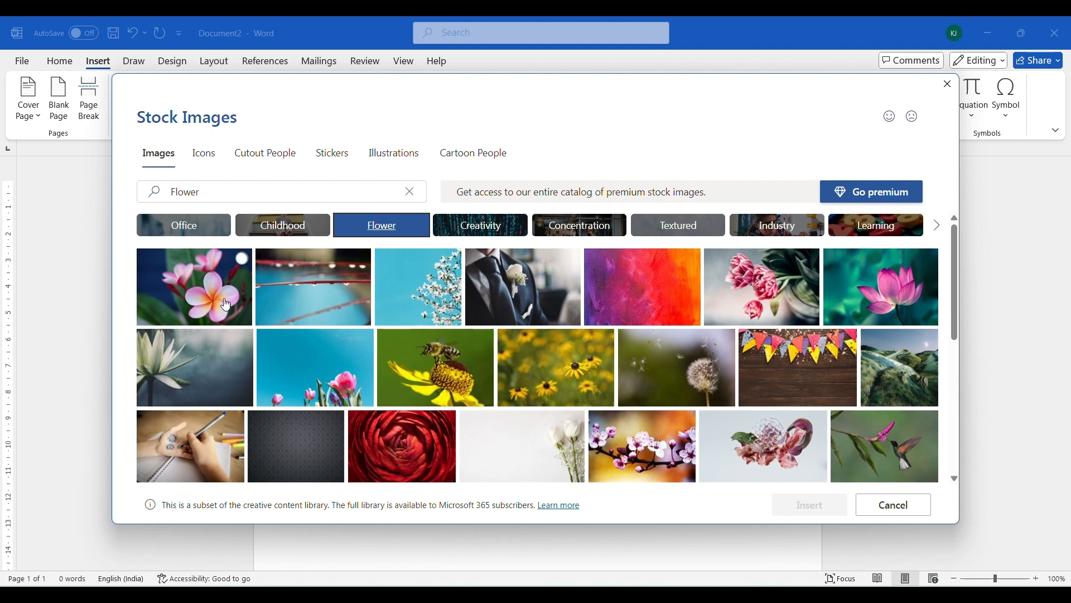
click(503, 285)
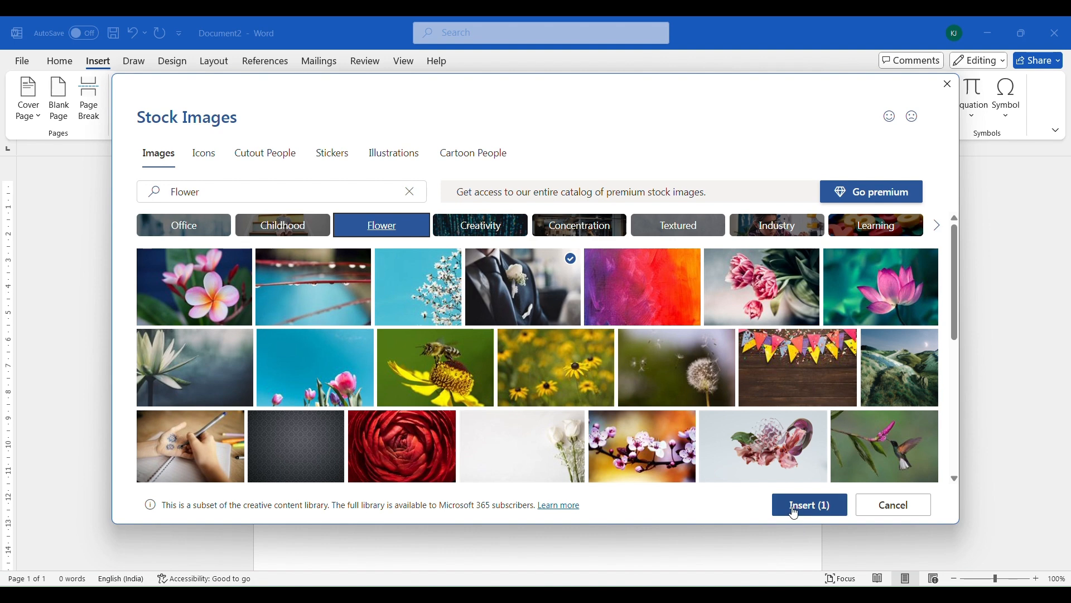
click(795, 511)
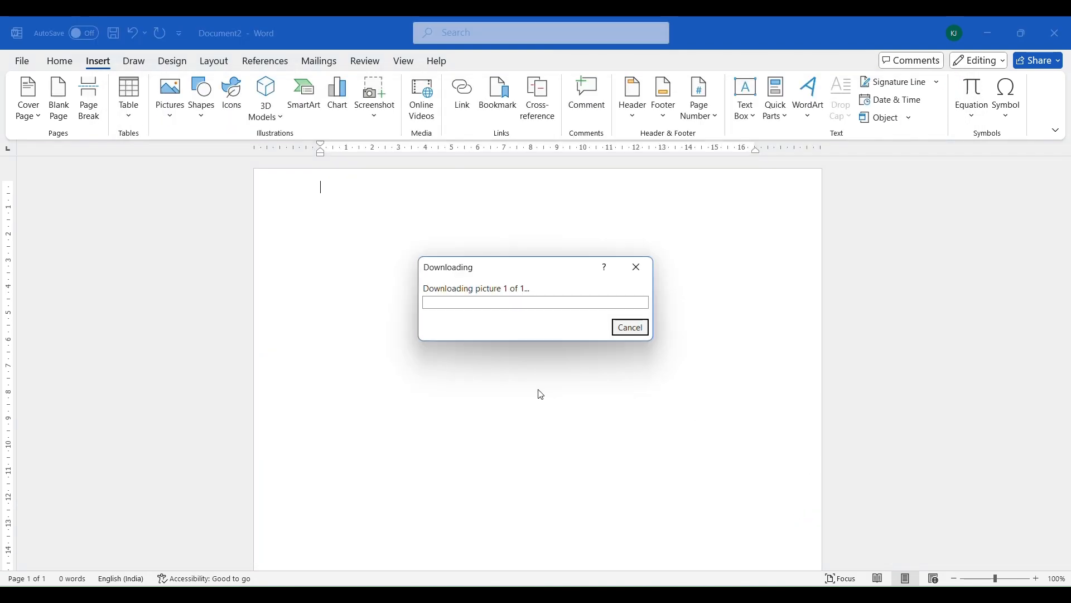
drag(538, 390, 458, 436)
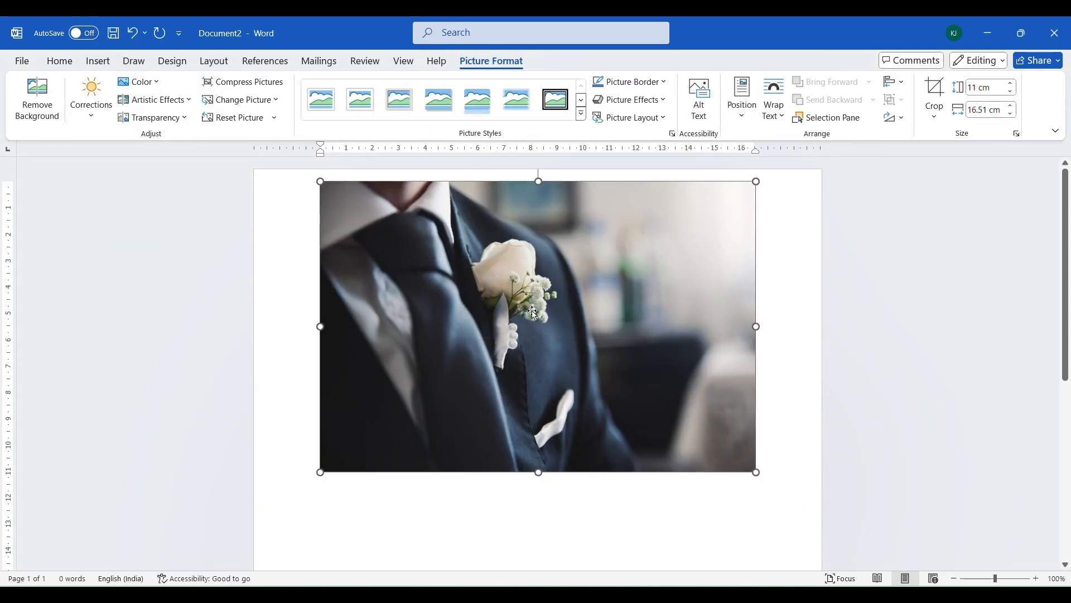
Step: Set the suit photo's text wrapping to In Front of Text and move it lower and slightly left on the page
click(774, 103)
click(794, 255)
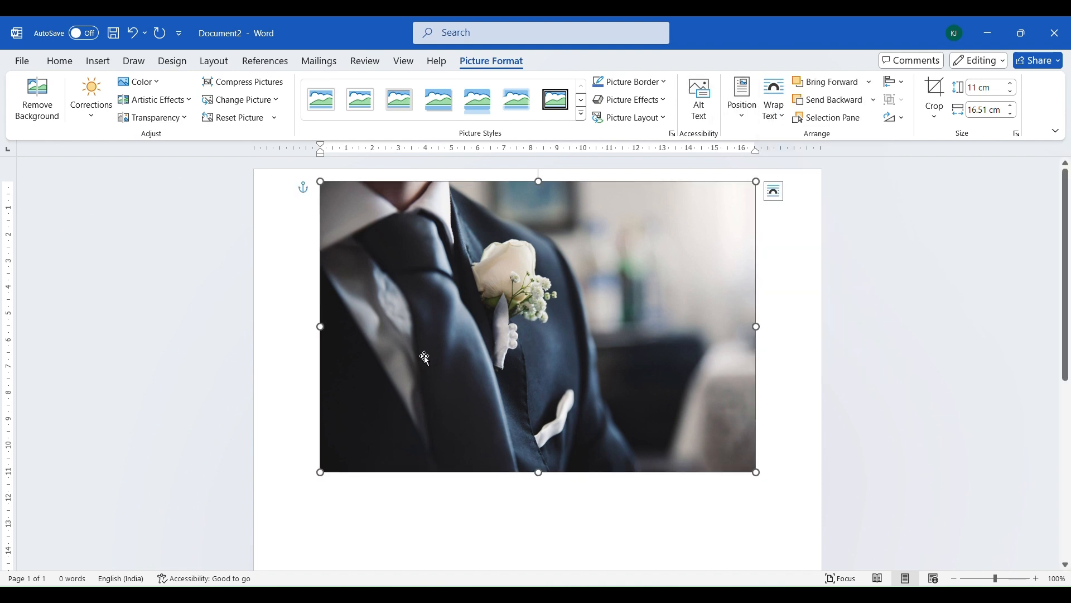
drag(425, 356, 371, 382)
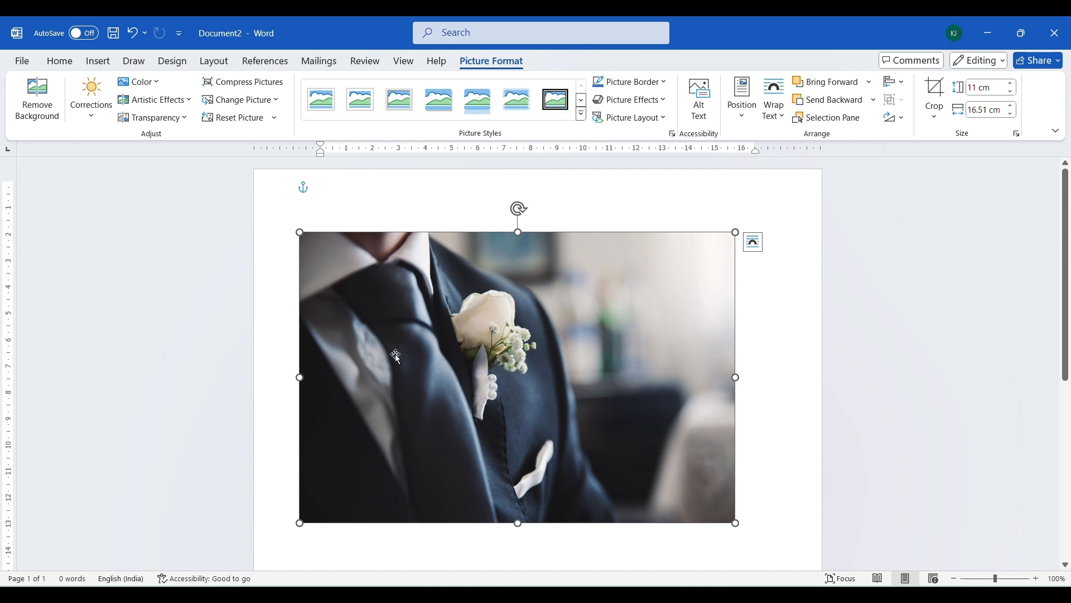
Step: Delete the suit photo and insert the spotted deer picture from the Animals category of the online pictures
drag(488, 259, 489, 259)
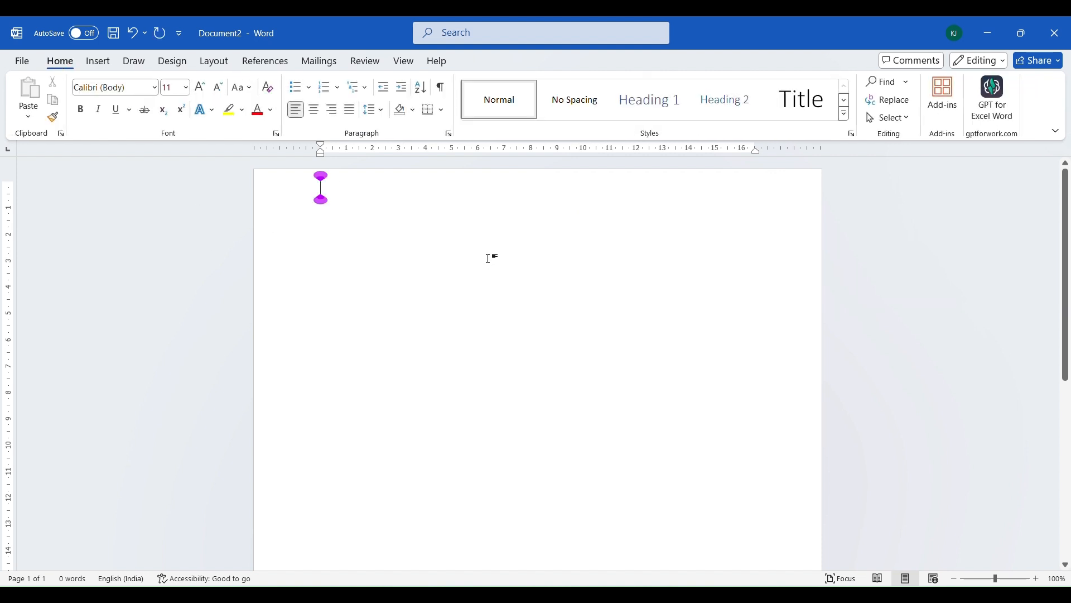
click(95, 62)
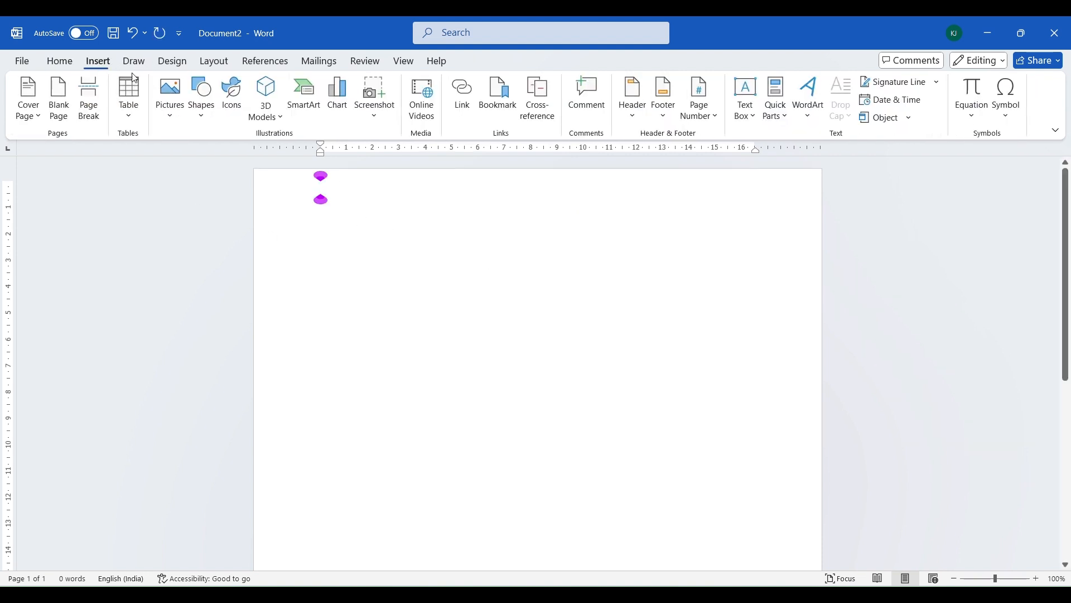
click(170, 101)
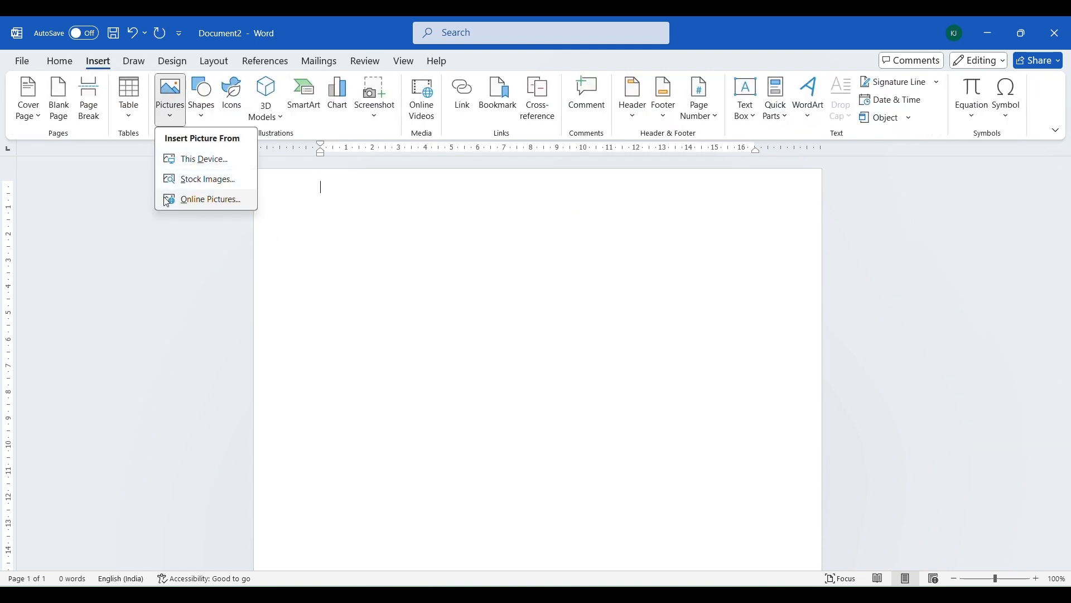
click(224, 200)
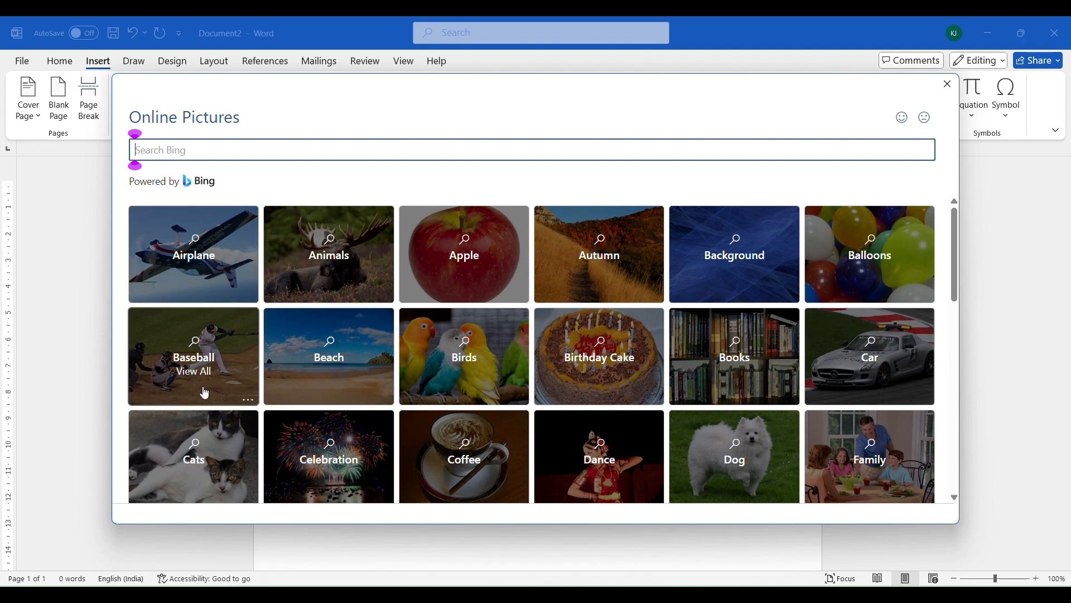
click(349, 246)
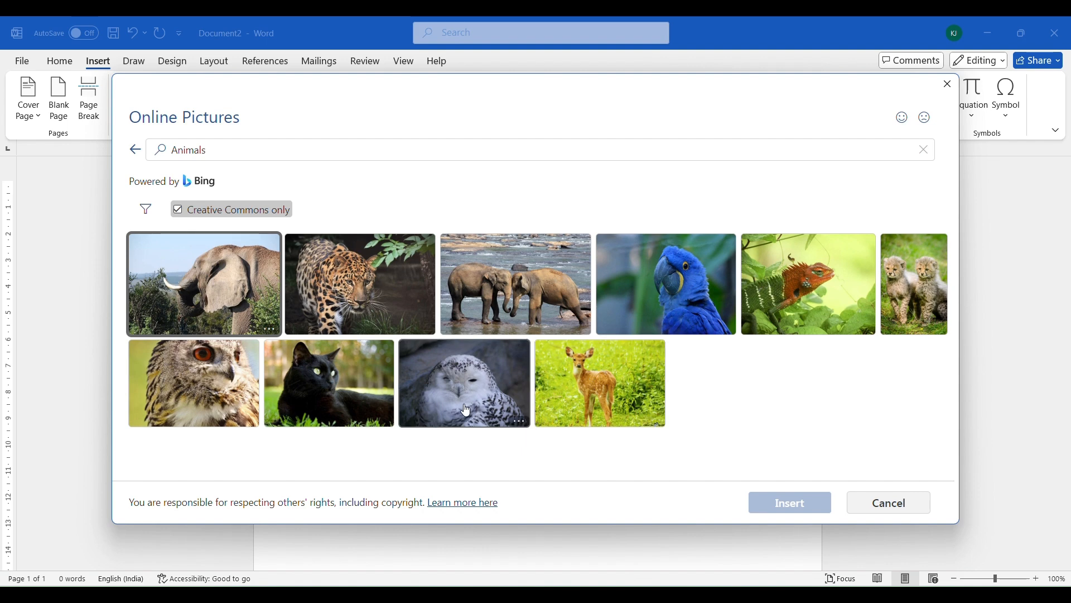
click(595, 379)
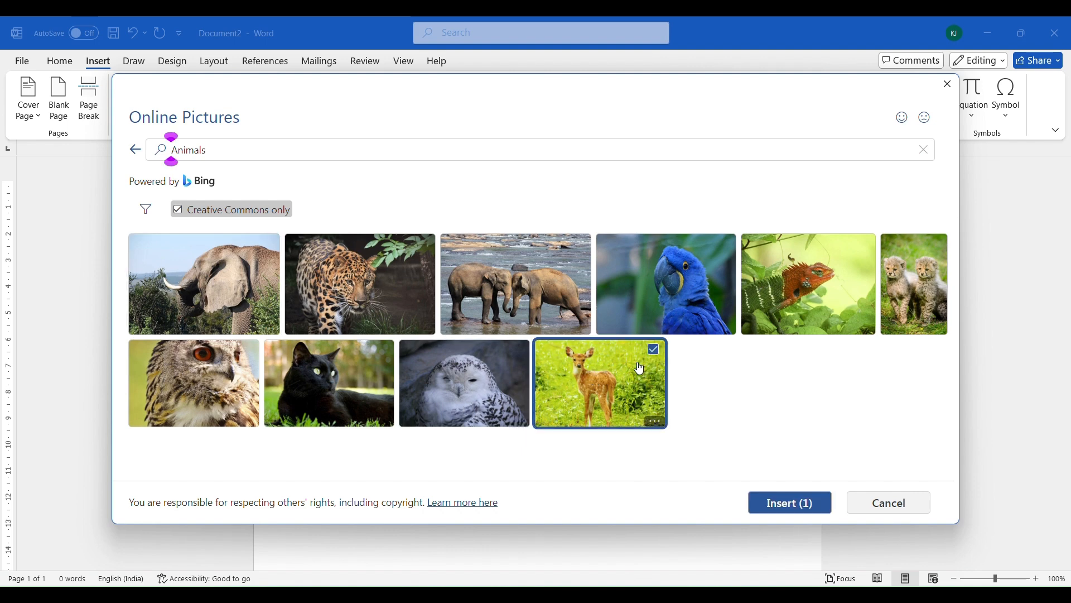
click(776, 502)
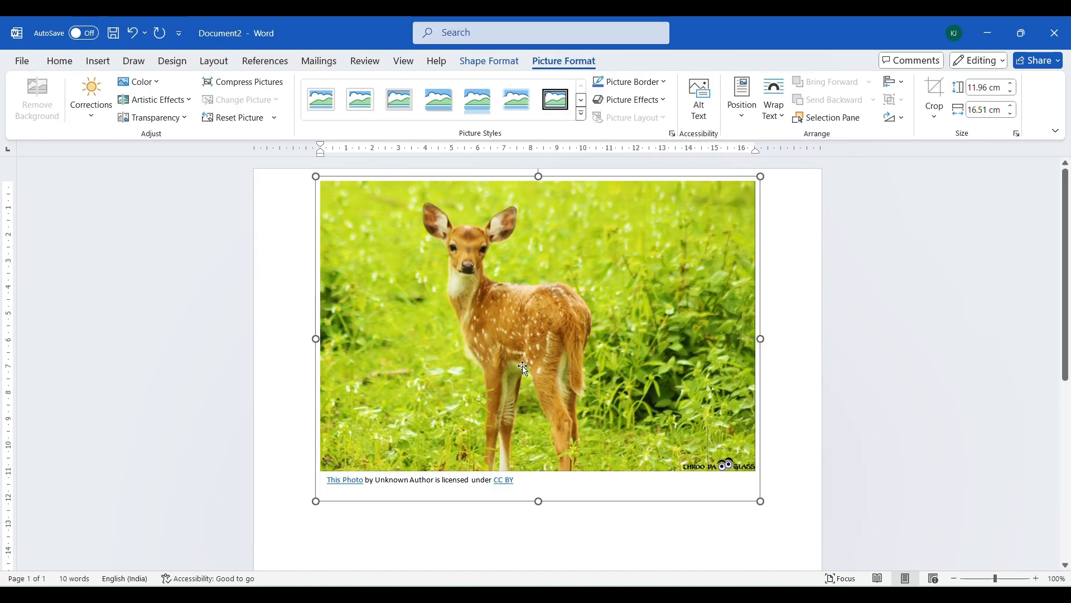
Step: Set the deer picture's text wrapping to In Front of Text and move it slightly down and right on the page
click(774, 101)
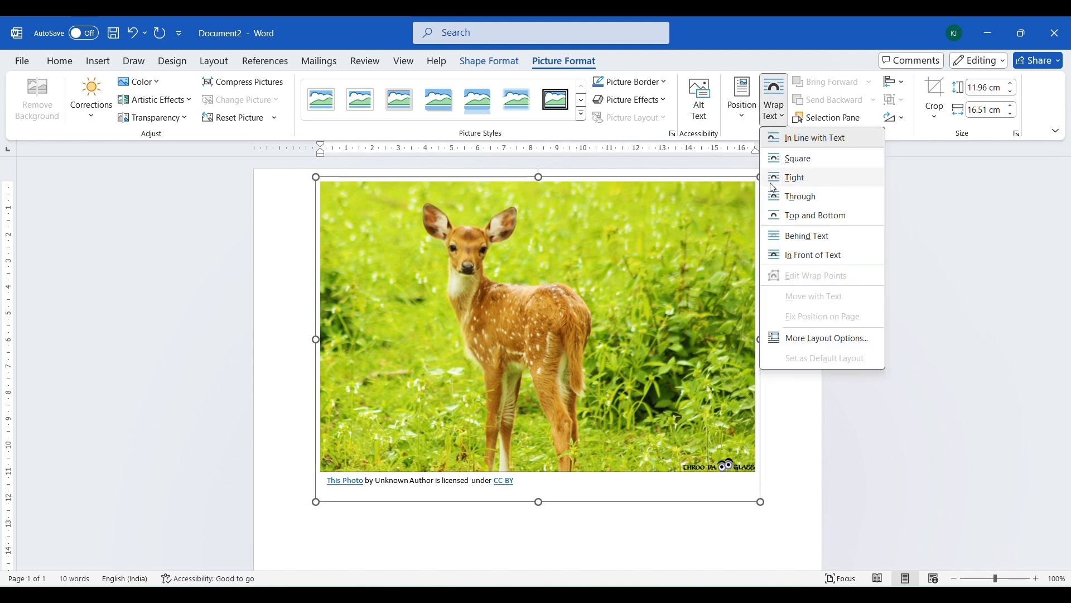
click(774, 254)
drag(568, 300, 572, 366)
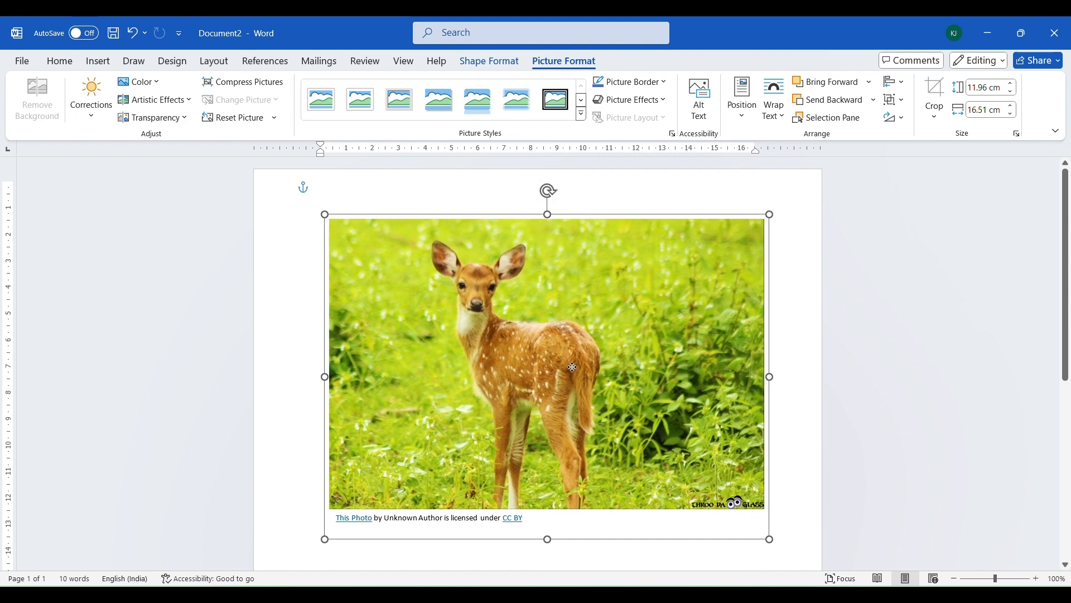
Step: Delete the deer picture and draw an oval about 10 cm wide and 9 cm high on the empty page
key(Delete)
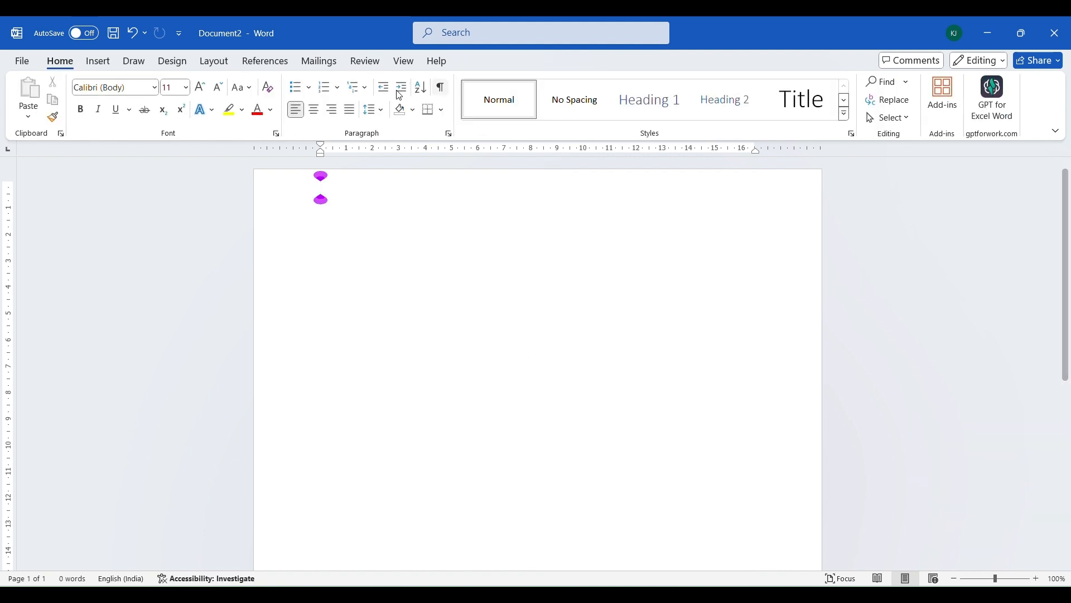
click(98, 61)
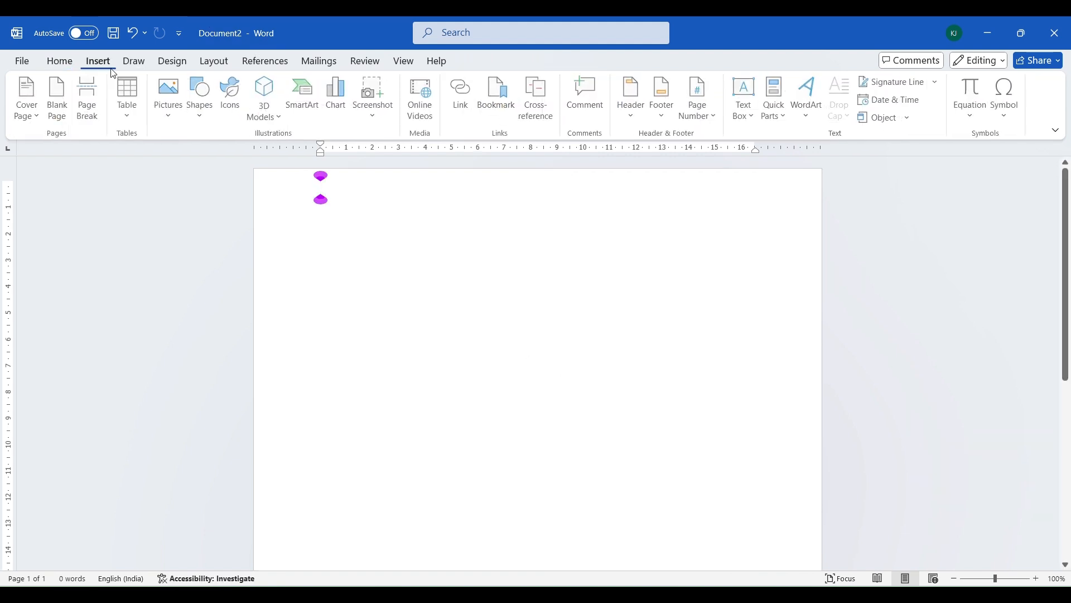
click(203, 114)
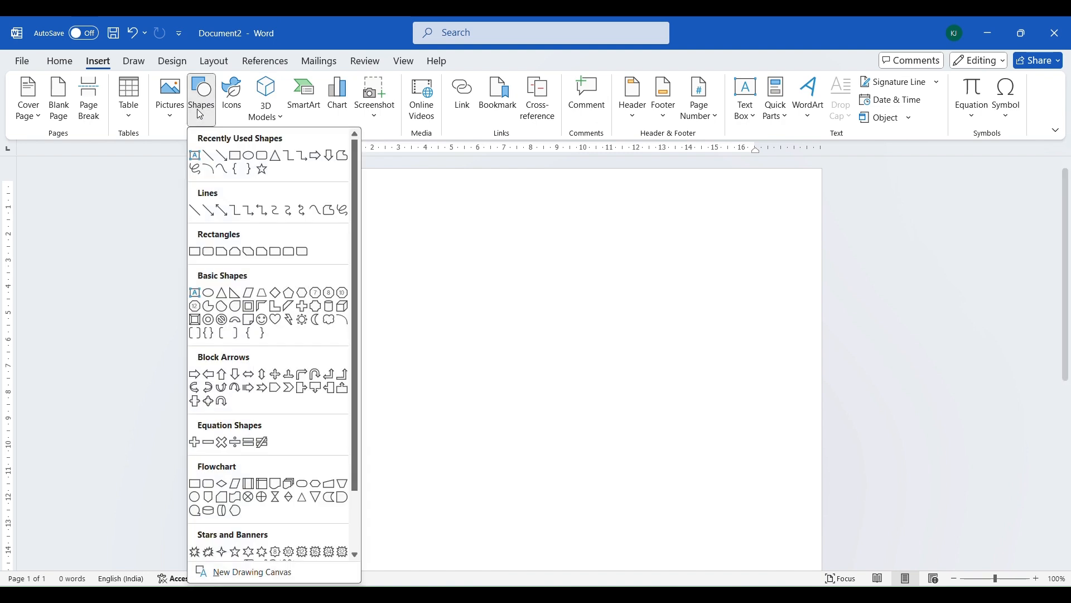
click(260, 161)
drag(351, 204, 617, 442)
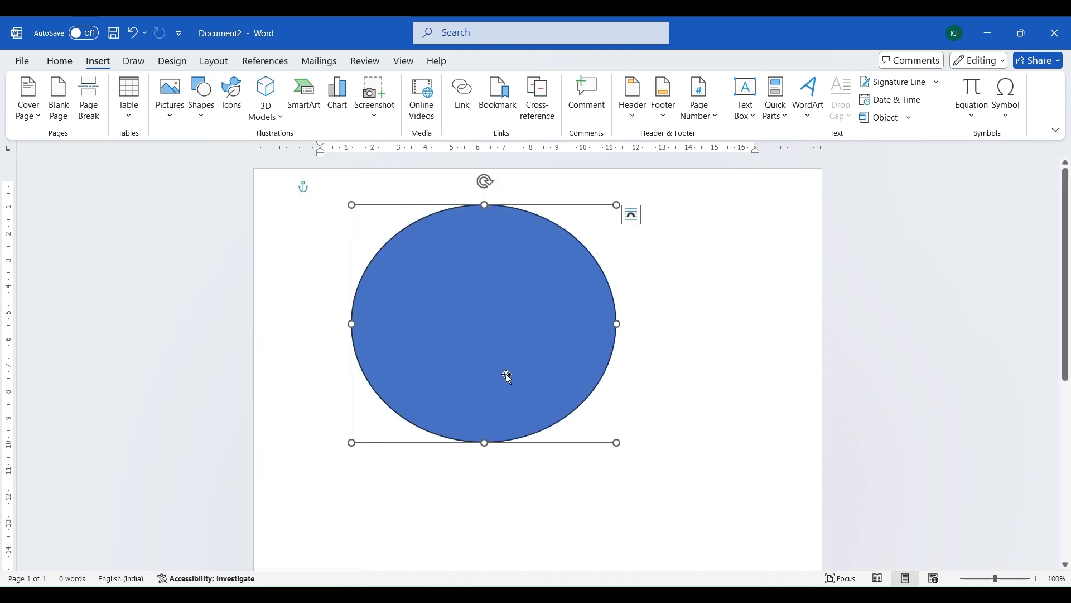
Step: Move the oval toward the right side of the page and slightly down
mouse_move(476, 350)
mouse_down()
mouse_move(601, 337)
mouse_move(586, 365)
mouse_up()
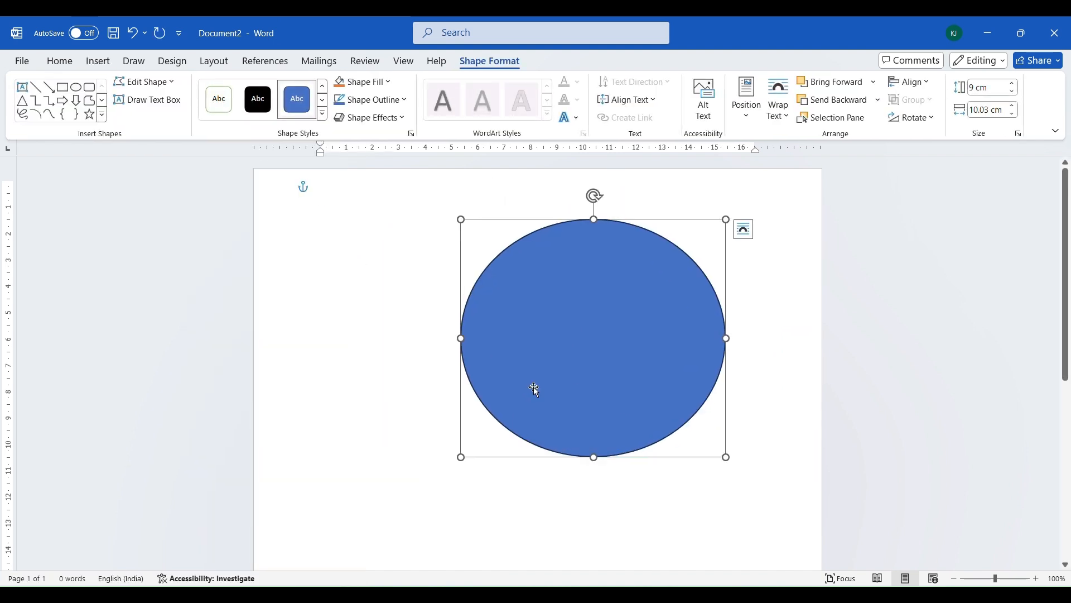
Step: Draw a triangle about 12 cm wide and 9 cm high overlapping the oval, and undo it
click(97, 60)
click(203, 106)
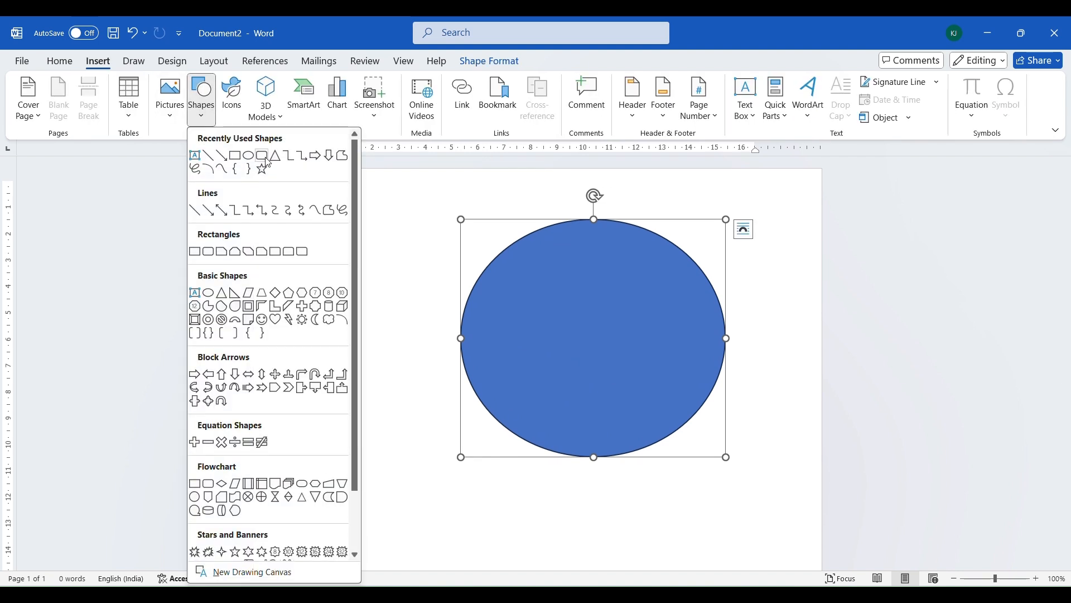
click(276, 157)
drag(313, 230, 624, 467)
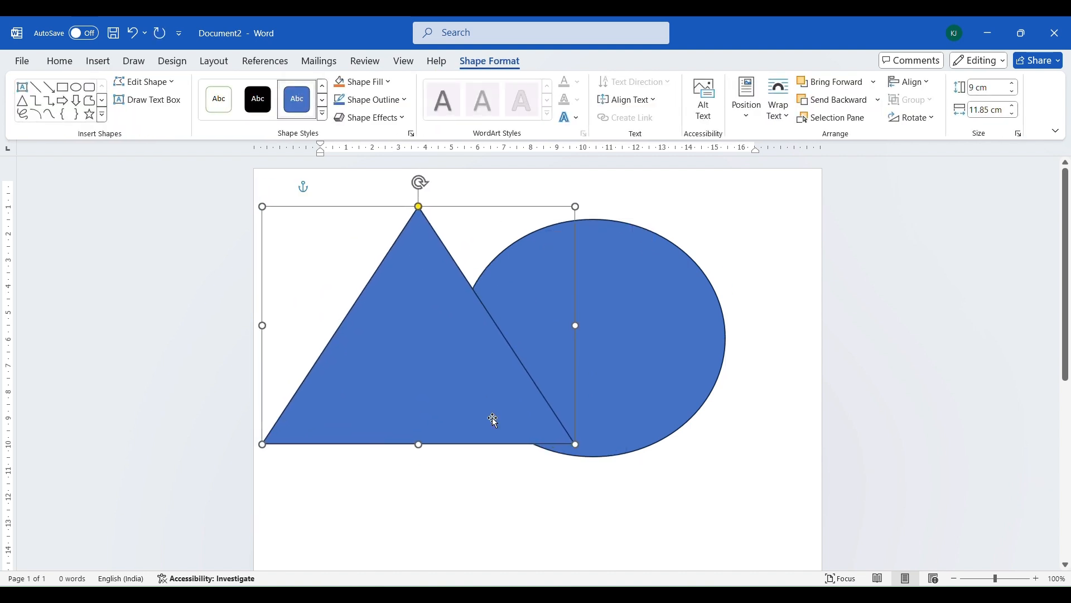
key(ctrl+z)
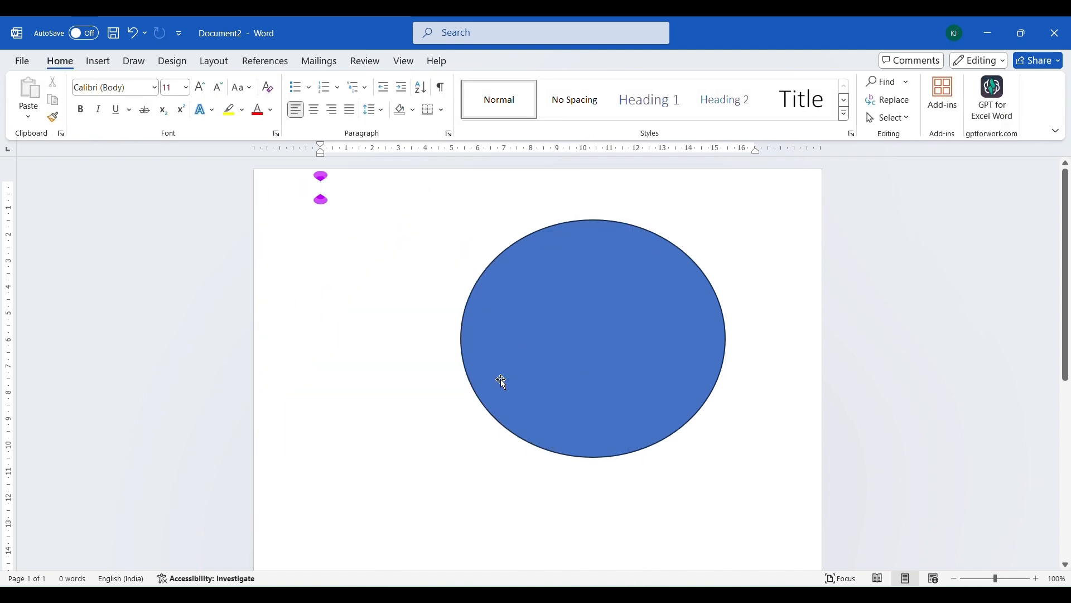
Step: Apply a thicker weight to the oval's outline, keeping its blue fill and dark outline colour
click(522, 349)
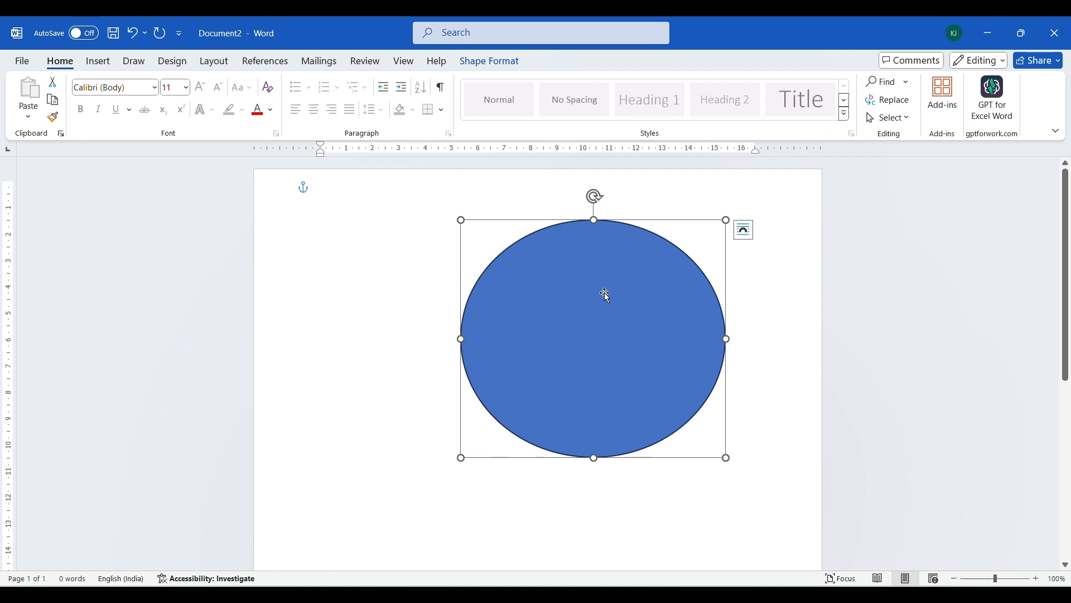
click(484, 65)
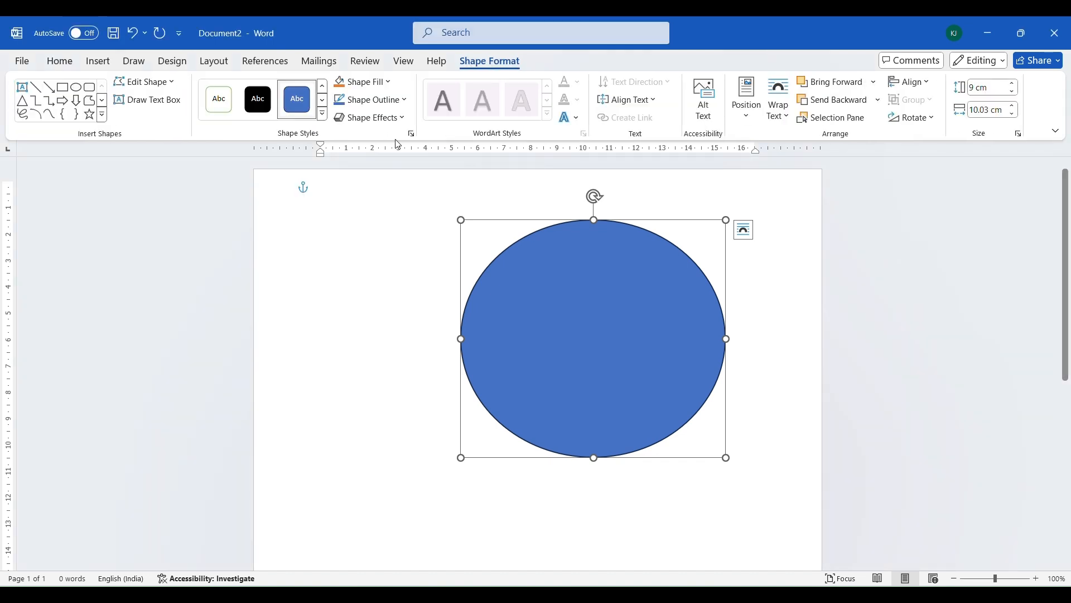
click(374, 83)
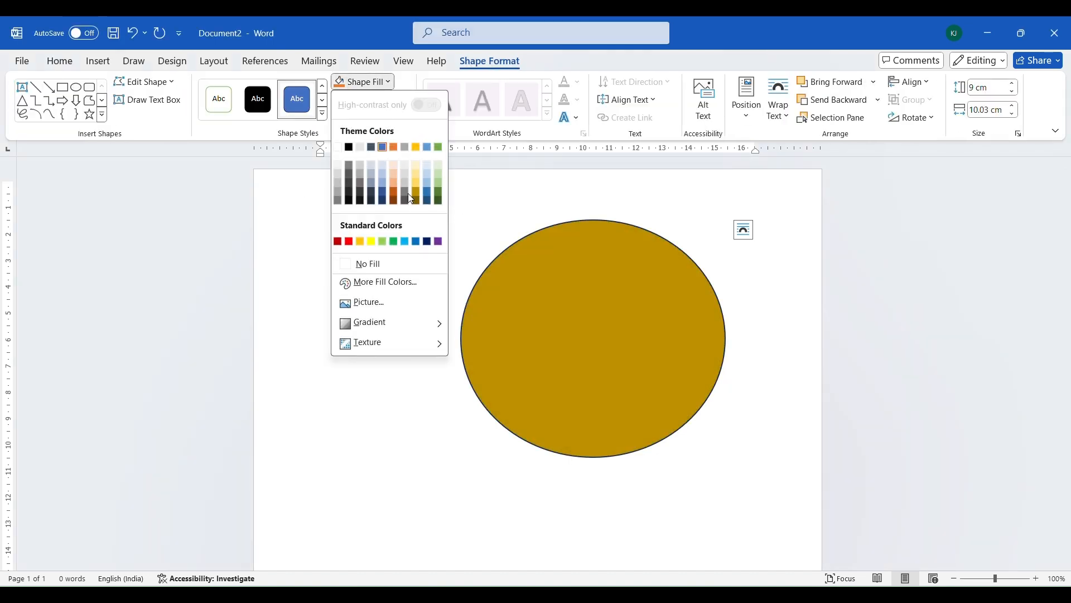
key(Escape)
click(369, 102)
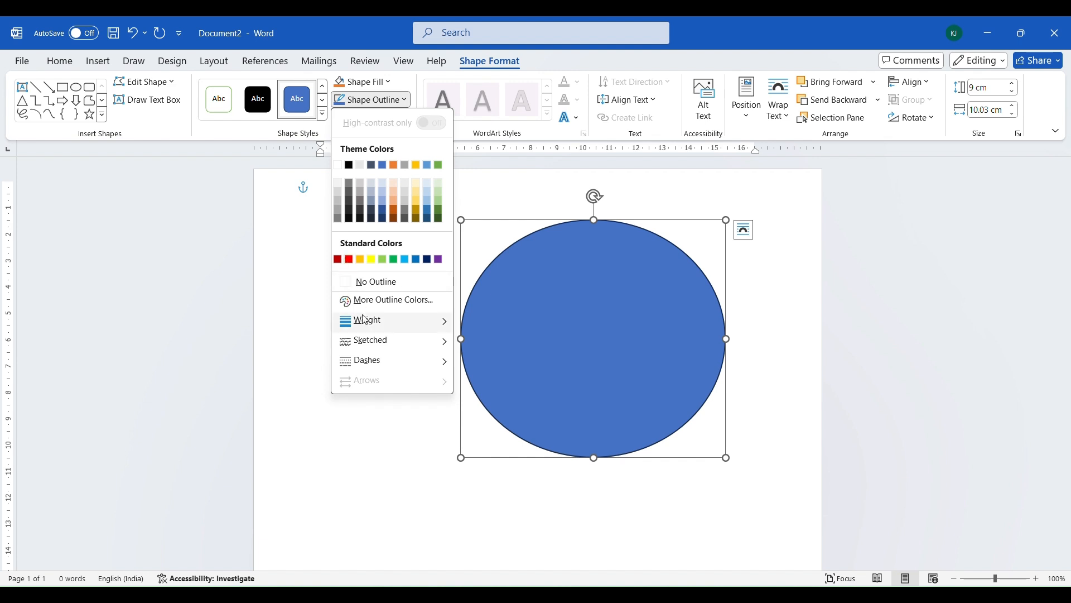
mouse_move(366, 321)
click(482, 432)
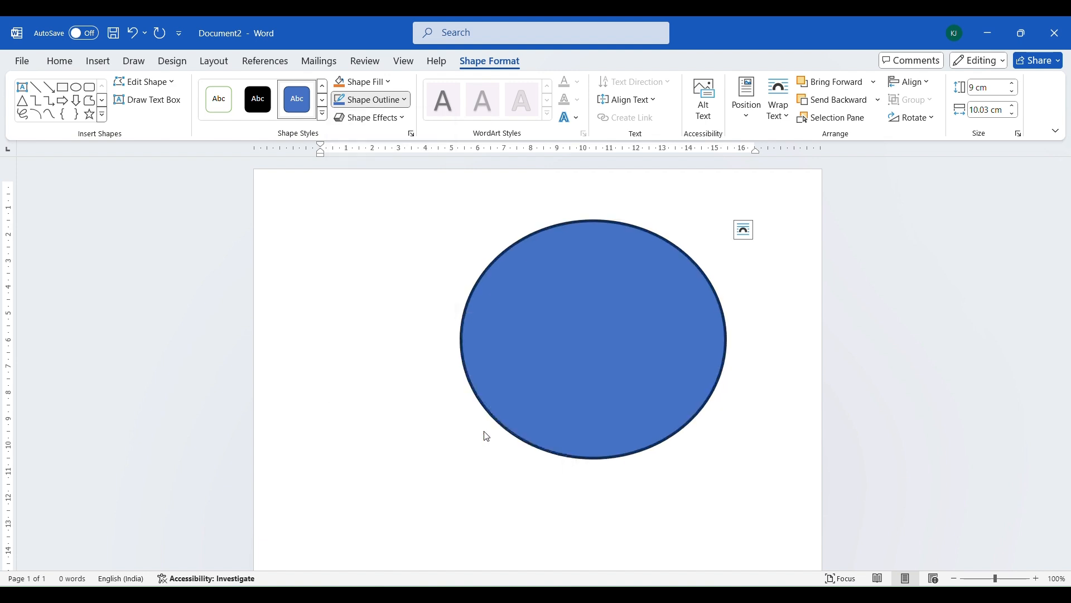
click(362, 101)
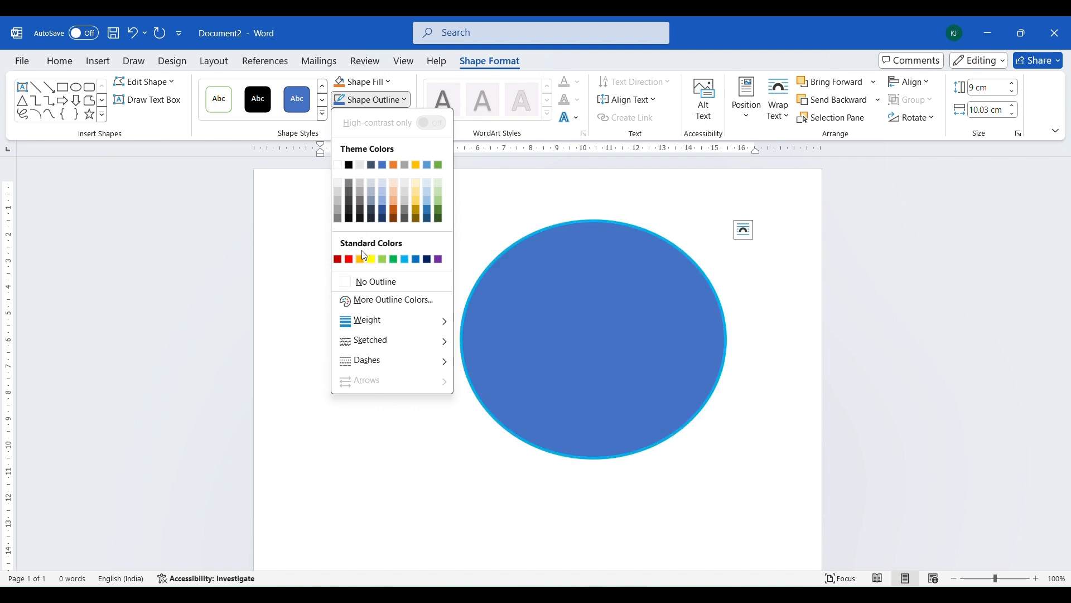
click(390, 97)
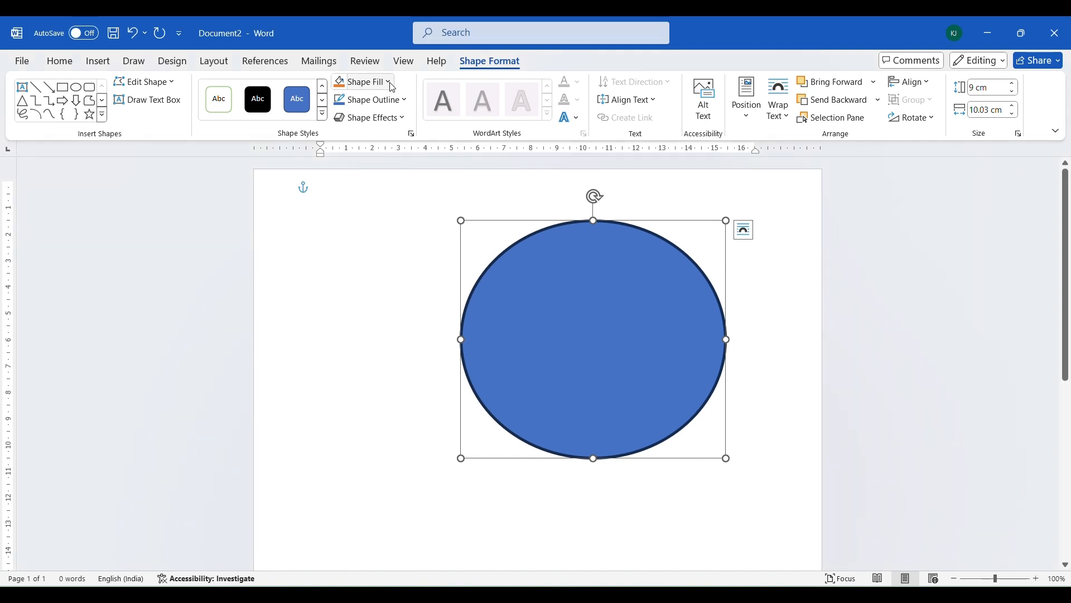
Step: Fill the oval with the butterfly picture file "download" (WEBP) from the Downloads folder
click(385, 84)
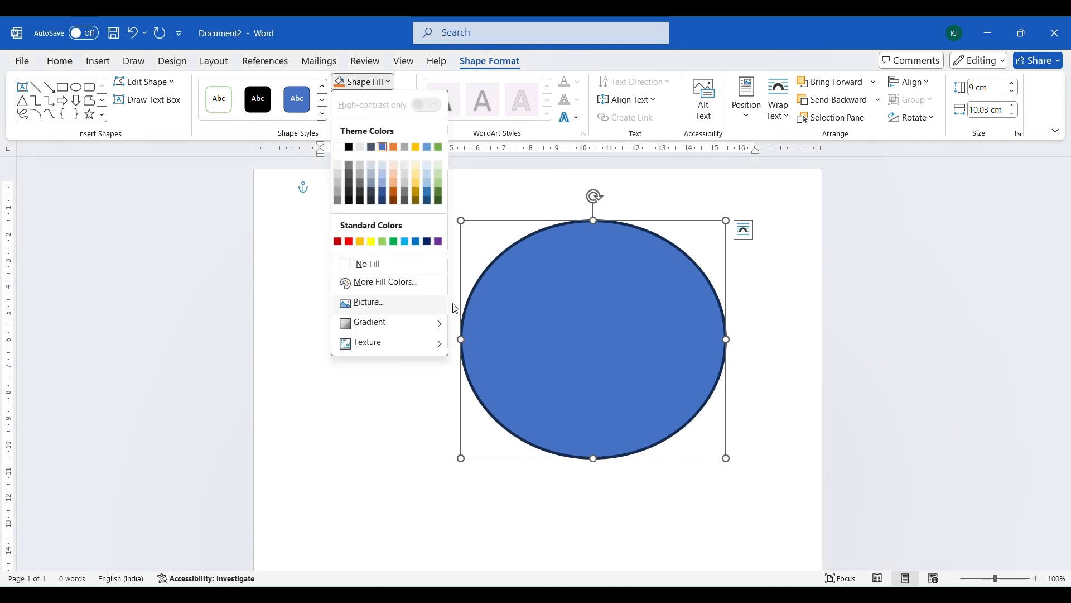
click(395, 304)
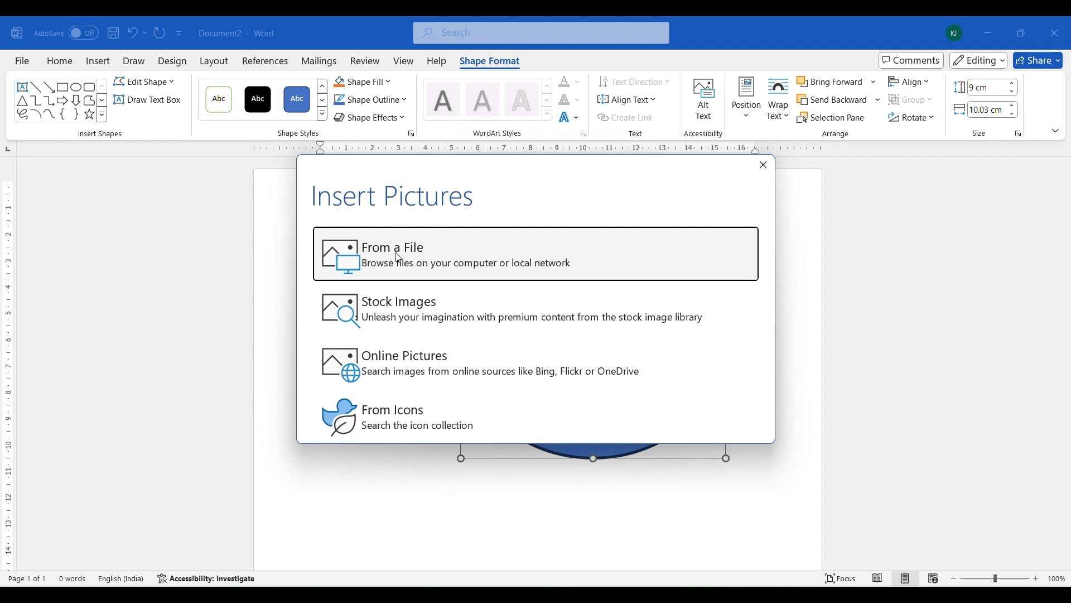
click(387, 268)
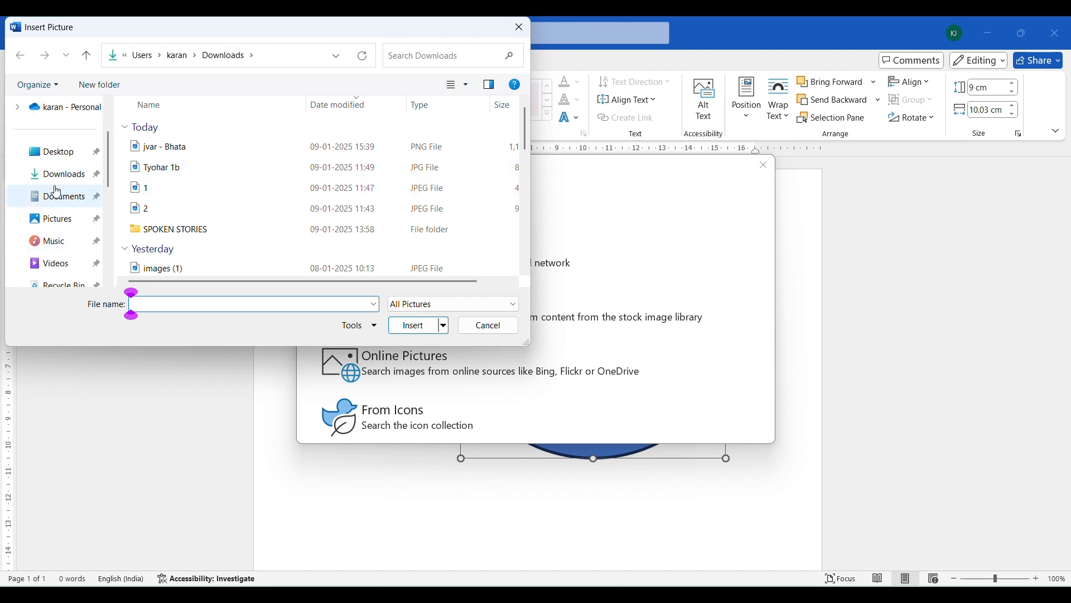
click(54, 182)
scroll(235, 201, down, 10)
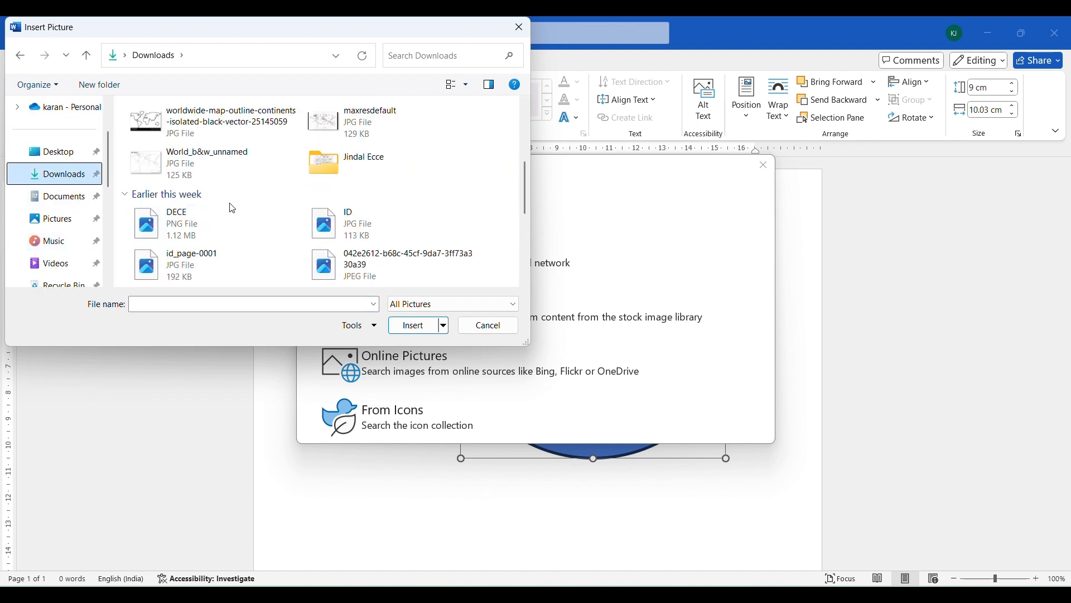
click(329, 140)
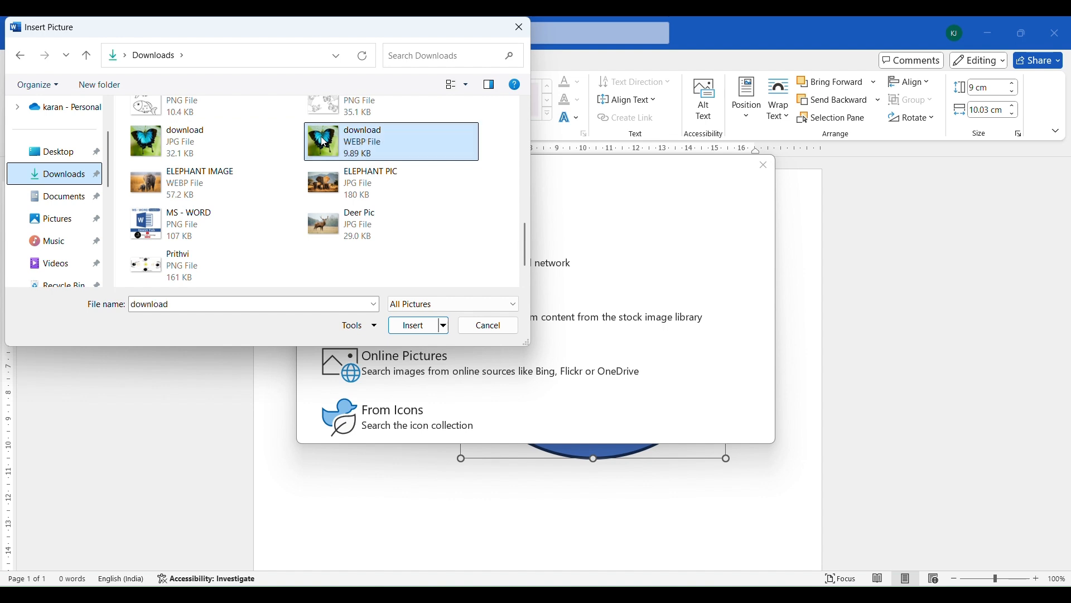
click(413, 327)
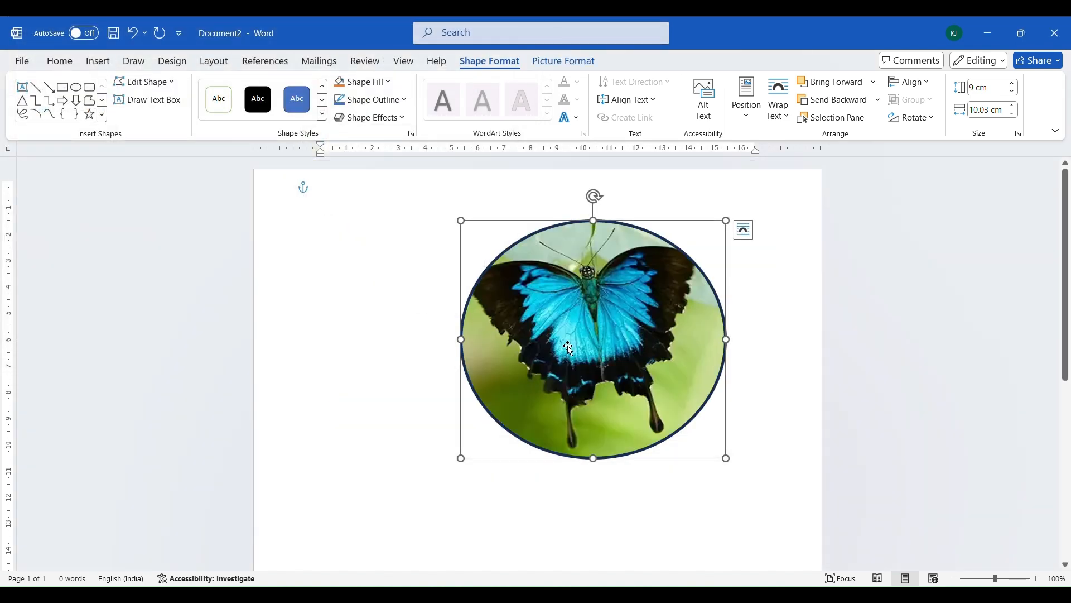
Step: Move the butterfly-filled oval left and slightly down on the page and leave it selected
drag(588, 351, 502, 384)
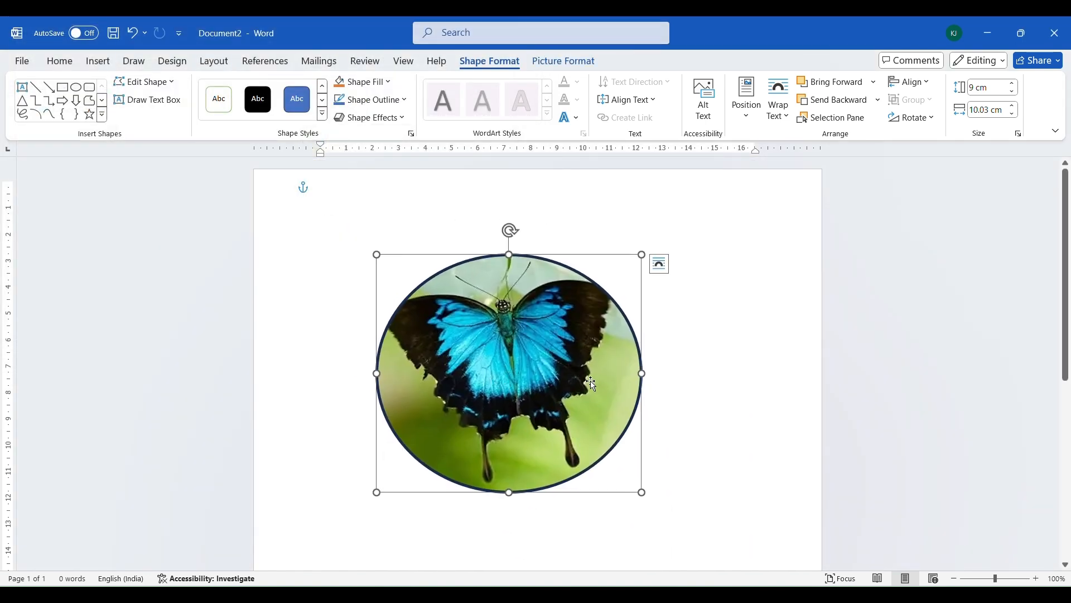
click(820, 321)
click(580, 357)
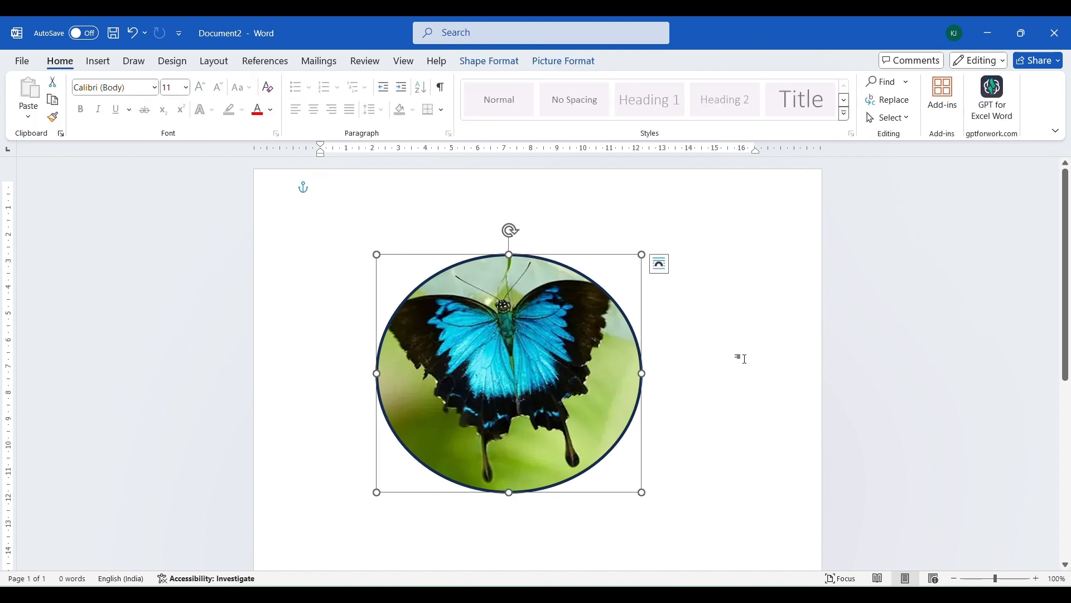
Step: Delete the butterfly-filled oval and insert the airplane icon from the icon library
click(97, 60)
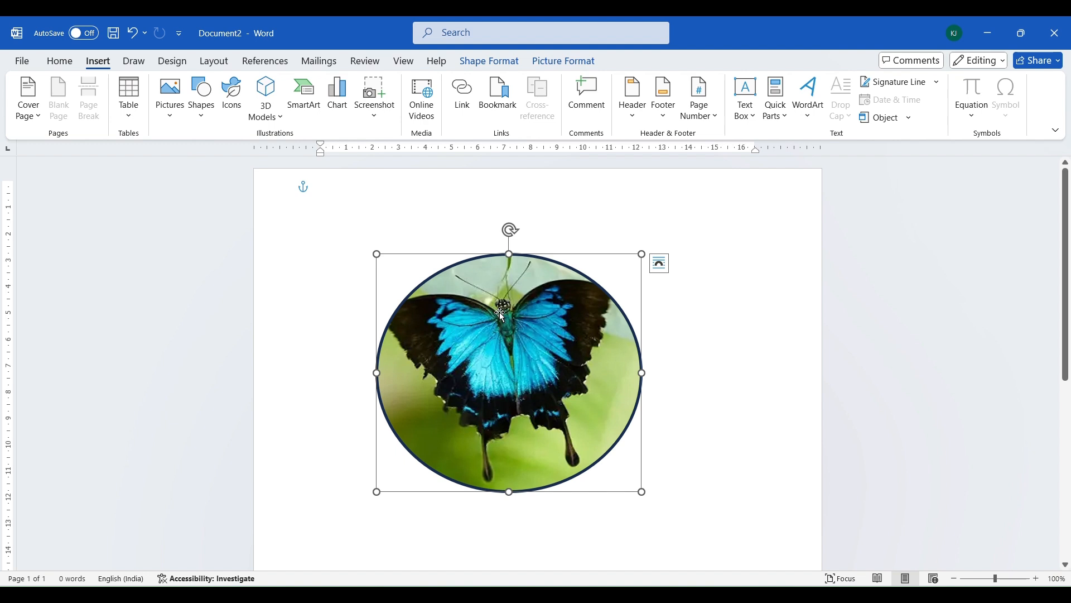
key(Delete)
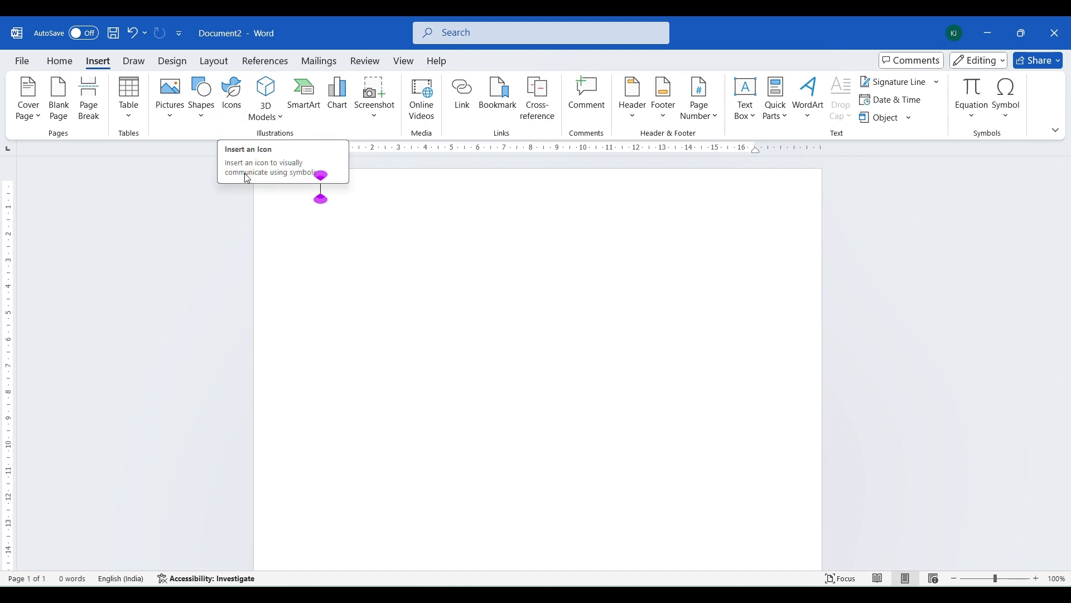
click(232, 92)
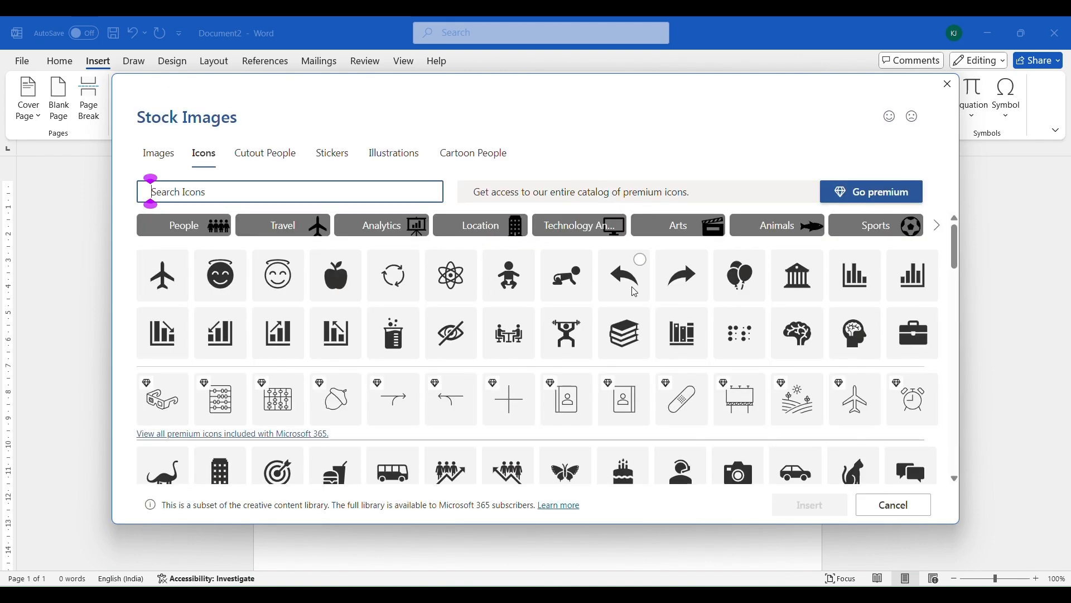
scroll(454, 435, down, 4)
scroll(519, 352, up, 4)
scroll(659, 362, down, 2)
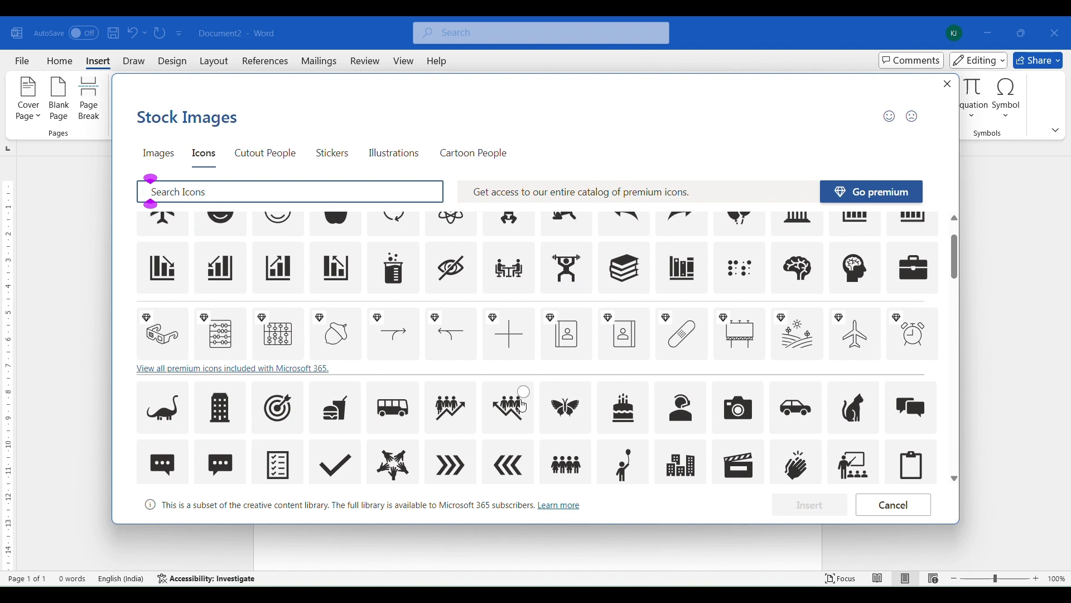
scroll(669, 390, up, 2)
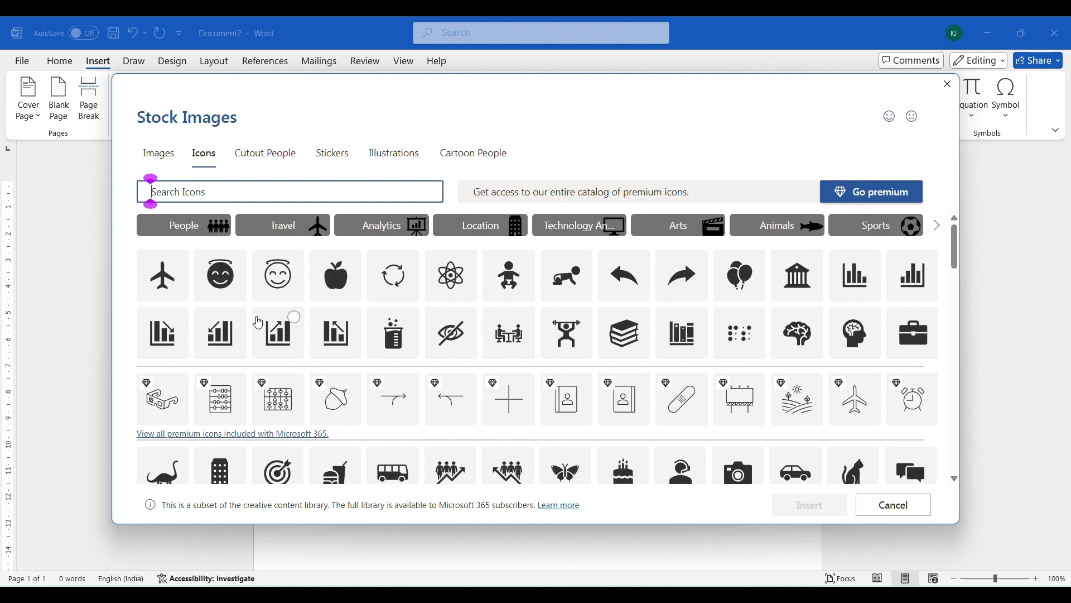
click(171, 287)
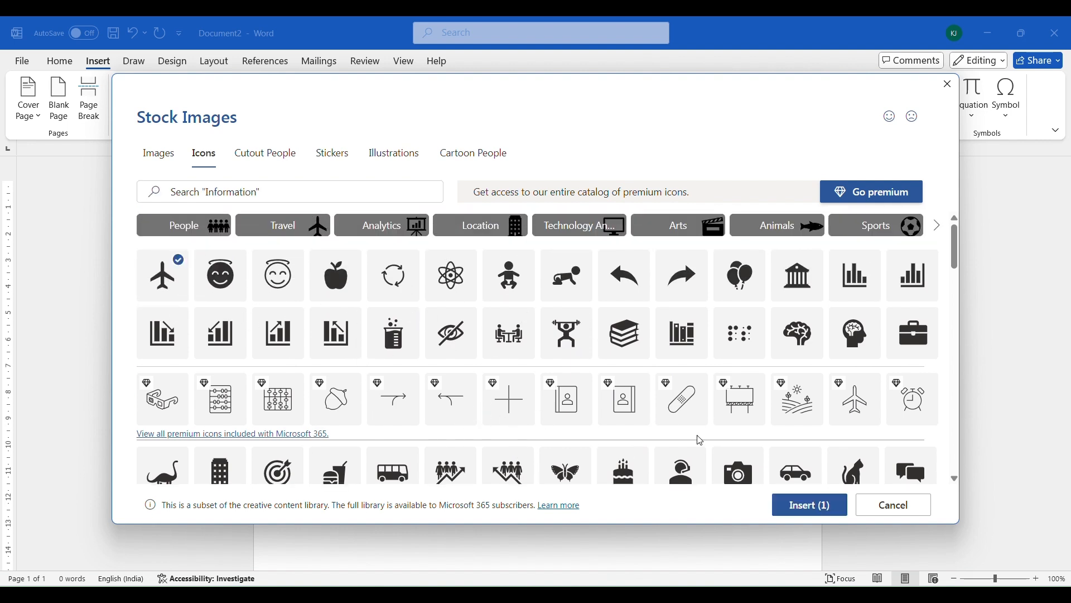
click(803, 505)
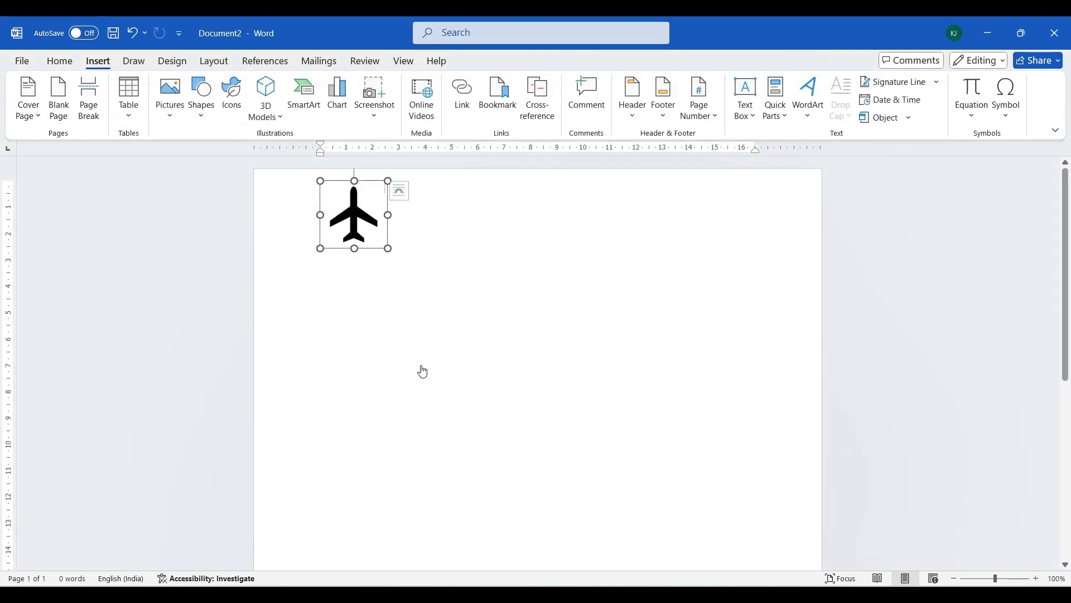
Step: Enlarge the airplane icon to about 10.8 cm square and apply the solid gold preset style without an outline
drag(389, 247, 608, 468)
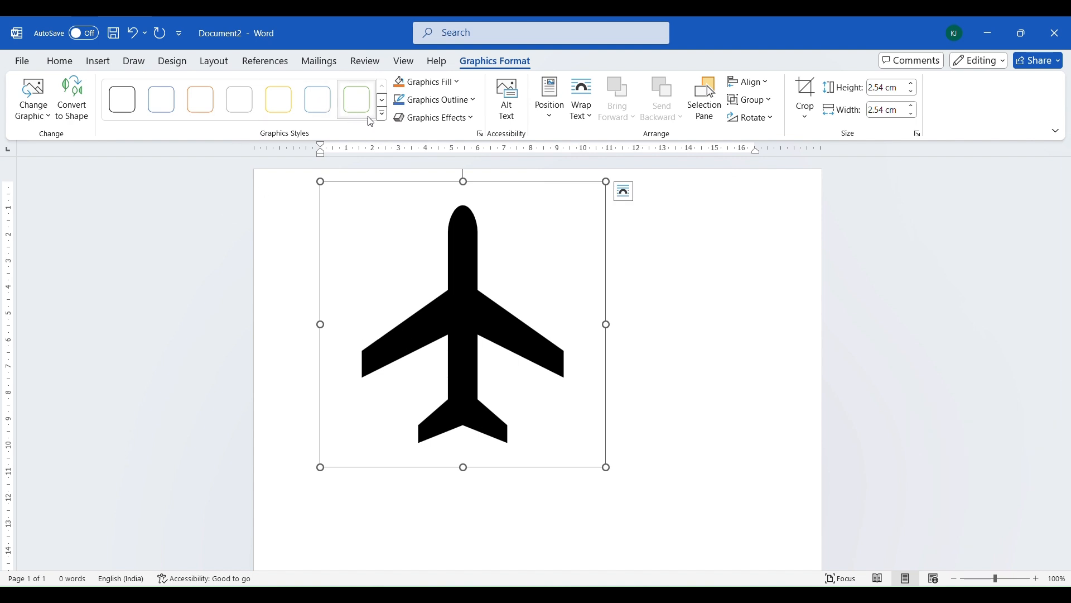
click(382, 114)
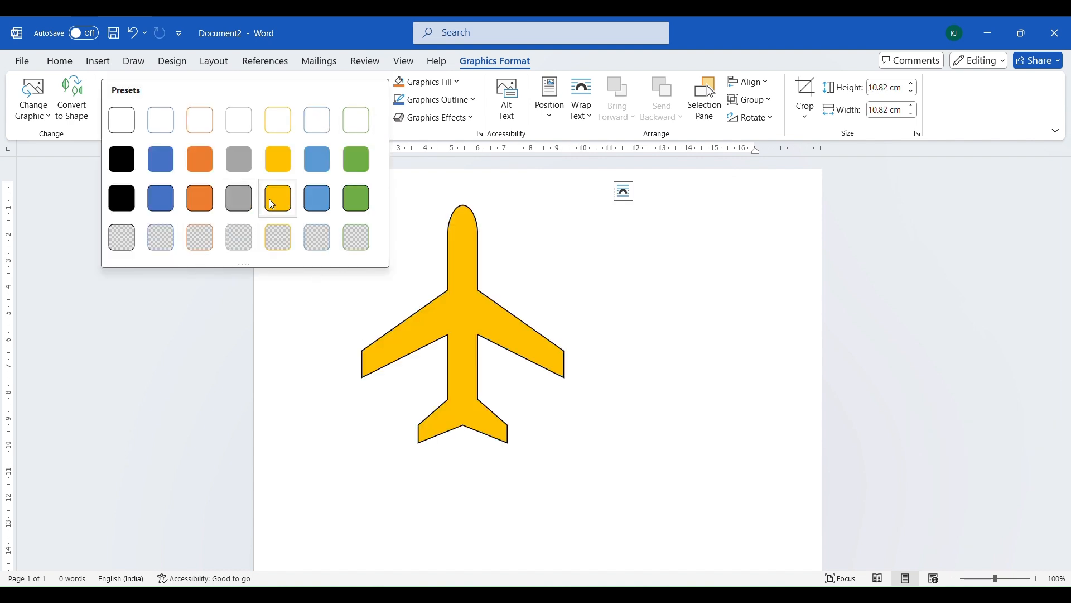
click(278, 159)
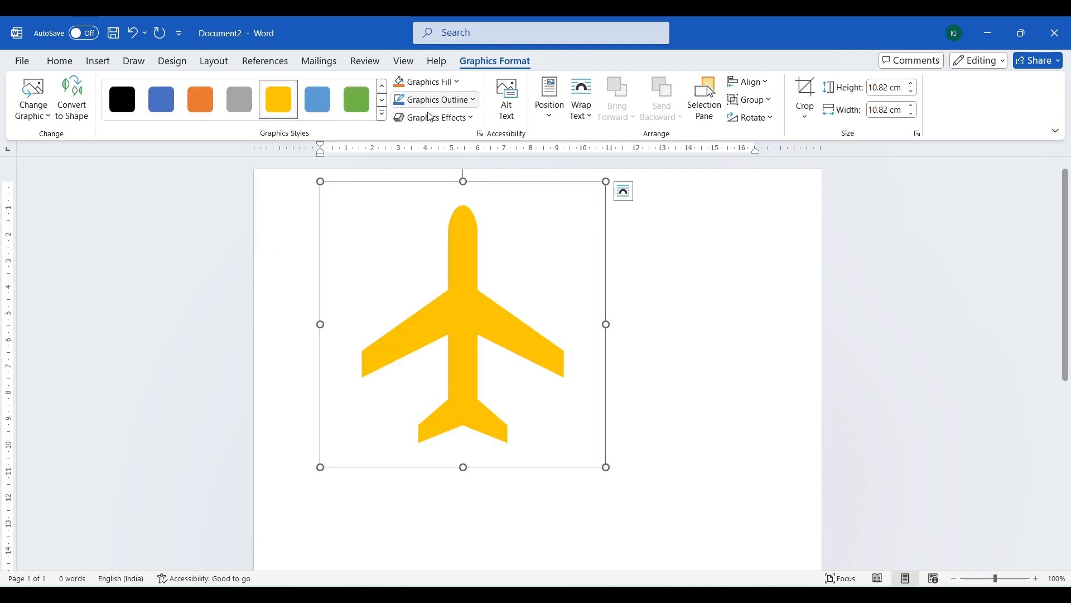
Step: Convert the gold airplane graphic to a shape and select it
click(72, 109)
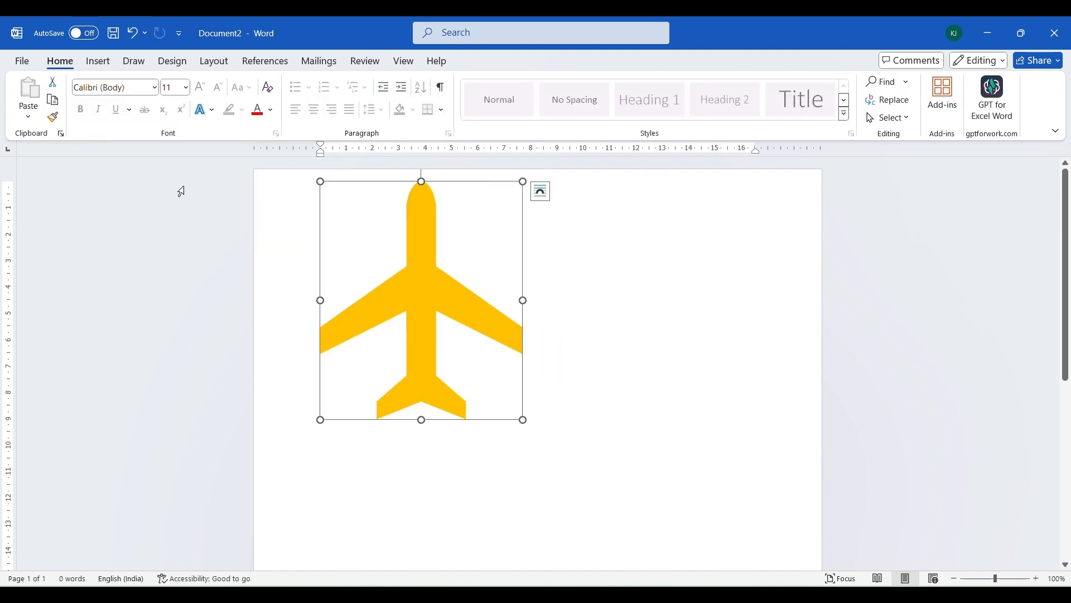
click(534, 210)
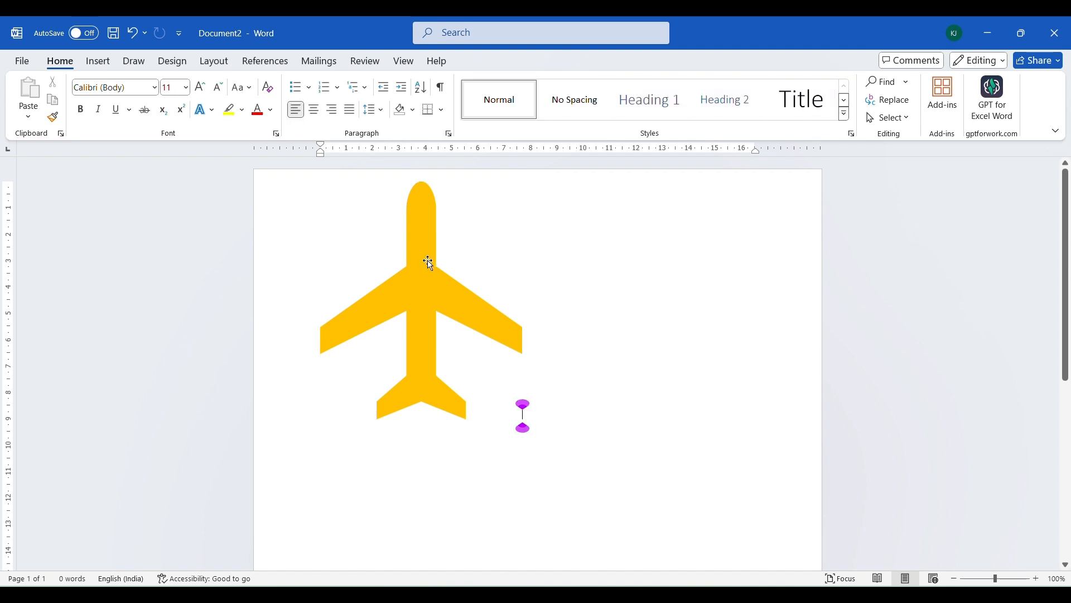
click(428, 263)
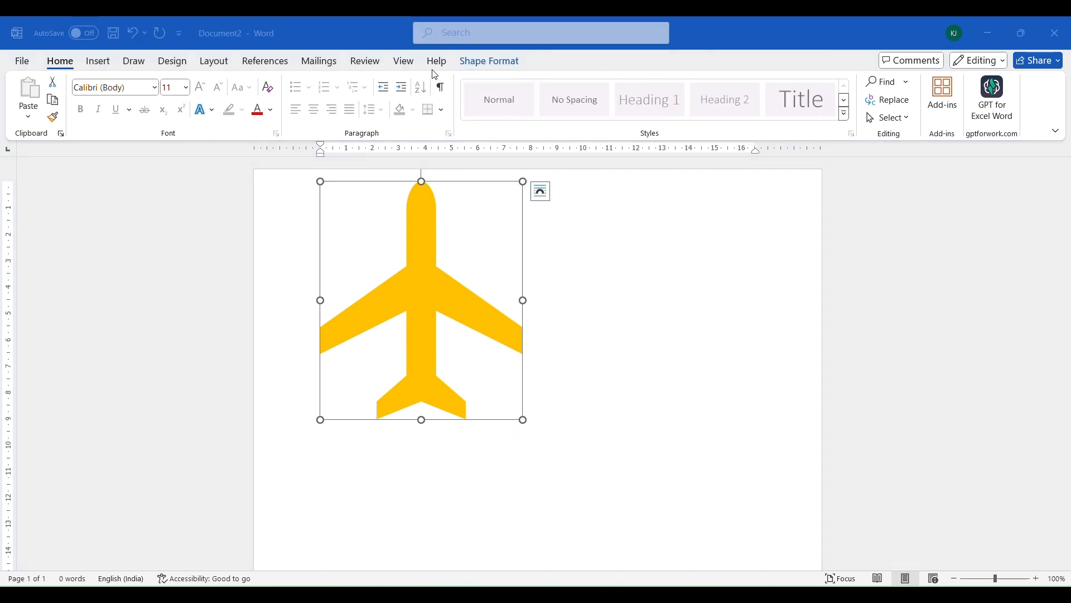
click(497, 69)
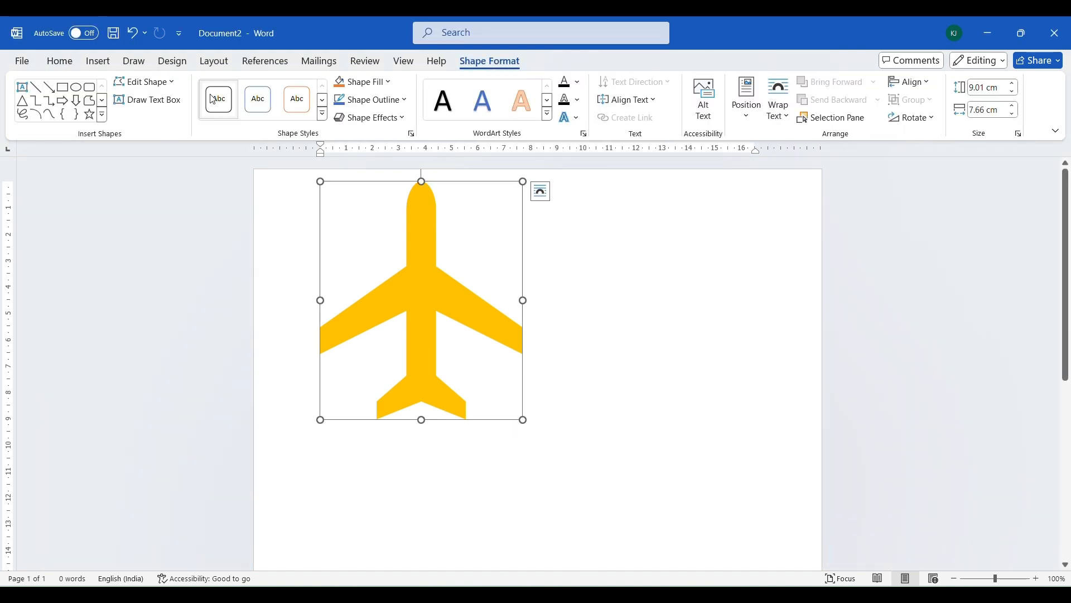
click(370, 100)
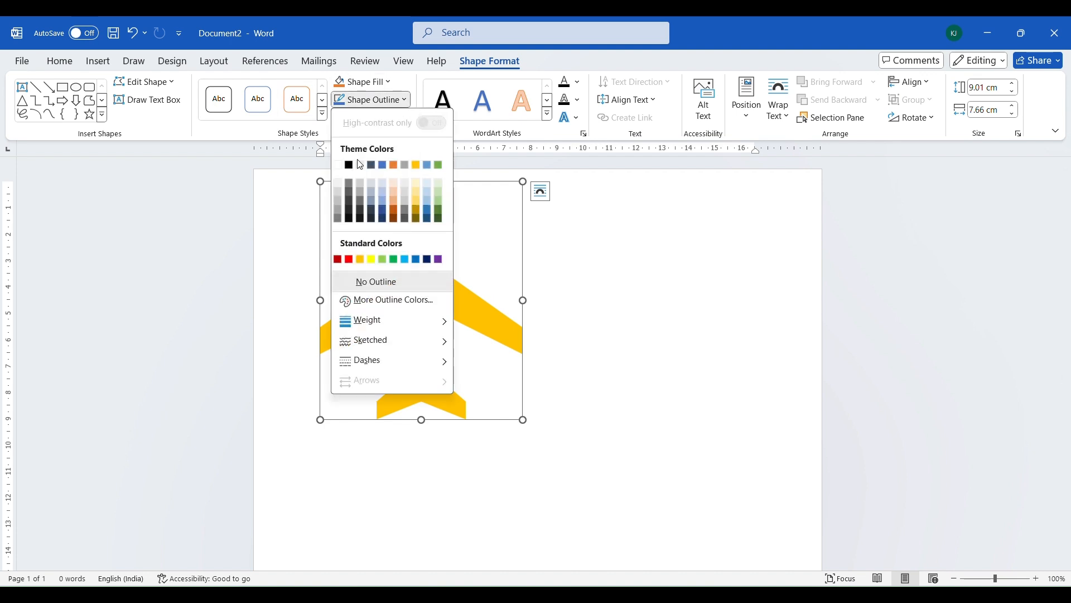
click(550, 251)
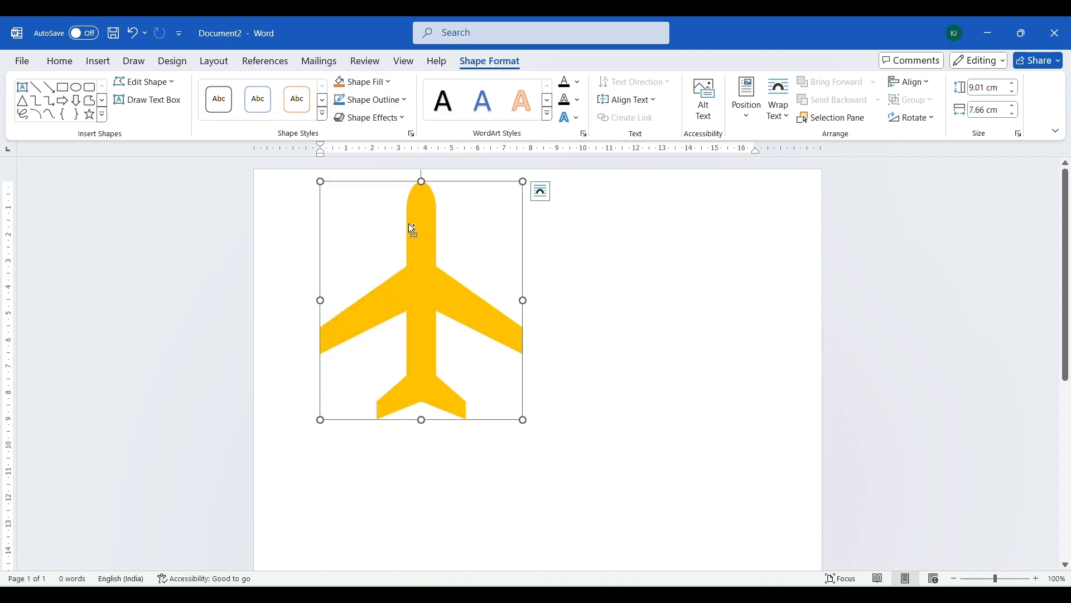
Step: Undo the gold airplane's conversion to a shape and its preset style
key(ctrl+z)
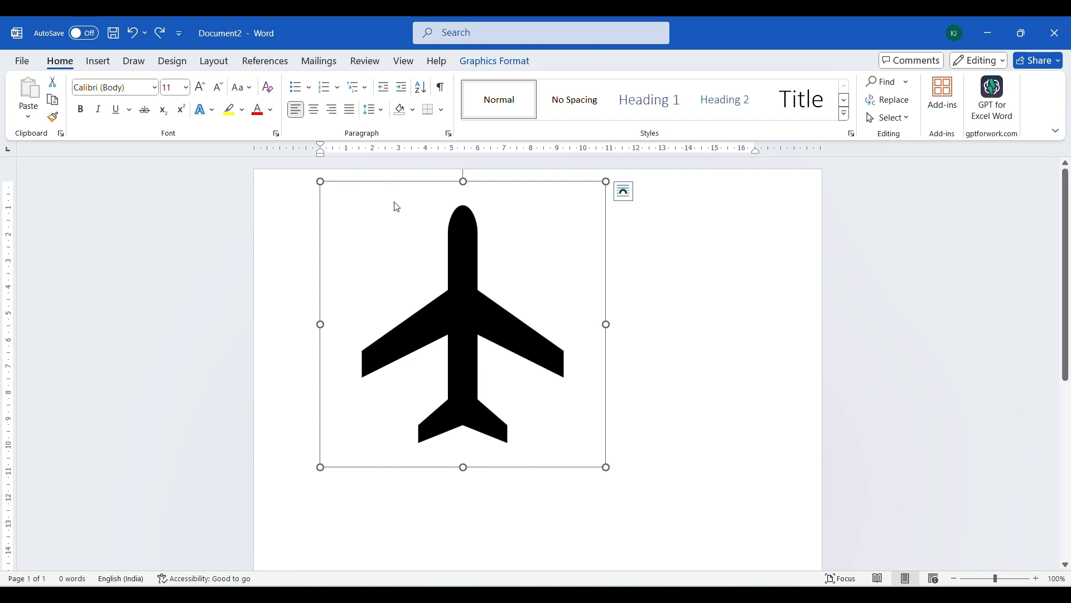
key(ctrl+z)
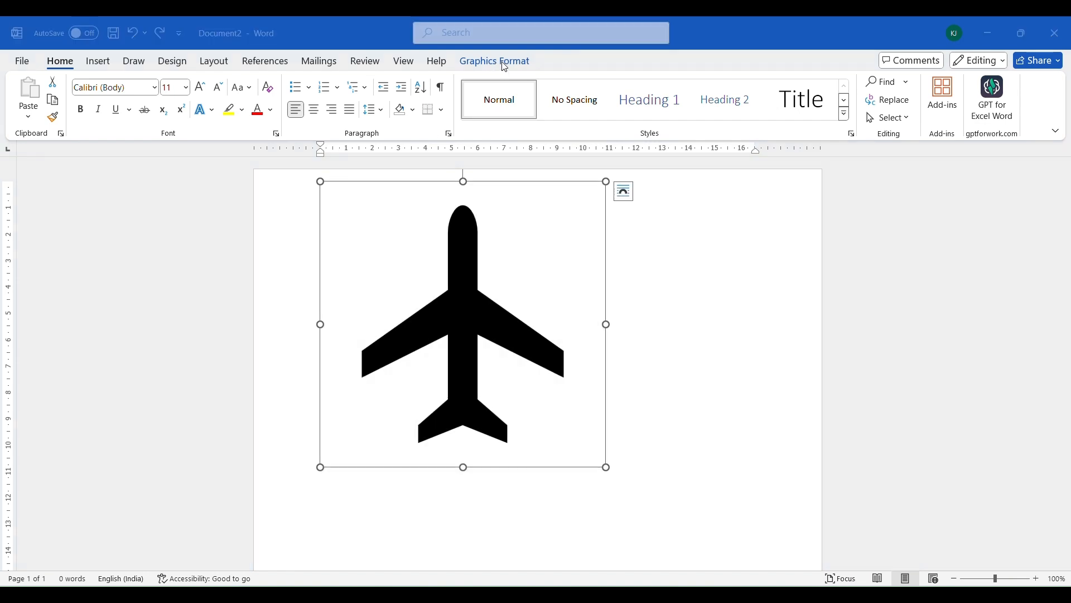
Step: Convert the black airplane graphic to a shape and select the converted airplane
click(498, 70)
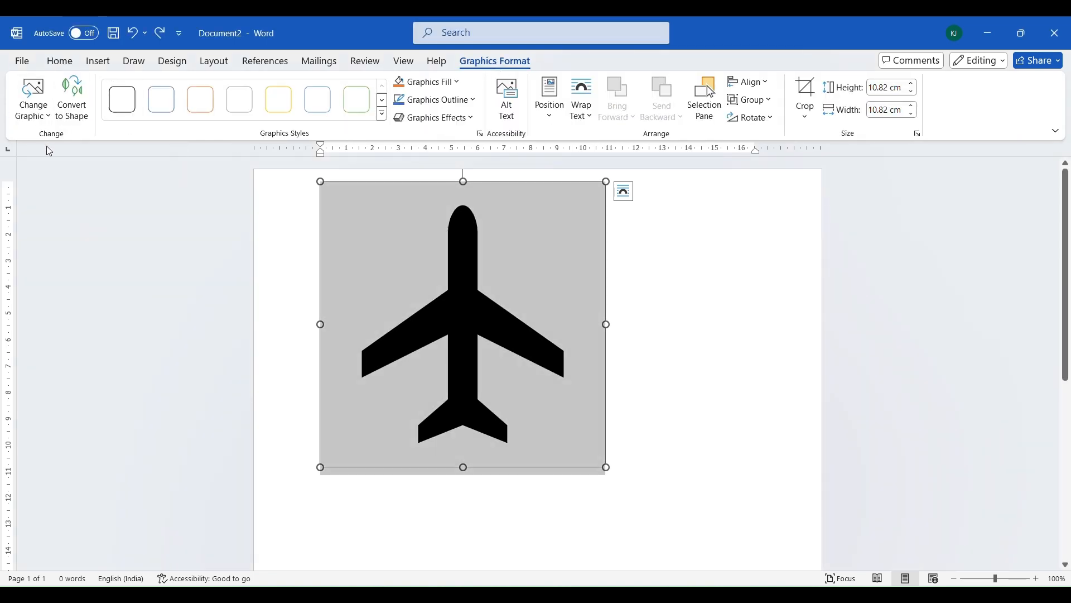
click(33, 105)
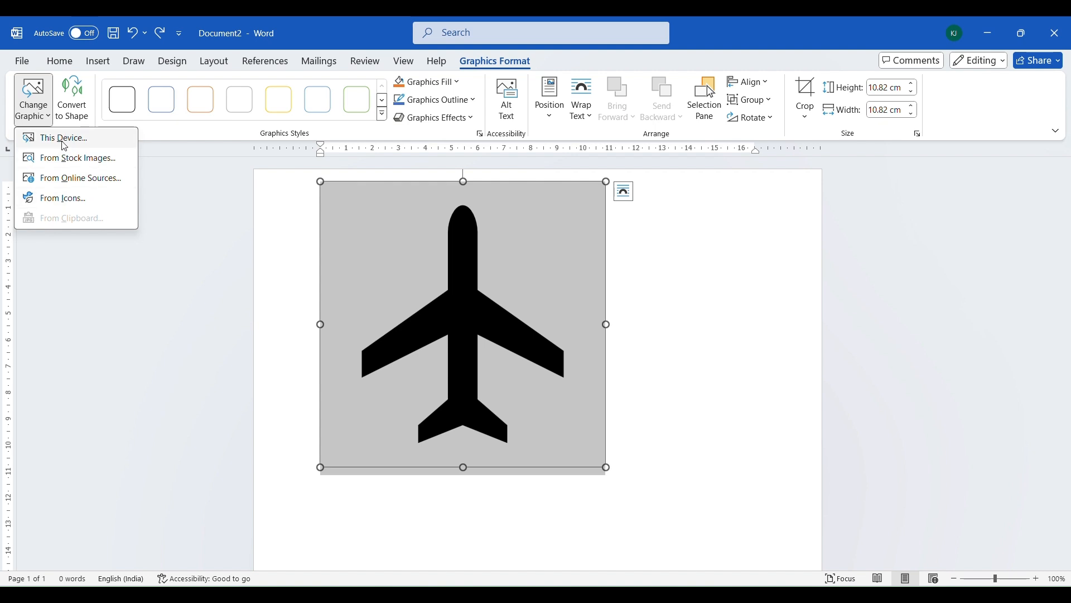
click(77, 111)
click(77, 113)
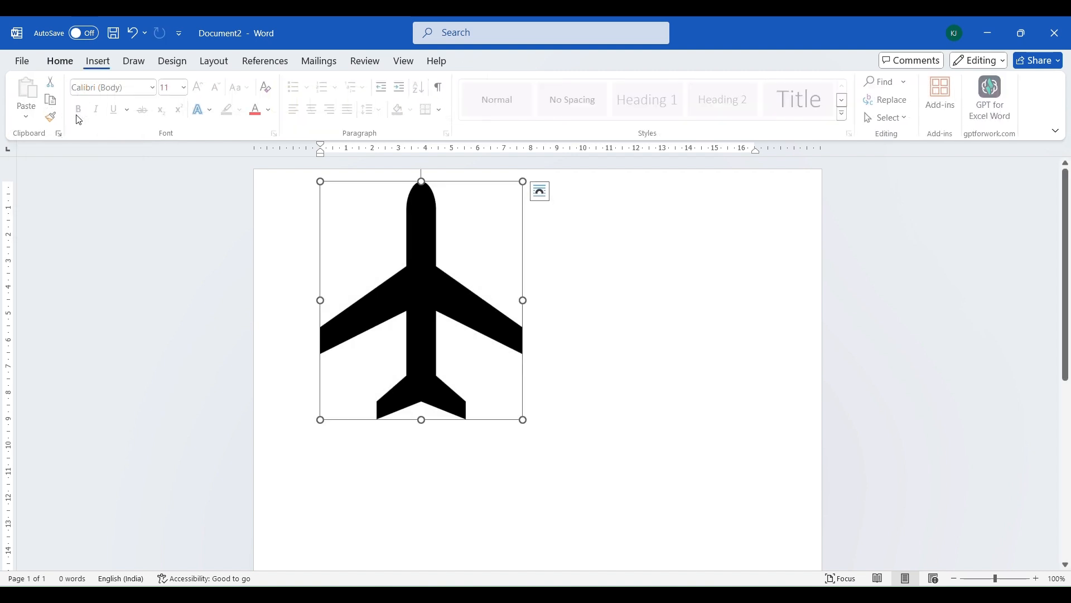
click(481, 246)
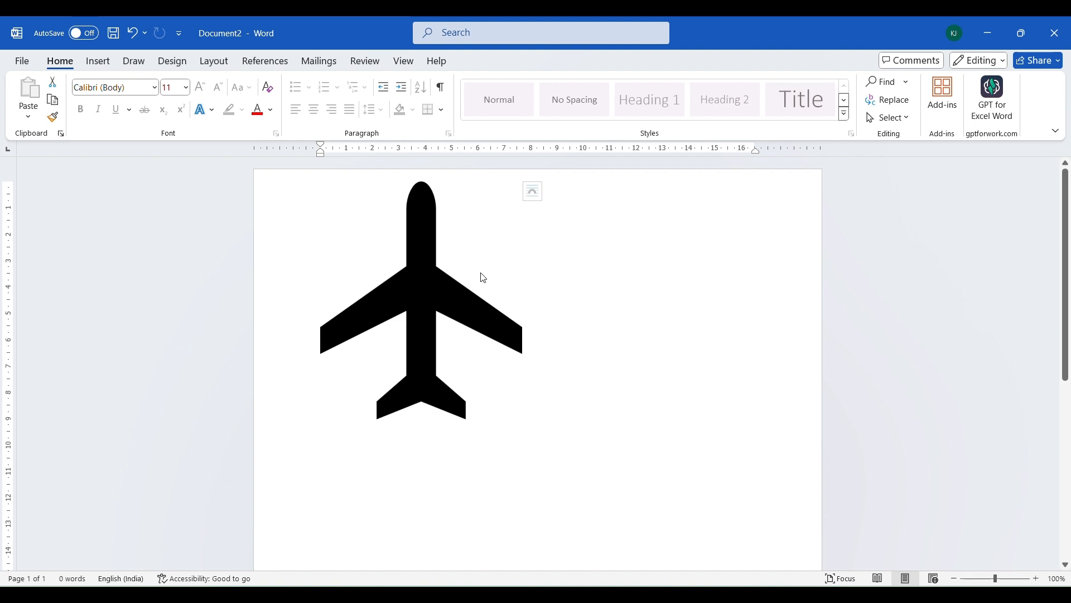
click(414, 267)
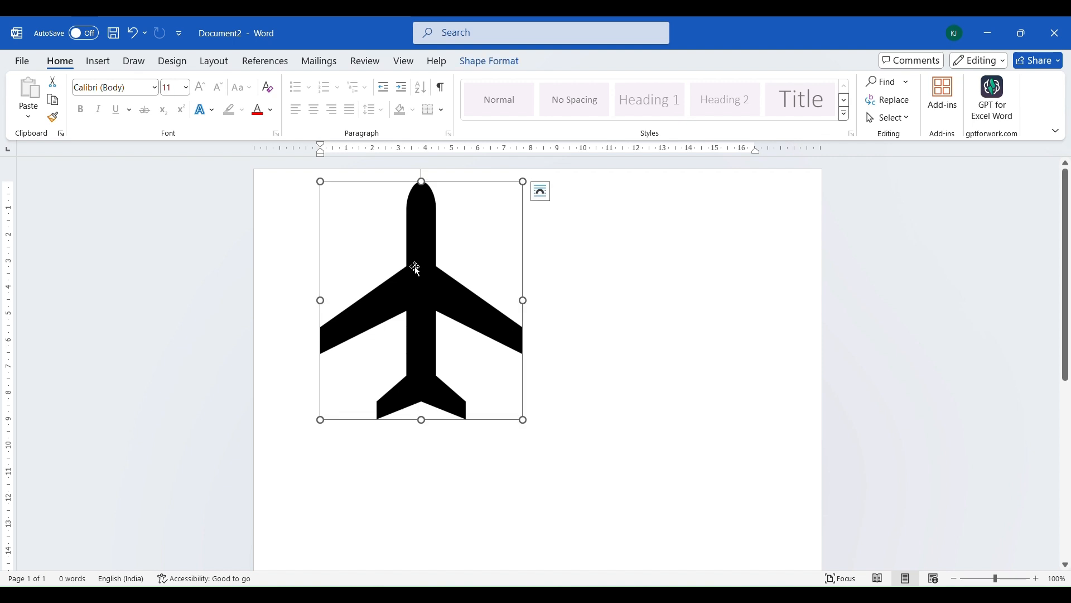
click(498, 62)
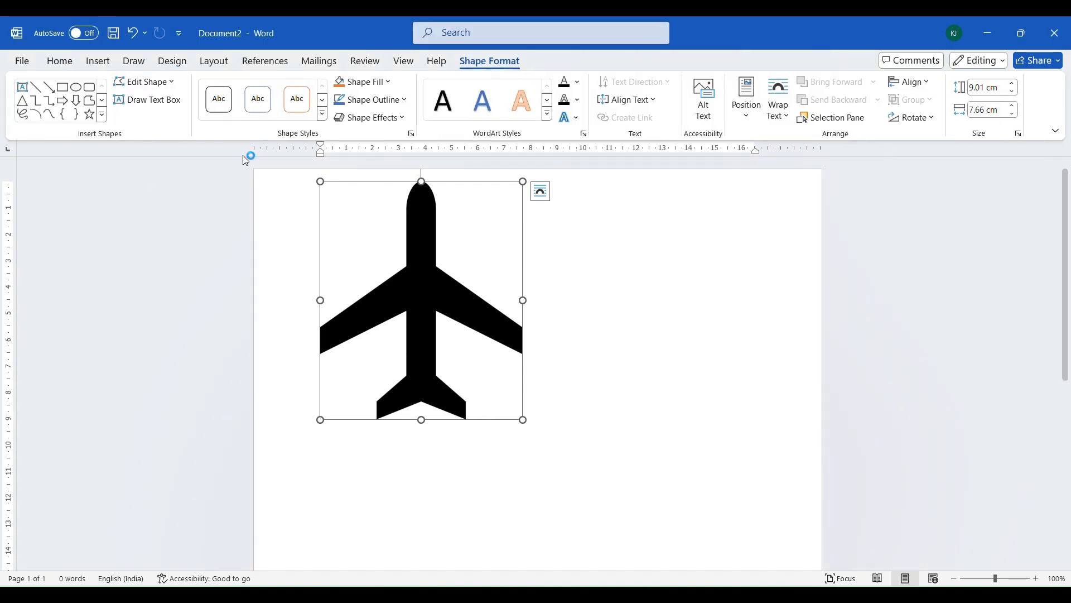
Step: Undo the black airplane's conversion to a shape and its enlargement
key(ctrl+z)
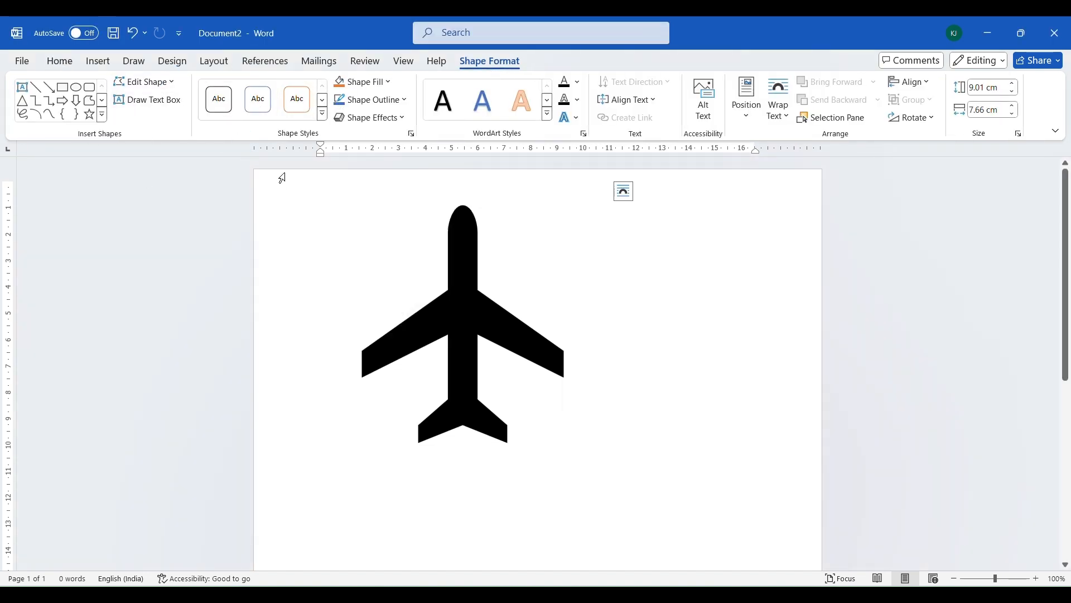
key(ctrl+z)
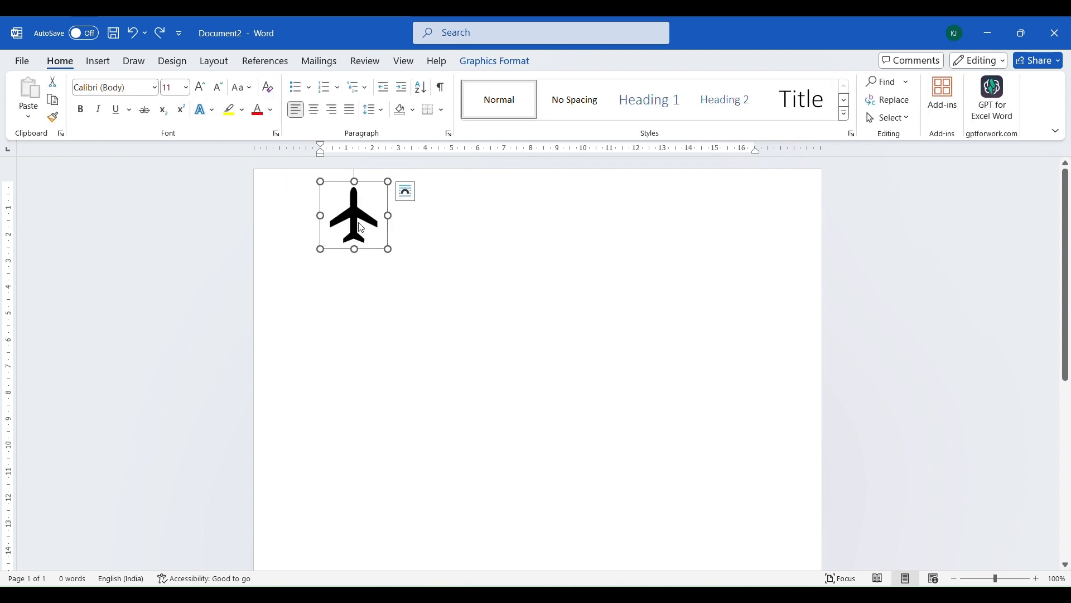
Step: Apply the solid green preset style with a dark outline to the airplane icon and preview it without an outline
click(489, 72)
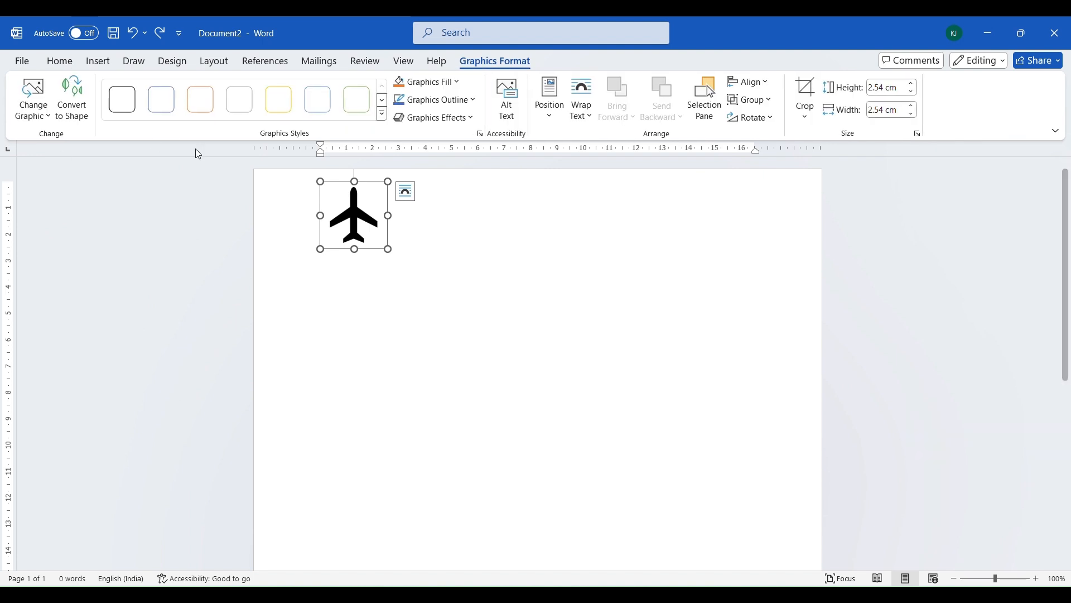
click(381, 113)
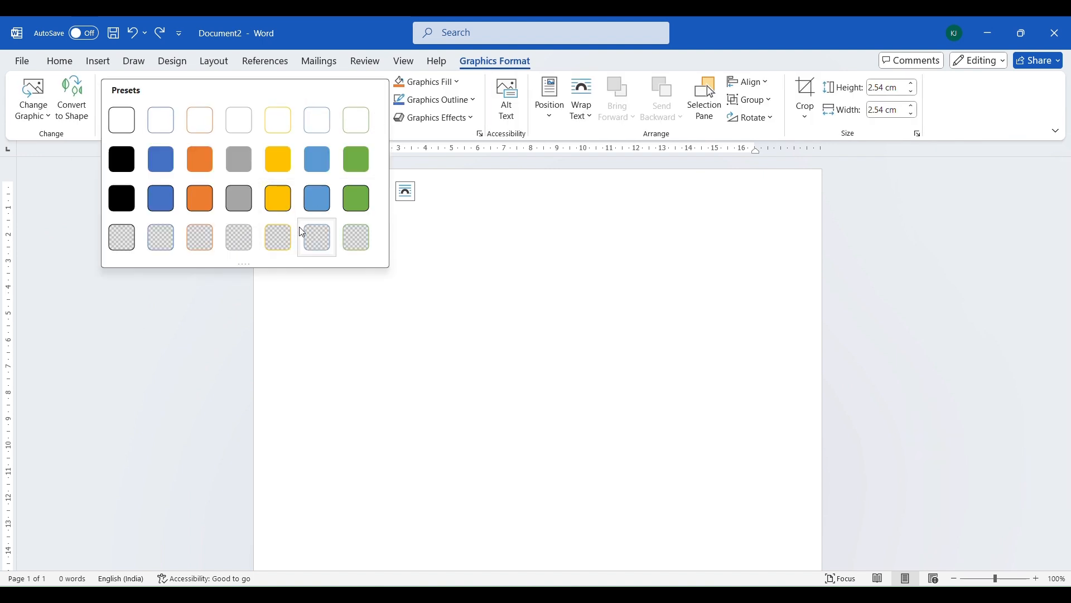
click(354, 199)
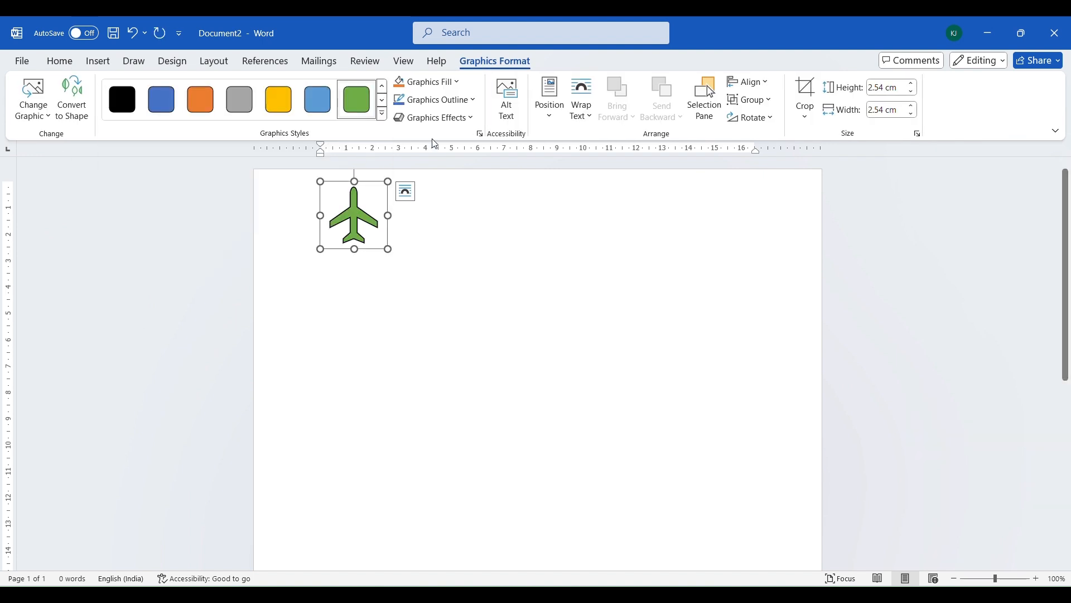
click(436, 99)
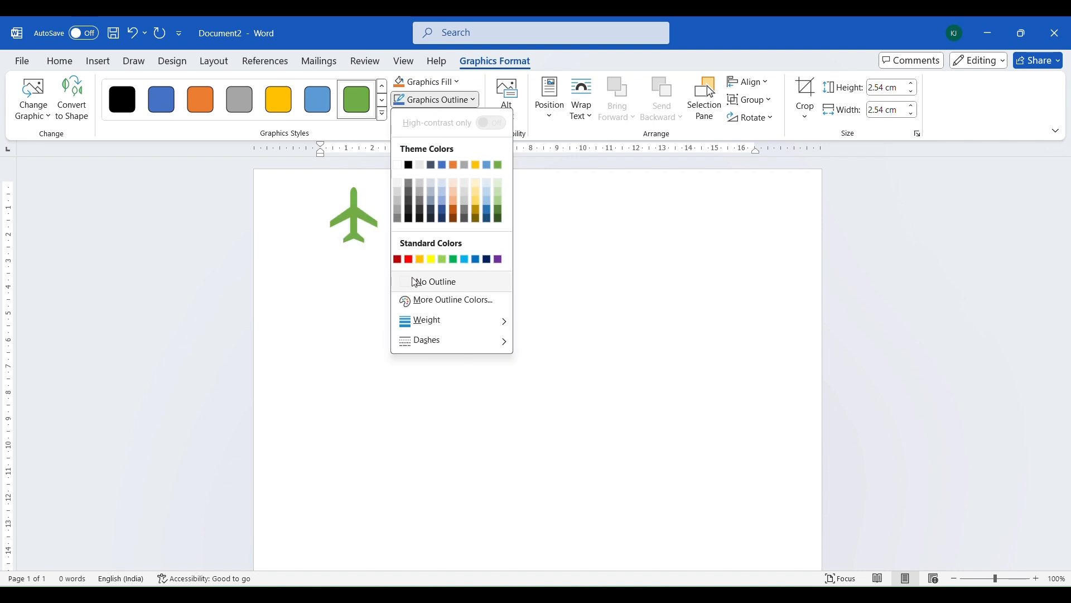
click(584, 239)
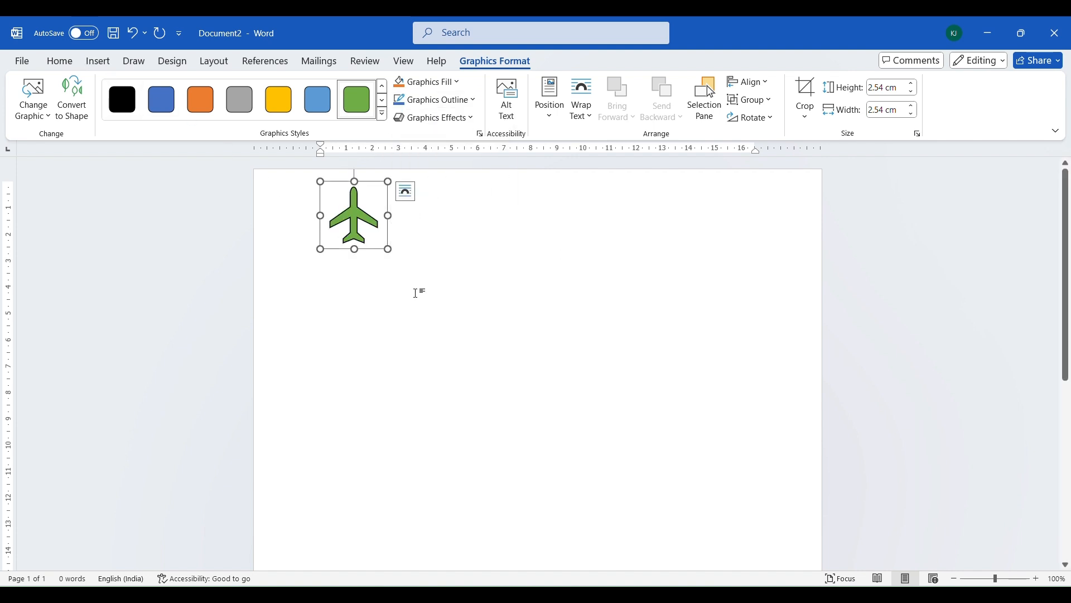
Step: Delete the airplane icon and open the stock 3D model library
key(Delete)
click(98, 61)
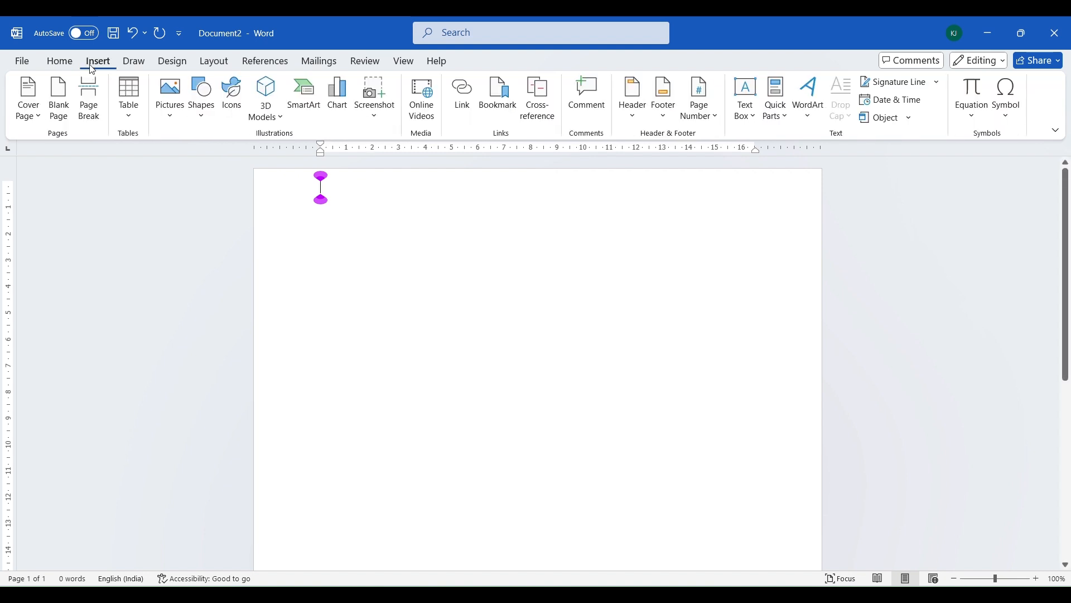
click(274, 119)
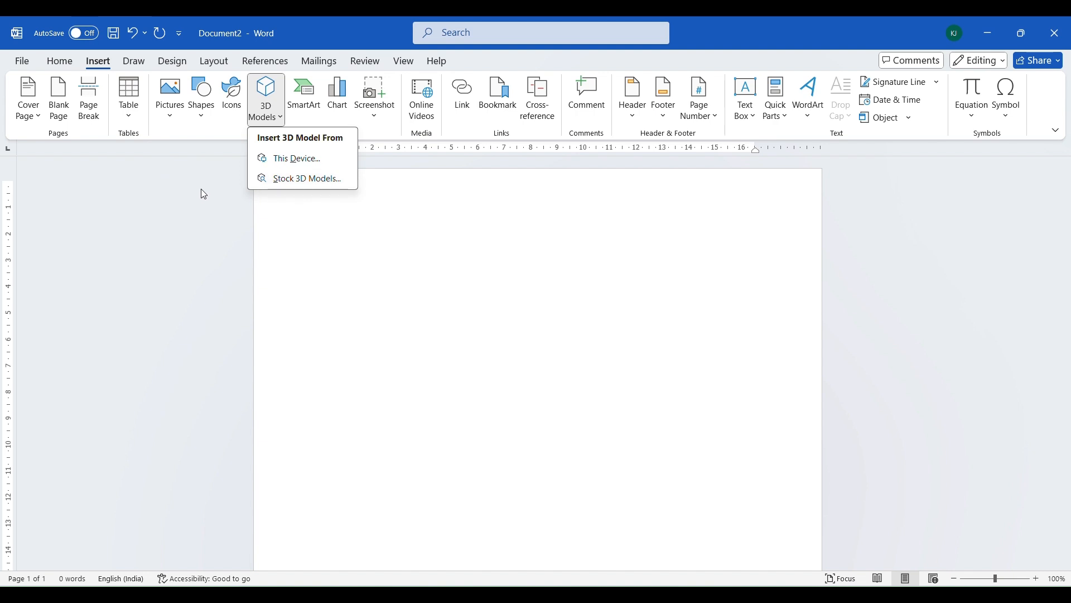
click(293, 179)
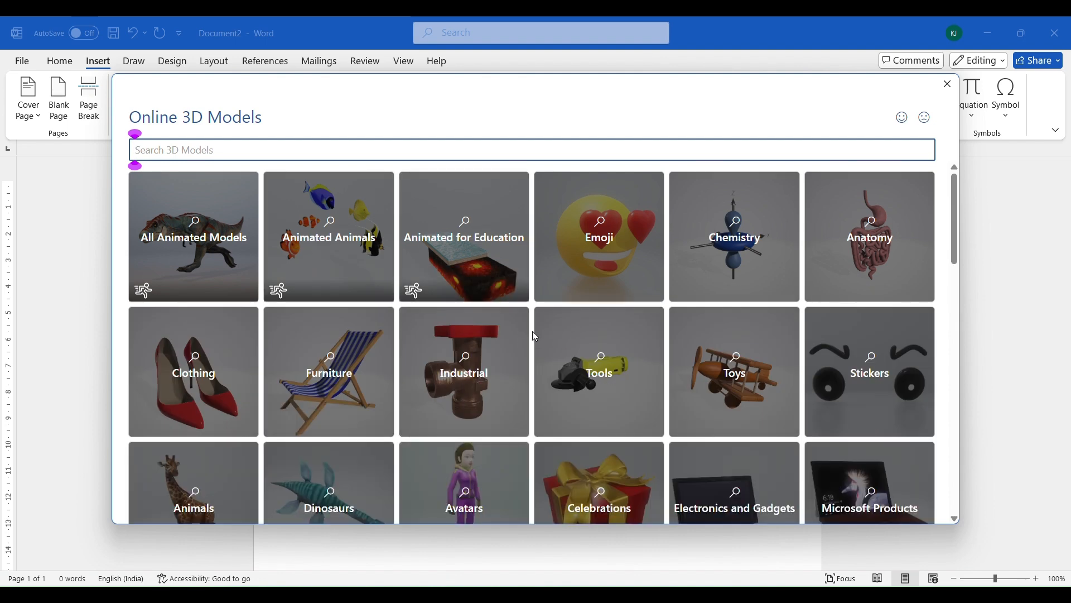
Step: Insert the black laptop 3D model from the Microsoft Products category and rotate it to an angled side view
scroll(533, 344, down, 6)
scroll(502, 370, down, 2)
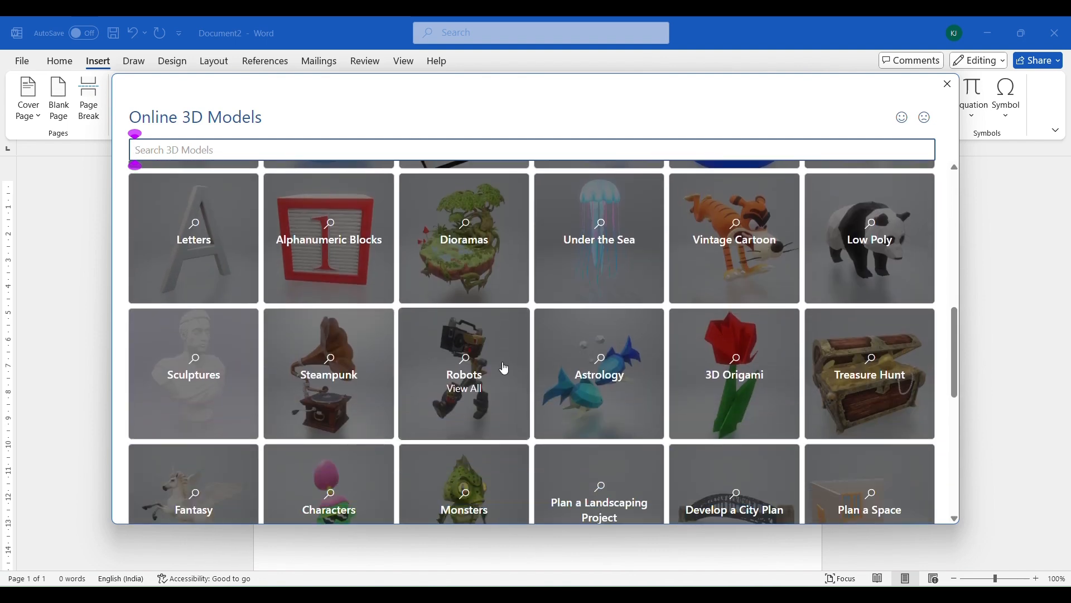
scroll(469, 376, down, 2)
scroll(462, 378, up, 3)
scroll(462, 378, up, 4)
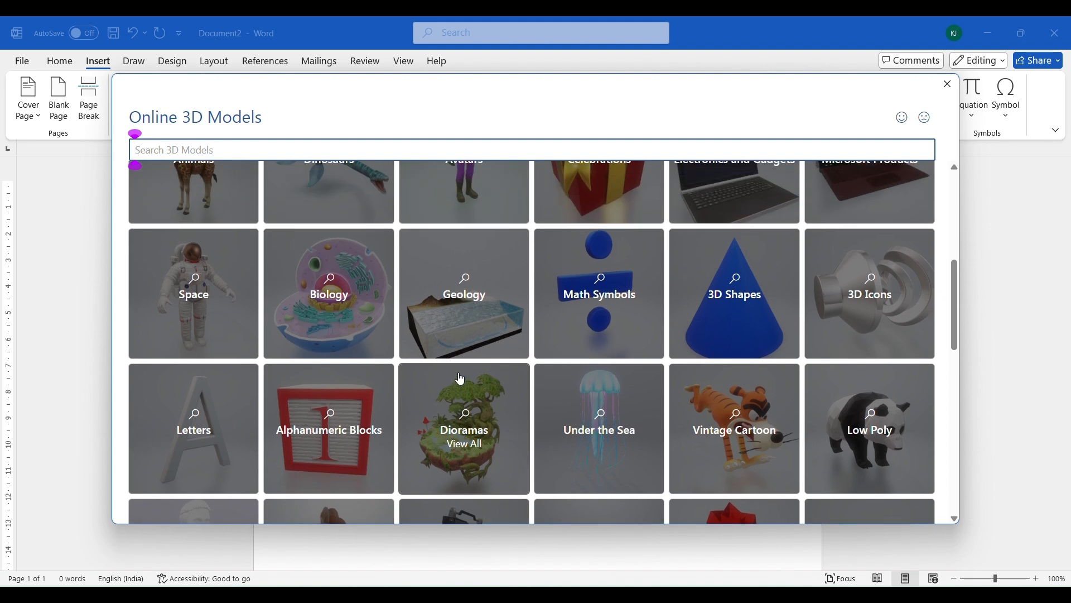
scroll(447, 432, up, 2)
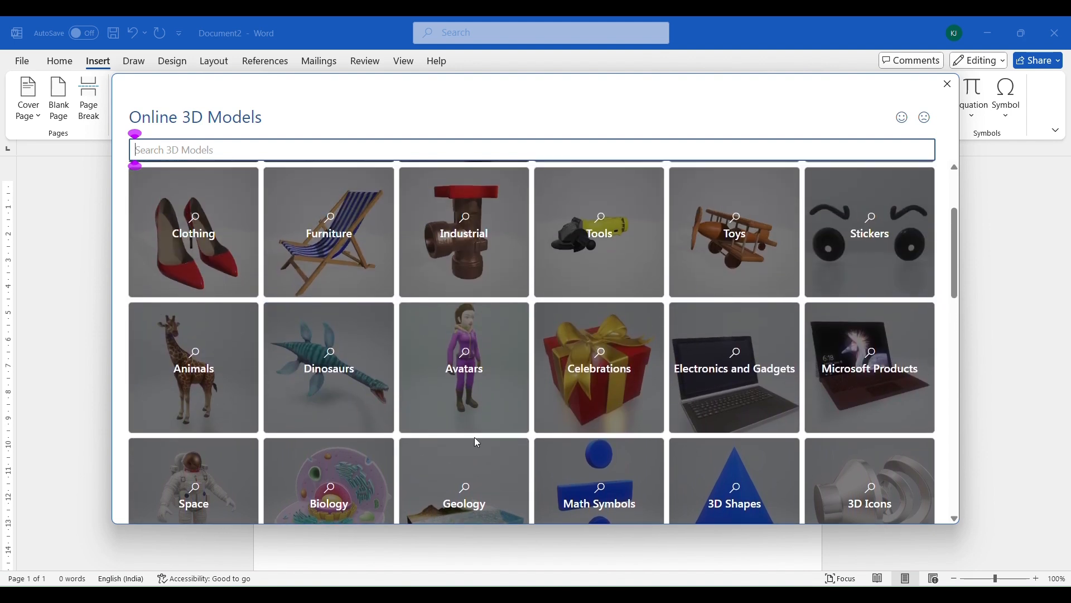
click(847, 365)
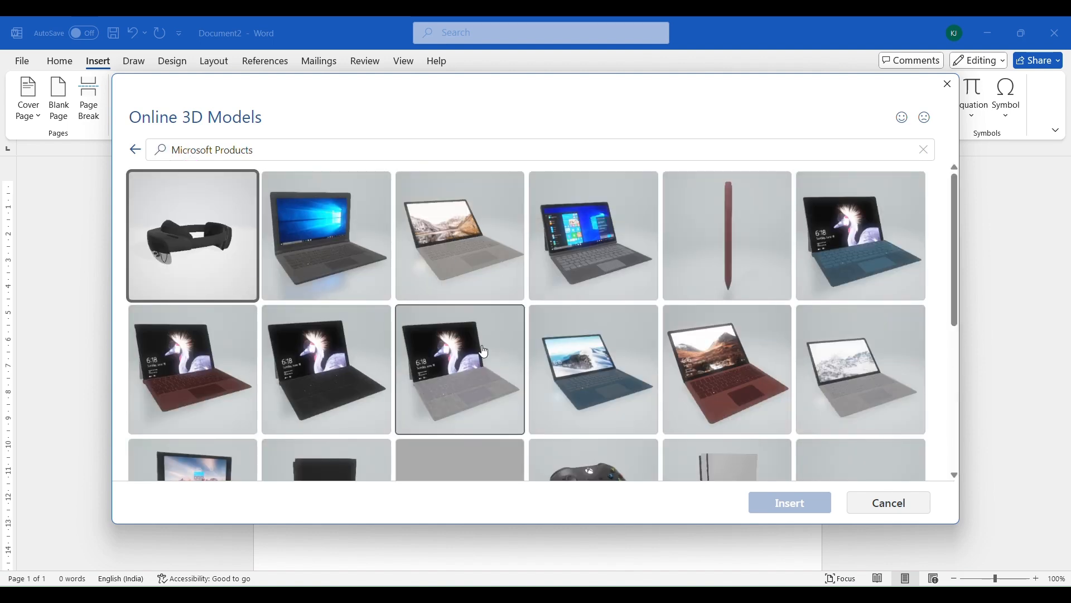
scroll(436, 346, down, 3)
scroll(427, 360, up, 5)
scroll(304, 383, down, 2)
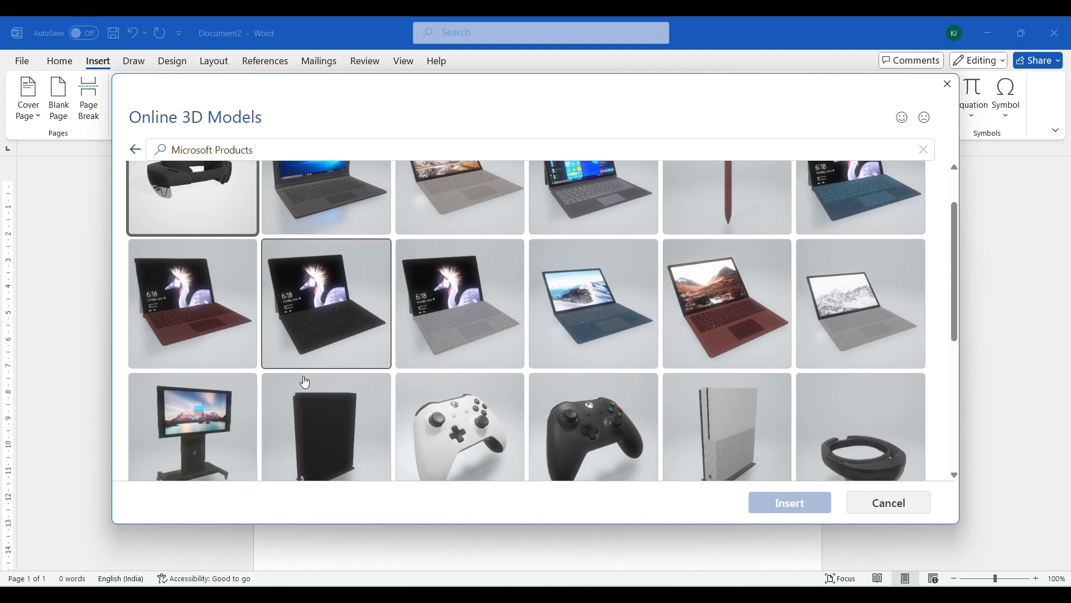
scroll(307, 379, up, 2)
click(312, 380)
click(787, 505)
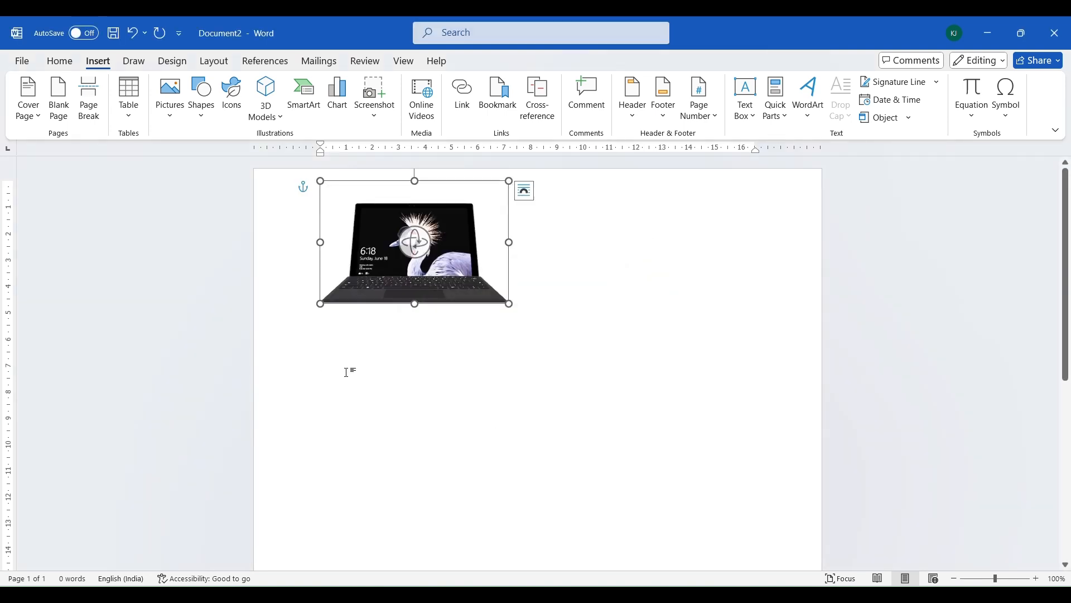
drag(426, 244, 294, 235)
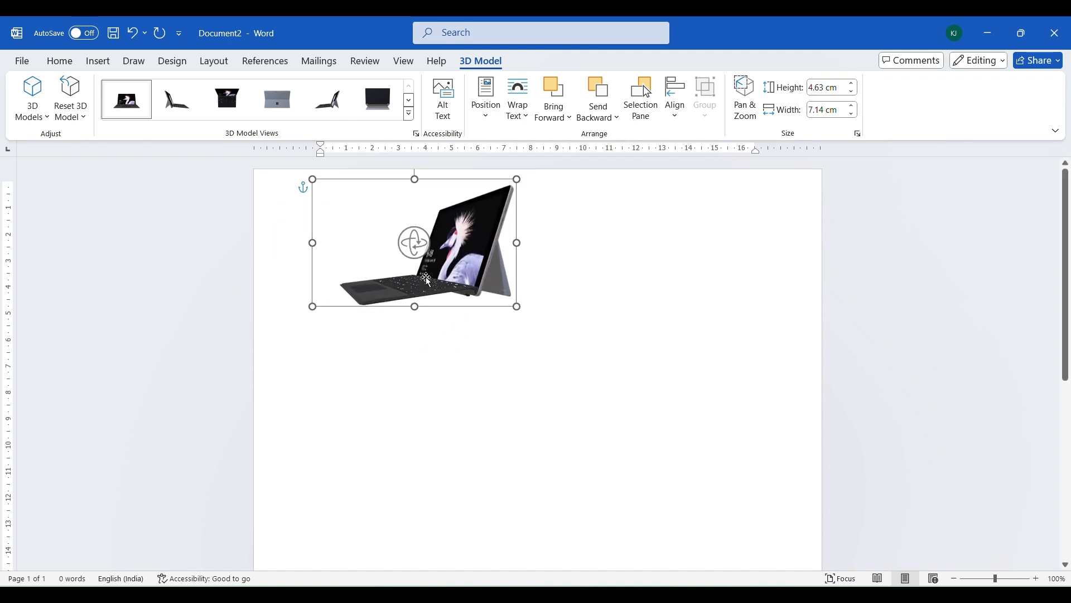
Step: Delete the laptop 3D model and insert a Basic Block List SmartArt graphic
key(Delete)
click(99, 61)
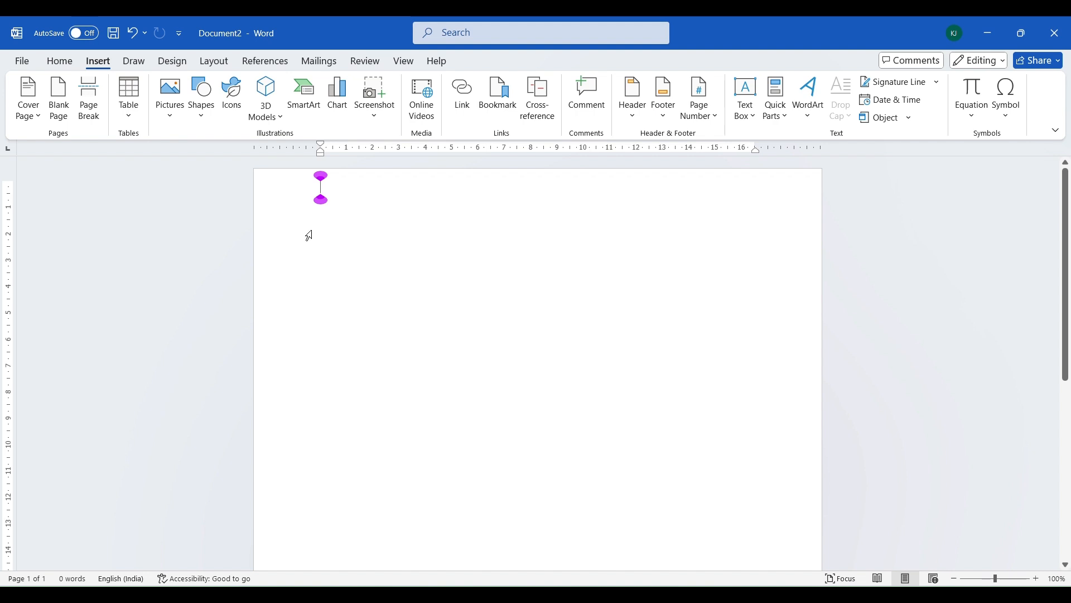
click(307, 117)
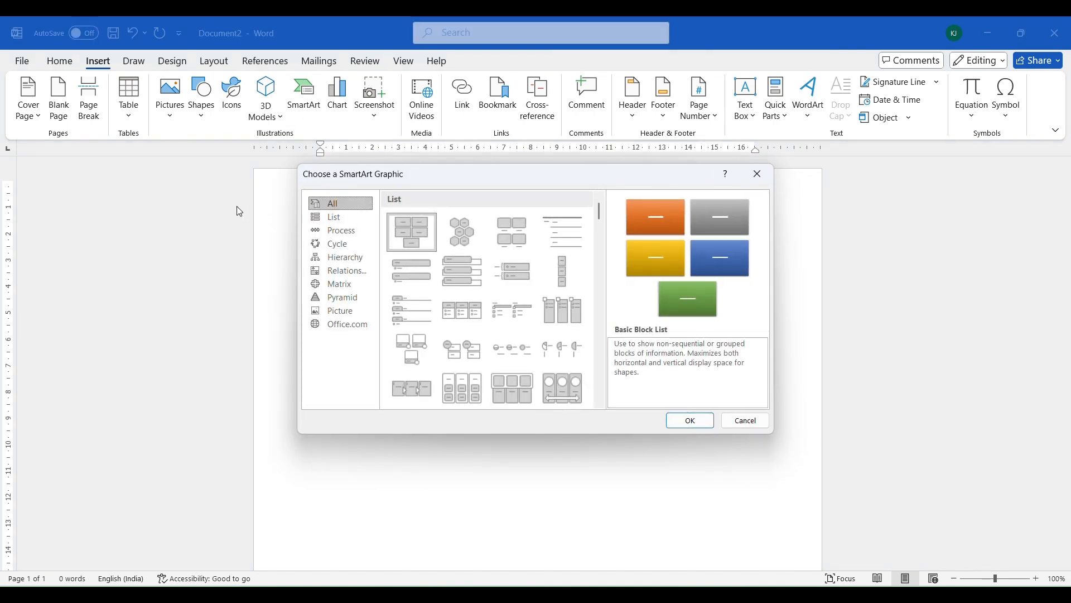
click(411, 238)
click(706, 422)
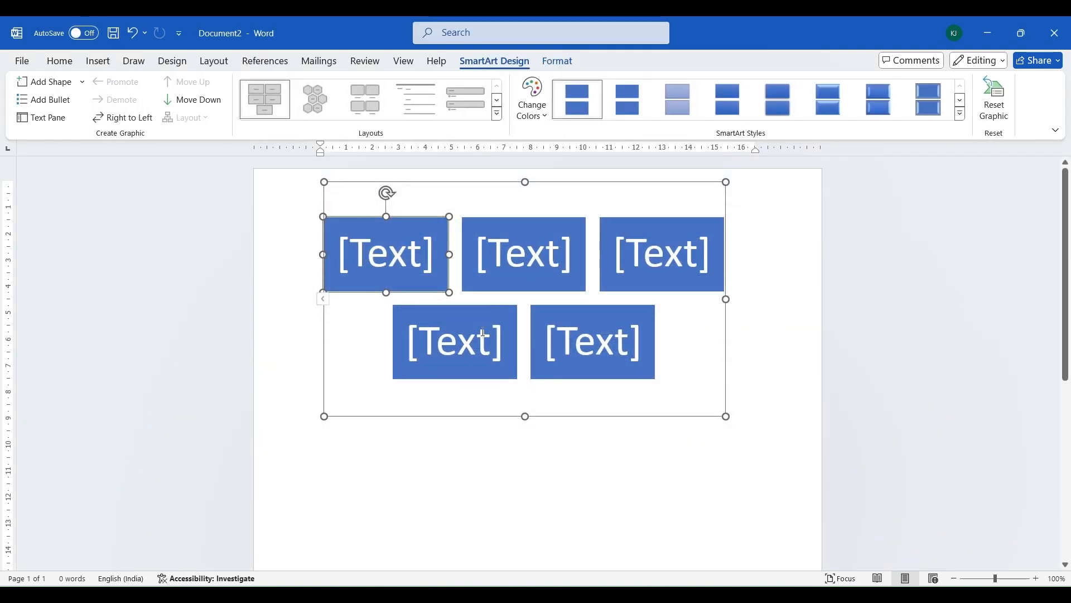
Step: Delete the block list SmartArt and insert the organization chart with picture placeholders from the Office.com SmartArt category
click(515, 362)
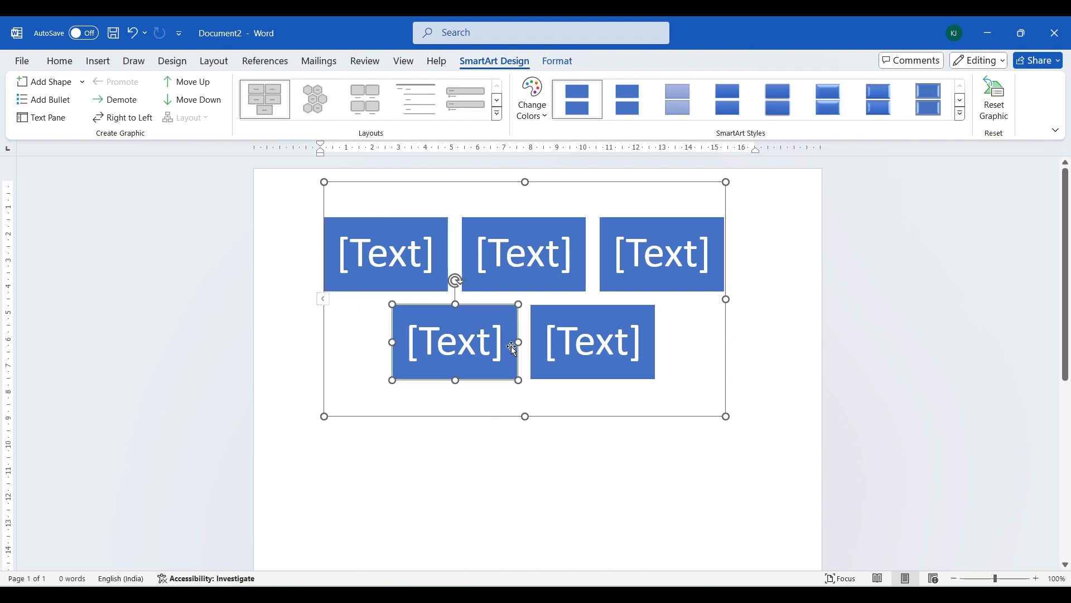
key(Delete)
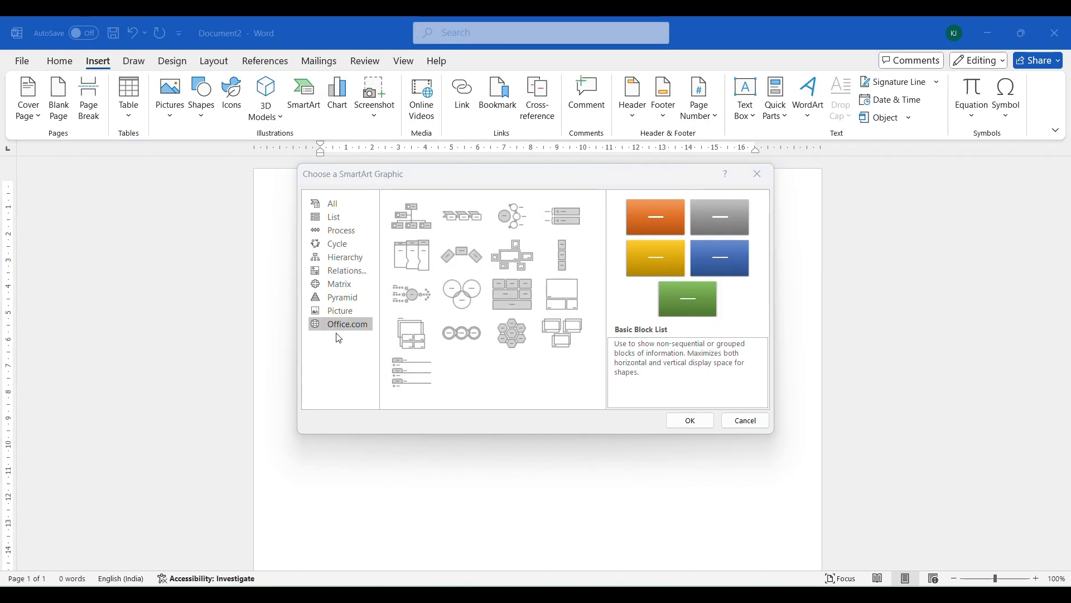
click(417, 219)
click(689, 420)
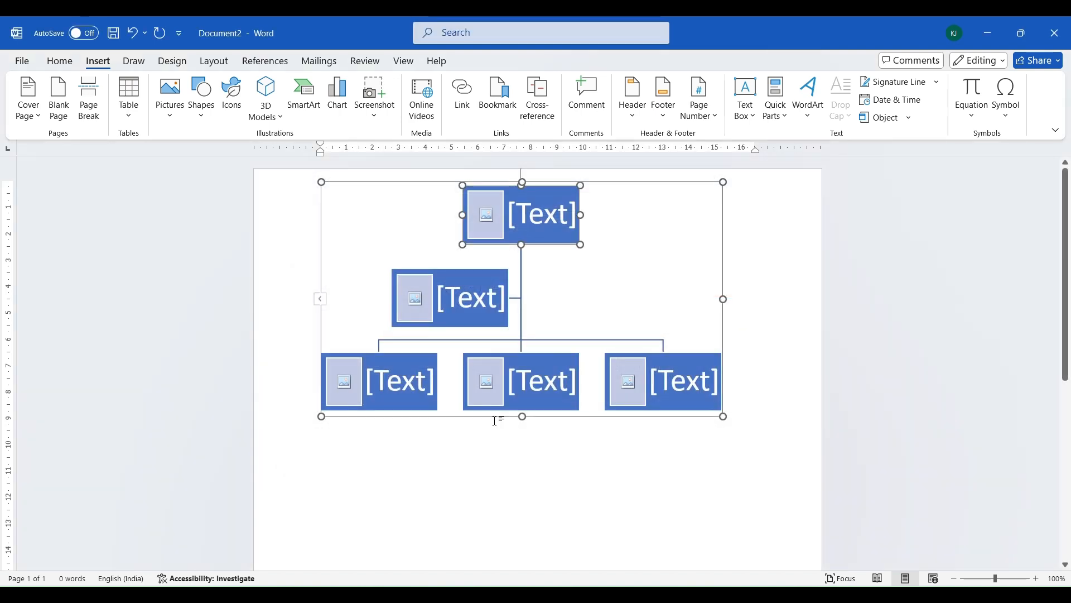
Step: Delete the assistant box from the organization chart and enter a person's name in the top-level box
click(473, 291)
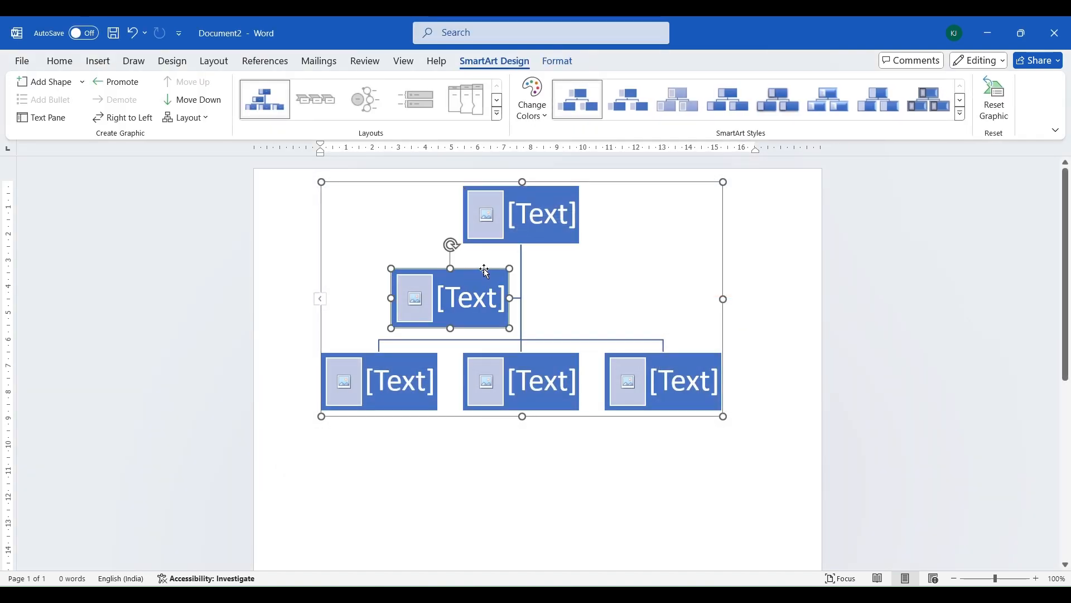
key(Delete)
click(518, 280)
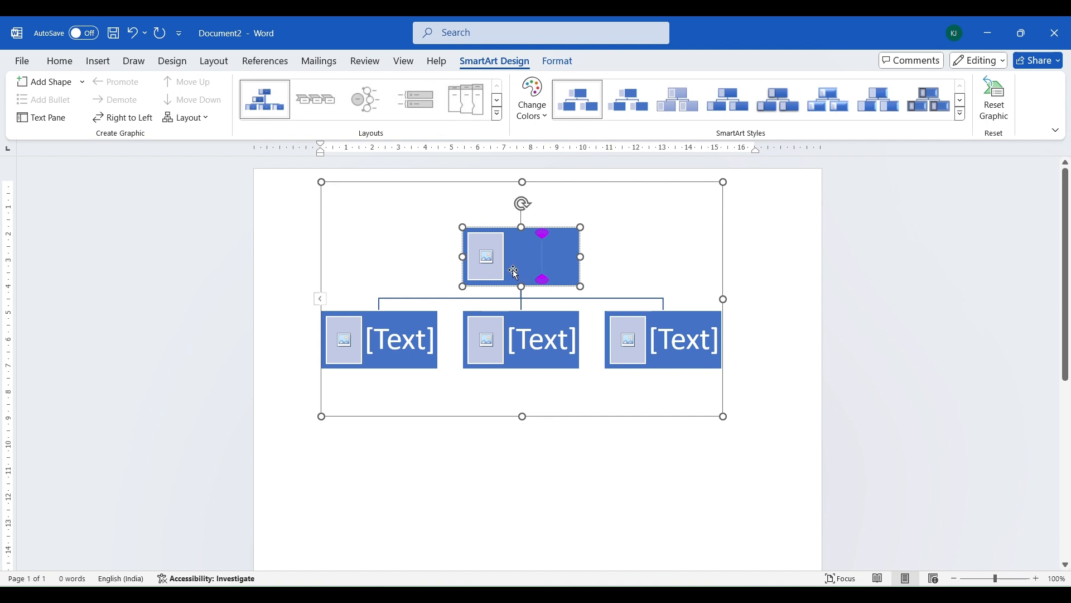
text(m)
key(BackSpace)
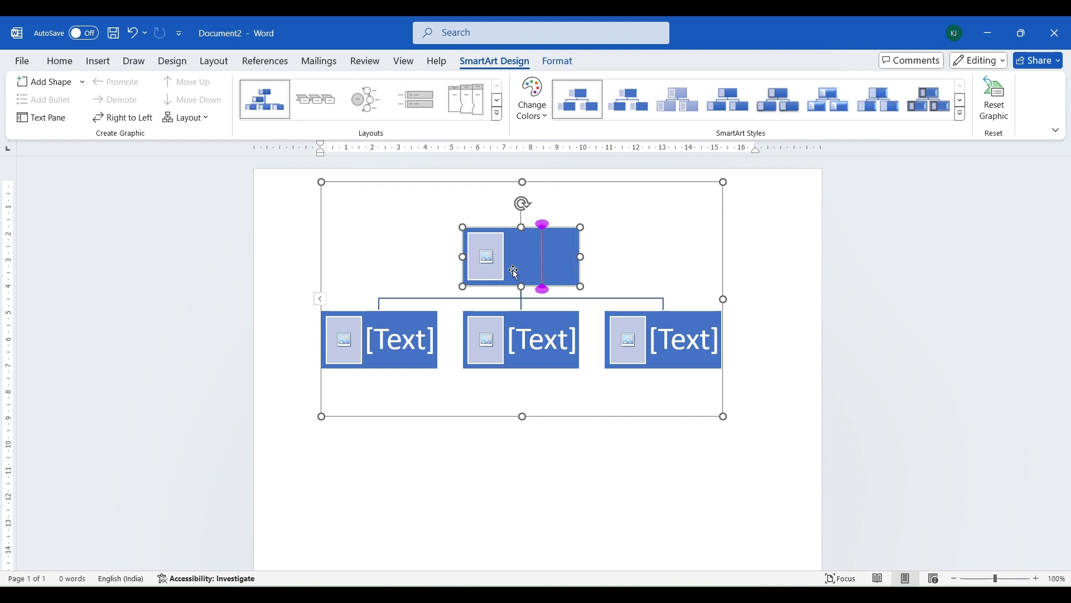
text(Monie)
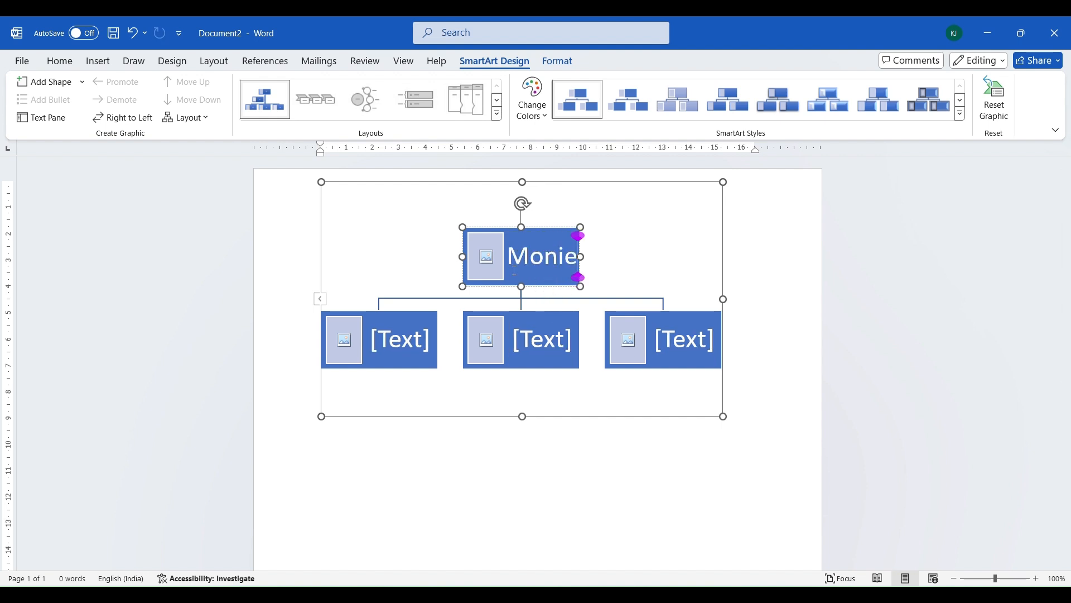
Step: Change the text of the organization chart's top-level box to Movie
key(BackSpace)
key(BackSpace)
key(BackSpace)
text(vie)
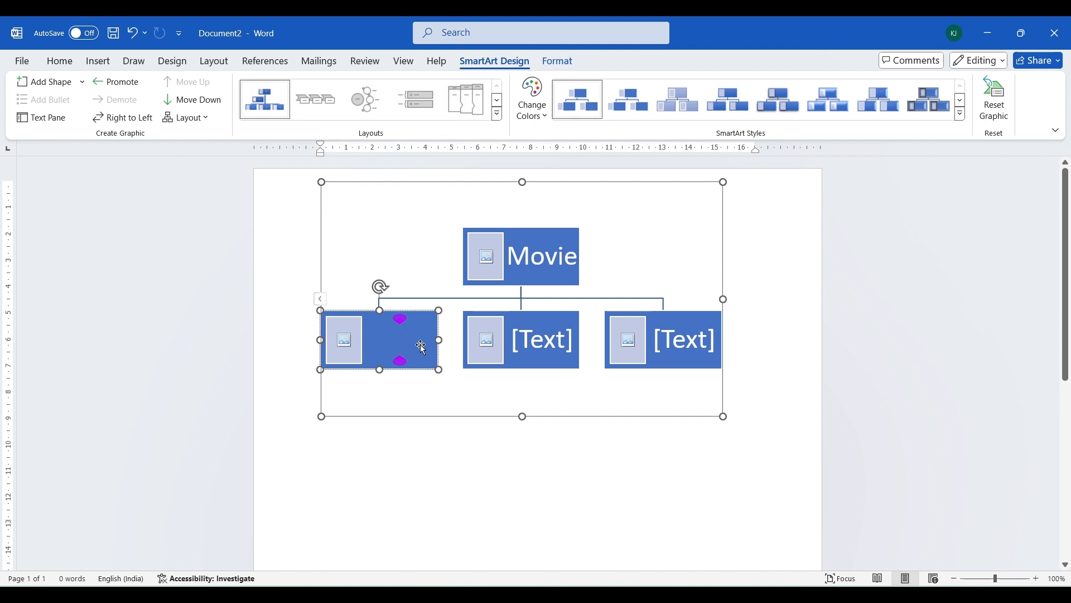
Step: Enter Hollywood in the first box of the organization chart's second level
text(ho)
key(BackSpace)
key(BackSpace)
text(Ho)
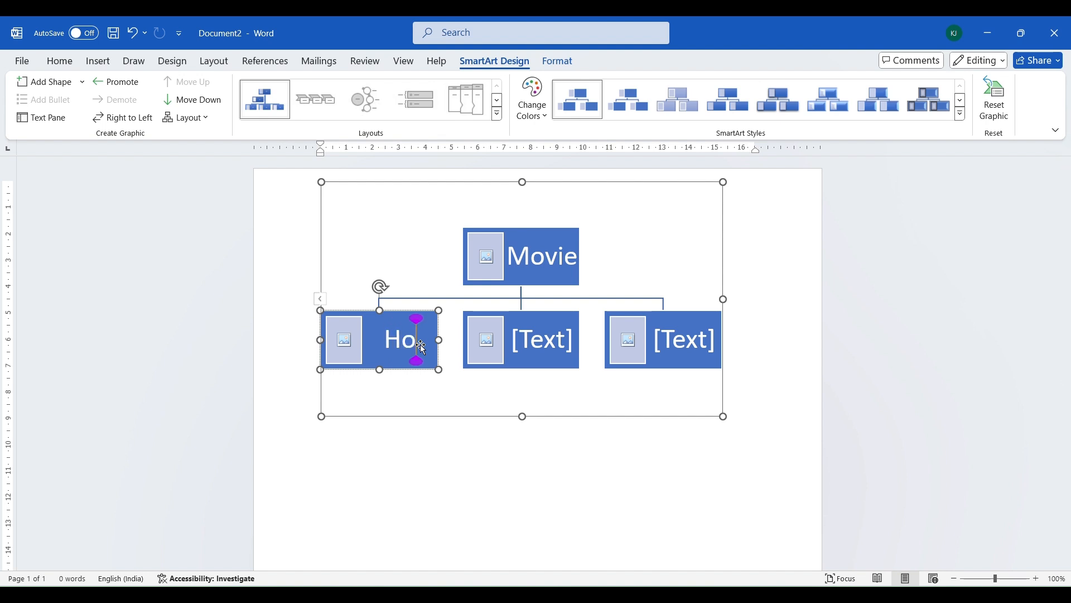
text(llywood)
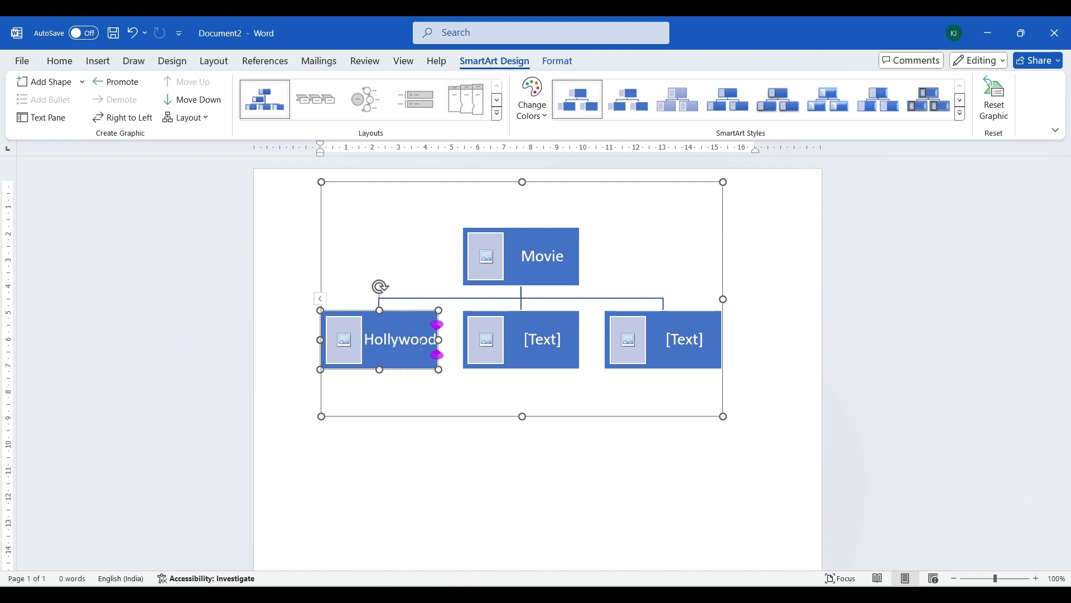
Step: Enter Bollywood in the middle box of the organization chart's second level
click(531, 347)
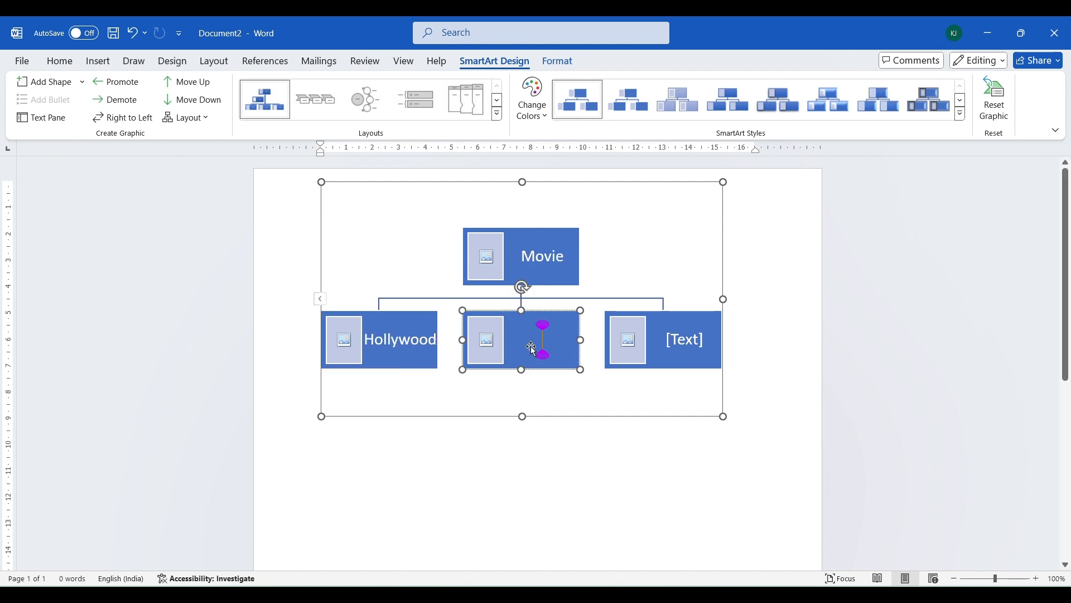
text(B)
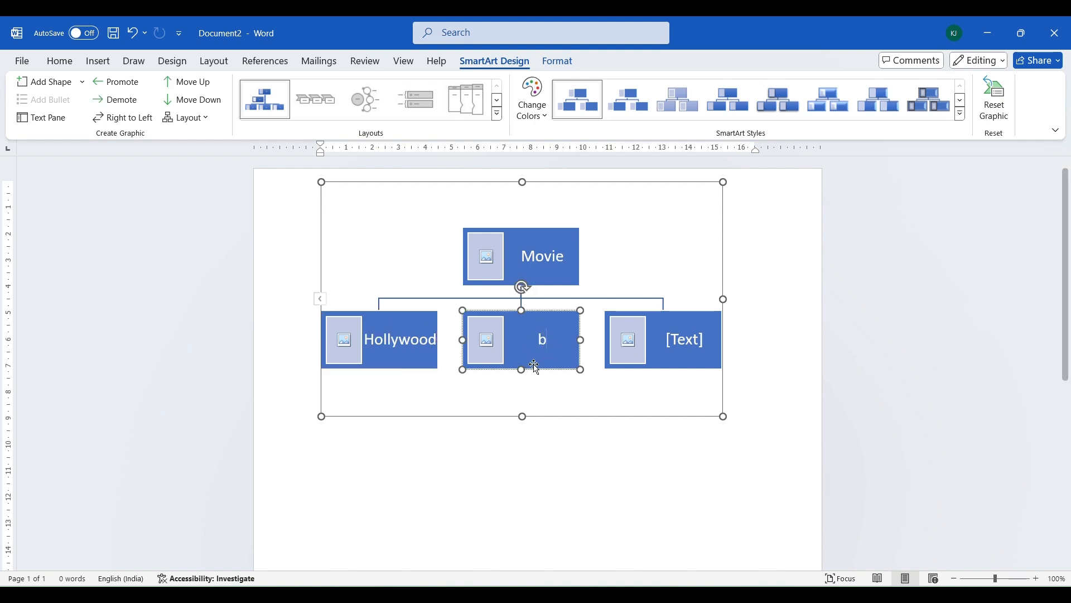
text(ollo)
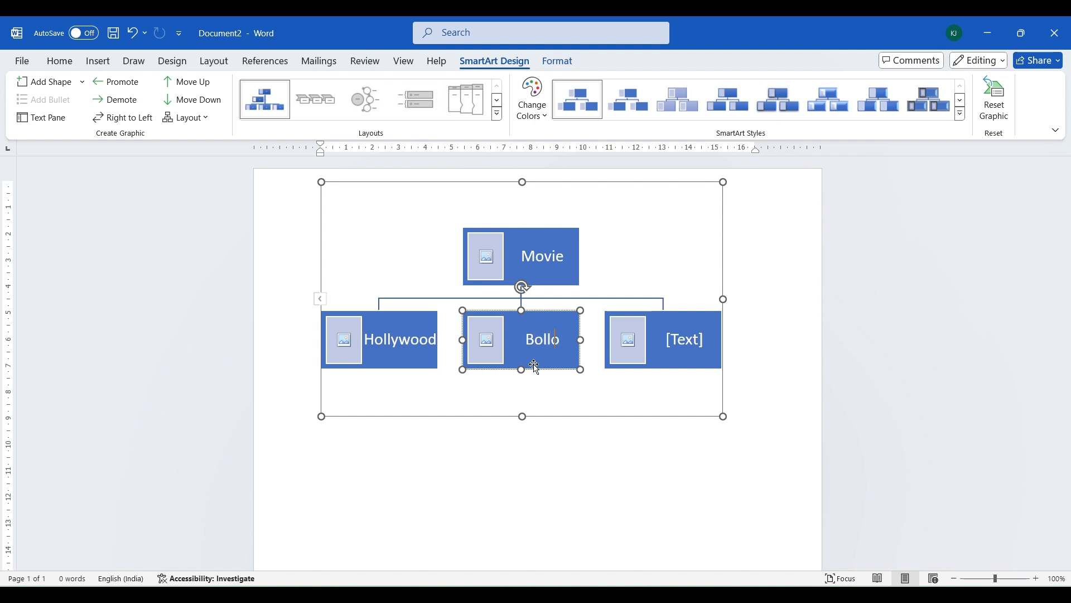
key(BackSpace)
text(ywood)
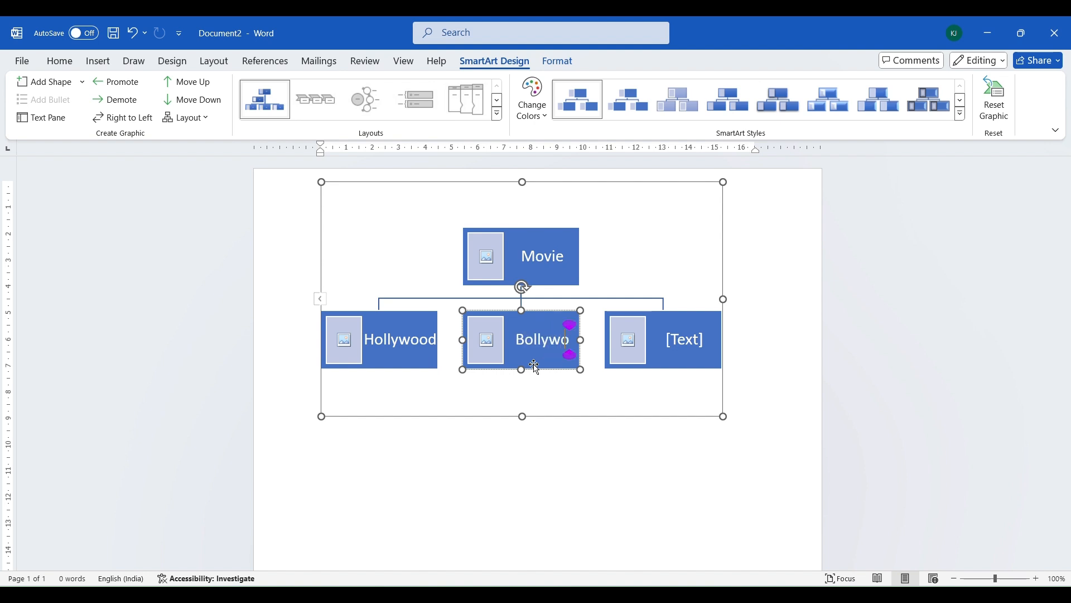
Step: Enter Tollywood in the last box of the organization chart's second level
click(682, 340)
text(T)
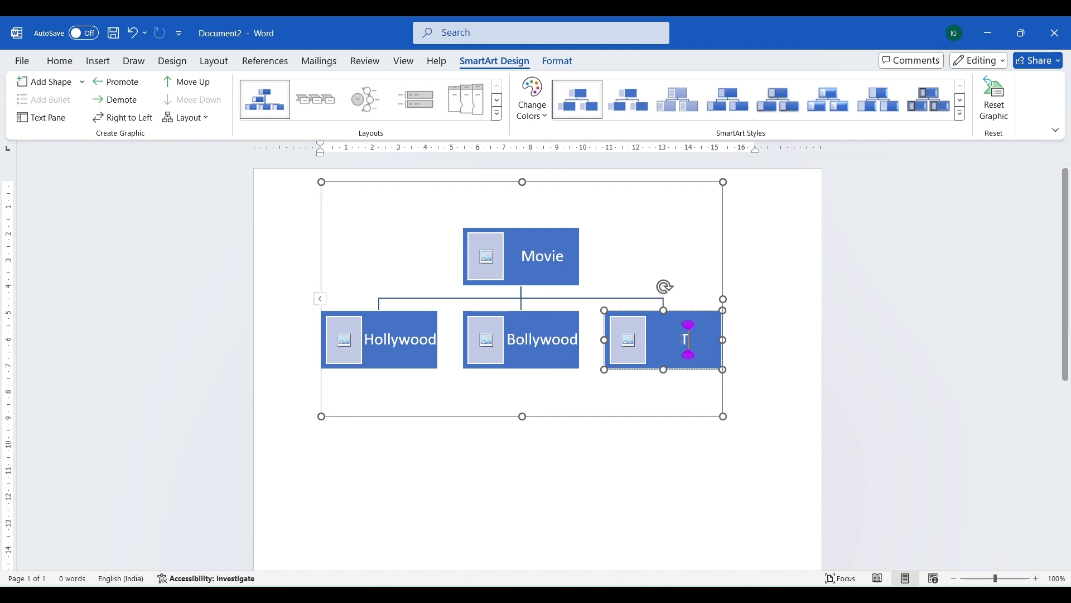
text(ollyww)
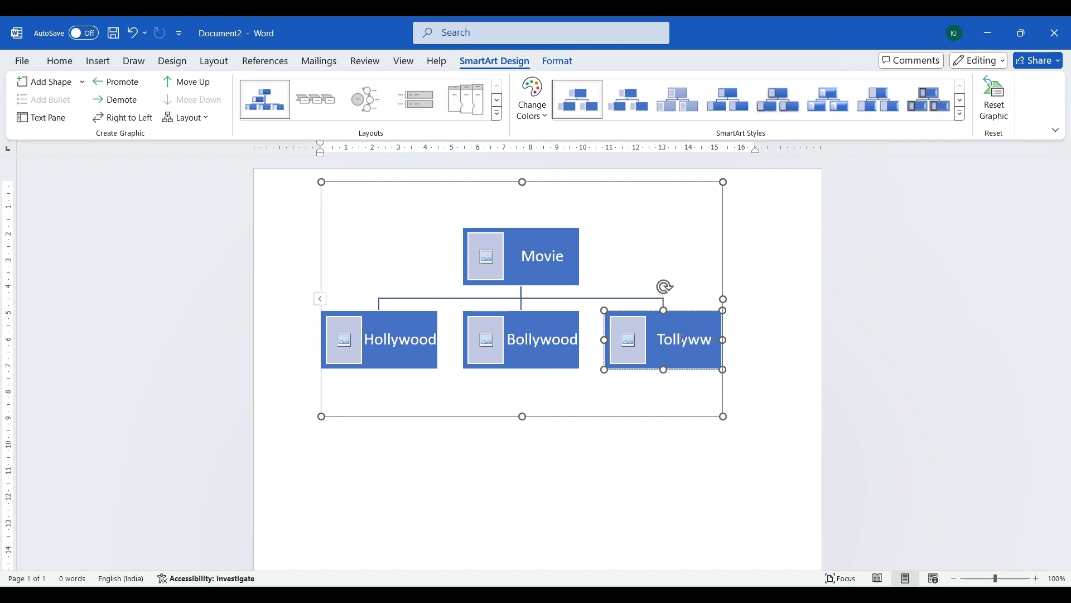
key(BackSpace)
text(ood)
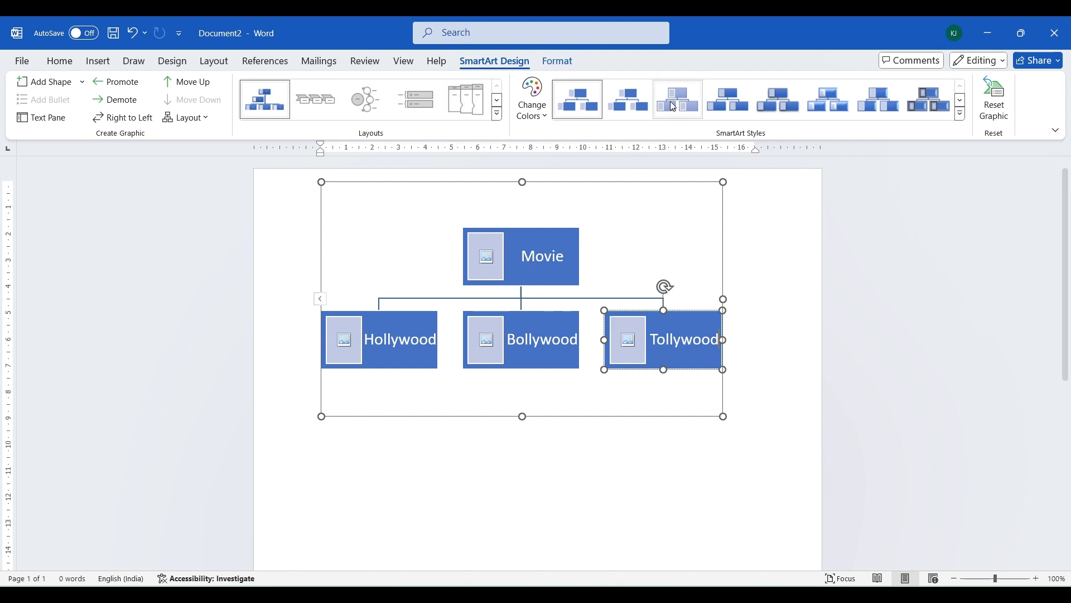
Step: Apply the third 3-D SmartArt style, with dark outlines, and the first Colorful color variation to the organization chart
click(630, 101)
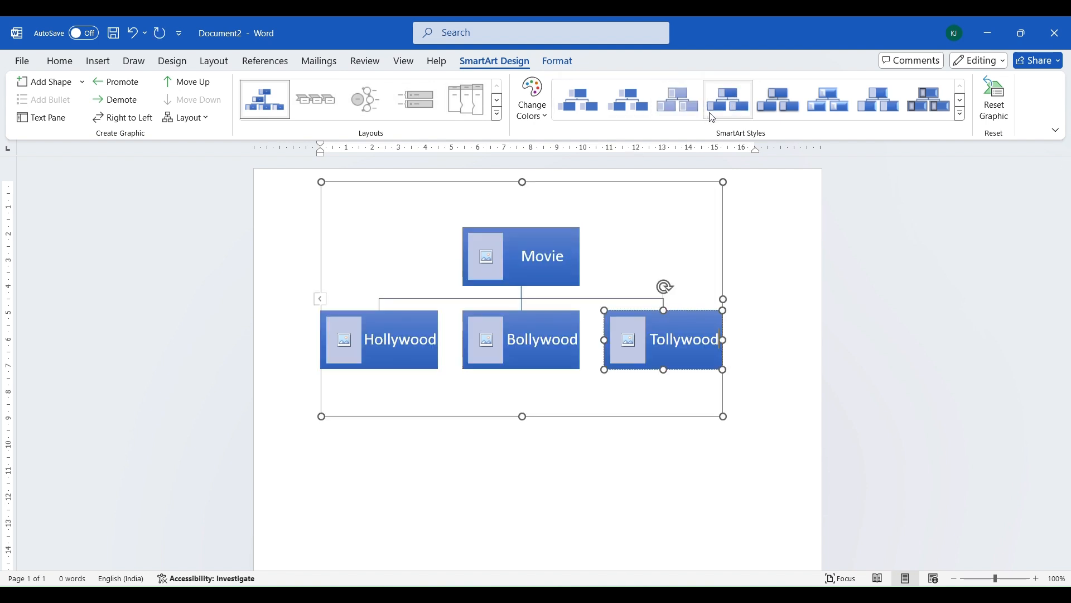
click(779, 102)
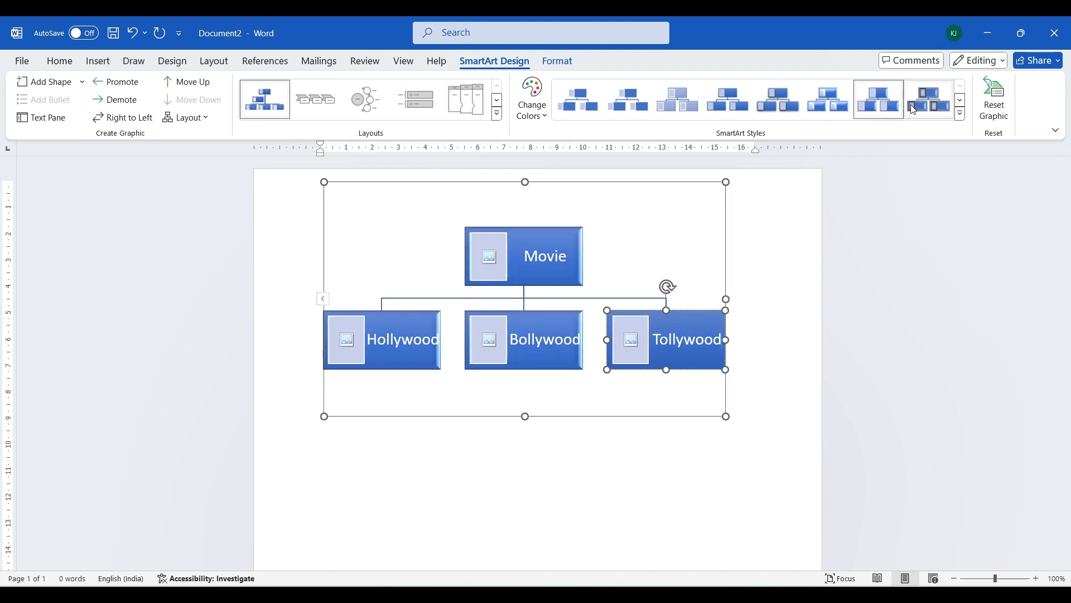
click(929, 101)
click(962, 116)
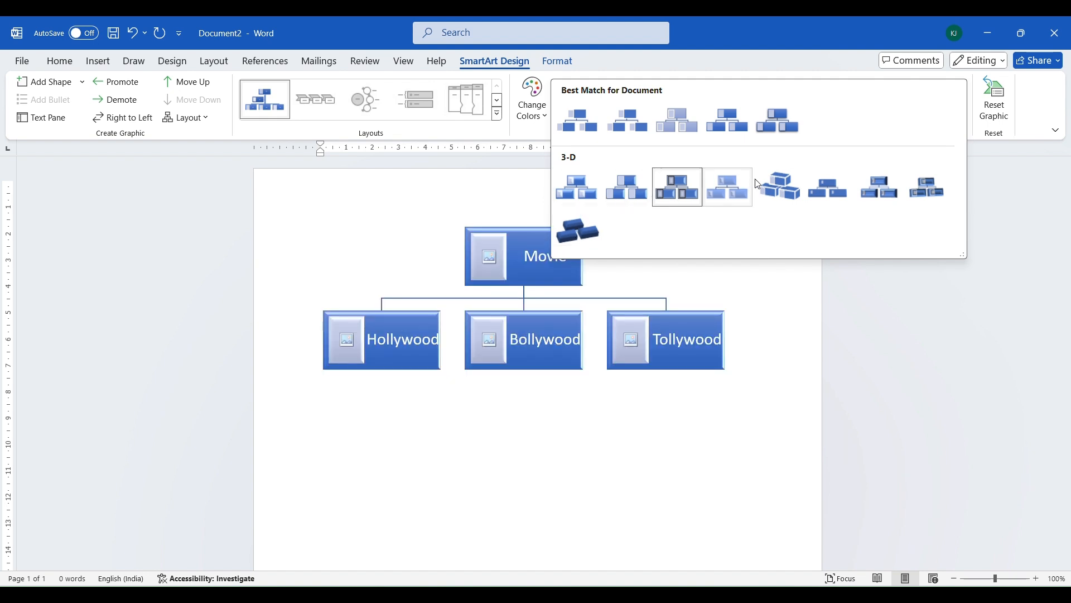
click(512, 204)
click(550, 119)
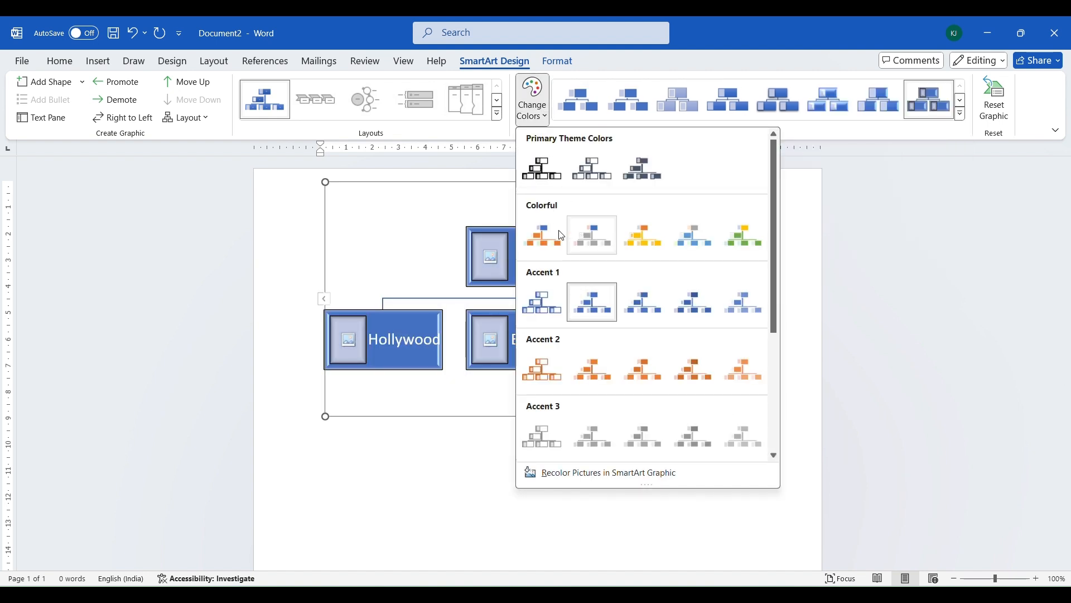
click(542, 235)
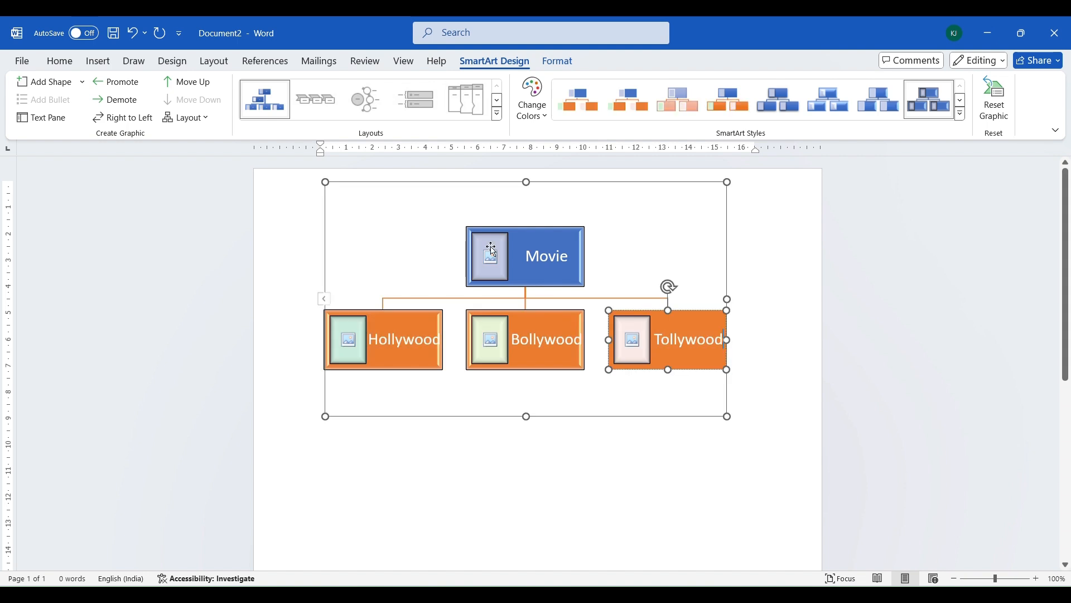
Step: Try adding a shape above the Hollywood box and narrowing the Hollywood box, and undo both changes
click(402, 349)
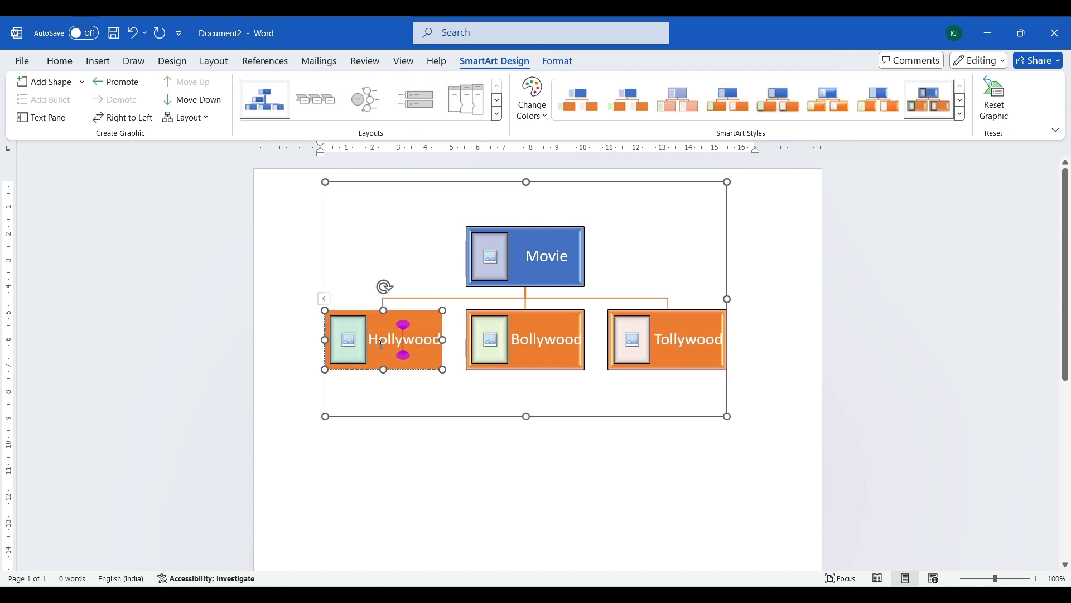
click(377, 356)
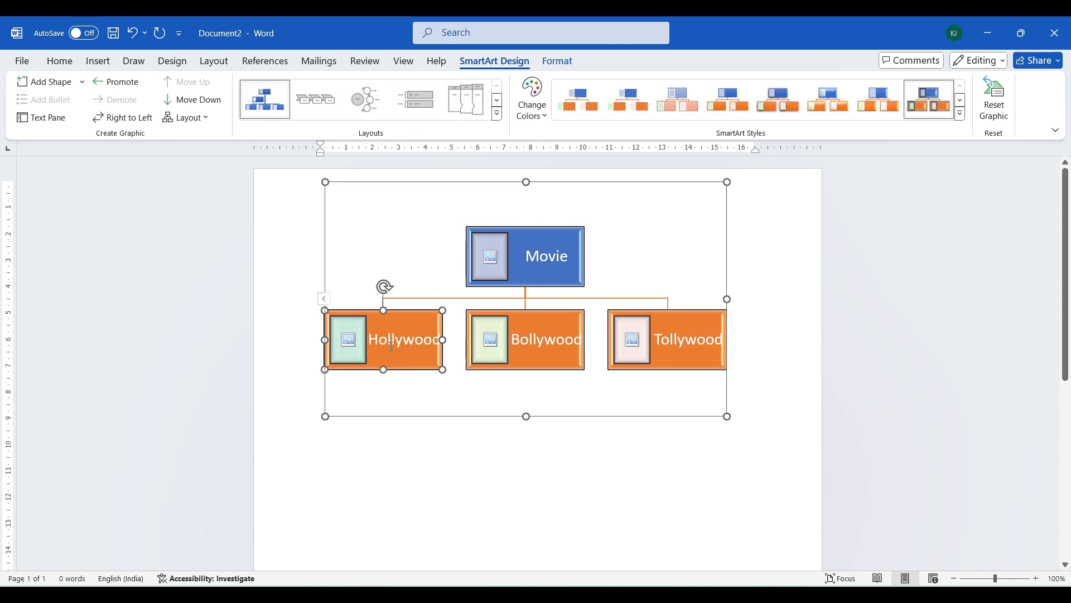
right_click(397, 342)
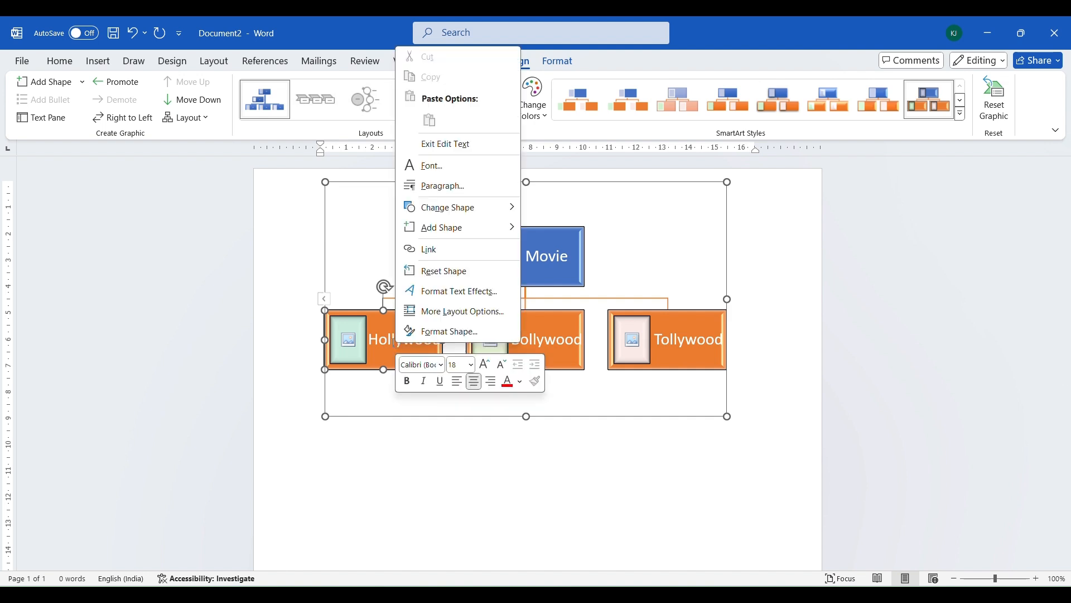
key(Escape)
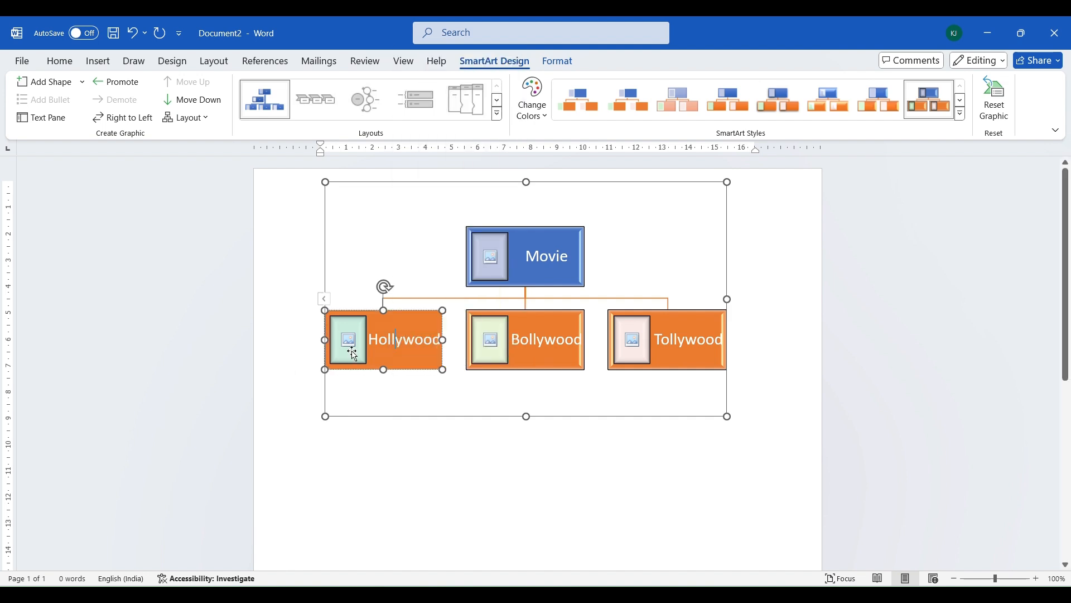
right_click(397, 342)
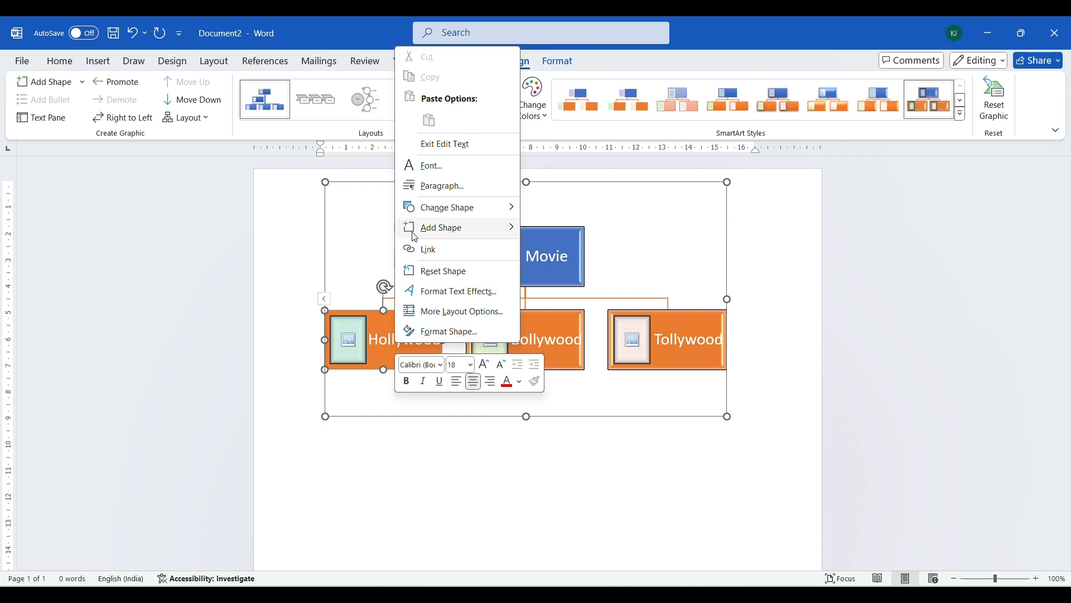
mouse_move(451, 229)
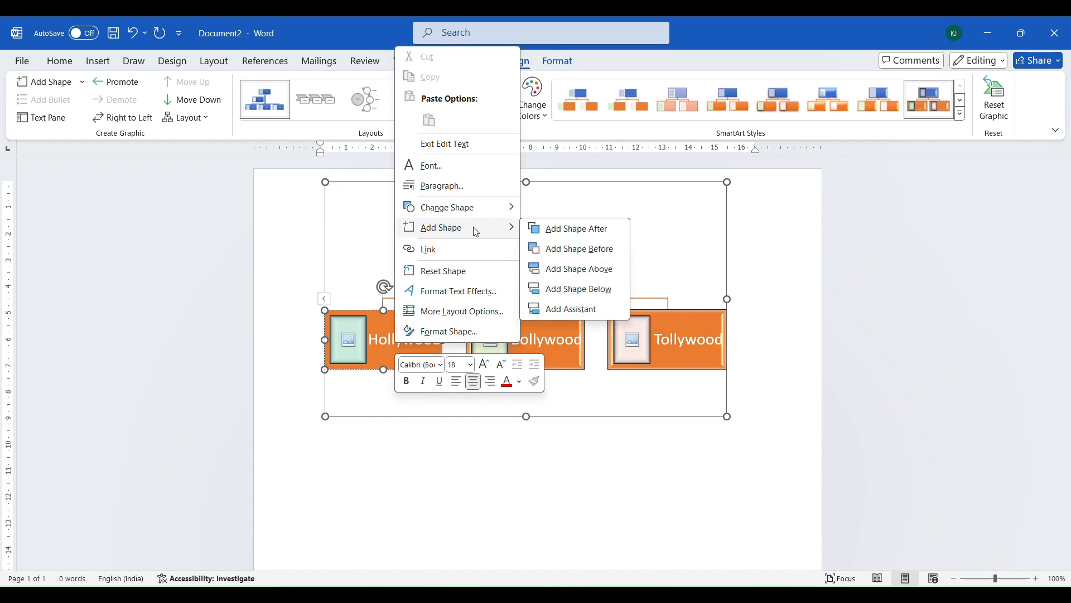
click(593, 277)
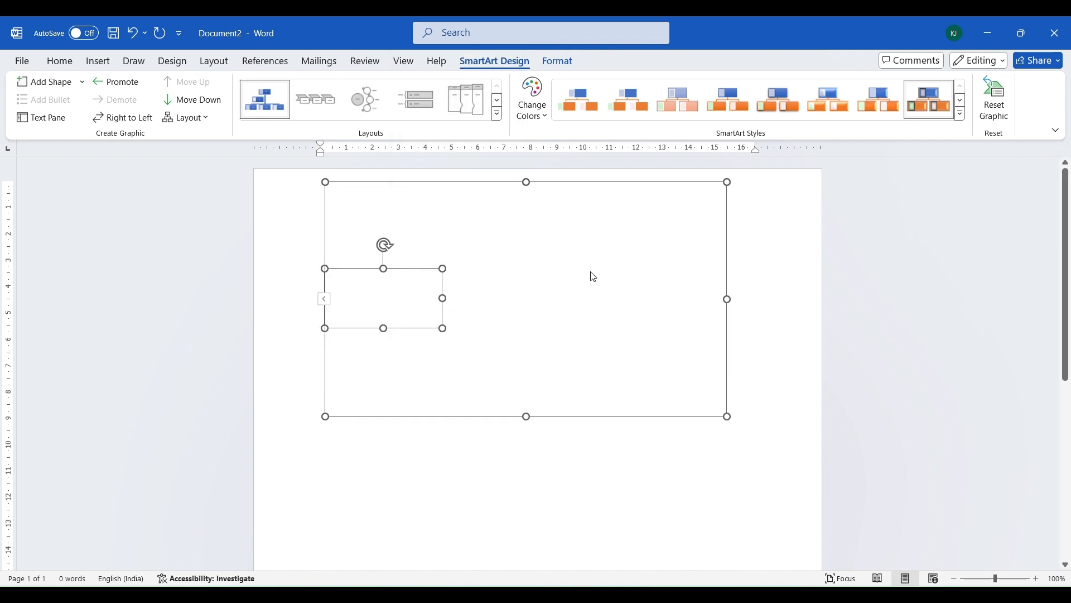
click(440, 384)
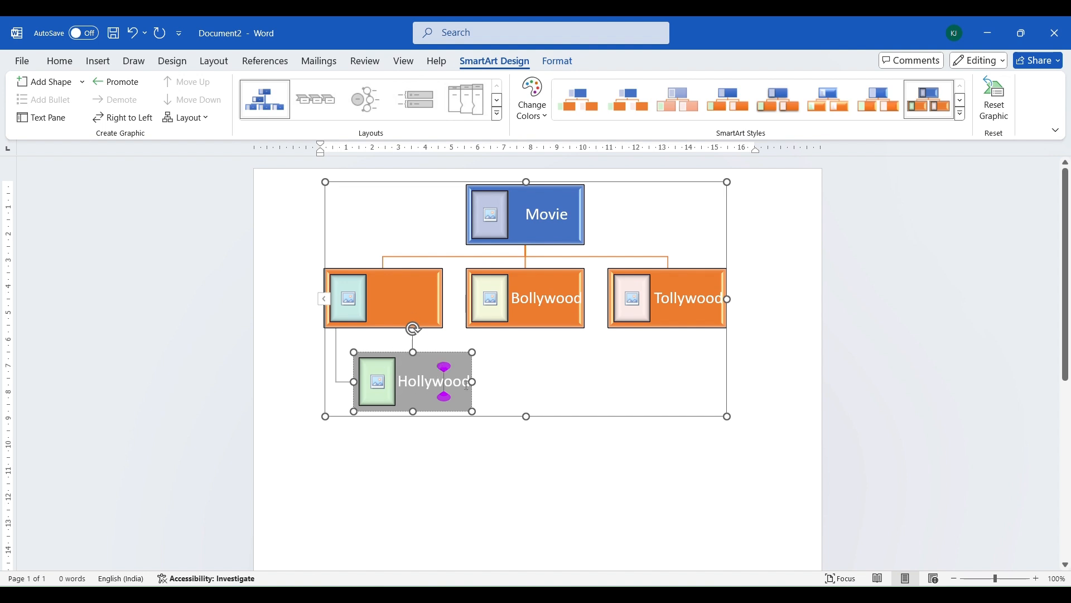
drag(470, 382, 421, 383)
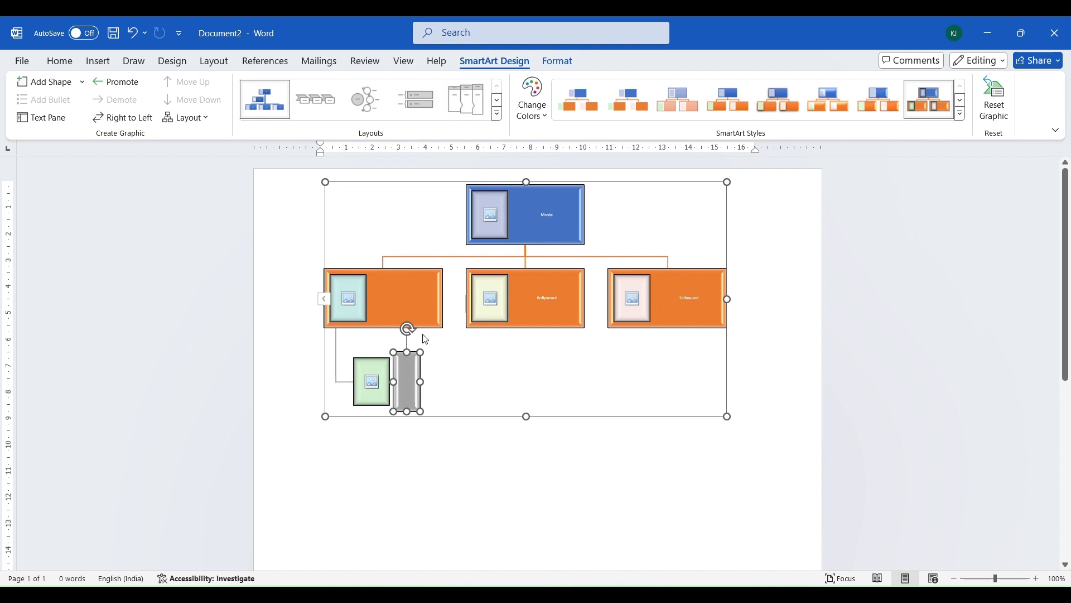
key(ctrl+z)
key(ctrl+z)
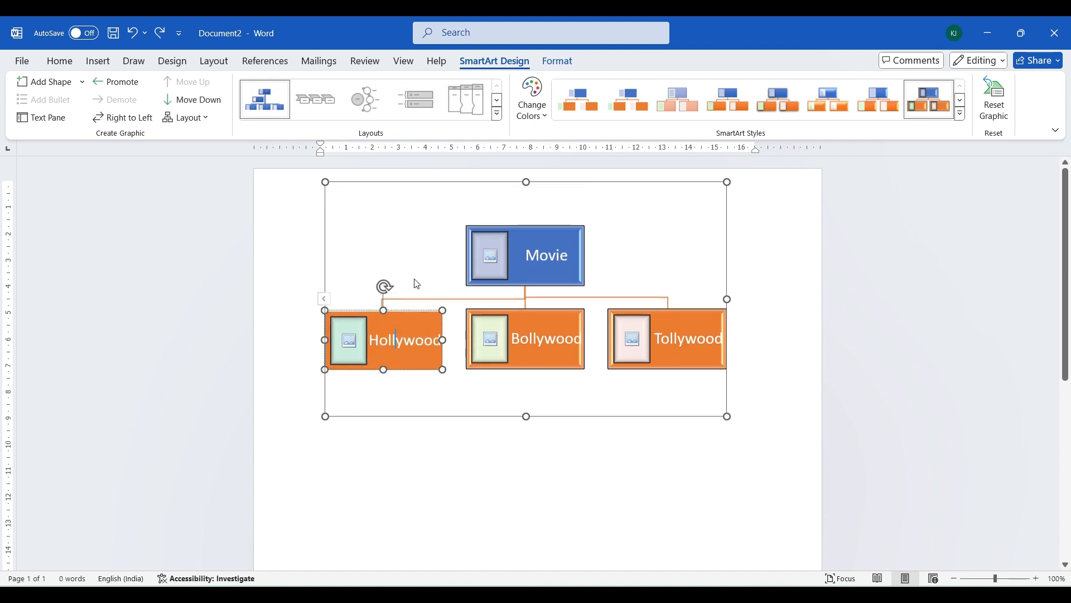
Step: Add a shape below the Hollywood box in the organization chart
right_click(408, 346)
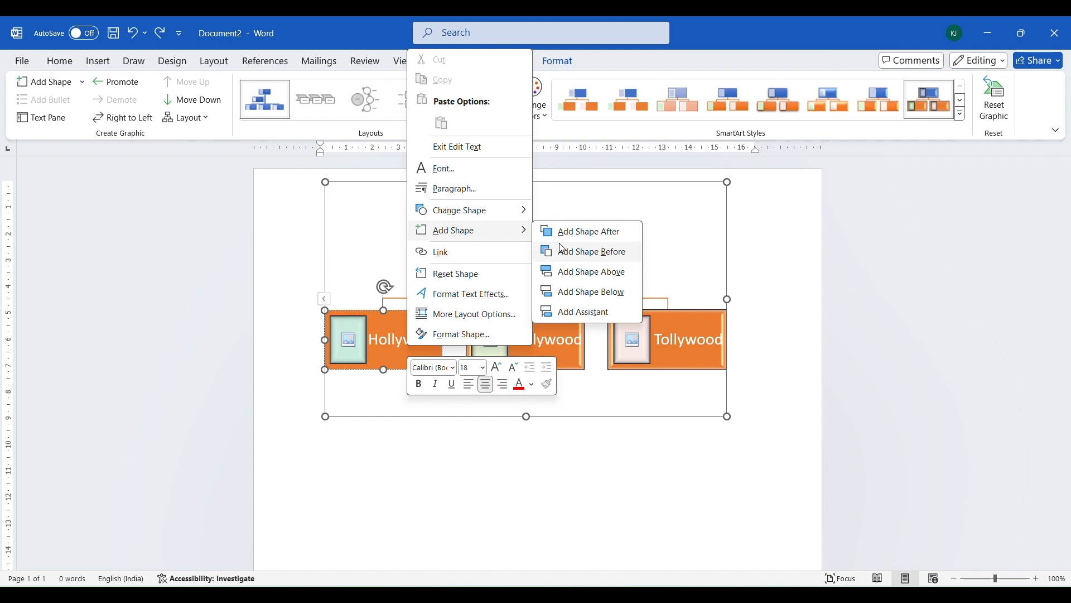
click(583, 291)
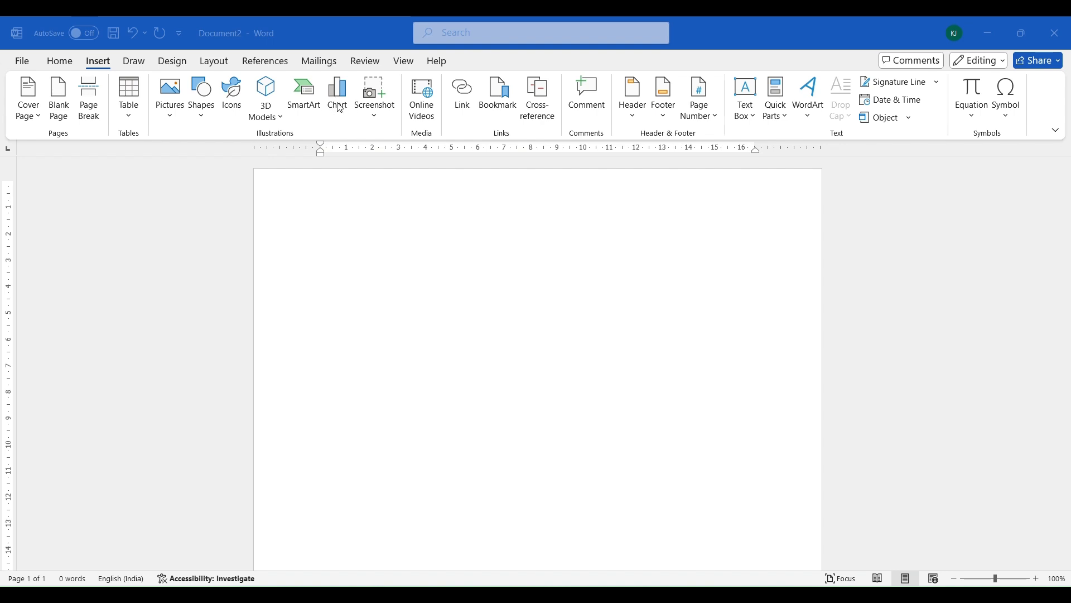
Step: Insert a Clustered Column chart into the blank document and move its data sheet up over the chart's lower part
click(337, 98)
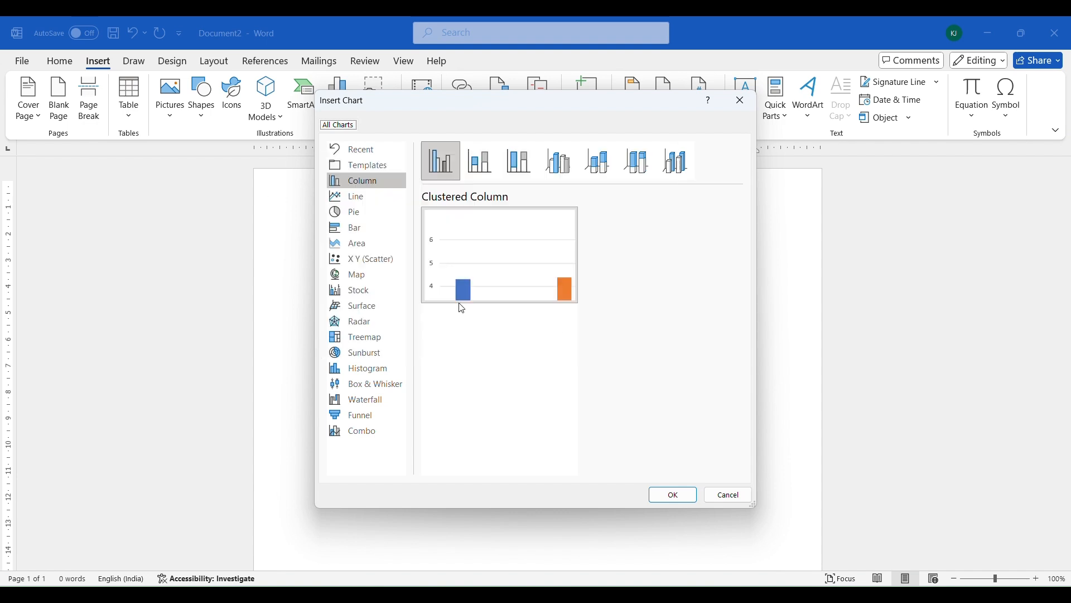
click(672, 499)
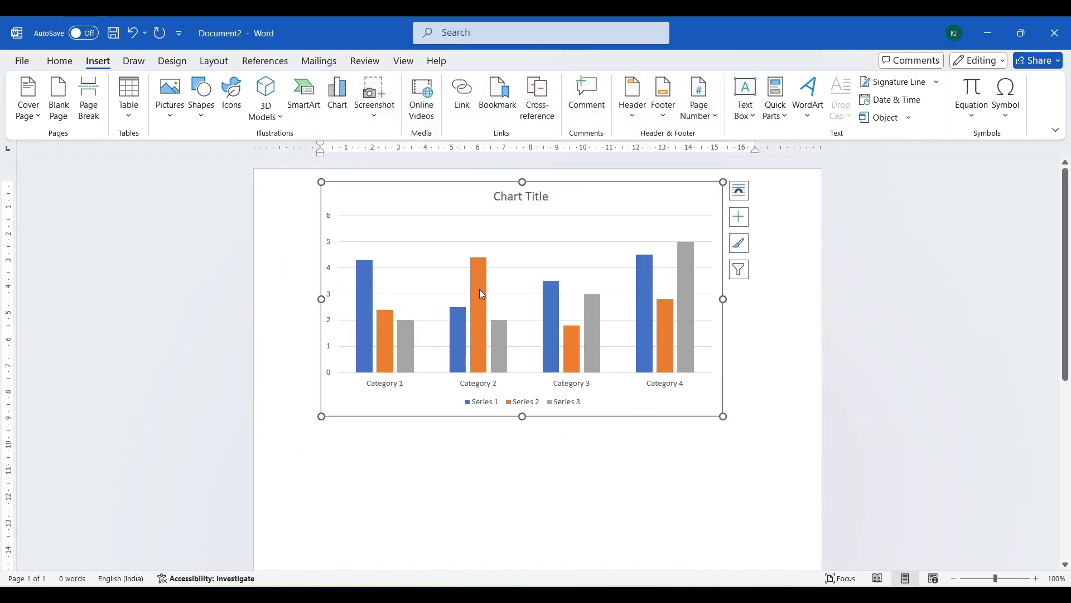
drag(467, 439, 503, 348)
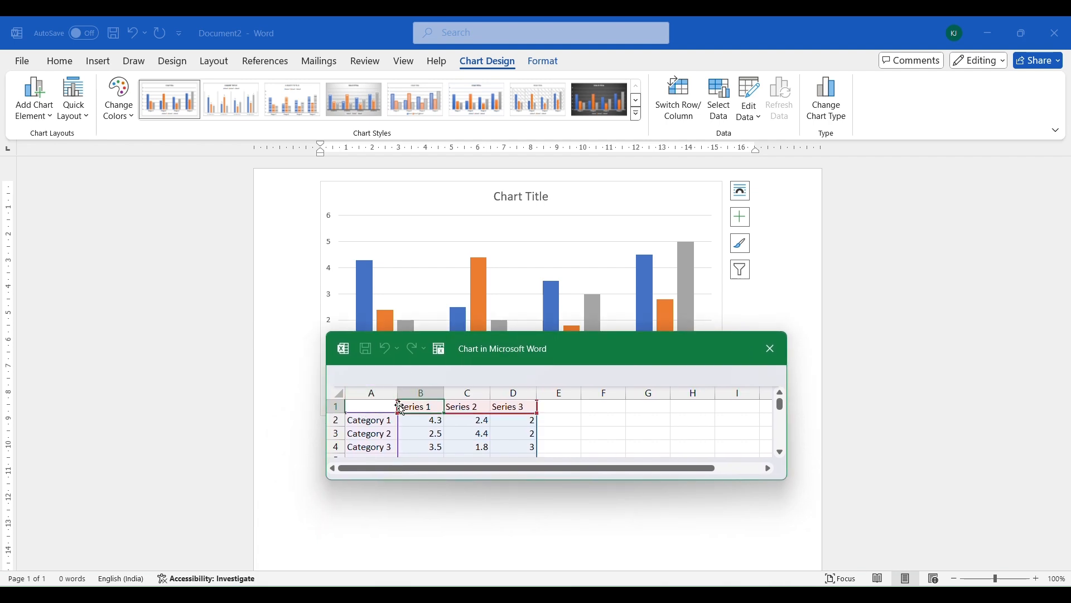
Step: Enter "Department" as the header of the category column, in cell A1 of the chart's data sheet
click(375, 406)
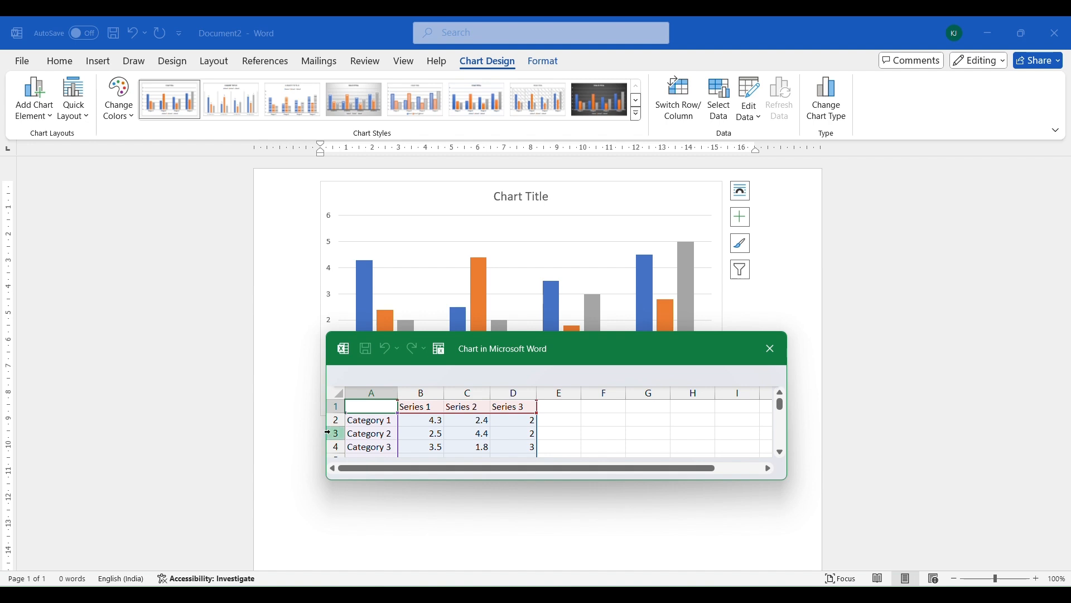
text(Depa)
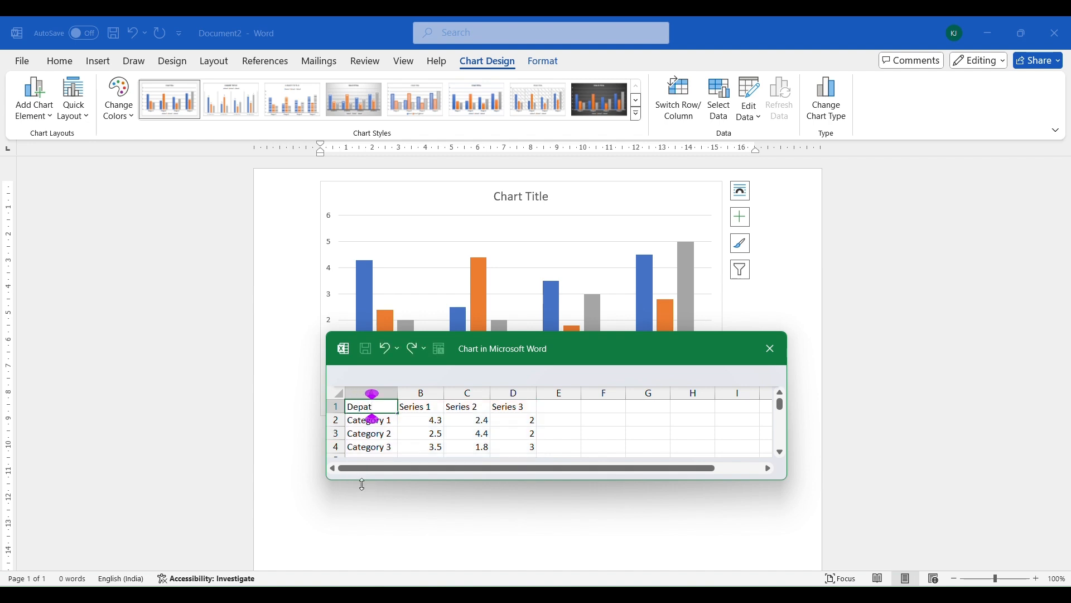
text(rtment)
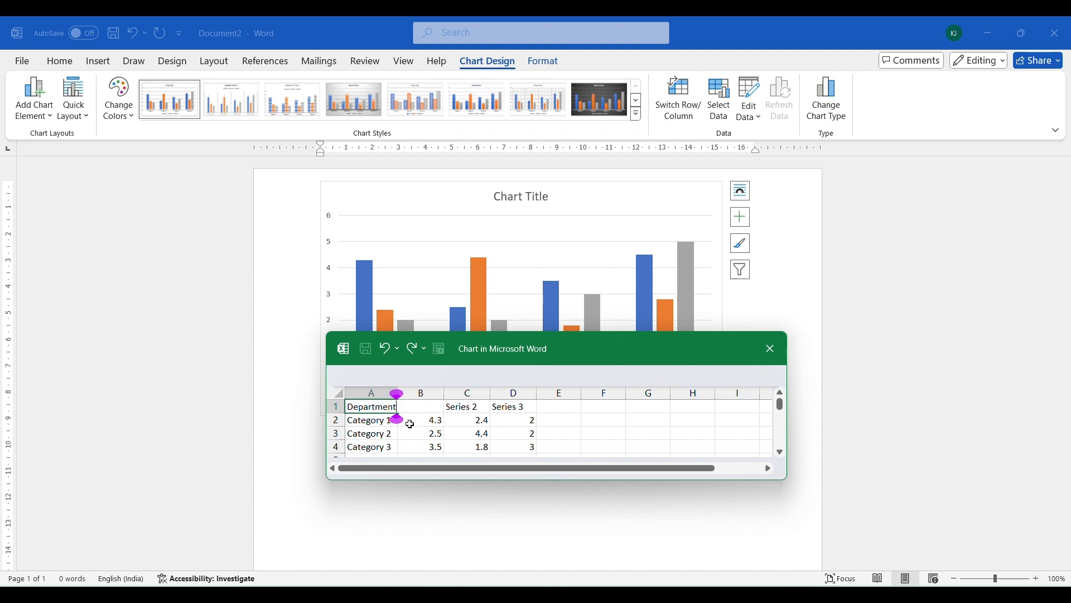
Step: Rename the three series headers in the chart's data sheet as "1 month", "2 month" and "3 month"
click(416, 408)
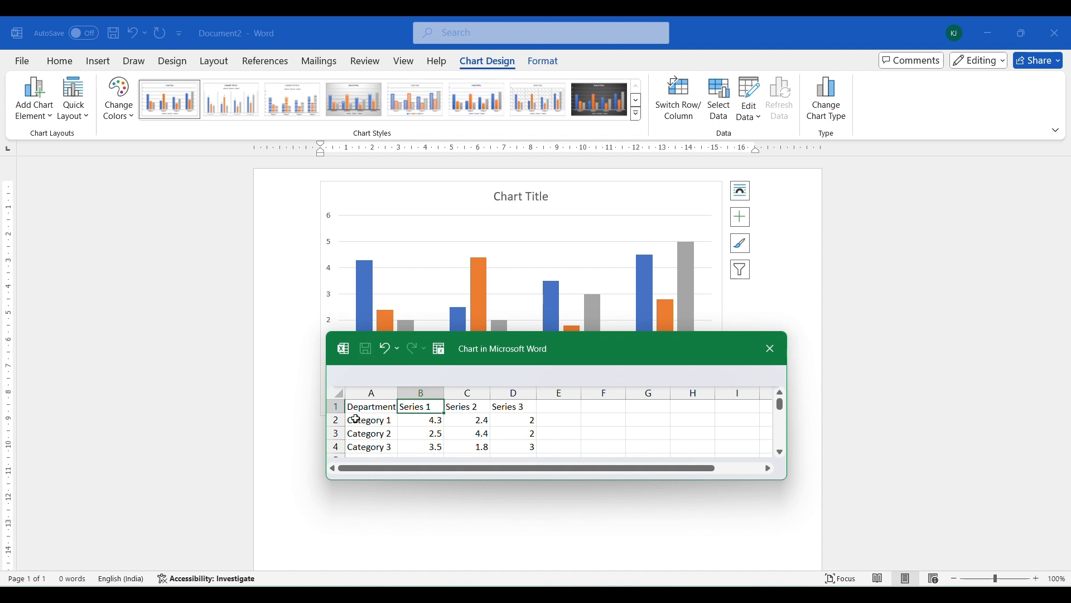
text(1 mont)
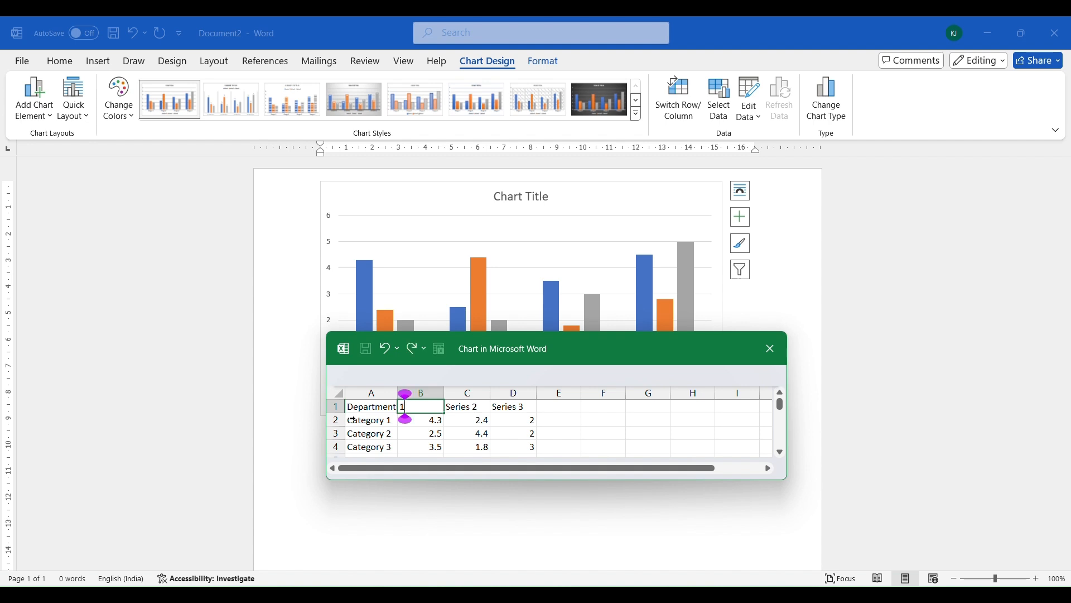
text(h)
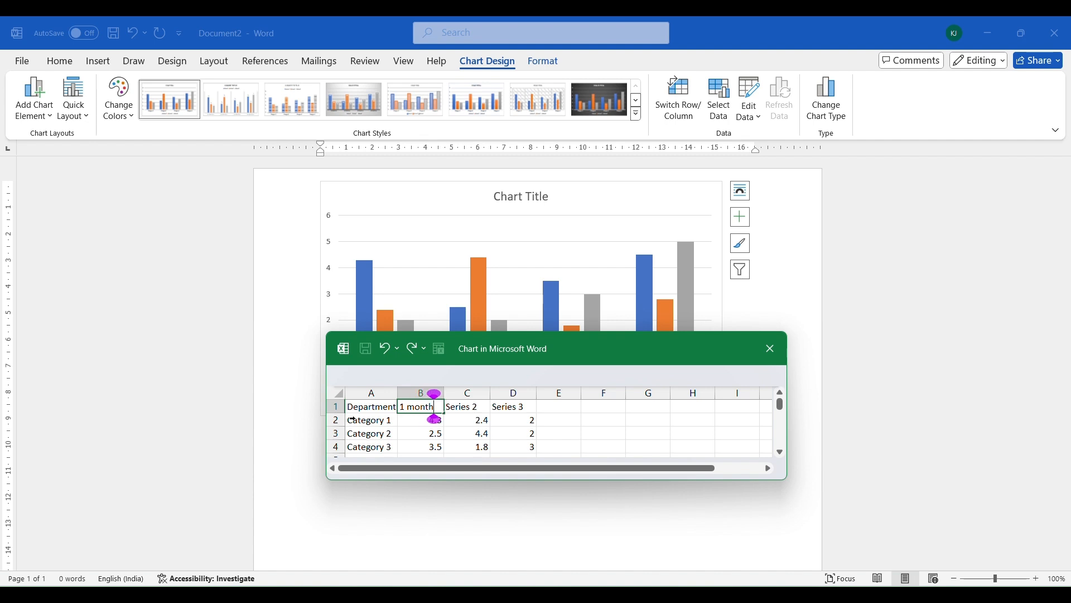
key(Tab)
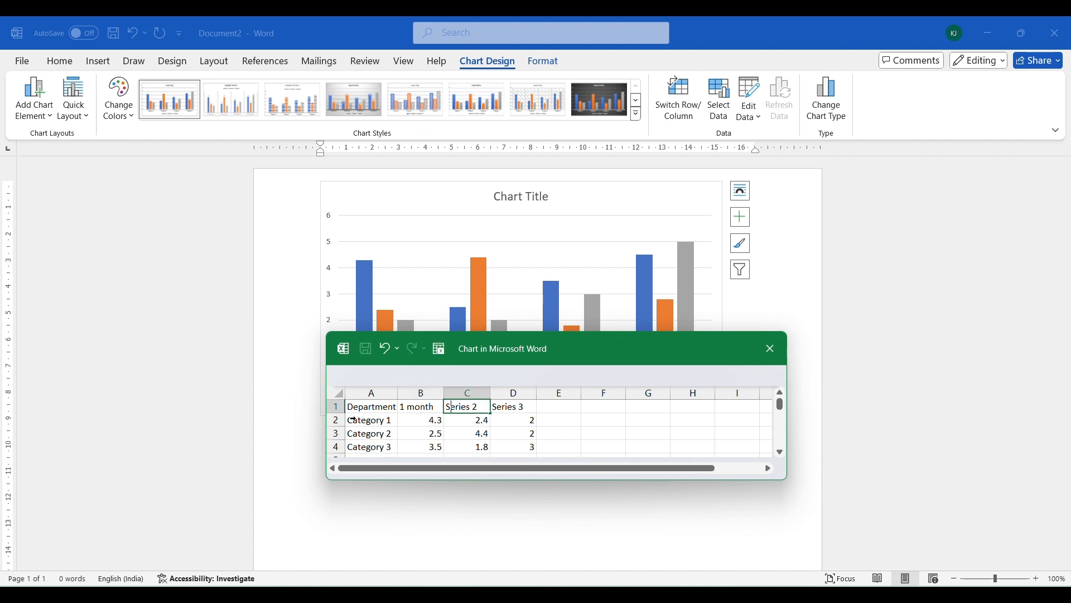
text(2 month)
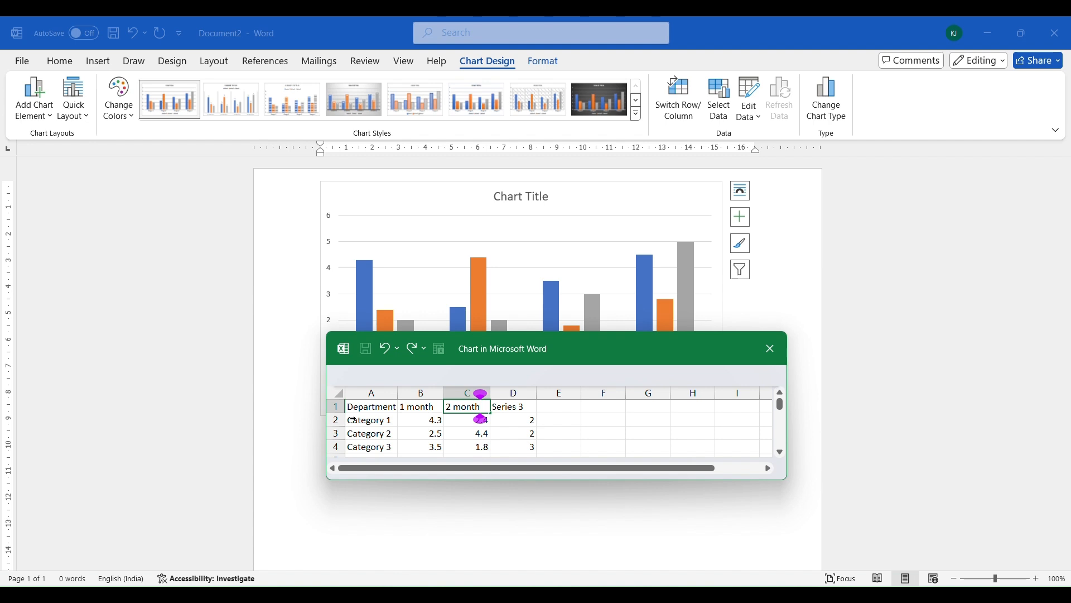
key(Tab)
text(3 m)
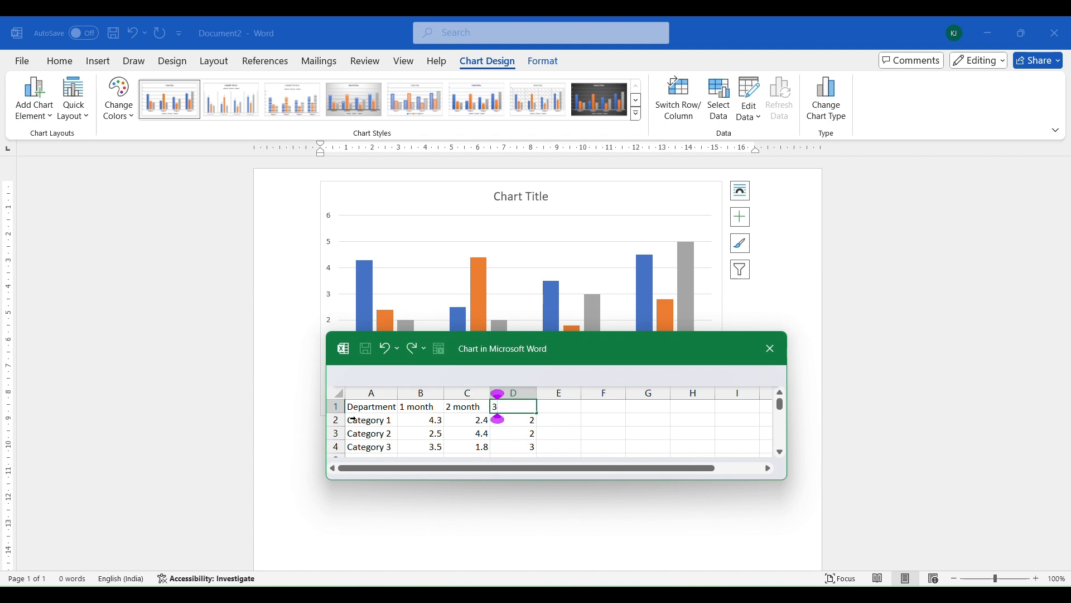
text(oth)
key(BackSpace)
key(BackSpace)
text(nth)
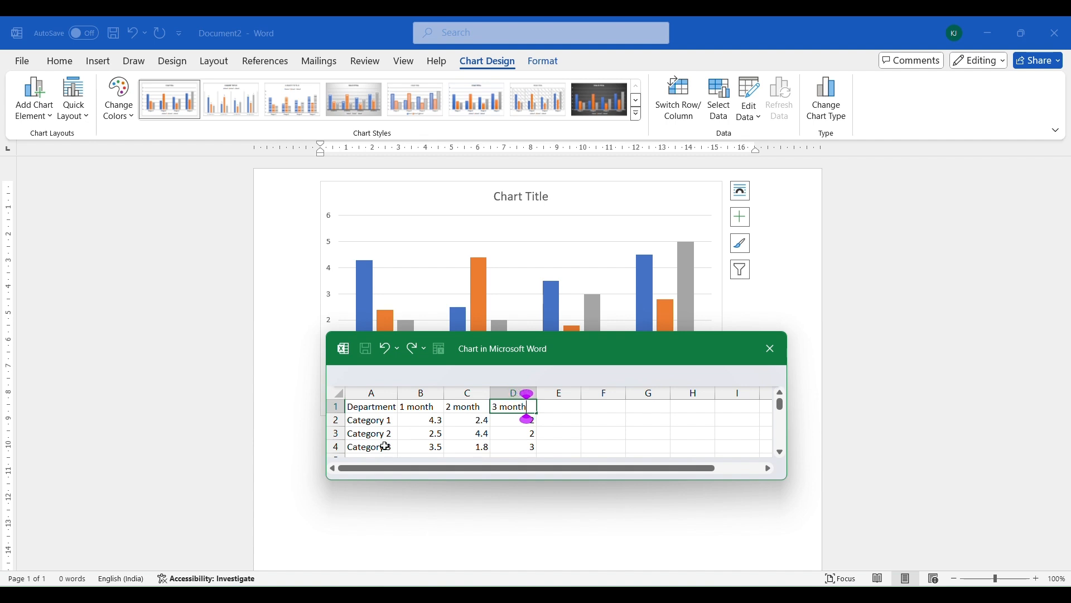
Step: Replace the first three category names in the data sheet with "Grocery", "Electronic" and "Garments"
click(358, 428)
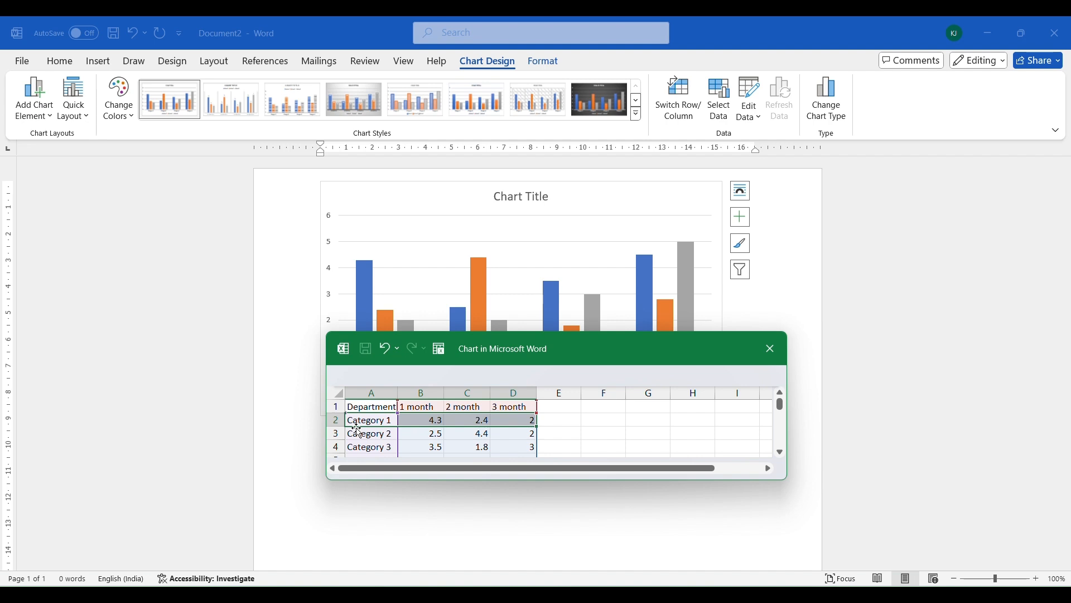
text(Groc)
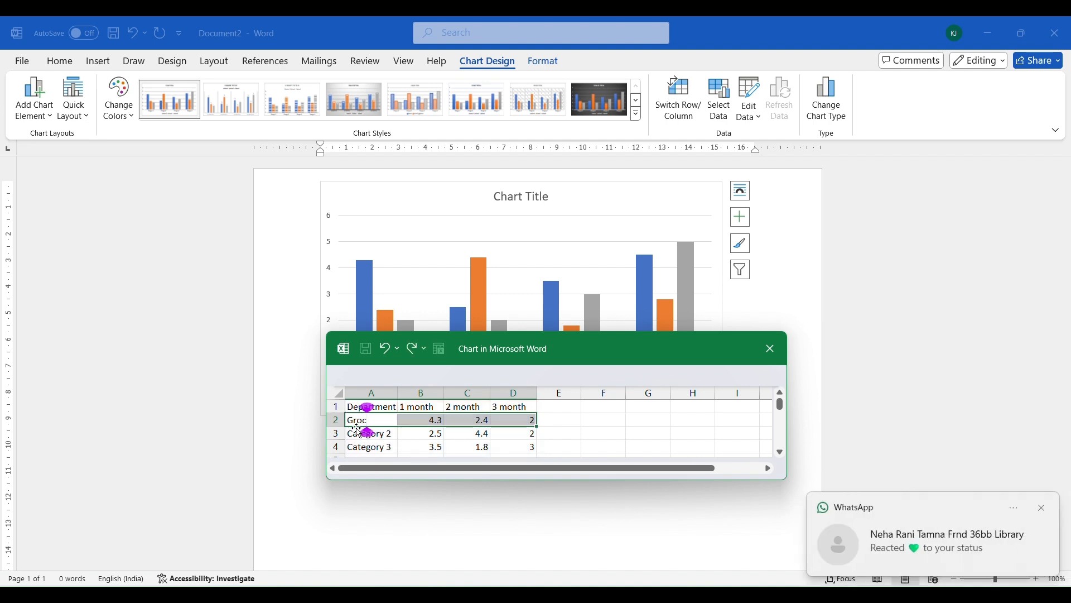
text(ery)
key(Tab)
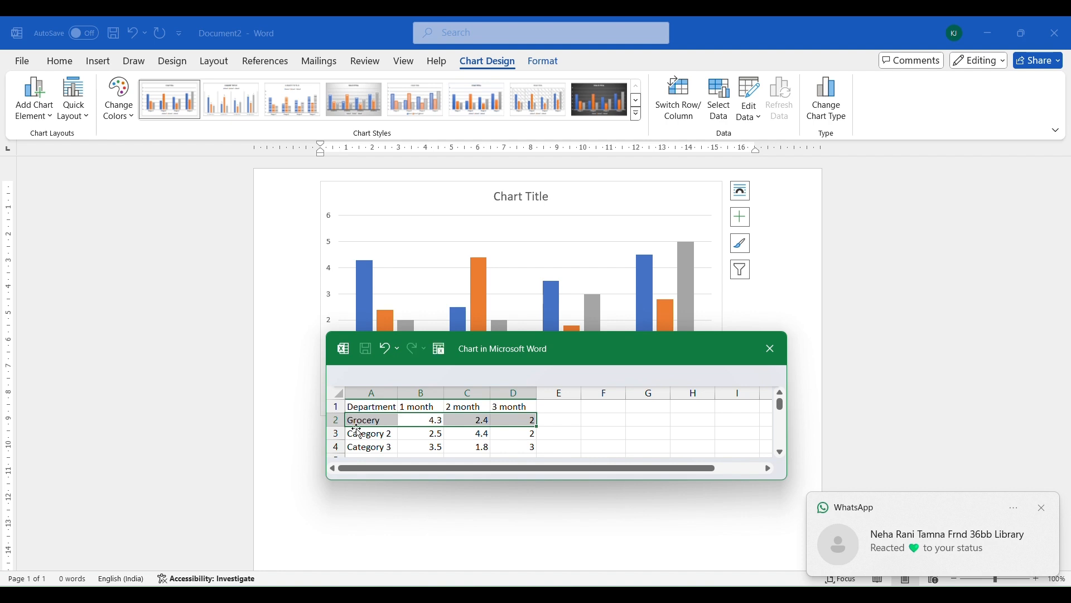
click(359, 433)
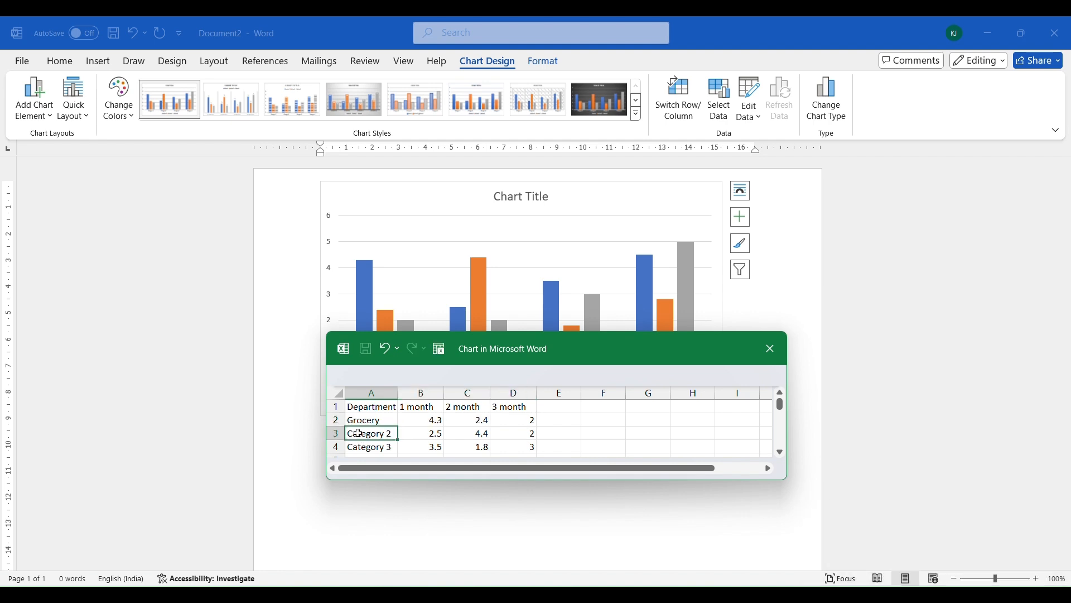
text(E)
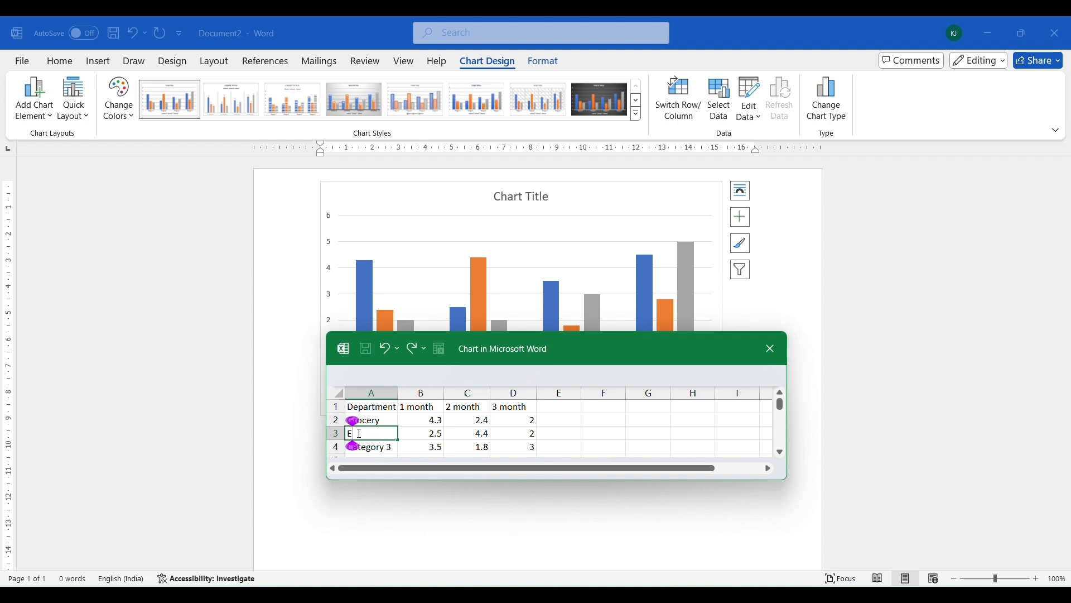
text(lectronic)
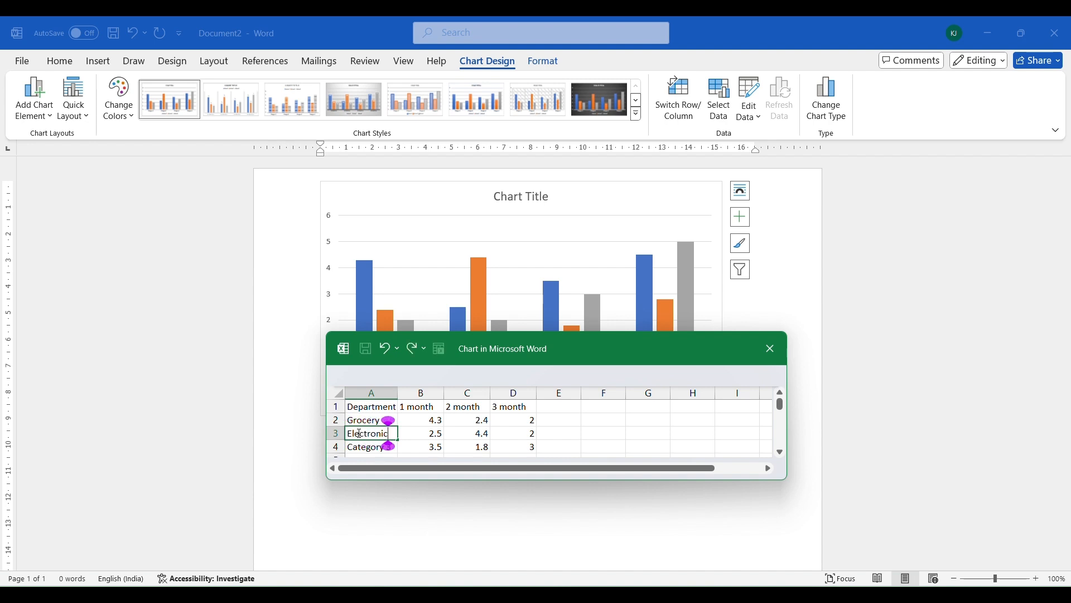
key(Return)
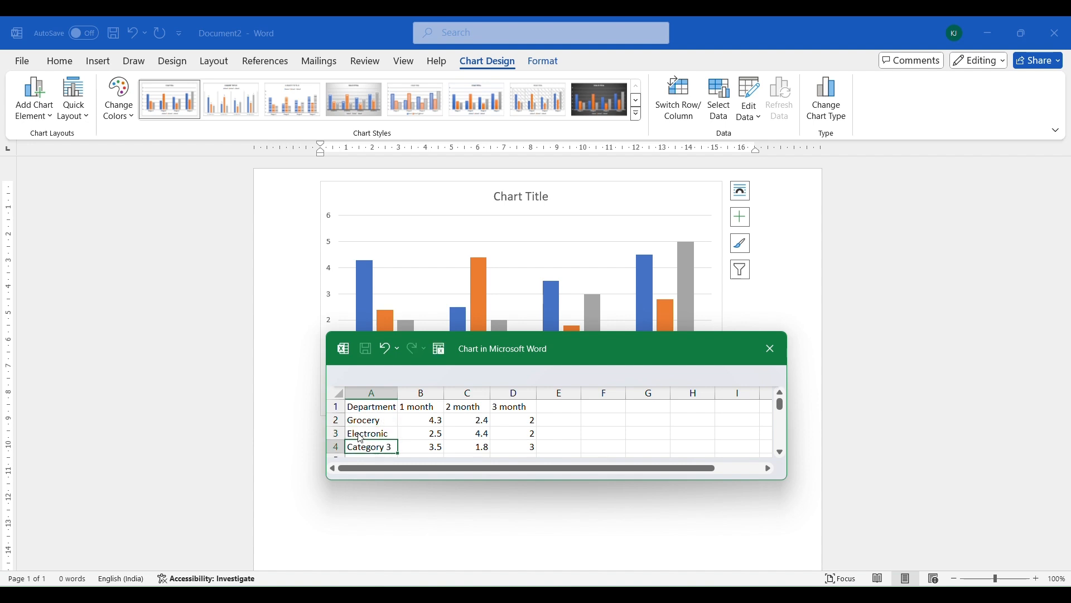
text(Garments)
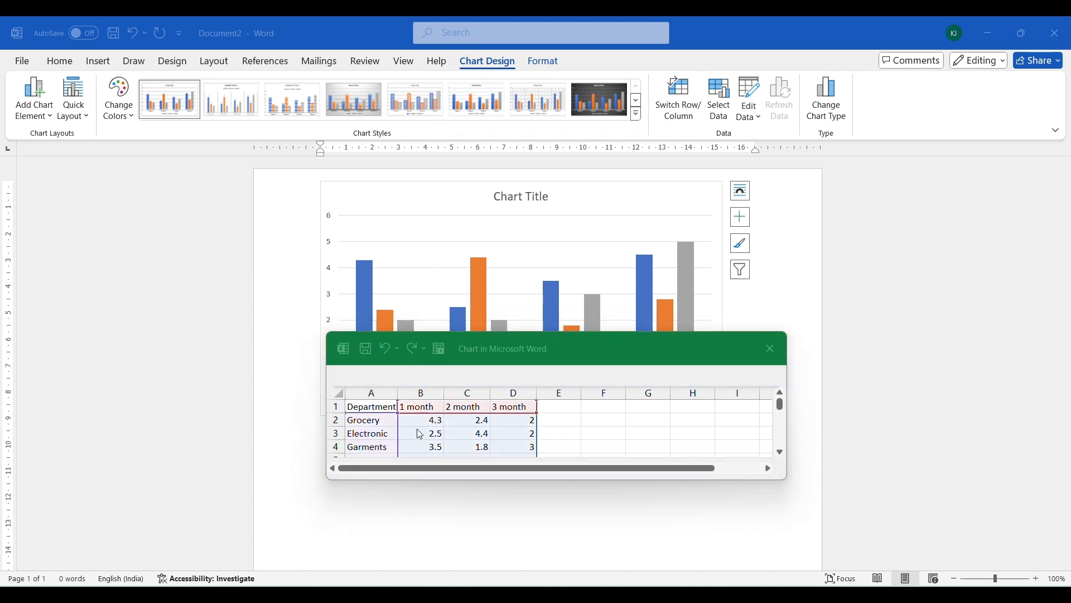
Step: Enter the three months' figures: Grocery 4000, 8000, 10000; Electronic 5000, 7000, 21000; Garments 6000, 9000, 23000
click(420, 428)
click(372, 449)
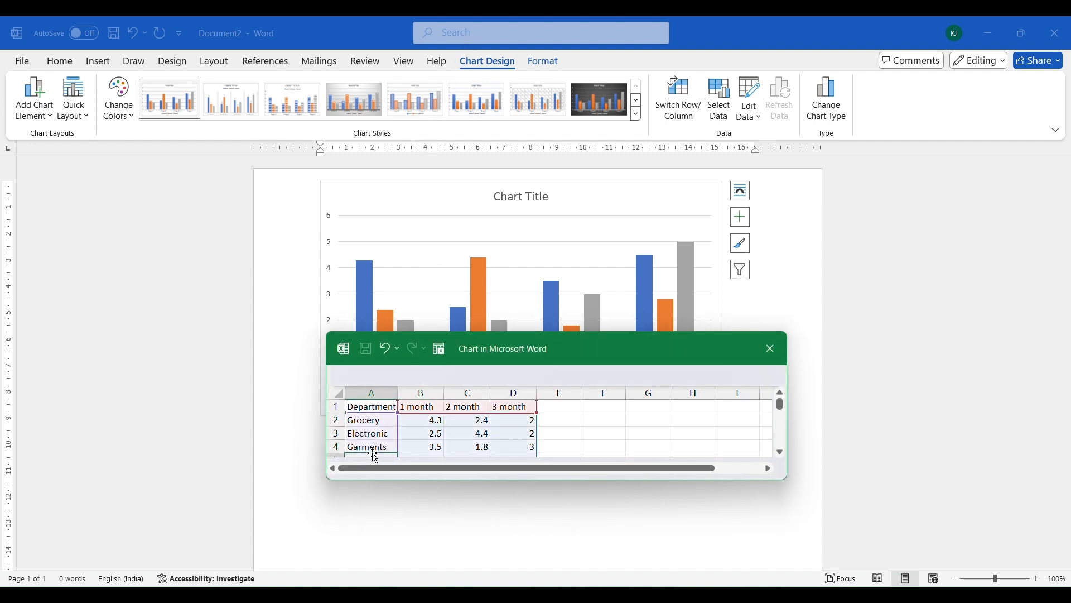
click(434, 421)
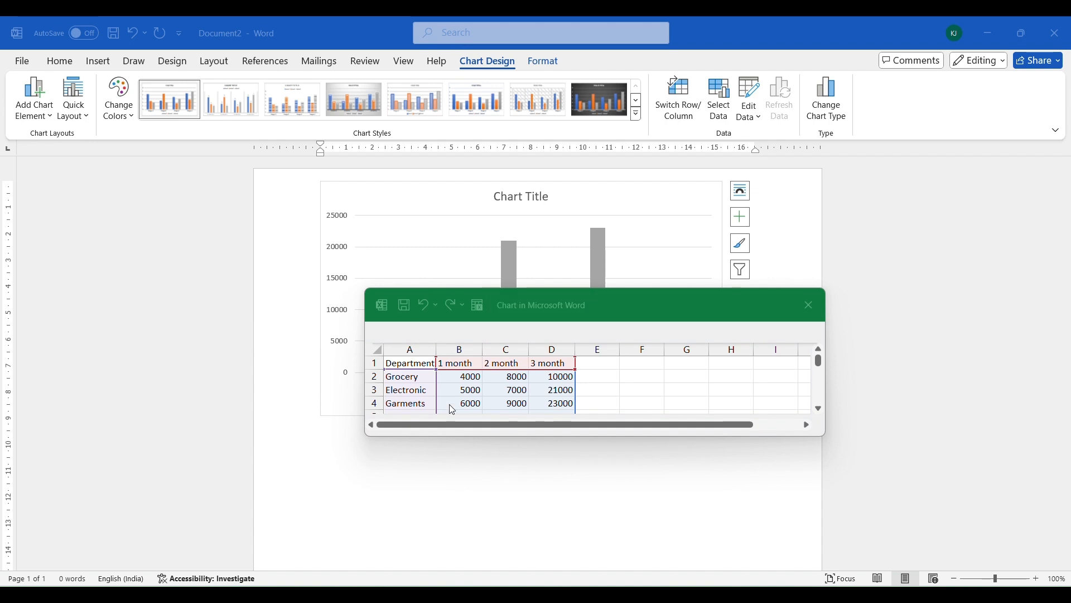
Step: Review the department names and the monthly figures for Grocery and Electronic in the chart's data sheet
click(455, 380)
click(501, 381)
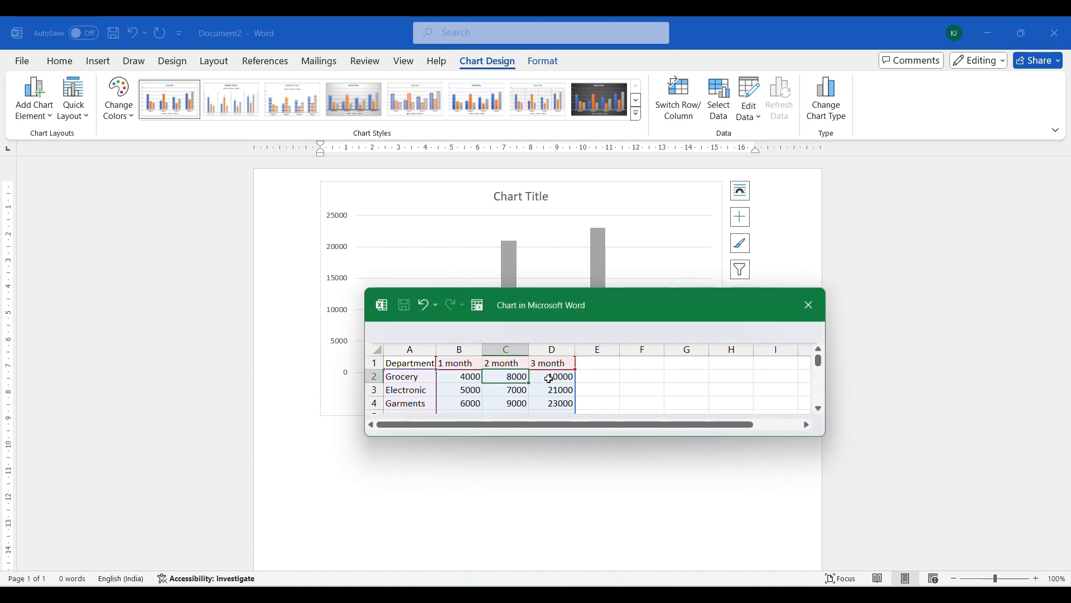
click(554, 377)
drag(486, 394, 513, 403)
click(520, 392)
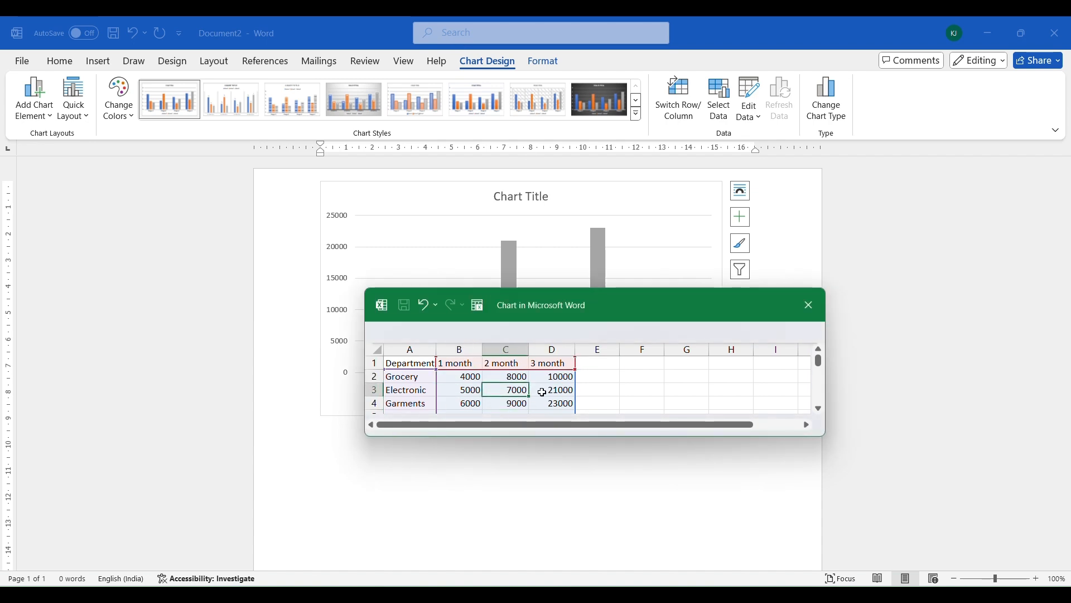
click(544, 391)
click(469, 380)
click(505, 381)
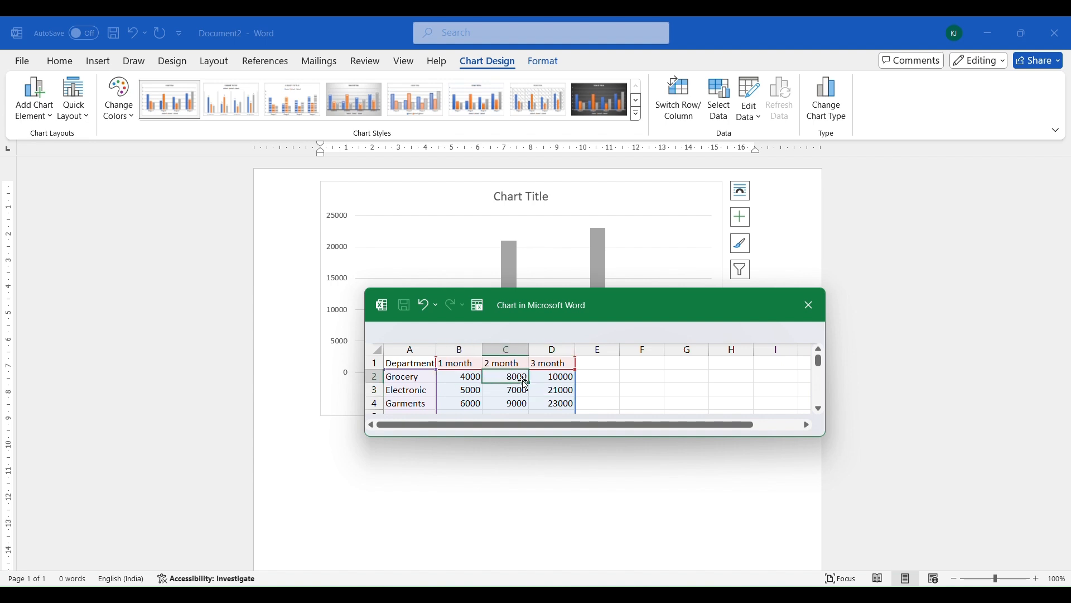
click(550, 377)
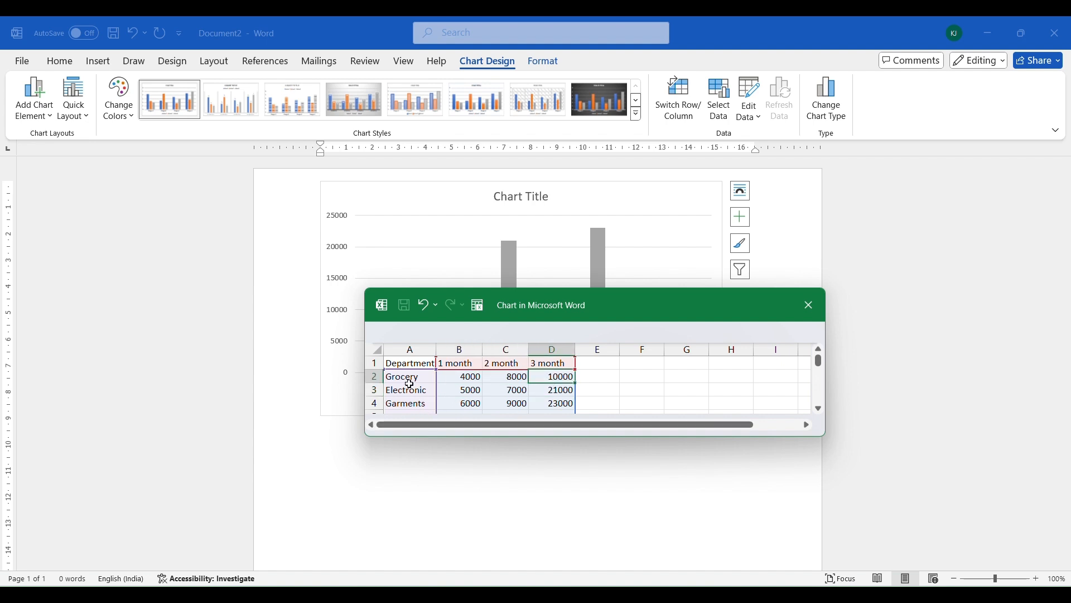
drag(406, 377, 433, 400)
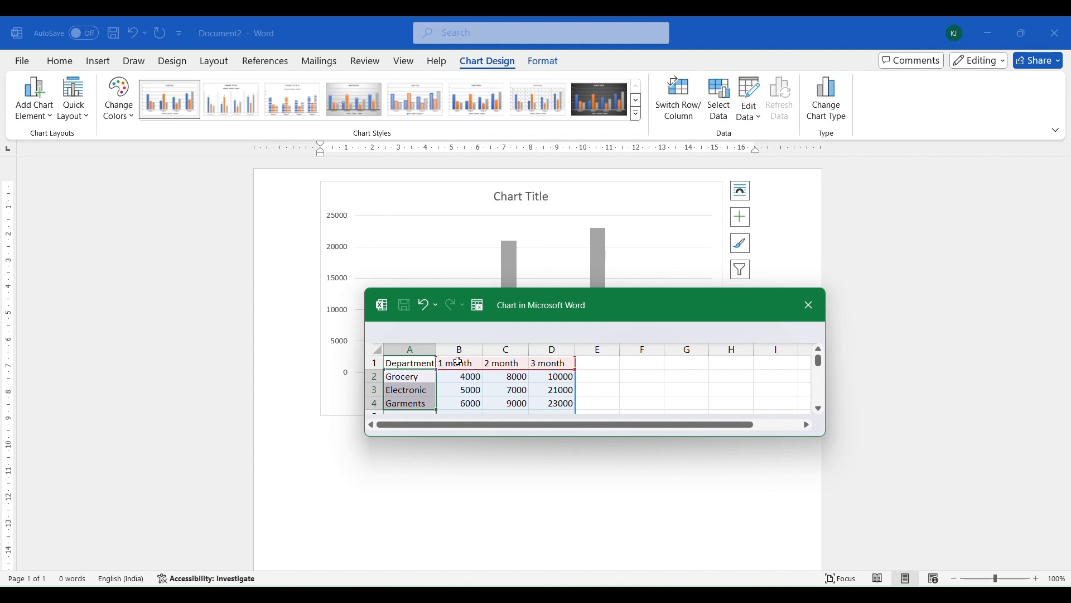
click(472, 389)
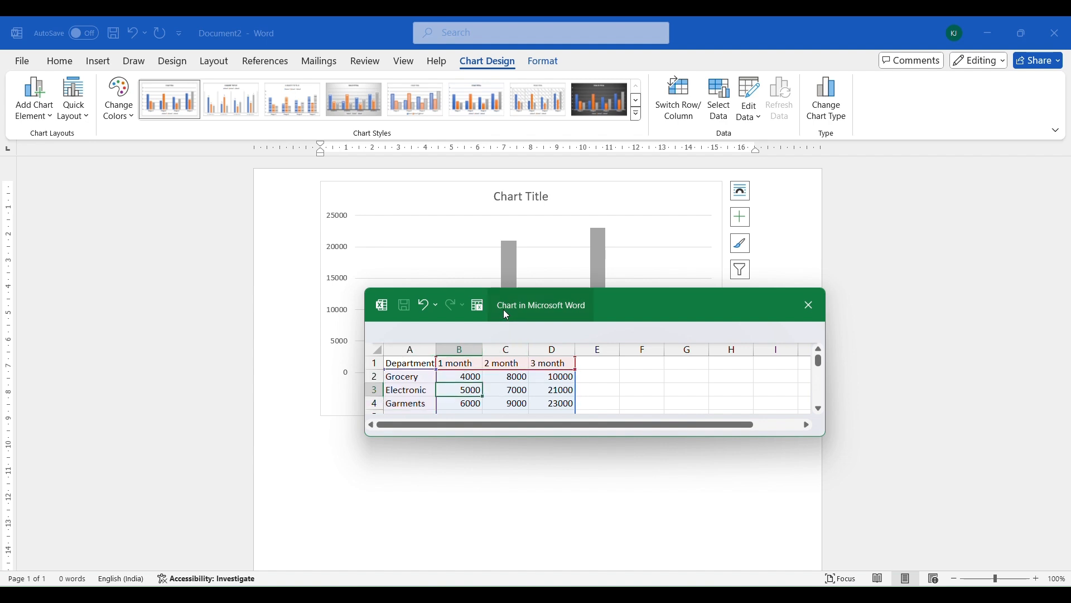
Step: Move the data sheet clear of the chart and examine the monthly column values for Grocery, Electronic and Garments
drag(504, 309, 750, 54)
click(589, 286)
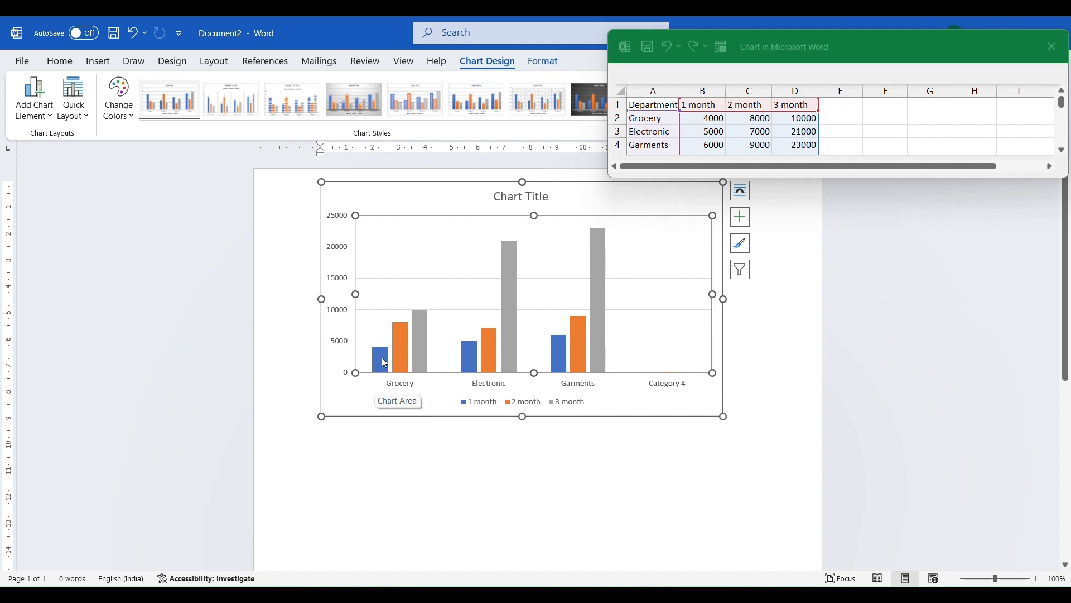
mouse_move(382, 371)
mouse_move(405, 342)
mouse_move(431, 317)
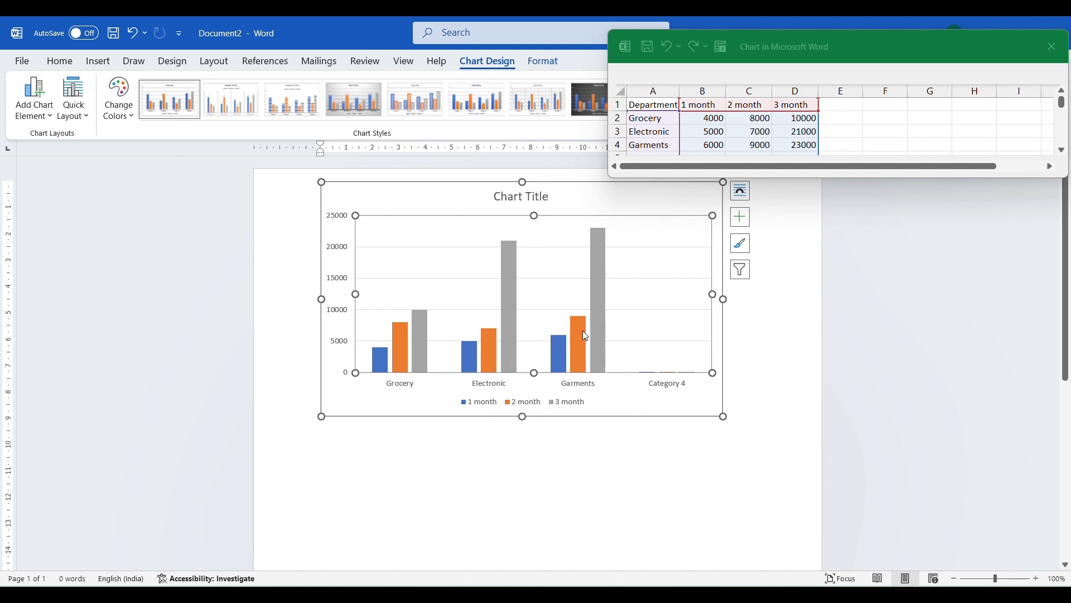
click(491, 388)
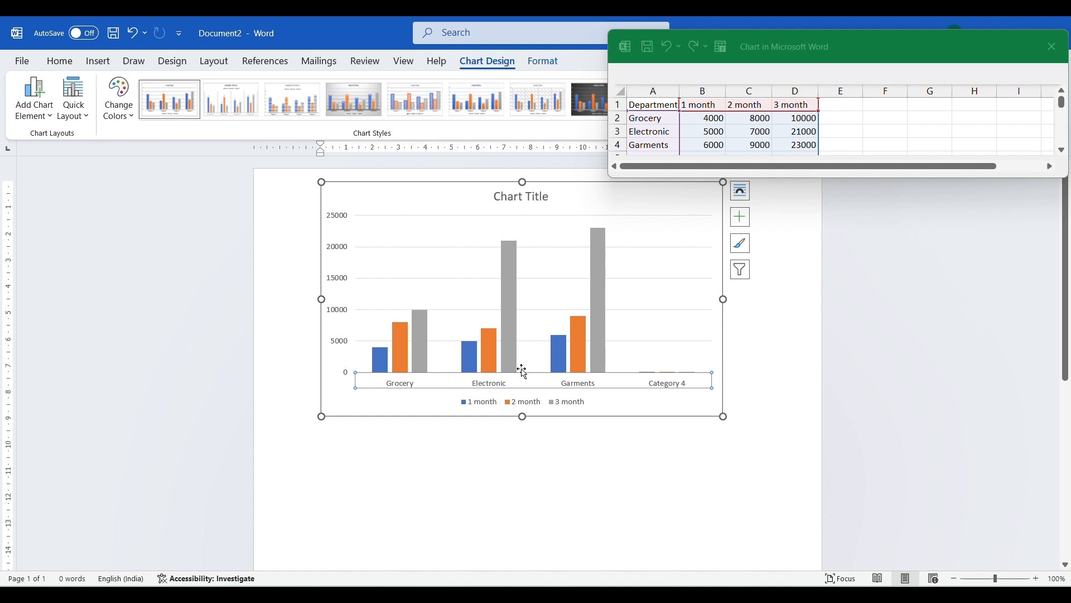
mouse_move(472, 357)
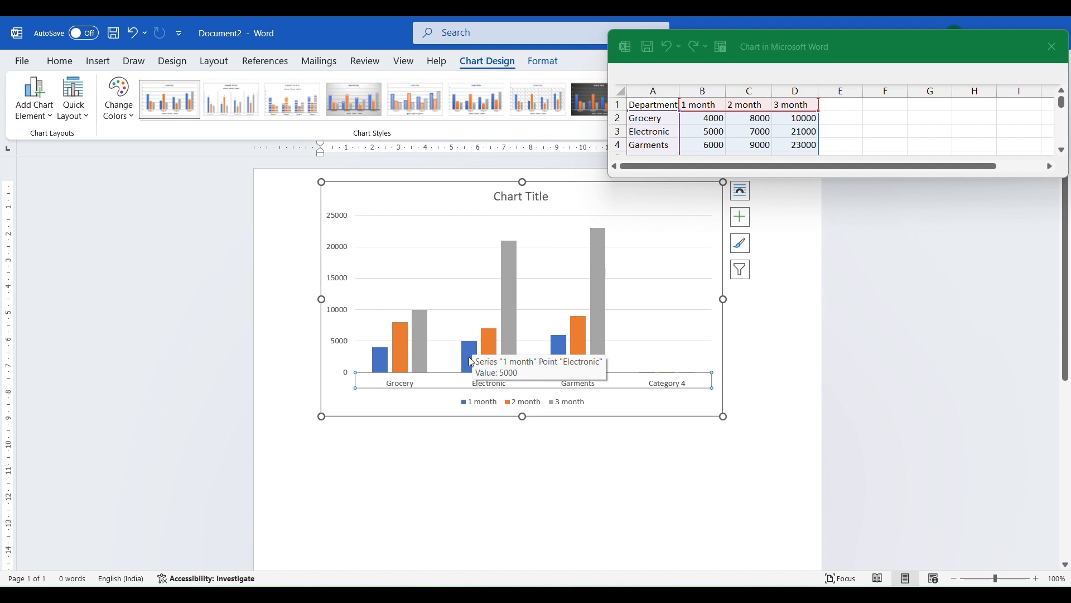
mouse_move(491, 339)
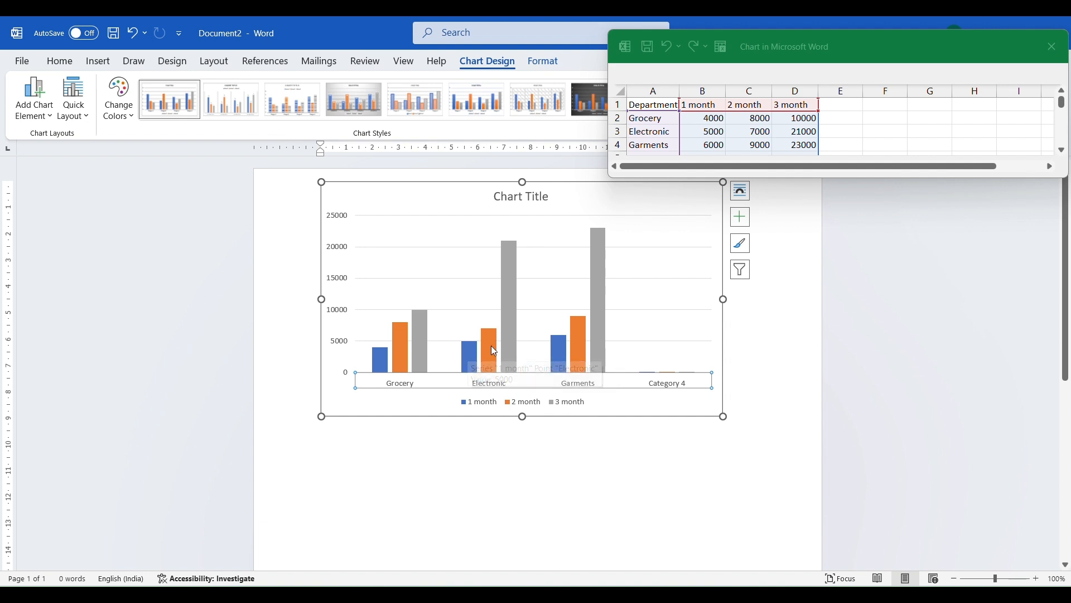
mouse_move(514, 357)
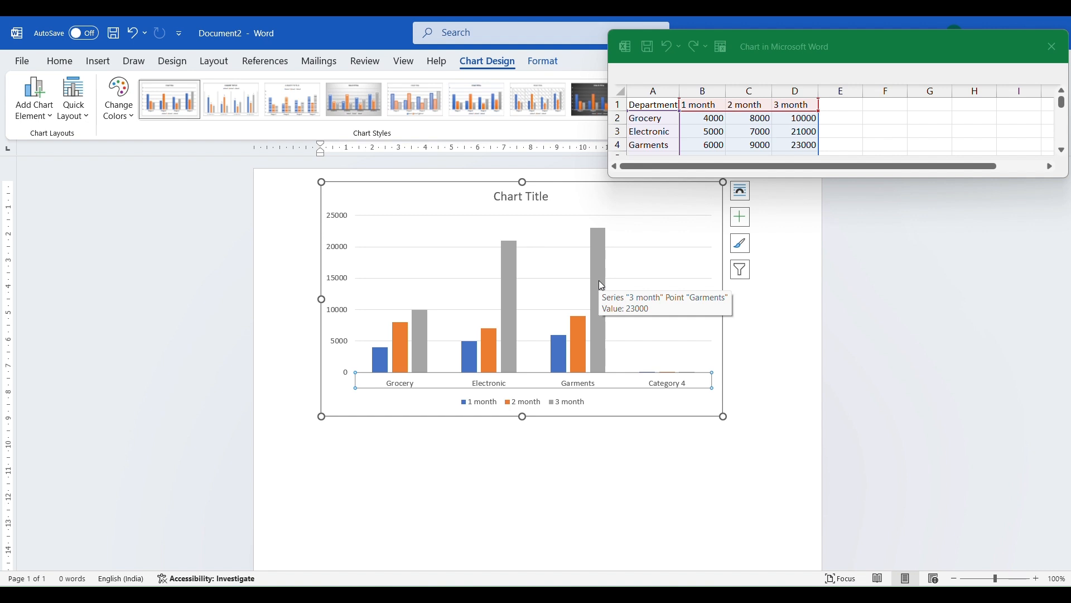
Step: Close the chart's data sheet and preview the style with outlined, unfilled columns without applying it
click(1051, 47)
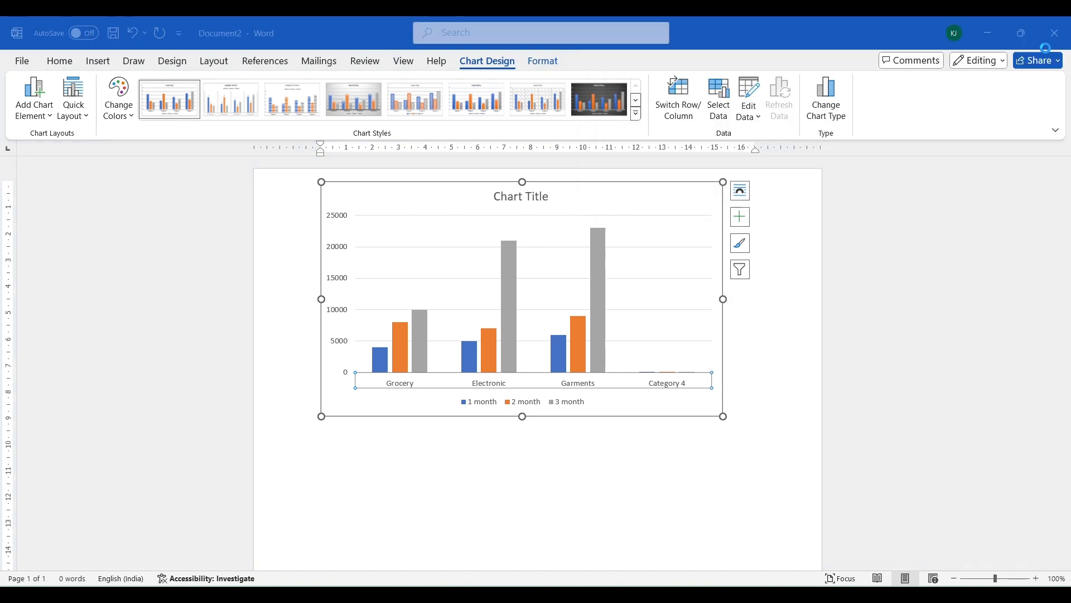
click(636, 114)
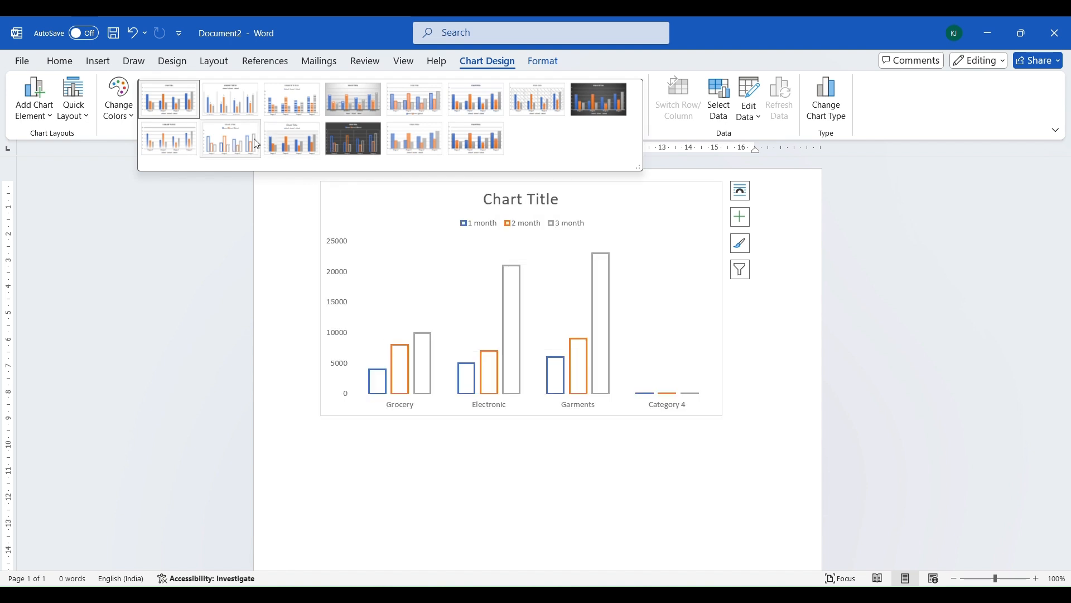
click(790, 253)
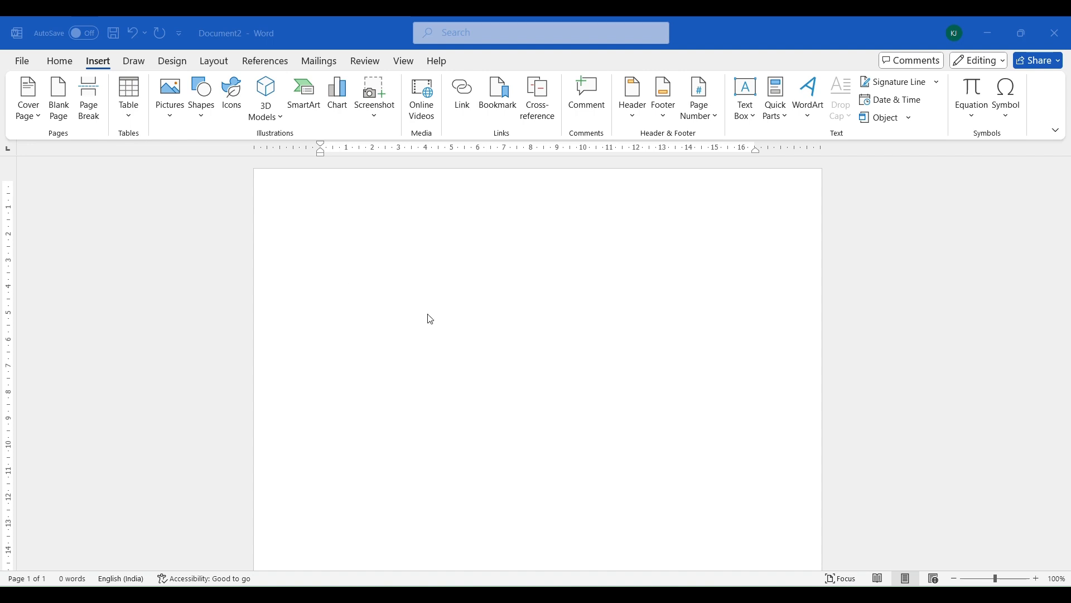
Step: Examine the Screenshot tool's list of available windows and its Screen Clipping option
click(502, 321)
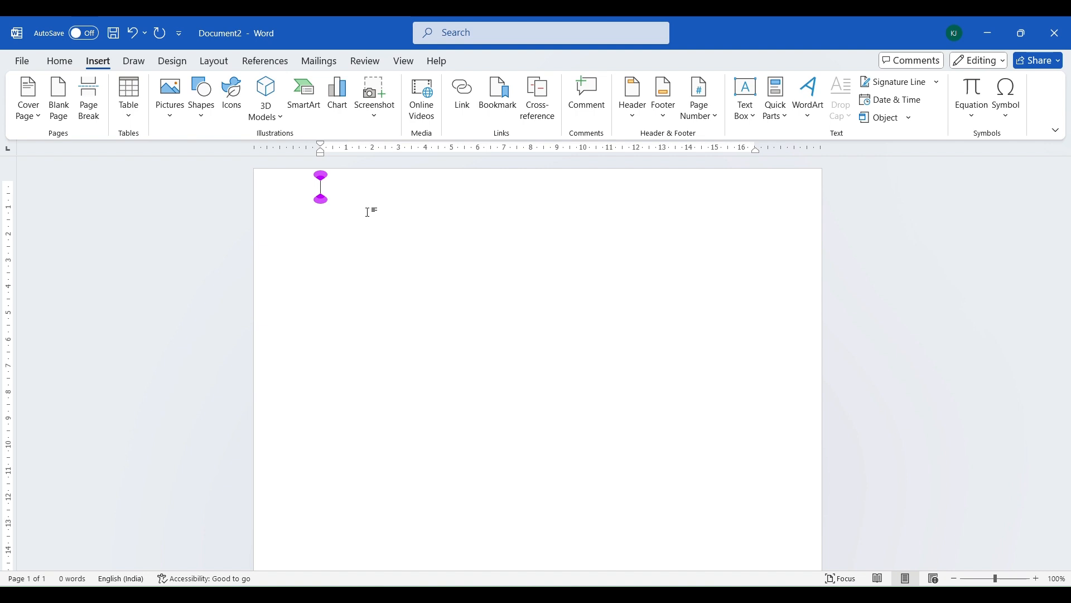
click(375, 100)
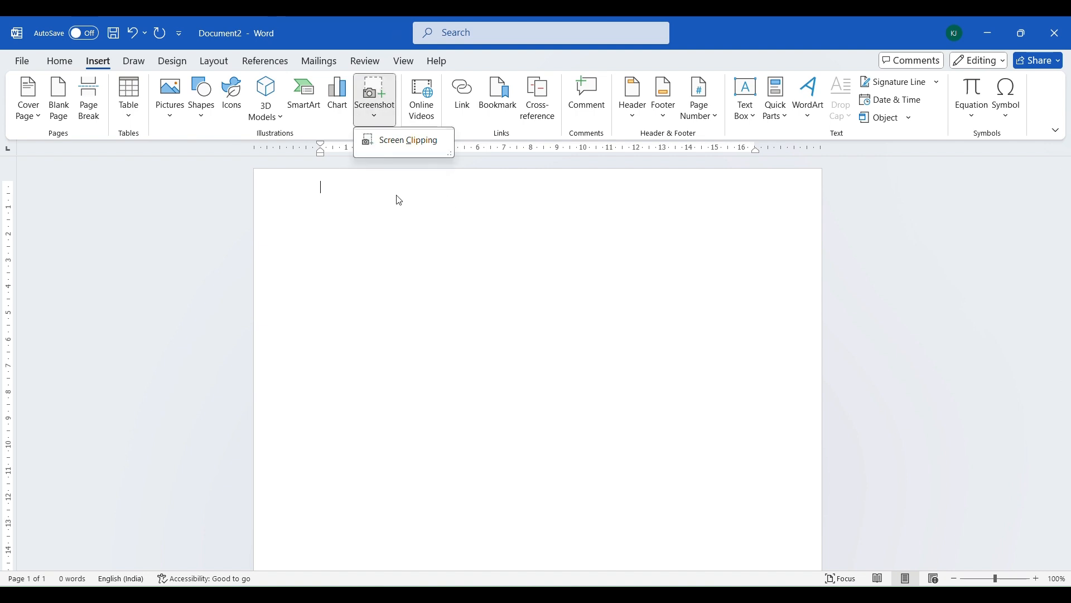
click(374, 103)
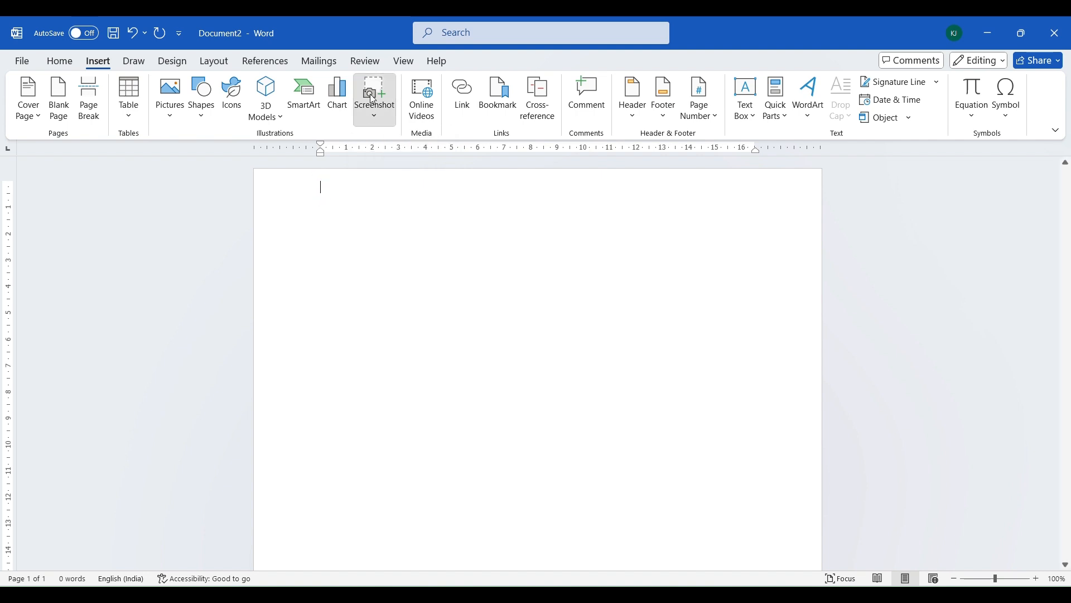
click(375, 103)
click(458, 45)
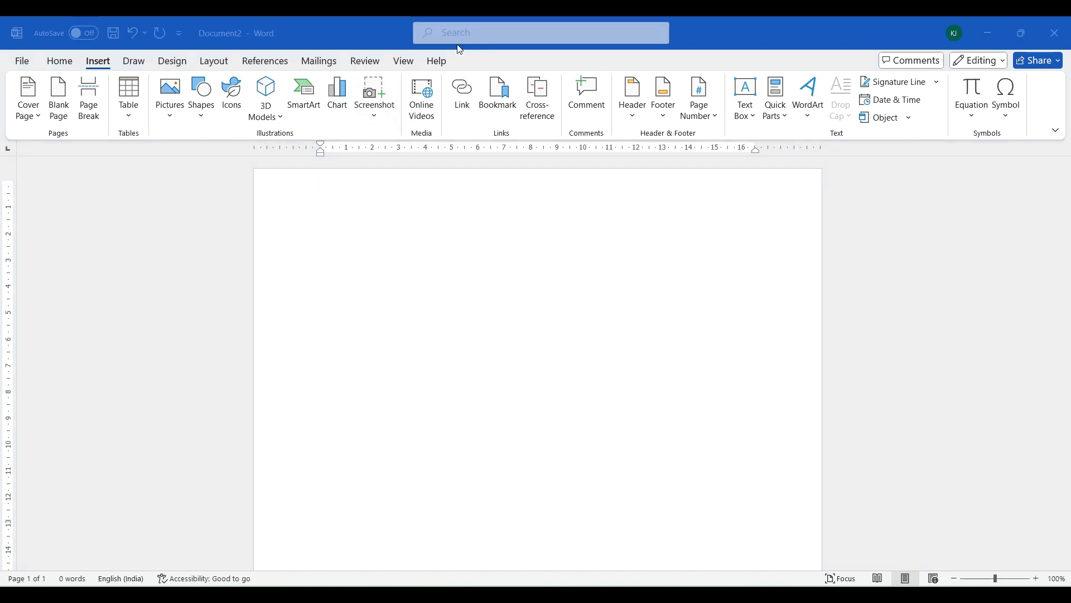
click(376, 114)
click(378, 118)
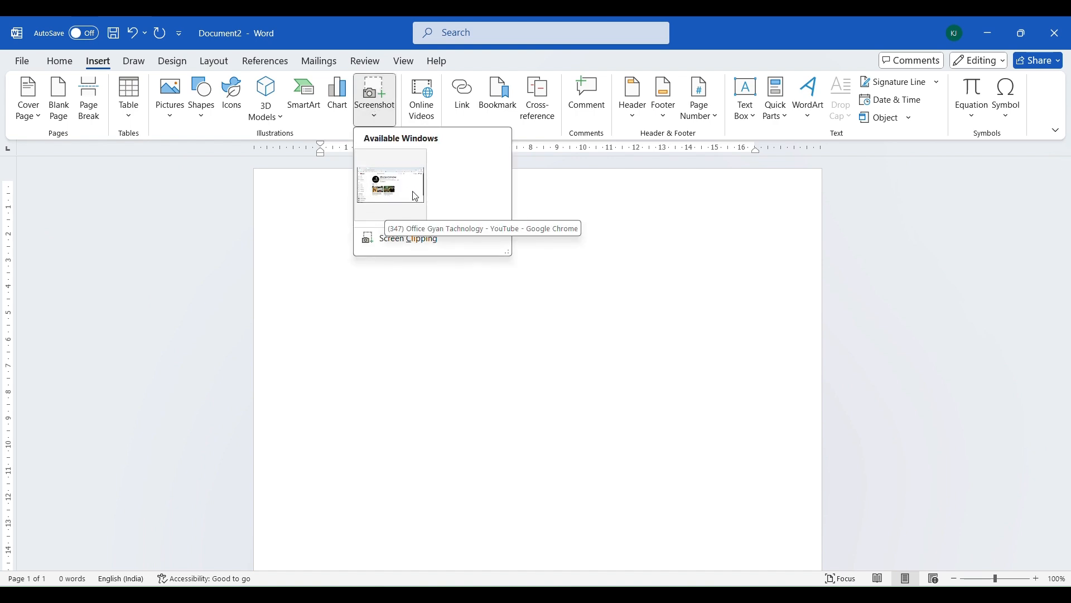
click(405, 209)
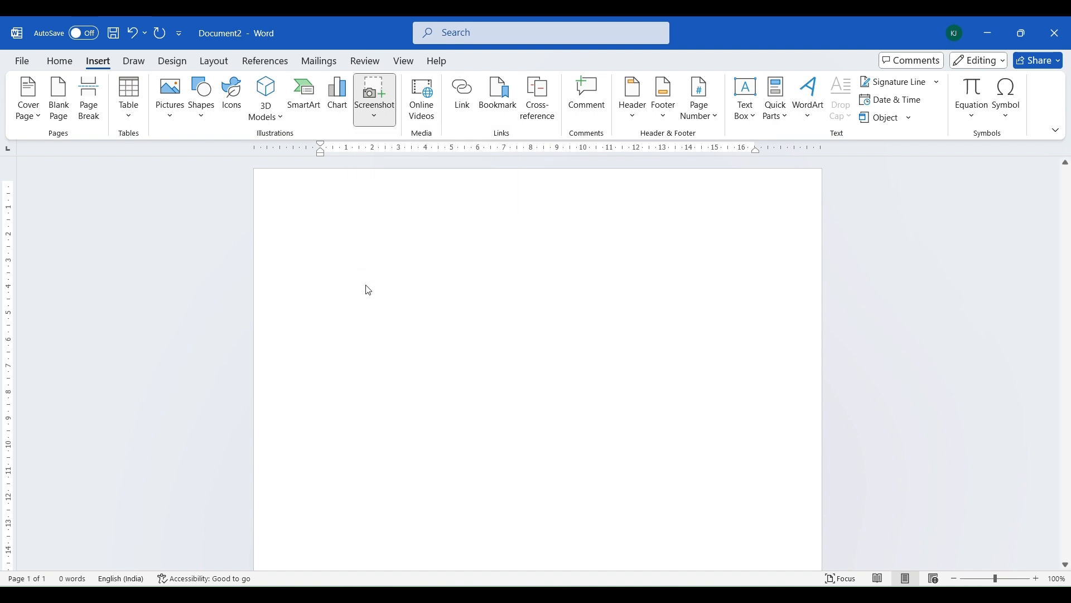
Step: Switch to Chrome to view the Office Gyan Tachnology YouTube channel page and return to Word
mouse_move(453, 594)
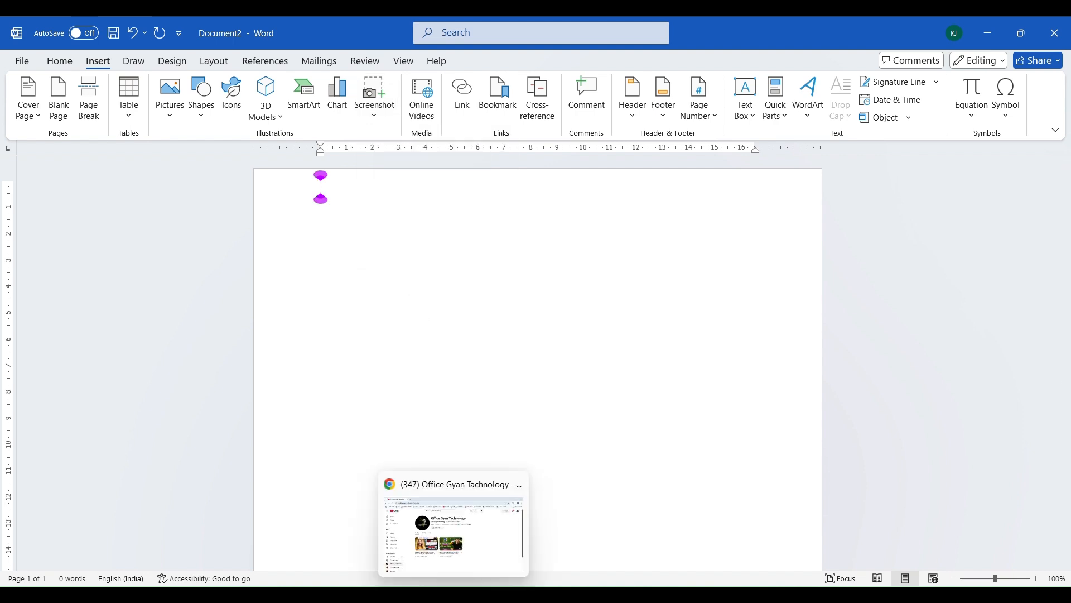
click(454, 595)
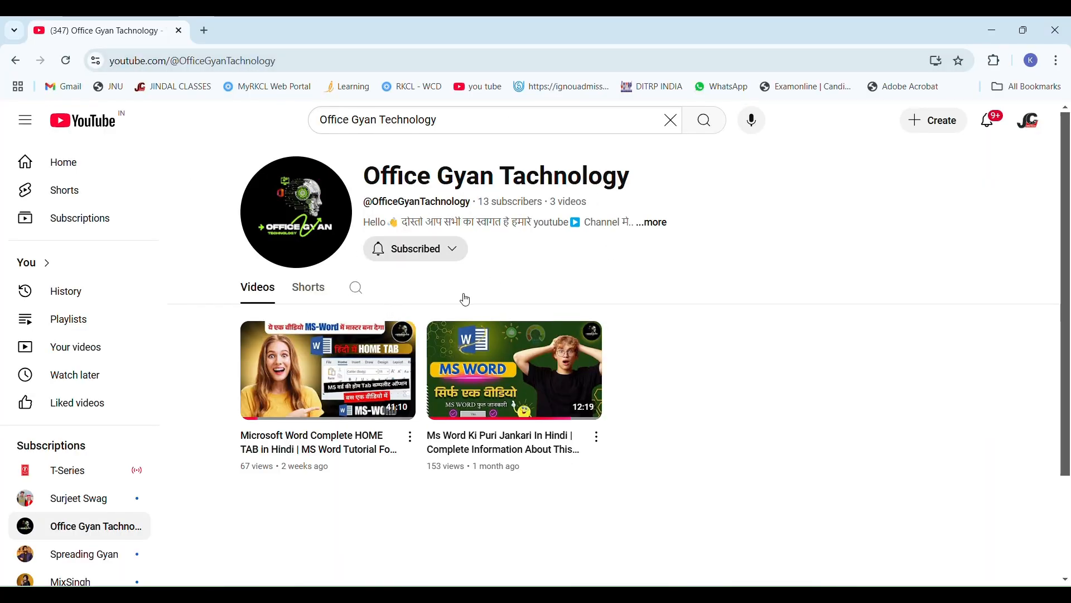
click(453, 595)
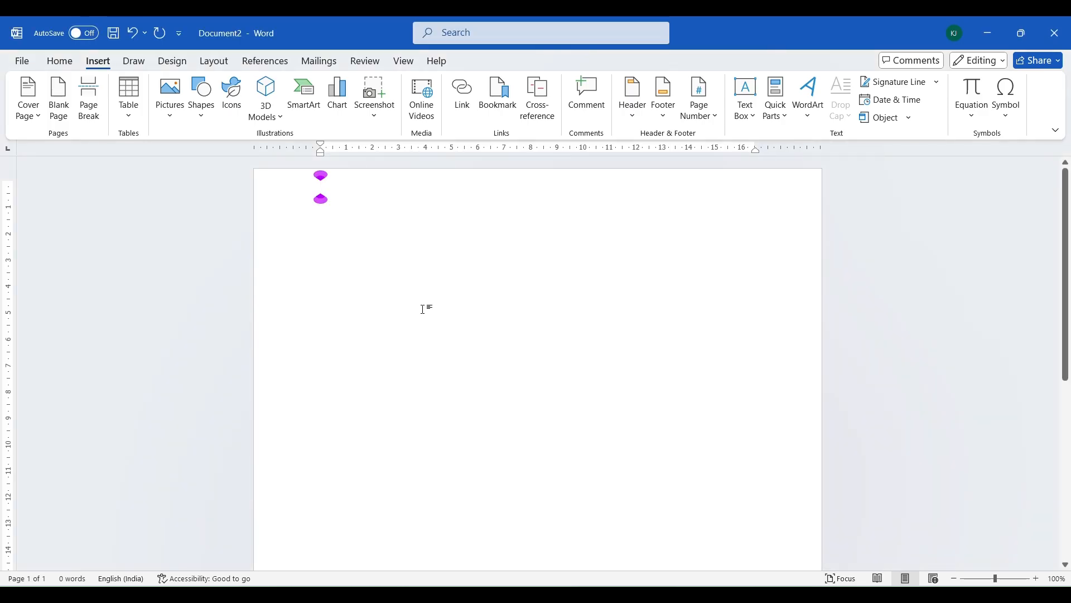
Step: Try to capture a screen clipping of the YouTube channel page
click(375, 100)
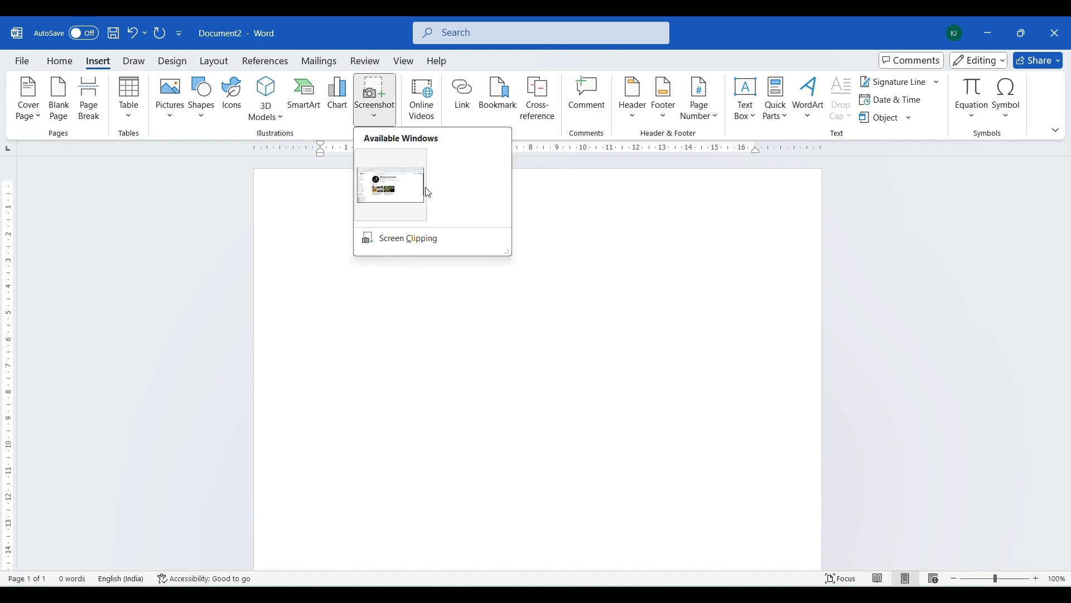
click(416, 239)
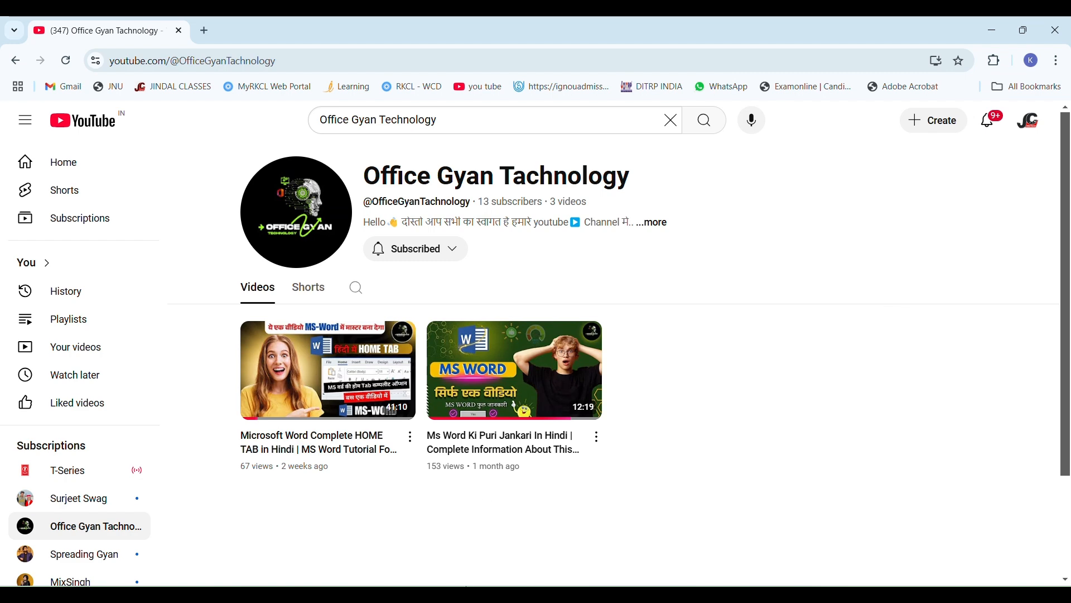
key(Escape)
Step: Insert a screenshot of the YouTube channel window and change its text wrapping so it can be moved freely
click(375, 95)
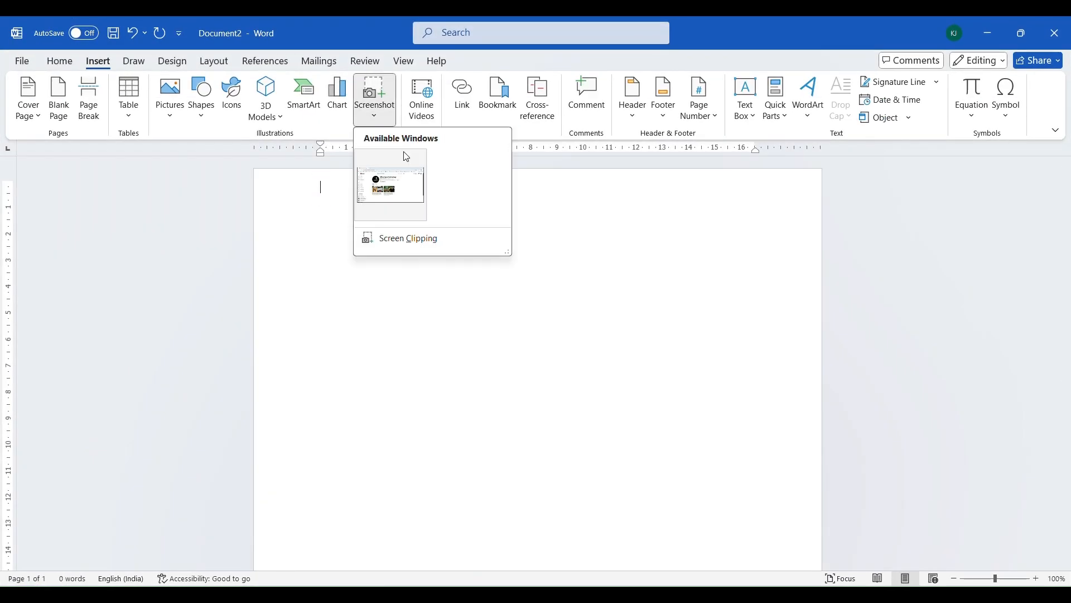
click(404, 174)
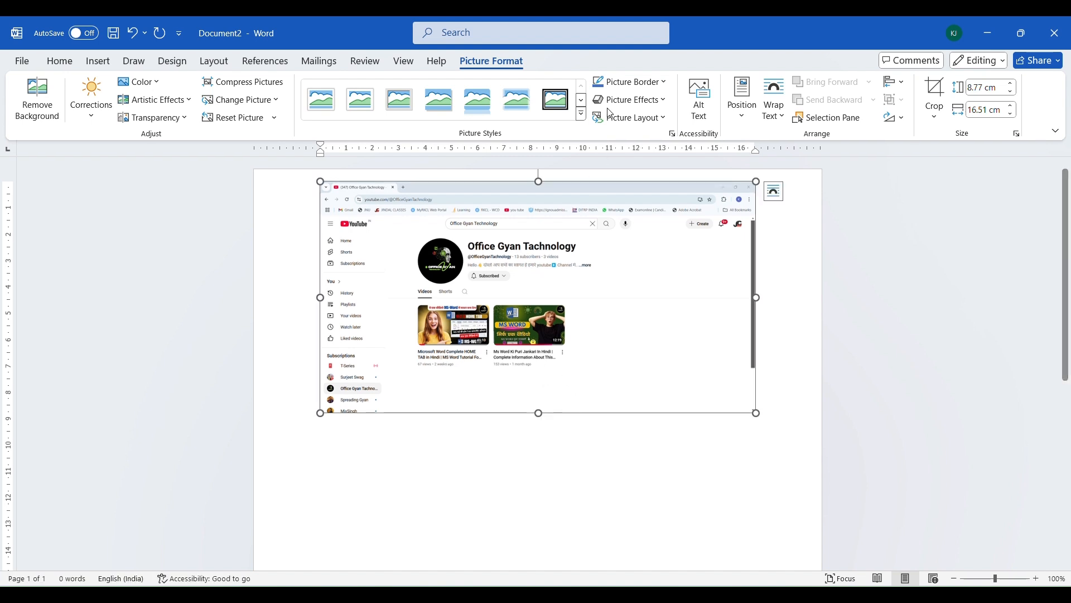
click(774, 103)
click(789, 246)
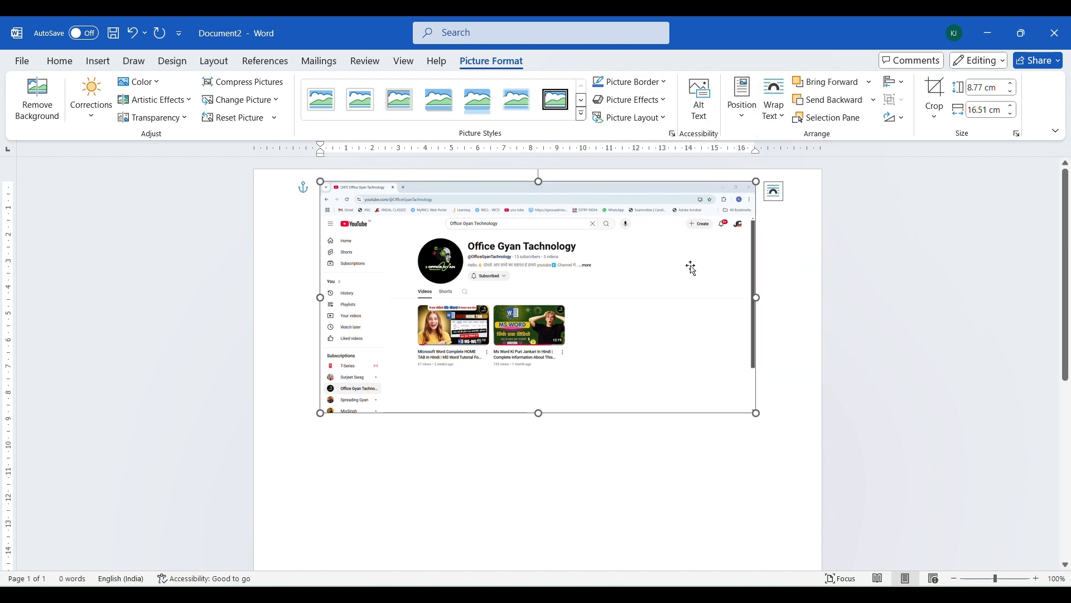
Step: Reposition and enlarge the floating screenshot to about 12.5 × 23.5 cm, and delete it from the page
drag(756, 179, 710, 256)
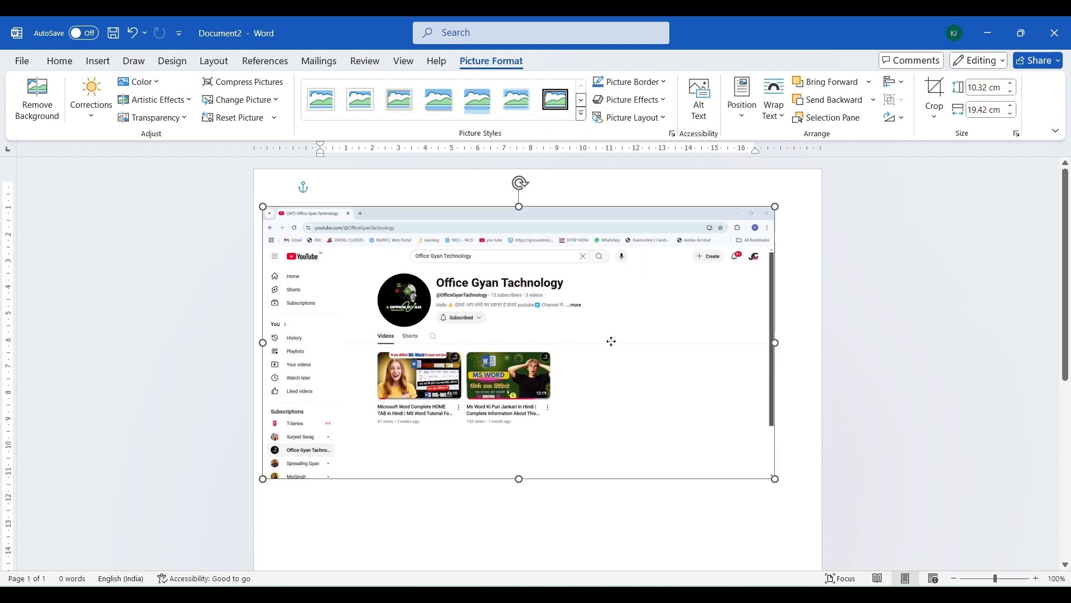
drag(771, 207, 861, 163)
drag(747, 288, 747, 298)
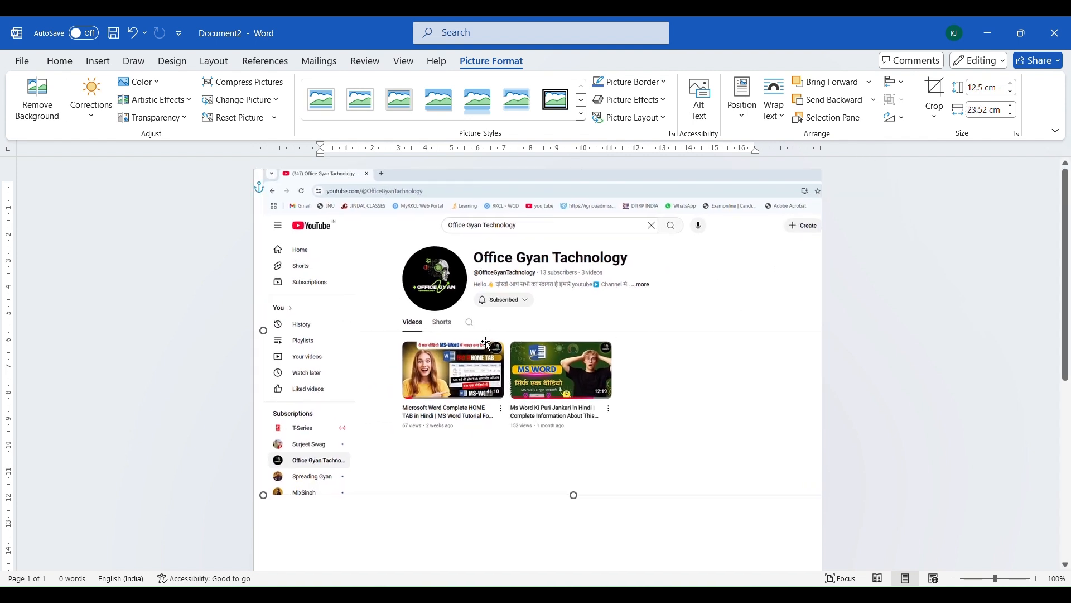
key(Delete)
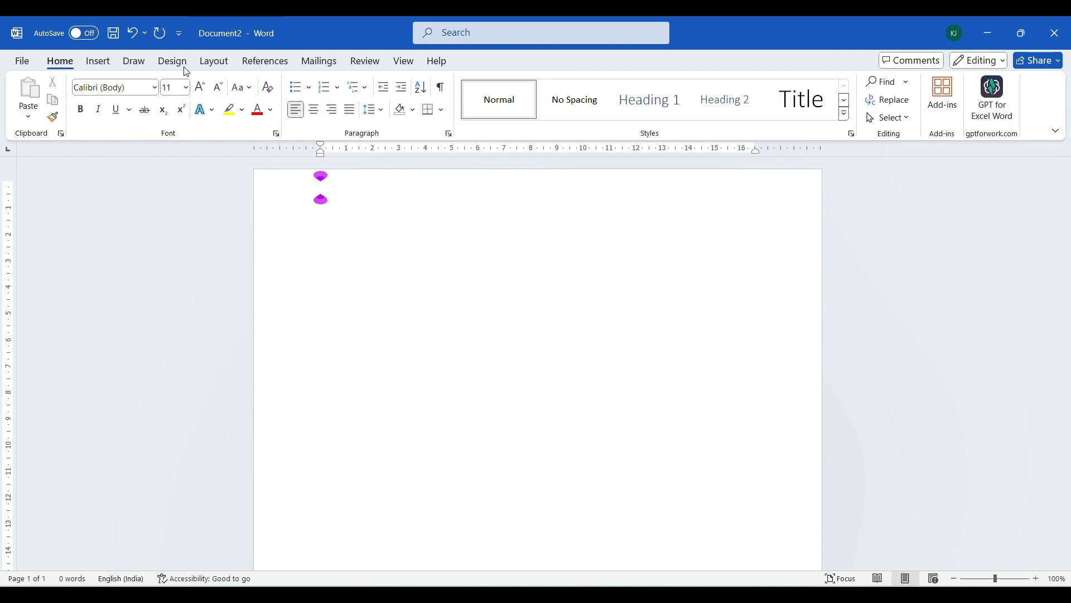
Step: Open the online video insertion dialog and dismiss it without adding a video
click(97, 60)
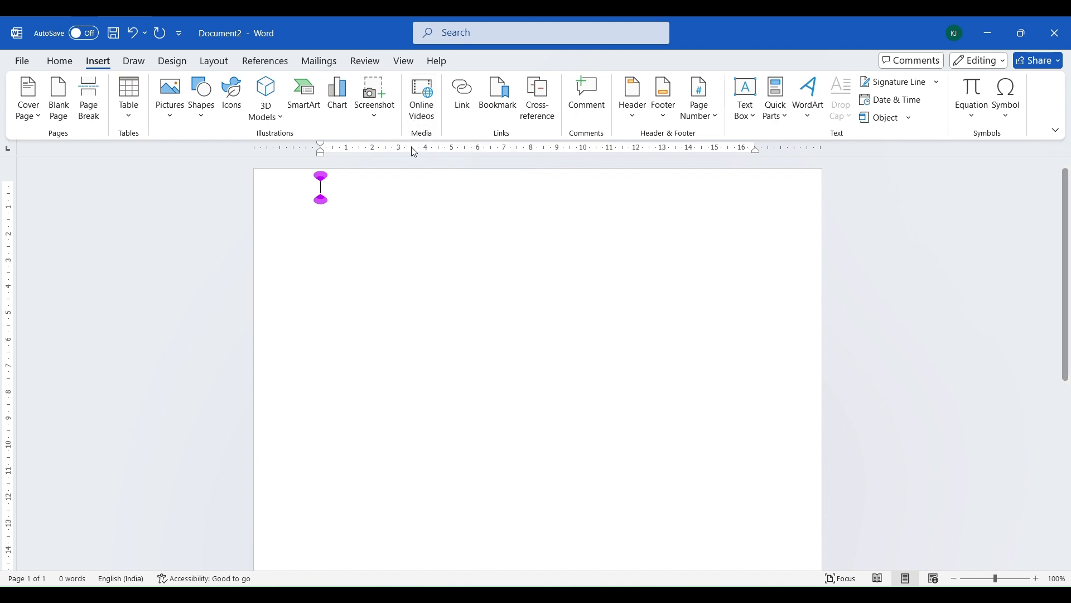
click(428, 119)
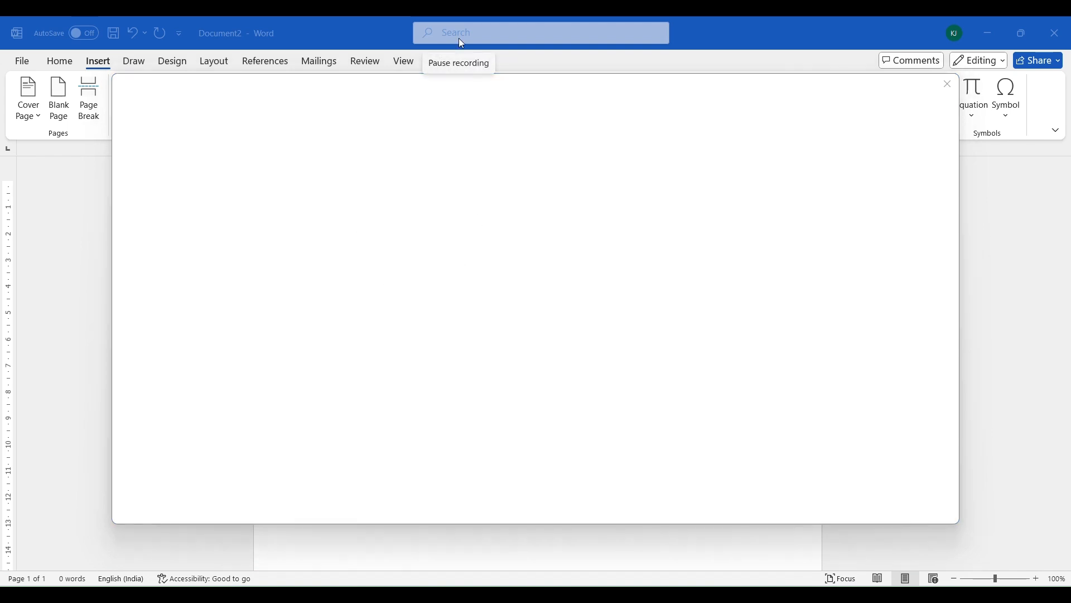
click(948, 83)
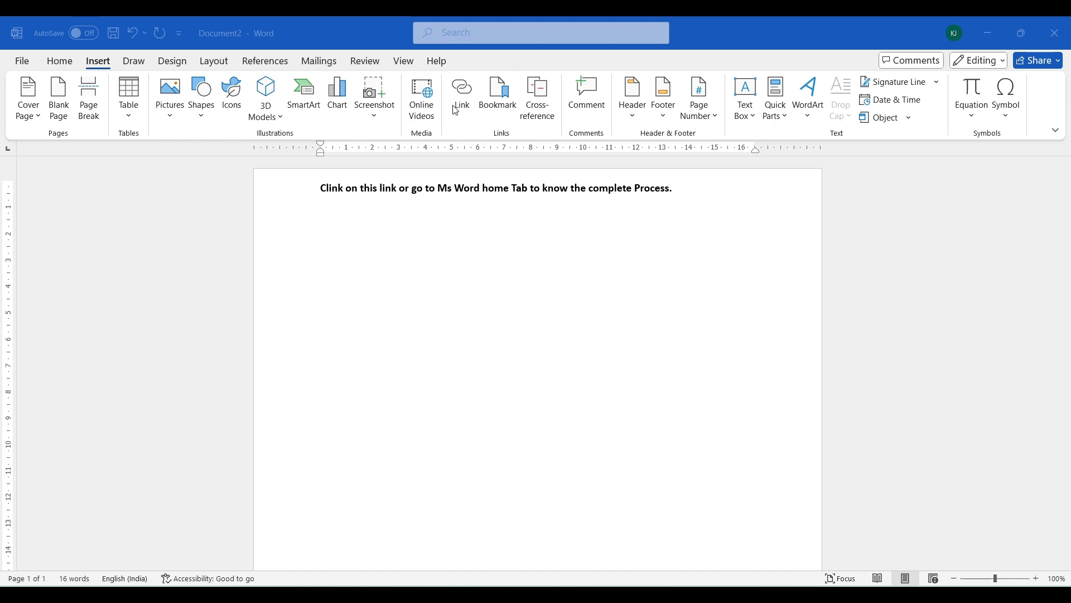
Step: Switch to Chrome, copy the web address of the Microsoft Word Complete HOME TAB video, and return to Word
click(456, 109)
mouse_move(462, 580)
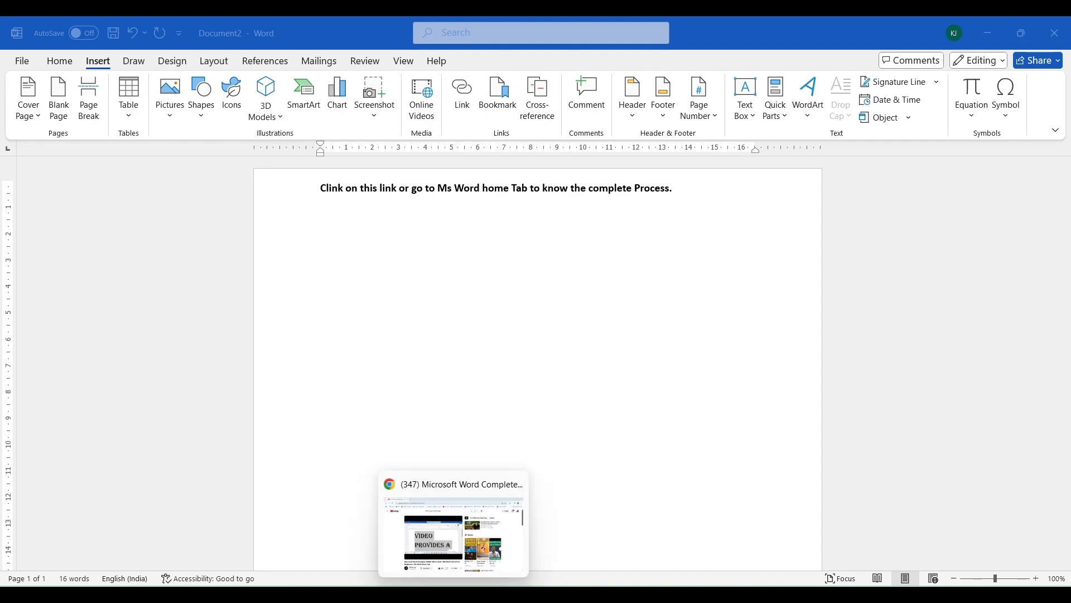
click(452, 525)
click(365, 329)
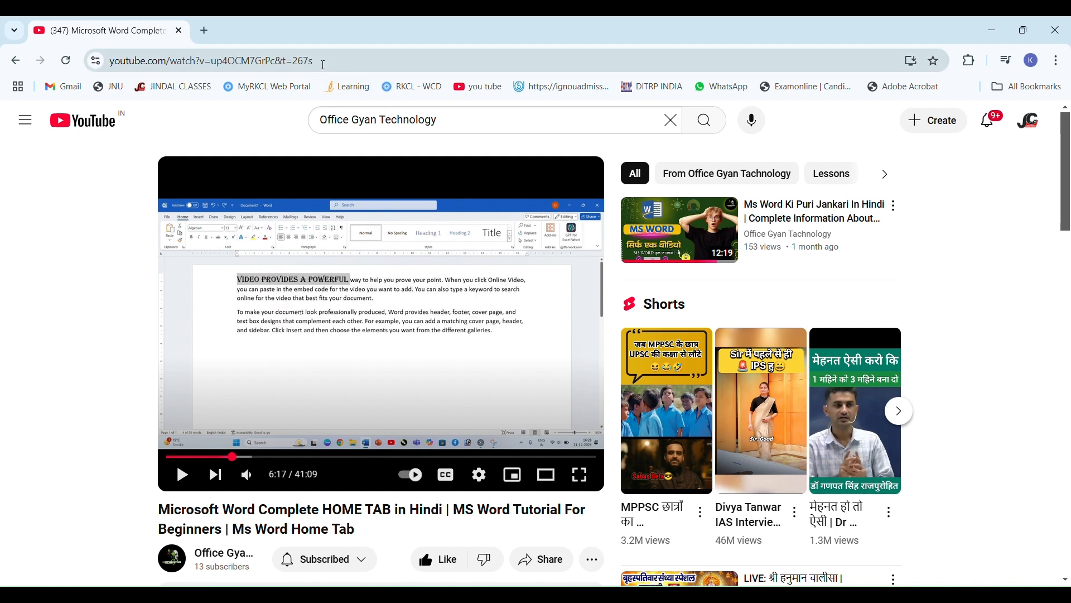
drag(314, 61, 108, 65)
key(ctrl+c)
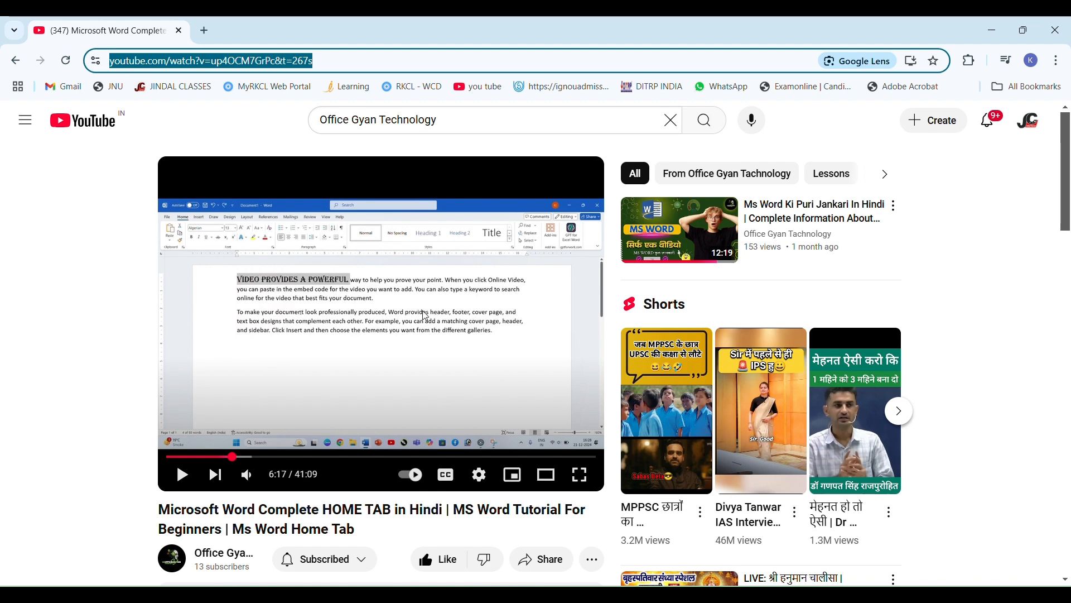
click(485, 594)
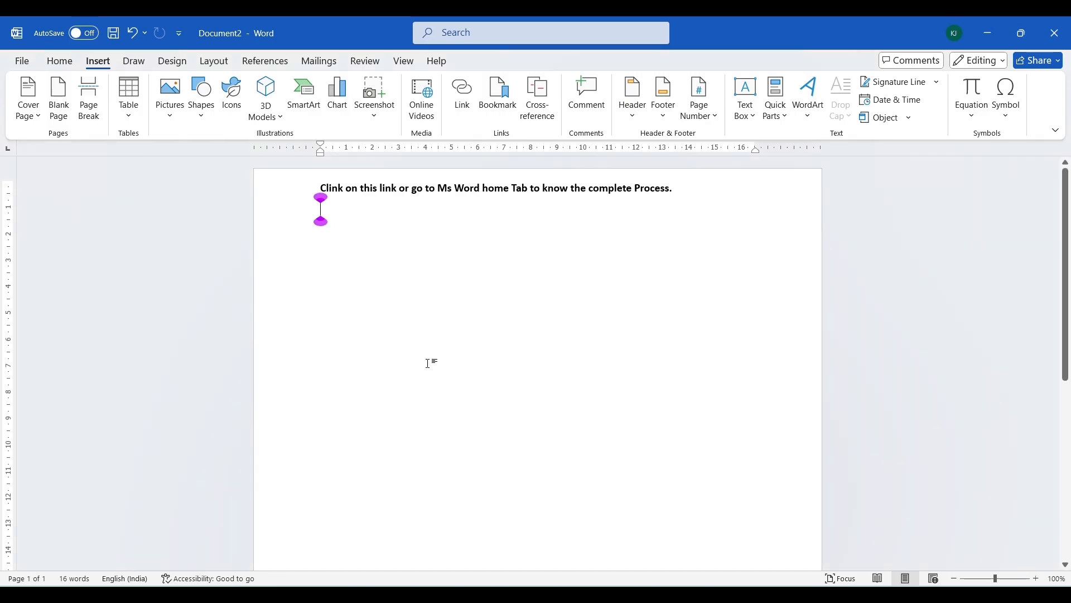
click(462, 94)
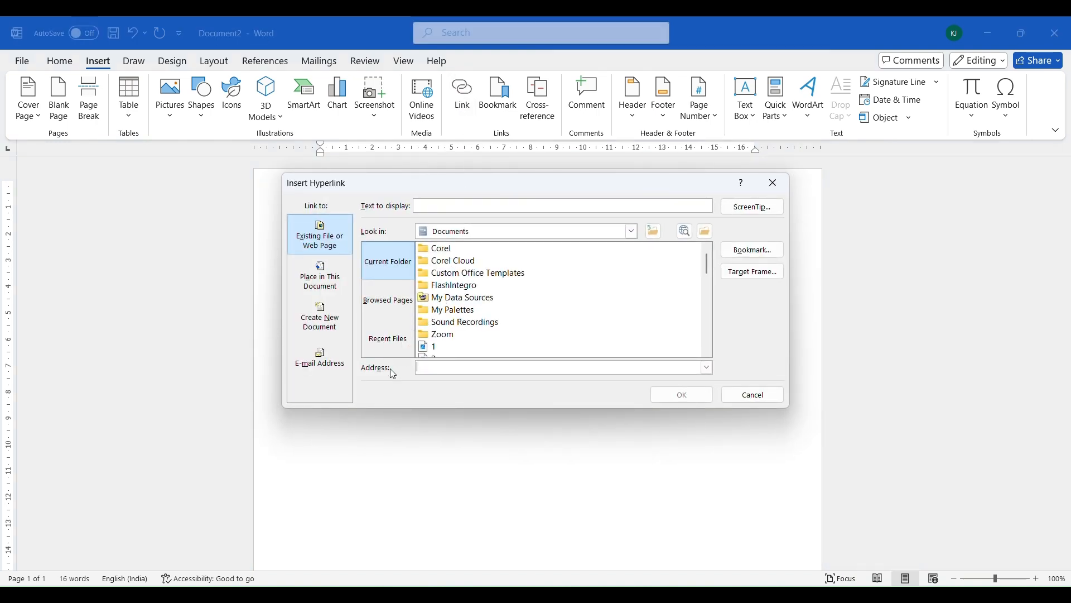
key(ctrl+v)
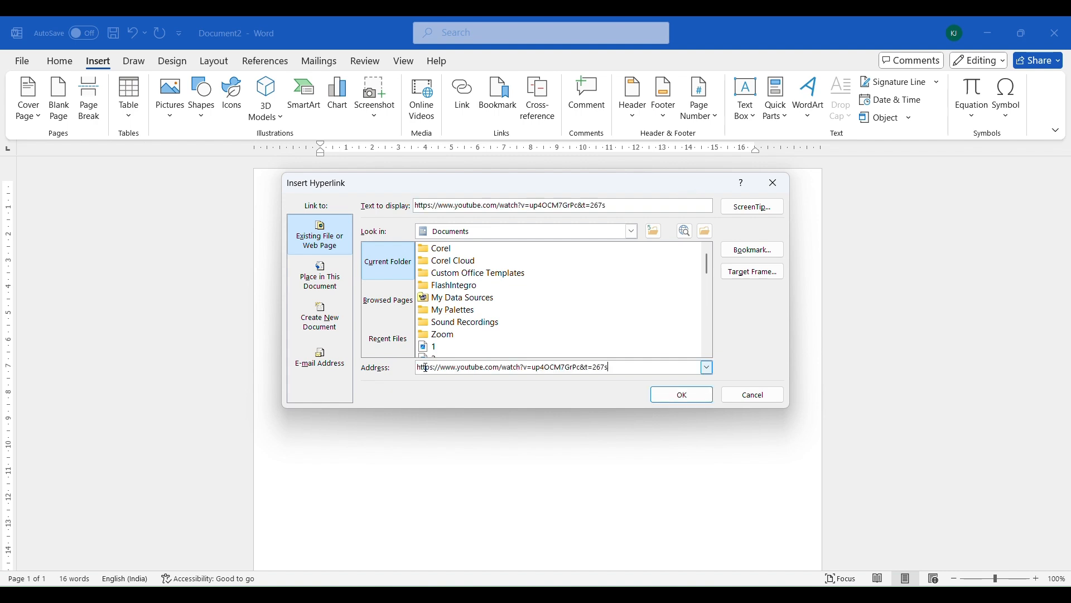
click(681, 395)
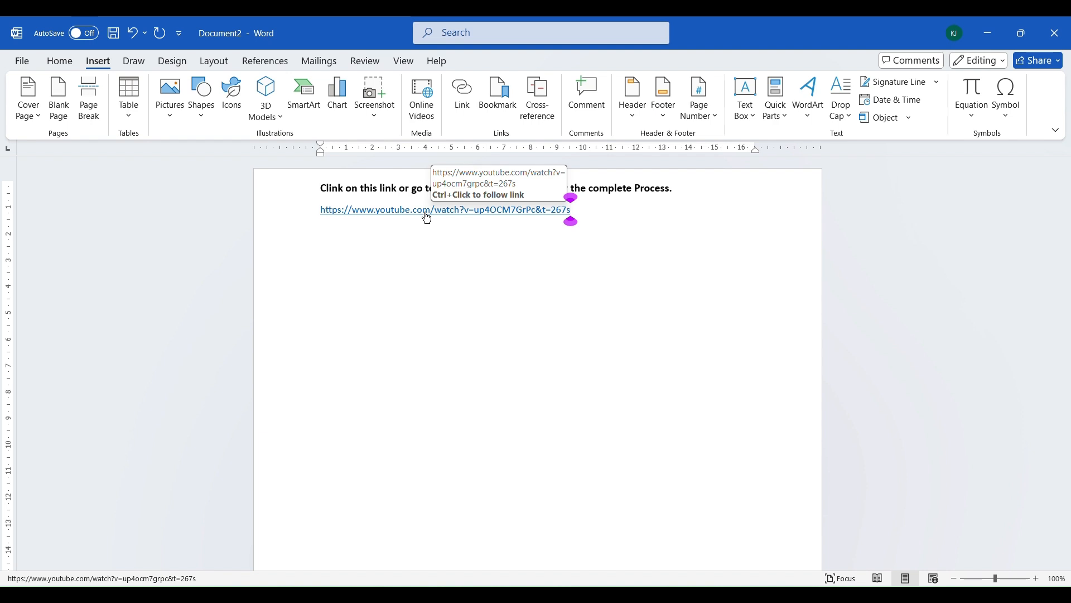
Step: Test the inserted YouTube link in the browser and view its hyperlink settings in Word without changing them
ctrl+click(426, 212)
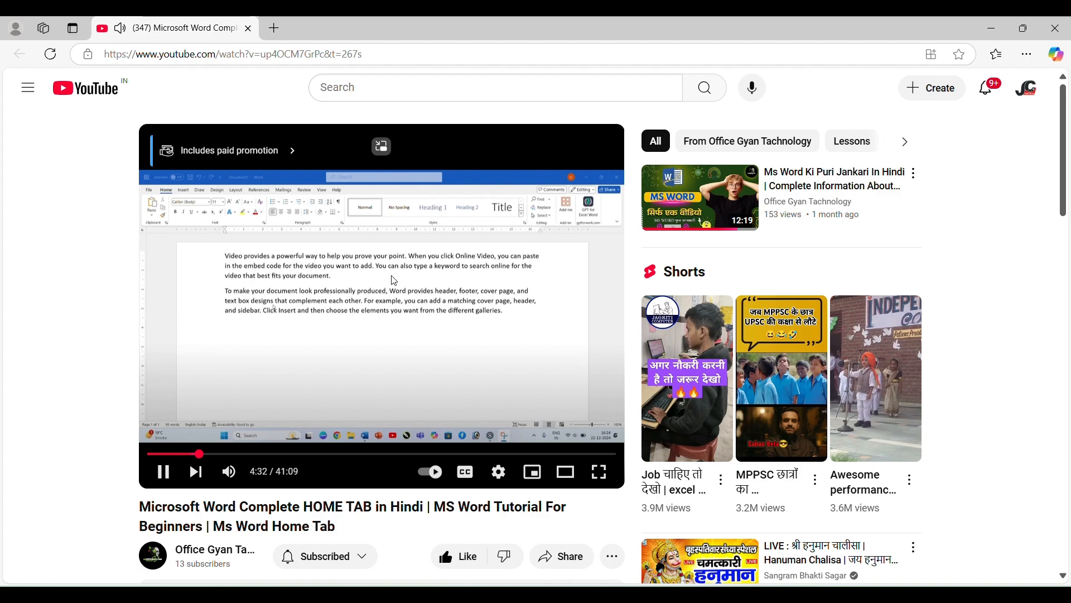
click(1055, 29)
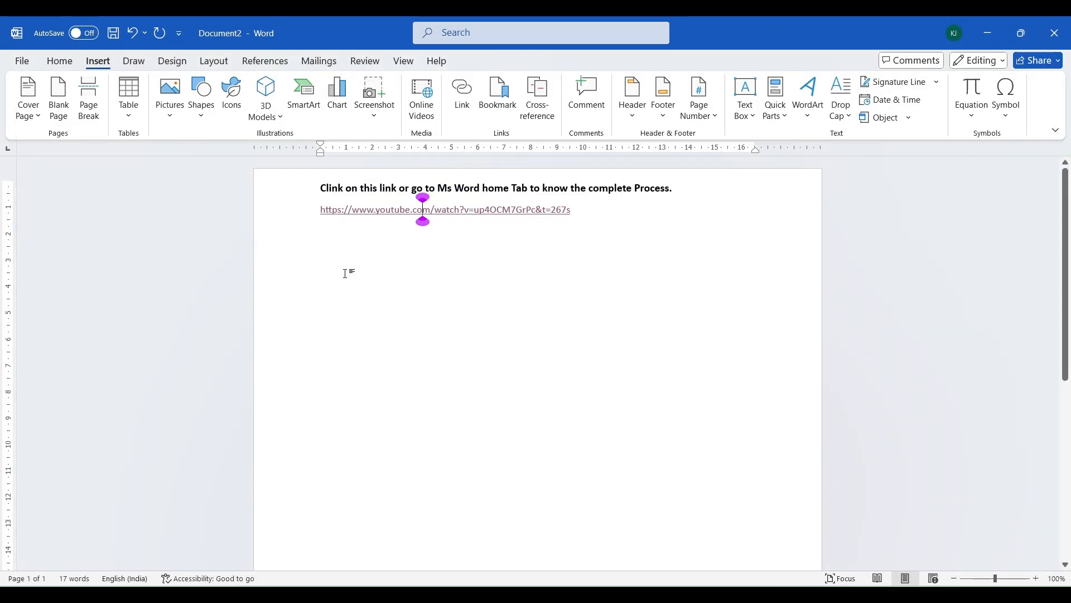
click(432, 233)
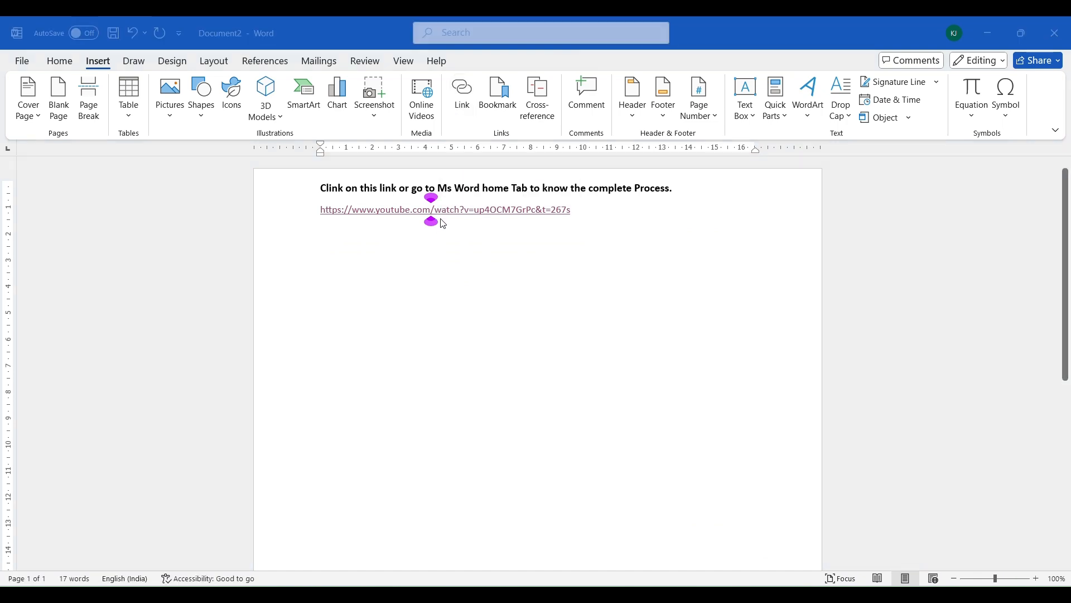
key(ctrl+k)
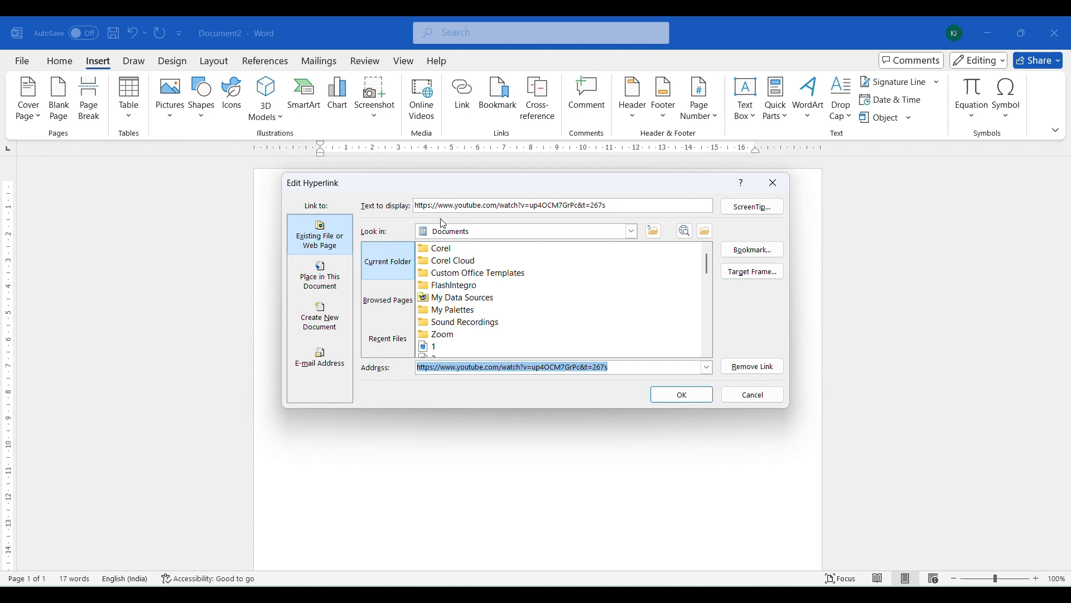
click(773, 183)
click(537, 219)
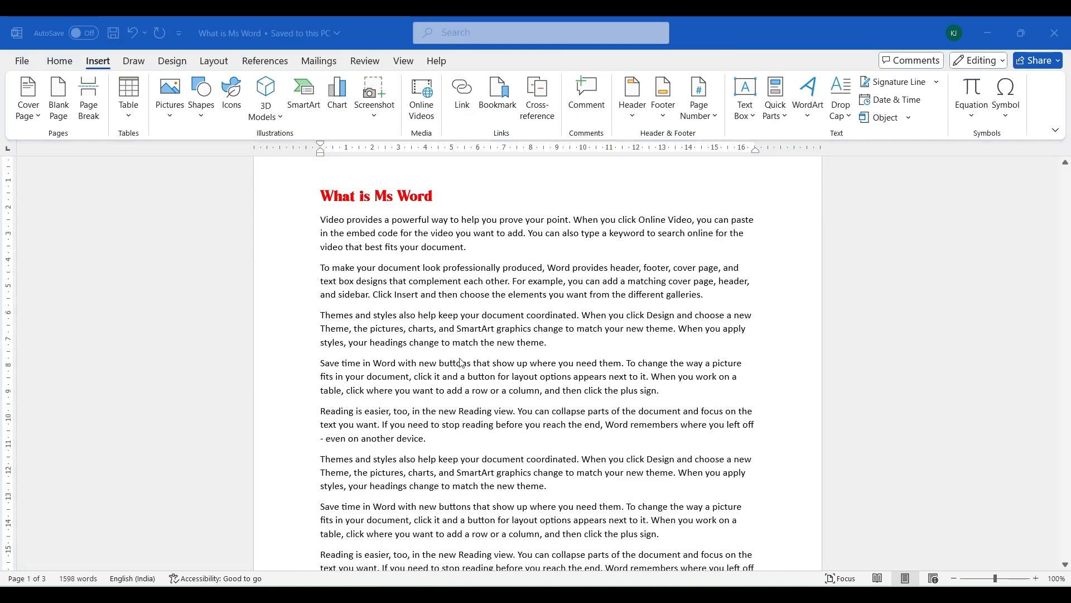
Step: Bookmark the phrase "Save time in Word" under the What is a Table heading, naming it with the first listed student's first name in lowercase
scroll(438, 358, down, 12)
scroll(439, 330, up, 5)
scroll(442, 328, up, 6)
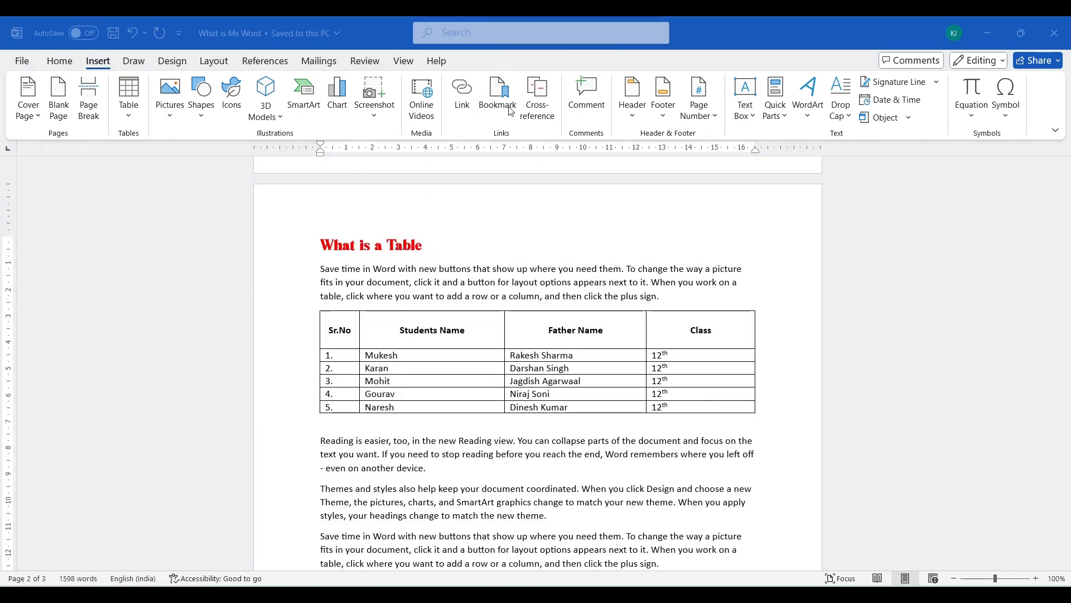
click(427, 276)
drag(416, 269, 321, 270)
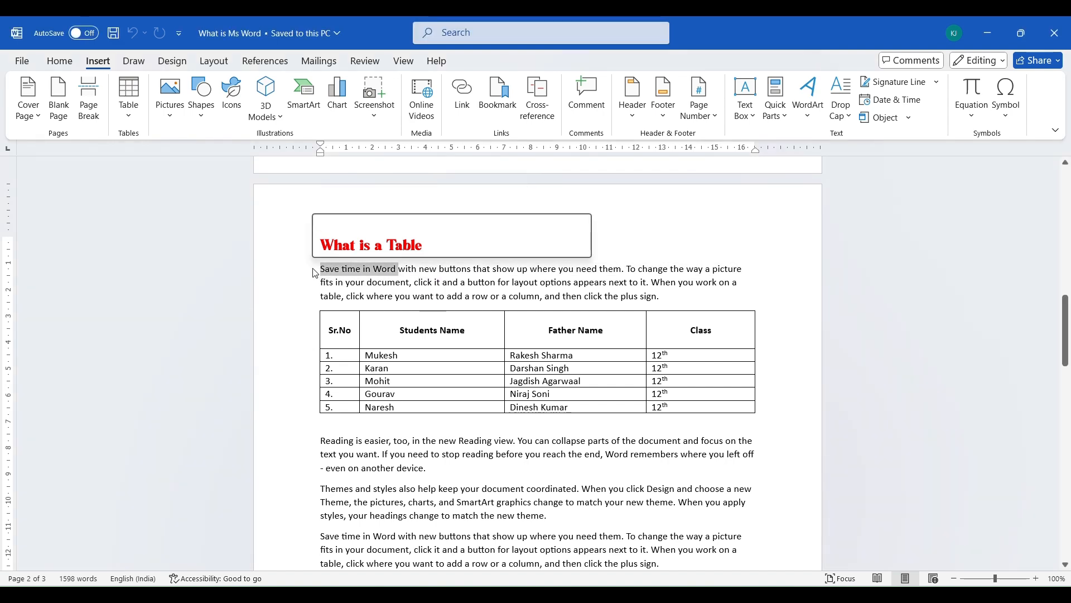
click(505, 110)
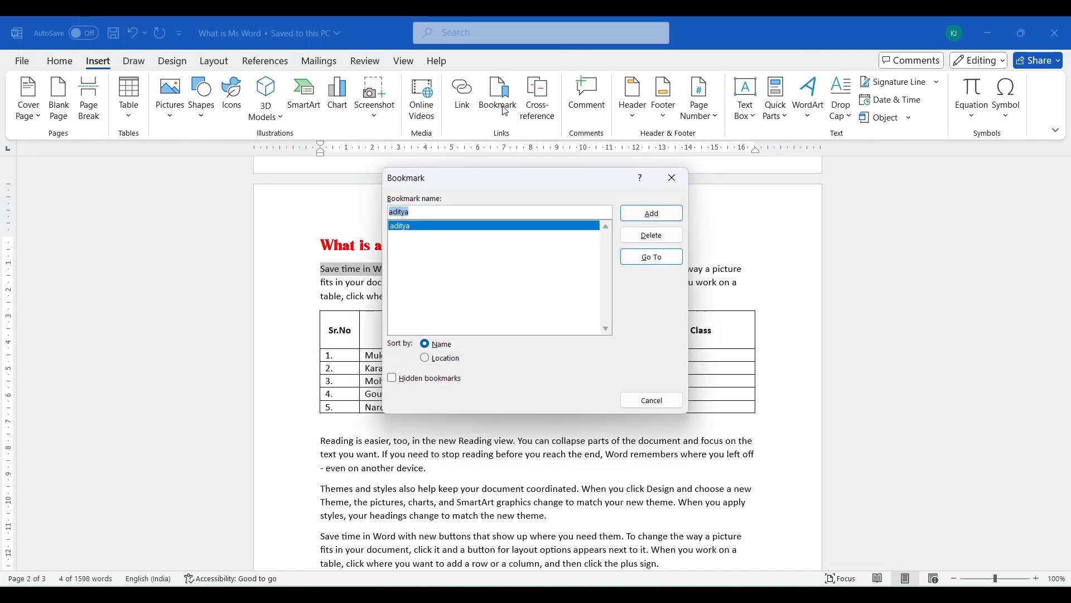
key(BackSpace)
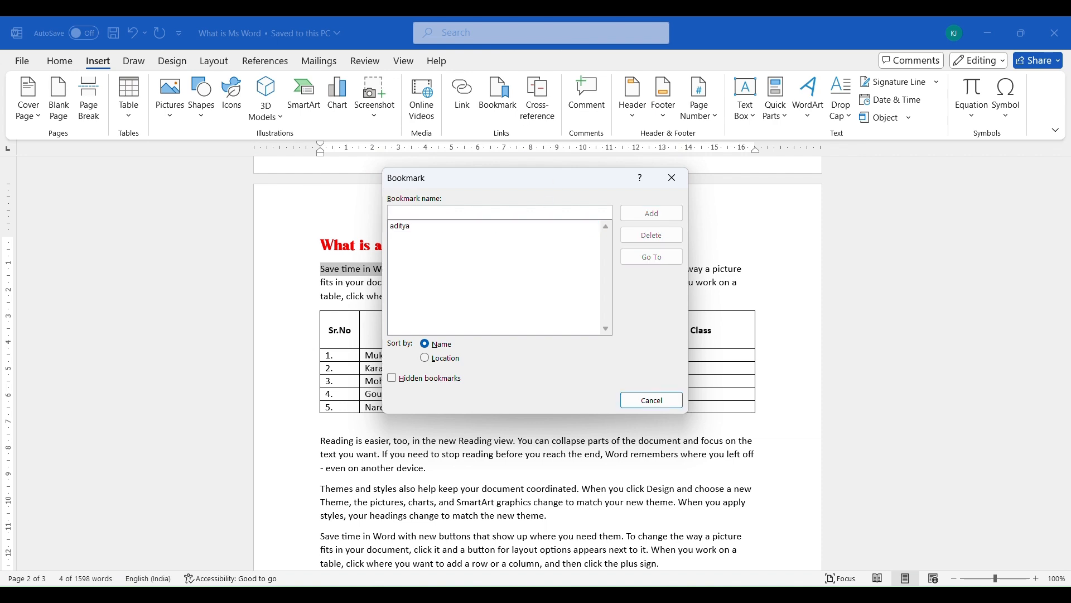
text(mukesh)
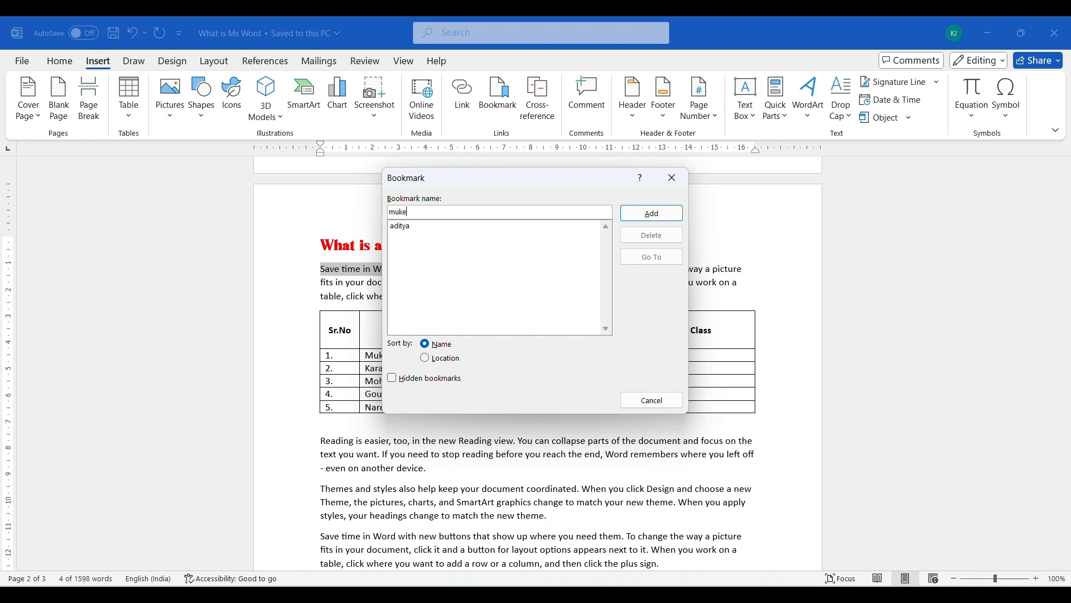
click(634, 214)
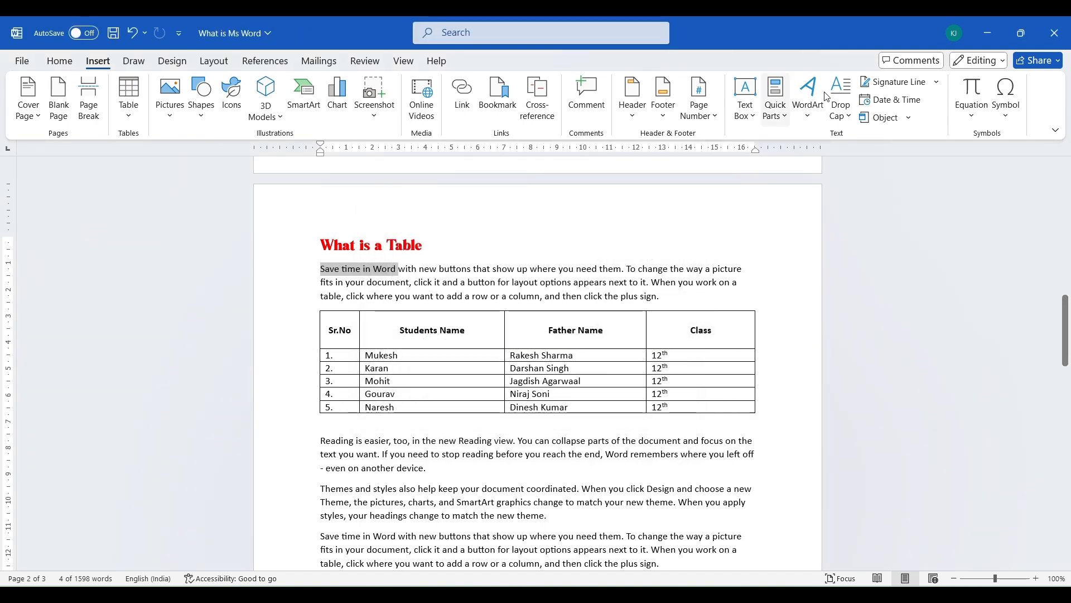
Step: Close the document with its changes saved, then reopen What is Ms Word from the recent files
click(1055, 33)
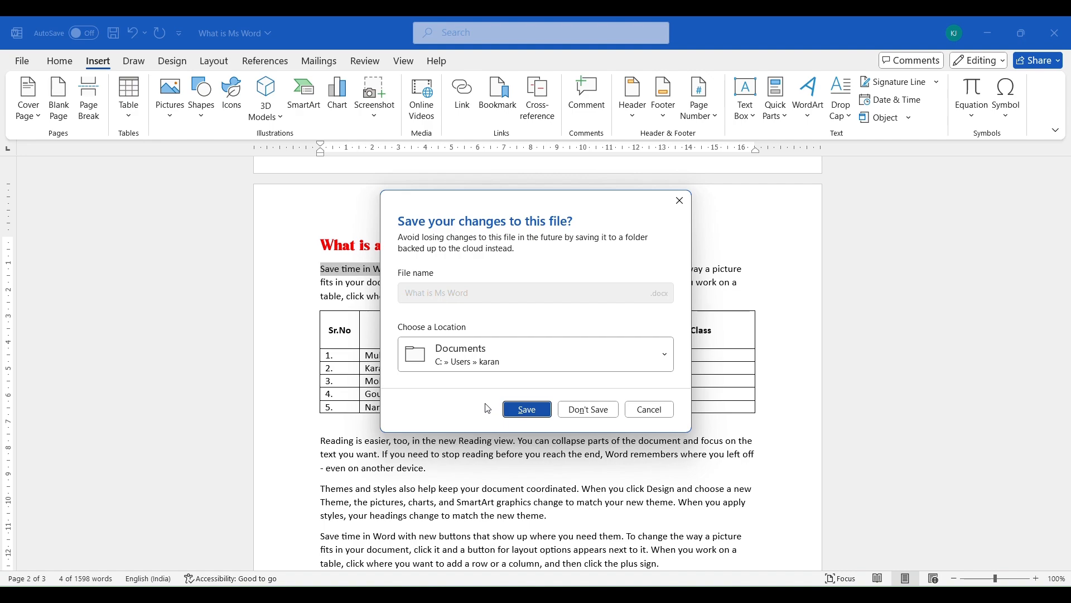
click(526, 409)
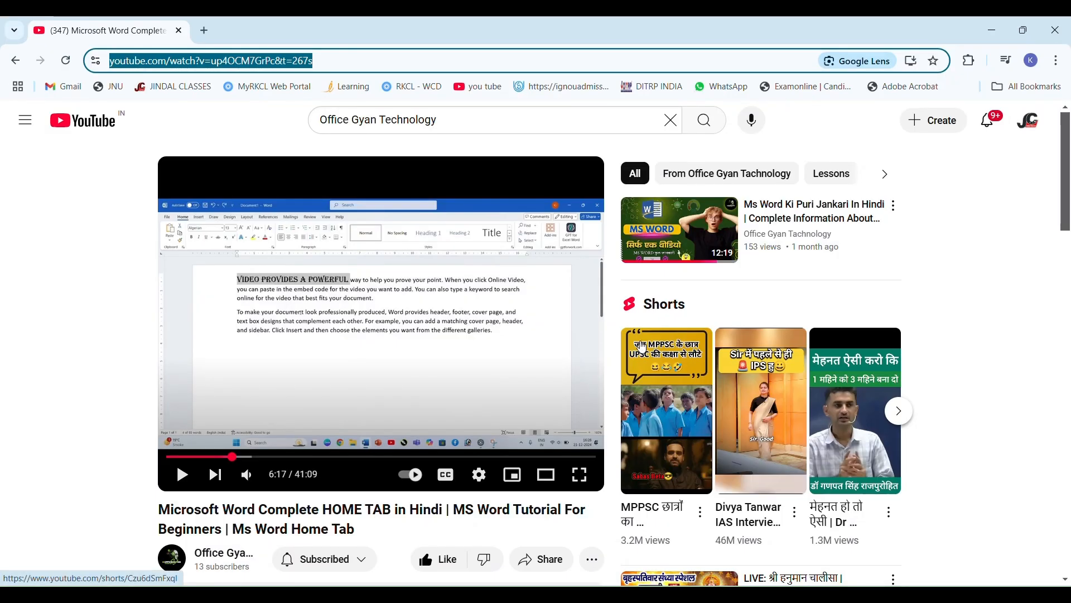
click(1000, 30)
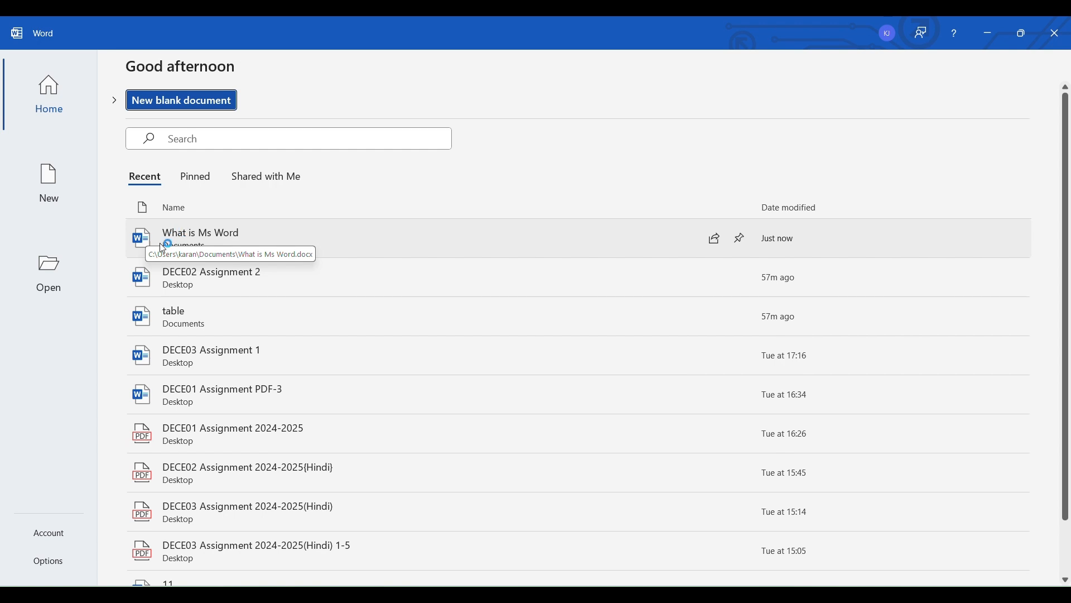
click(165, 238)
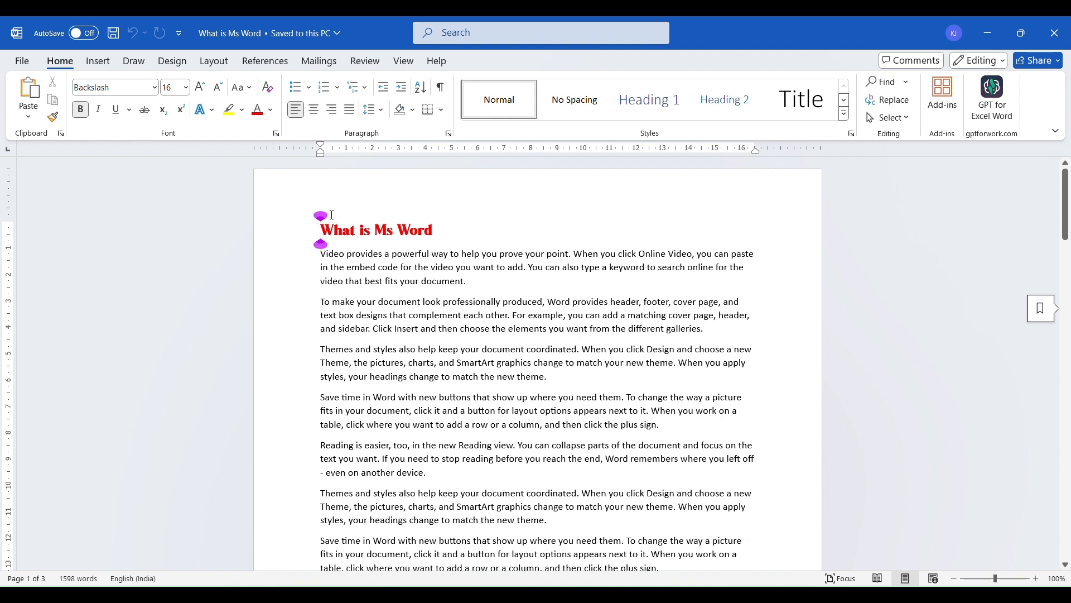
Step: Go to the newly added bookmark from the first page and close the bookmark dialog
click(99, 61)
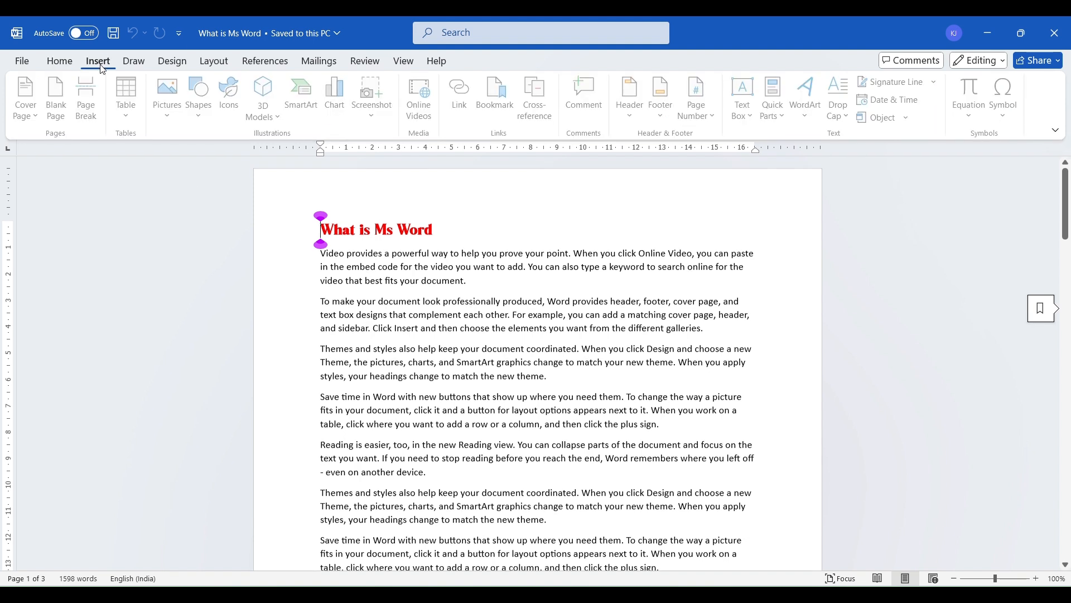
click(496, 95)
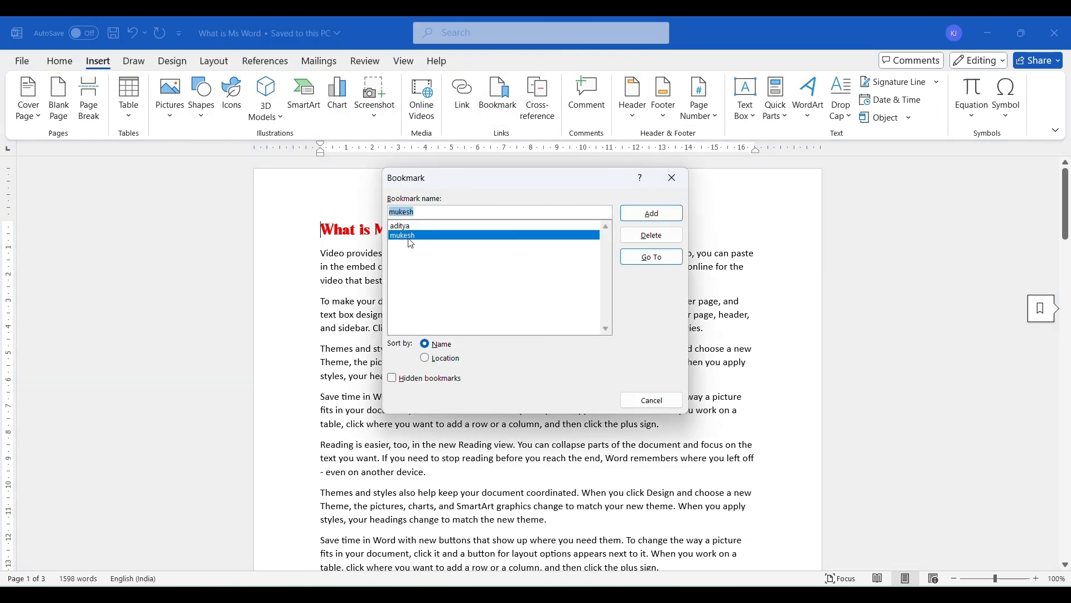
click(653, 257)
click(672, 178)
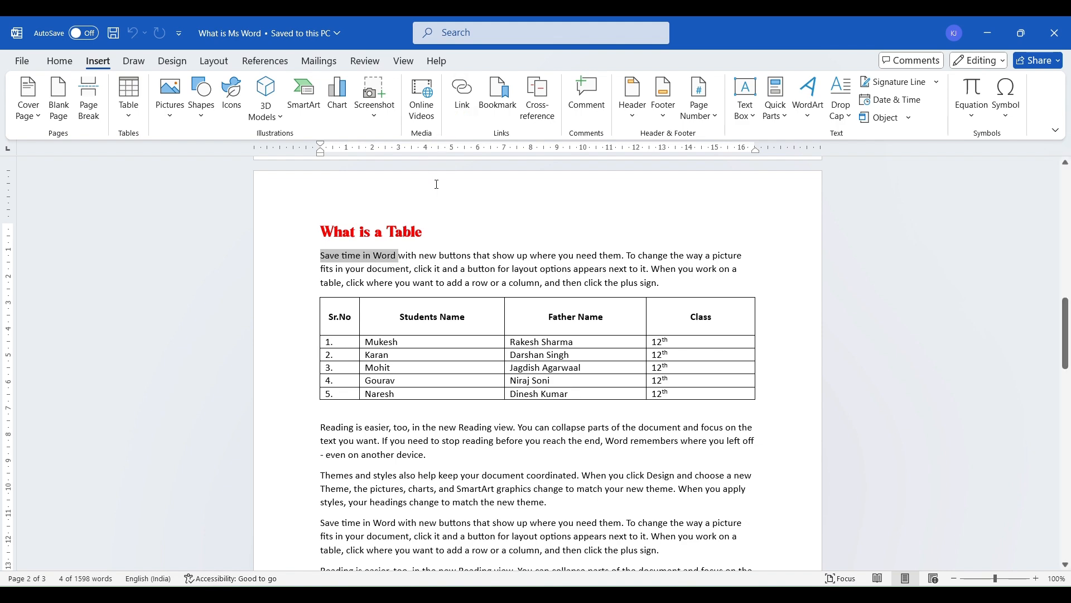
Step: Create a new blank document and generate sample paragraphs in it with =rand()
key(ctrl+n)
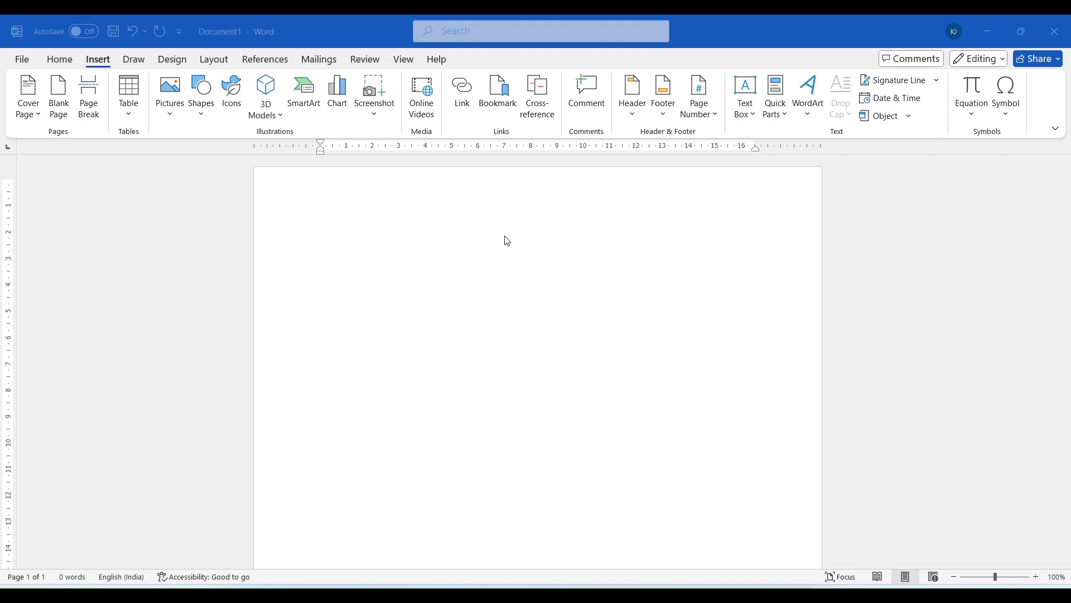
click(339, 207)
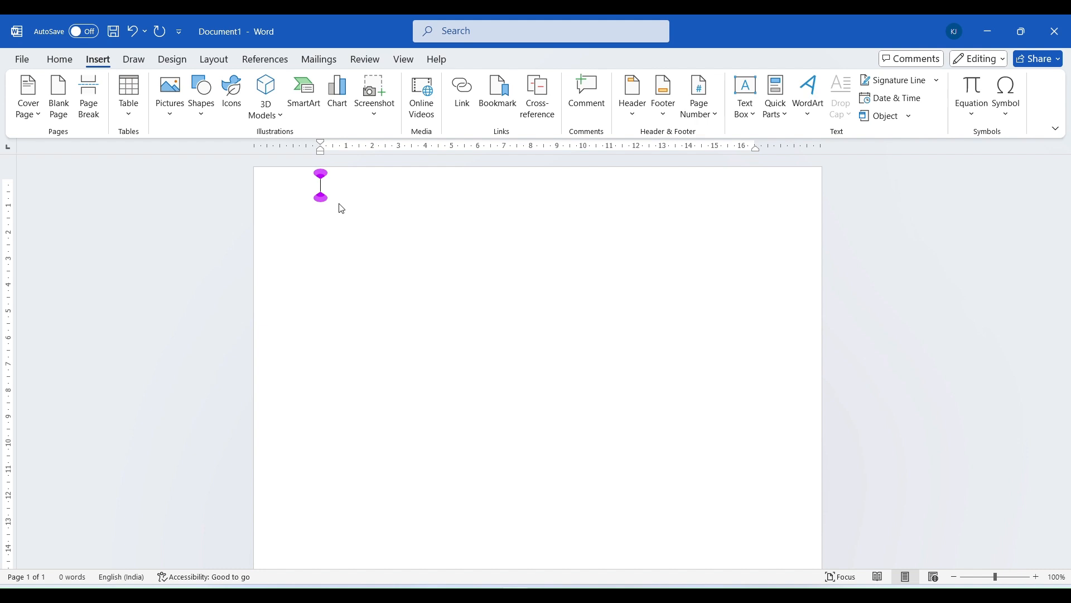
text(=rand)
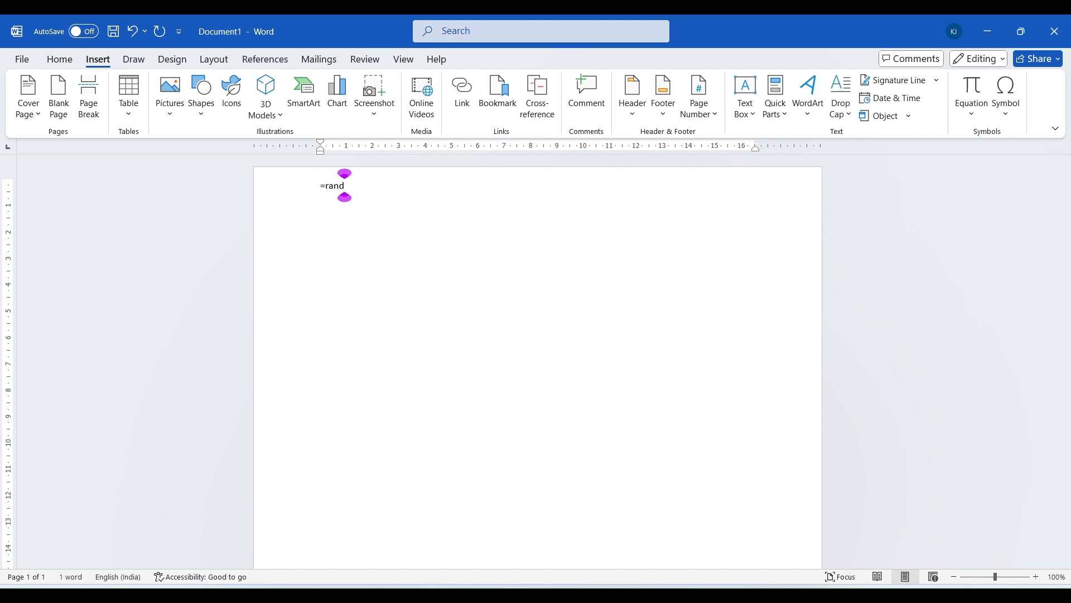
text(())
key(Return)
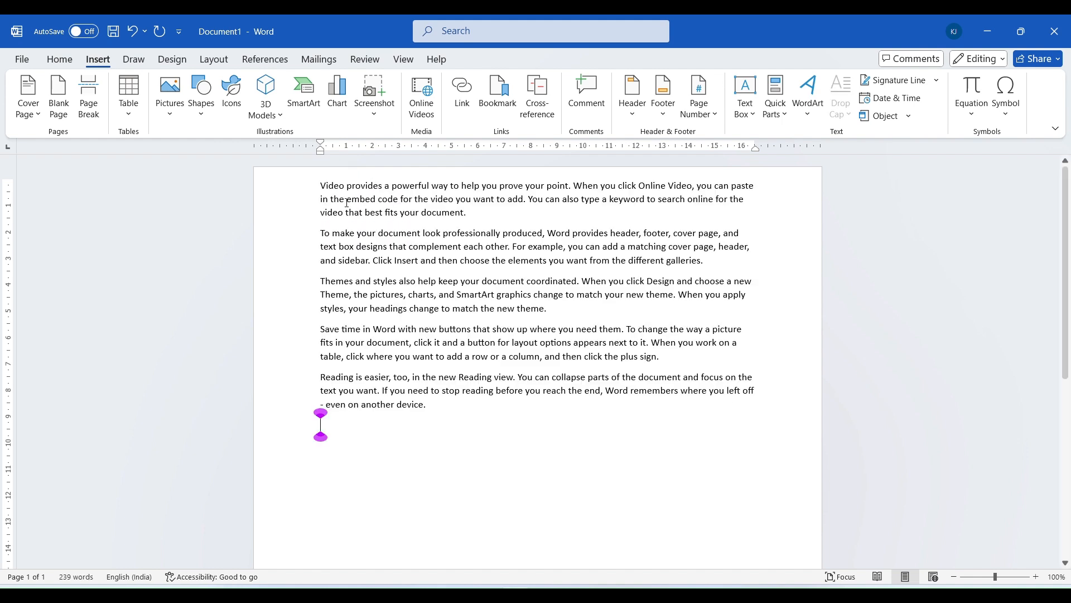
Step: Add the title "Math" on its own line above the first paragraph and apply the Heading 1 style
click(320, 185)
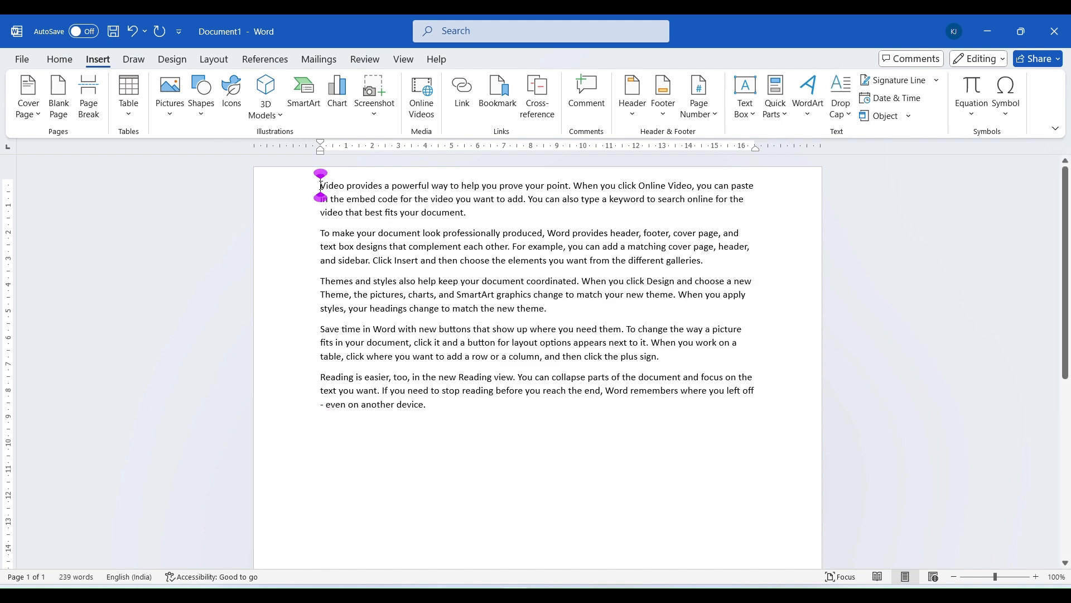
key(Return)
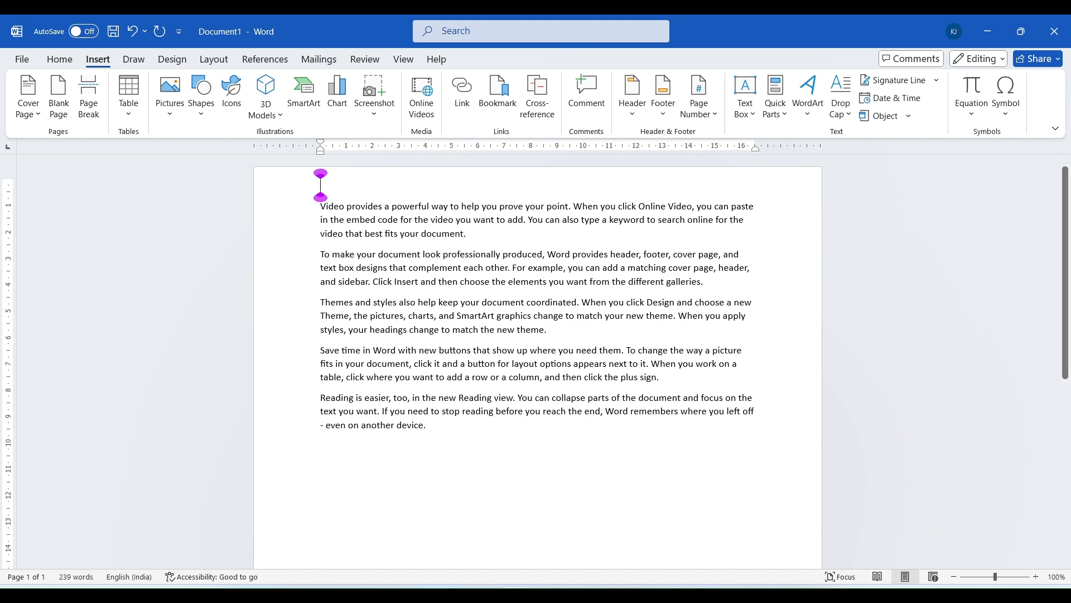
click(319, 186)
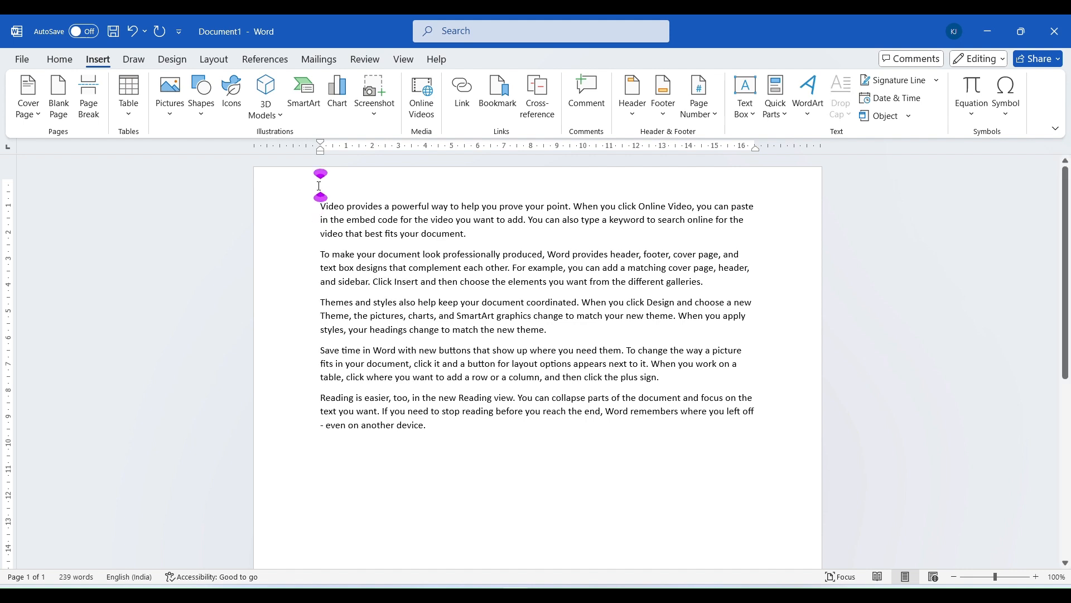
text(Math)
double_click(346, 187)
click(56, 61)
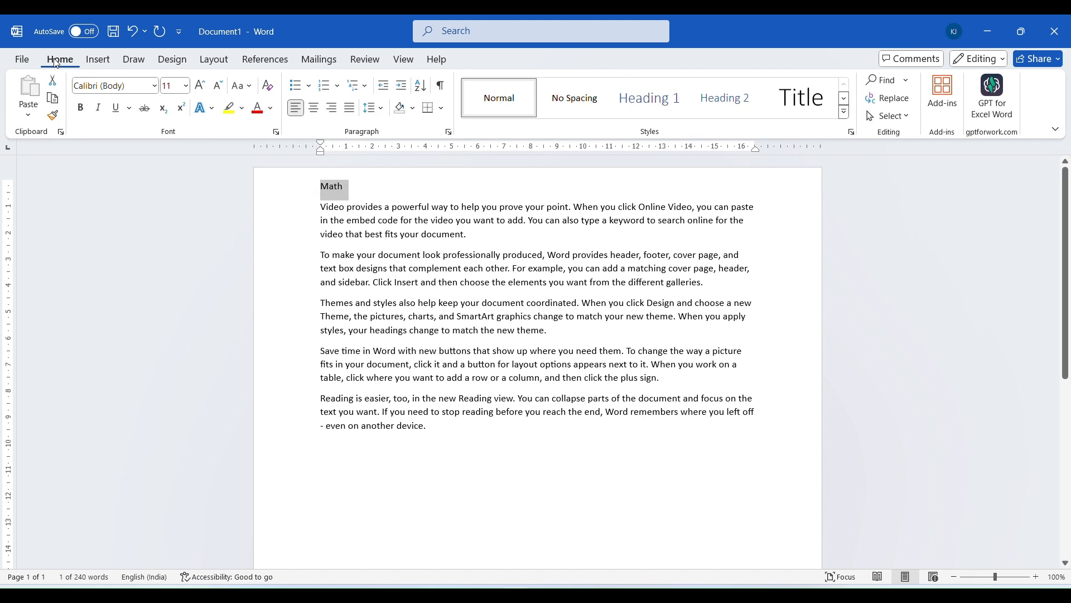
click(651, 110)
click(365, 231)
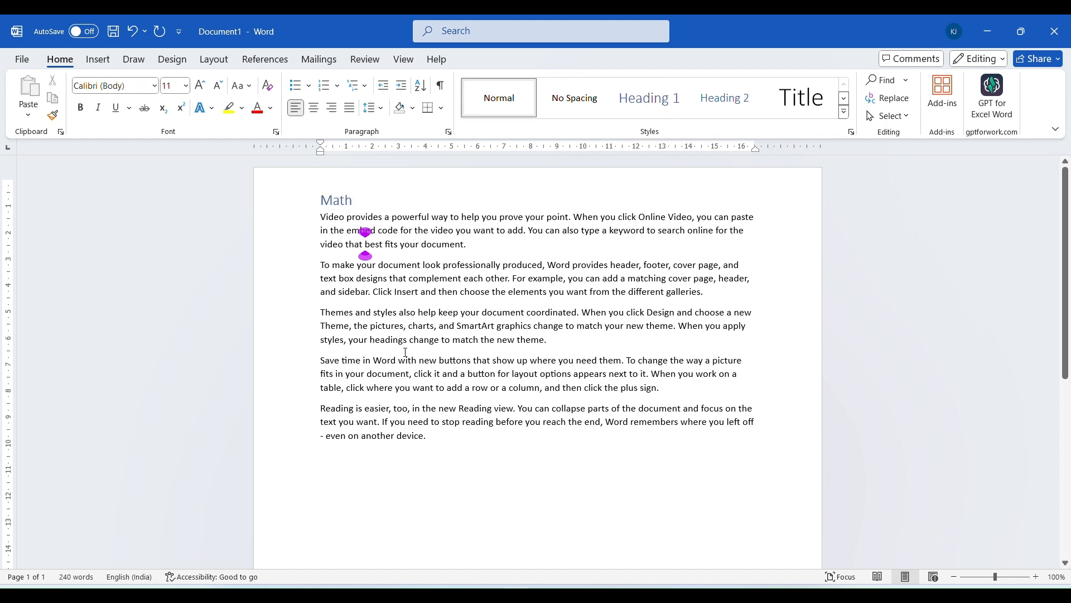
Step: Insert a page break on the empty line after the last sample paragraph
scroll(408, 349, down, 6)
click(321, 312)
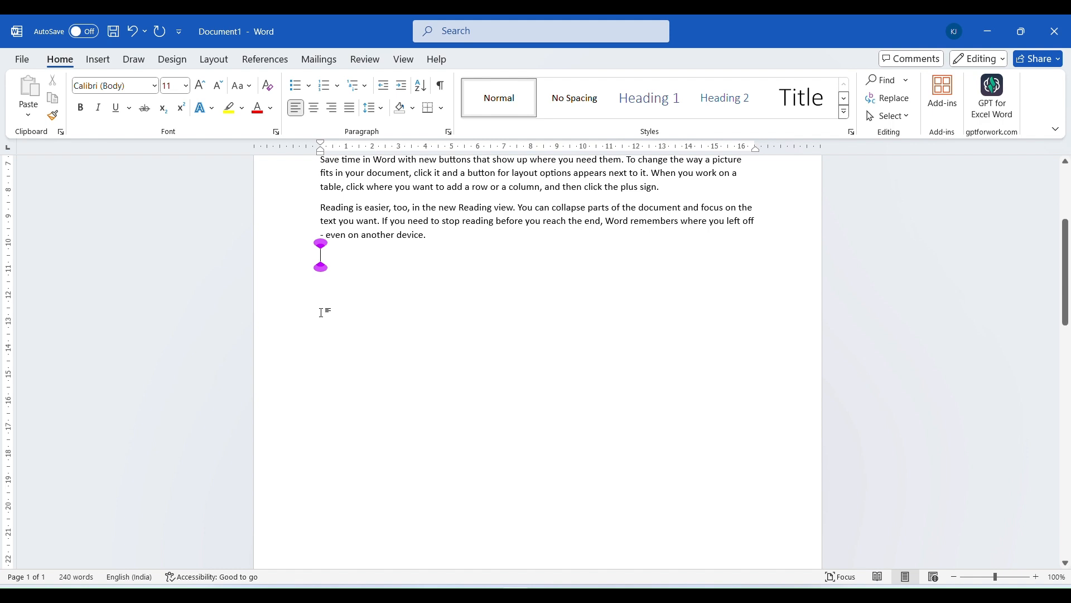
key(ctrl+Return)
scroll(321, 311, down, 6)
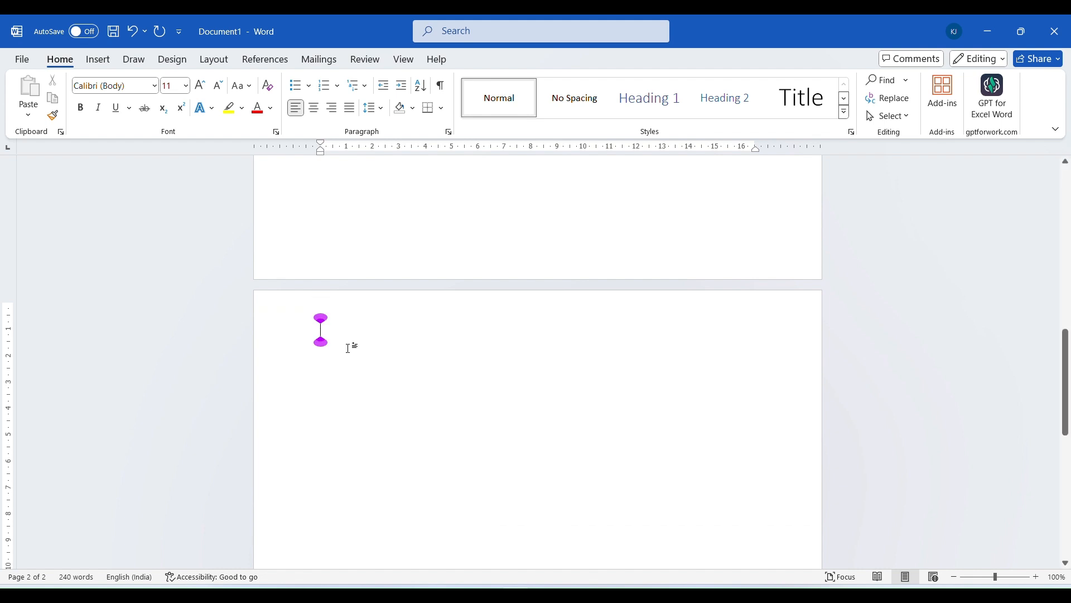
Step: Enter the title "English" at the start of the second page and apply the Heading 1 style
text(English)
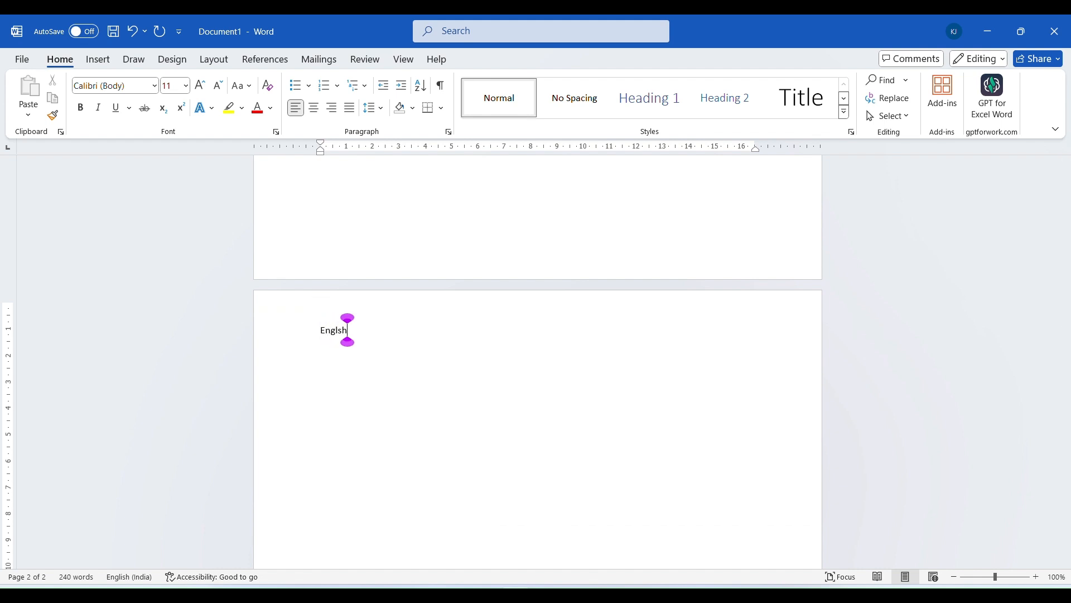
key(BackSpace)
key(BackSpace)
key(BackSpace)
key(BackSpace)
text(lish)
double_click(322, 334)
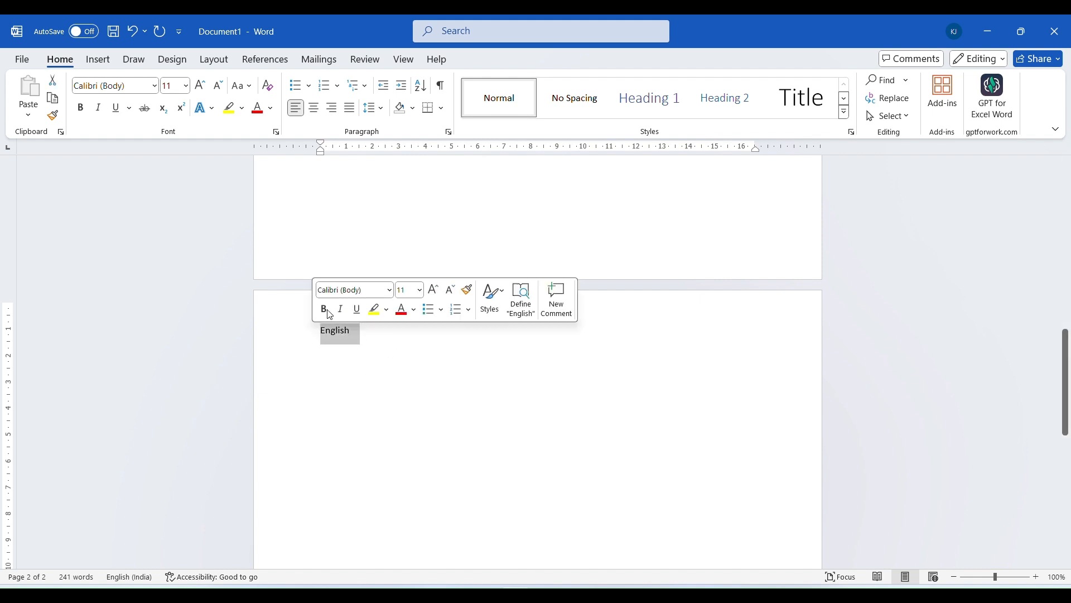
click(652, 109)
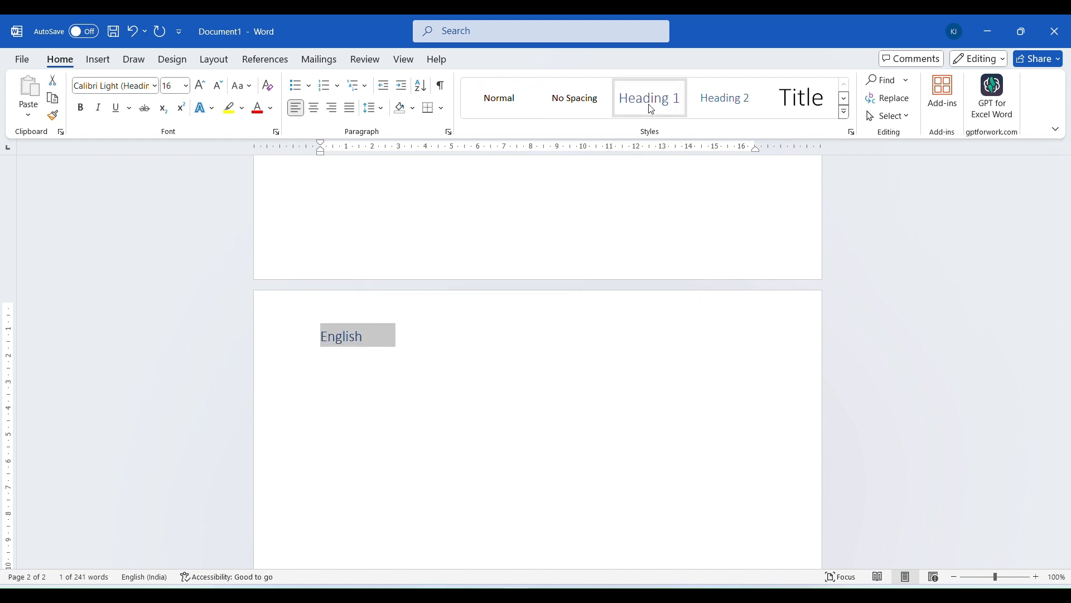
Step: Generate sample paragraphs with =rand() on a new line below the English heading
click(443, 346)
key(Return)
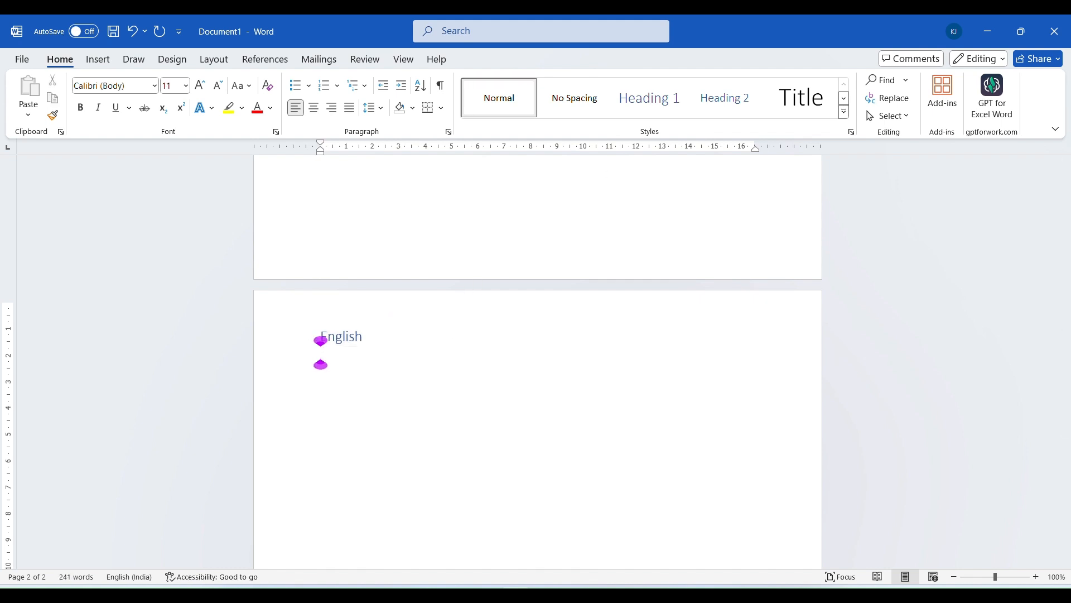
text(=rand())
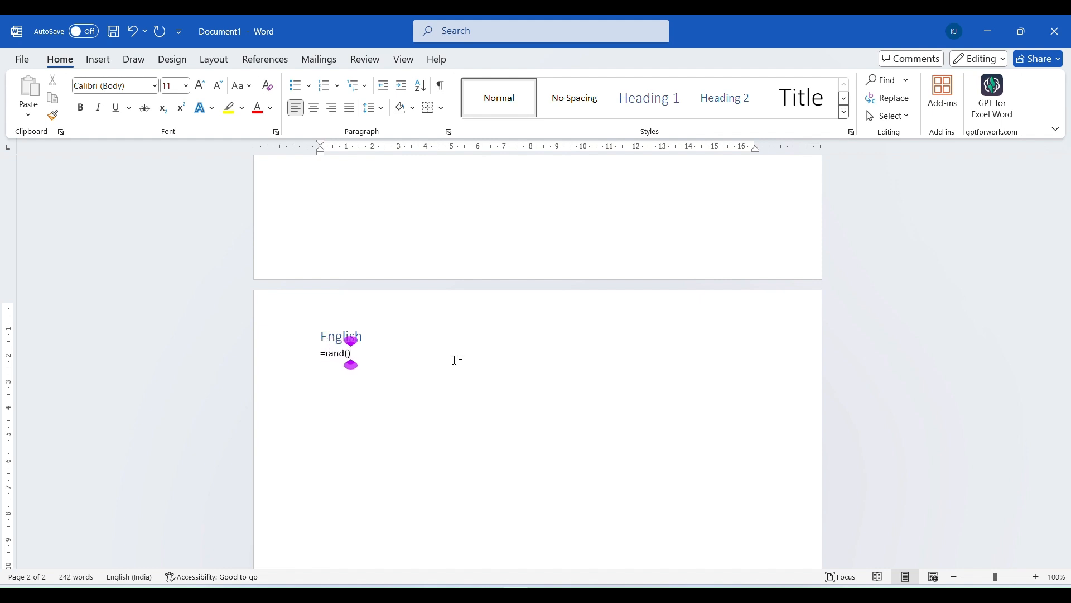
key(Return)
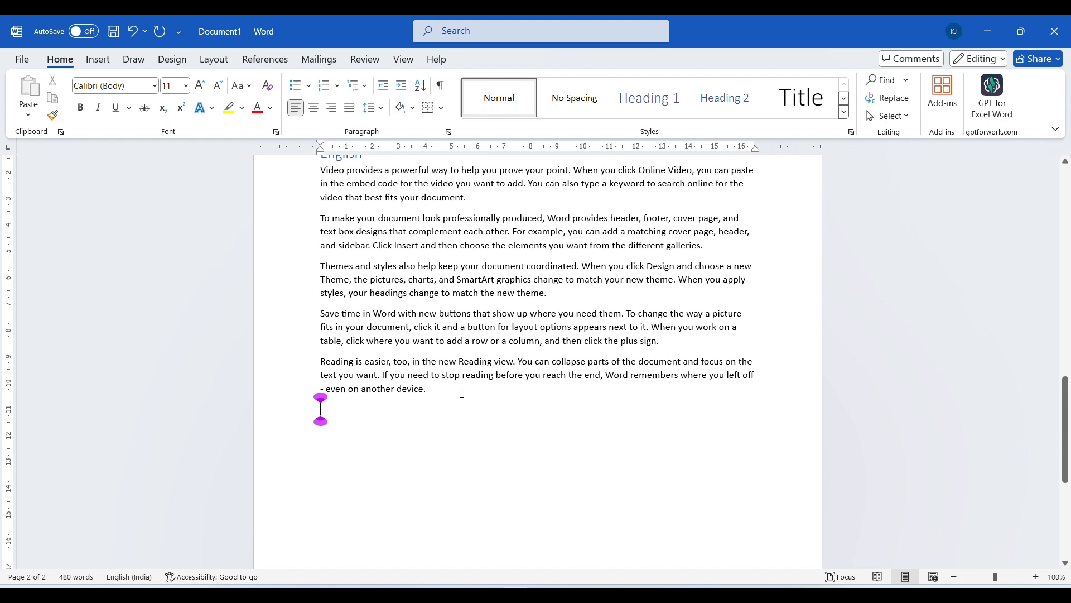
Step: Add blank lines after the English sample text until the cursor reaches the third page
key(Return)
key(Return)
key(Return)
key(Return)
key(Return)
key(Return)
key(Return)
key(Return)
key(Return)
key(Return)
key(Return)
key(Return)
key(Return)
key(Return)
key(Return)
key(Return)
key(Return)
key(Return)
key(Return)
key(Return)
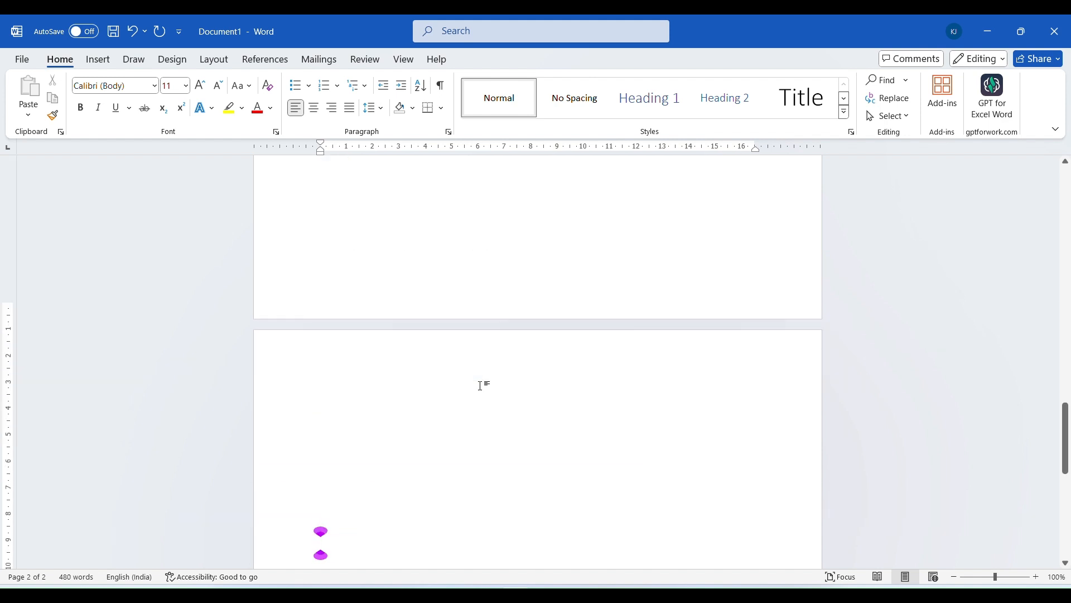
Step: Enter the title "Computer" at the start of the third page and apply the Heading 1 style
text(C)
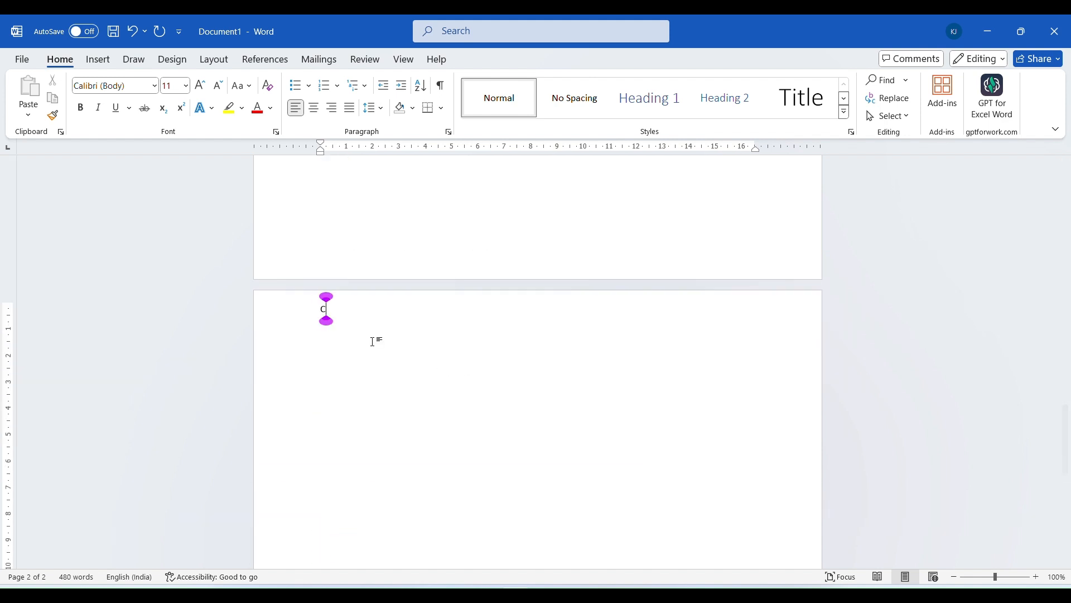
text(omp)
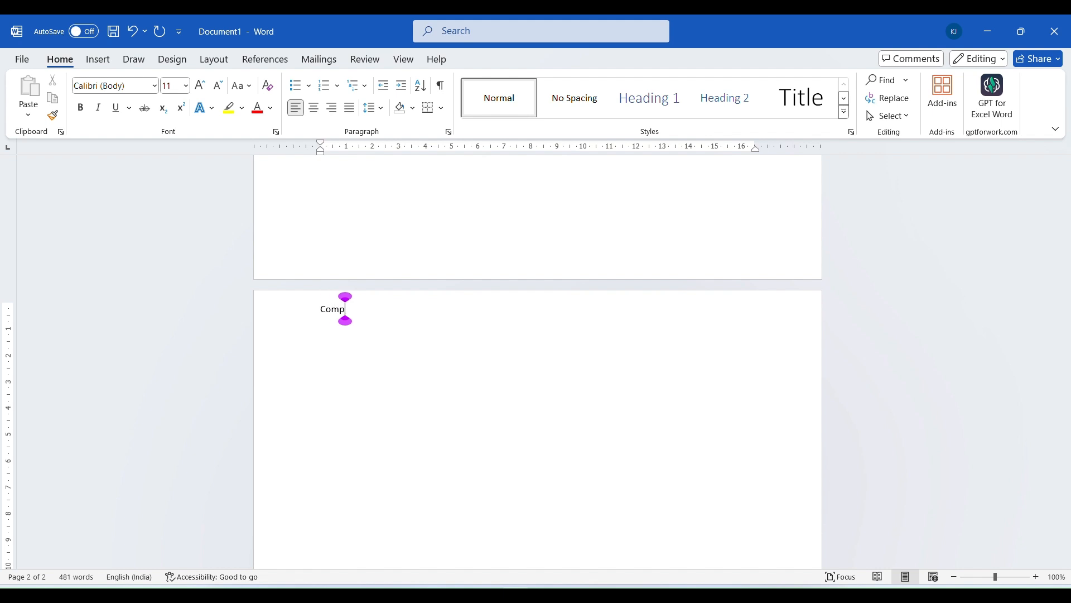
text(uter)
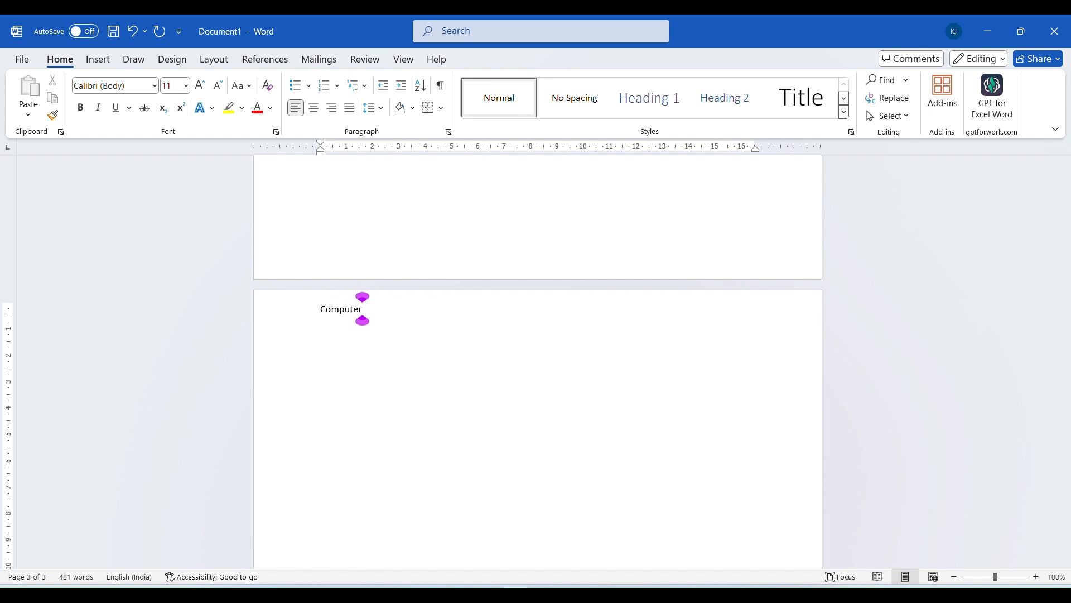
click(294, 316)
key(Return)
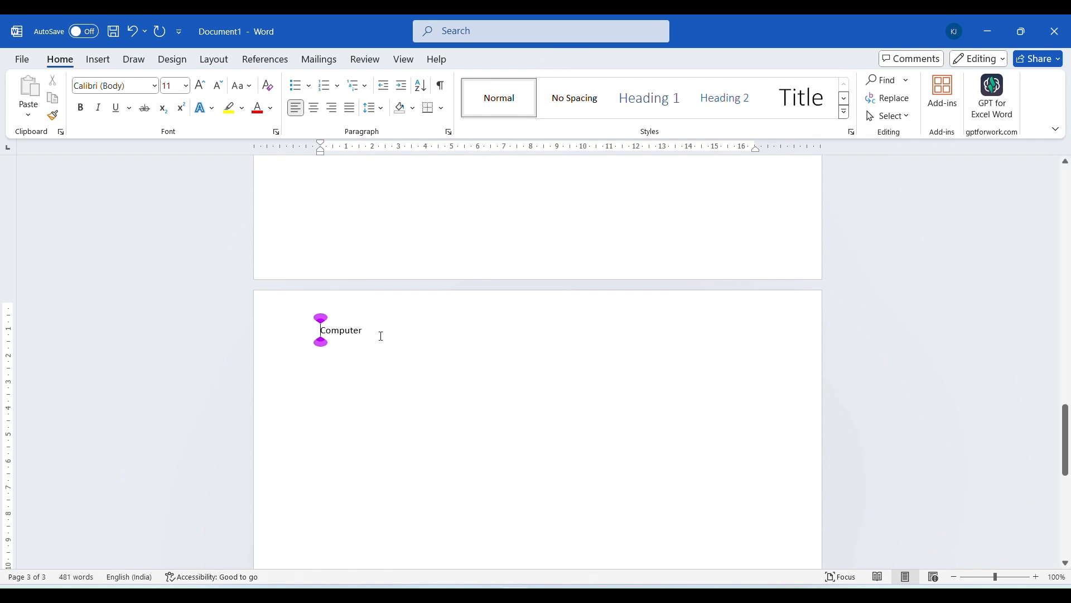
drag(381, 336, 316, 333)
click(649, 98)
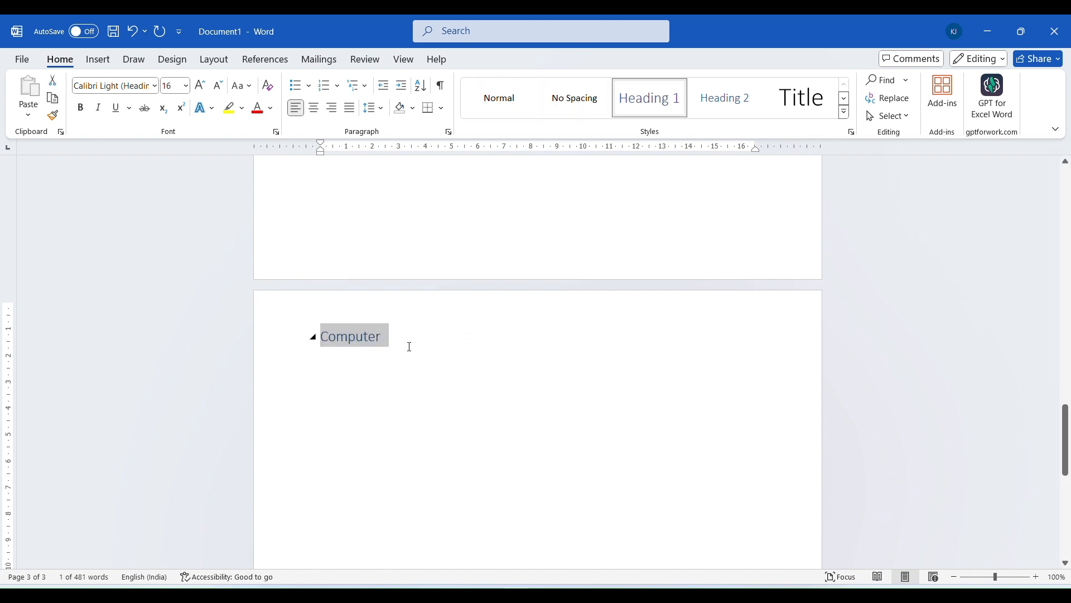
Step: Add a new line below the Computer heading and insert a page break to start a fourth page
click(410, 346)
key(Return)
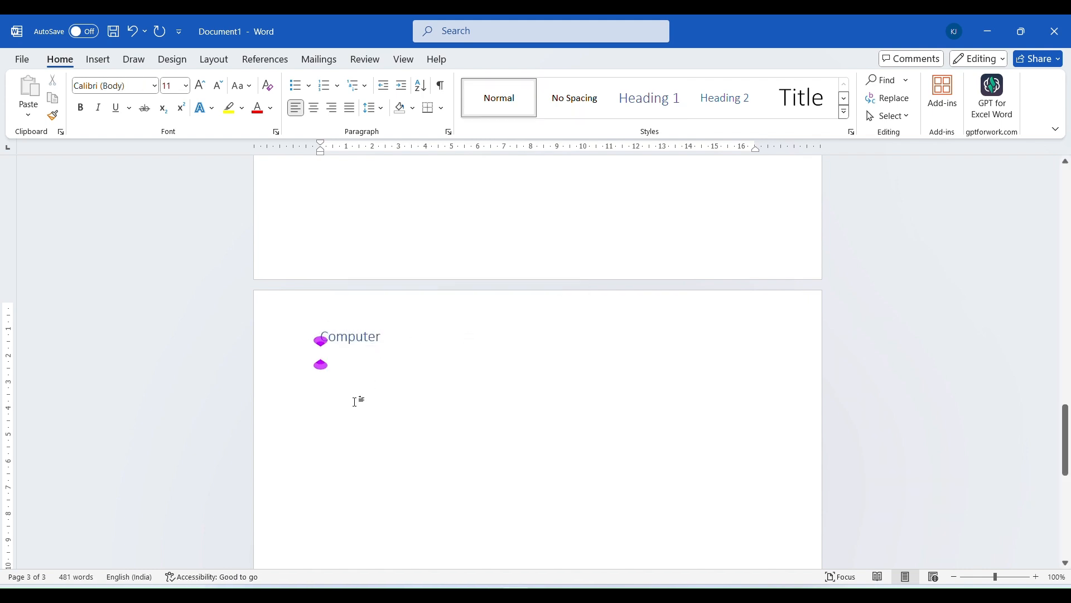
key(ctrl+Return)
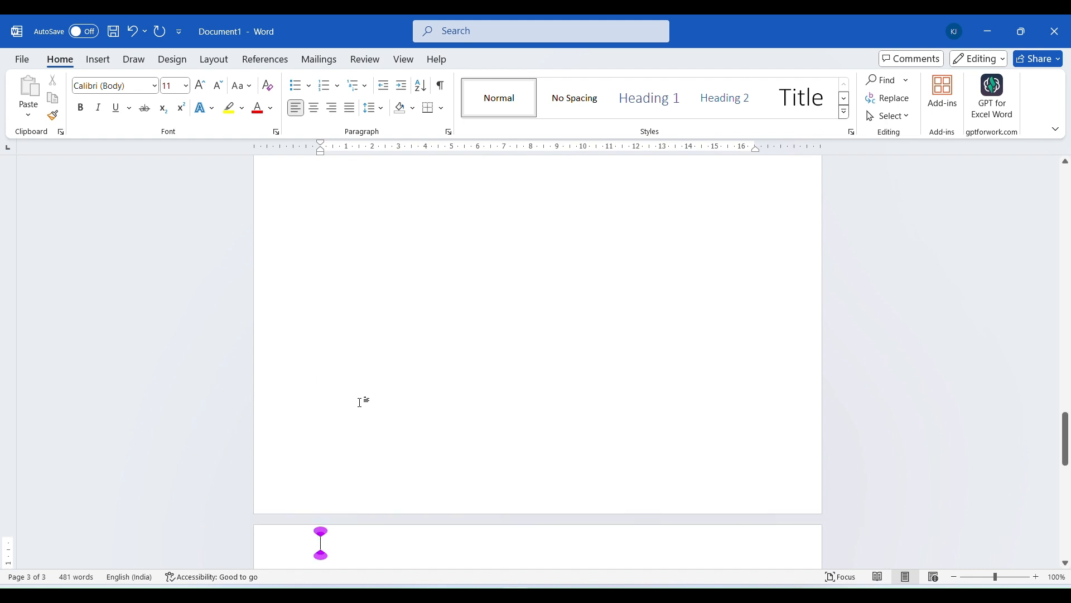
scroll(361, 403, down, 2)
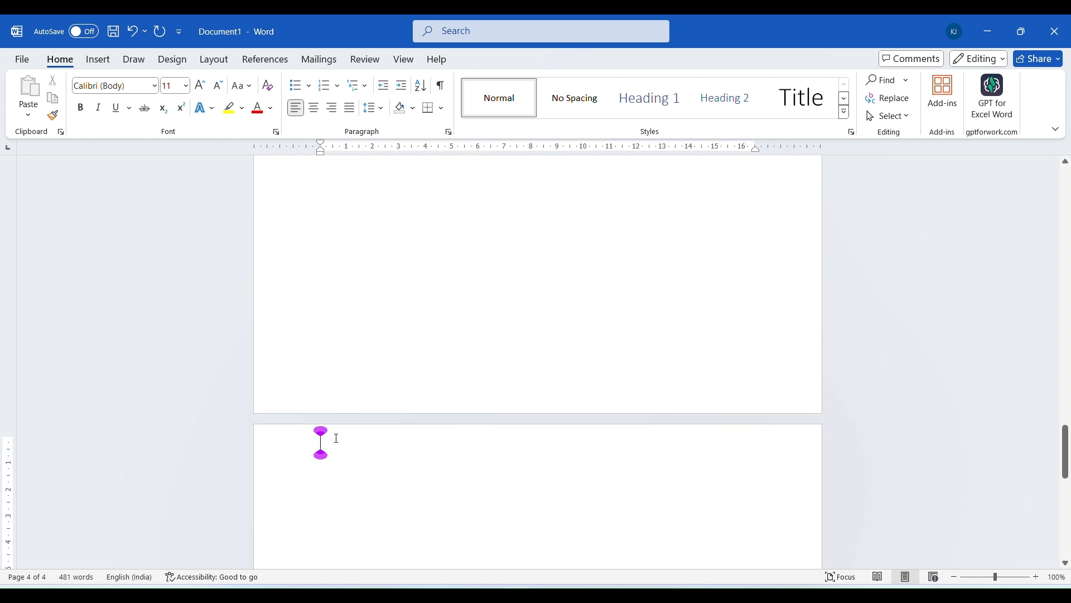
scroll(337, 437, up, 10)
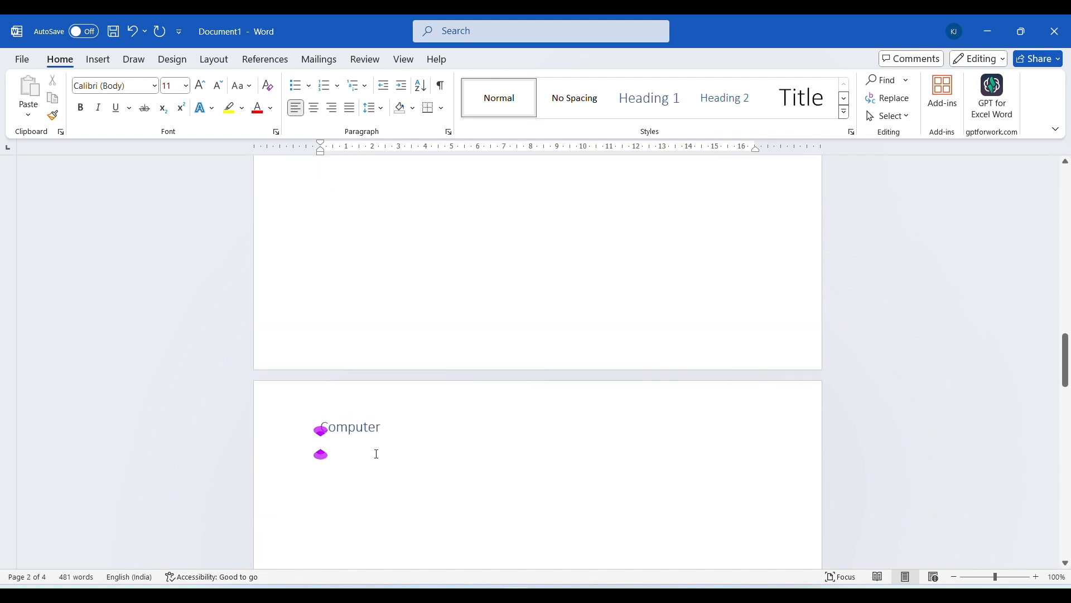
scroll(375, 449, down, 6)
scroll(367, 440, down, 5)
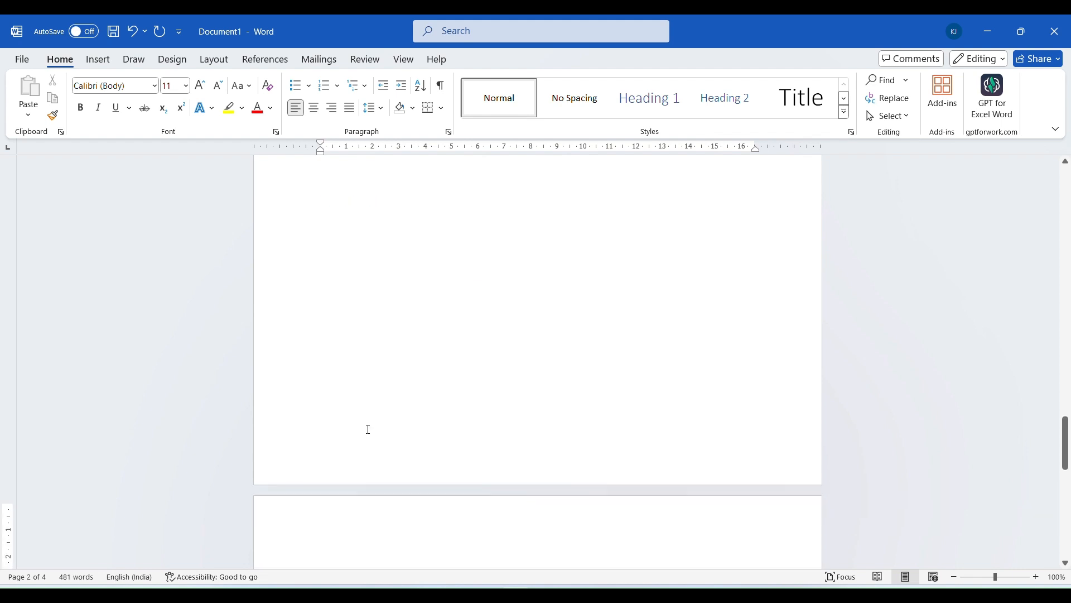
Step: Enter the title "Science" at the start of the fourth page and apply the Heading 1 style
click(340, 391)
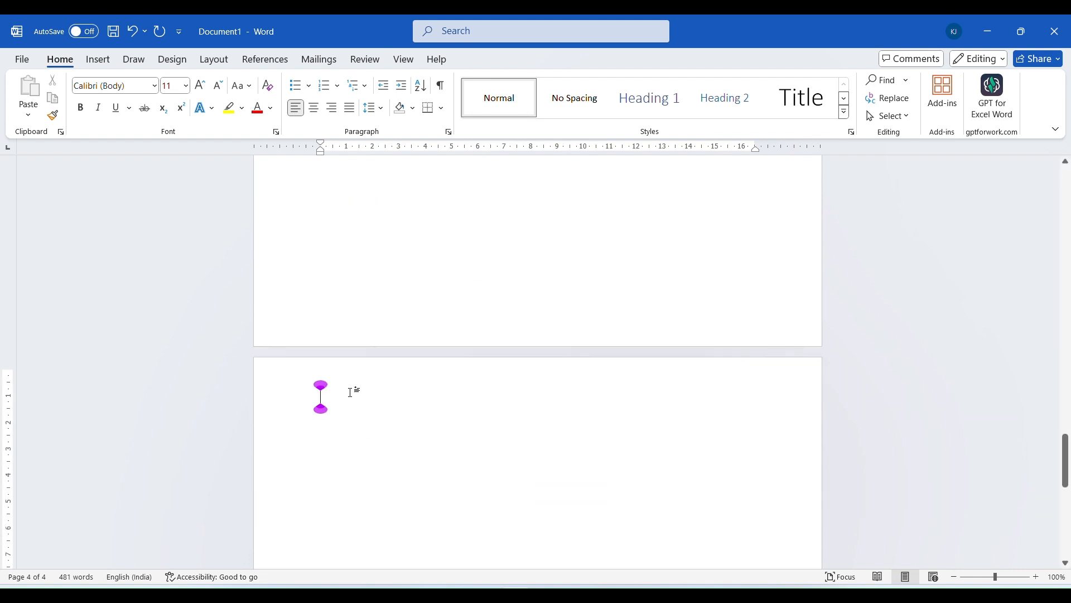
text(Science)
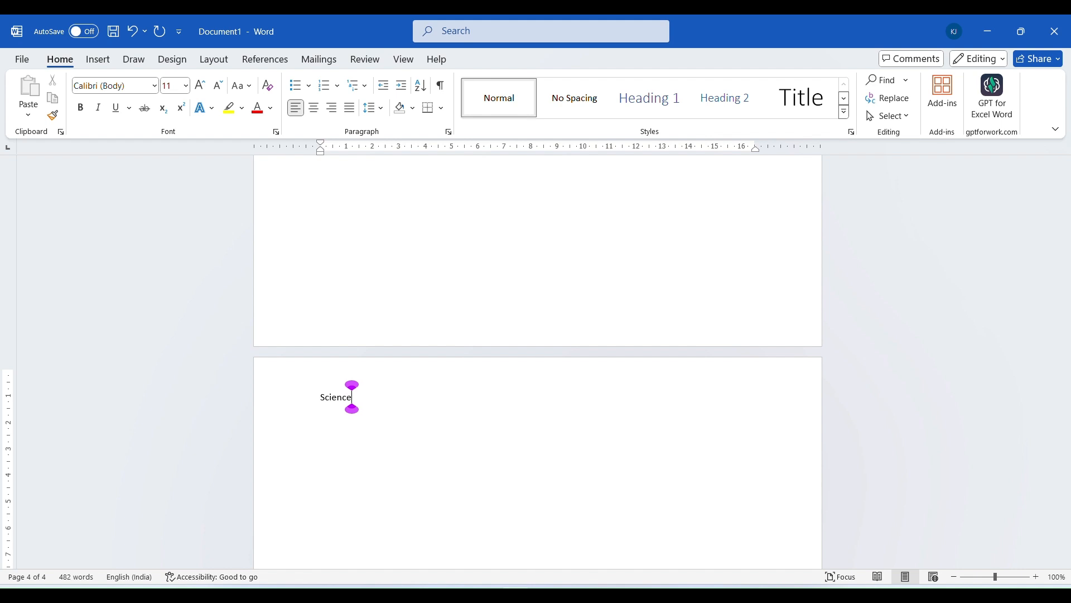
drag(379, 399, 290, 407)
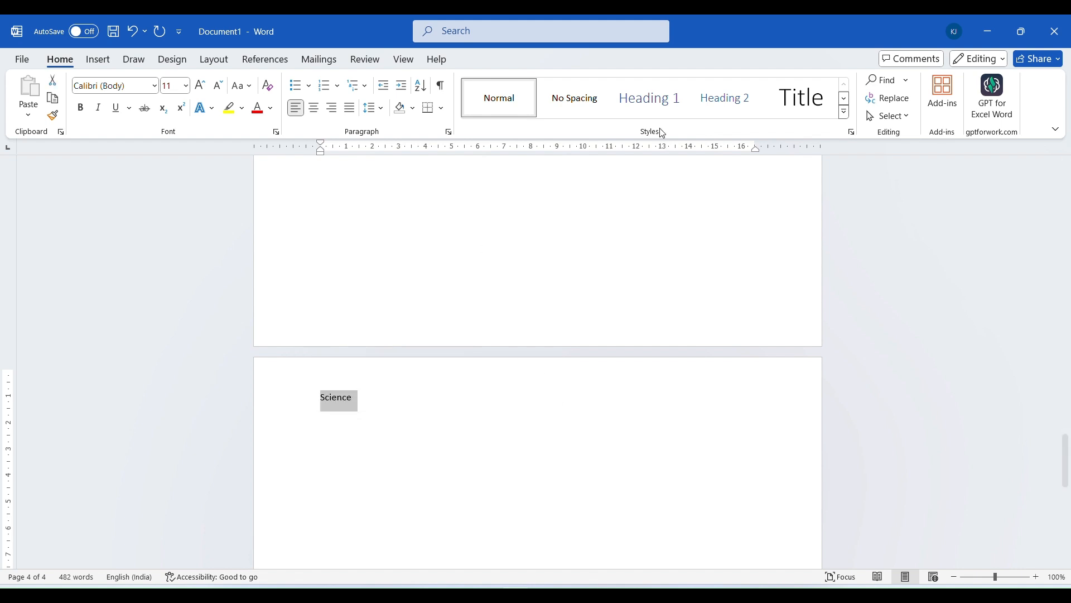
click(649, 98)
Step: Generate sample paragraphs with =rand() on a new line below the Science heading
click(425, 391)
key(Return)
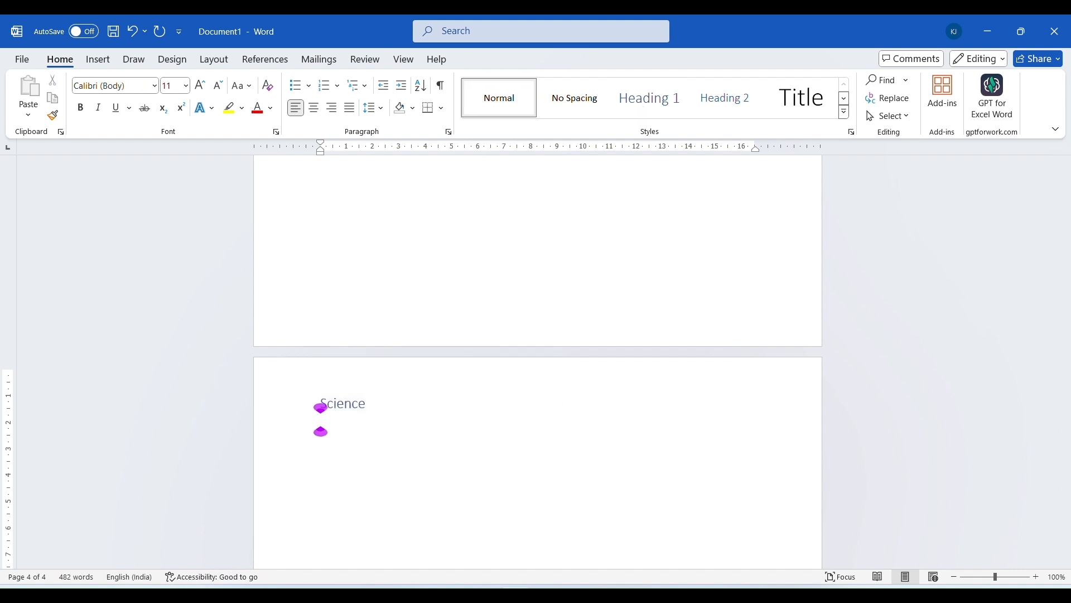
text(=rand)
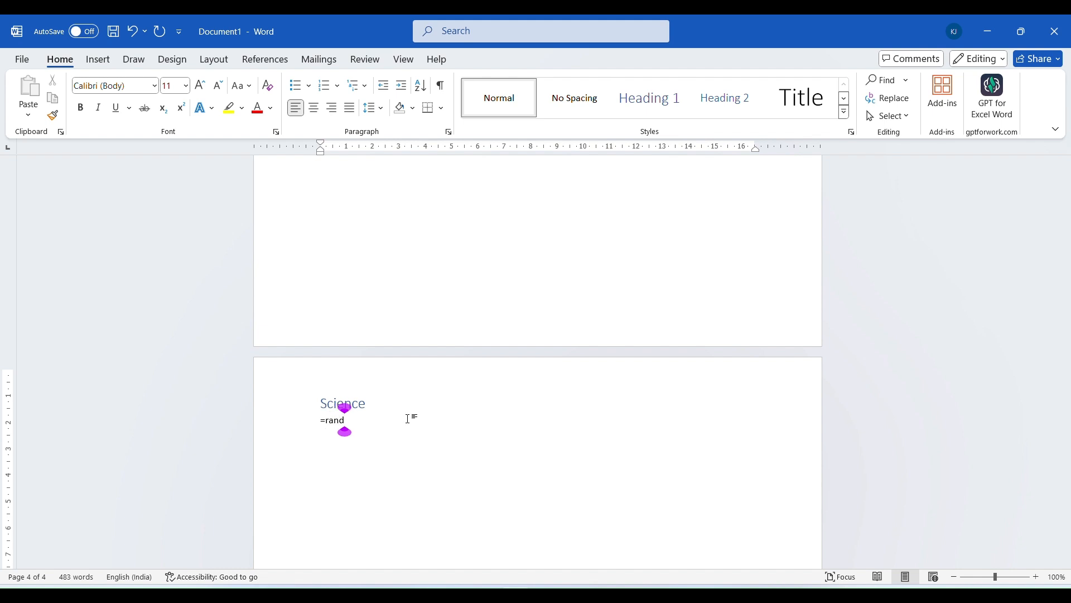
text(())
key(Return)
Step: Generate sample paragraphs with =rand() on the empty line below the Computer heading
scroll(408, 419, up, 8)
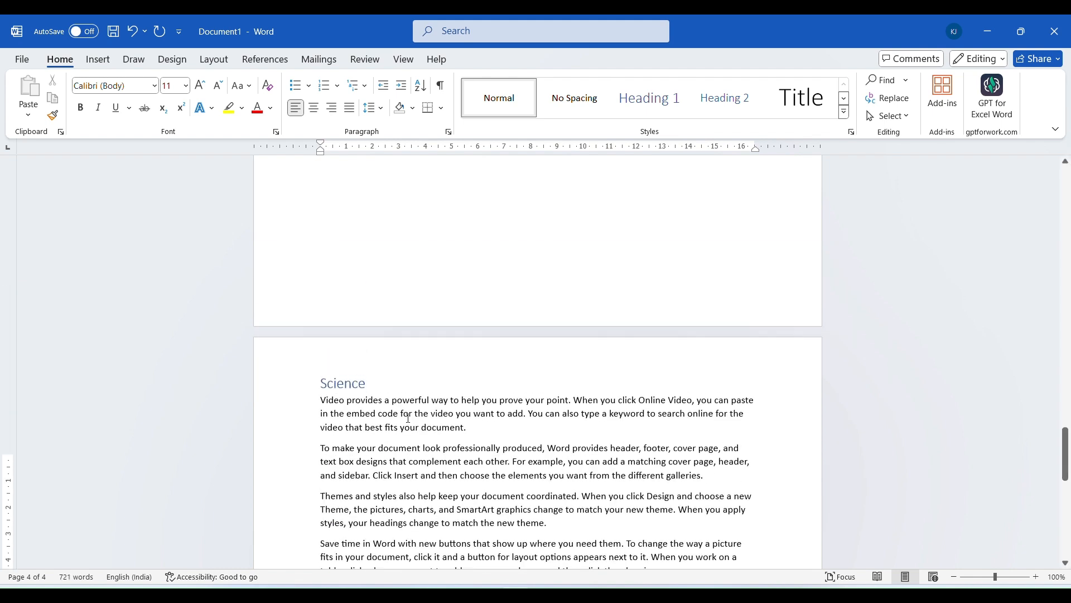
scroll(407, 417, up, 3)
click(357, 458)
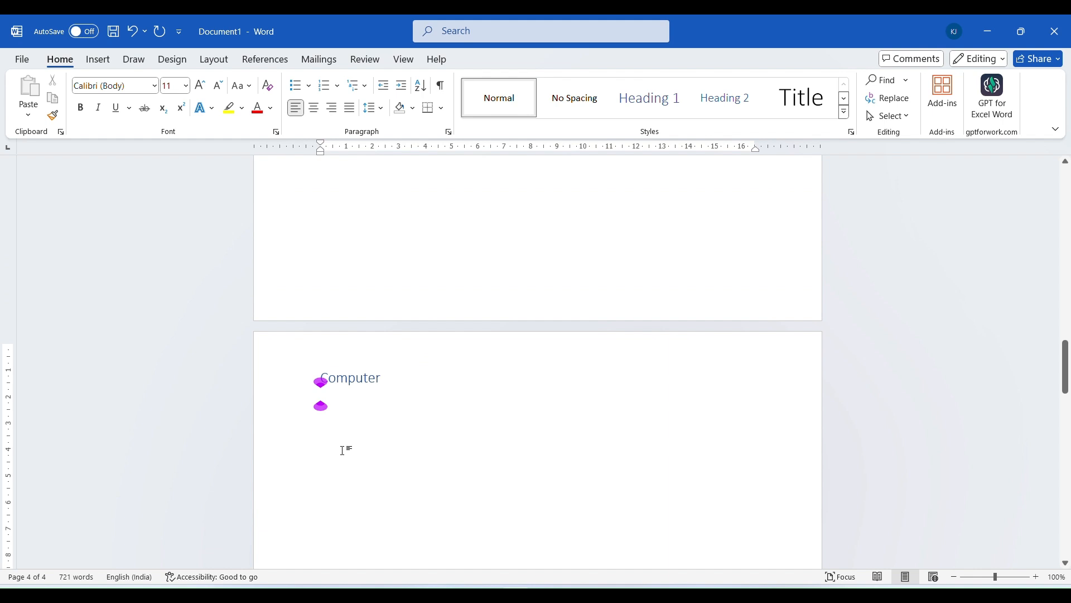
text(=rand())
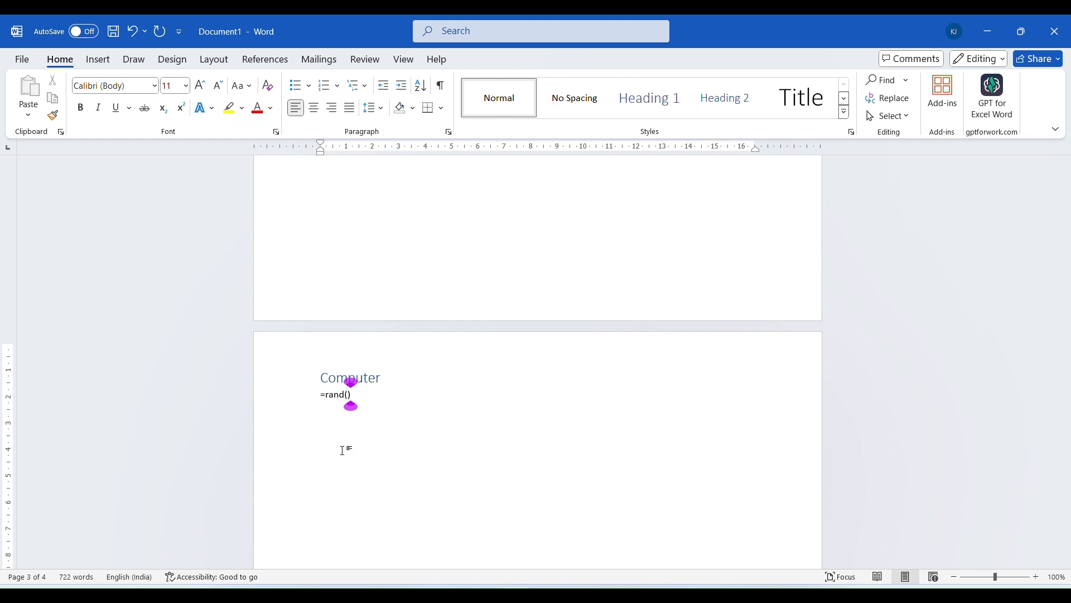
key(Return)
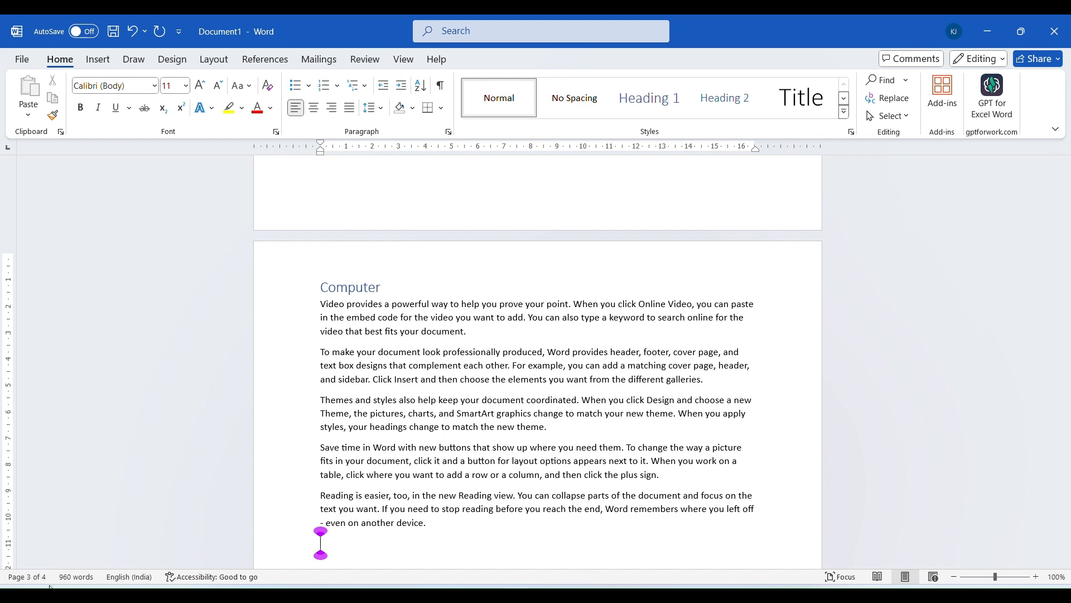
Step: Insert a page break before the Math heading to create a blank first page
scroll(370, 384, up, 10)
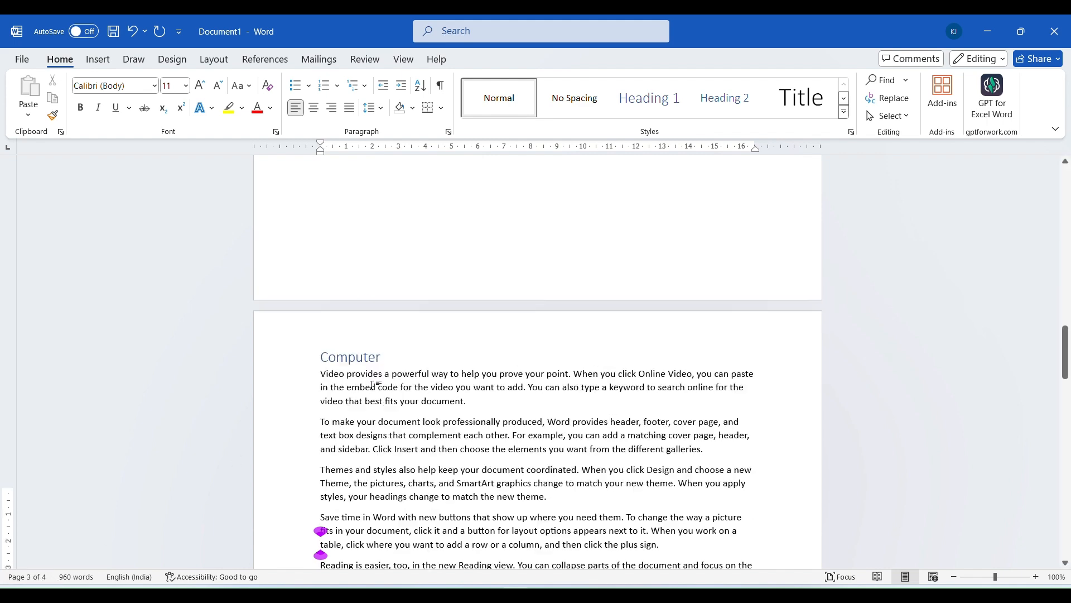
scroll(372, 385, up, 6)
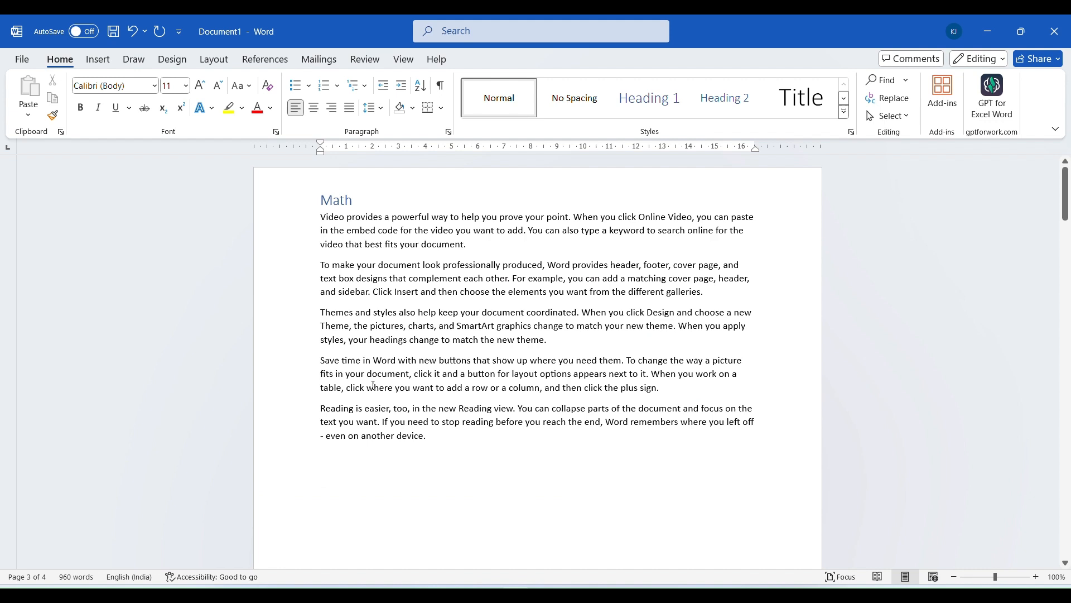
click(330, 218)
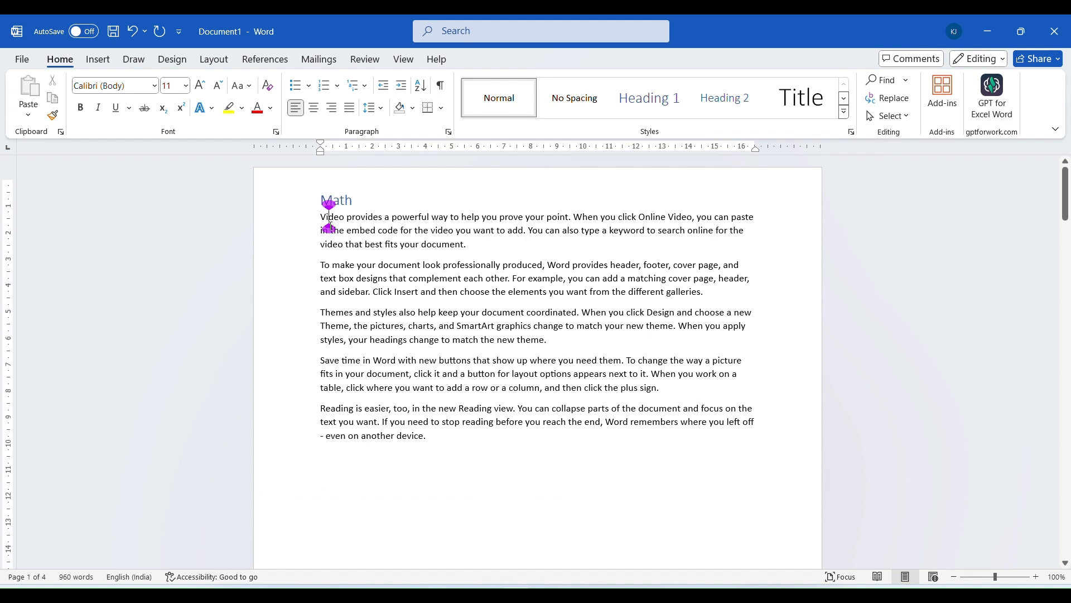
click(391, 245)
click(297, 484)
click(311, 201)
click(312, 200)
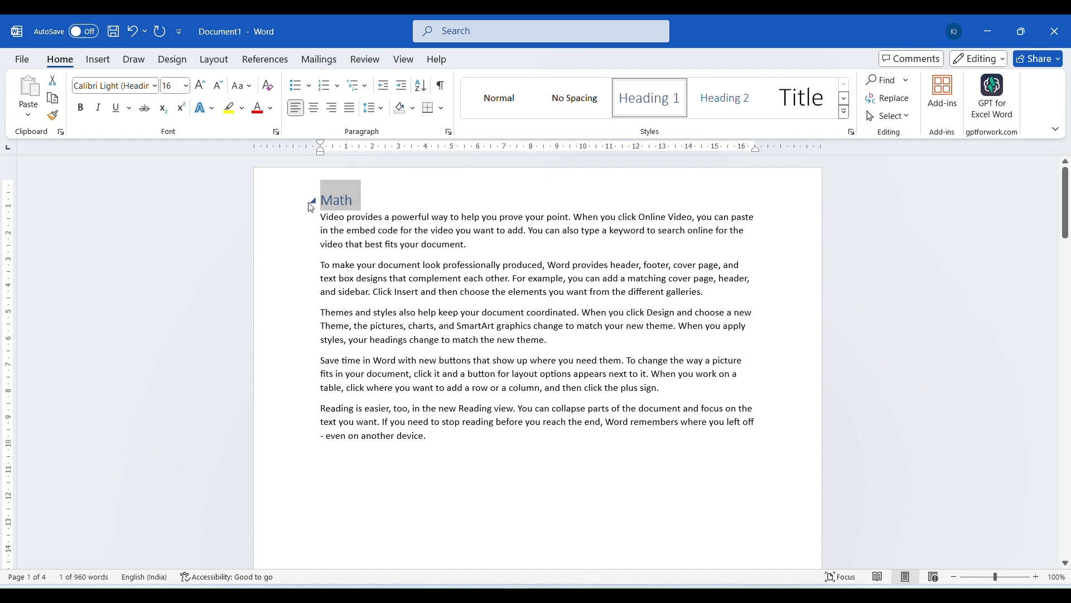
click(324, 197)
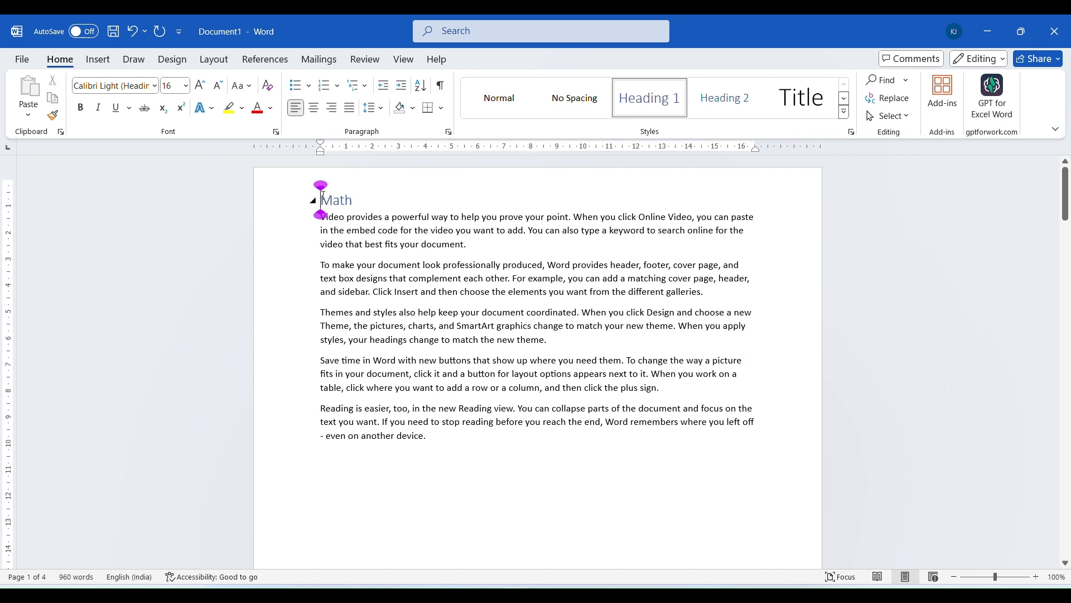
key(ctrl+Return)
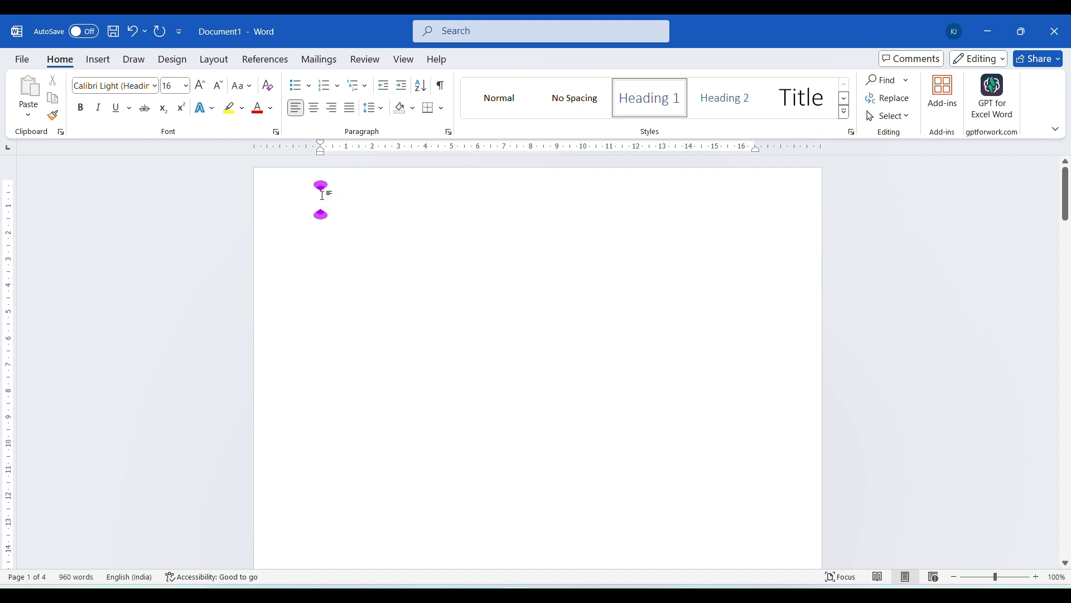
Step: Insert a table with three columns and five rows on the blank first page, and resize it with a taller header row and narrow first column
scroll(323, 195, up, 8)
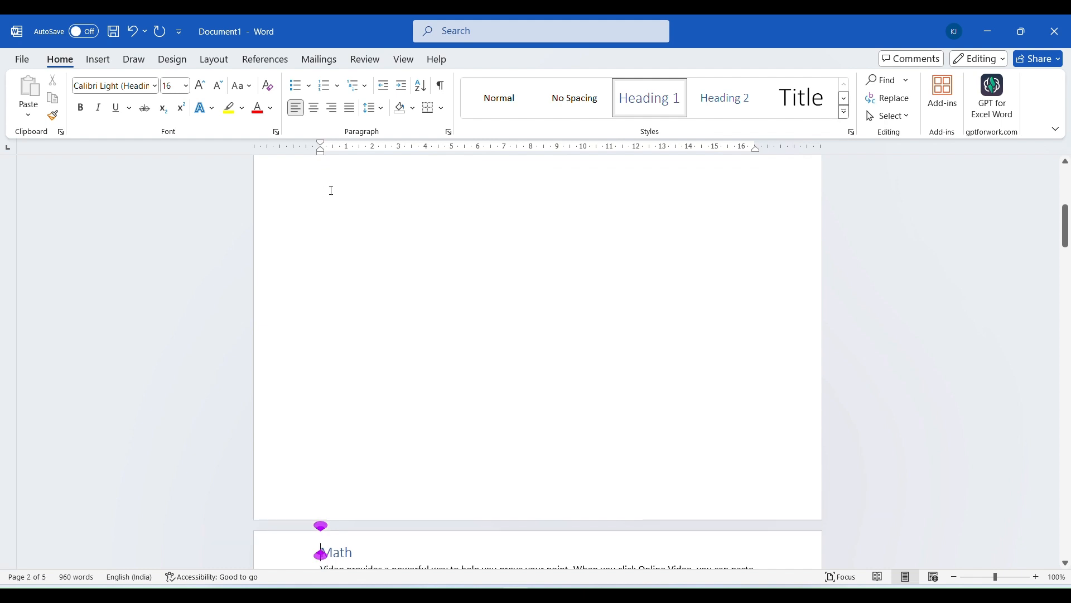
click(363, 259)
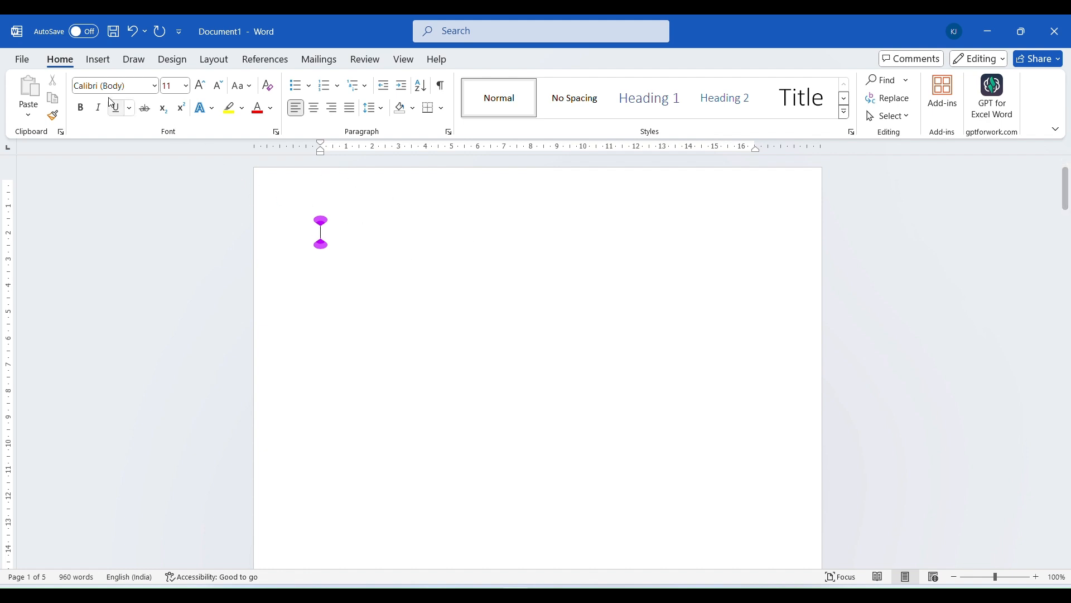
click(98, 59)
click(126, 110)
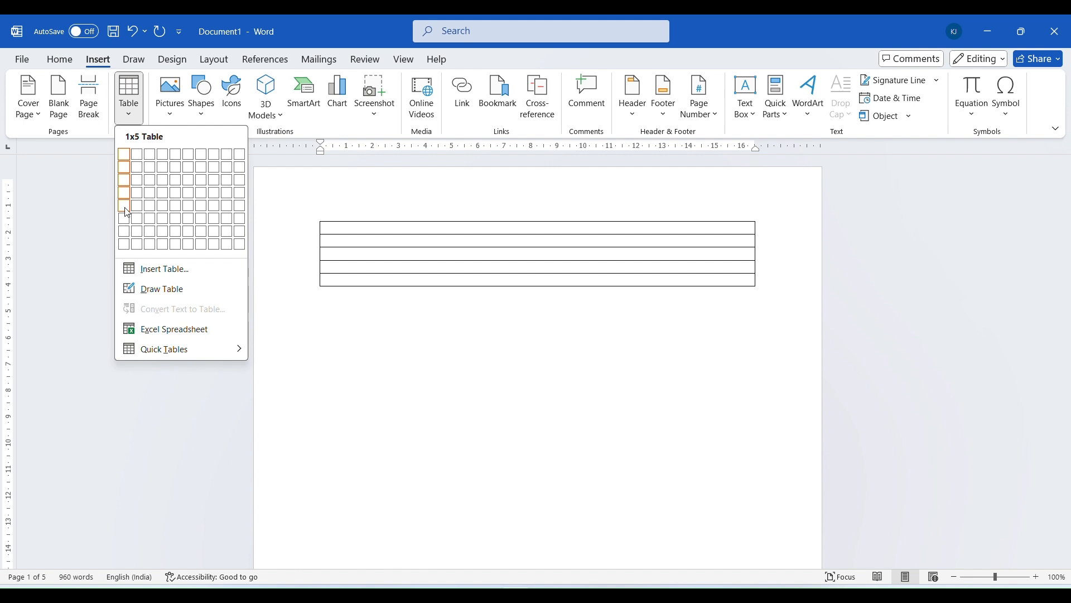
click(154, 211)
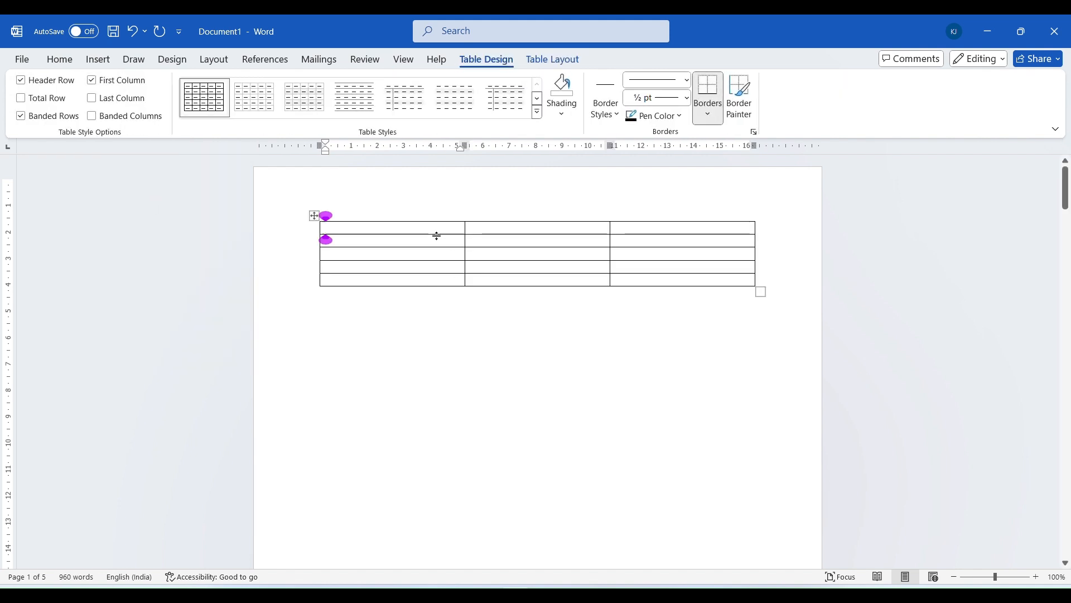
drag(435, 235, 353, 254)
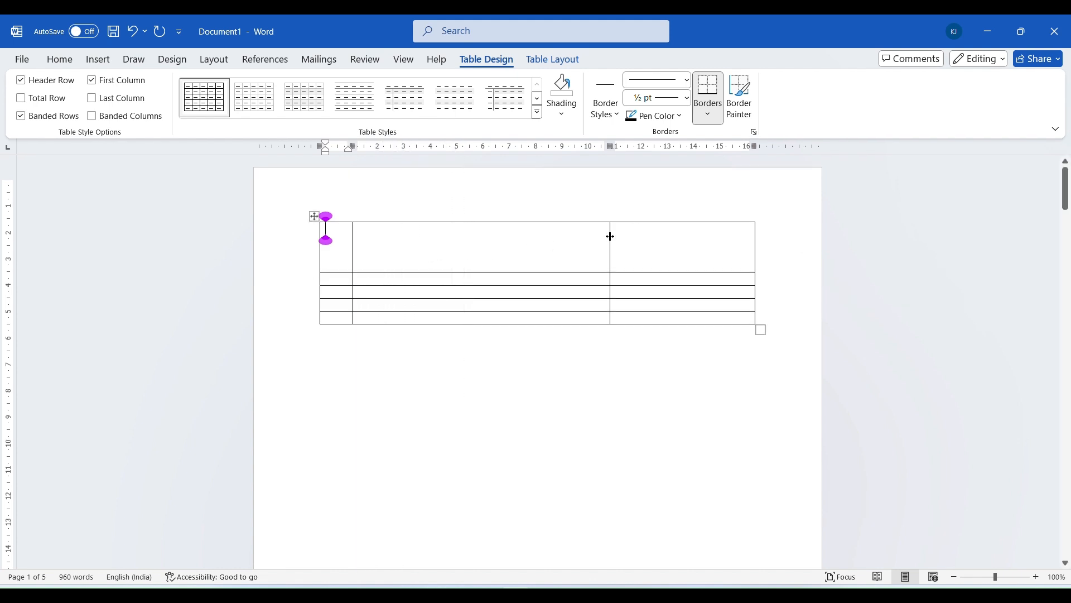
mouse_move(604, 236)
mouse_down()
mouse_move(545, 251)
mouse_move(623, 244)
mouse_up()
Step: Enter the column headers "Sr.No" and "Subject Name" in the first two cells of the table's top row
text(S)
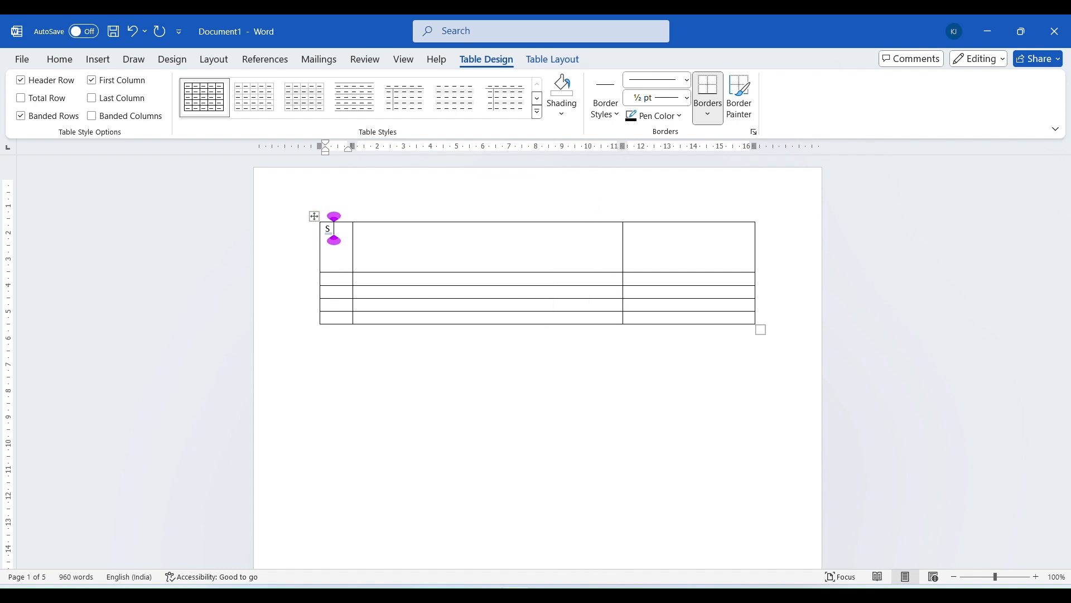
text(r.No)
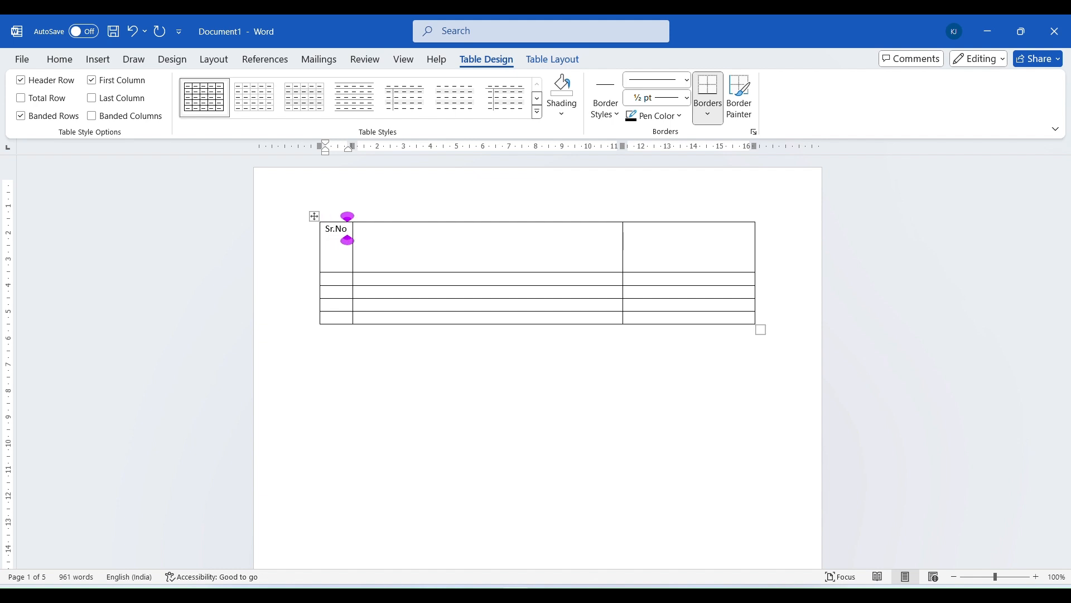
key(Tab)
text(su)
key(BackSpace)
key(BackSpace)
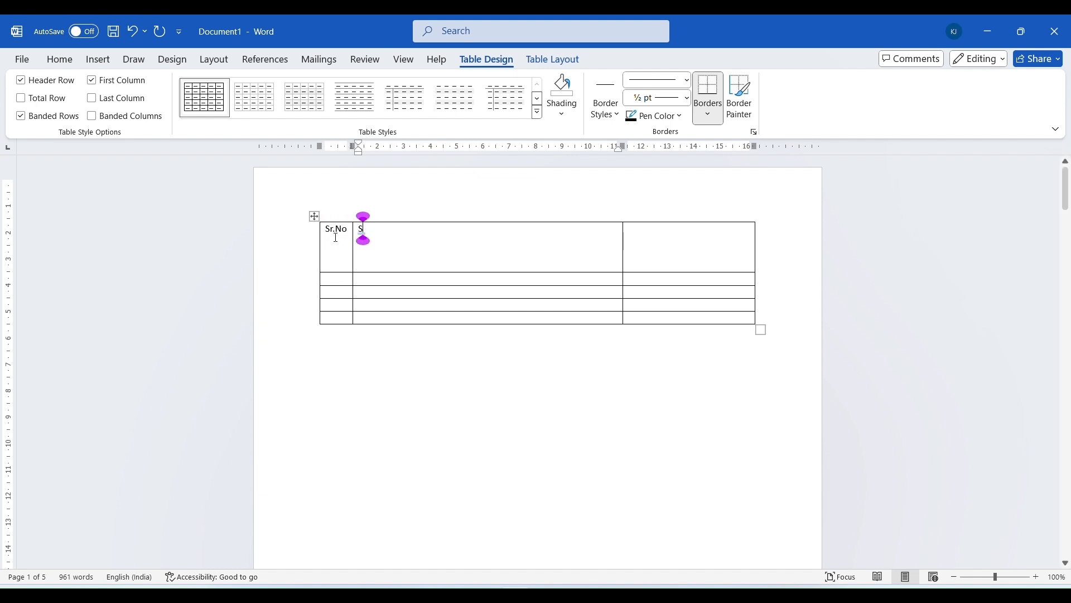
text(ubject)
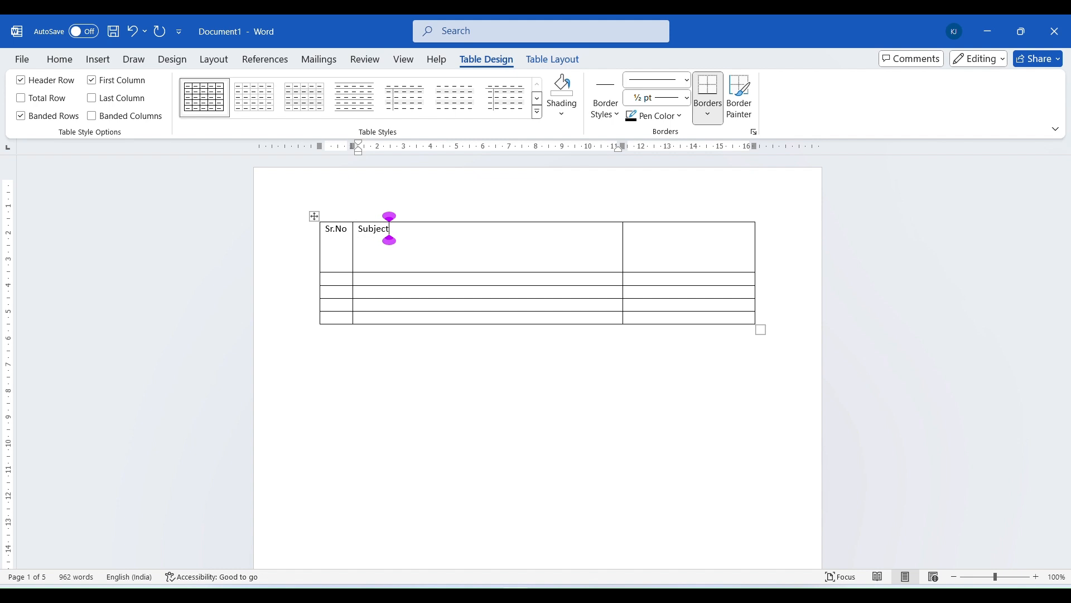
text( name)
key(BackSpace)
key(BackSpace)
key(BackSpace)
key(BackSpace)
key(BackSpace)
text(Name)
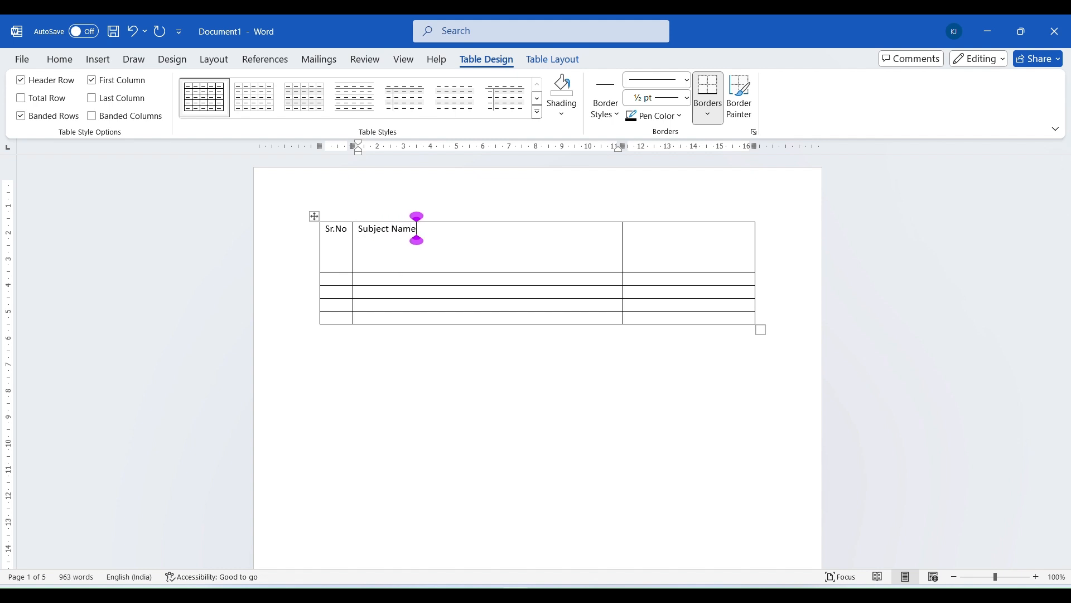
Step: Enter the column header "Page.No" in the third cell of the table's top row
click(628, 229)
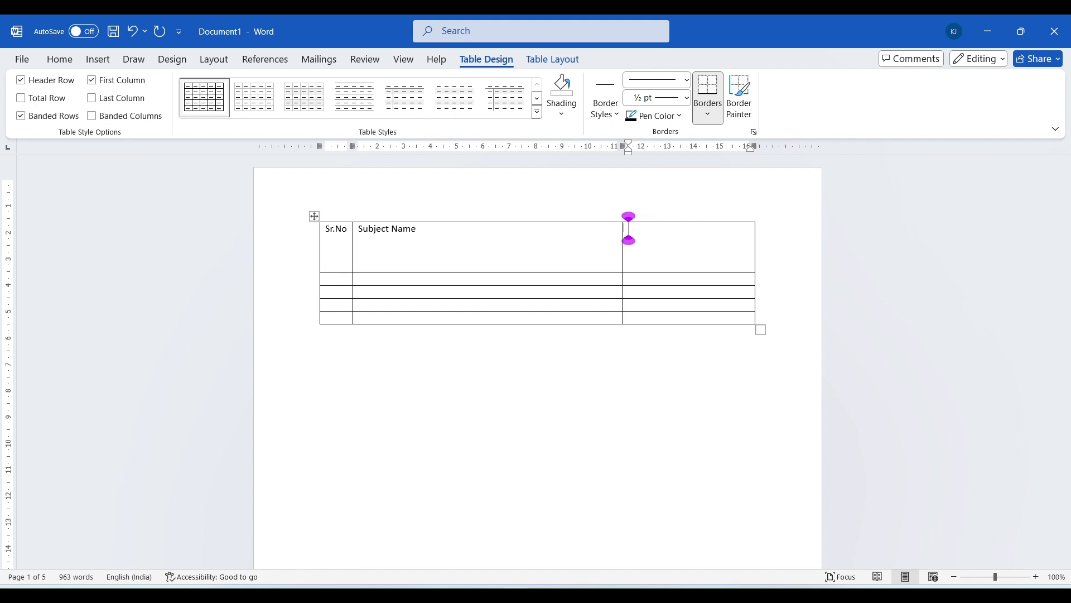
text(Page N)
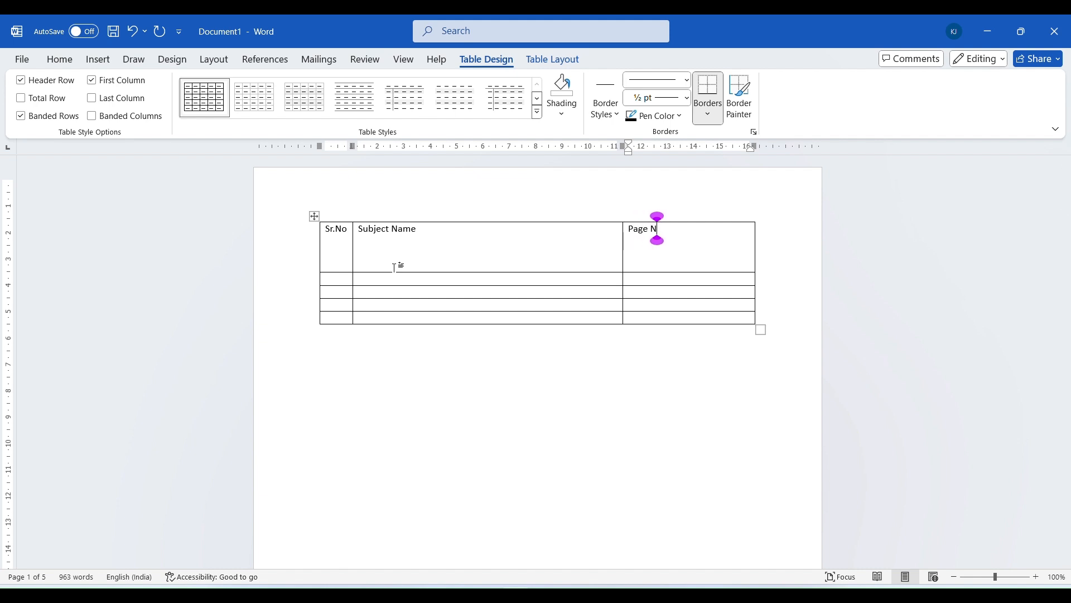
key(BackSpace)
key(BackSpace)
text(.No)
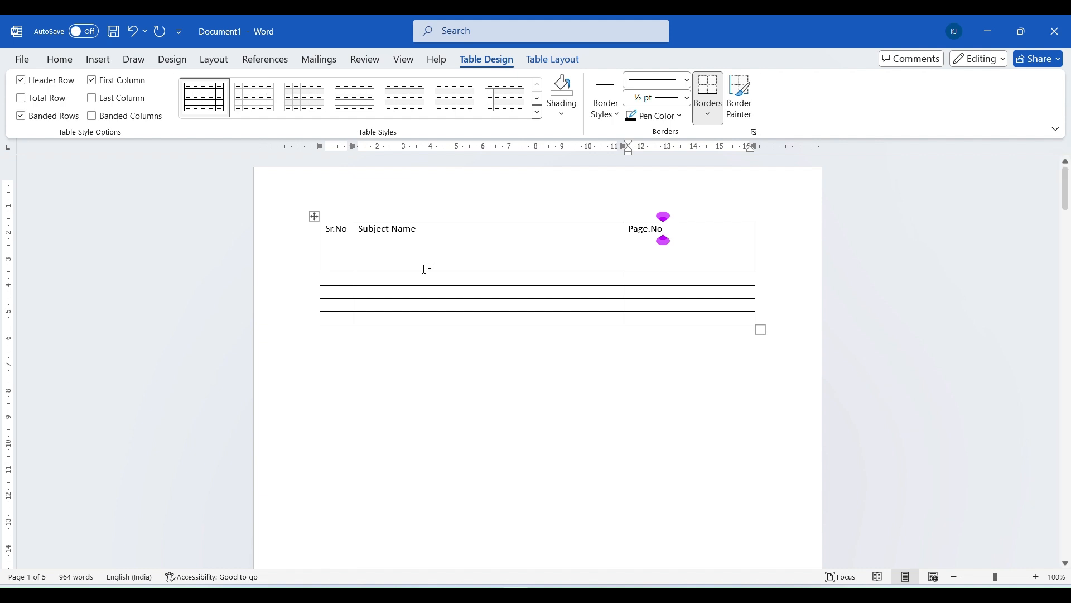
Step: Make the table's header row text bold, centre it in its cells, and enlarge its font by two sizes
drag(688, 237, 301, 229)
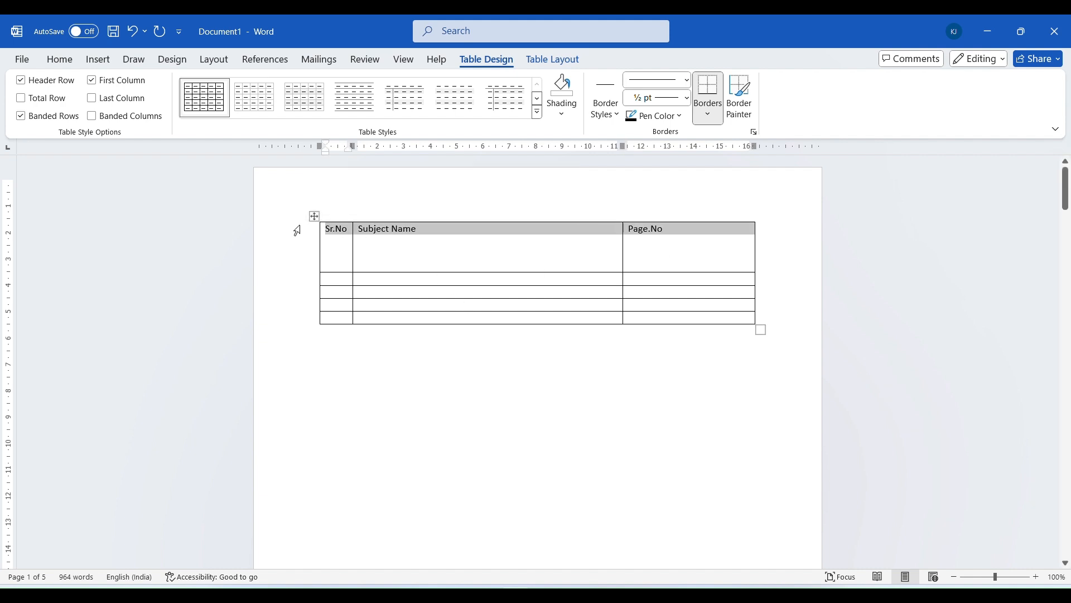
key(ctrl+b)
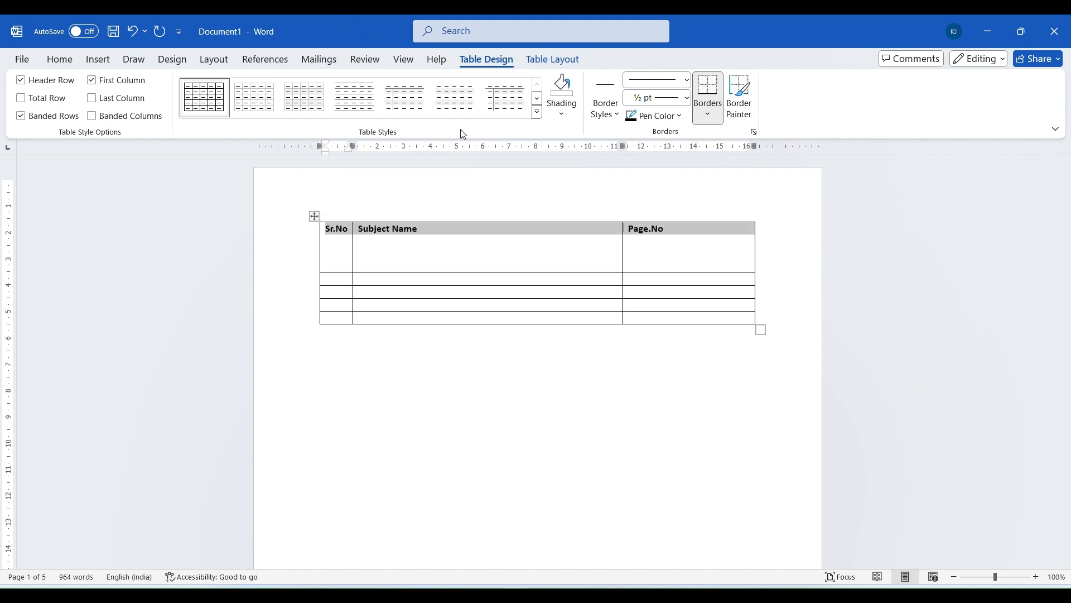
click(549, 65)
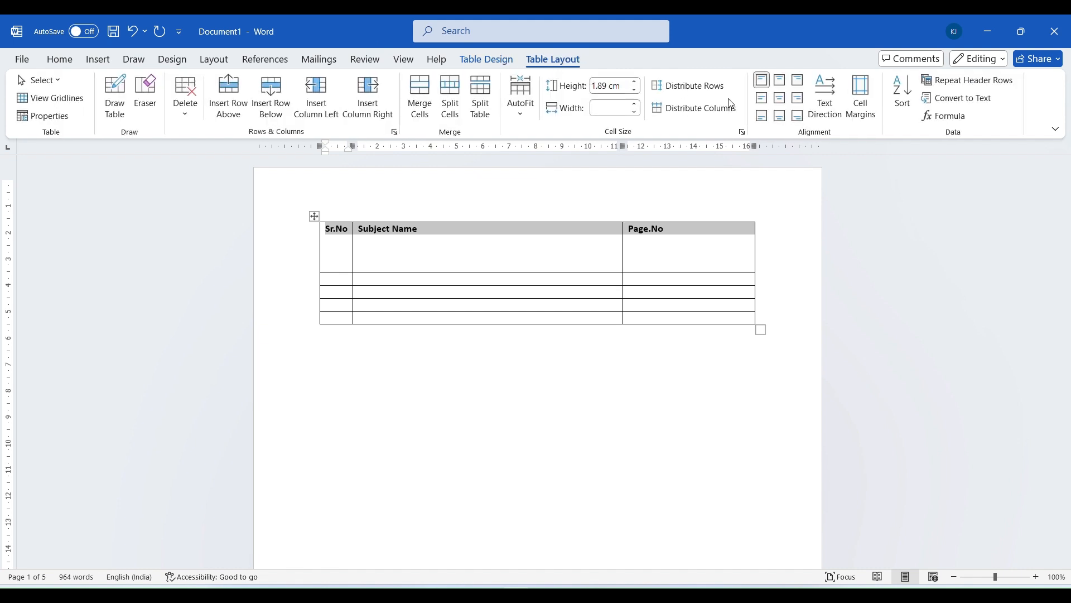
click(783, 100)
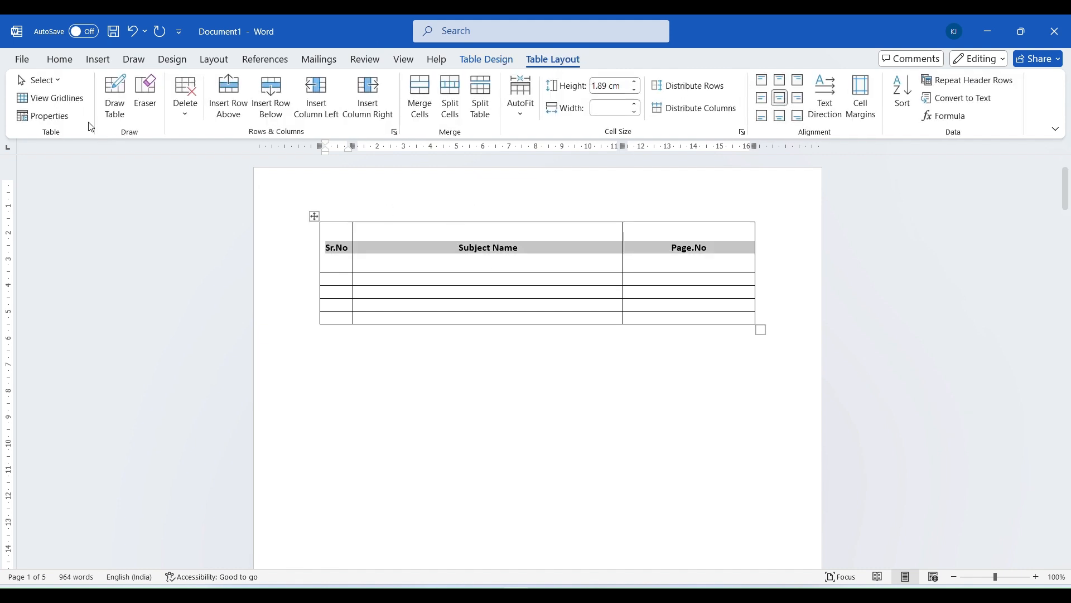
key(ctrl+shift+period)
key(ctrl+shift+period)
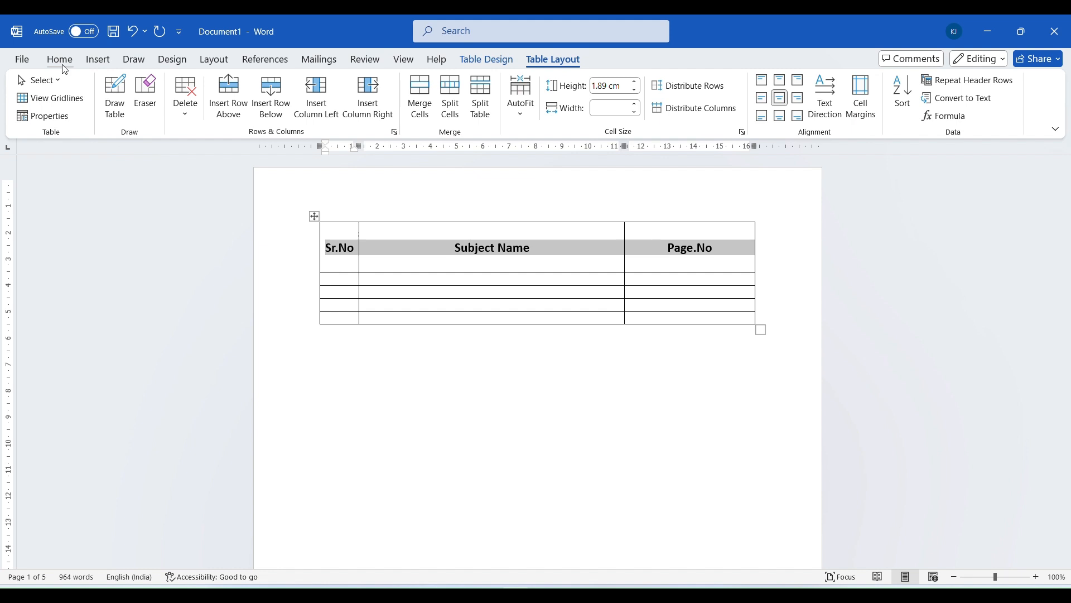
Step: Number the four rows below the header in the Sr.No column as 1., 2., 3. and 4
click(338, 287)
text(1.)
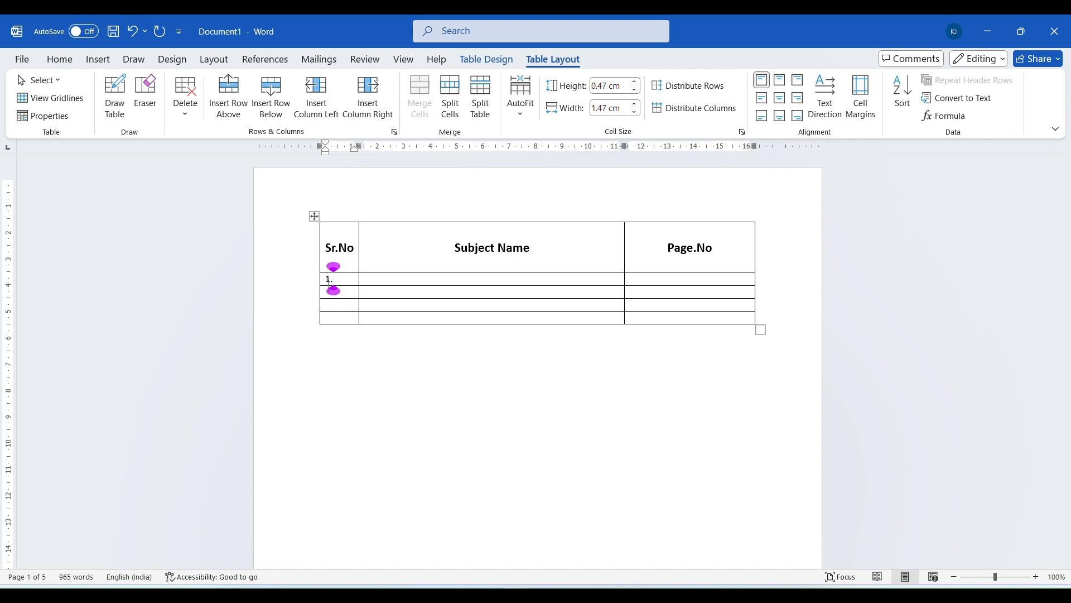
click(328, 291)
text(2.)
click(329, 300)
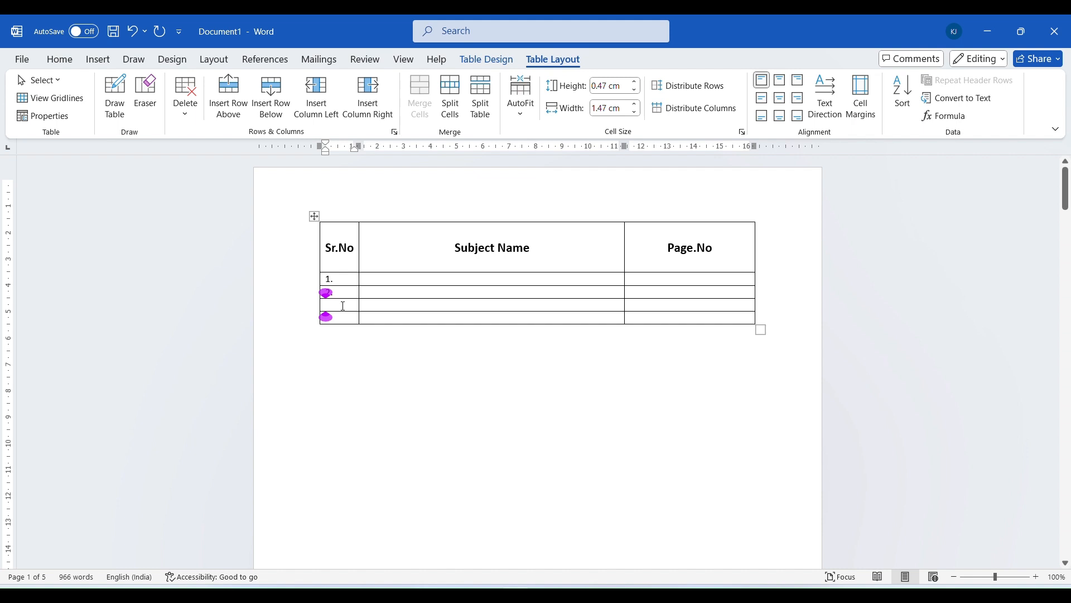
text(3.)
key(Down)
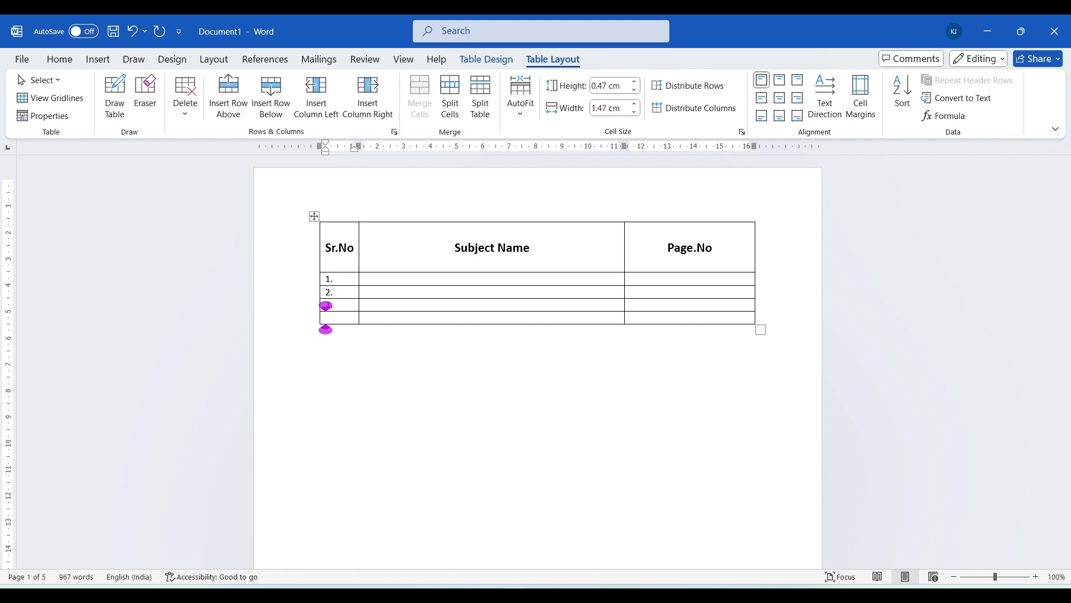
text(4)
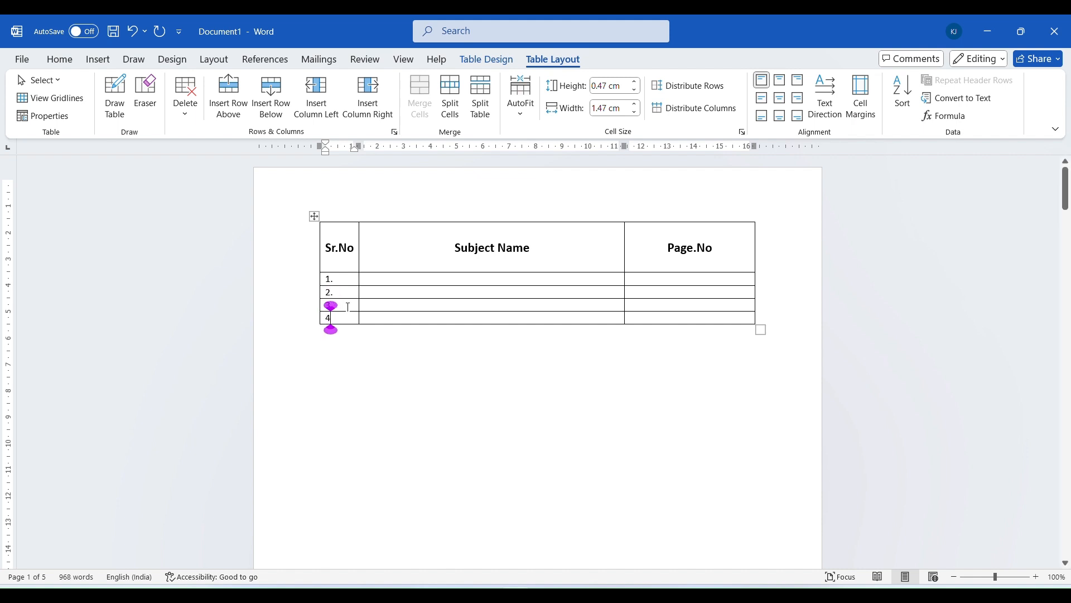
text(.)
Step: Insert a hyperlinked cross-reference to the Math heading's text in the Subject Name cell of row 1
click(368, 279)
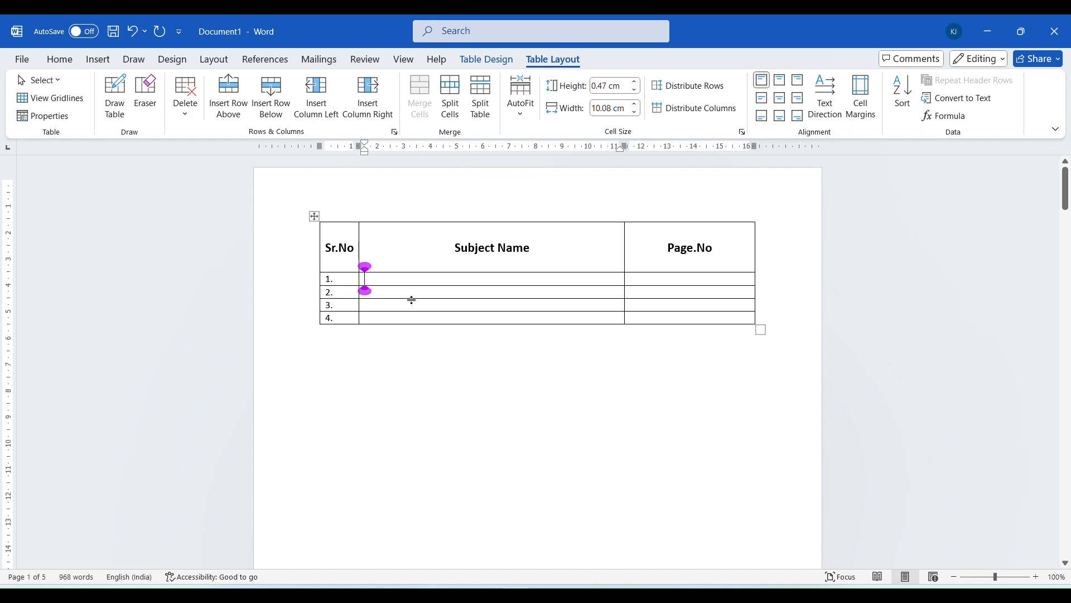
click(98, 60)
click(537, 117)
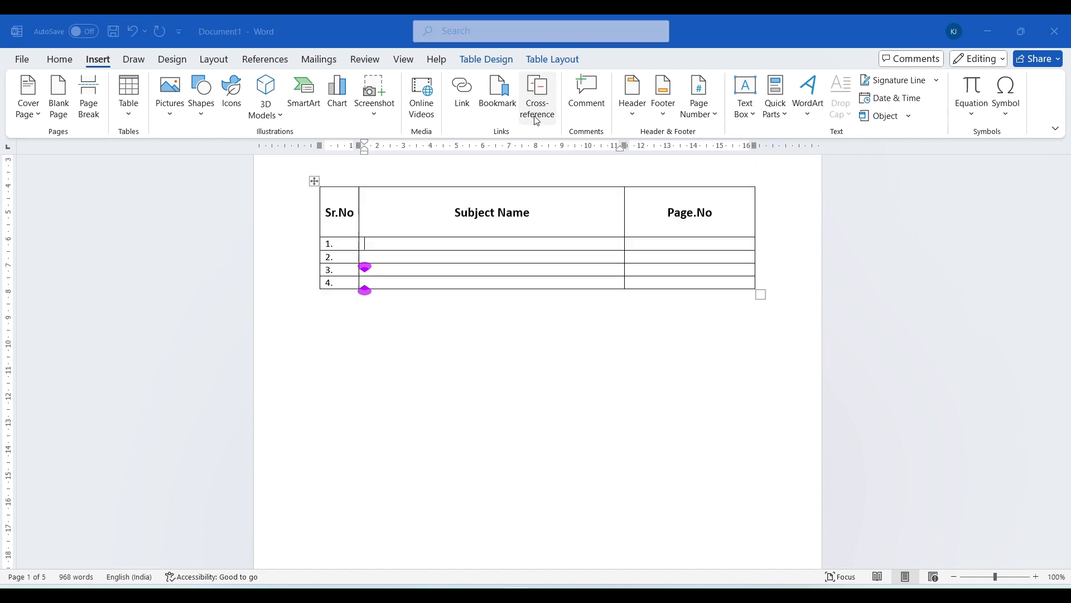
scroll(449, 405, up, 3)
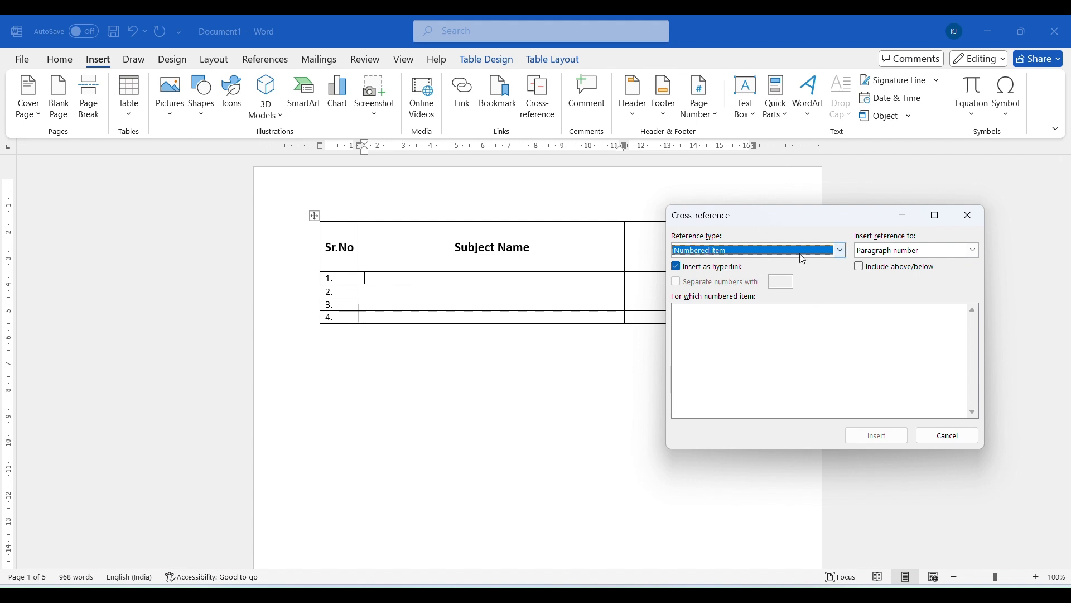
click(841, 251)
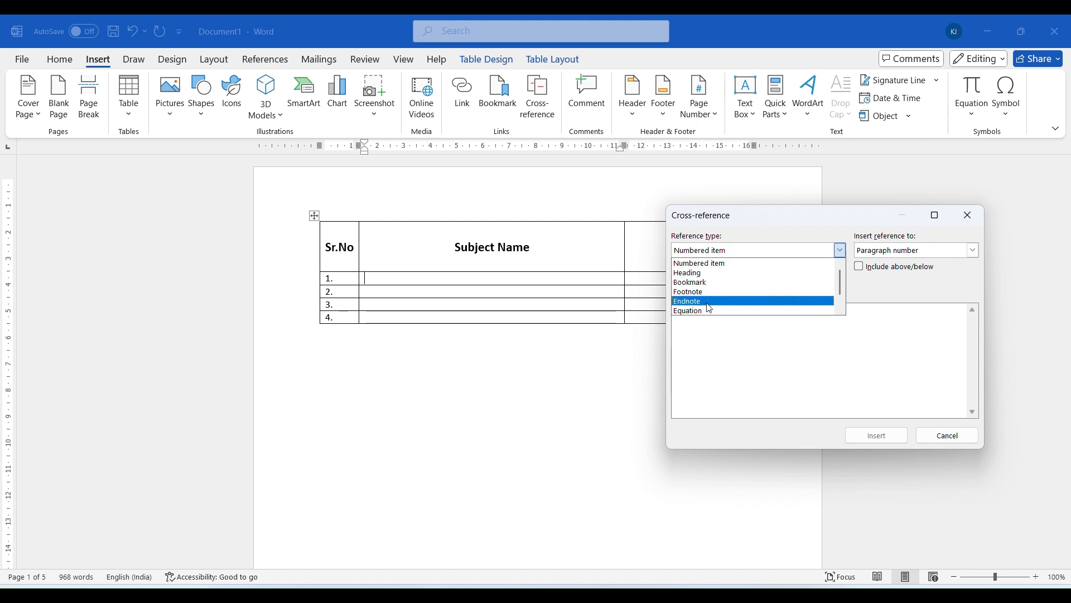
click(718, 274)
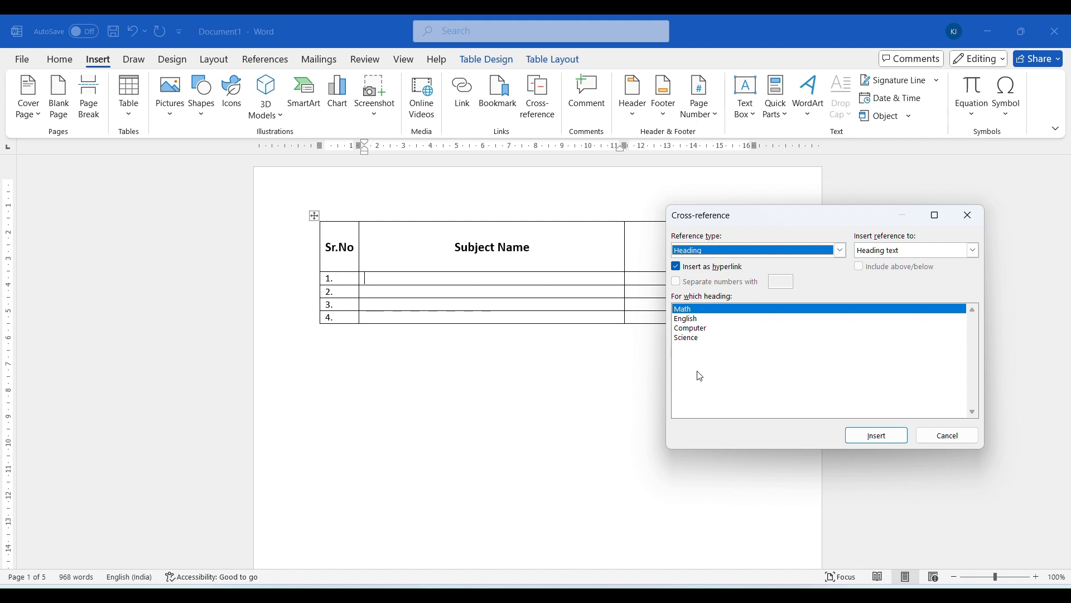
click(379, 279)
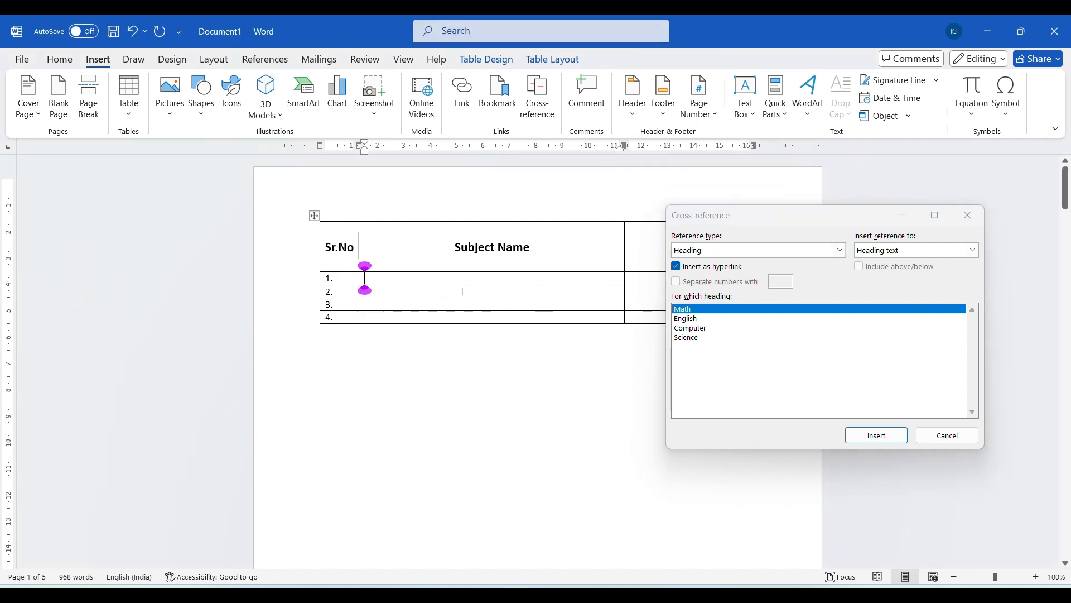
click(870, 432)
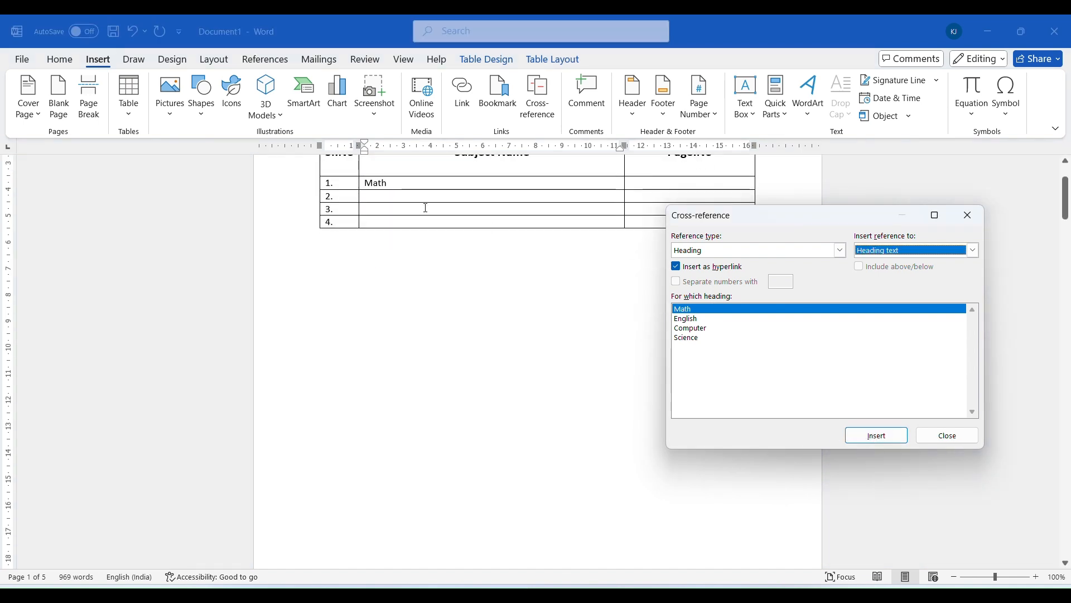
Step: Insert heading-text cross-references to English and Computer in the Subject Name cells of rows 2 and 3
click(368, 197)
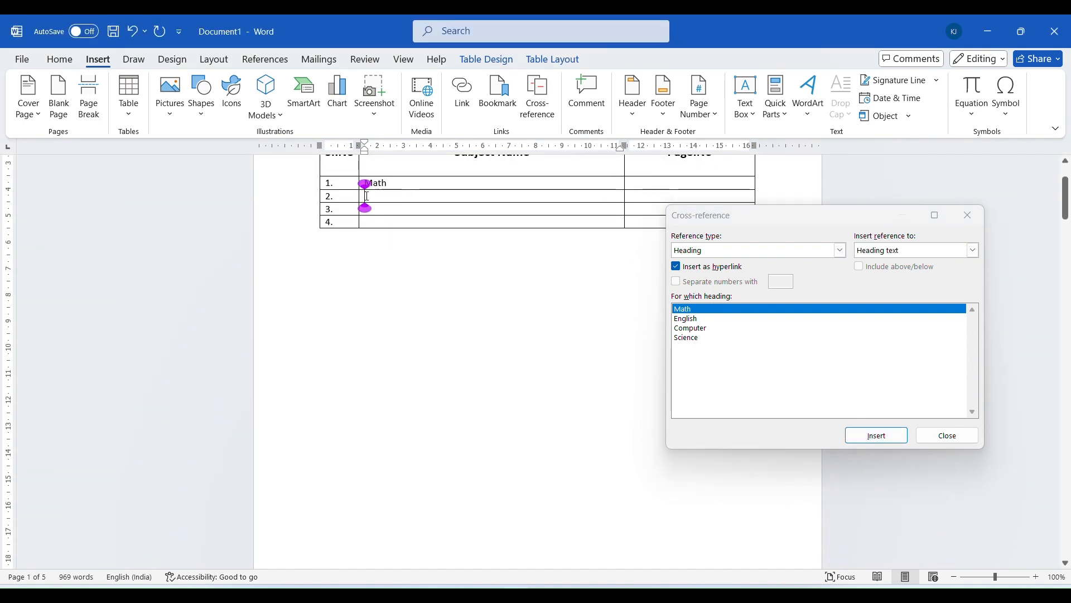
click(678, 323)
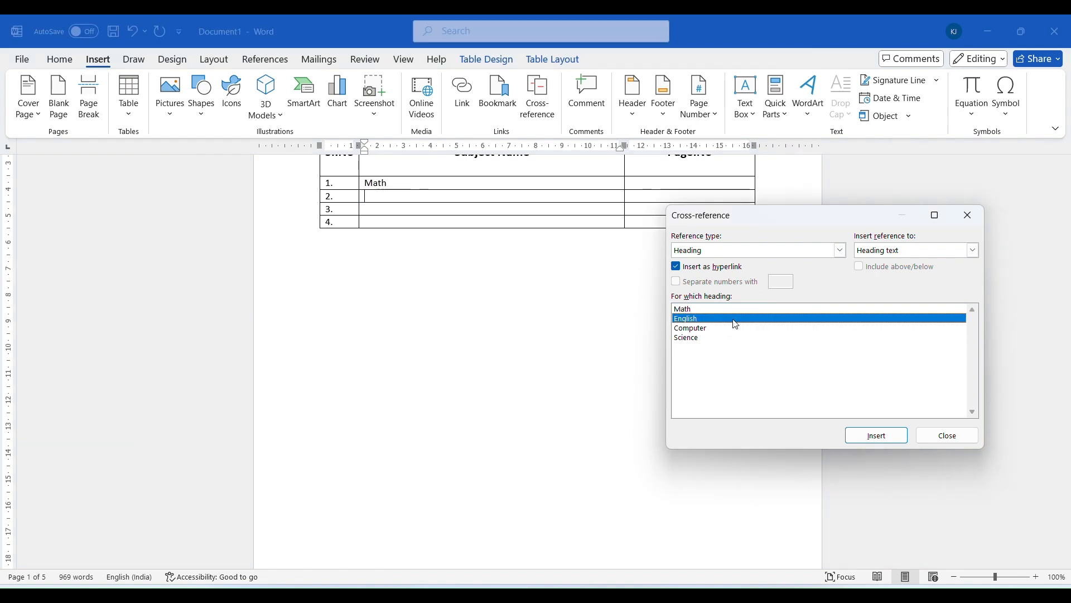
click(859, 437)
click(367, 209)
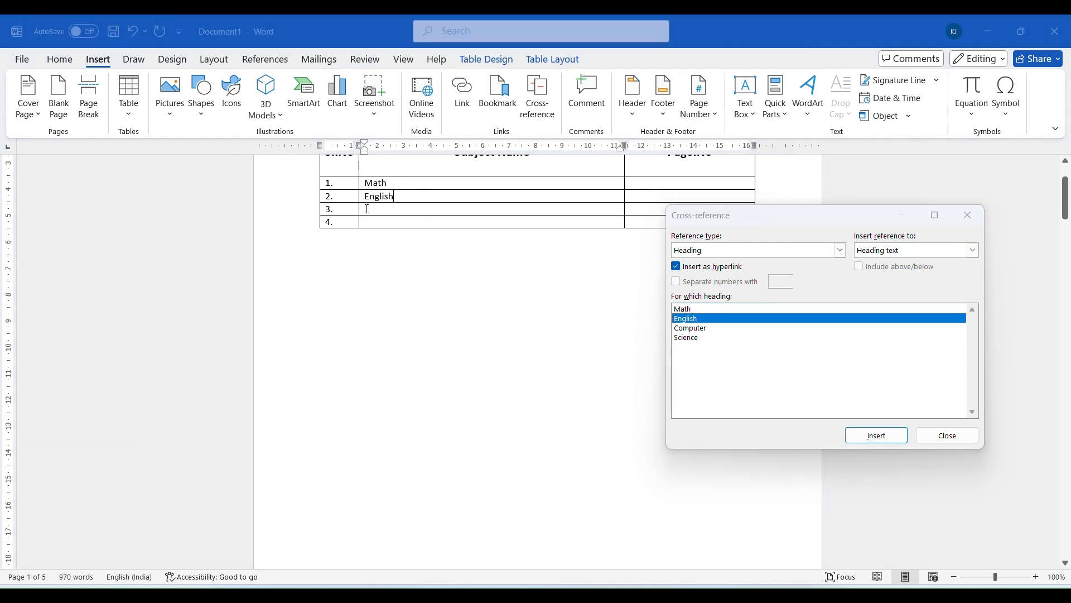
click(701, 329)
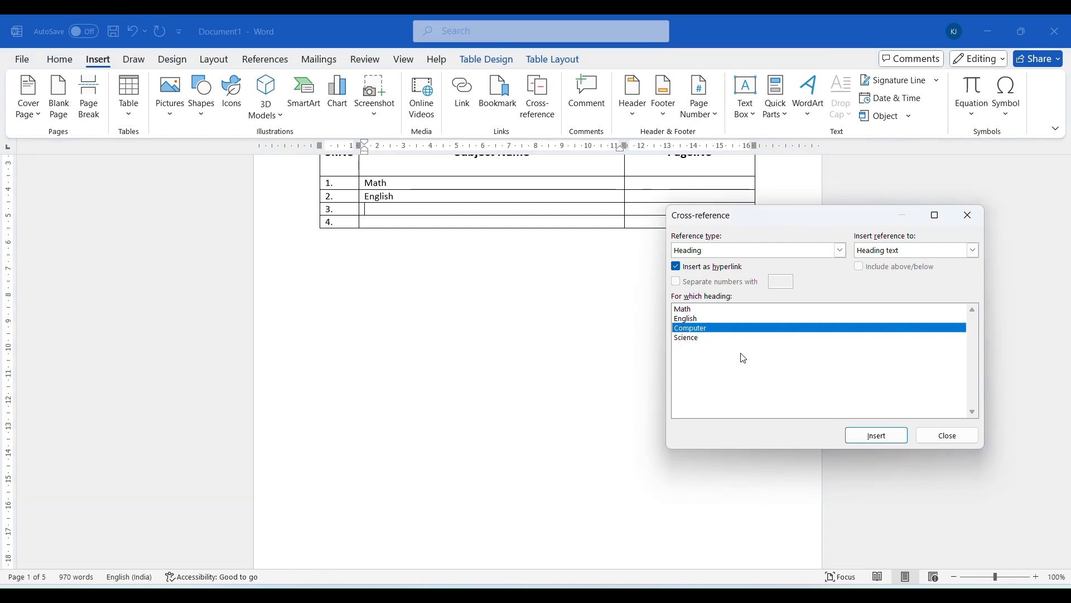
click(876, 436)
Step: Insert a heading-text cross-reference to Science in the Subject Name cell of row 4 and close the Cross-reference dialog
click(385, 196)
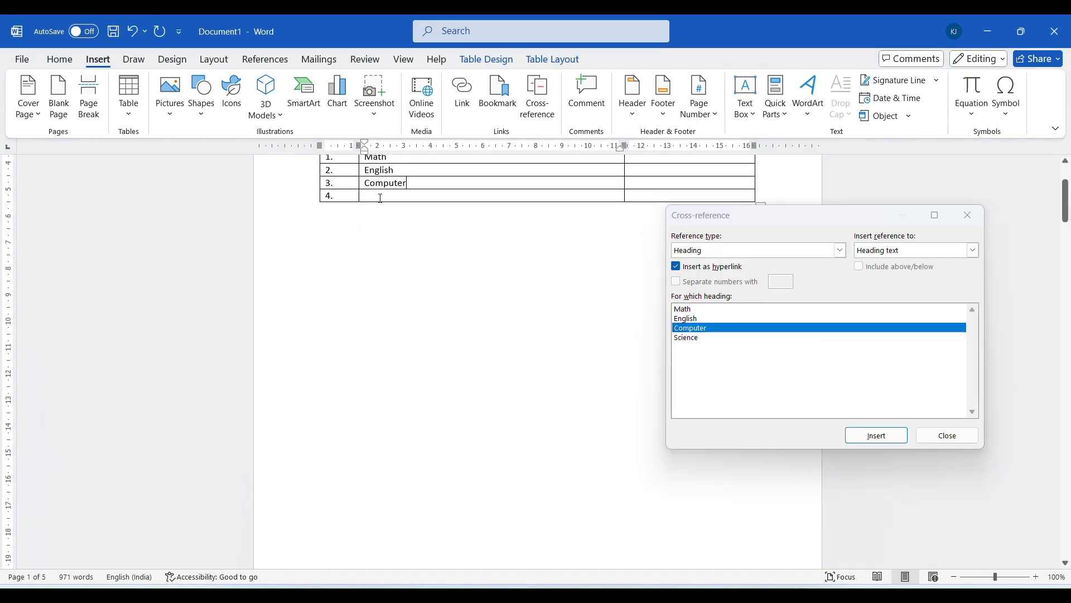
click(692, 337)
click(870, 436)
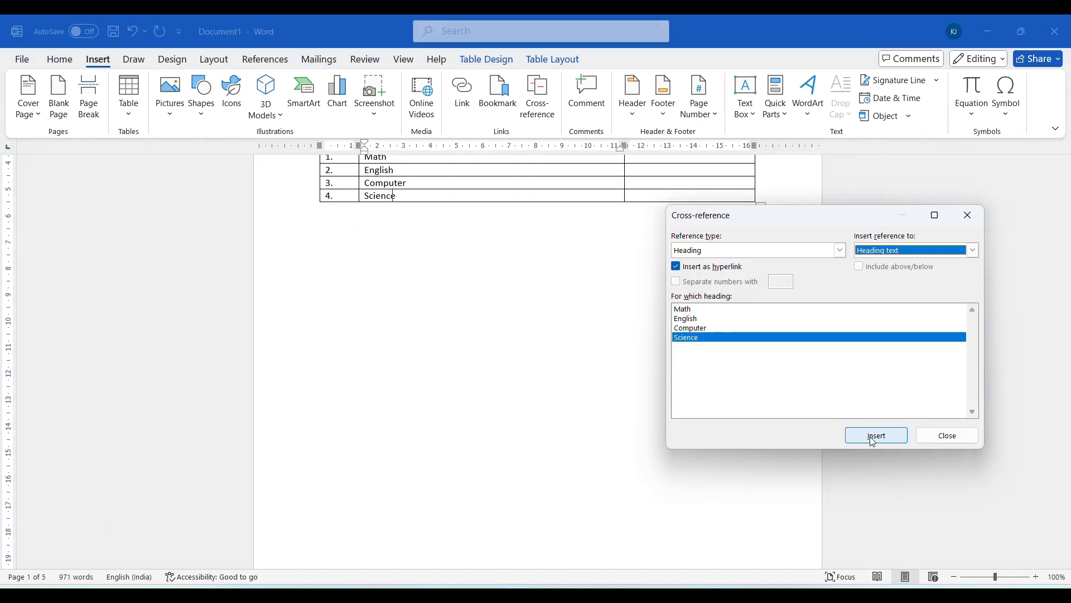
scroll(514, 292, up, 3)
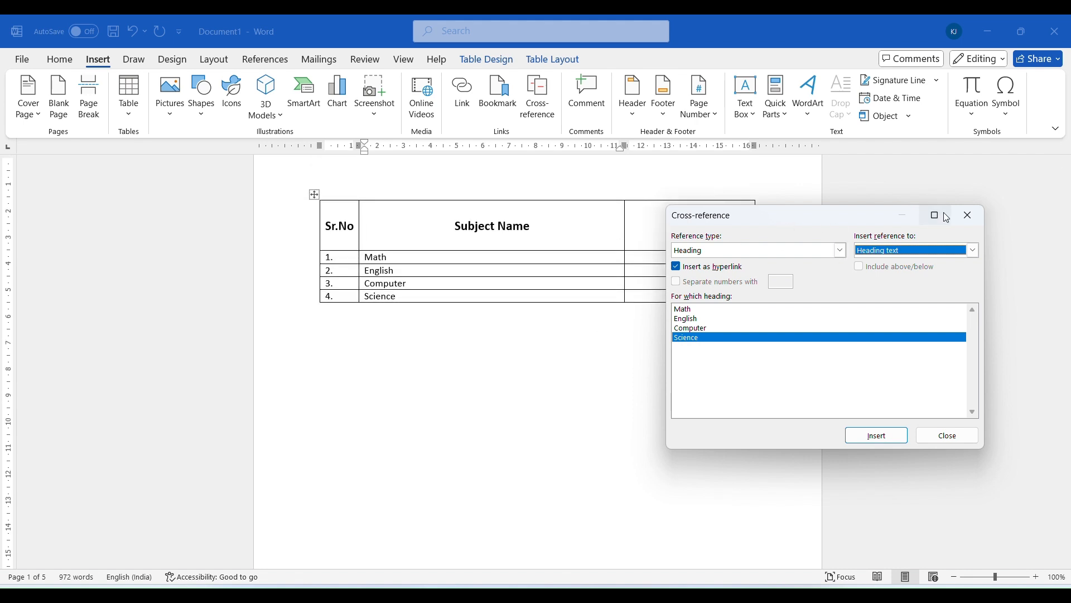
click(968, 215)
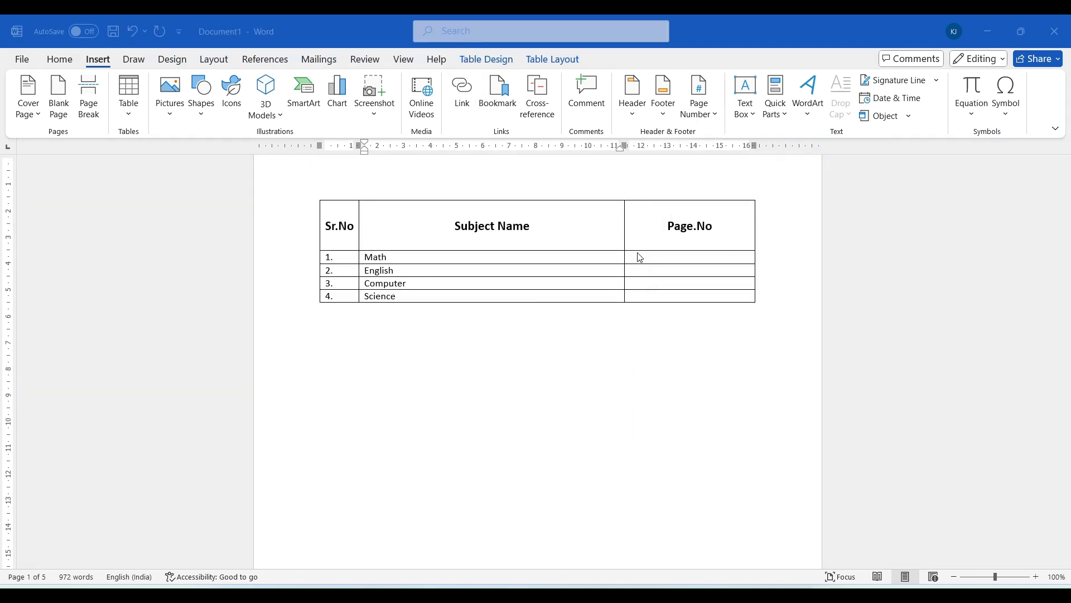
Step: Insert a hyperlinked cross-reference to the Math heading's page number in the Page.No cell of row 1
click(639, 256)
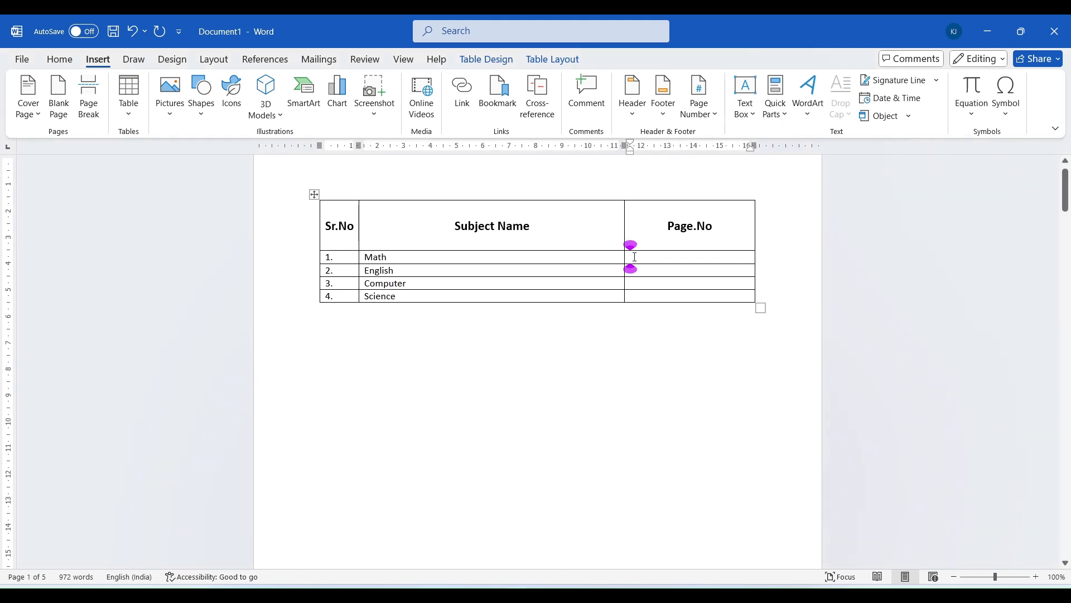
click(537, 98)
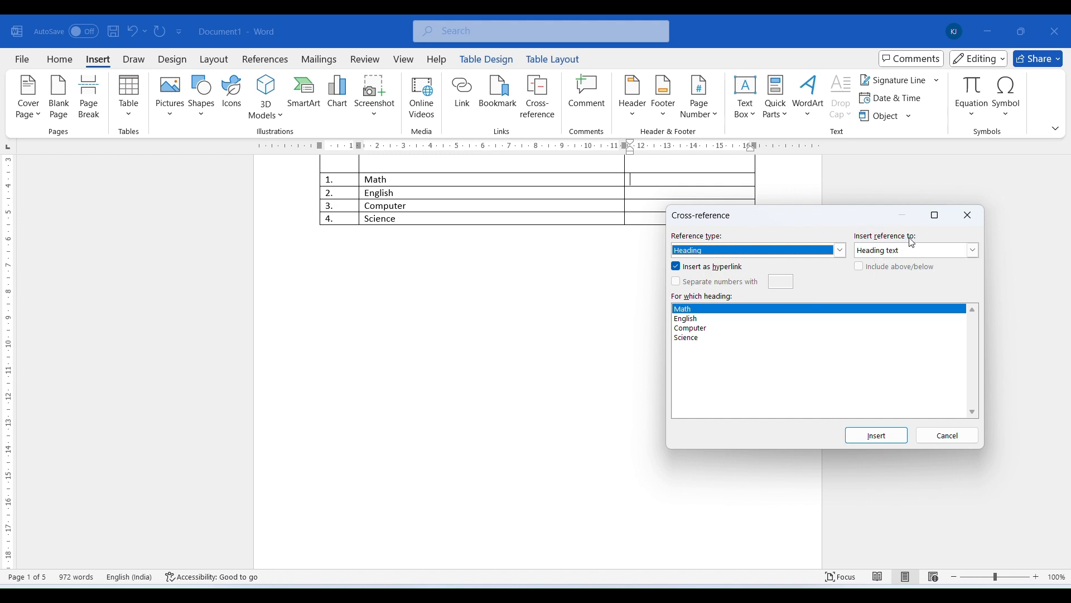
click(976, 249)
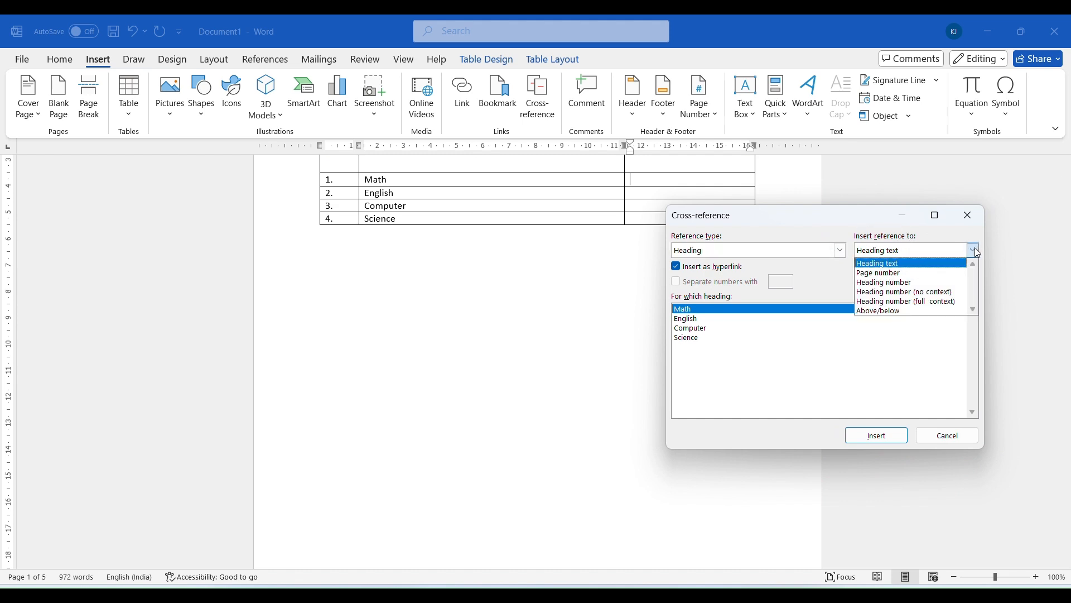
click(880, 274)
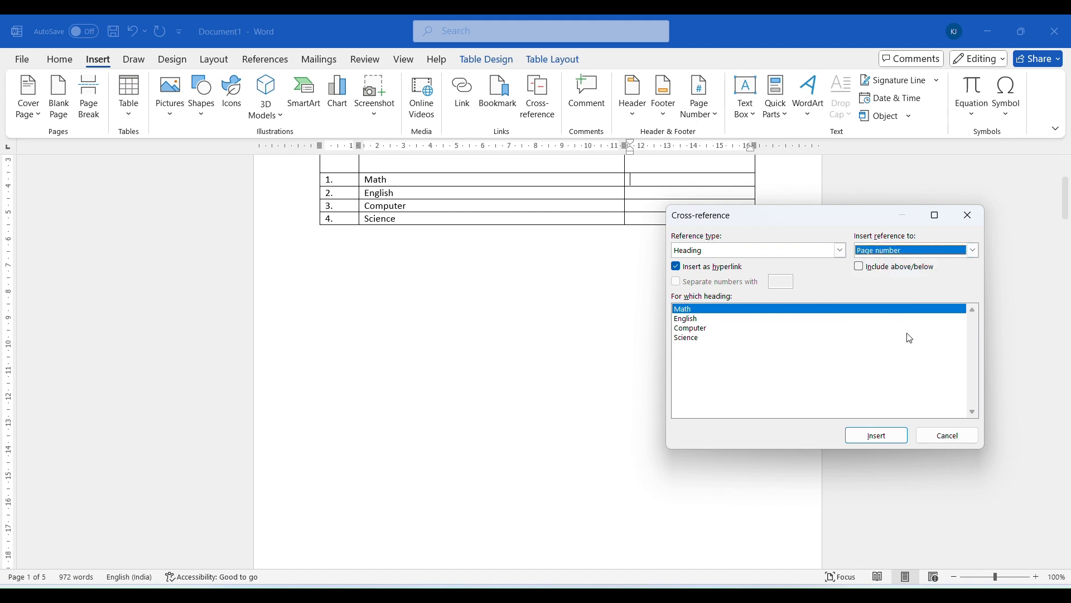
drag(784, 222, 817, 236)
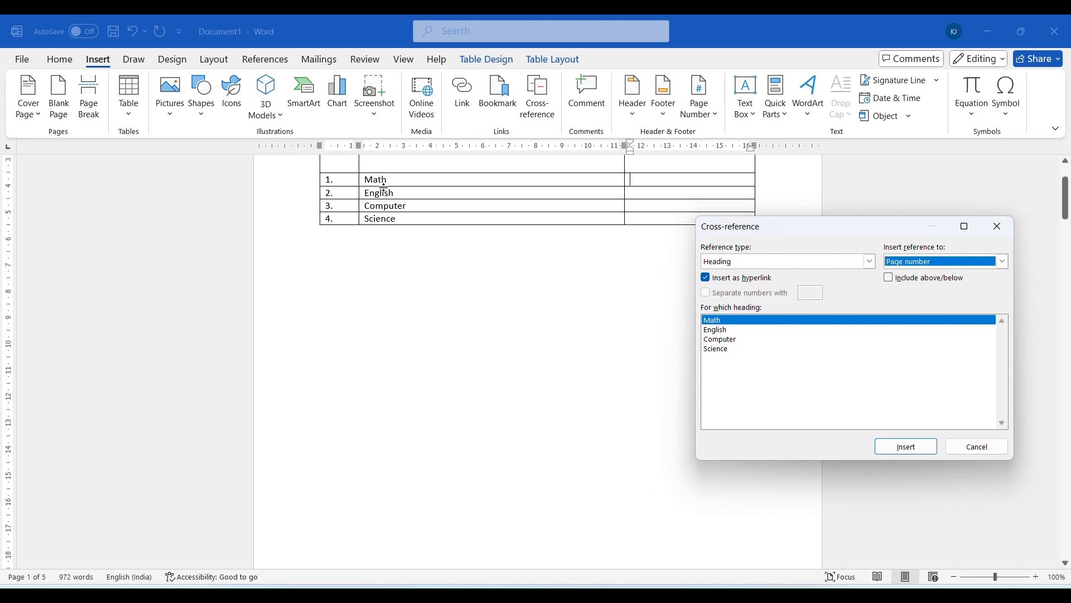
click(642, 185)
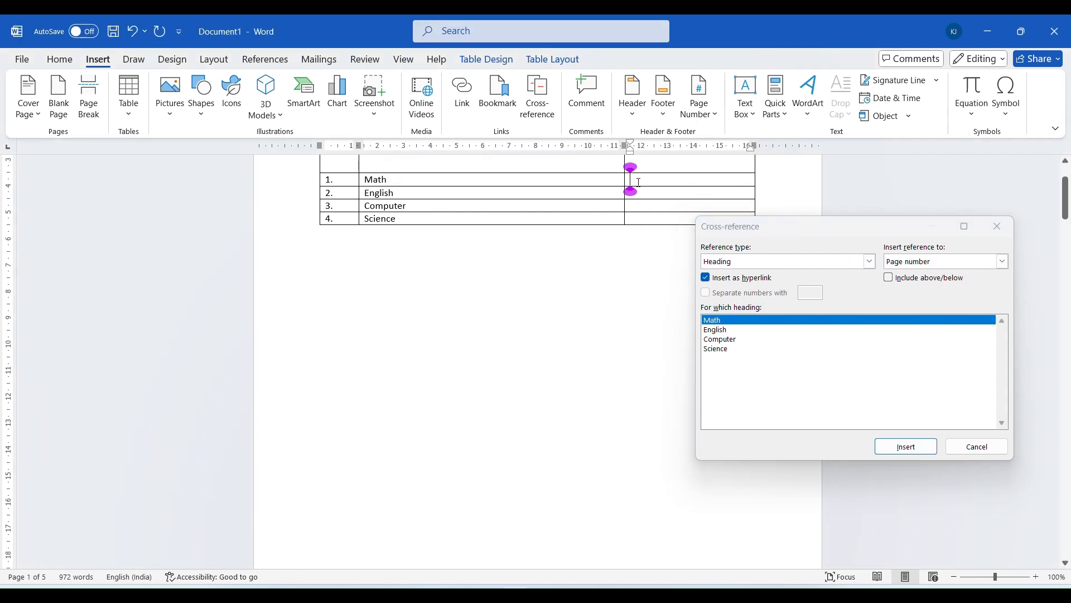
click(738, 323)
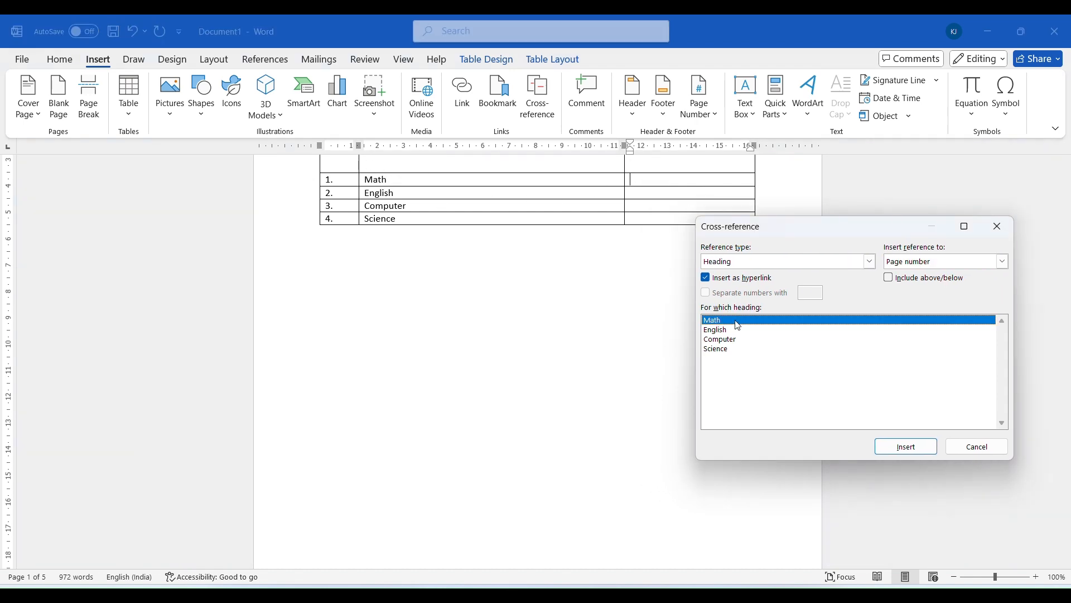
click(902, 448)
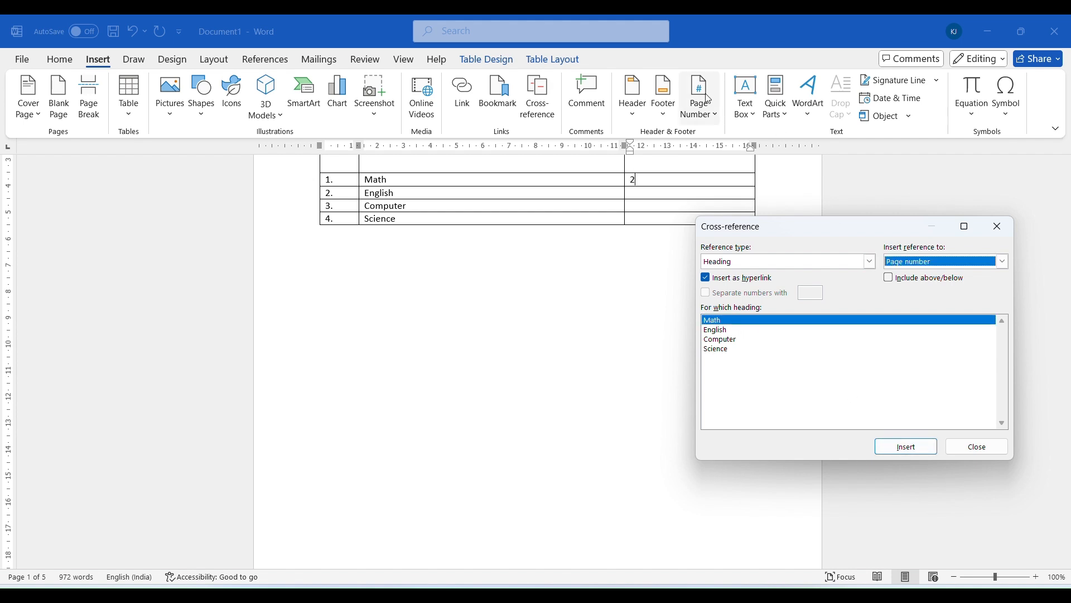
Step: Insert hyperlinked page-number cross-references to the English and Computer headings in the Page.No cells of rows 2 and 3
click(637, 191)
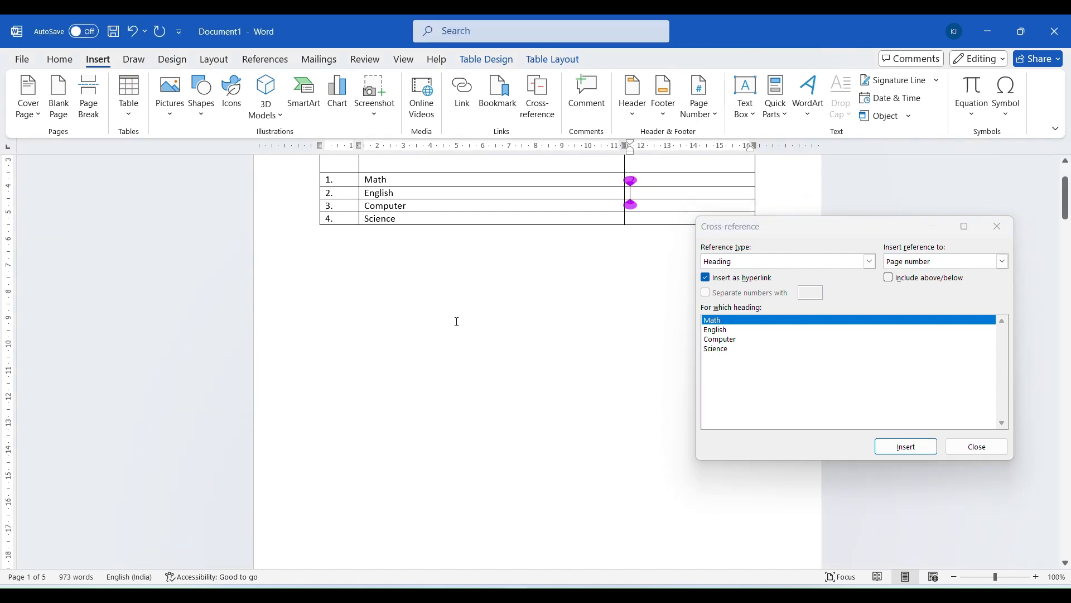
click(720, 330)
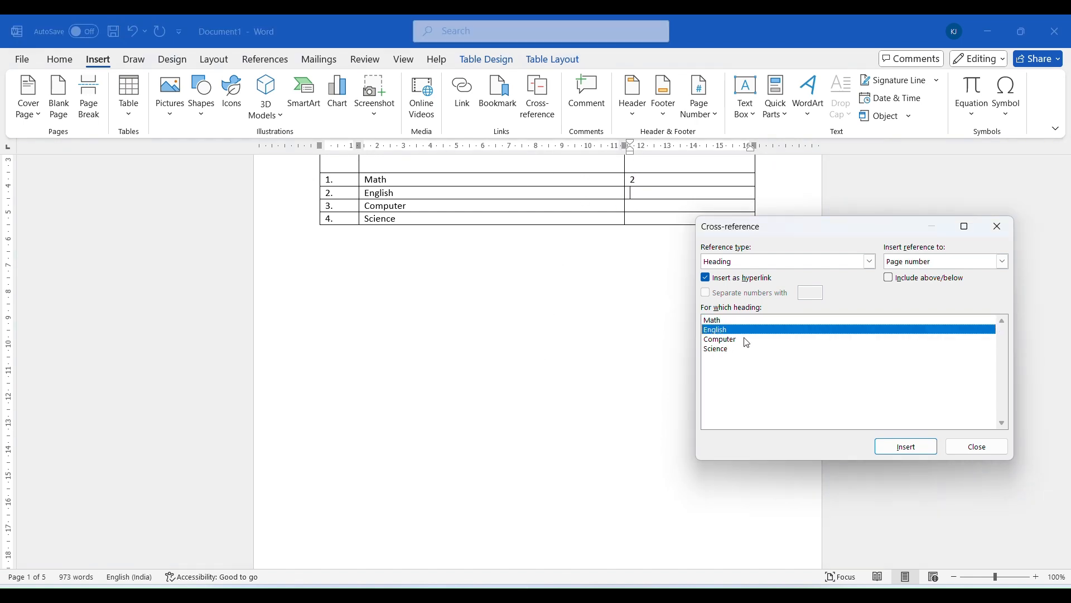
click(892, 445)
click(638, 207)
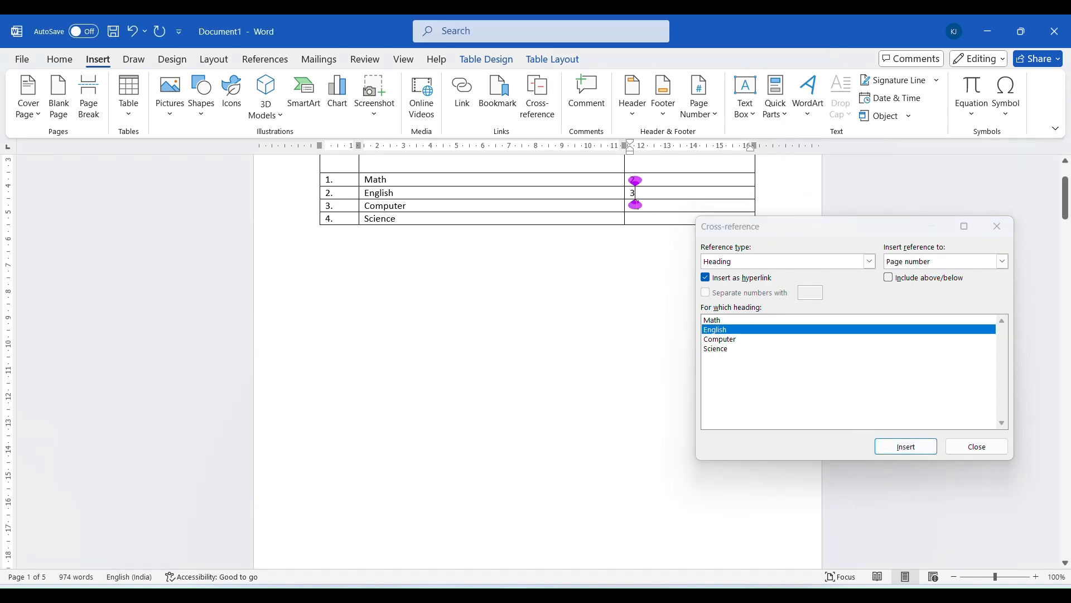
click(720, 339)
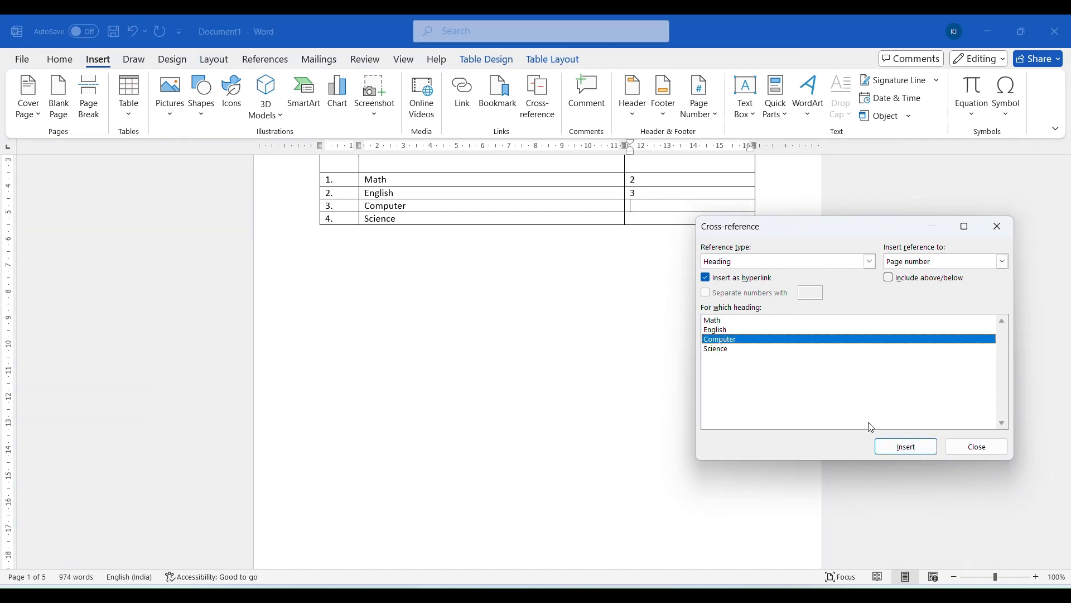
click(893, 446)
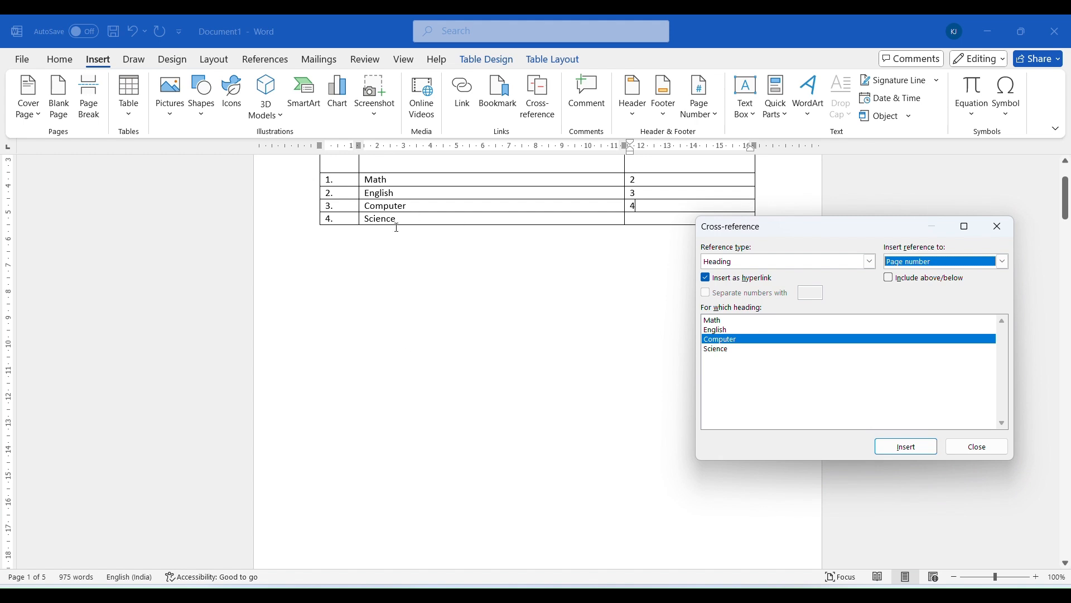
Step: Insert a page-number cross-reference to the Science heading in the Page.No cell of row 4 and close the Cross-reference dialog
click(632, 219)
click(720, 348)
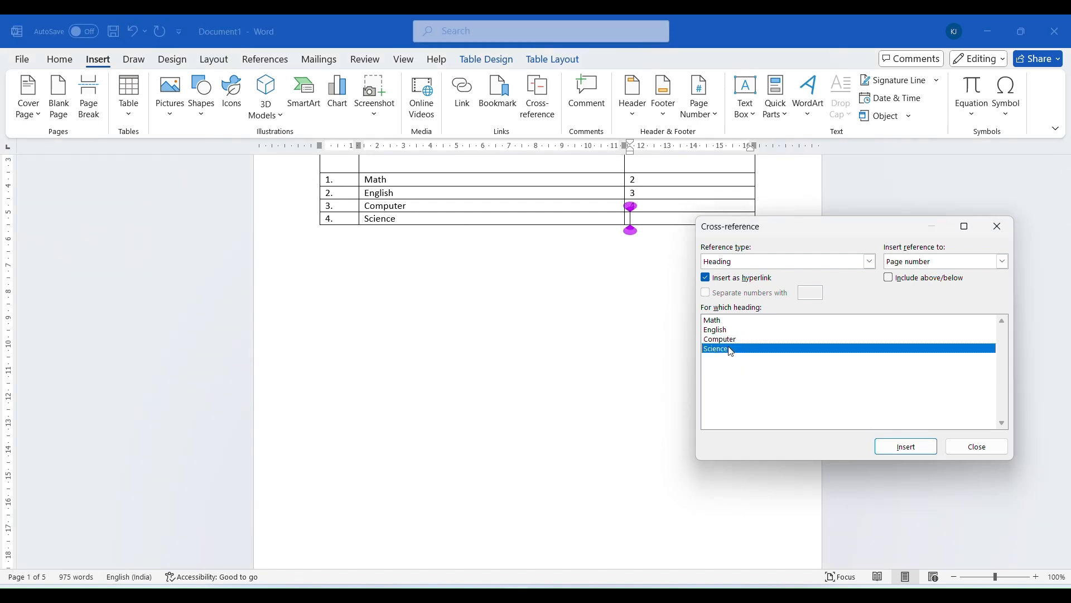
click(906, 446)
scroll(562, 249, down, 1)
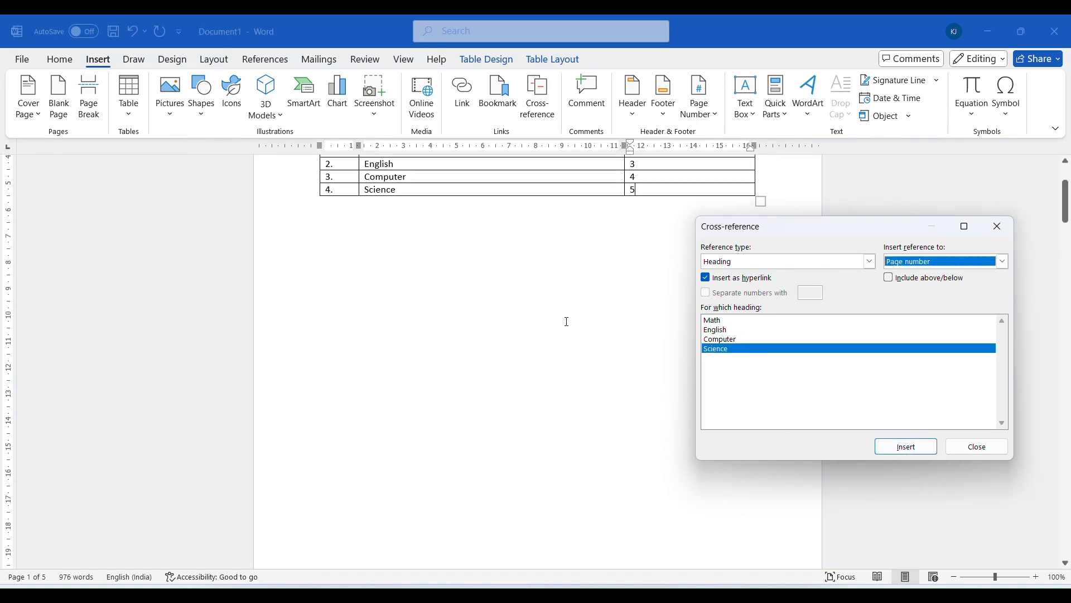
scroll(567, 321, up, 3)
click(720, 339)
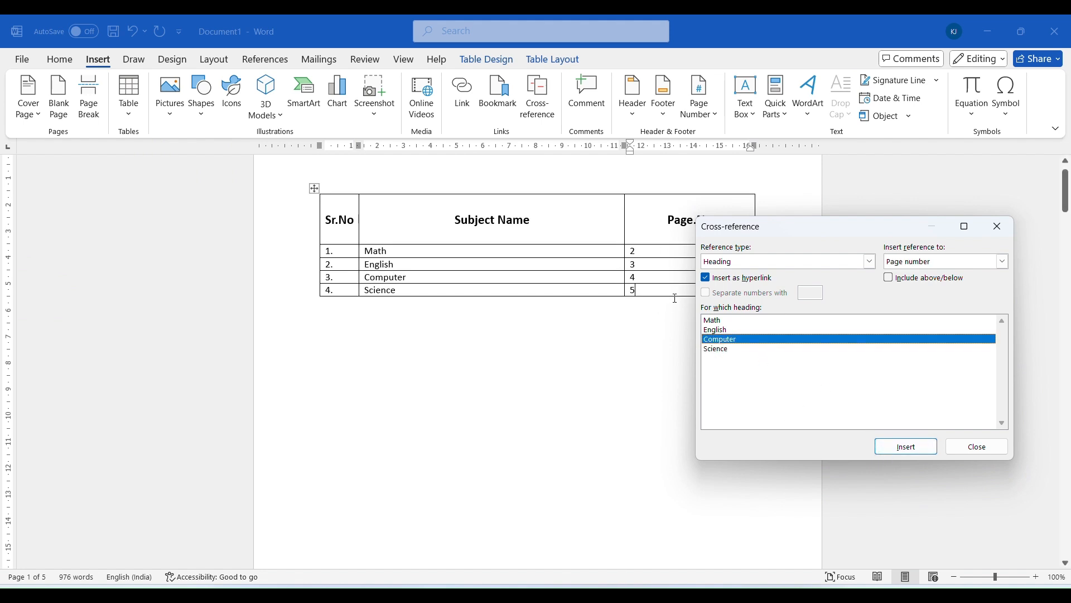
click(975, 449)
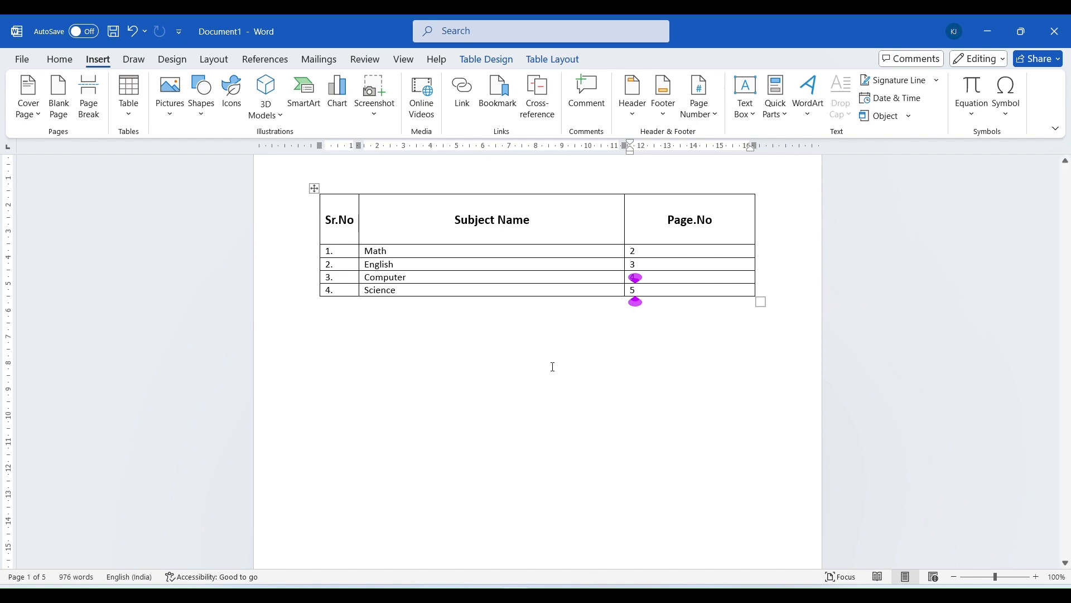
Step: Follow the English cross-reference in the Subject Name column to its heading and return to the index table
scroll(553, 366, down, 5)
scroll(562, 380, up, 5)
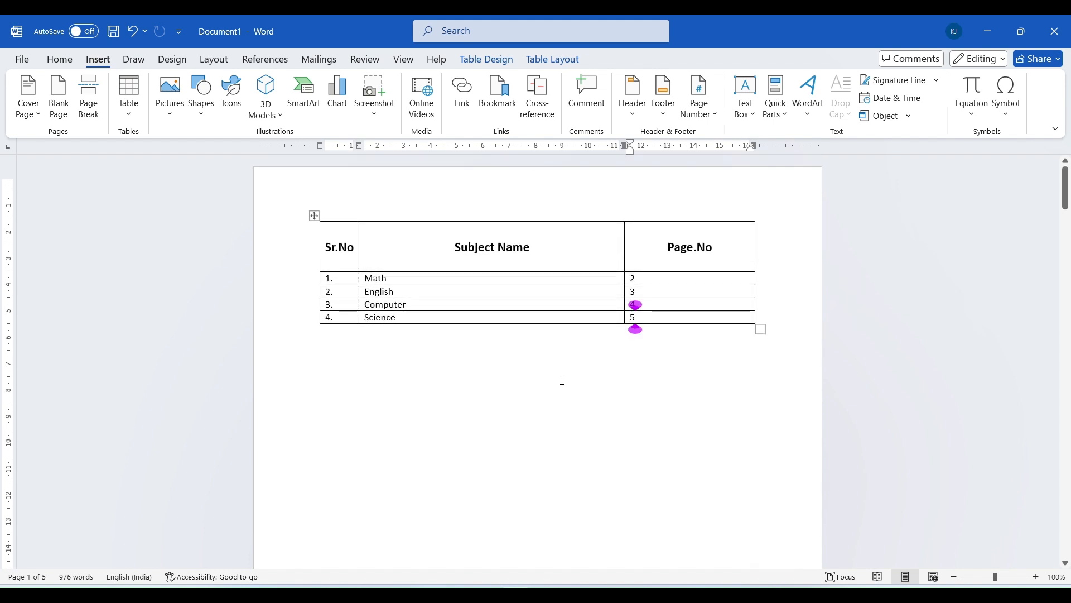
scroll(476, 327, down, 5)
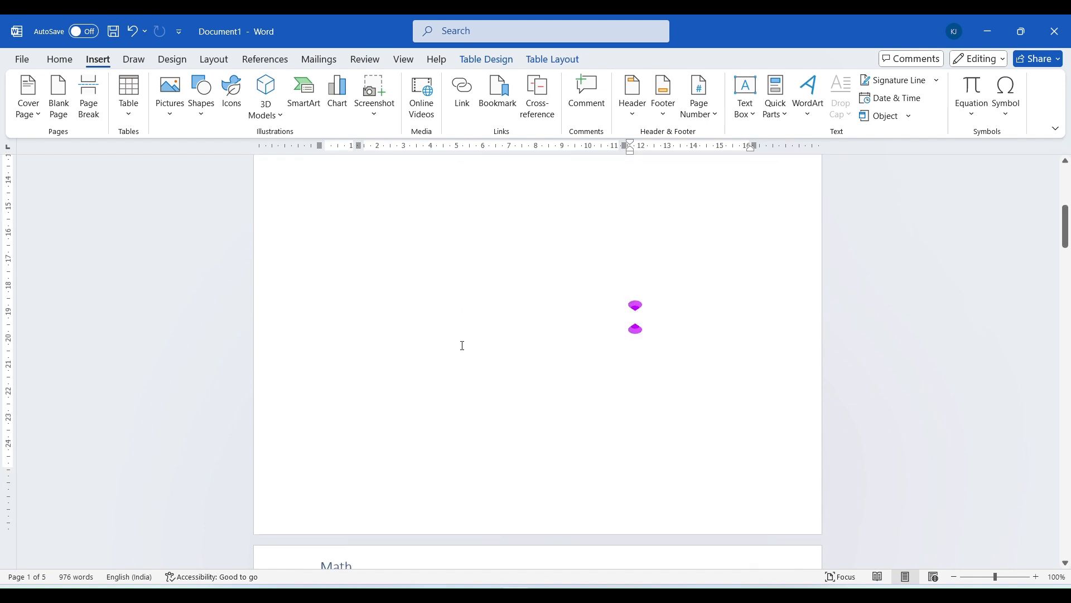
scroll(463, 345, up, 5)
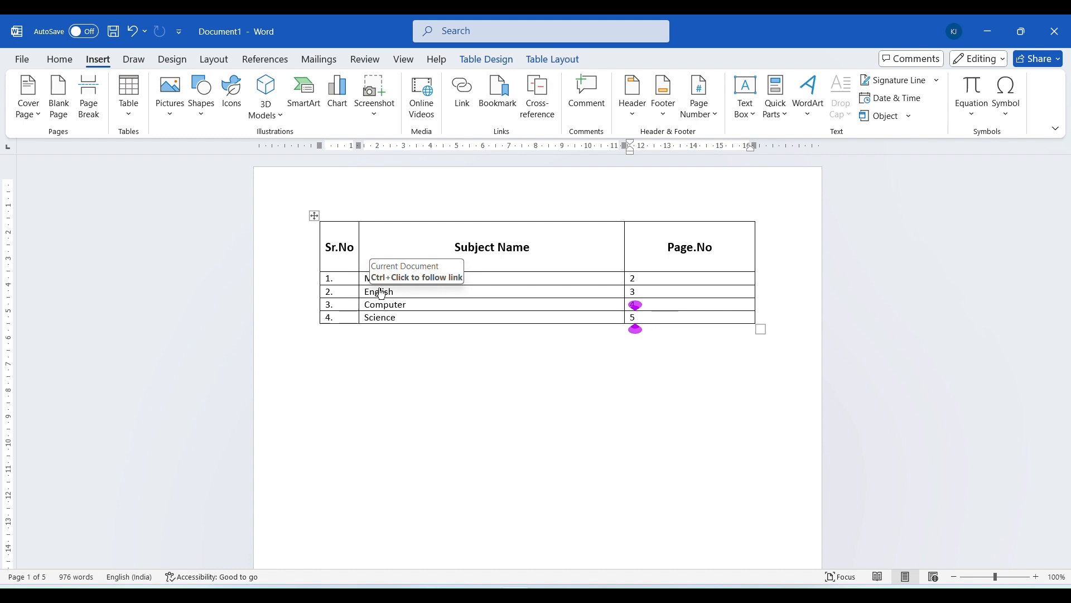
ctrl+click(381, 298)
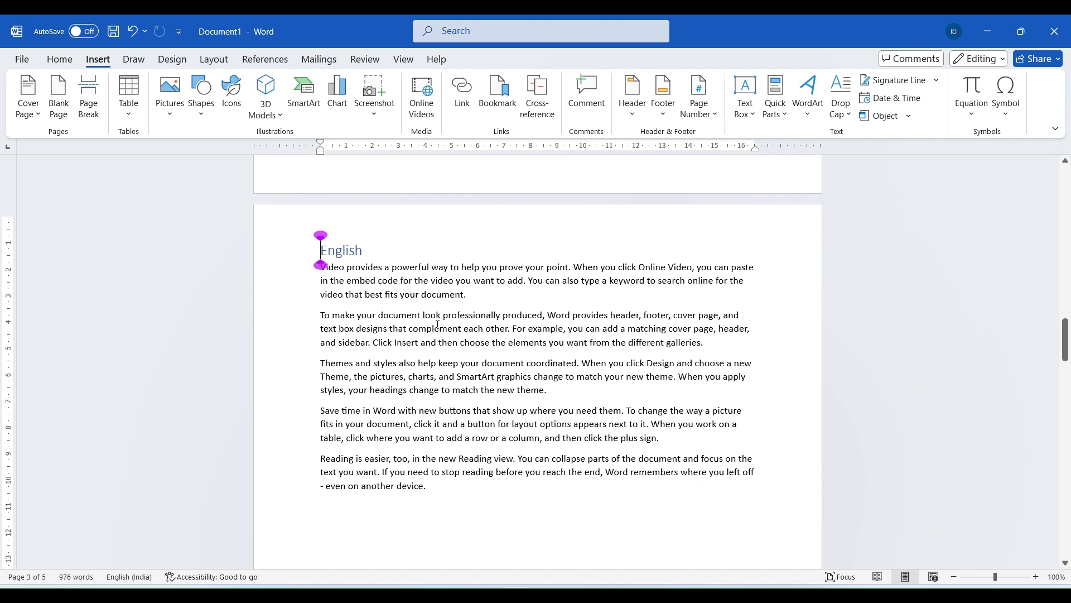
scroll(509, 318, up, 9)
scroll(782, 372, down, 5)
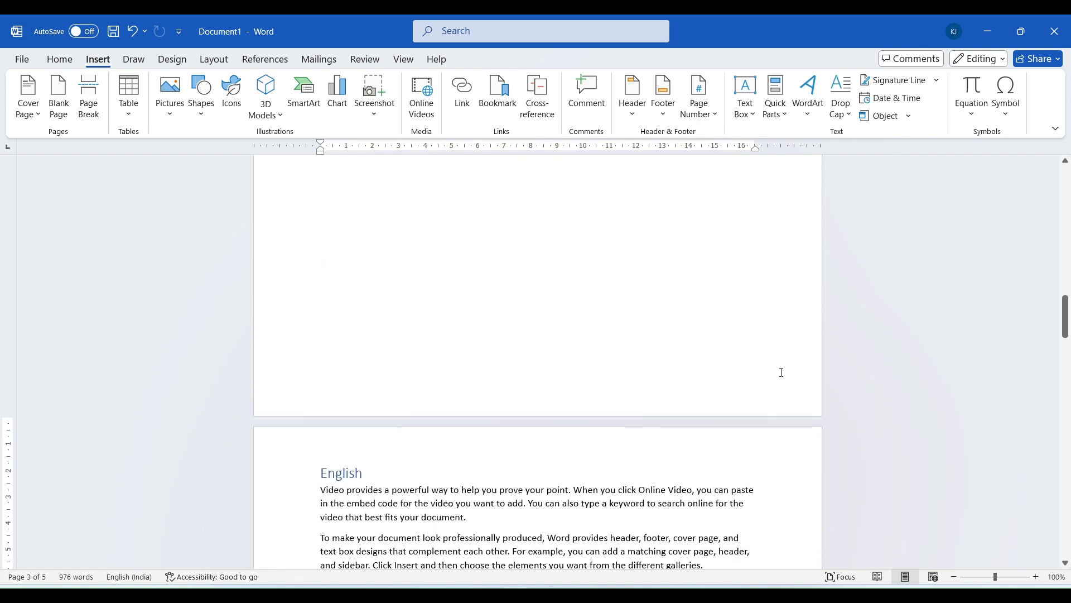
drag(1066, 335, 1068, 116)
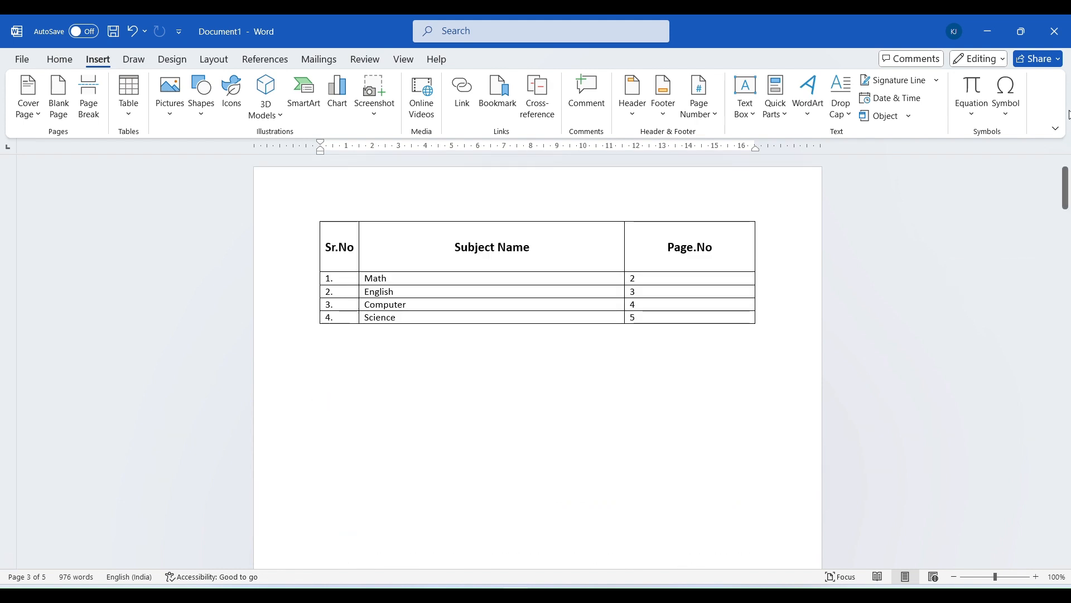
Step: Follow the Science cross-reference to its heading and return to page 1 with Go To
ctrl+click(377, 323)
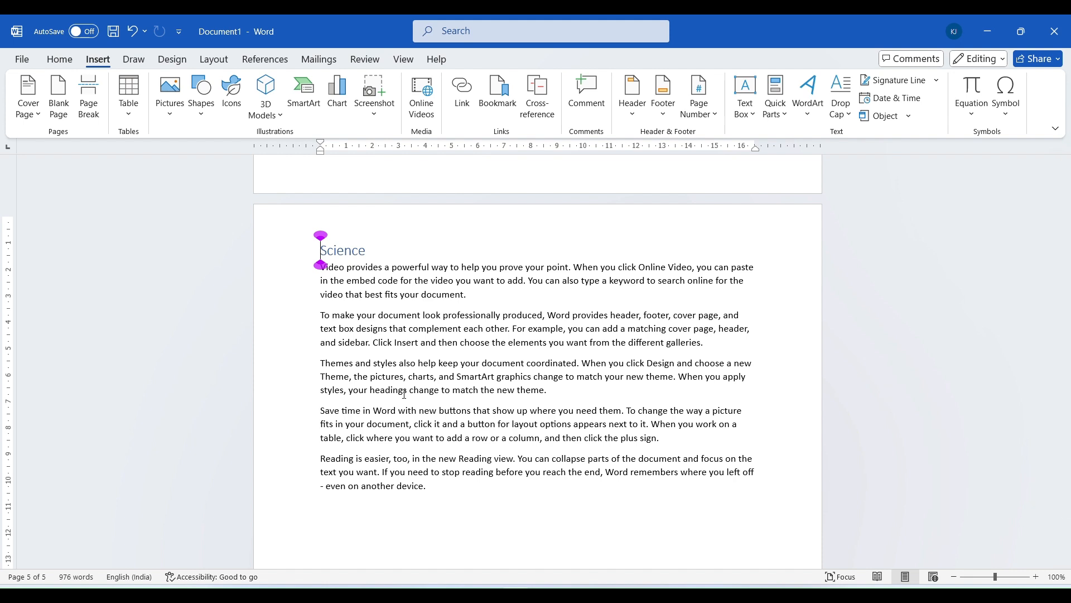
key(ctrl+g)
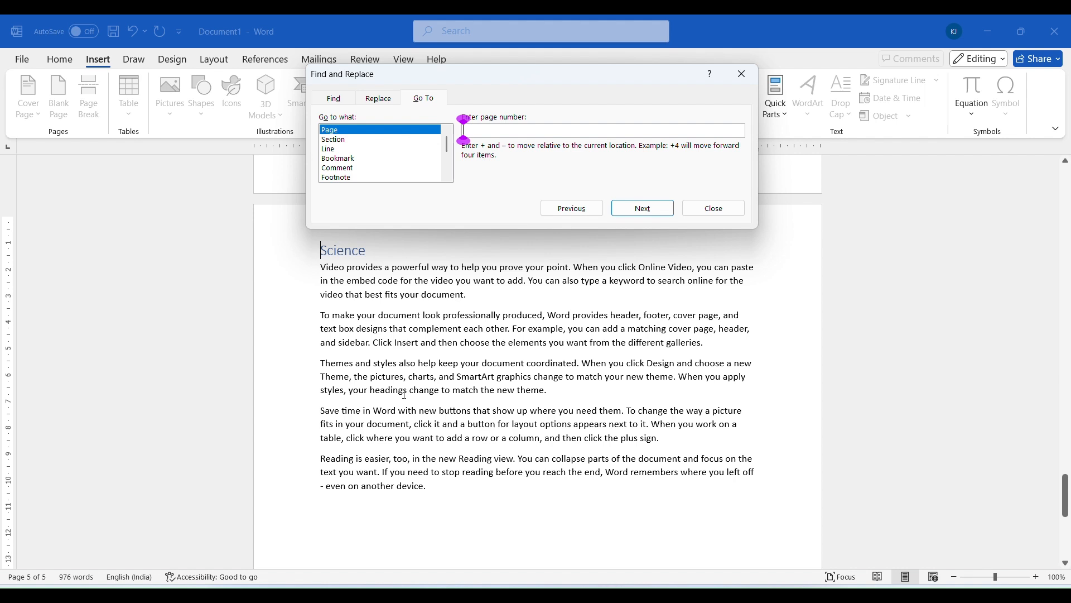
text(1)
key(Return)
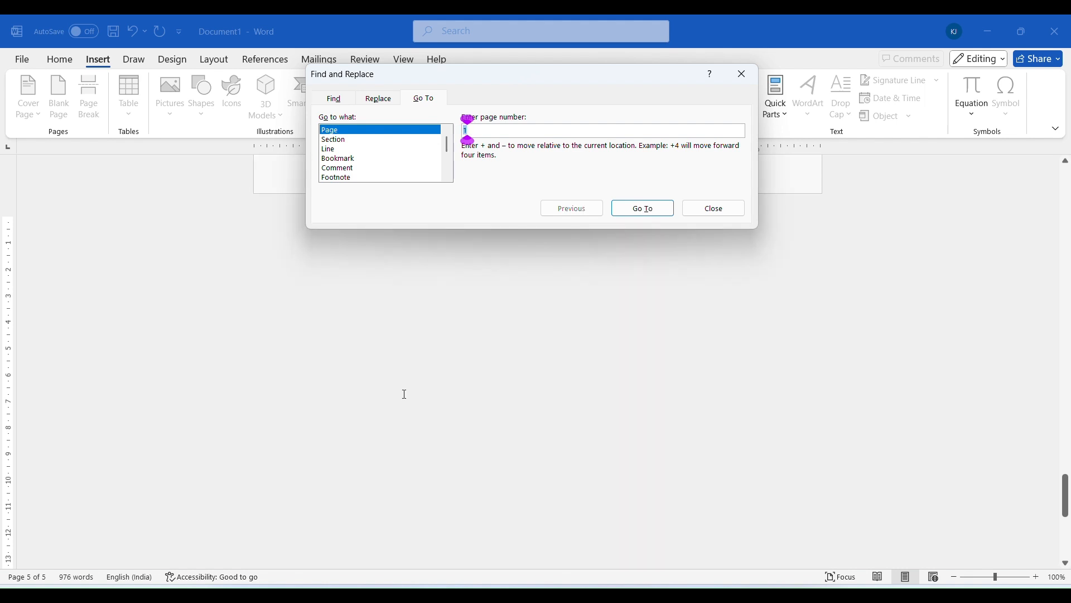
click(704, 203)
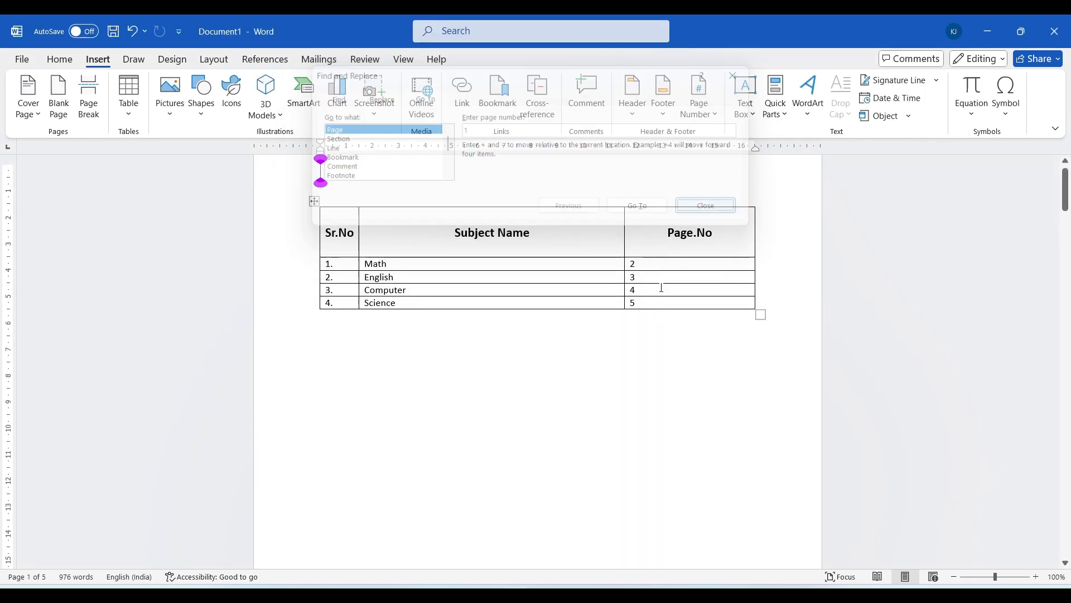